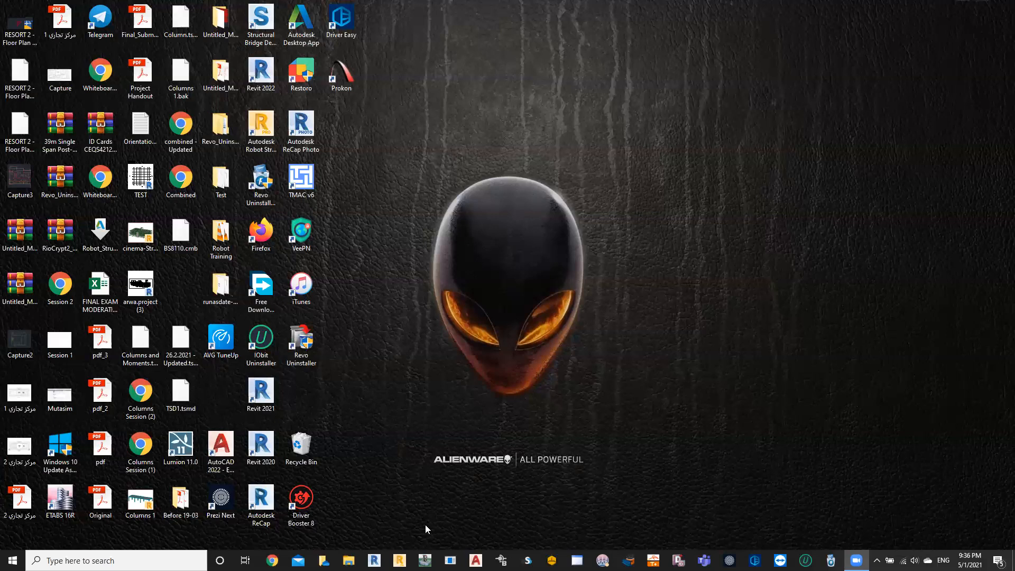
{"action": "mouse_move", "coordinate": [856, 560]}
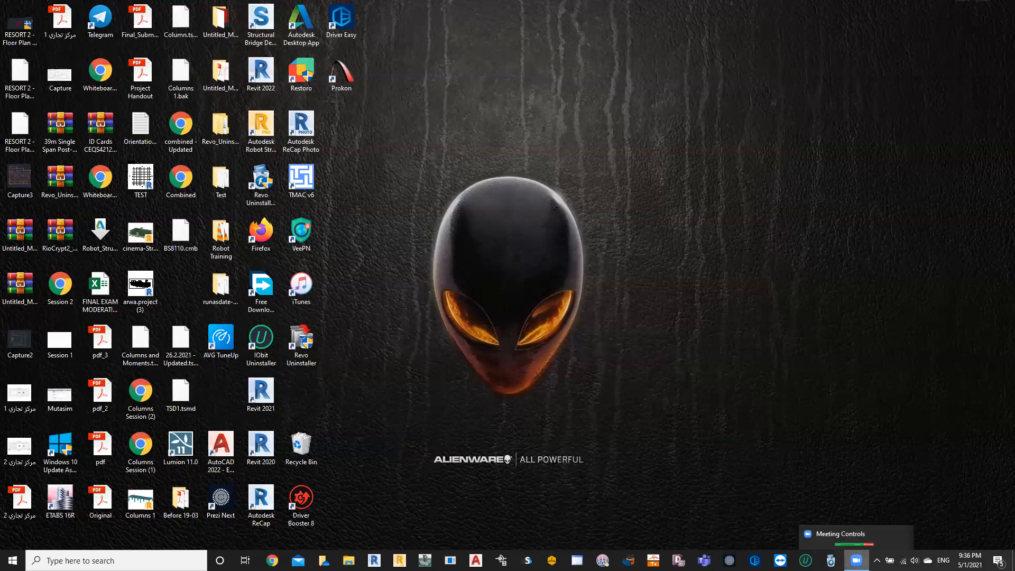
{"action": "right_click", "coordinate": [856, 560]}
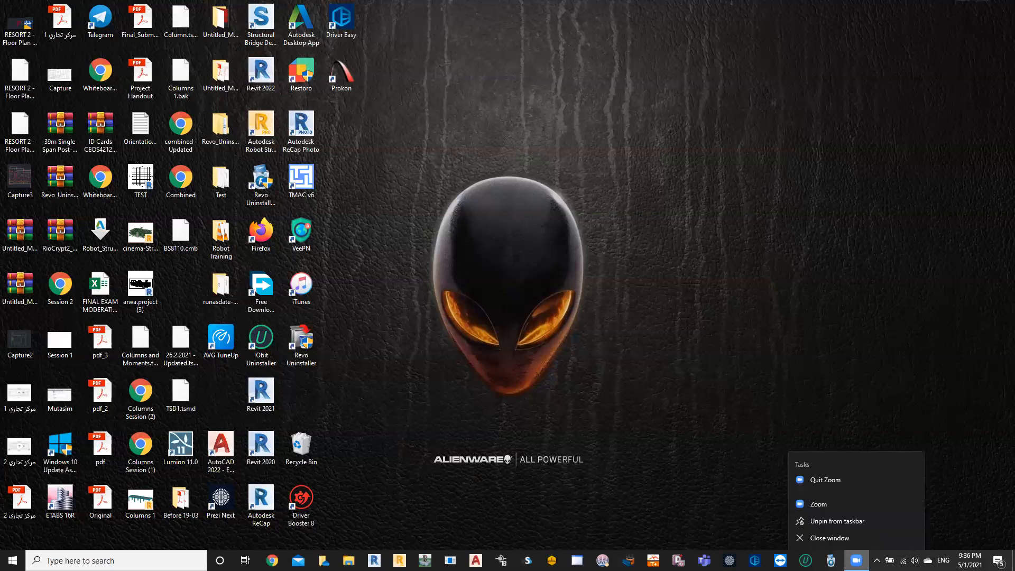
{"action": "left_click", "coordinate": [474, 504]}
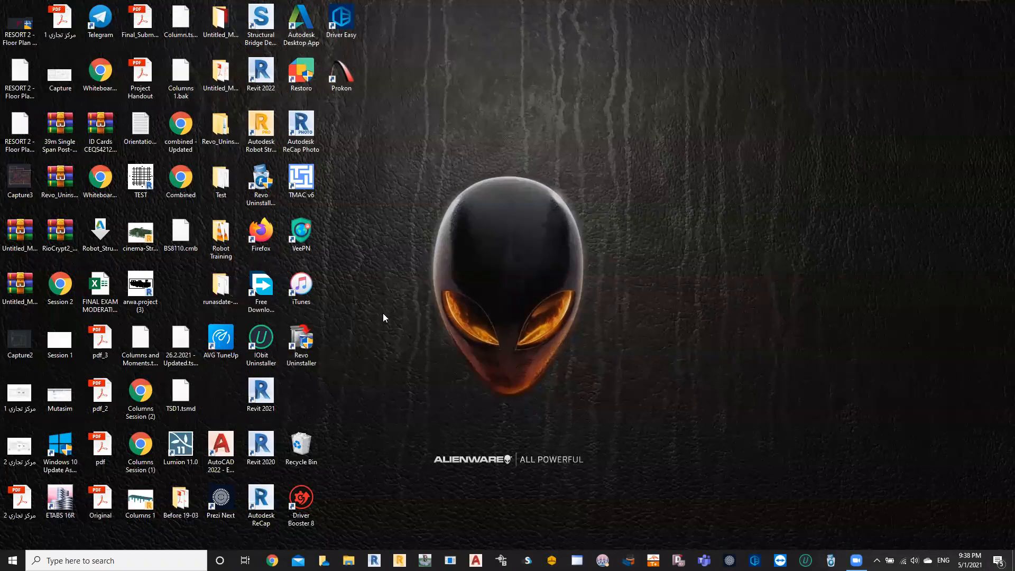
- Launch Revit 2022 and create a new project from the Metric-Structural Template
{"action": "double_click", "coordinate": [271, 80]}
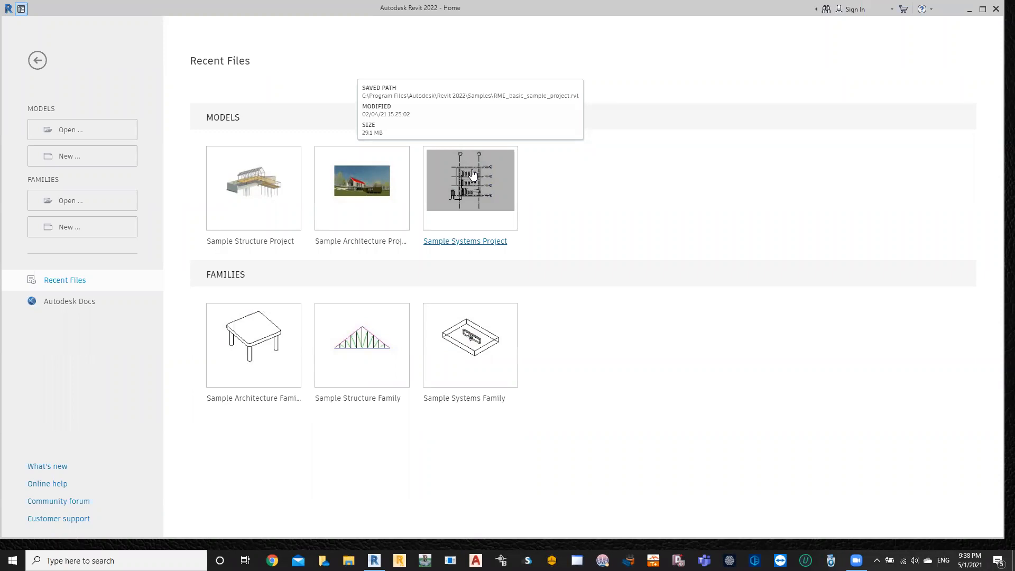
{"action": "left_click", "coordinate": [63, 157]}
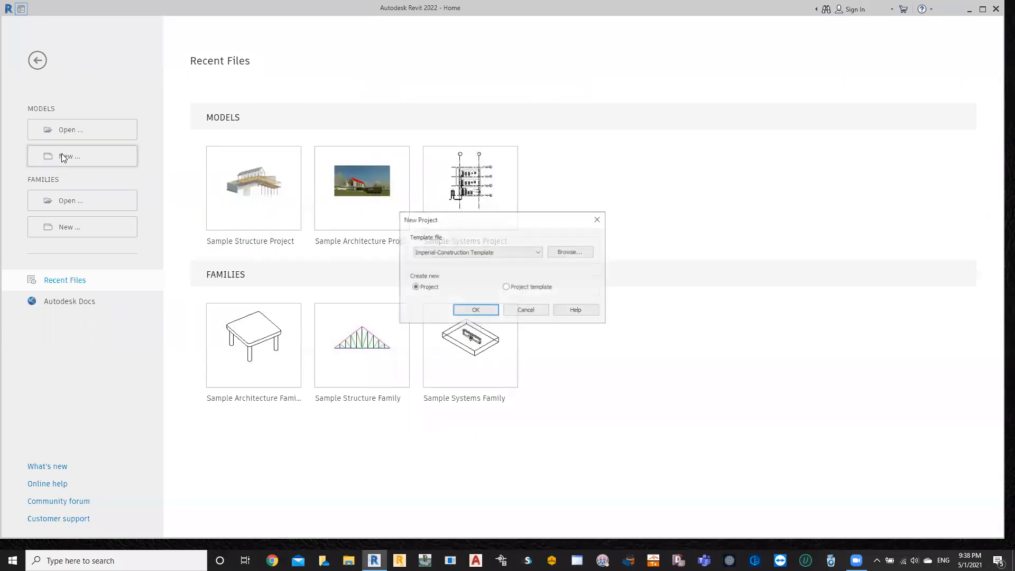
{"action": "left_click", "coordinate": [502, 252]}
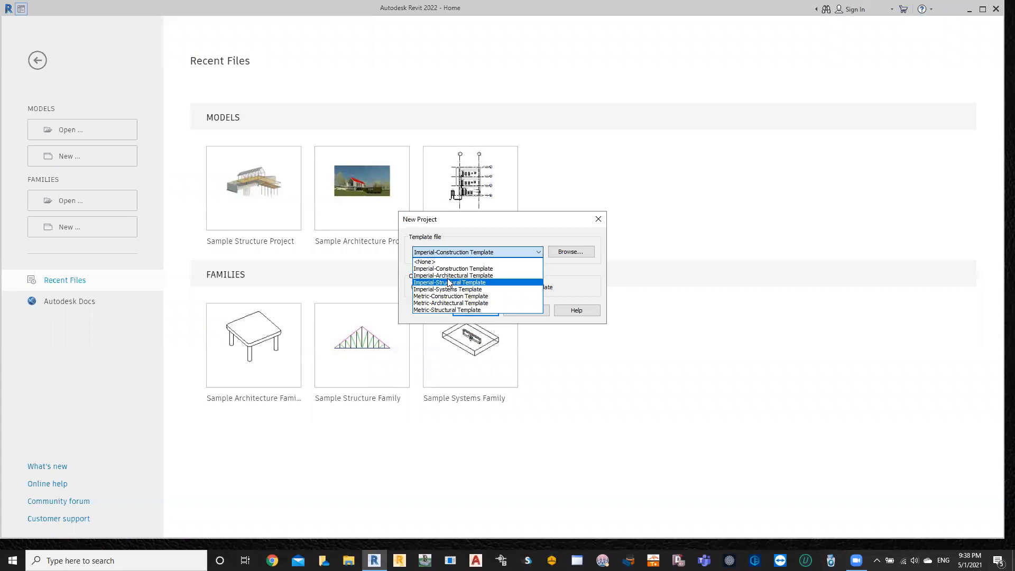
{"action": "key", "text": "Escape"}
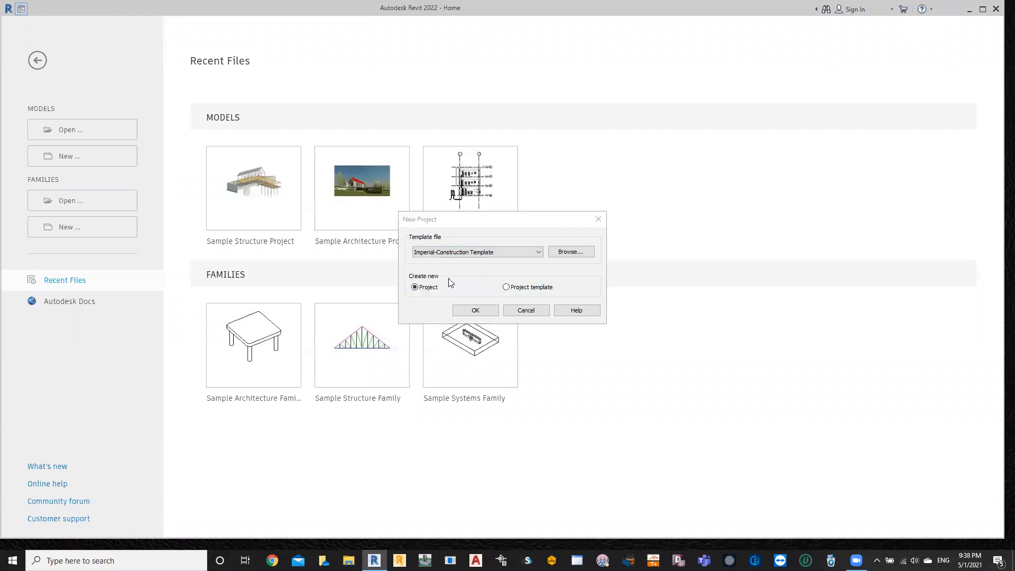
{"action": "left_click", "coordinate": [496, 255]}
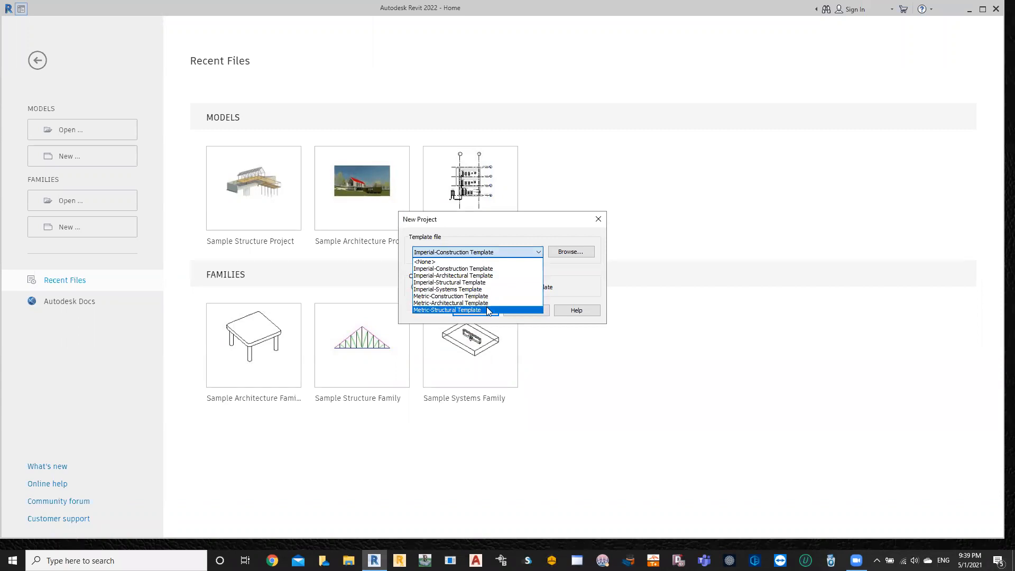
{"action": "left_click", "coordinate": [454, 311]}
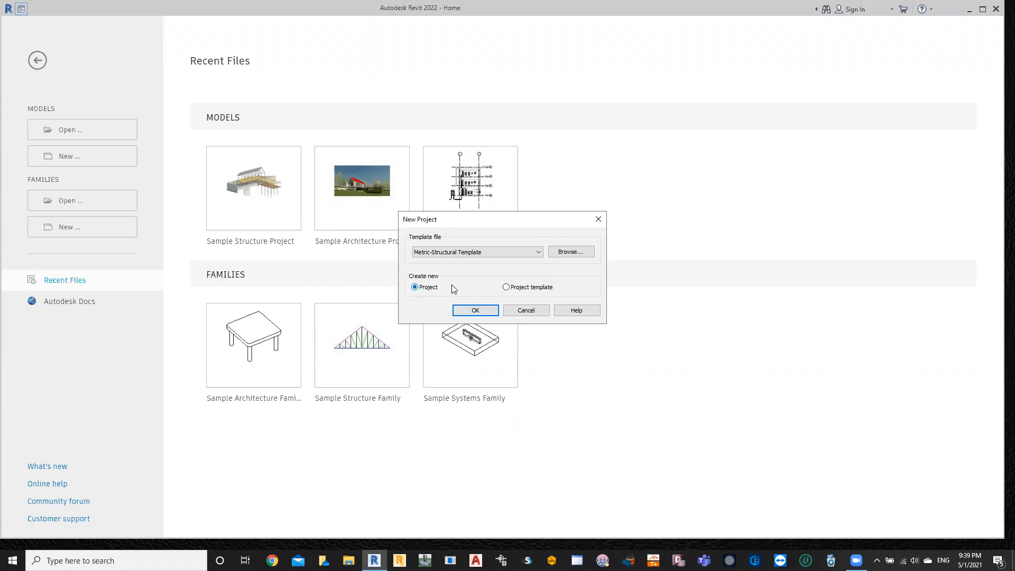
{"action": "left_click", "coordinate": [484, 310]}
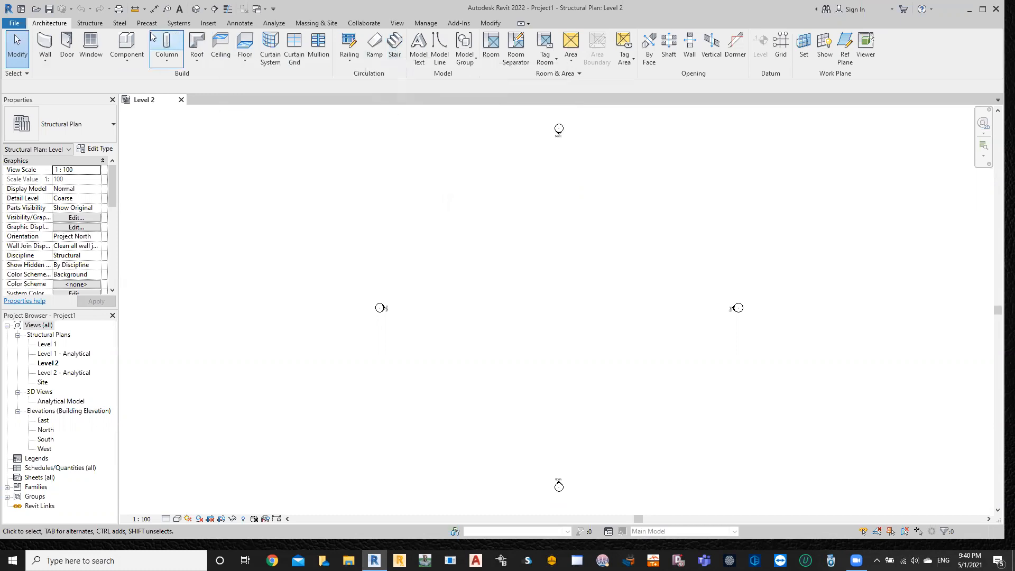
- Examine the four elevation markers around the Level 2 structural plan, viewing them up close and selecting the east one
{"action": "left_click", "coordinate": [90, 24]}
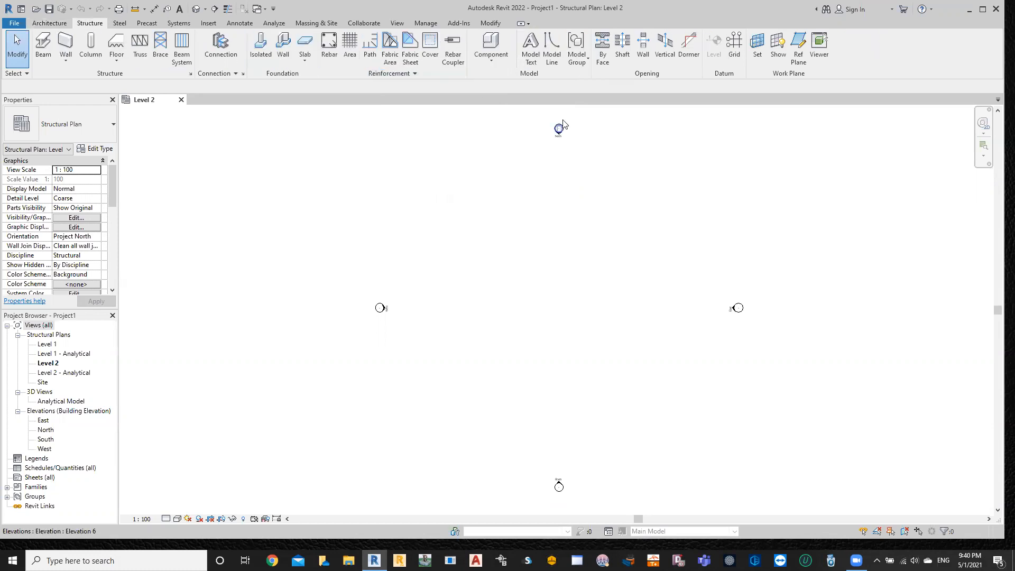
{"action": "scroll", "coordinate": [379, 309], "scroll_direction": "up", "scroll_amount": 5}
{"action": "scroll", "coordinate": [402, 306], "scroll_direction": "down", "scroll_amount": 6}
{"action": "scroll", "coordinate": [775, 169], "scroll_direction": "up", "scroll_amount": 5}
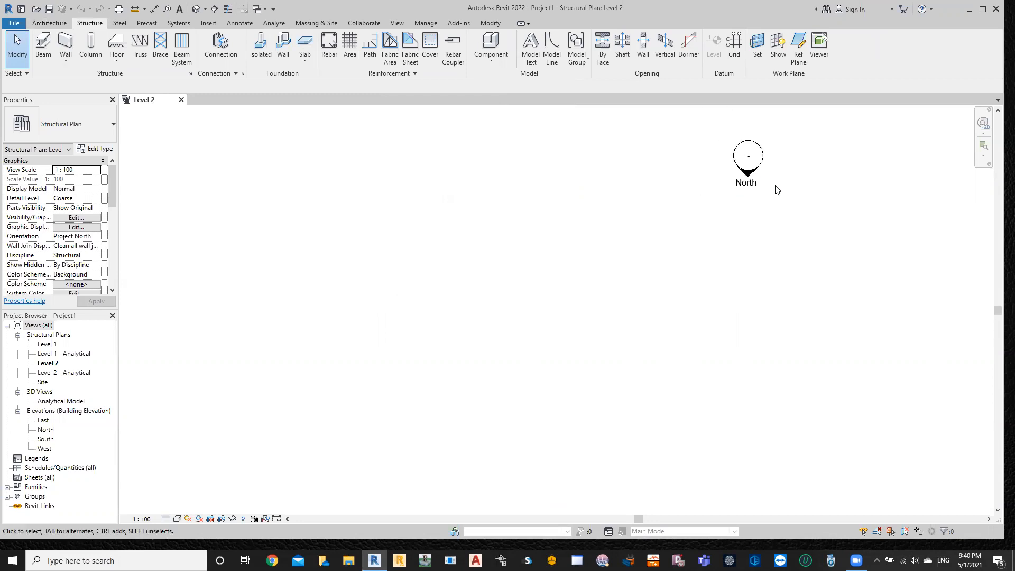
{"action": "mouse_move", "coordinate": [834, 351]}
{"action": "middle_mouse_down"}
{"action": "mouse_move", "coordinate": [719, 235]}
{"action": "mouse_move", "coordinate": [462, 102]}
{"action": "middle_mouse_up"}
{"action": "scroll", "coordinate": [735, 327], "scroll_direction": "up", "scroll_amount": 3}
{"action": "scroll", "coordinate": [773, 307], "scroll_direction": "down", "scroll_amount": 4}
{"action": "middle_click_drag", "start_coordinate": [666, 411], "coordinate": [785, 166]}
{"action": "scroll", "coordinate": [573, 386], "scroll_direction": "up", "scroll_amount": 2}
{"action": "scroll", "coordinate": [574, 385], "scroll_direction": "down", "scroll_amount": 3}
{"action": "scroll", "coordinate": [579, 221], "scroll_direction": "down", "scroll_amount": 2}
{"action": "middle_click_drag", "start_coordinate": [569, 199], "coordinate": [571, 303]}
{"action": "scroll", "coordinate": [559, 217], "scroll_direction": "down", "scroll_amount": 3}
{"action": "middle_click_drag", "start_coordinate": [564, 233], "coordinate": [553, 338]}
{"action": "scroll", "coordinate": [553, 336], "scroll_direction": "down", "scroll_amount": 2}
{"action": "left_click_drag", "start_coordinate": [785, 246], "coordinate": [781, 413]}
{"action": "mouse_move", "coordinate": [741, 281]}
{"action": "left_mouse_down"}
{"action": "mouse_move", "coordinate": [730, 321]}
{"action": "mouse_move", "coordinate": [700, 358]}
{"action": "mouse_move", "coordinate": [745, 339]}
{"action": "mouse_move", "coordinate": [702, 341]}
{"action": "mouse_move", "coordinate": [709, 363]}
{"action": "mouse_move", "coordinate": [737, 345]}
{"action": "mouse_move", "coordinate": [714, 348]}
{"action": "left_mouse_up"}
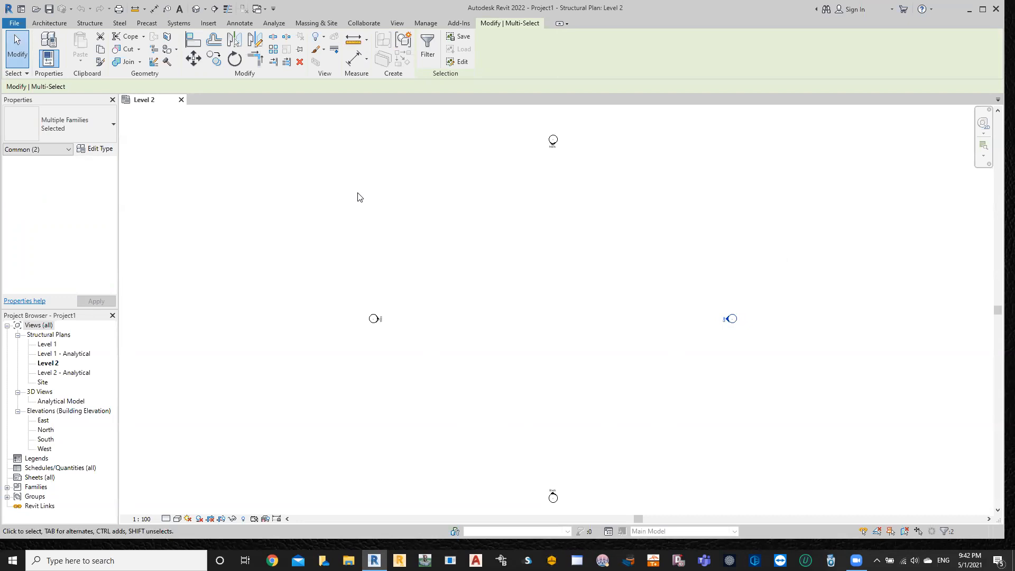
{"action": "key", "text": "Escape"}
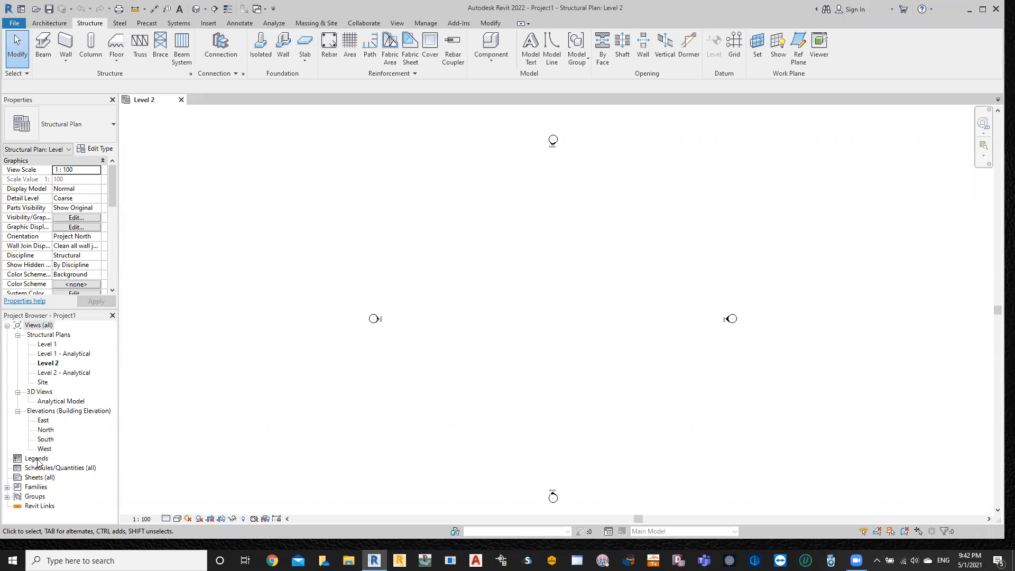
- Review the level lines in the East, North and South building elevations
{"action": "double_click", "coordinate": [44, 420]}
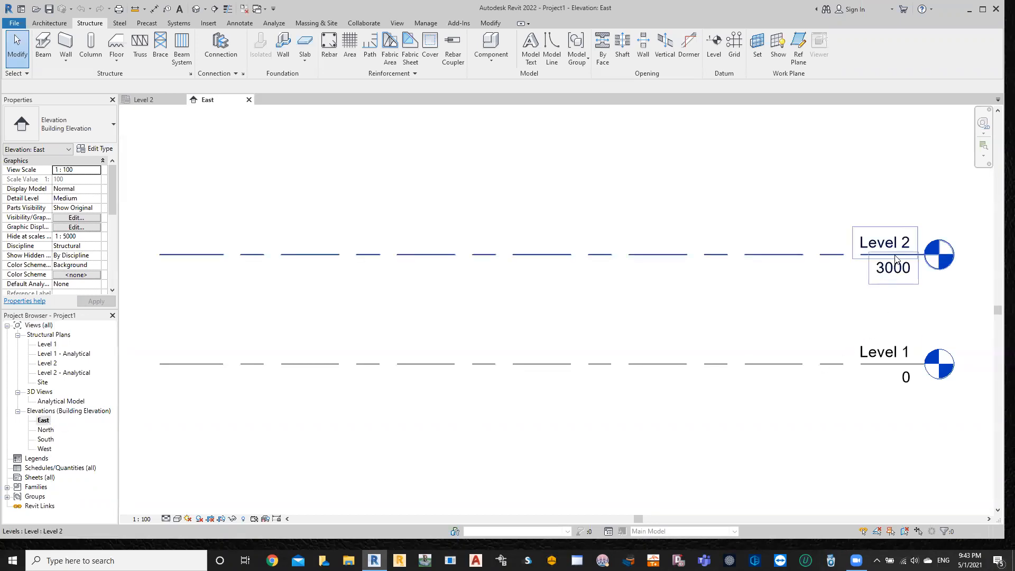
{"action": "double_click", "coordinate": [46, 429]}
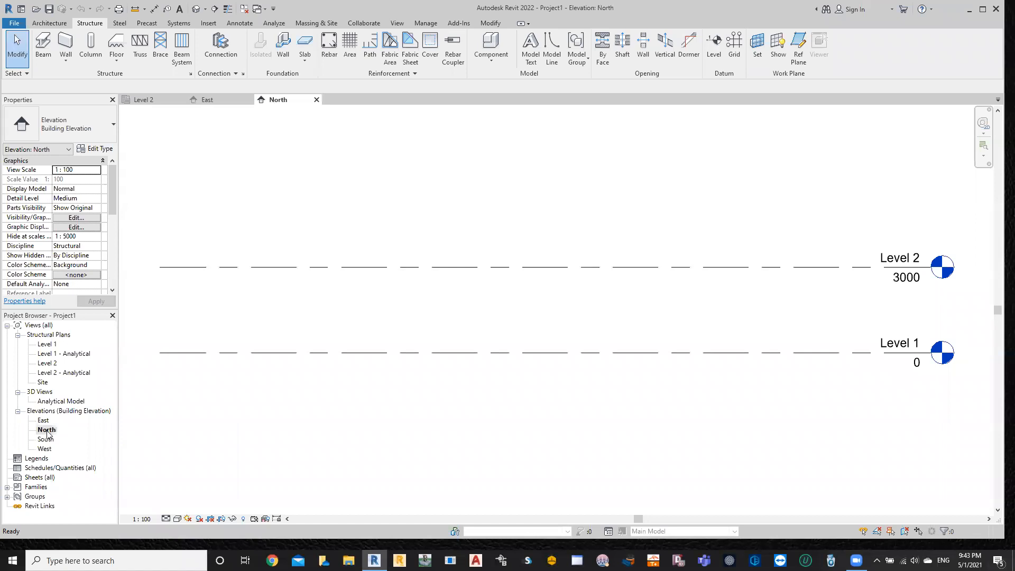
{"action": "double_click", "coordinate": [46, 439]}
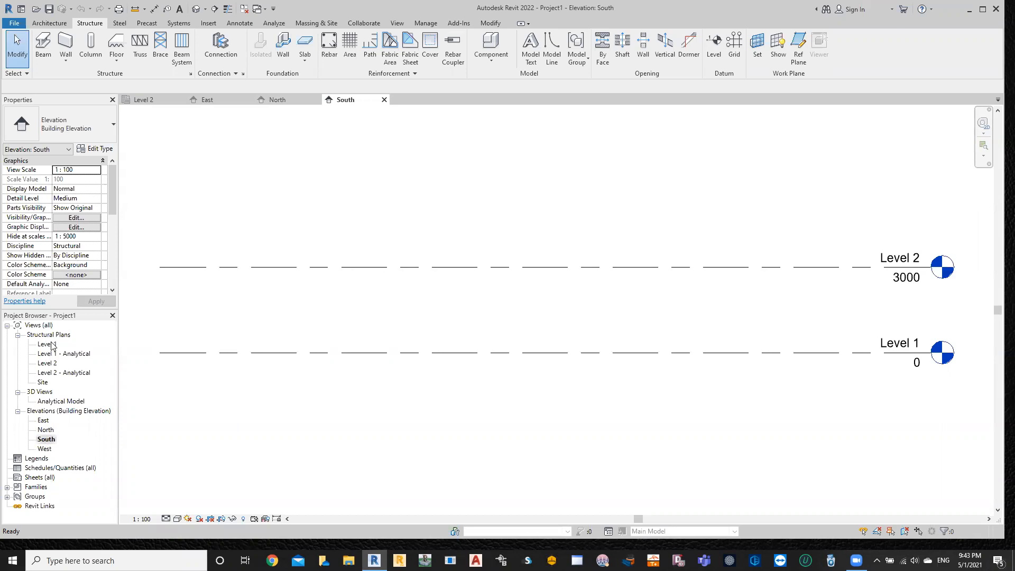
- Return to the East elevation and rename Level 1 to Foundation, renaming the corresponding views as well
{"action": "double_click", "coordinate": [45, 420]}
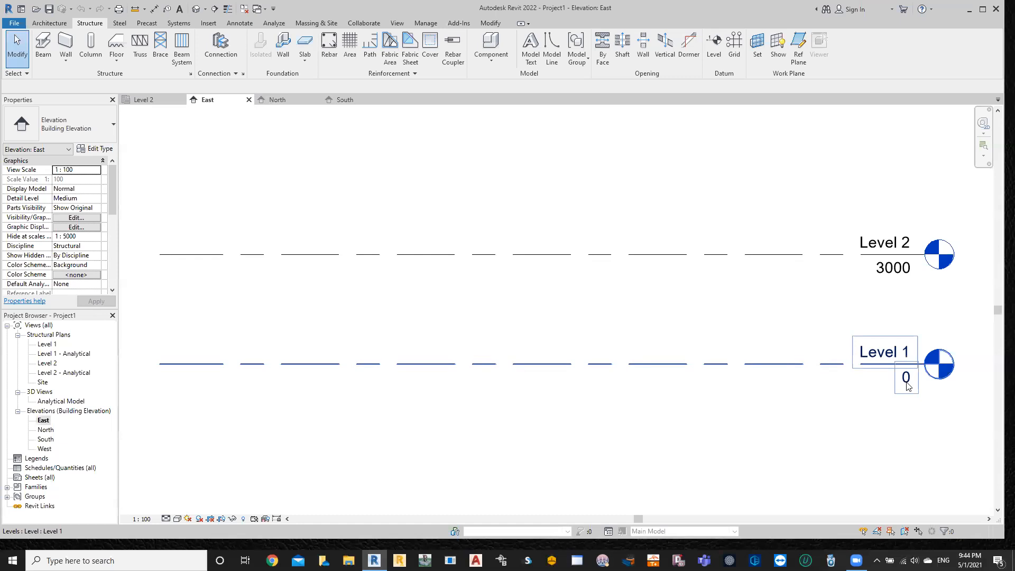
{"action": "double_click", "coordinate": [884, 354]}
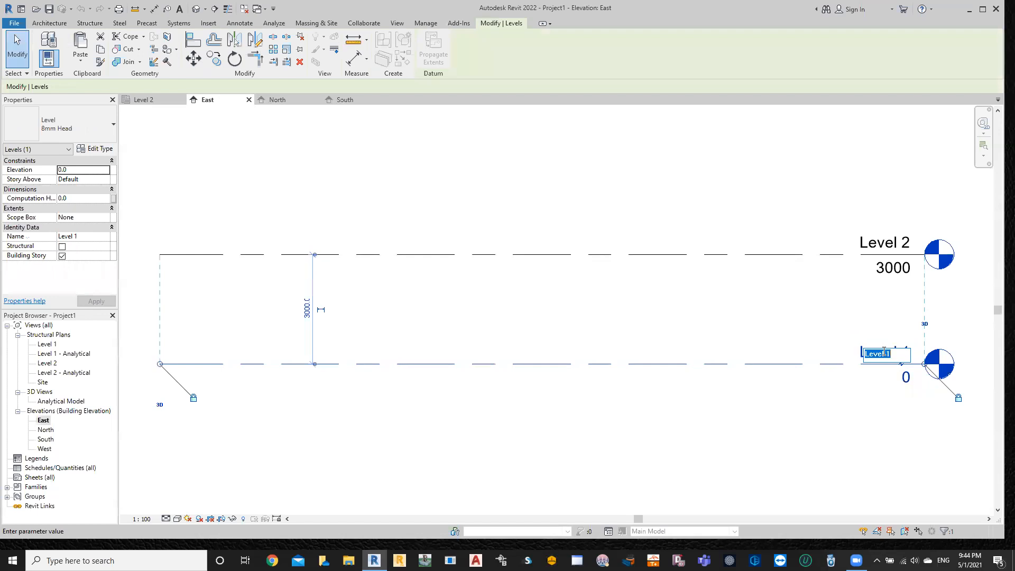
{"action": "type", "text": "Foundation"}
{"action": "key", "text": "Return"}
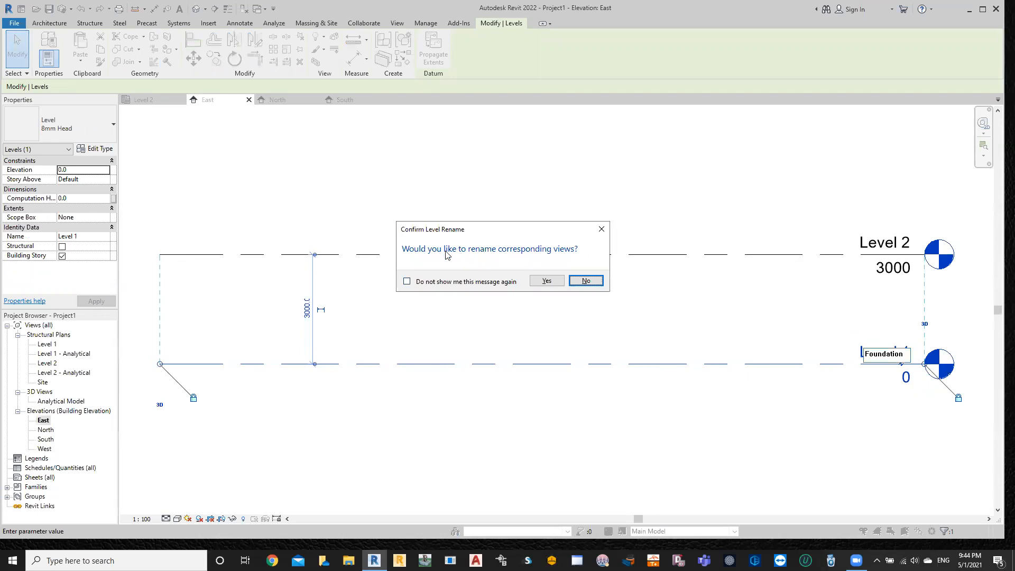
{"action": "left_click", "coordinate": [548, 285]}
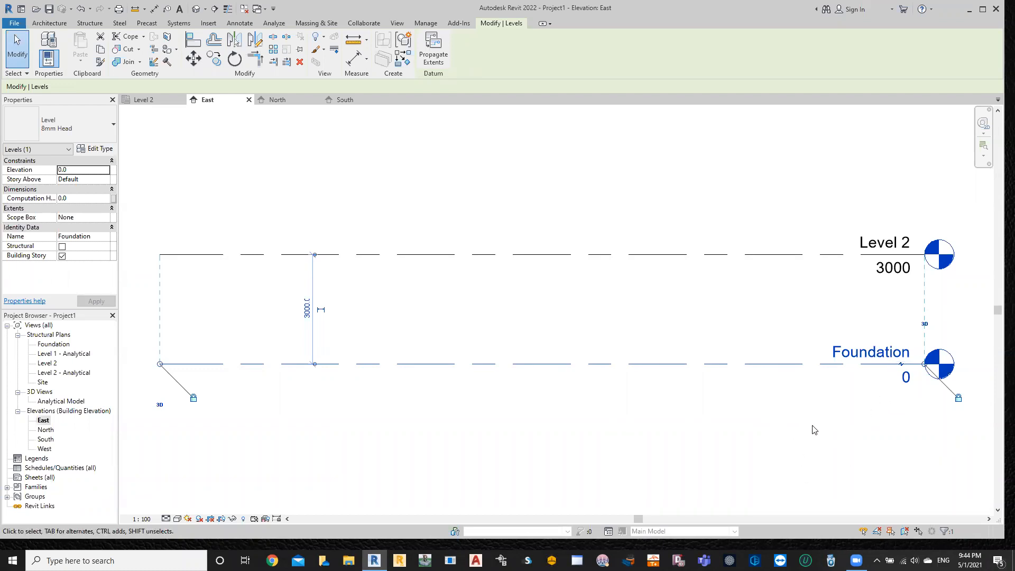
- Try setting the Foundation level's elevation to -1800, and undo the change
{"action": "left_click", "coordinate": [909, 378]}
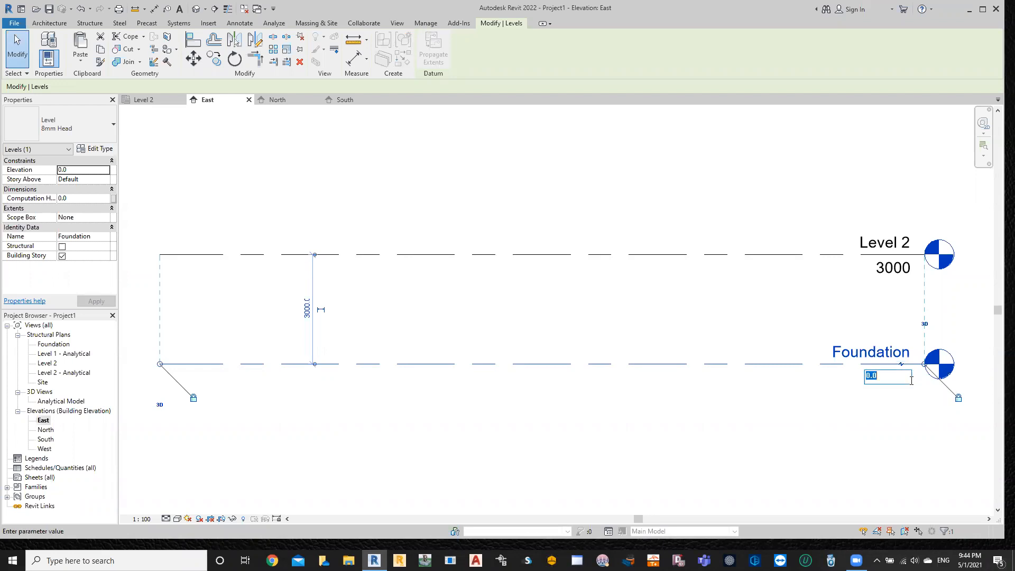
{"action": "key", "text": "BackSpace"}
{"action": "type", "text": "-1800"}
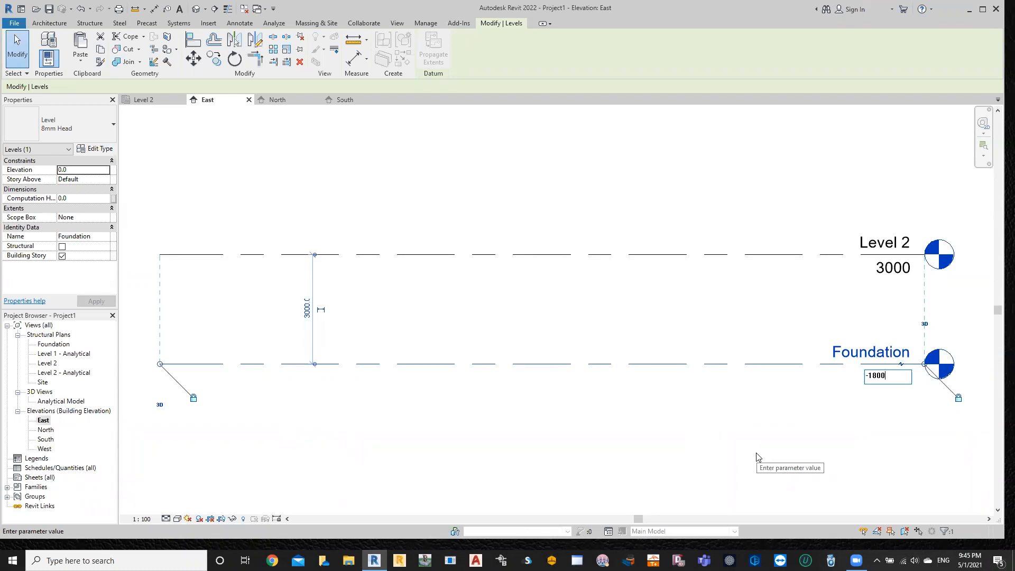
{"action": "key", "text": "Return"}
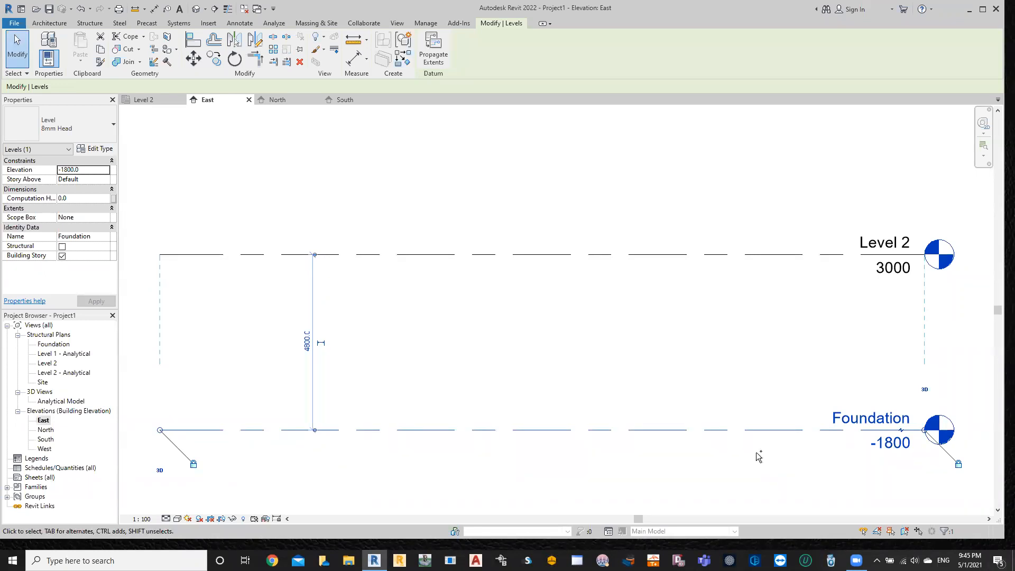
{"action": "key", "text": "ctrl+z"}
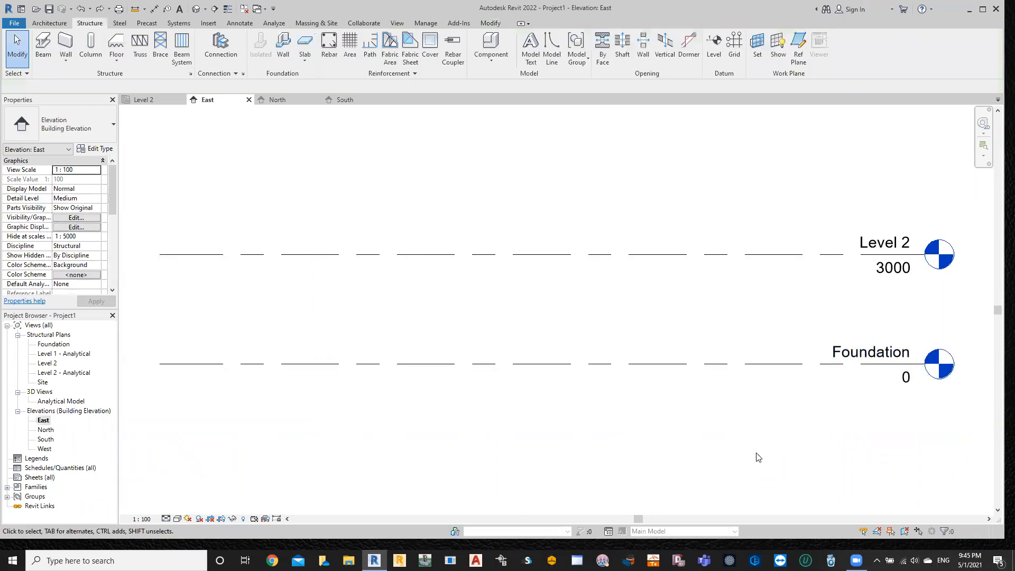
- Set the Foundation level's elevation to -1800 in the East elevation
{"action": "left_click", "coordinate": [593, 254]}
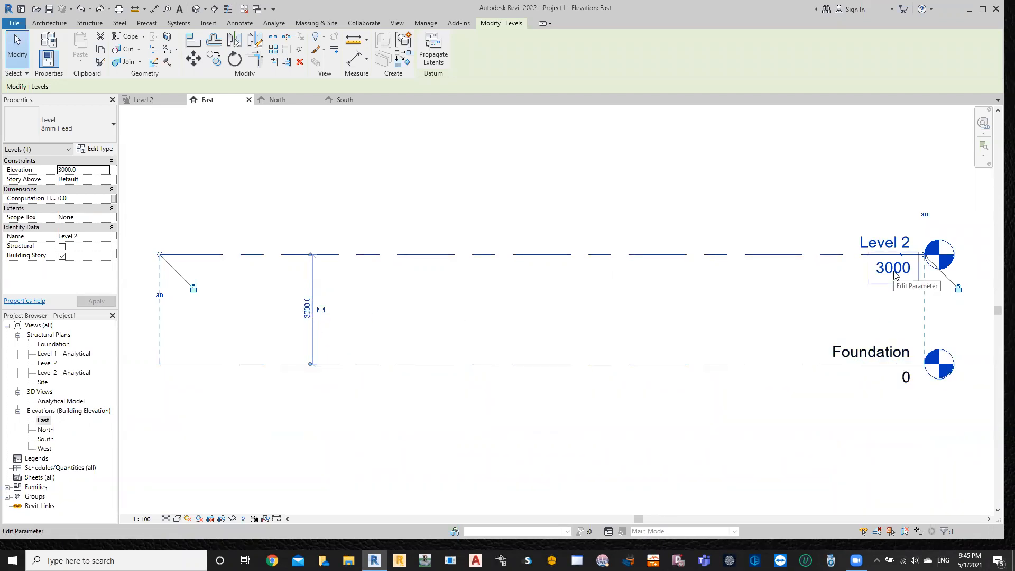
{"action": "left_click", "coordinate": [906, 389]}
{"action": "left_click", "coordinate": [906, 388]}
{"action": "type", "text": "-"}
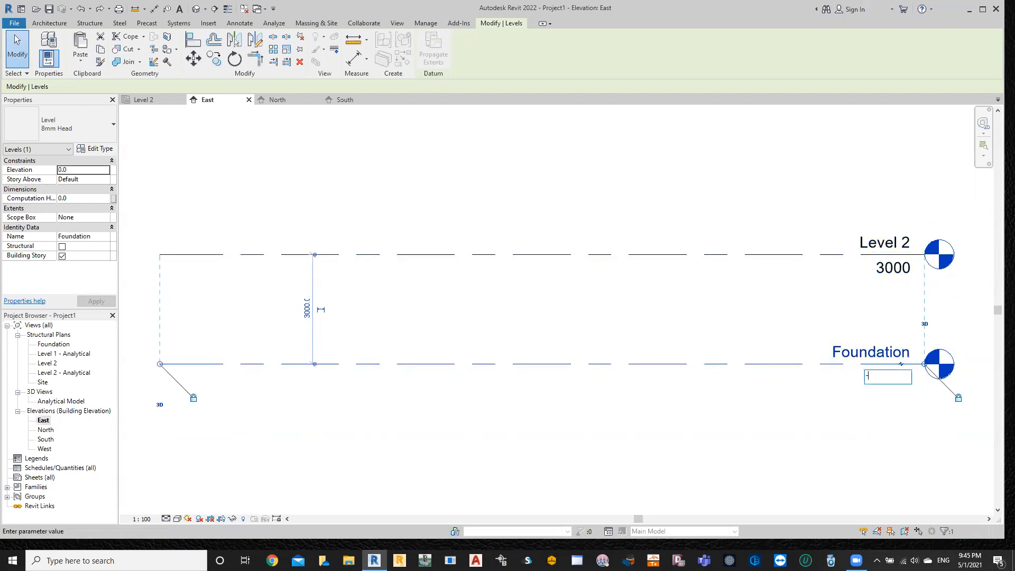
{"action": "type", "text": "1800"}
{"action": "key", "text": "Return"}
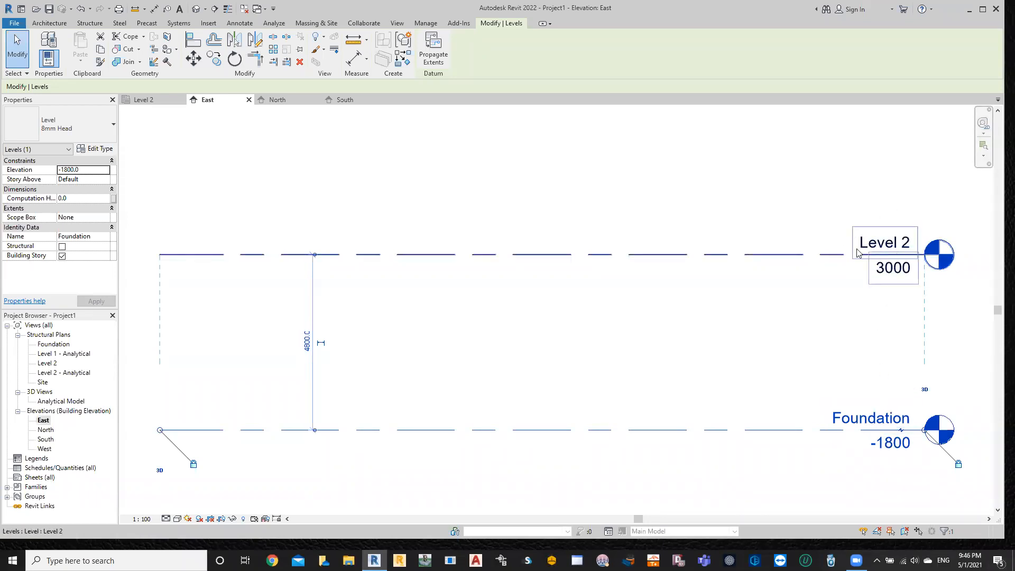
- Rename Level 2 to GF and rename the corresponding views as well
{"action": "double_click", "coordinate": [872, 242]}
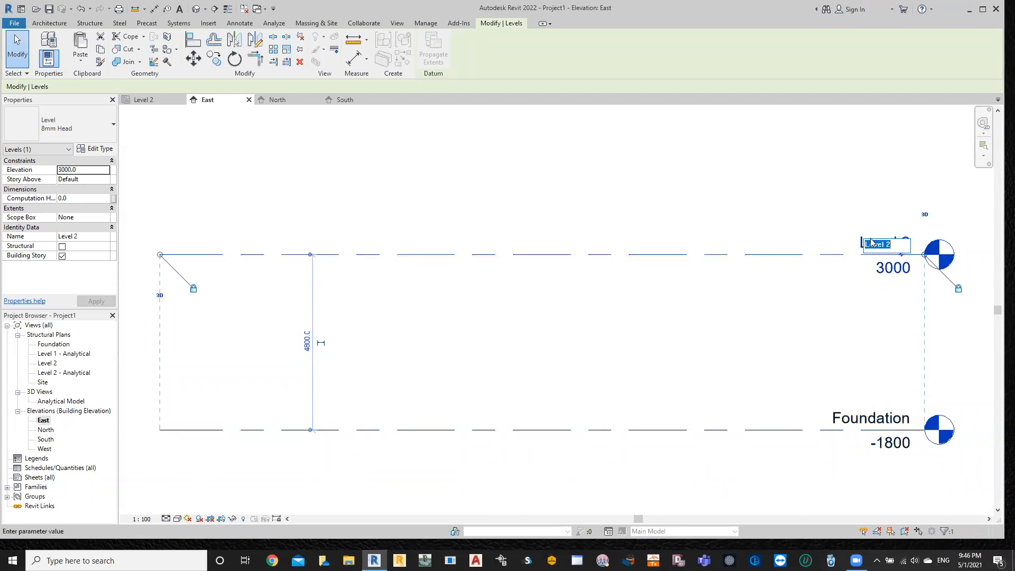
{"action": "type", "text": "GF"}
{"action": "key", "text": "Return"}
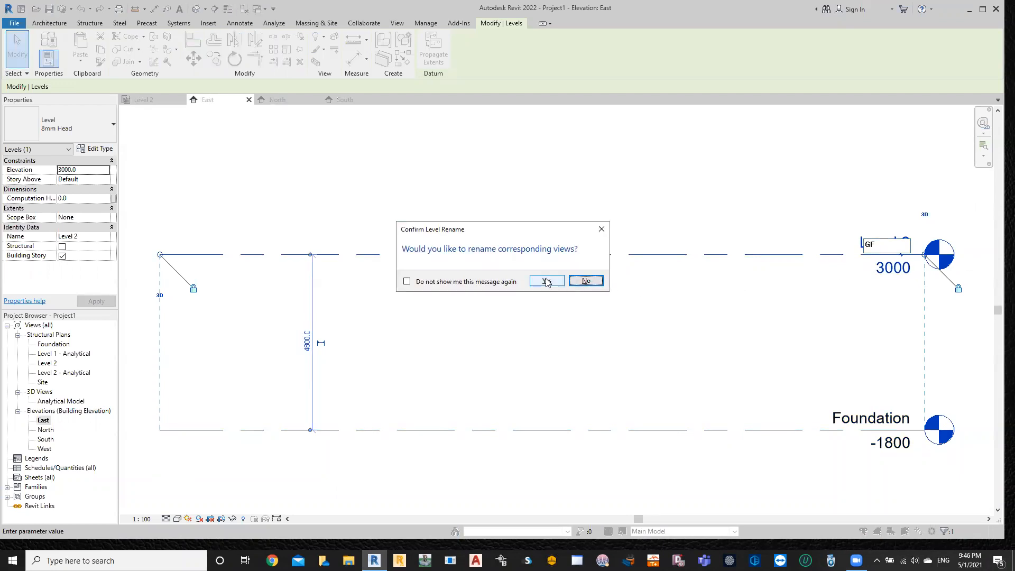
{"action": "left_click", "coordinate": [416, 284]}
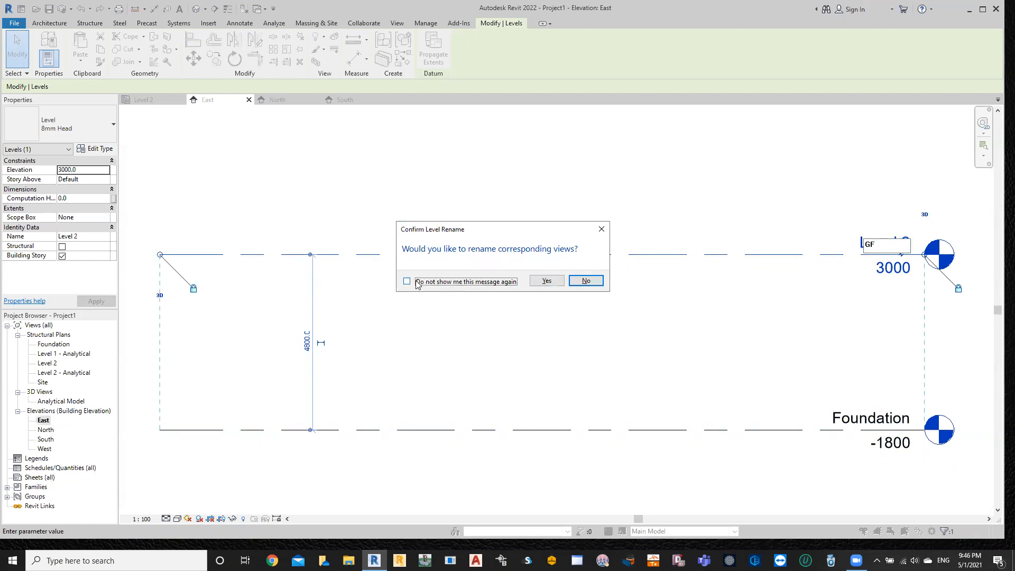
{"action": "left_click", "coordinate": [542, 281]}
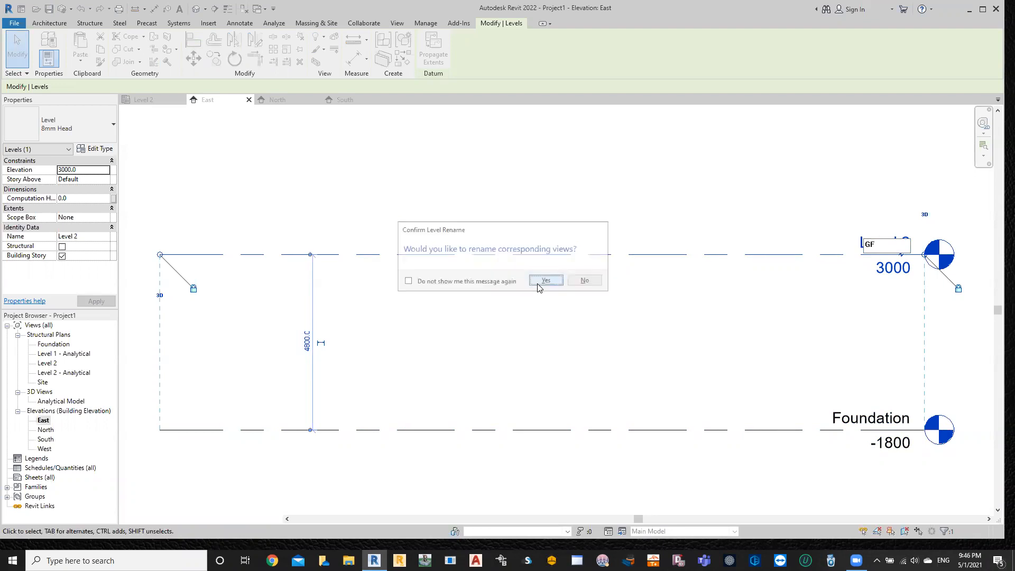
- Set the GF level's elevation to 0 and clear the selection
{"action": "left_click", "coordinate": [890, 268]}
{"action": "type", "text": "0"}
{"action": "key", "text": "Return"}
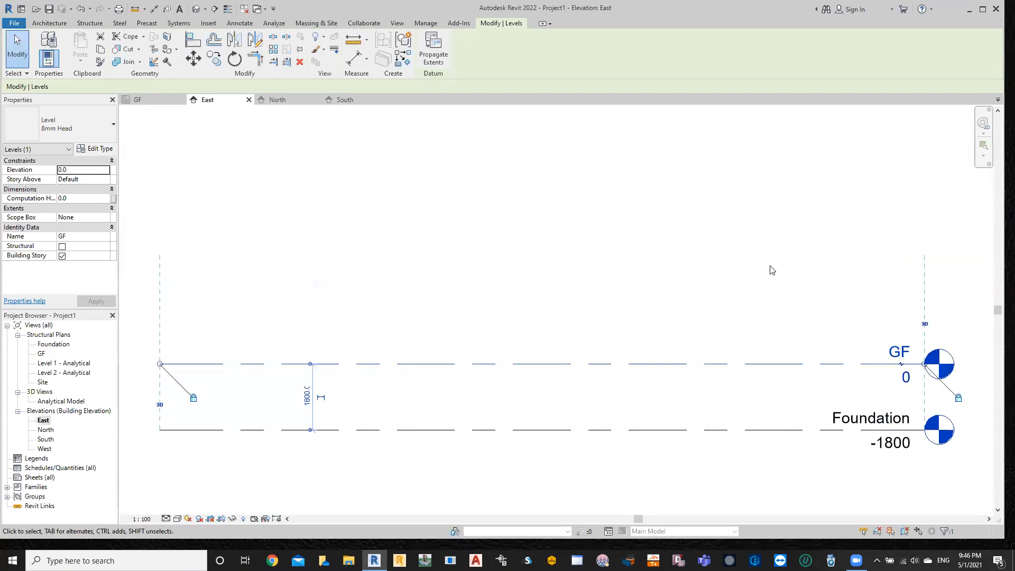
{"action": "left_click", "coordinate": [770, 269]}
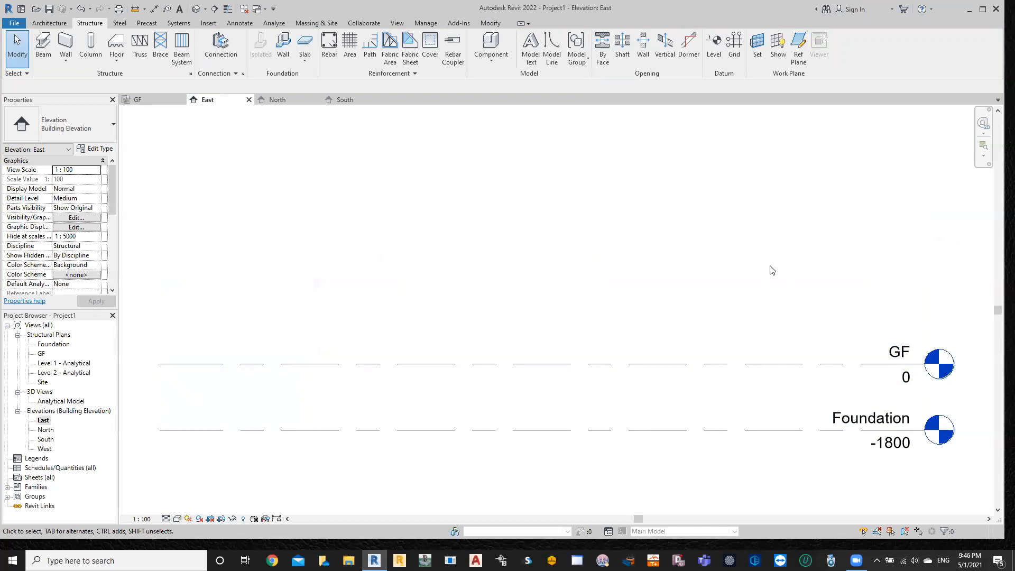
- Copy the GF level vertically upward by 3500 mm in the East elevation
{"action": "left_click", "coordinate": [441, 364]}
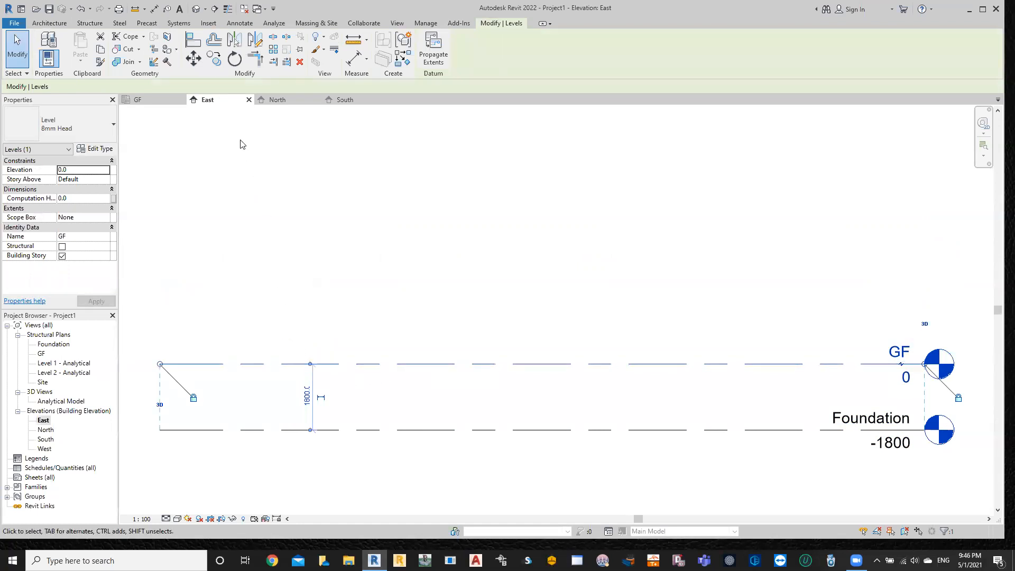
{"action": "left_click", "coordinate": [214, 59]}
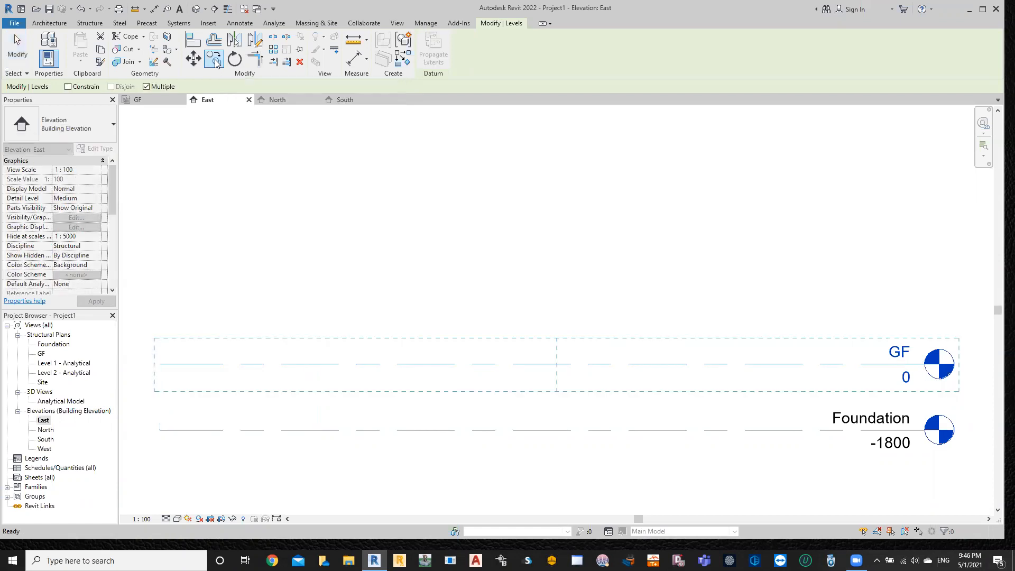
{"action": "left_click", "coordinate": [377, 364]}
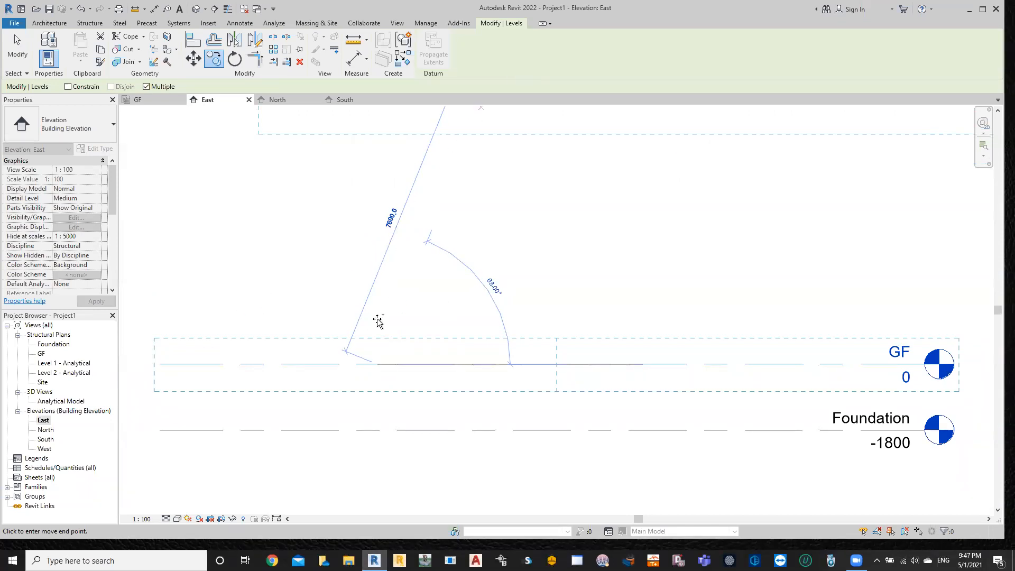
{"action": "scroll", "coordinate": [452, 358], "scroll_direction": "down", "scroll_amount": 2}
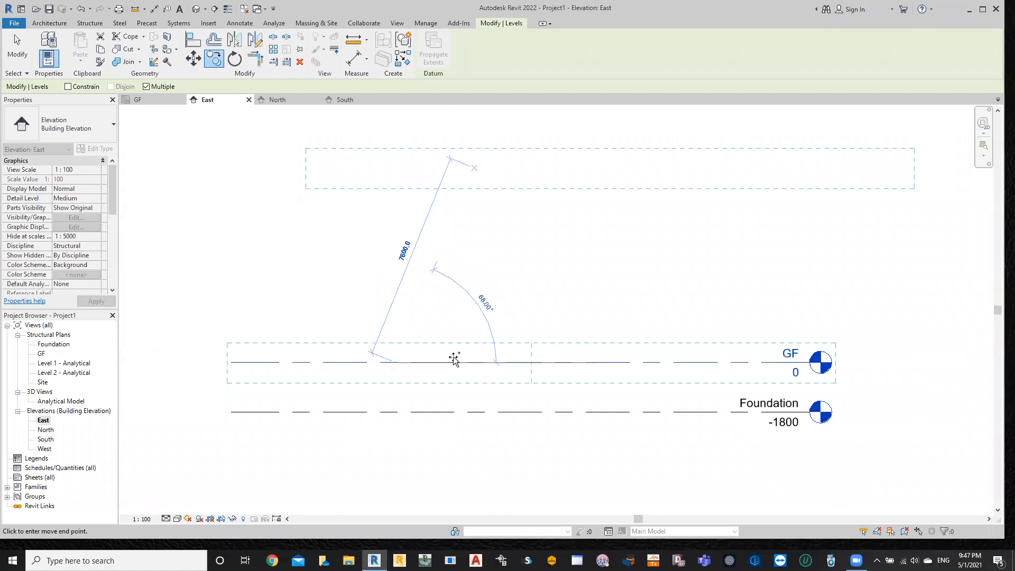
{"action": "right_click", "coordinate": [465, 296]}
{"action": "key", "text": "Escape"}
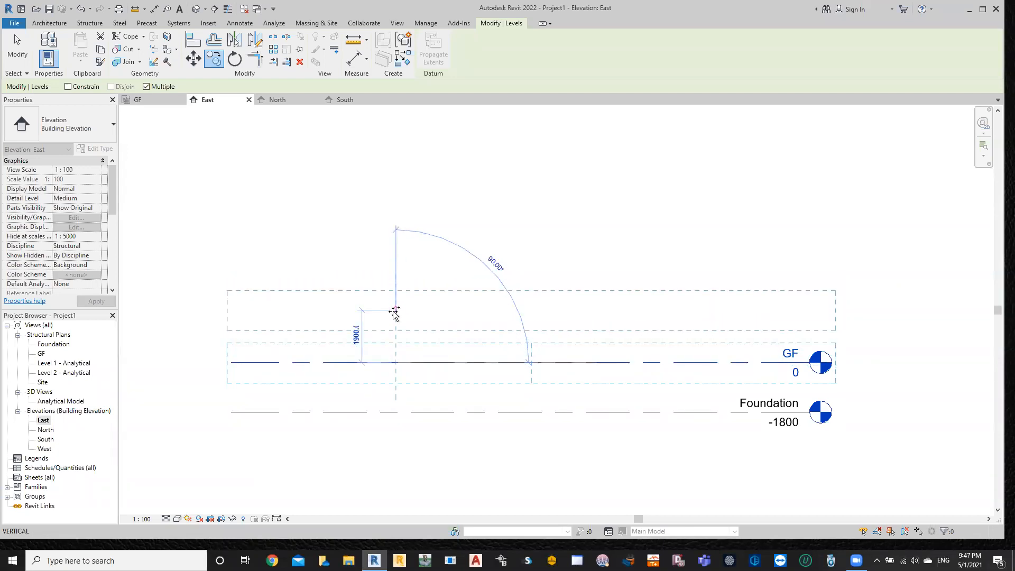
{"action": "scroll", "coordinate": [394, 312], "scroll_direction": "up", "scroll_amount": 2}
{"action": "scroll", "coordinate": [394, 312], "scroll_direction": "up", "scroll_amount": 1}
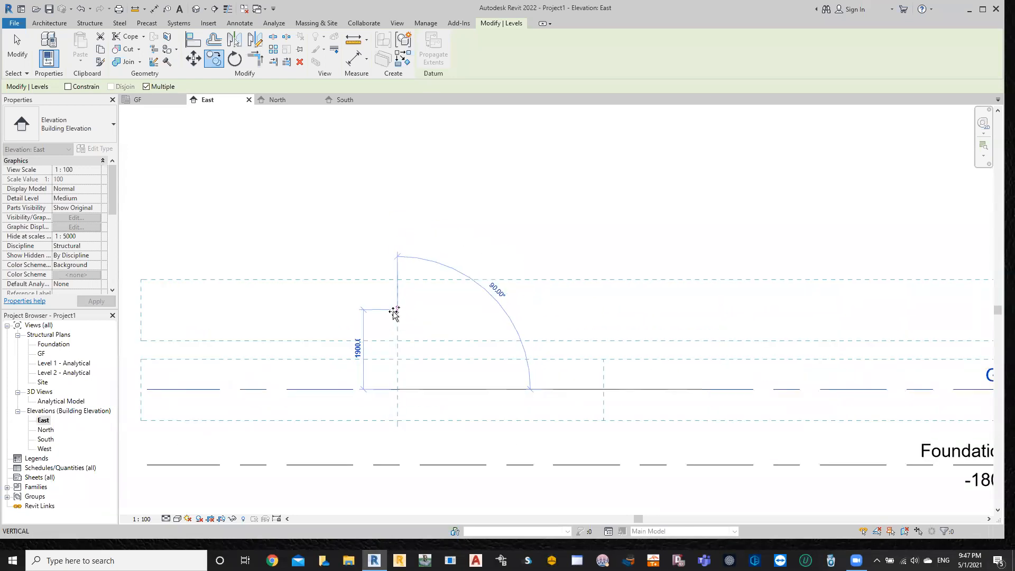
{"action": "scroll", "coordinate": [395, 312], "scroll_direction": "down", "scroll_amount": 1}
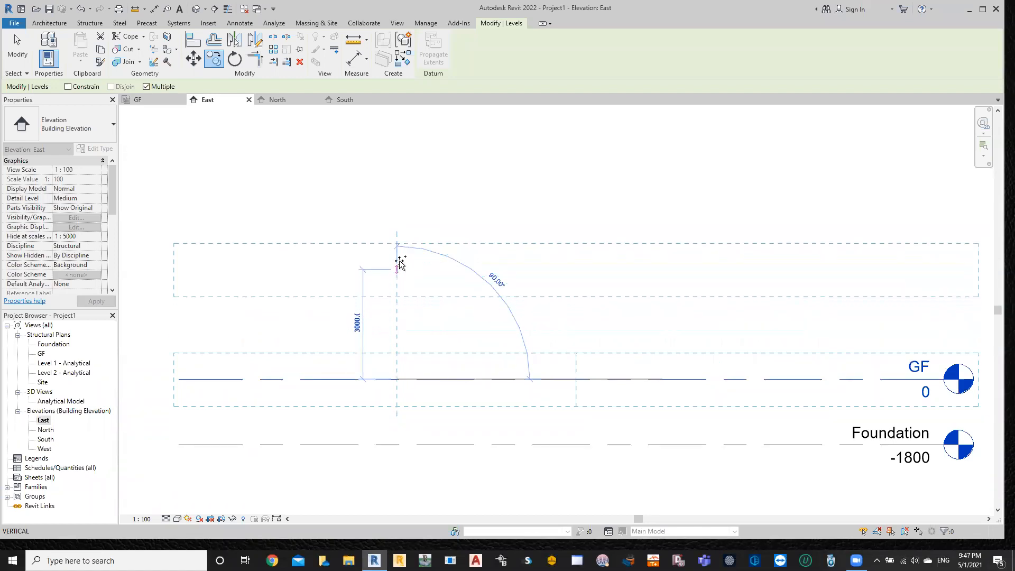
{"action": "type", "text": "3500"}
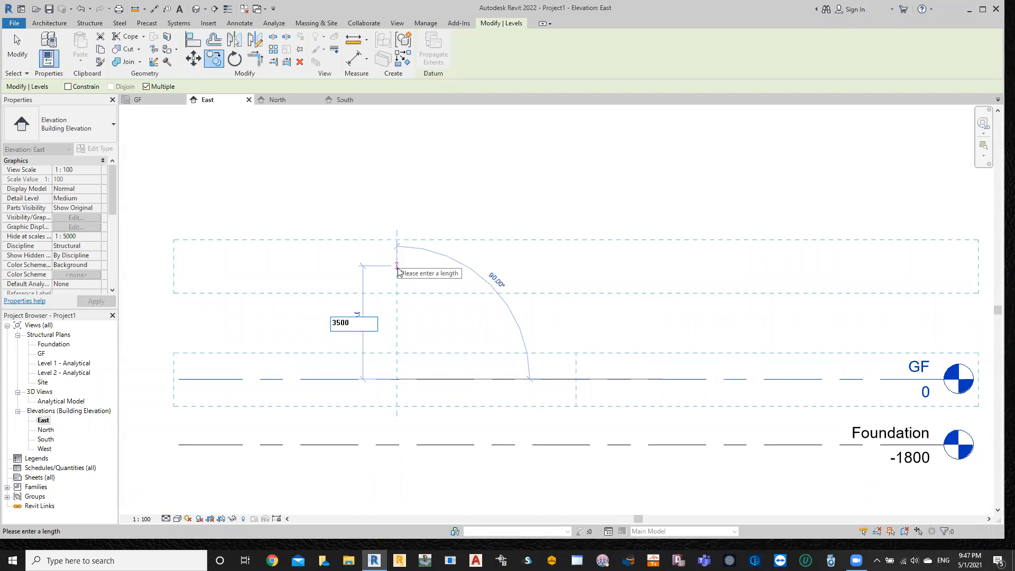
{"action": "key", "text": "Return"}
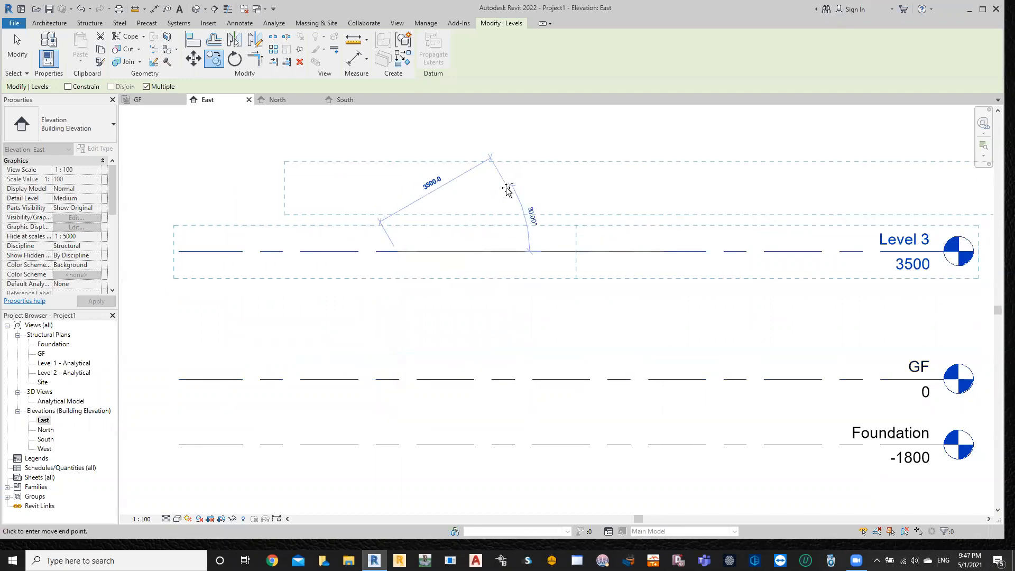
{"action": "key", "text": "Escape"}
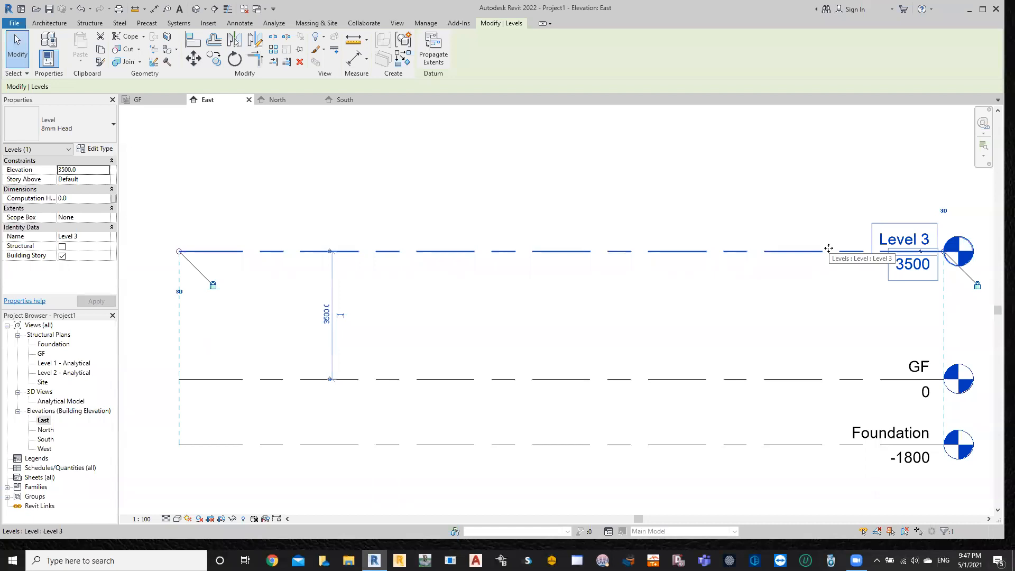
- Rename the new level above GF to FF and clear the selection
{"action": "left_click", "coordinate": [902, 240]}
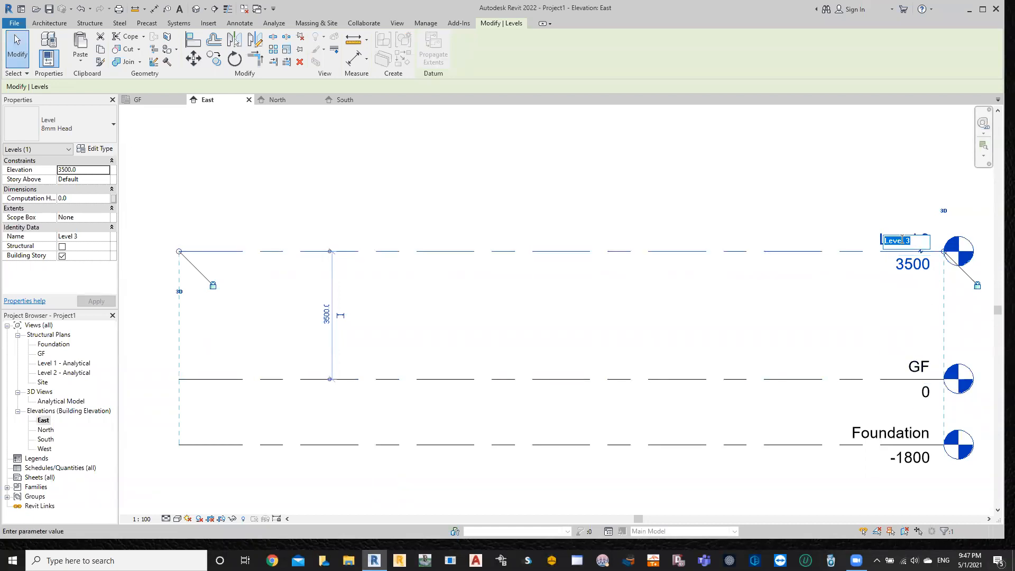
{"action": "left_click", "coordinate": [902, 240]}
{"action": "key", "text": "ctrl+a"}
{"action": "type", "text": "FF"}
{"action": "key", "text": "Return"}
{"action": "left_click", "coordinate": [814, 206]}
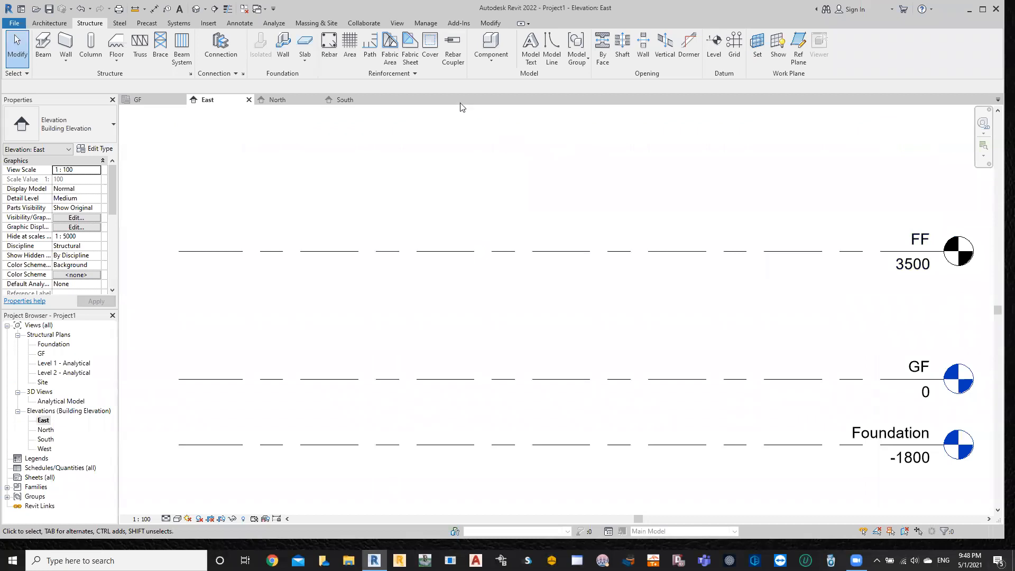
- Create a structural plan view for the FF level and return to the South elevation
{"action": "left_click", "coordinate": [397, 23]}
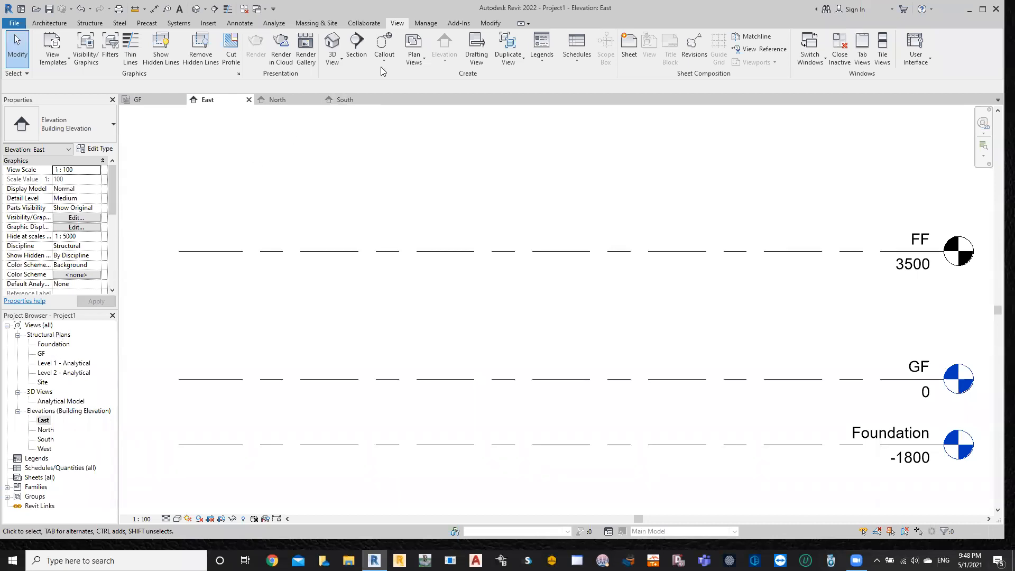
{"action": "left_click", "coordinate": [410, 62]}
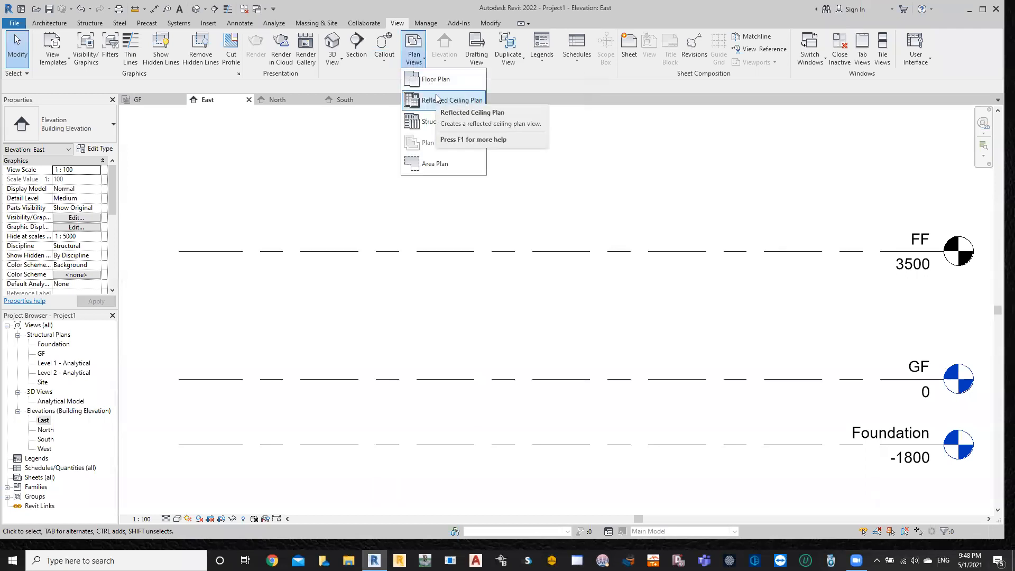
{"action": "left_click", "coordinate": [438, 122]}
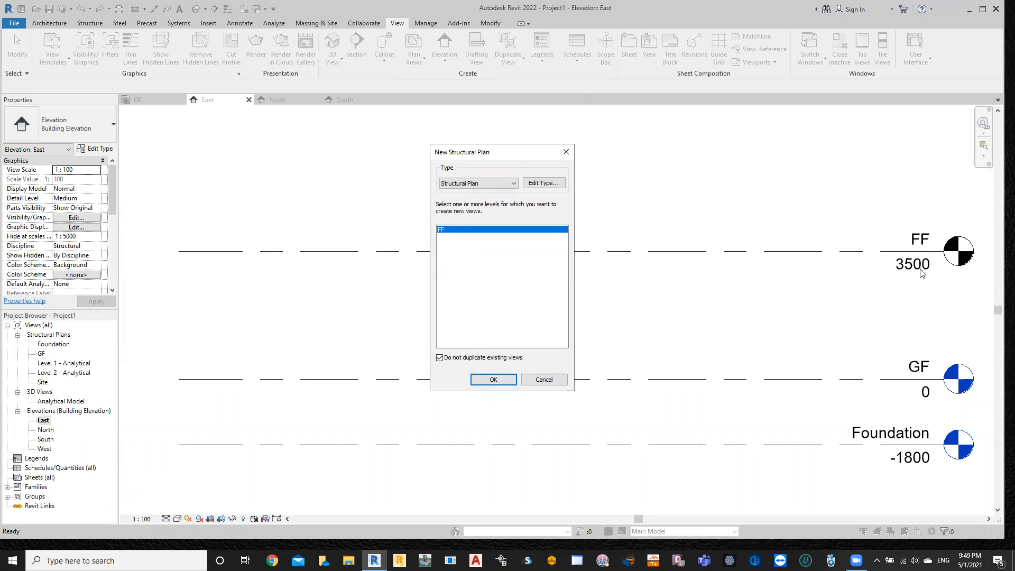
{"action": "left_click", "coordinate": [488, 381]}
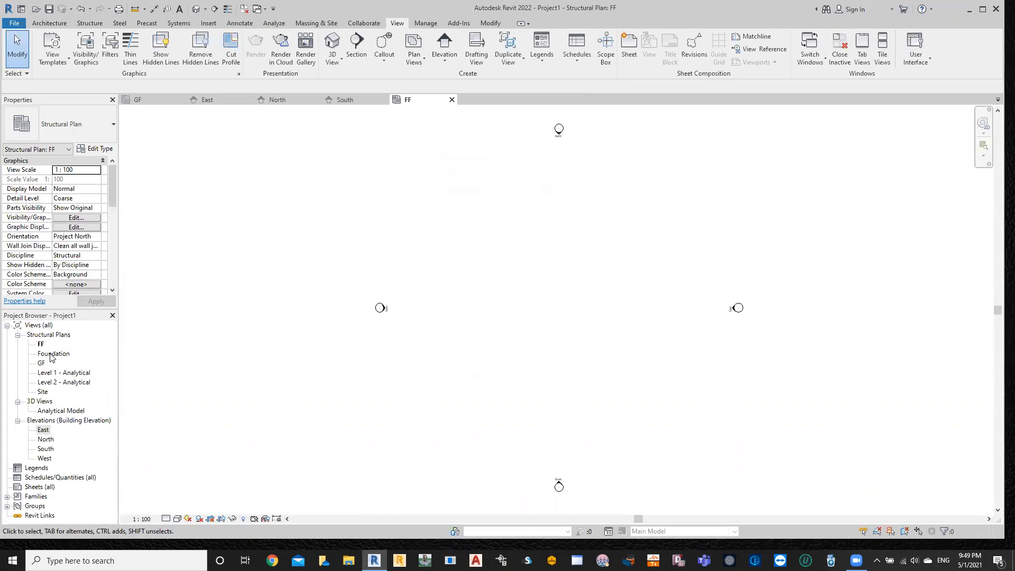
{"action": "left_click", "coordinate": [339, 101]}
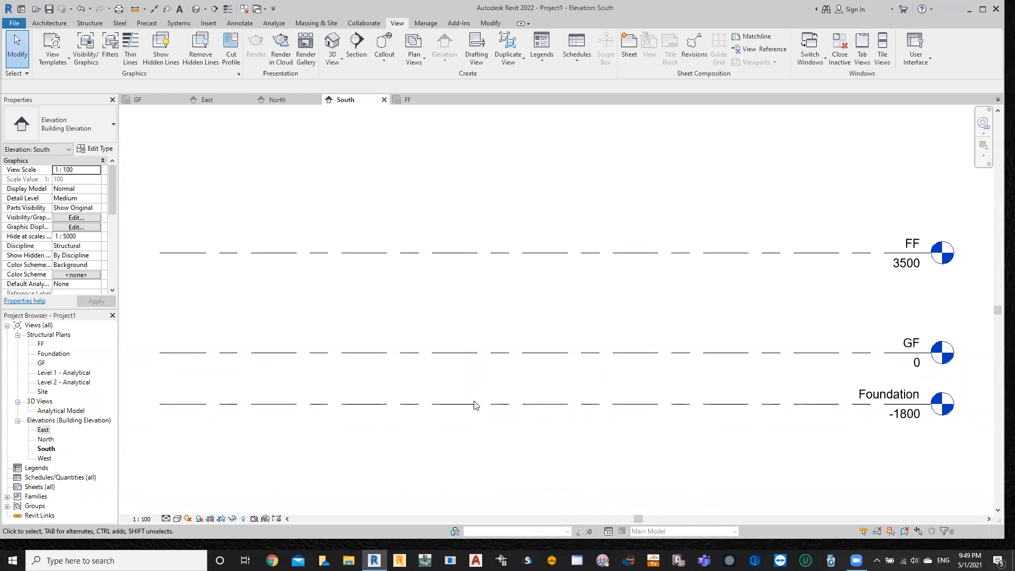
{"action": "left_click", "coordinate": [482, 353]}
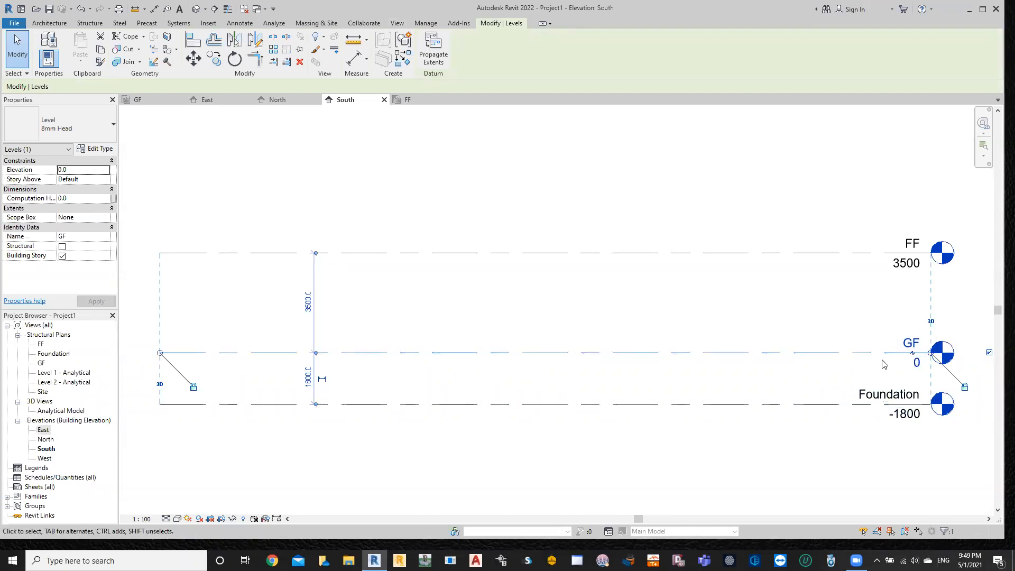
{"action": "left_click", "coordinate": [216, 63]}
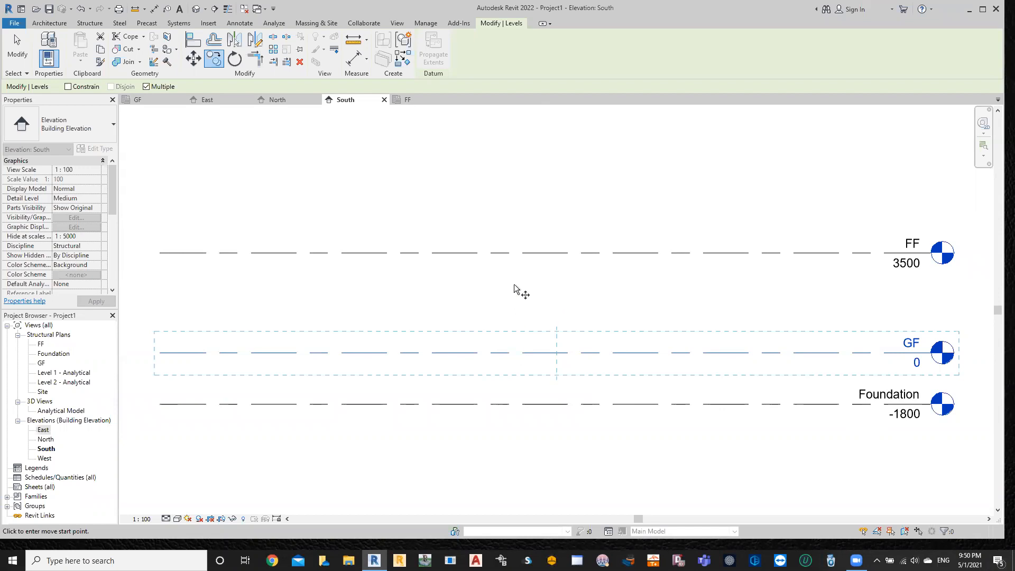
{"action": "key", "text": "Escape"}
{"action": "key", "text": "Escape"}
{"action": "left_click", "coordinate": [487, 353]}
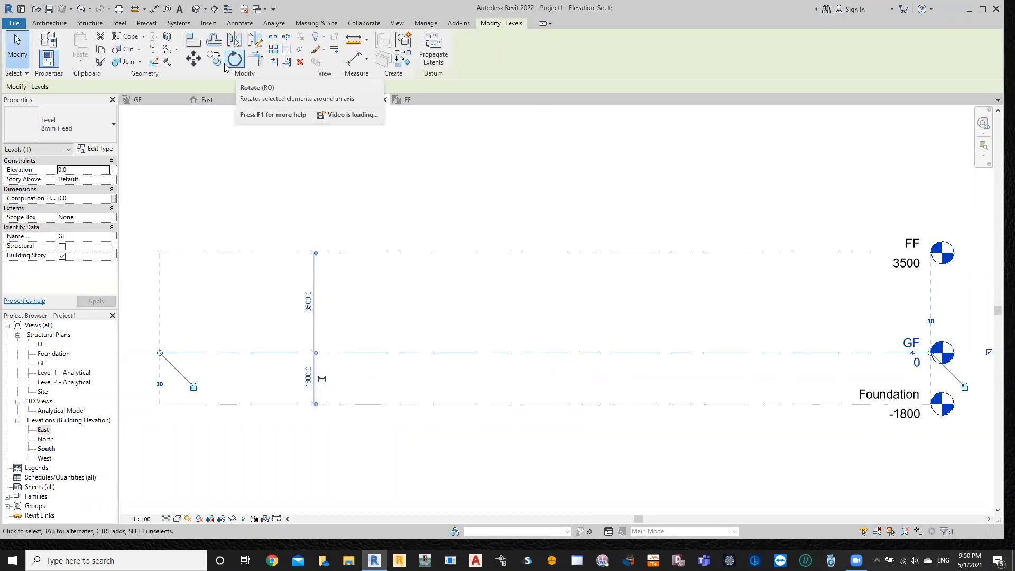
{"action": "key", "text": "Escape"}
- Try copying the Foundation level 3000 mm straight down in the South elevation, and undo the copy
{"action": "left_click", "coordinate": [508, 406]}
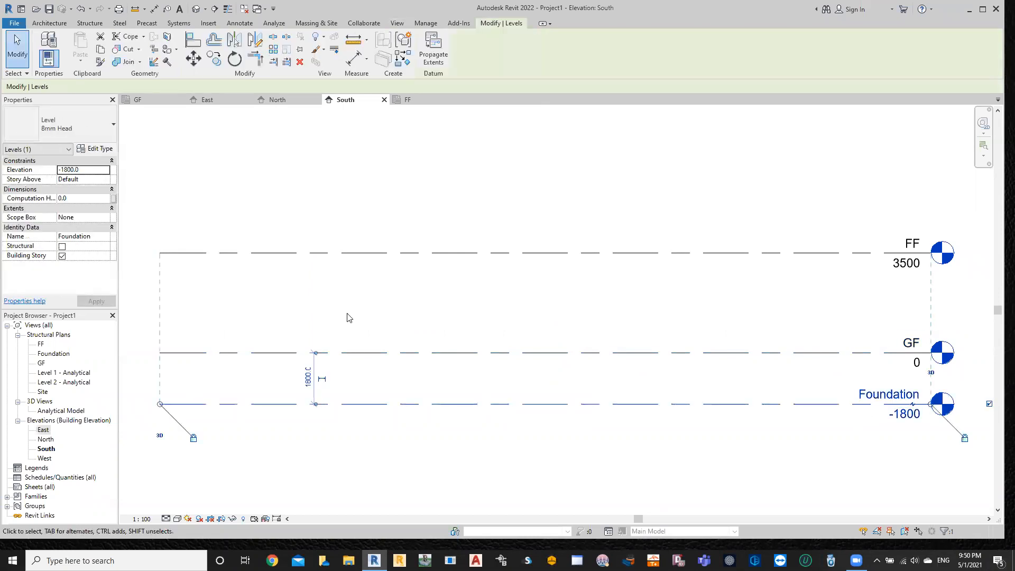
{"action": "left_click", "coordinate": [214, 58]}
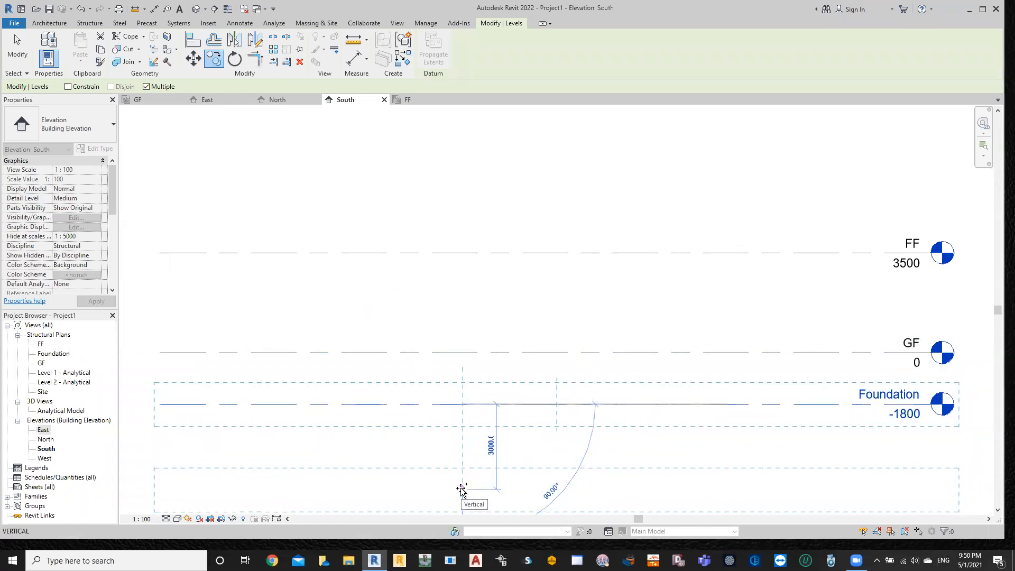
{"action": "type", "text": "3000"}
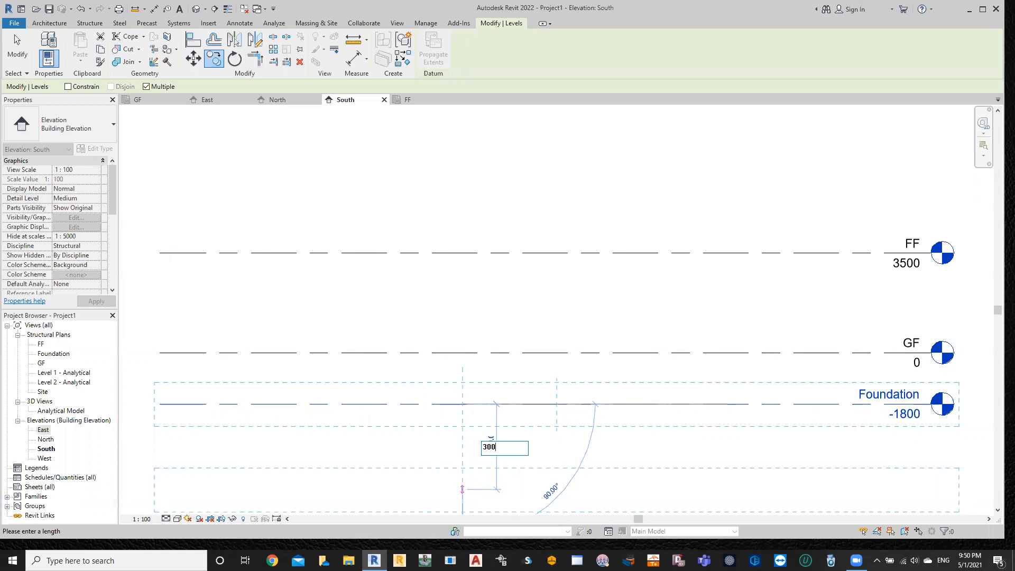
{"action": "key", "text": "Return"}
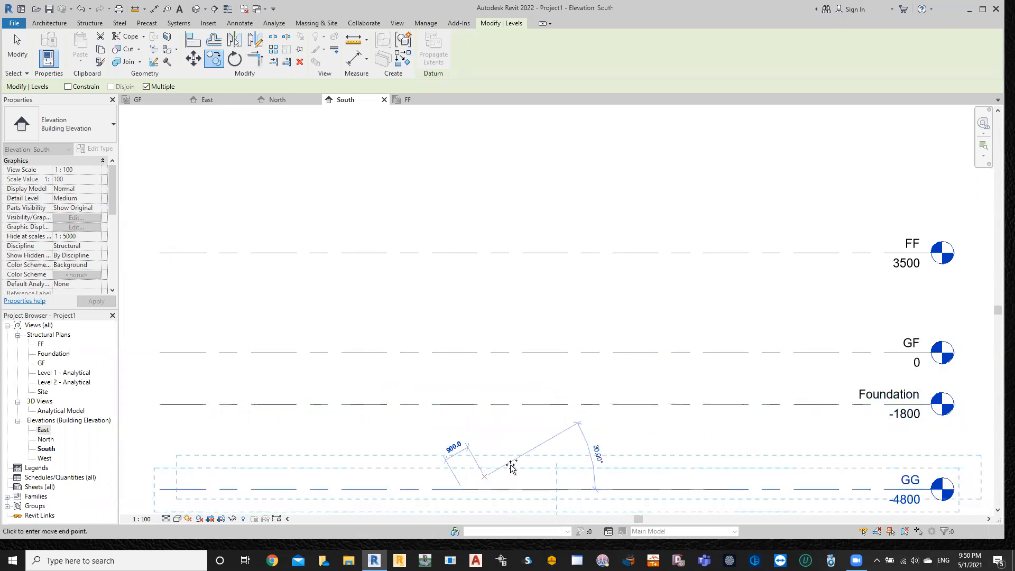
{"action": "key", "text": "Escape"}
{"action": "key", "text": "Escape"}
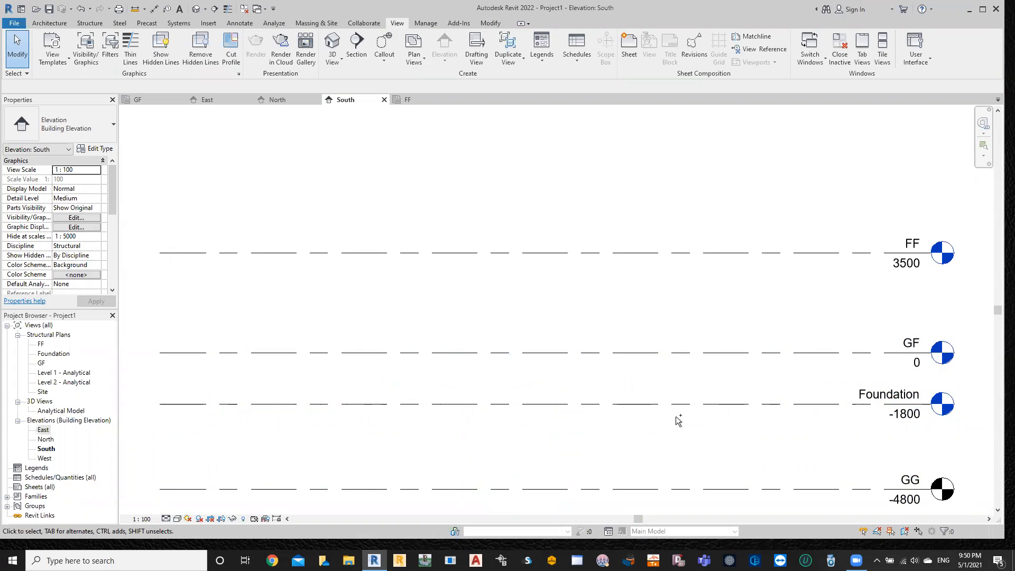
{"action": "key", "text": "ctrl+z"}
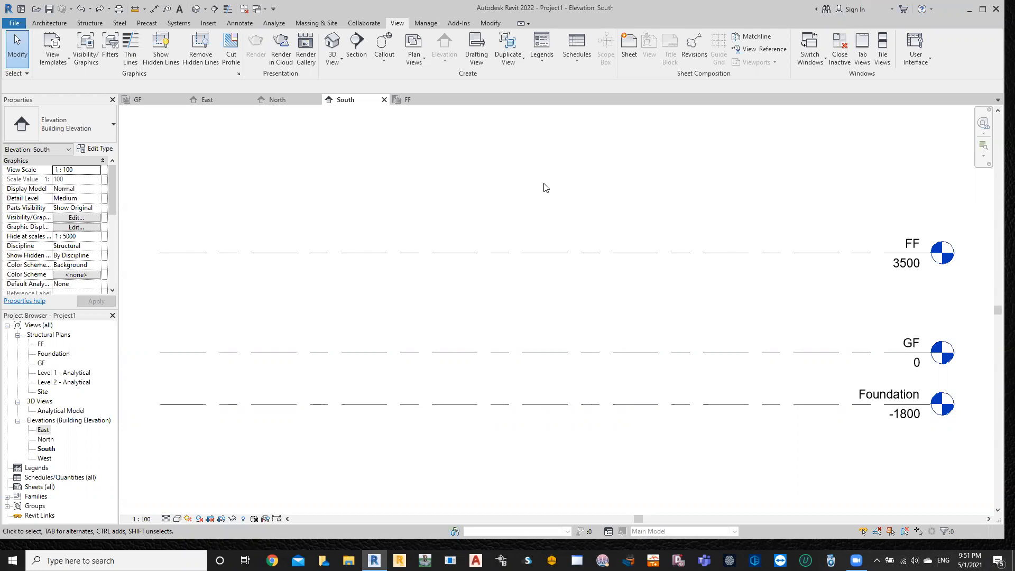
- Rename the FF level to GG and rename the corresponding views as well
{"action": "double_click", "coordinate": [913, 244]}
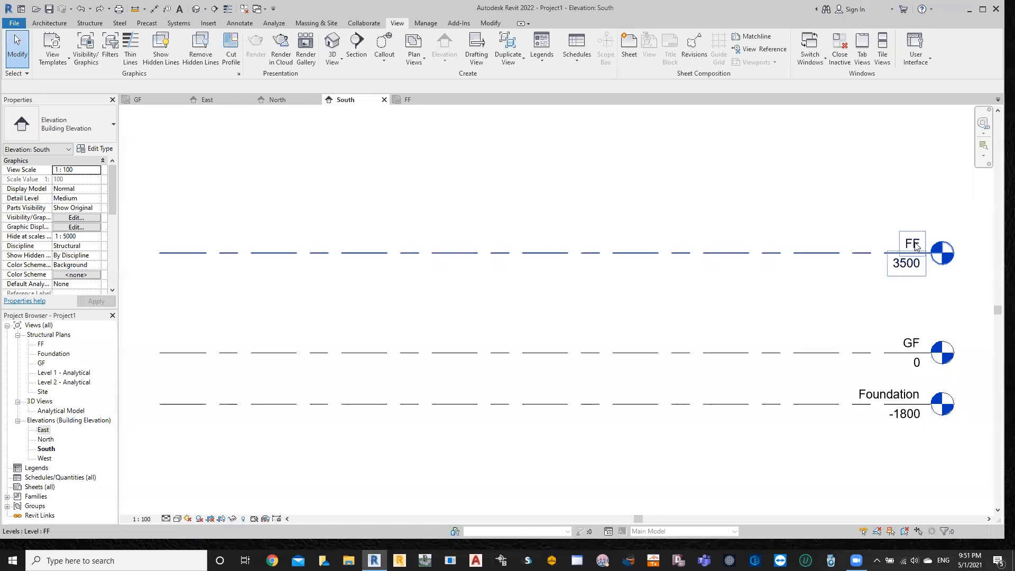
{"action": "type", "text": "GG"}
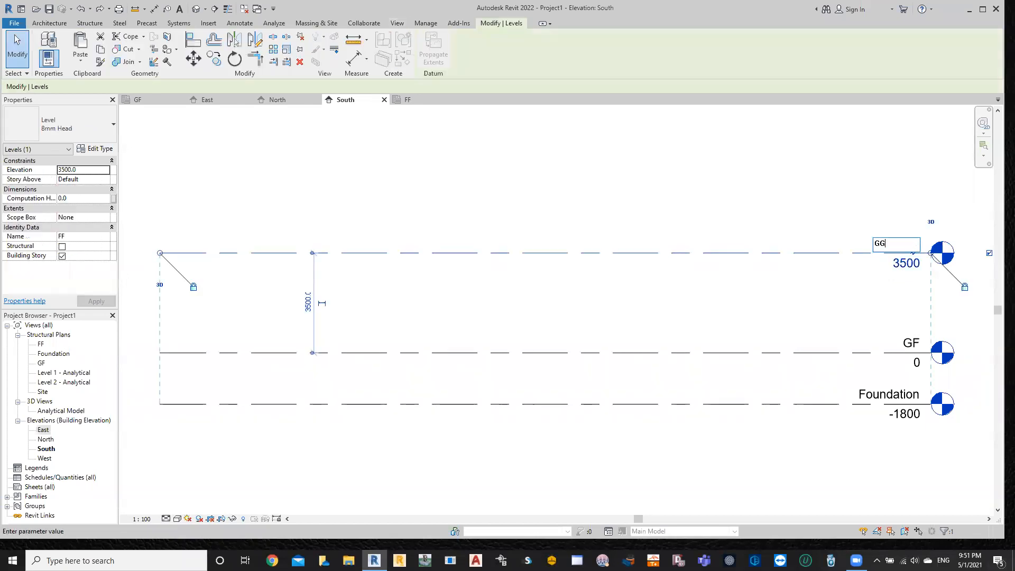
{"action": "key", "text": "Return"}
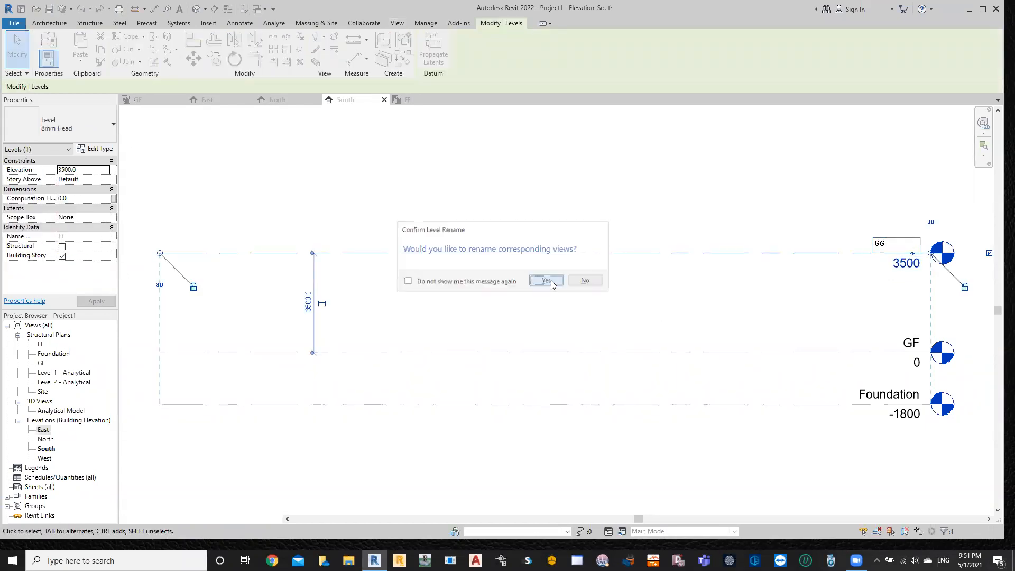
{"action": "left_click", "coordinate": [549, 281]}
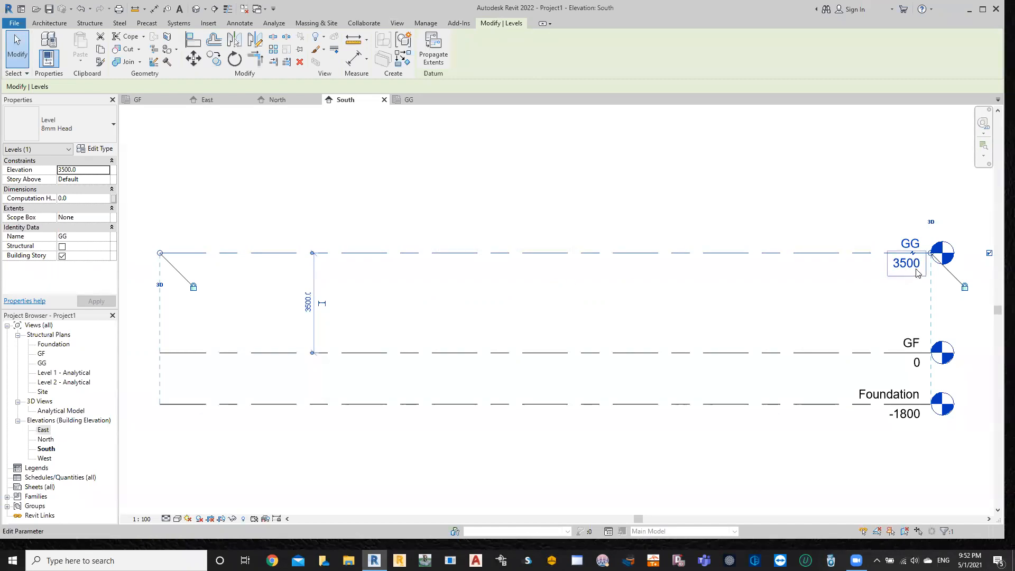
- Rename the GG level back to FF, including the corresponding views, and clear the selection
{"action": "left_click", "coordinate": [910, 244]}
{"action": "type", "text": "FF"}
{"action": "key", "text": "Return"}
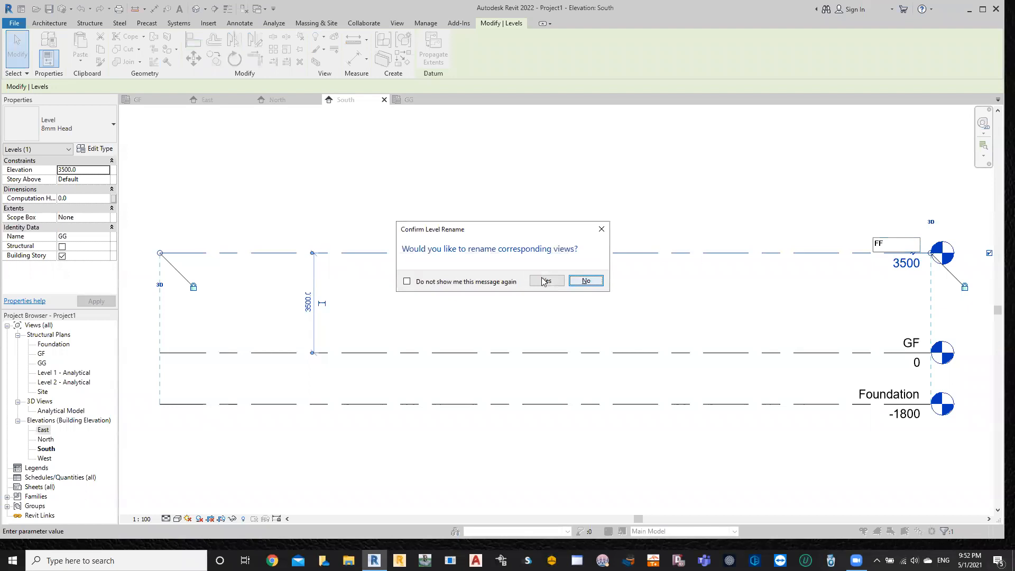
{"action": "left_click", "coordinate": [540, 280]}
{"action": "left_click", "coordinate": [535, 289]}
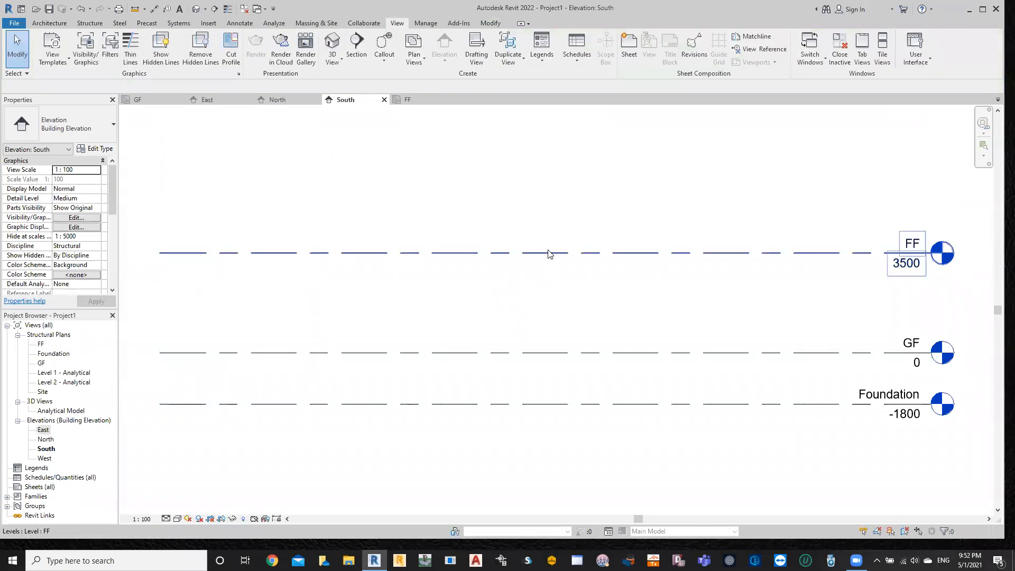
{"action": "left_click", "coordinate": [551, 253]}
{"action": "left_click", "coordinate": [214, 58]}
{"action": "key", "text": "Escape"}
{"action": "key", "text": "Escape"}
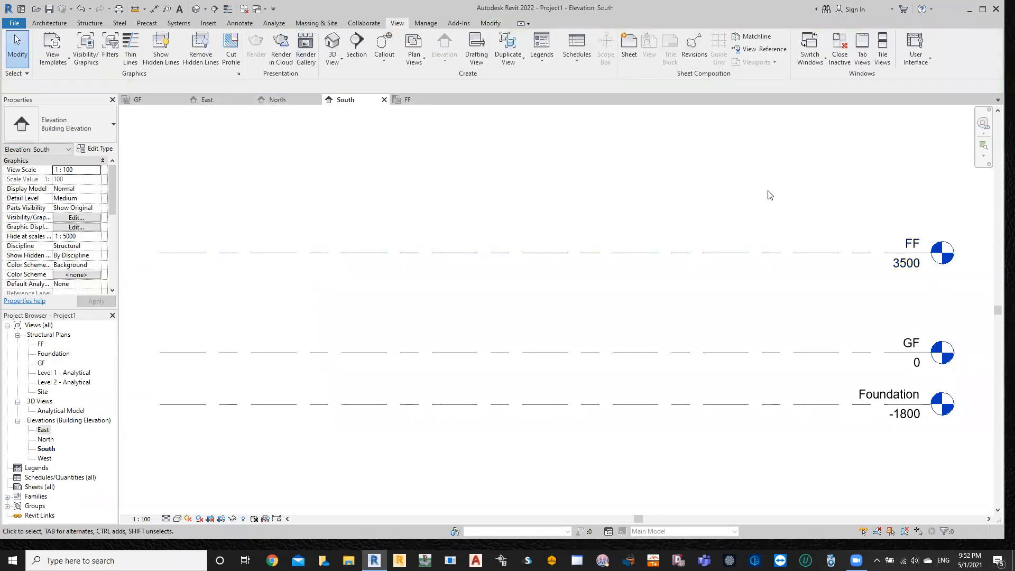
- Copy the FF level 3500 mm straight up in the South elevation
{"action": "left_click", "coordinate": [691, 254]}
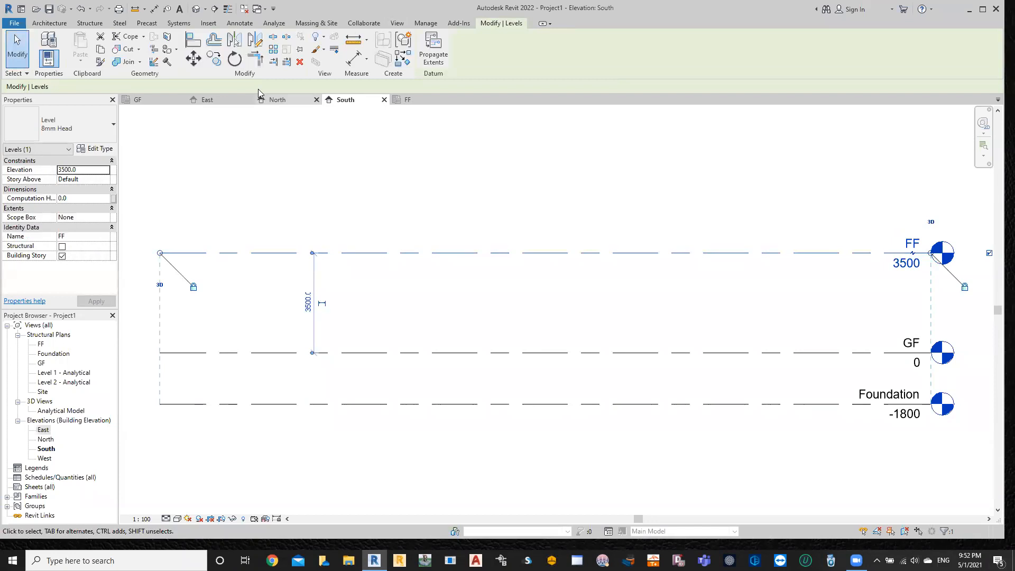
{"action": "left_click", "coordinate": [213, 60]}
{"action": "left_click", "coordinate": [424, 253]}
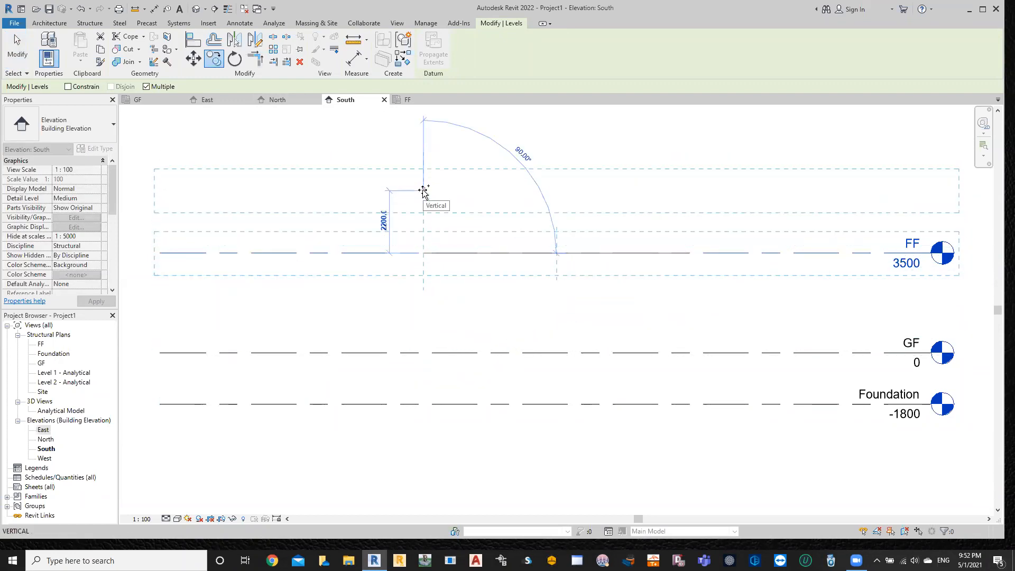
{"action": "type", "text": "3500"}
{"action": "key", "text": "Return"}
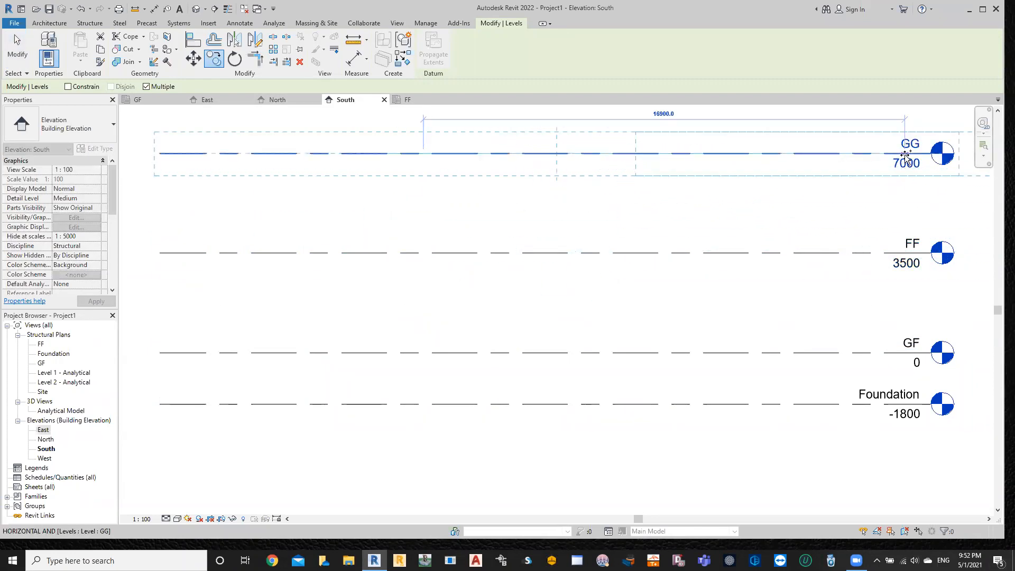
{"action": "key", "text": "Escape"}
{"action": "key", "text": "Escape"}
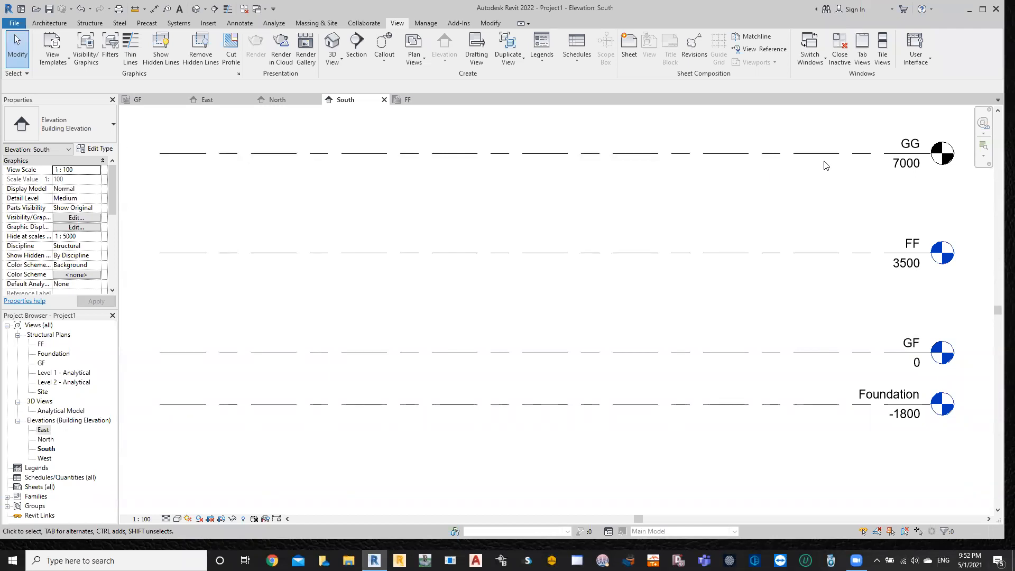
- Rename the topmost level to SF and clear the selection
{"action": "double_click", "coordinate": [905, 142]}
{"action": "type", "text": "SF"}
{"action": "key", "text": "Return"}
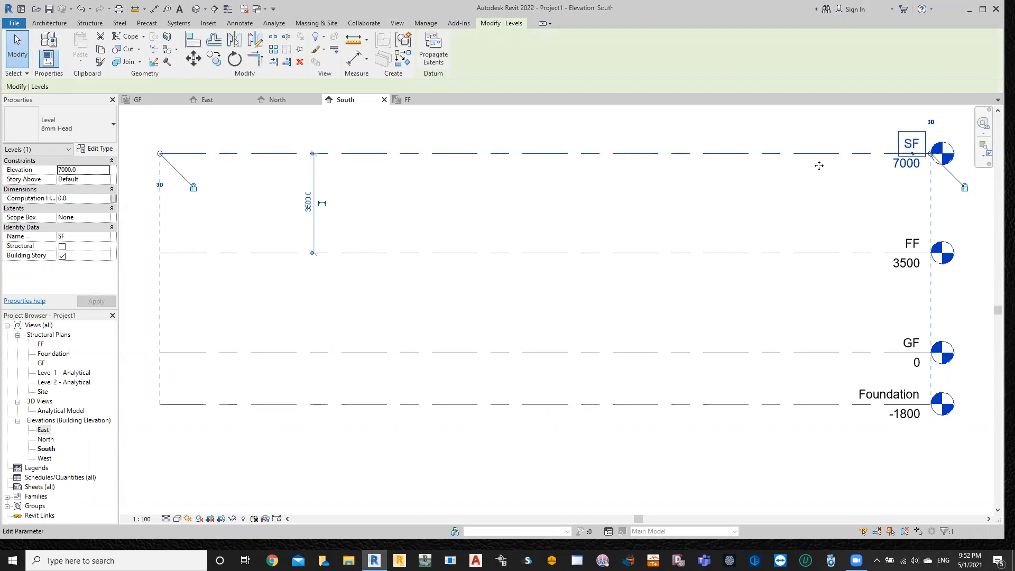
{"action": "left_click", "coordinate": [754, 198]}
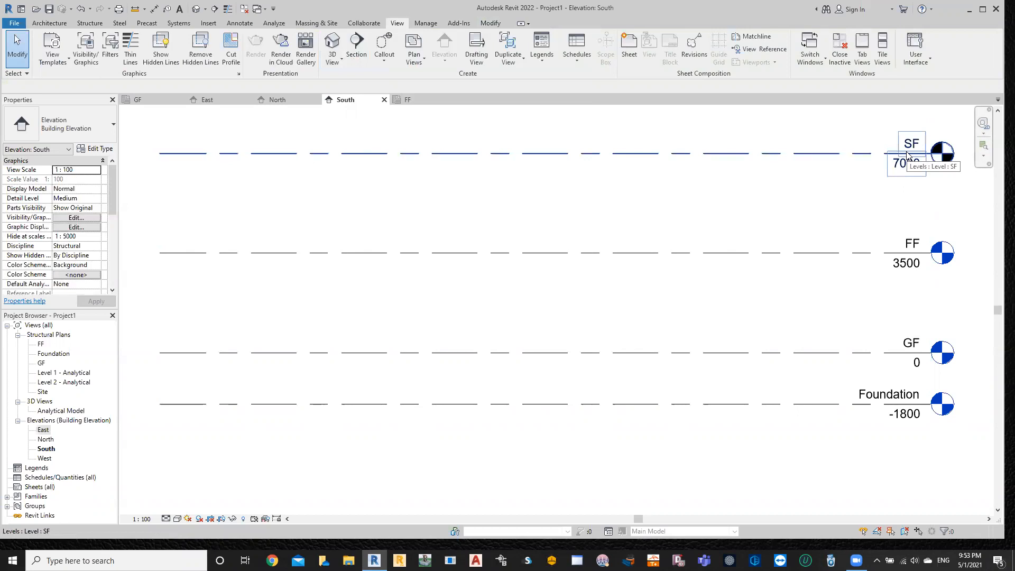
- Create a structural plan view for the SF level and open the East elevation
{"action": "left_click", "coordinate": [421, 64]}
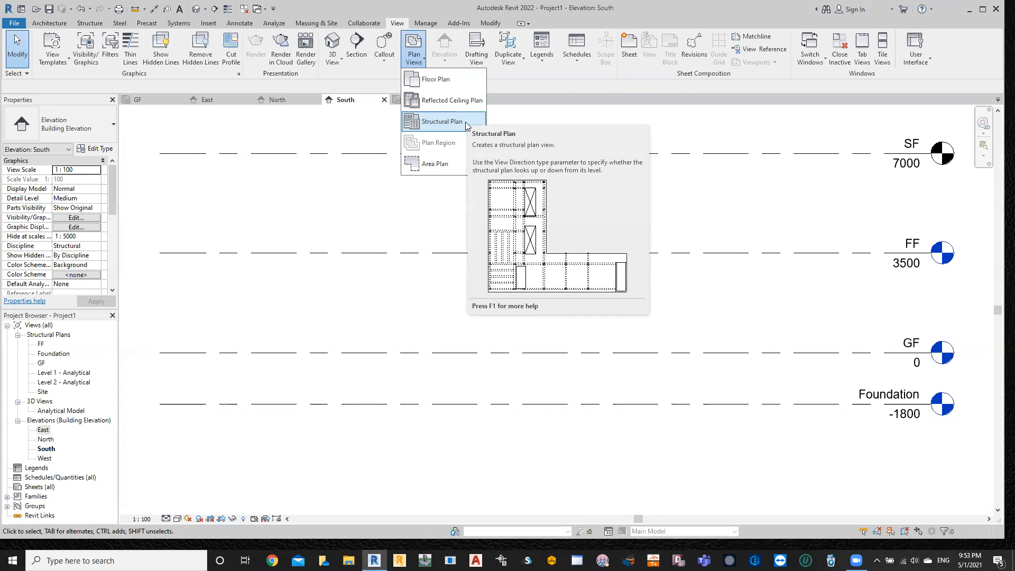
{"action": "left_click", "coordinate": [466, 122]}
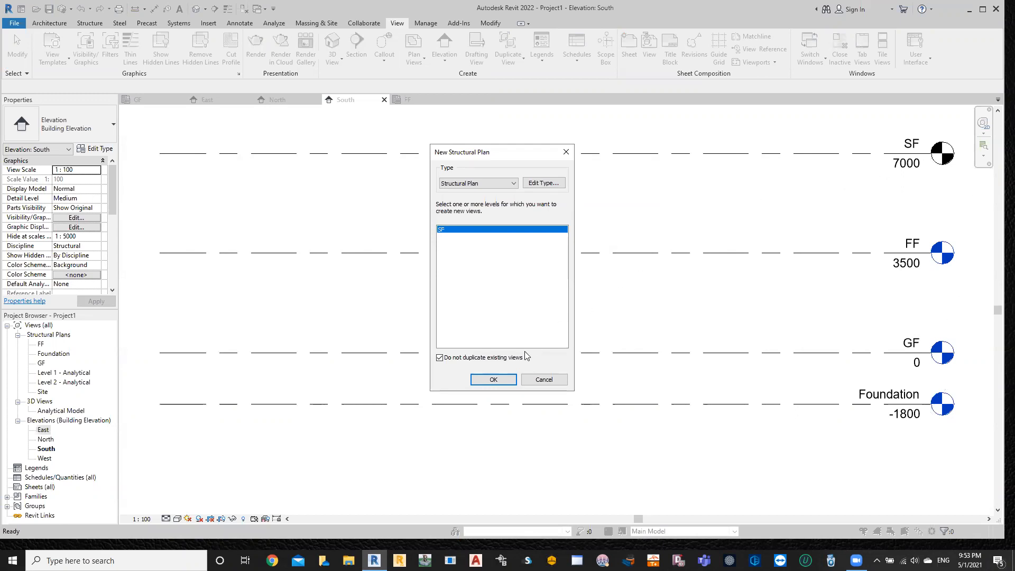
{"action": "left_click", "coordinate": [510, 382]}
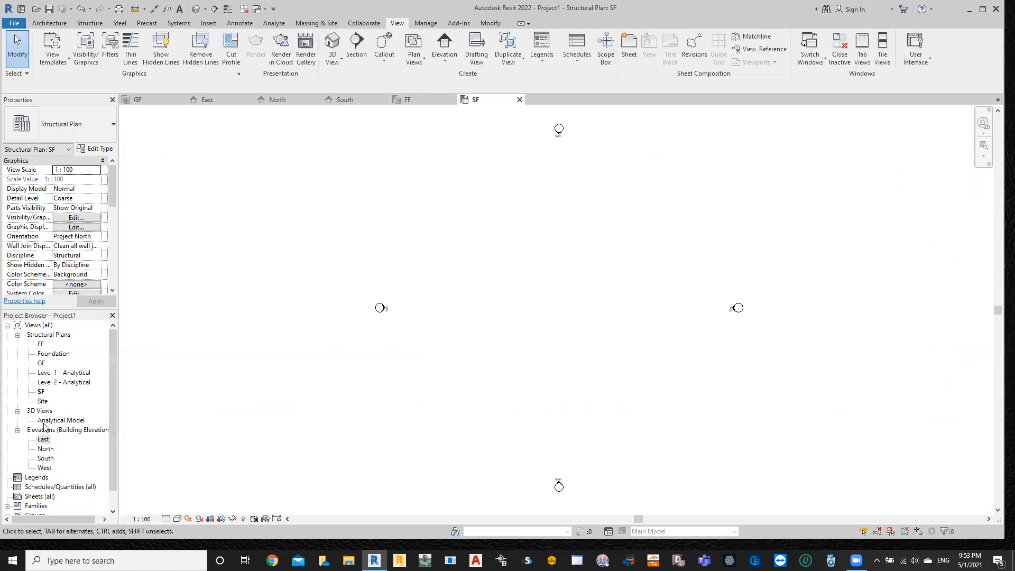
{"action": "double_click", "coordinate": [44, 440]}
{"action": "scroll", "coordinate": [435, 321], "scroll_direction": "down", "scroll_amount": 1}
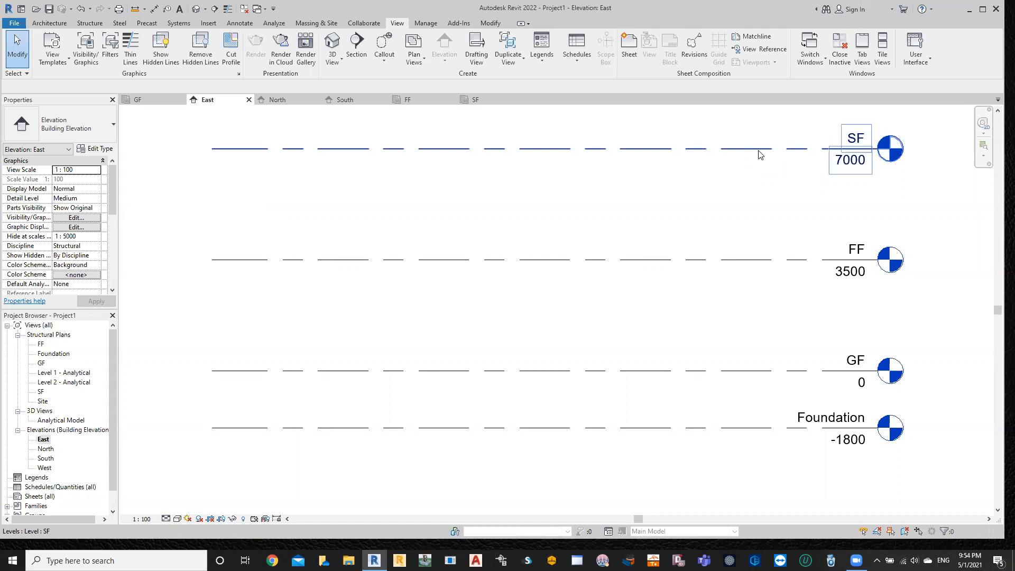
{"action": "key", "text": "Escape"}
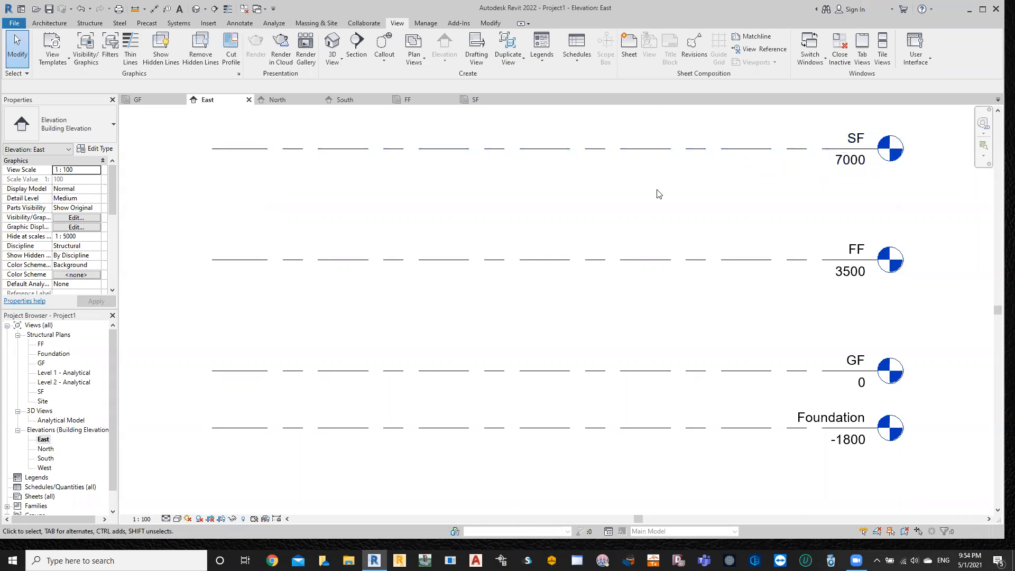
- Open the GF structural plan and review the section types available for structural beams
{"action": "left_click", "coordinate": [158, 100]}
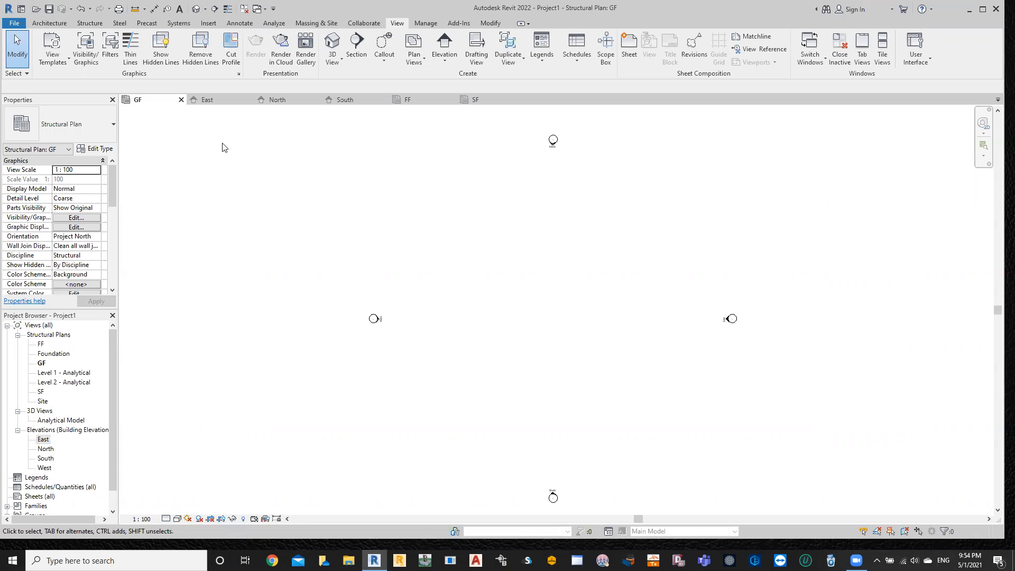
{"action": "left_click", "coordinate": [81, 24]}
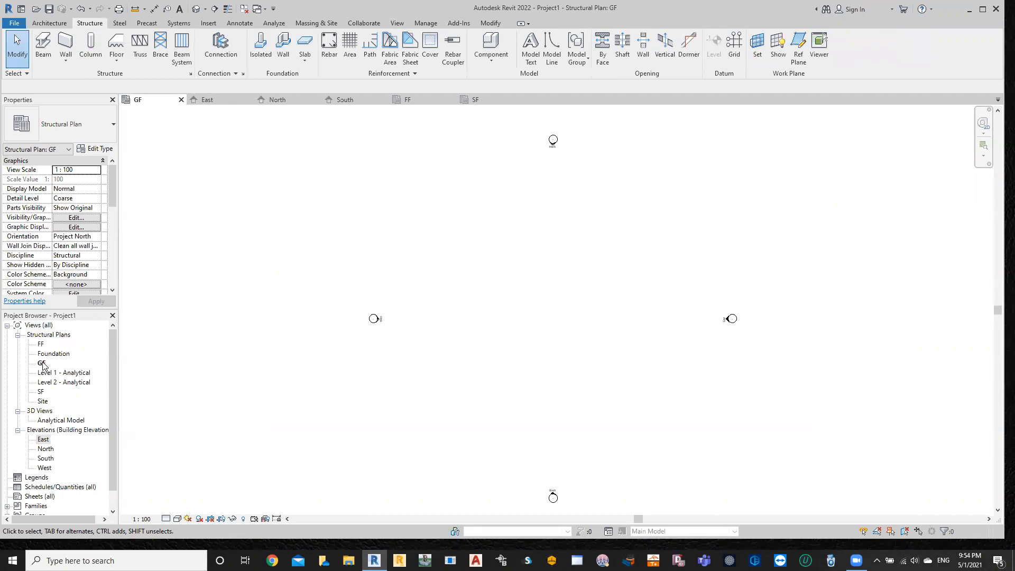
{"action": "left_click", "coordinate": [44, 56]}
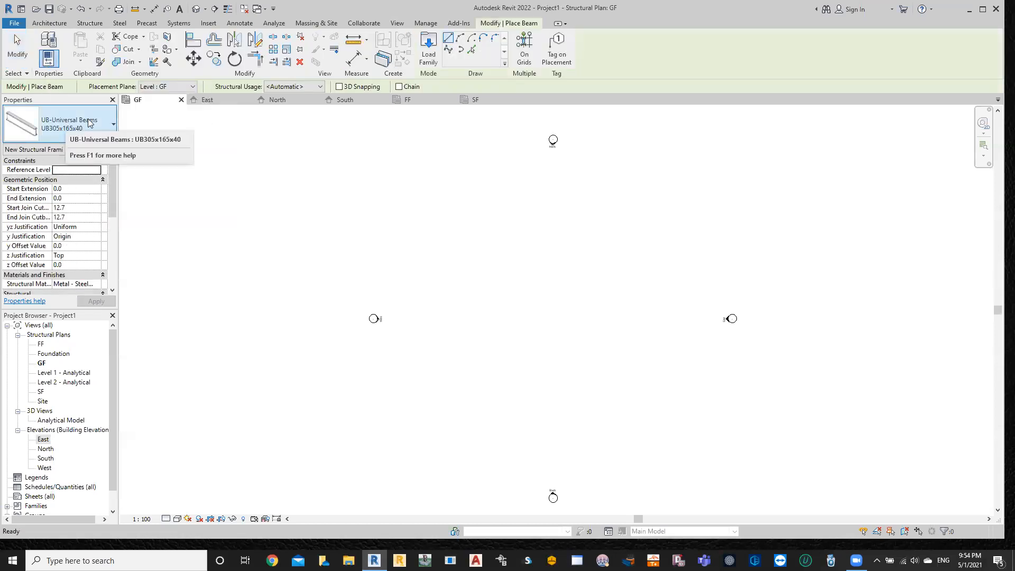
{"action": "left_click", "coordinate": [88, 120]}
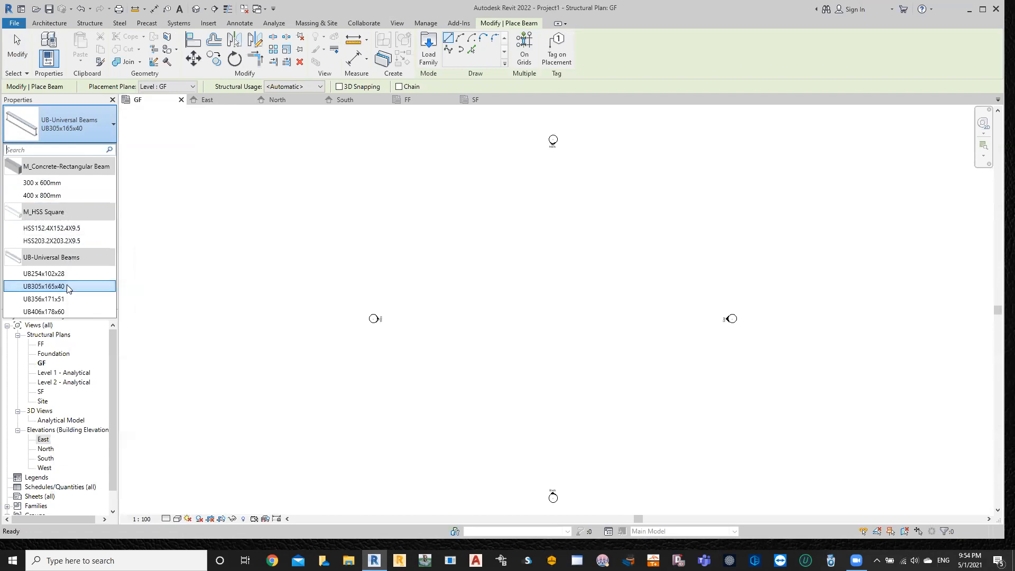
{"action": "left_click", "coordinate": [75, 128]}
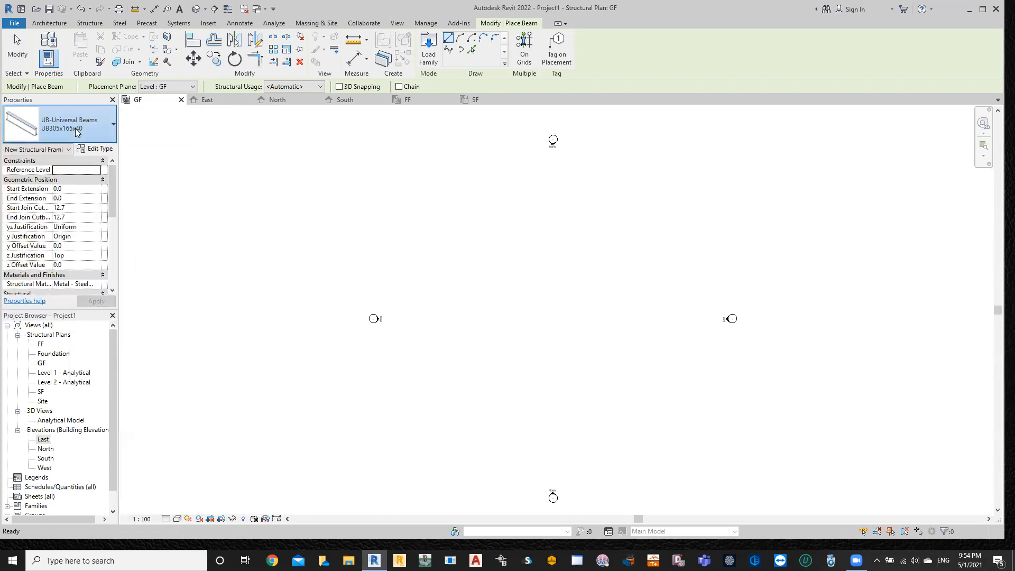
{"action": "left_click", "coordinate": [75, 128]}
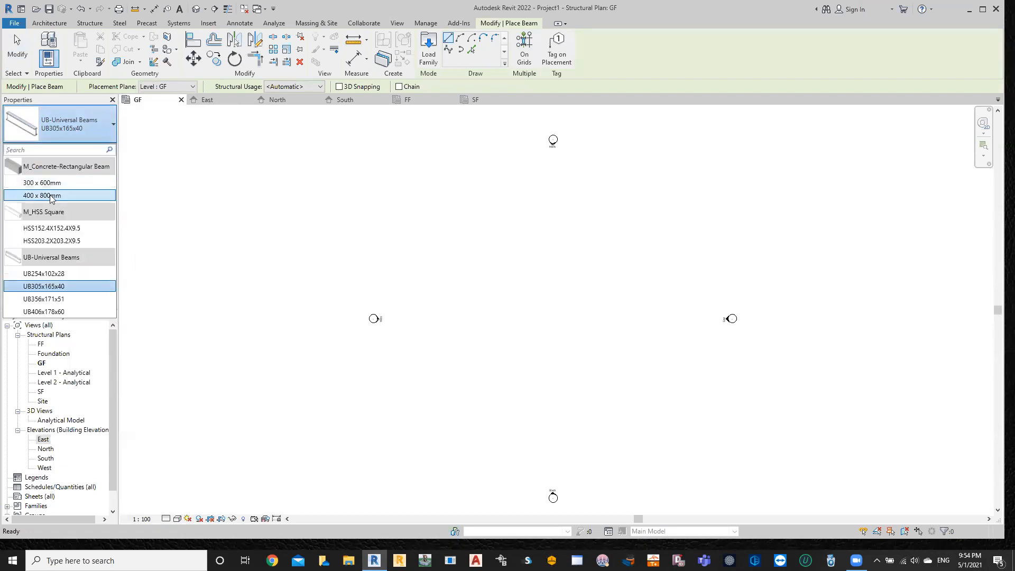
{"action": "left_click", "coordinate": [57, 129]}
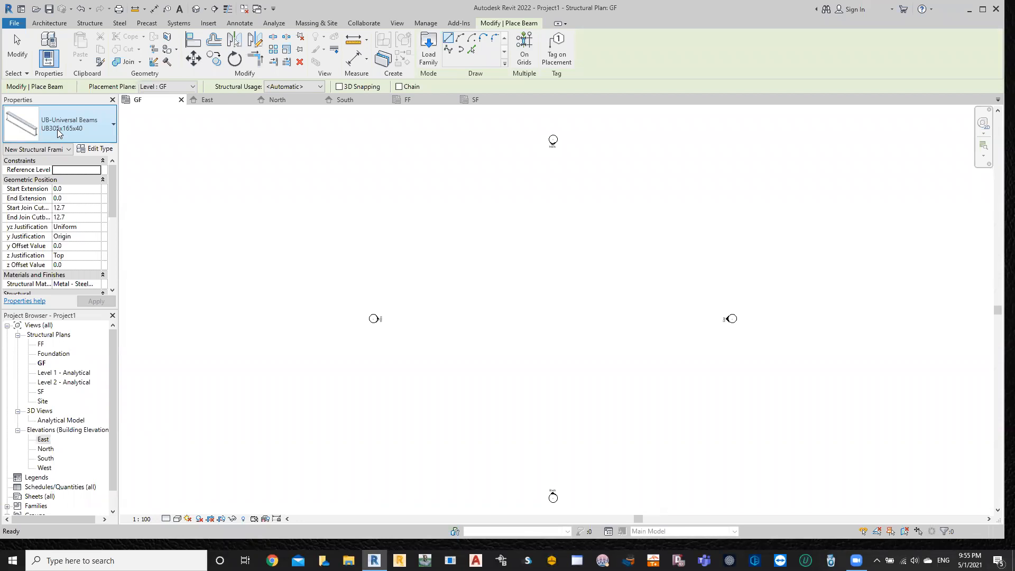
- Review the structural wall options, the available column types and the floor options
{"action": "left_click", "coordinate": [87, 25]}
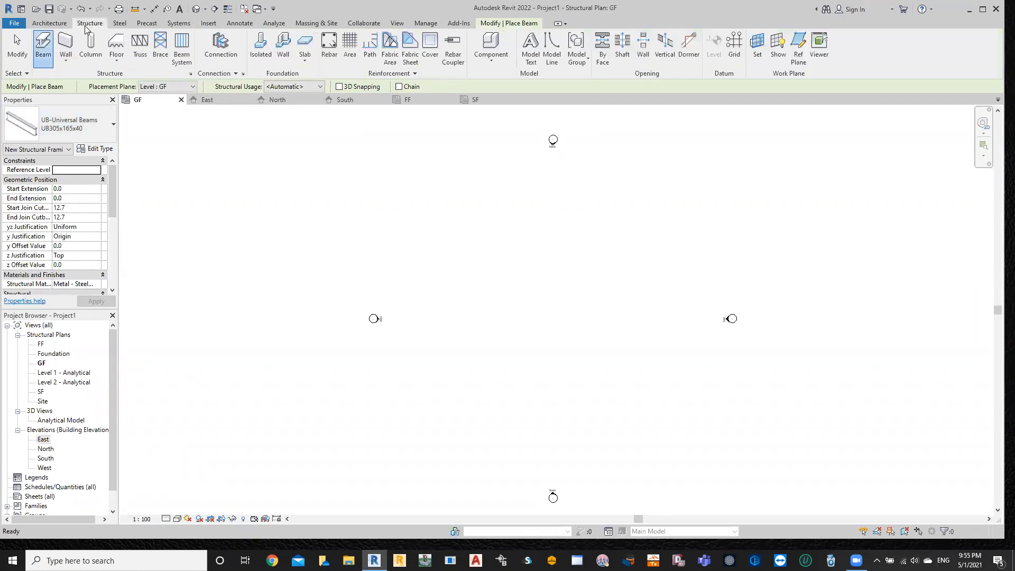
{"action": "left_click", "coordinate": [66, 59]}
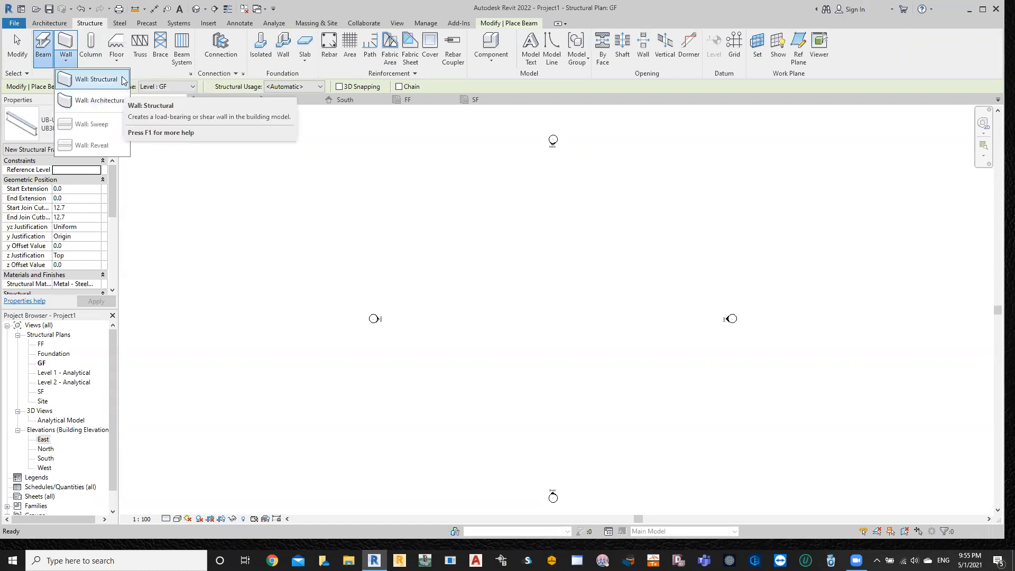
{"action": "left_click", "coordinate": [98, 57]}
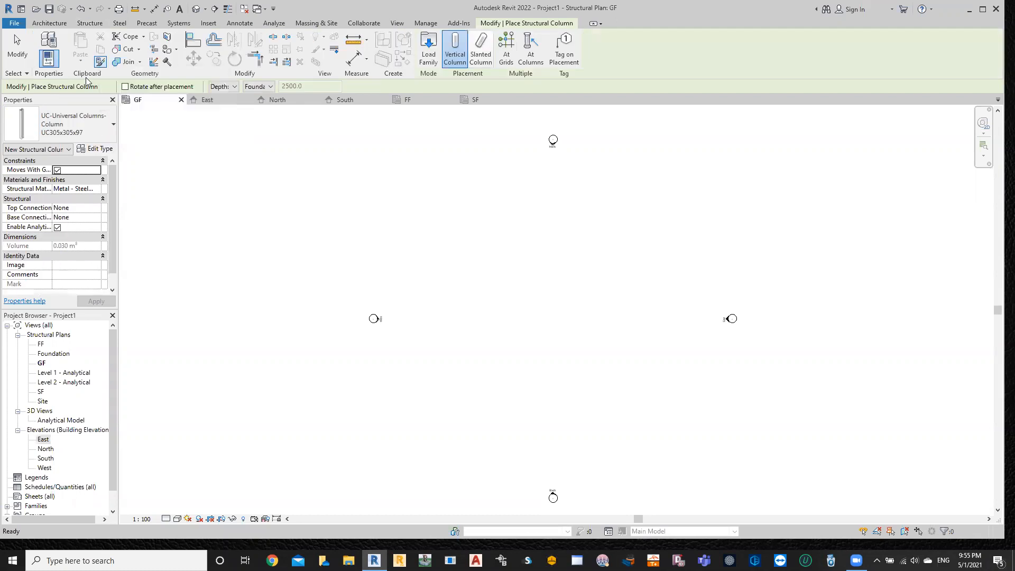
{"action": "left_click", "coordinate": [81, 107]}
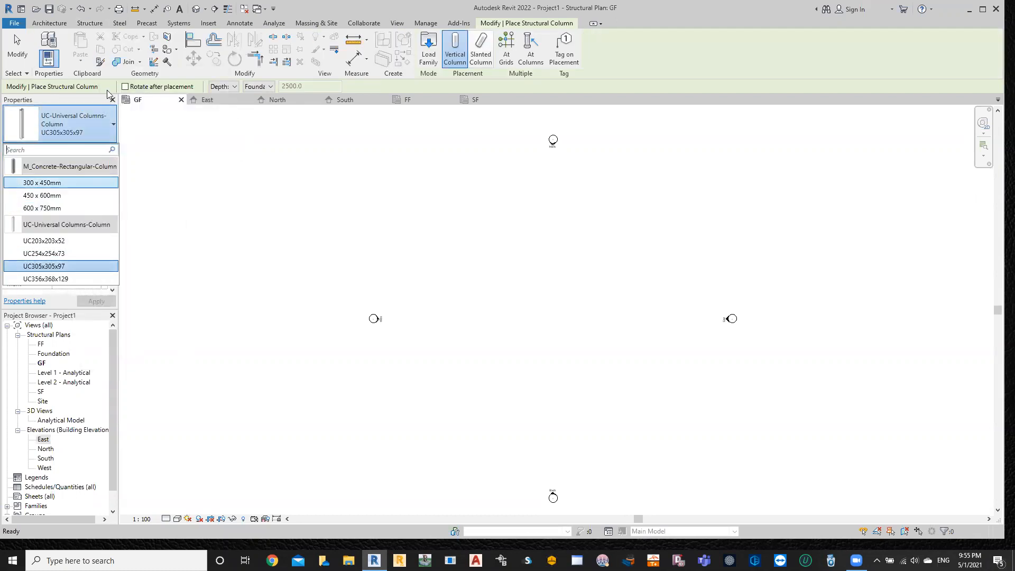
{"action": "left_click", "coordinate": [89, 23]}
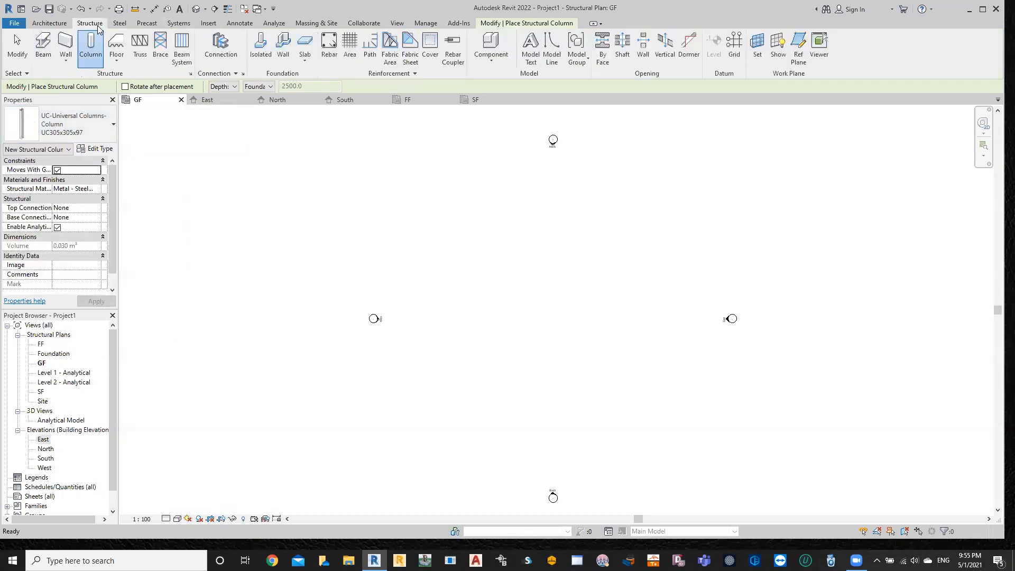
{"action": "left_click", "coordinate": [111, 59]}
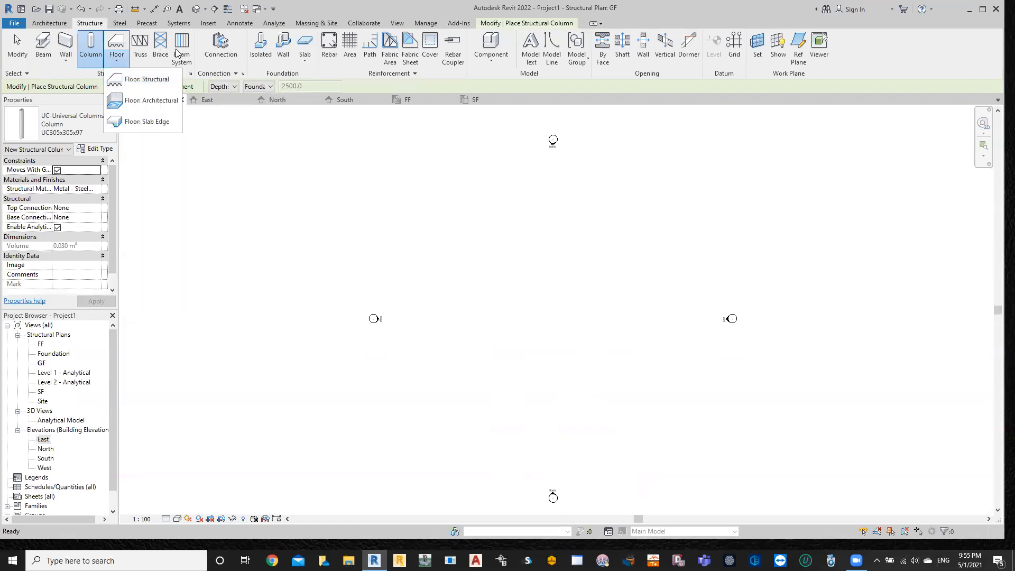
{"action": "left_click", "coordinate": [326, 5]}
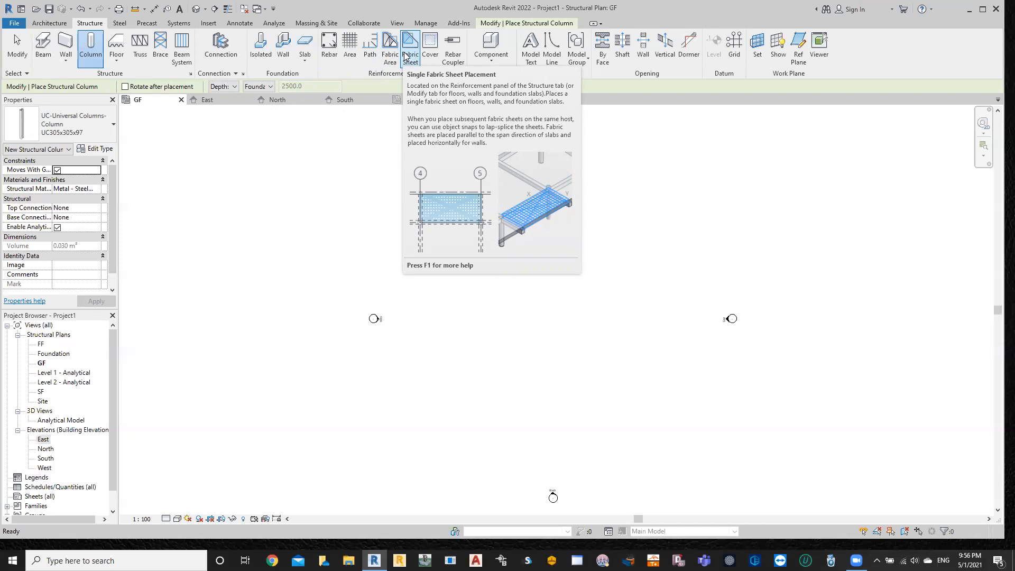
- Draw a straight vertical grid line in the GF plan, just inside the West elevation marker
{"action": "left_click", "coordinate": [738, 48]}
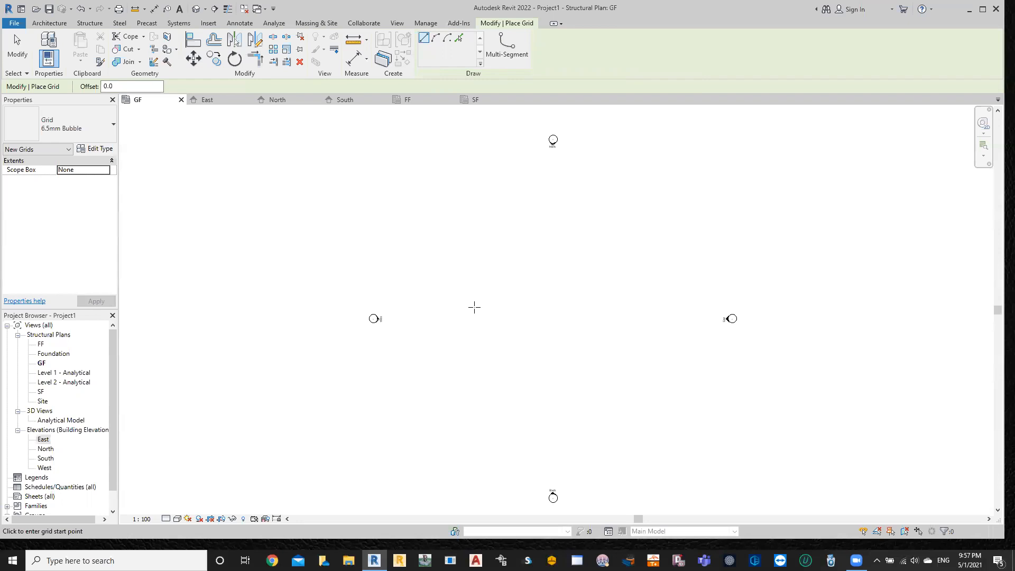
{"action": "left_click", "coordinate": [423, 165]}
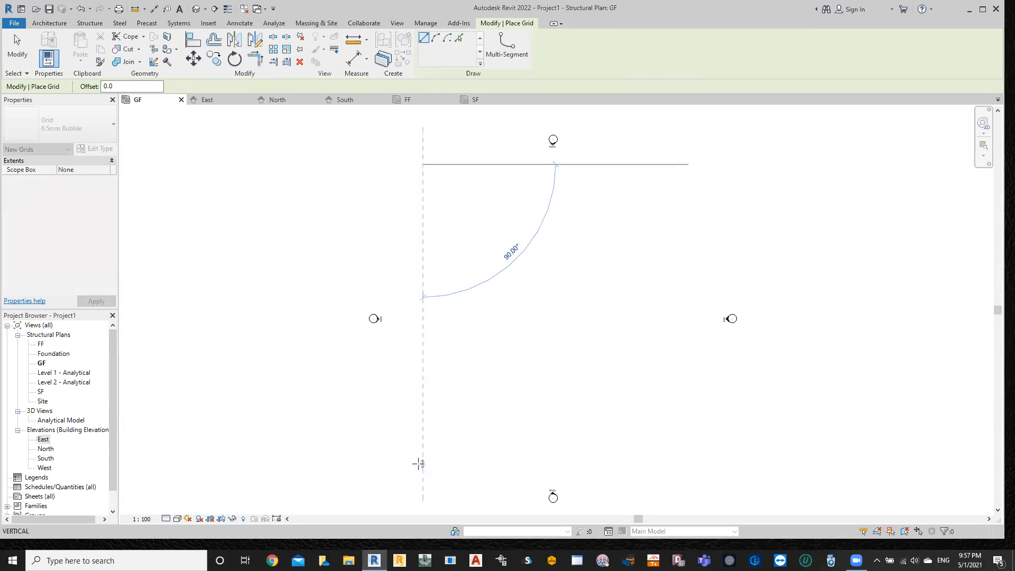
{"action": "left_click", "coordinate": [419, 464]}
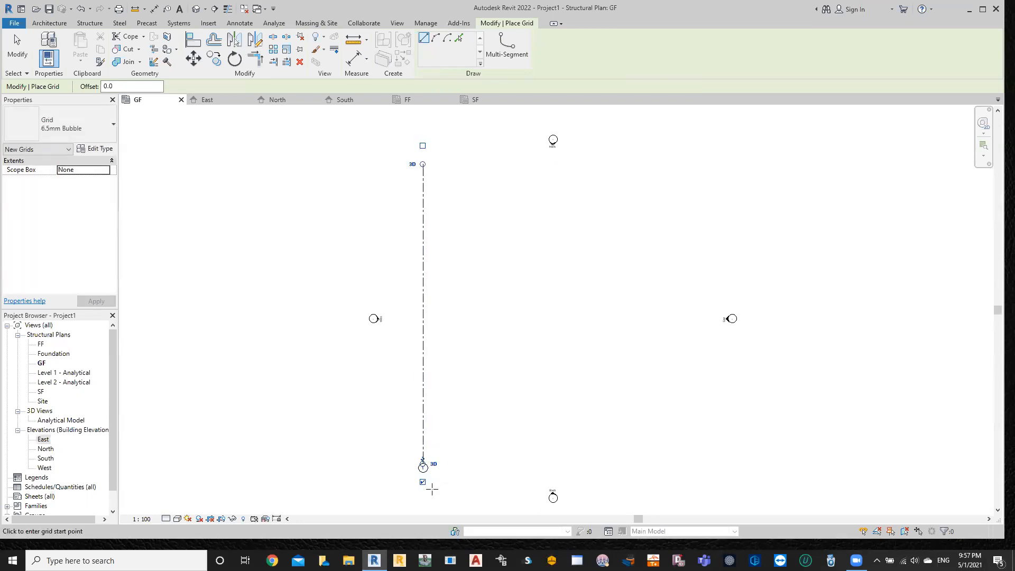
- Show the grid bubble at the upper end of the vertical grid line as well
{"action": "scroll", "coordinate": [426, 468], "scroll_direction": "up", "scroll_amount": 5}
{"action": "scroll", "coordinate": [440, 463], "scroll_direction": "up", "scroll_amount": 2}
{"action": "scroll", "coordinate": [471, 369], "scroll_direction": "down", "scroll_amount": 4}
{"action": "scroll", "coordinate": [508, 255], "scroll_direction": "down", "scroll_amount": 1}
{"action": "mouse_move", "coordinate": [523, 236]}
{"action": "middle_mouse_down"}
{"action": "mouse_move", "coordinate": [516, 464]}
{"action": "mouse_move", "coordinate": [503, 288]}
{"action": "mouse_move", "coordinate": [480, 354]}
{"action": "middle_mouse_up"}
{"action": "scroll", "coordinate": [464, 245], "scroll_direction": "up", "scroll_amount": 3}
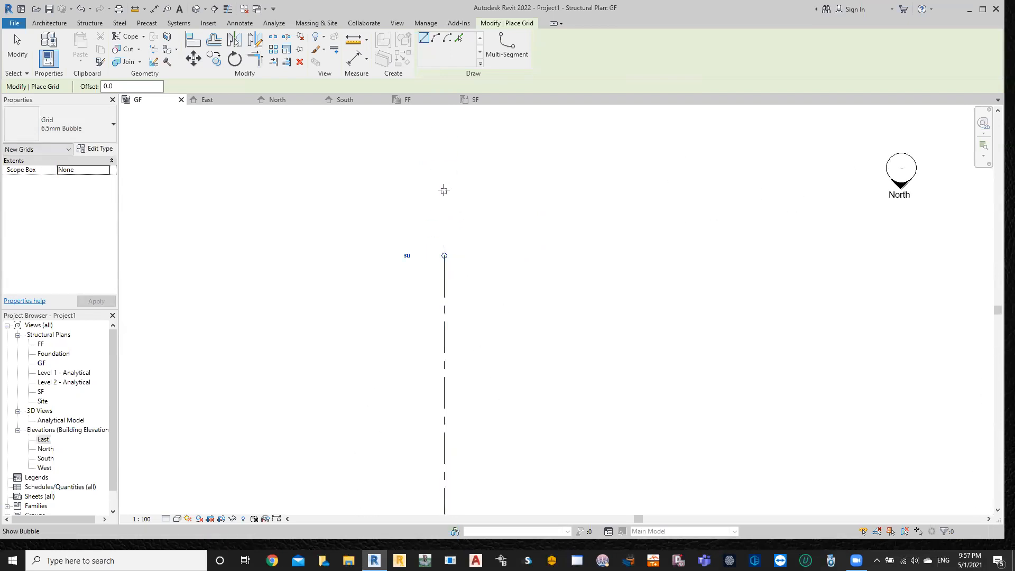
{"action": "key", "text": "Escape"}
{"action": "left_click", "coordinate": [445, 268]}
{"action": "left_click", "coordinate": [444, 192]}
- Copy grid 1 horizontally 5000 mm toward the East marker, with constrained movement and multiple copies enabled
{"action": "scroll", "coordinate": [439, 243], "scroll_direction": "down", "scroll_amount": 5}
{"action": "middle_click_drag", "start_coordinate": [510, 417], "coordinate": [510, 283]}
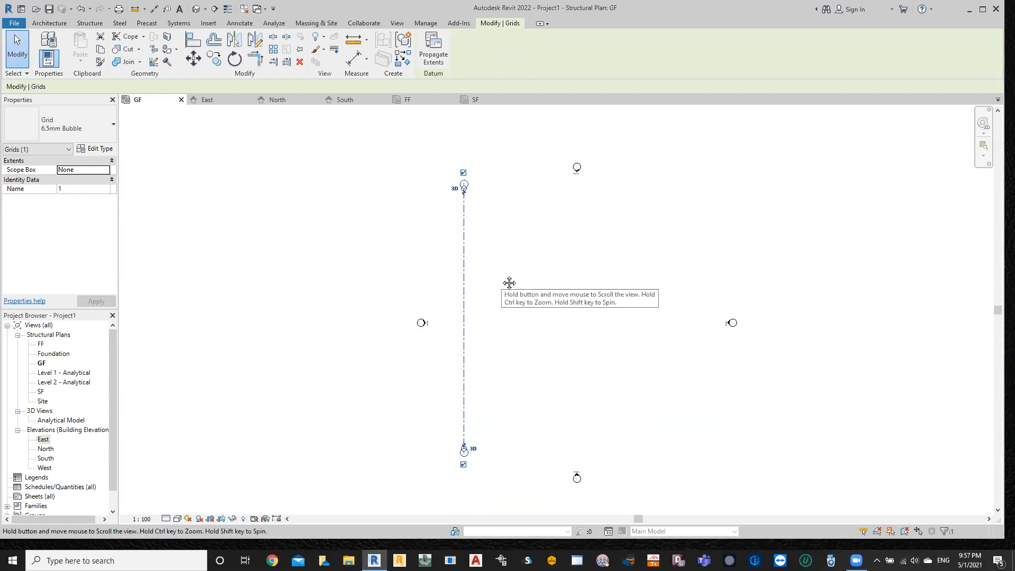
{"action": "scroll", "coordinate": [473, 453], "scroll_direction": "up", "scroll_amount": 1}
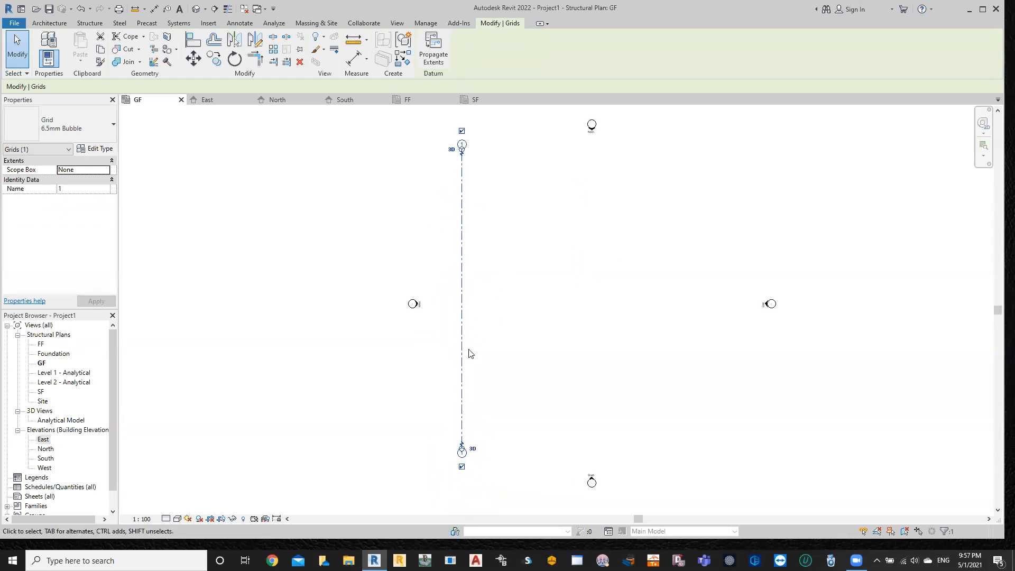
{"action": "middle_click_drag", "start_coordinate": [492, 207], "coordinate": [492, 264]}
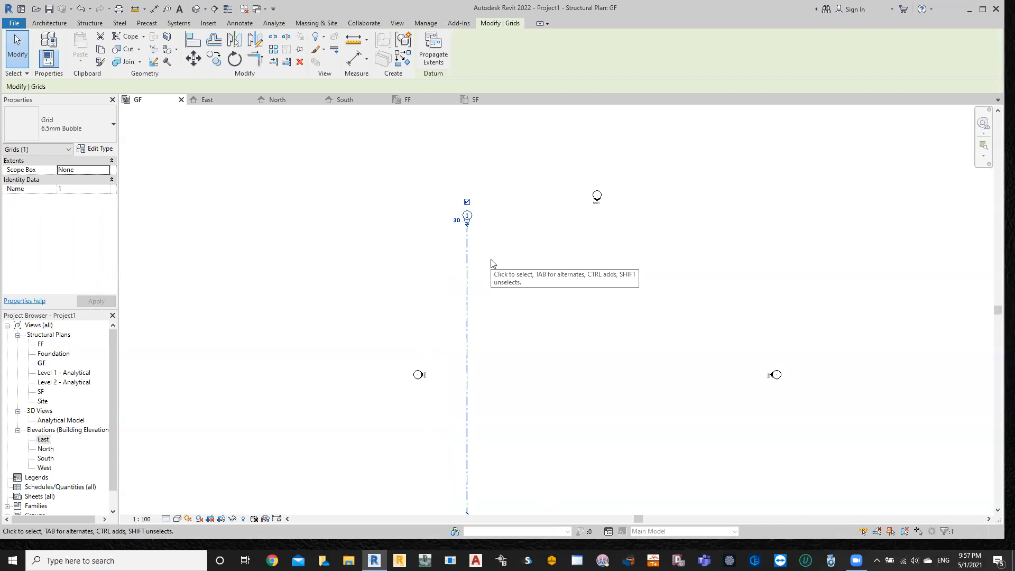
{"action": "scroll", "coordinate": [497, 250], "scroll_direction": "up", "scroll_amount": 2}
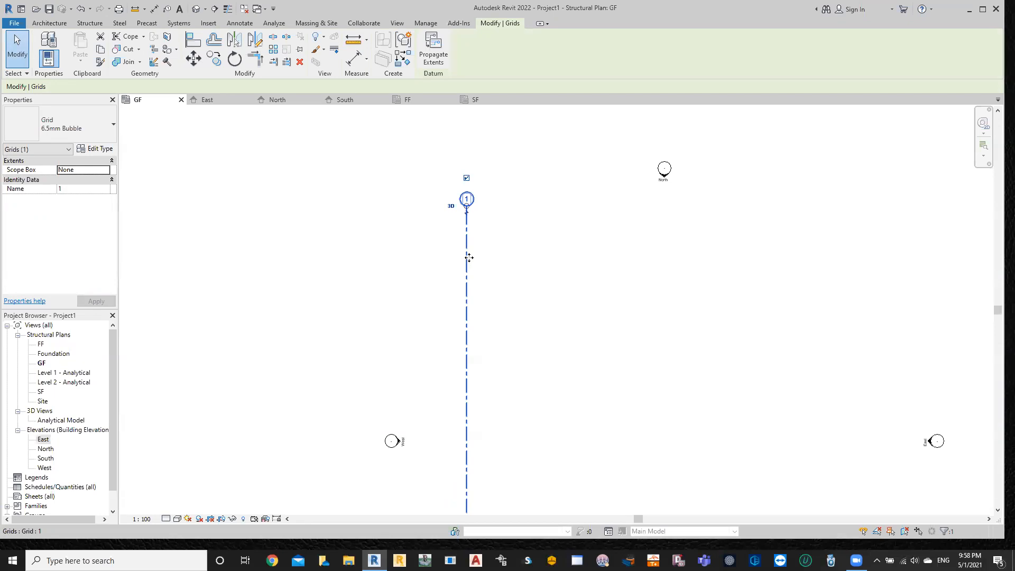
{"action": "left_click", "coordinate": [215, 64]}
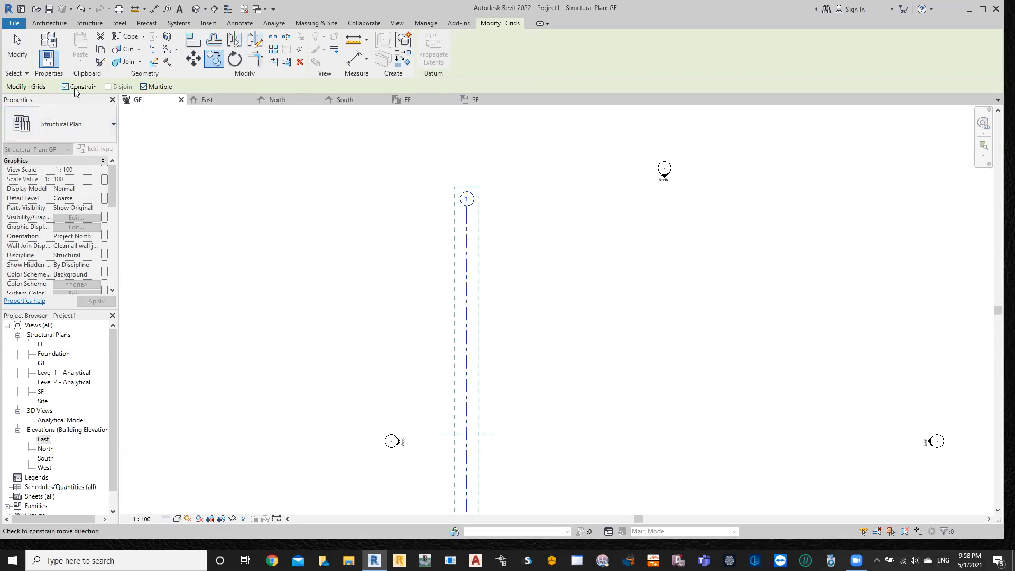
{"action": "left_click", "coordinate": [468, 298]}
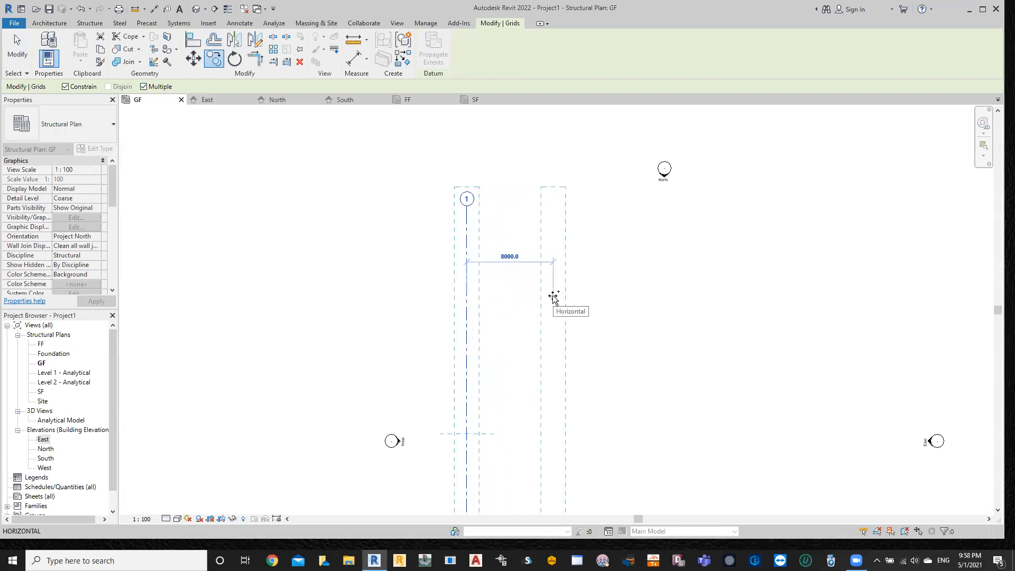
{"action": "type", "text": "5000"}
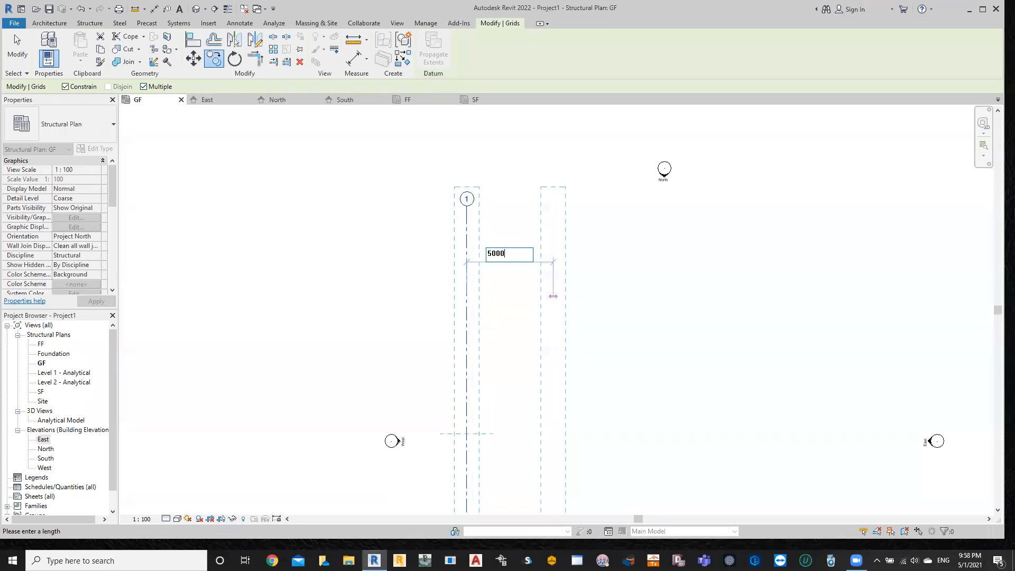
{"action": "key", "text": "Return"}
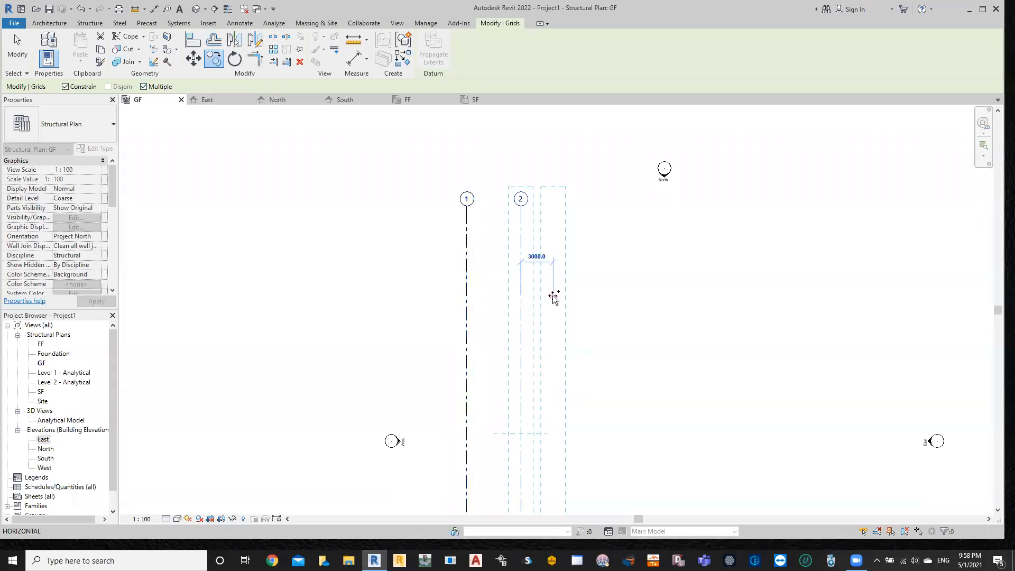
- Place two more vertical grid copies east of grid 2, at successive spacings of 8000 and 2350 mm
{"action": "scroll", "coordinate": [554, 297], "scroll_direction": "down", "scroll_amount": 2}
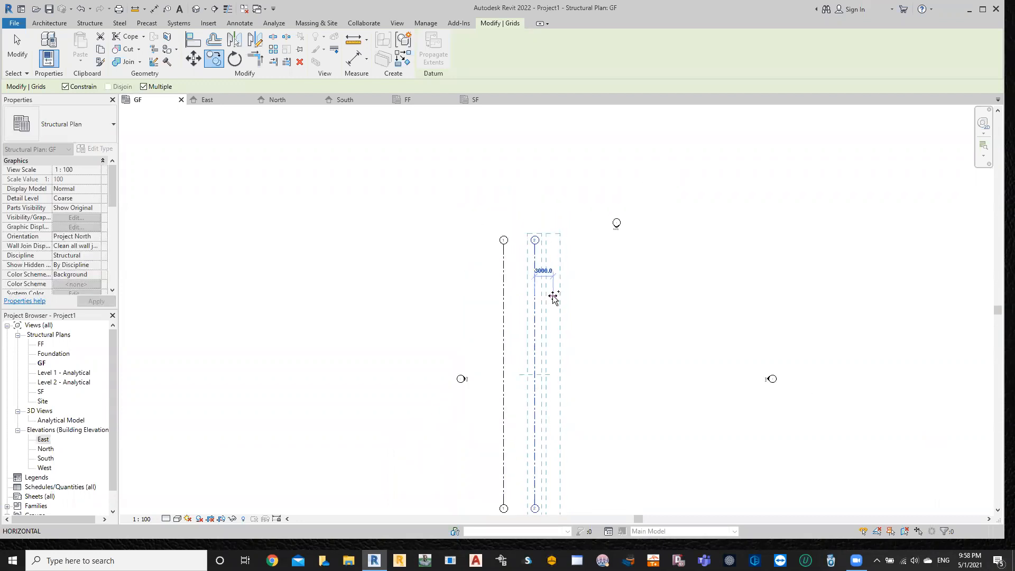
{"action": "middle_click_drag", "start_coordinate": [553, 297], "coordinate": [589, 220]}
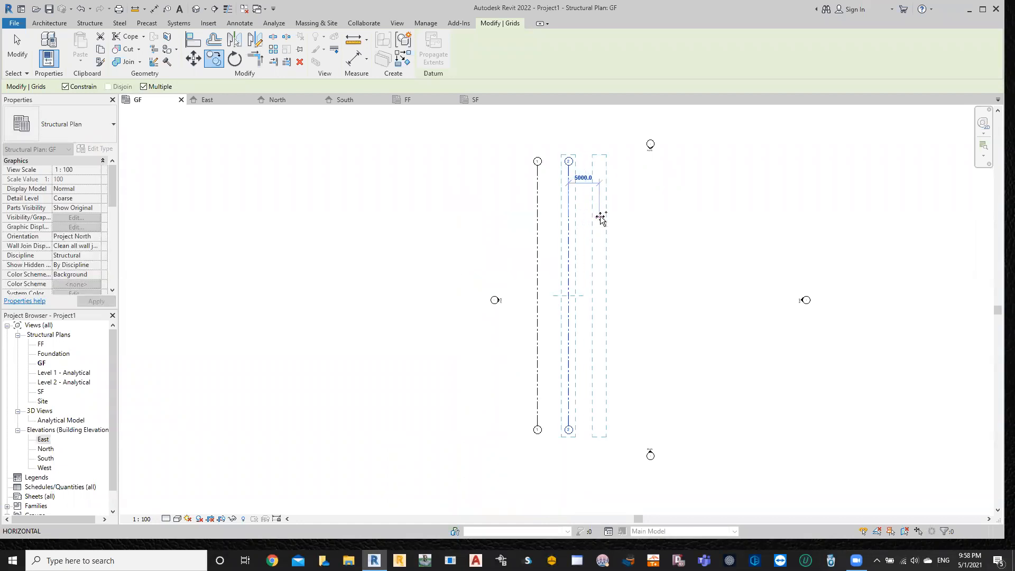
{"action": "type", "text": "8000"}
{"action": "key", "text": "Return"}
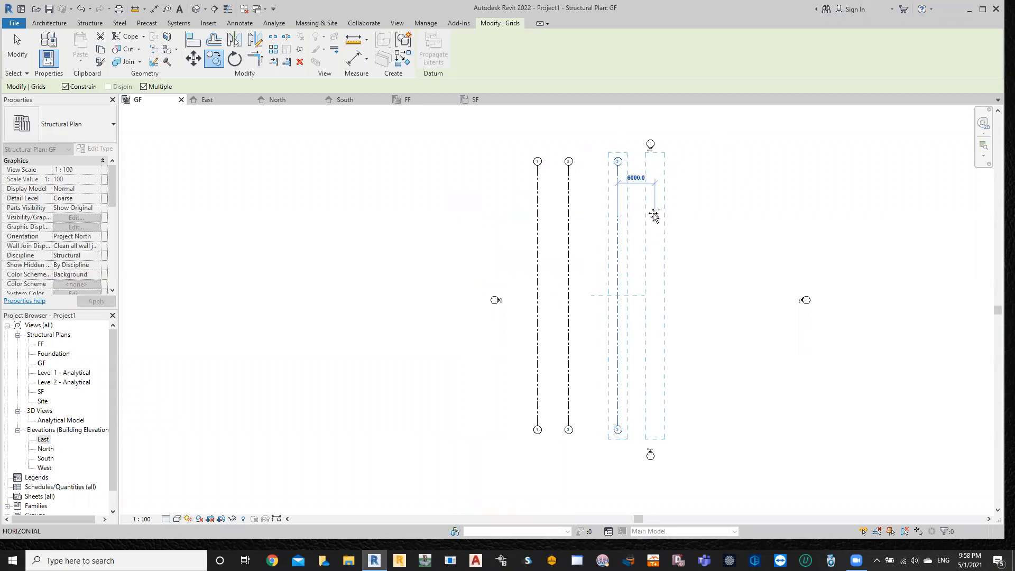
{"action": "type", "text": "2350"}
{"action": "key", "text": "Return"}
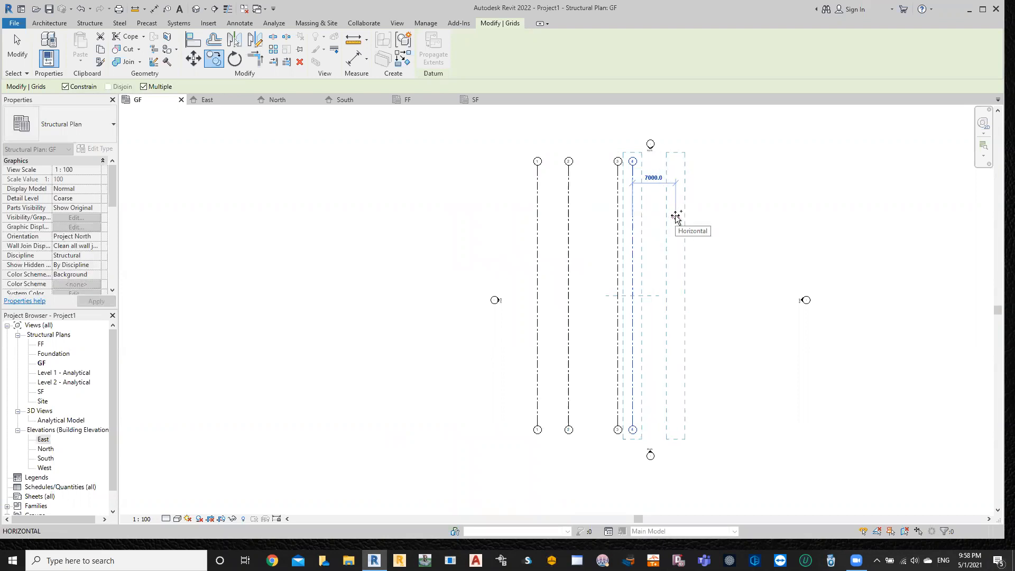
- Add two further vertical grid copies east of grid 4, at successive spacings of 5500 and 7200 mm
{"action": "type", "text": "1000"}
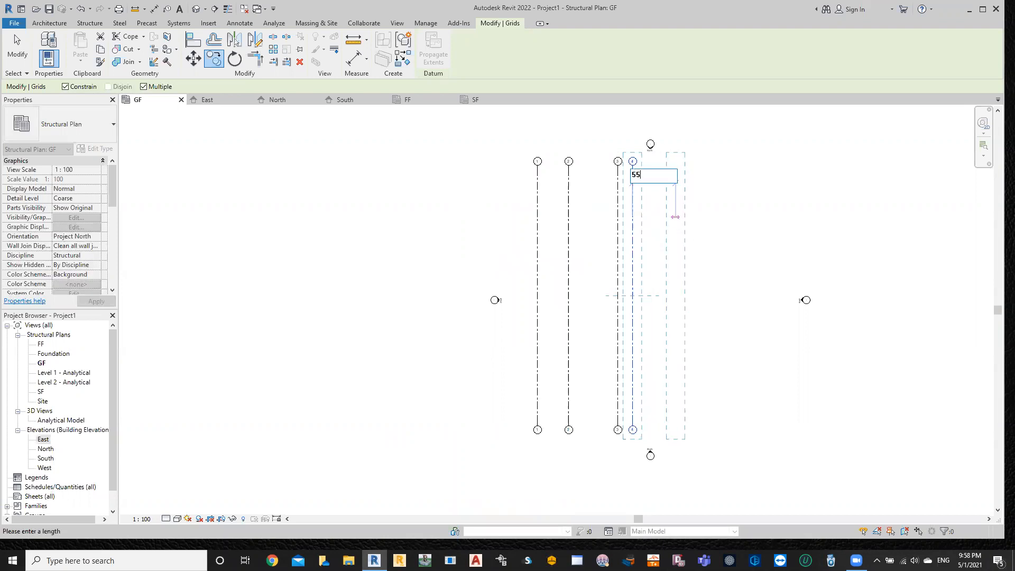
{"action": "key", "text": "Return"}
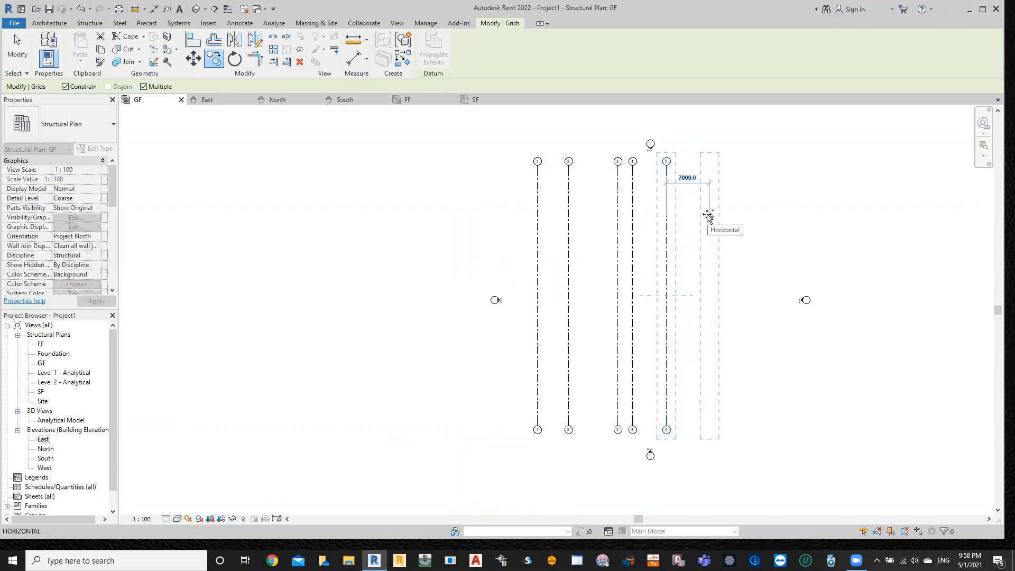
{"action": "type", "text": "7200"}
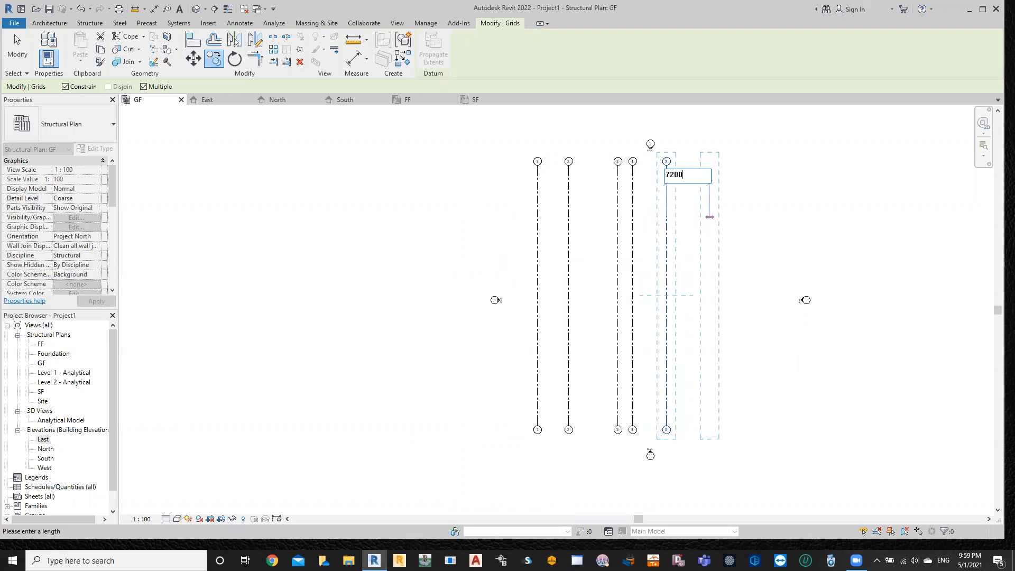
{"action": "key", "text": "Return"}
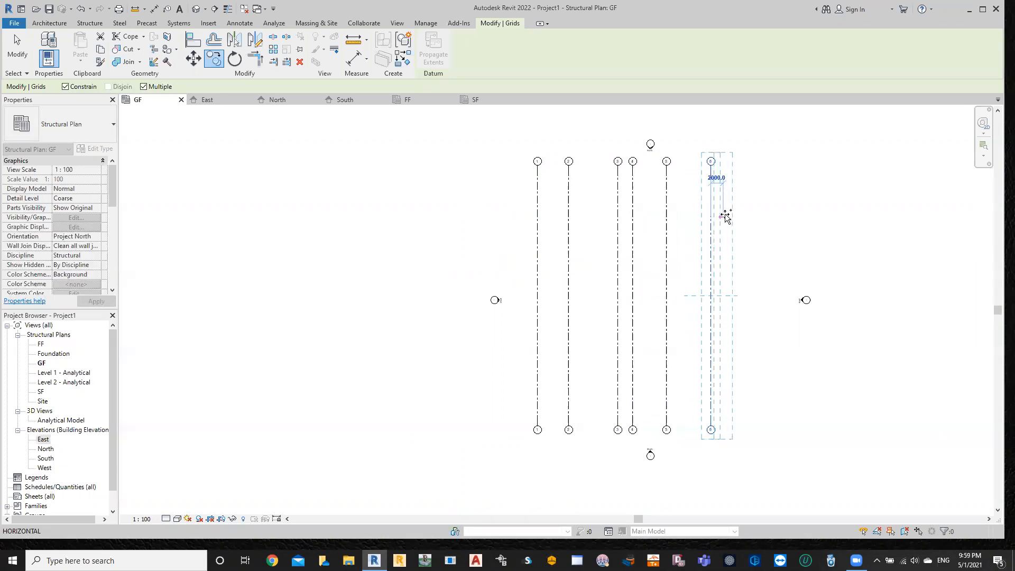
- Finish the vertical grids with two copies east of grid 6, at successive spacings of 5500 and 4000 mm
{"action": "type", "text": "5500"}
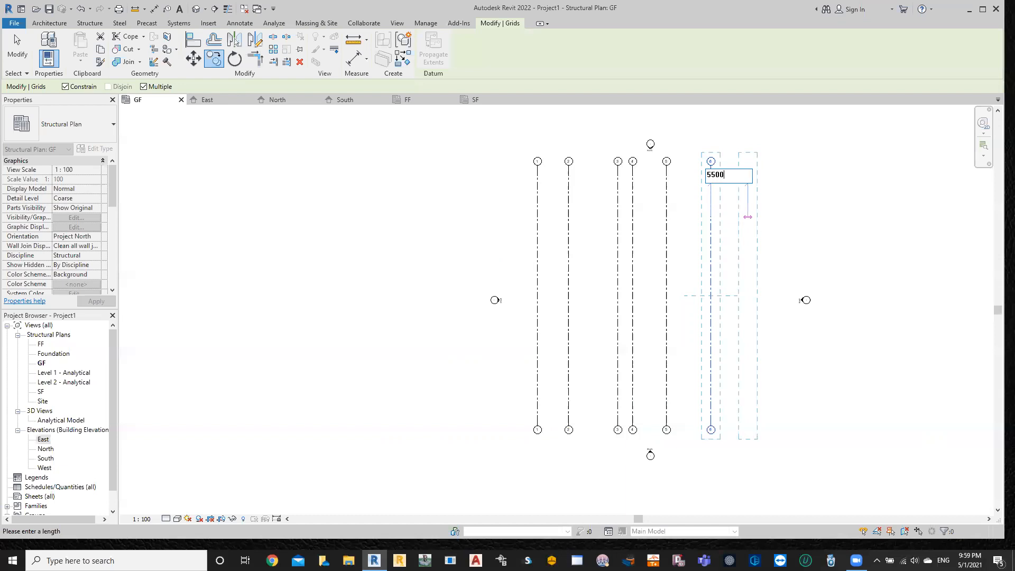
{"action": "key", "text": "Return"}
{"action": "left_click", "coordinate": [745, 215]}
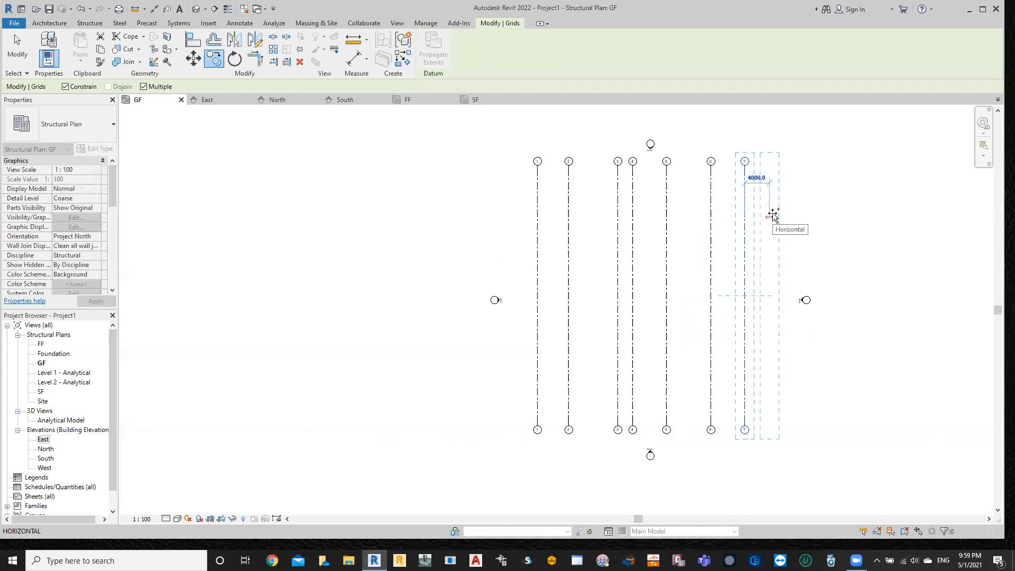
{"action": "type", "text": "4000"}
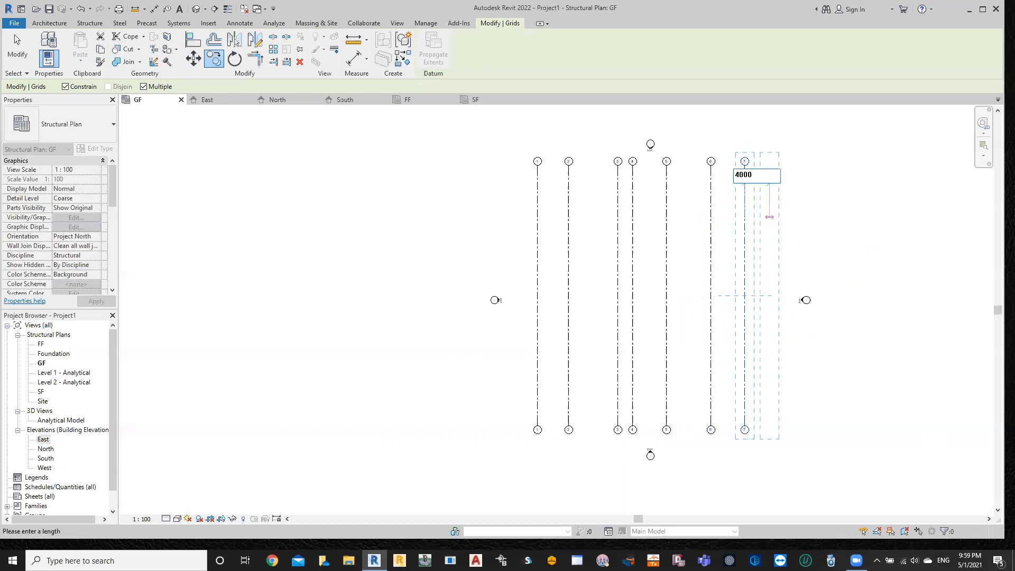
{"action": "key", "text": "Return"}
{"action": "key", "text": "Escape"}
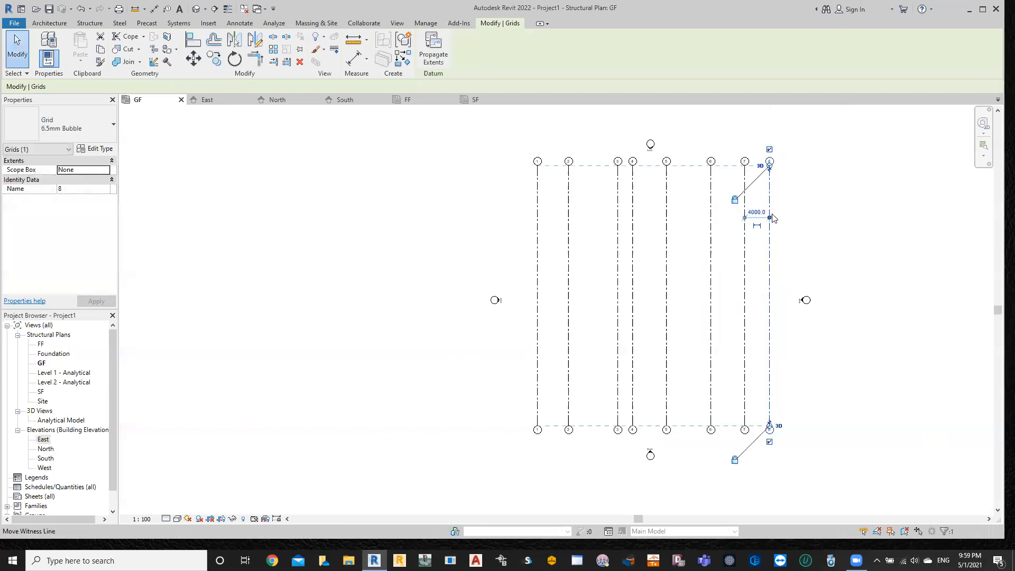
{"action": "left_click", "coordinate": [809, 208]}
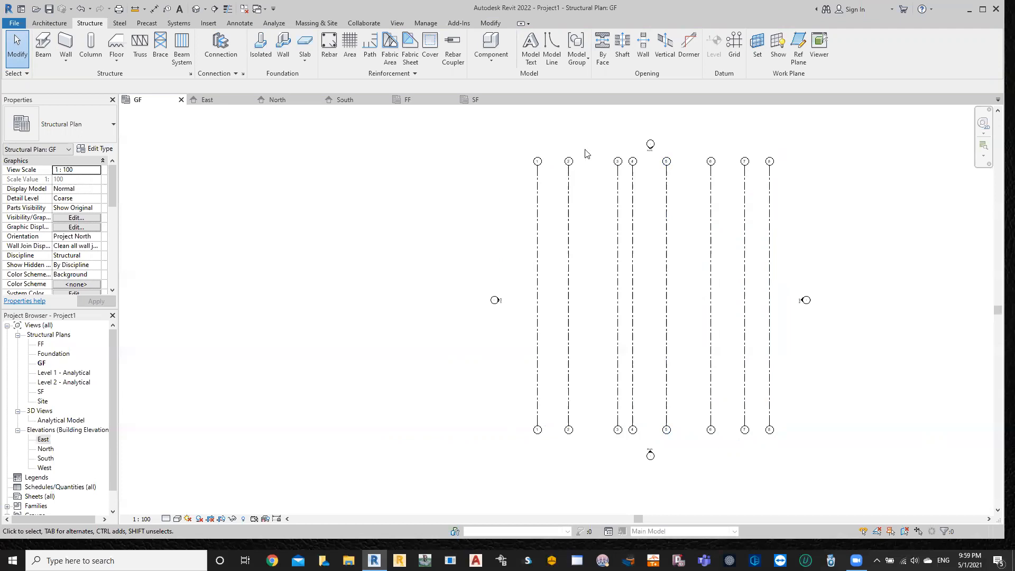
- Draw a straight horizontal grid line across all eight vertical grids, just below their upper bubbles
{"action": "scroll", "coordinate": [769, 161], "scroll_direction": "up", "scroll_amount": 3}
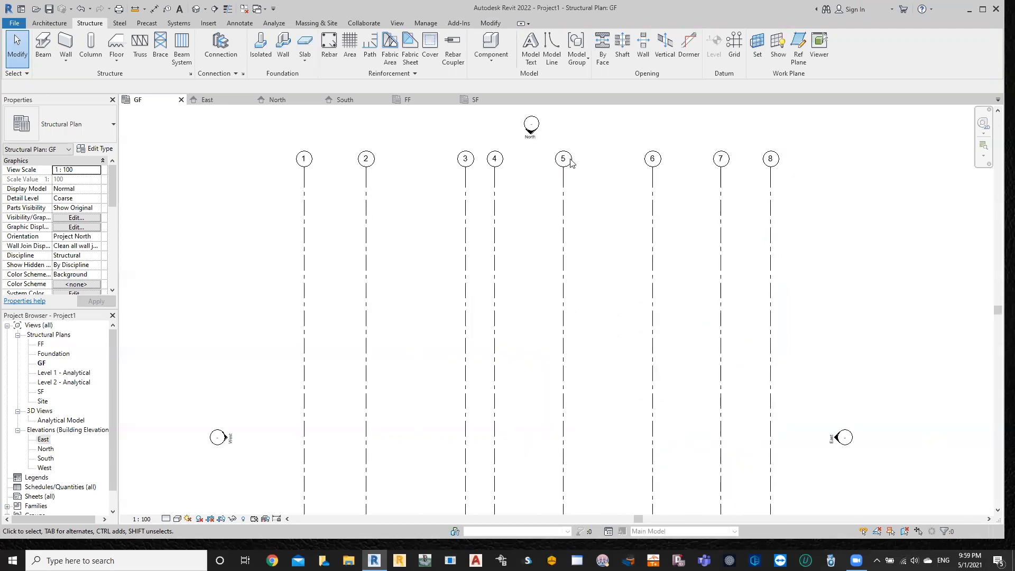
{"action": "scroll", "coordinate": [570, 163], "scroll_direction": "down", "scroll_amount": 3}
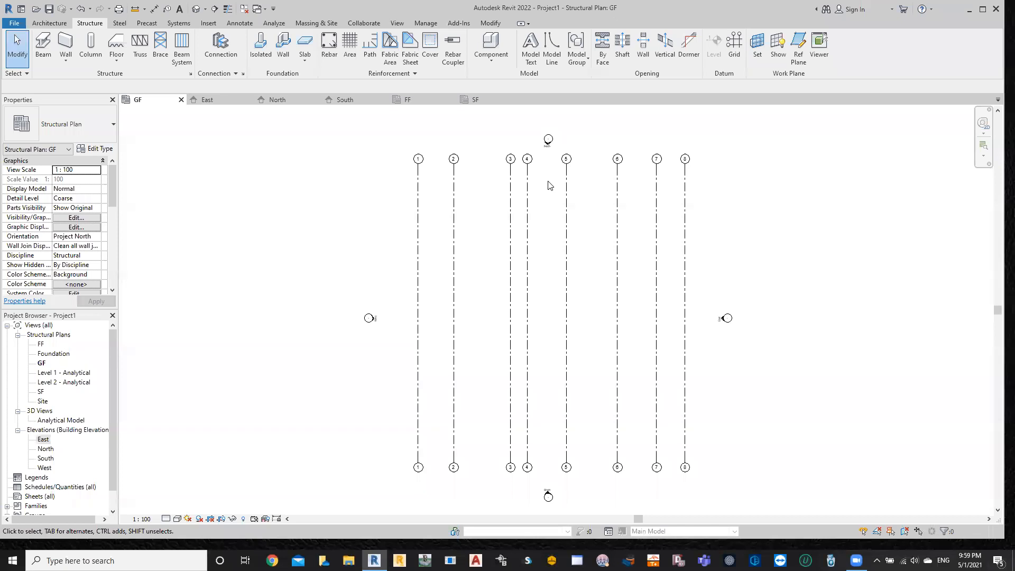
{"action": "left_click", "coordinate": [734, 57]}
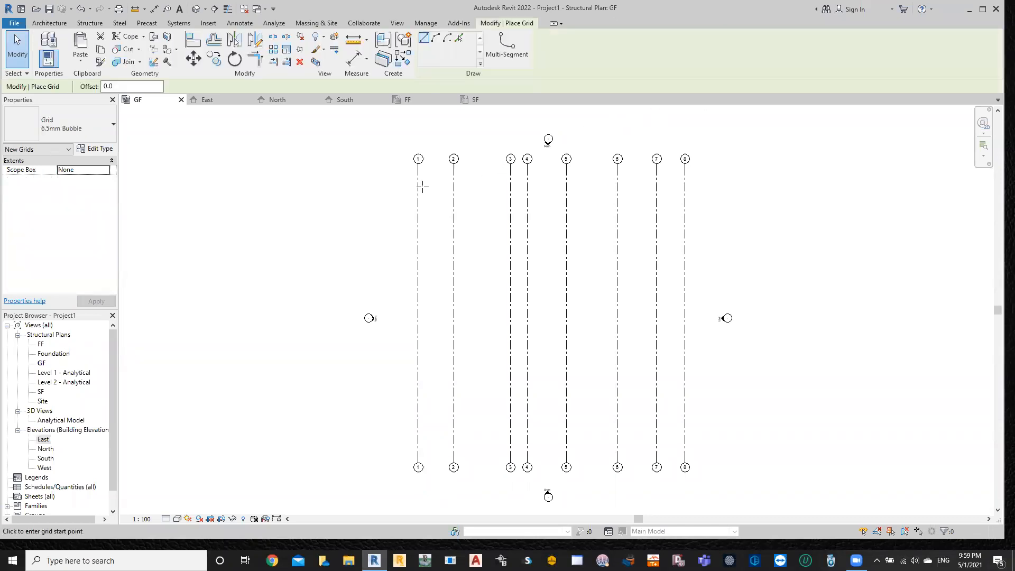
{"action": "left_click", "coordinate": [389, 186]}
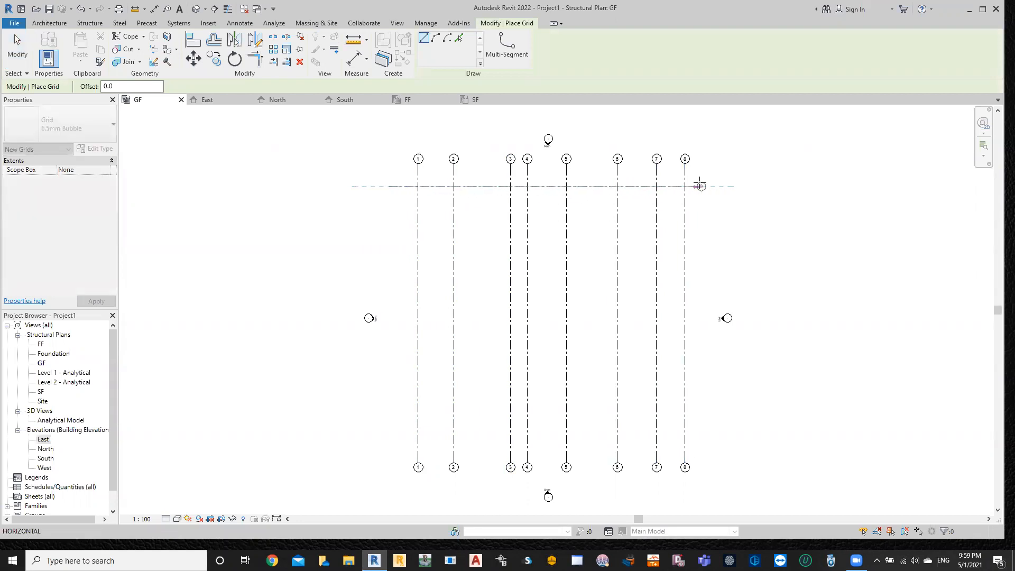
{"action": "left_click", "coordinate": [705, 185]}
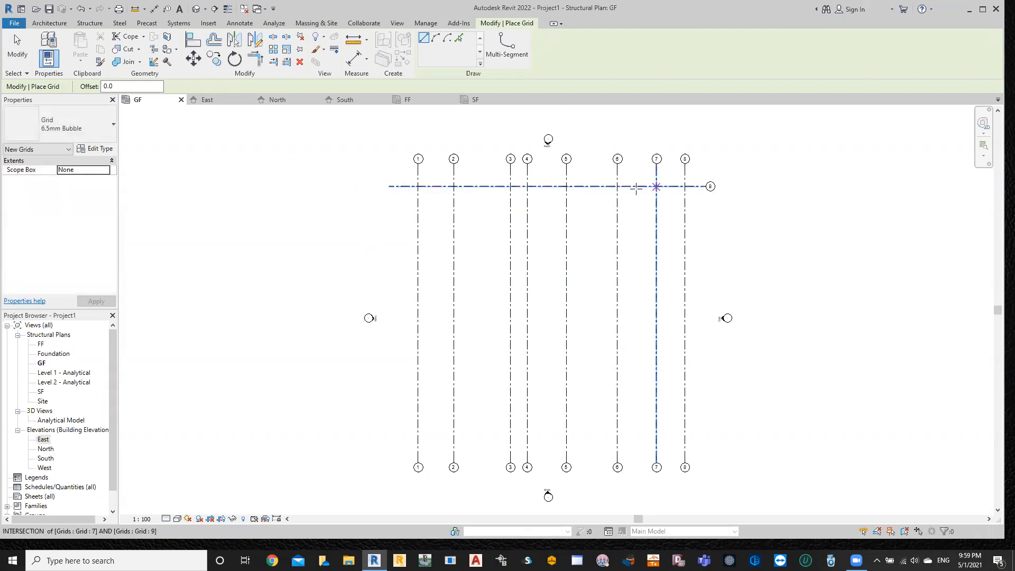
{"action": "key", "text": "Escape"}
{"action": "key", "text": "Escape"}
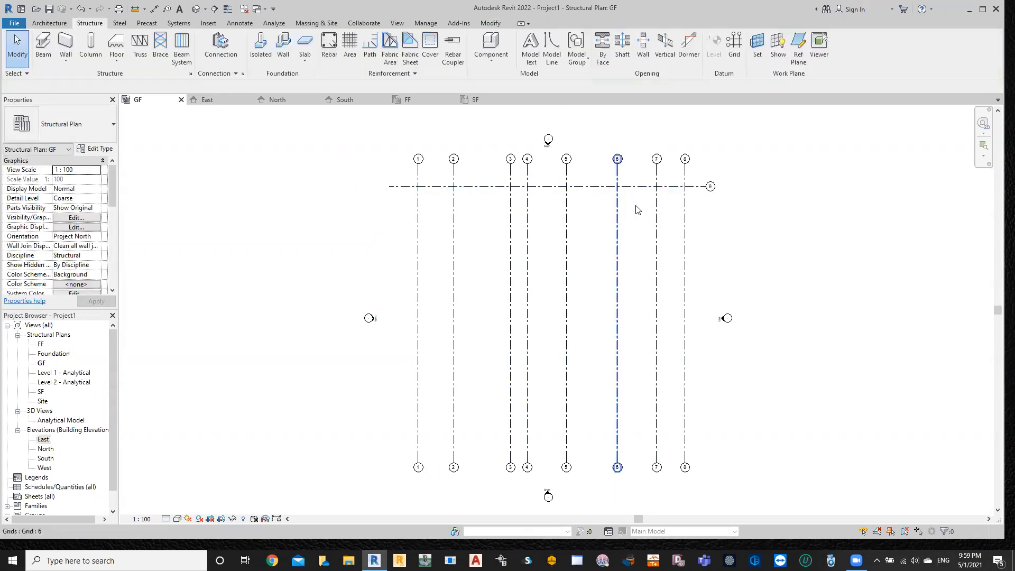
- Rename the horizontal grid line as A
{"action": "scroll", "coordinate": [705, 186], "scroll_direction": "up", "scroll_amount": 3}
{"action": "scroll", "coordinate": [665, 129], "scroll_direction": "up", "scroll_amount": 2}
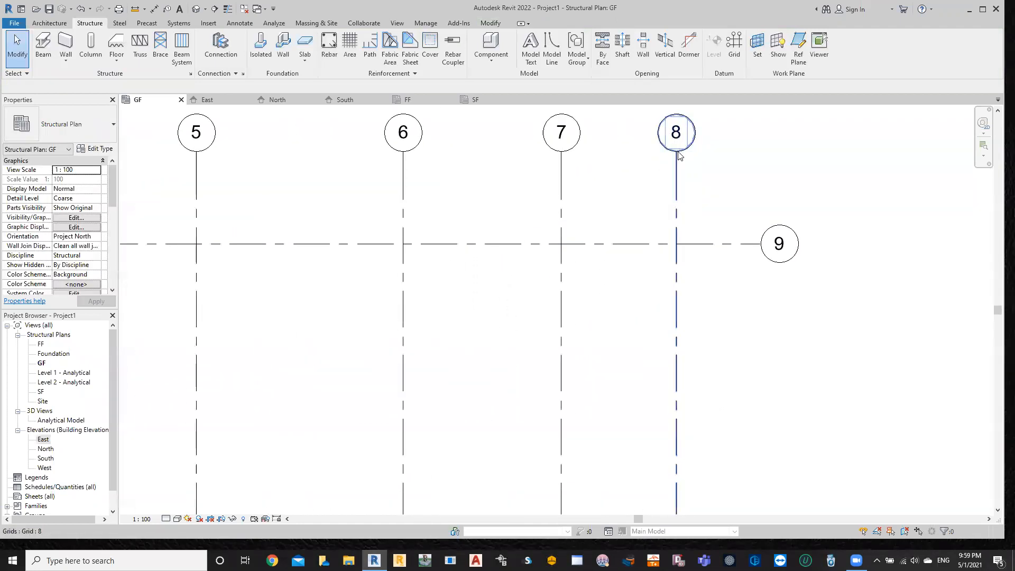
{"action": "left_click", "coordinate": [780, 256]}
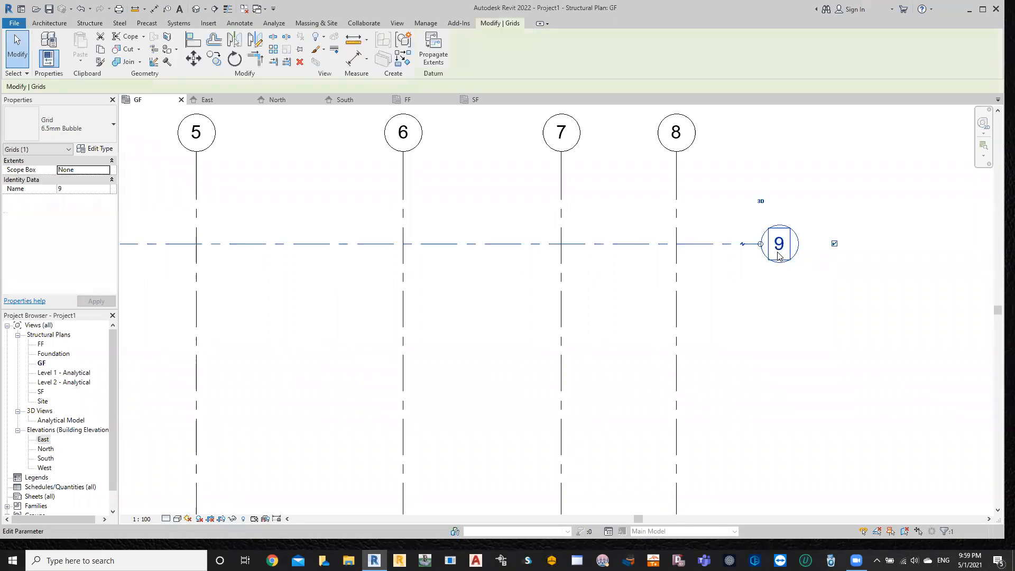
{"action": "left_click", "coordinate": [780, 256]}
{"action": "type", "text": "A"}
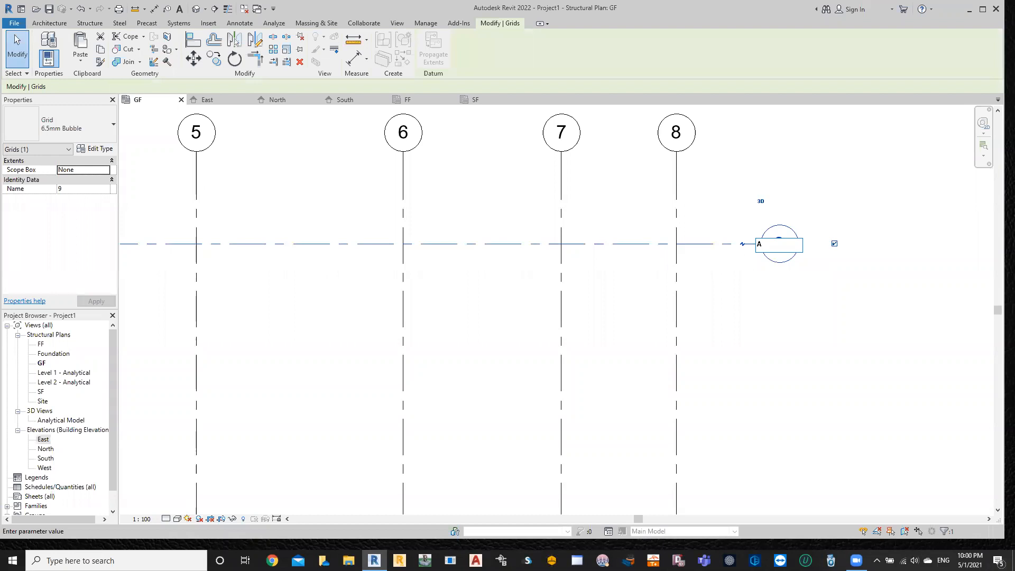
{"action": "key", "text": "Return"}
- Show the grid bubble at the west end of grid A as well
{"action": "scroll", "coordinate": [779, 259], "scroll_direction": "down", "scroll_amount": 2}
{"action": "middle_click_drag", "start_coordinate": [928, 302], "coordinate": [993, 290]}
{"action": "scroll", "coordinate": [988, 290], "scroll_direction": "down", "scroll_amount": 1}
{"action": "scroll", "coordinate": [725, 283], "scroll_direction": "down", "scroll_amount": 1}
{"action": "middle_click_drag", "start_coordinate": [592, 281], "coordinate": [806, 289]}
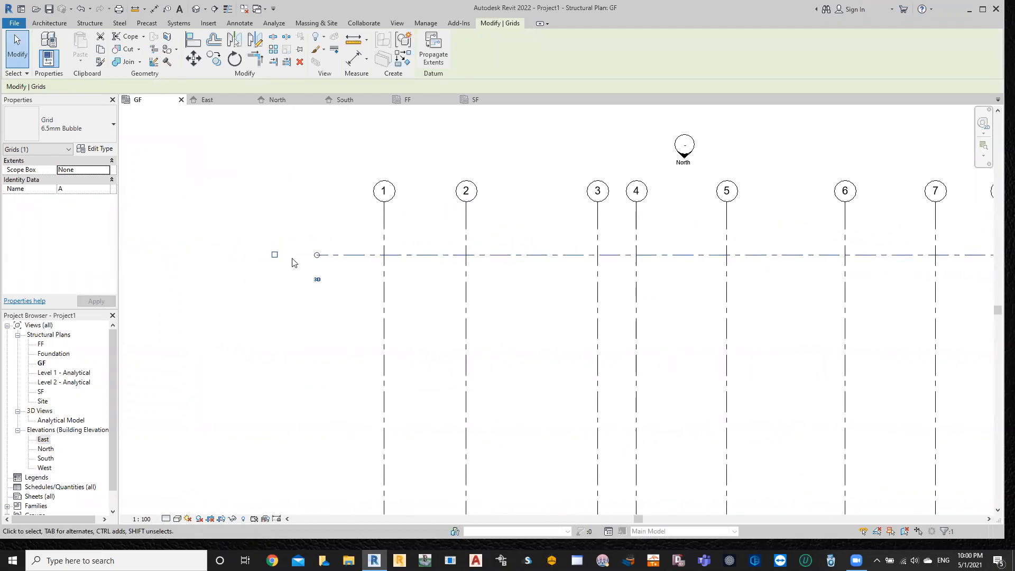
{"action": "left_click", "coordinate": [274, 255]}
{"action": "scroll", "coordinate": [347, 283], "scroll_direction": "down", "scroll_amount": 1}
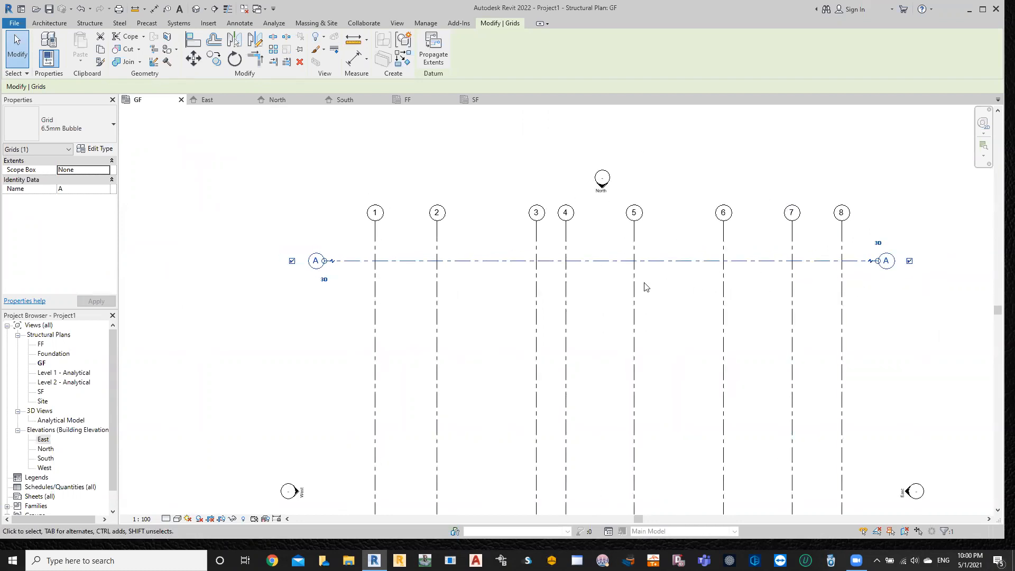
- Select the whole East elevation marker and nudge it outward, farther away from the grid
{"action": "scroll", "coordinate": [868, 356], "scroll_direction": "down", "scroll_amount": 1}
{"action": "middle_click_drag", "start_coordinate": [886, 396], "coordinate": [498, 381]}
{"action": "scroll", "coordinate": [884, 381], "scroll_direction": "down", "scroll_amount": 2}
{"action": "scroll", "coordinate": [499, 381], "scroll_direction": "up", "scroll_amount": 1}
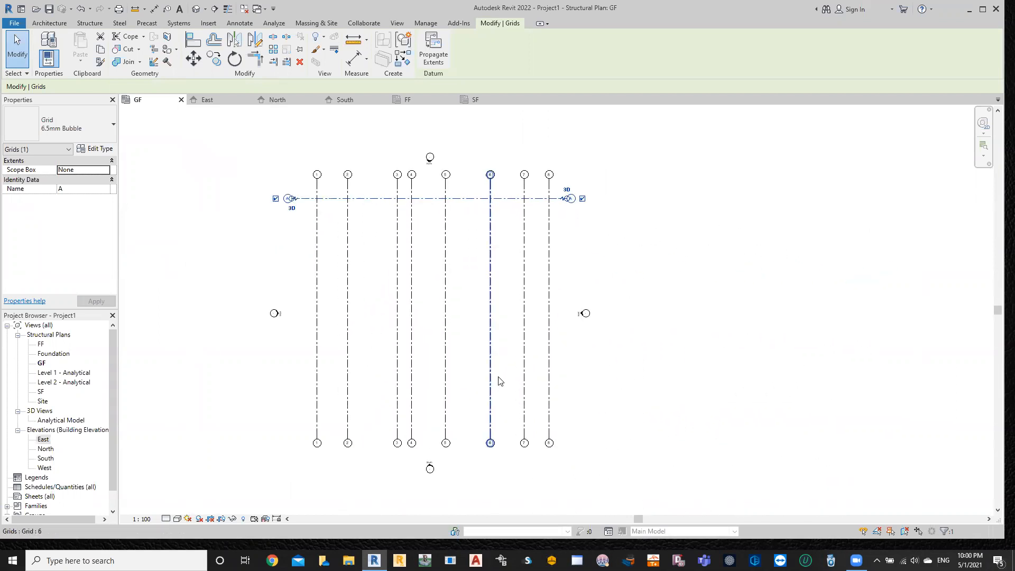
{"action": "scroll", "coordinate": [513, 371], "scroll_direction": "up", "scroll_amount": 1}
{"action": "left_click_drag", "start_coordinate": [583, 277], "coordinate": [637, 324]}
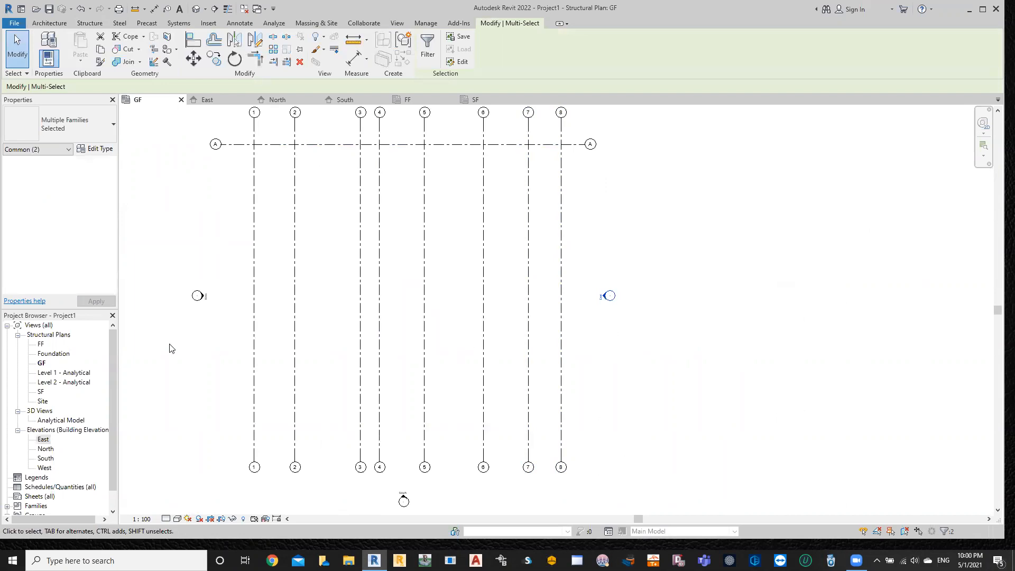
{"action": "key", "text": "Right"}
{"action": "key", "text": "Right"}
{"action": "key", "text": "Right"}
{"action": "key", "text": "Right"}
{"action": "key", "text": "Right"}
{"action": "key", "text": "Right"}
{"action": "key", "text": "Right"}
{"action": "key", "text": "Right"}
{"action": "key", "text": "Right"}
{"action": "key", "text": "Right"}
{"action": "key", "text": "Right"}
{"action": "key", "text": "Right"}
- Select the whole West elevation marker and nudge it outward, farther away from the grid
{"action": "left_click_drag", "start_coordinate": [215, 275], "coordinate": [185, 316]}
{"action": "key", "text": "Left"}
{"action": "key", "text": "Left"}
{"action": "key", "text": "Left"}
{"action": "key", "text": "Left"}
{"action": "key", "text": "Left"}
{"action": "key", "text": "Left"}
{"action": "key", "text": "Left"}
{"action": "key", "text": "Left"}
{"action": "key", "text": "Left"}
{"action": "key", "text": "Left"}
{"action": "key", "text": "Left"}
{"action": "key", "text": "Left"}
{"action": "scroll", "coordinate": [657, 296], "scroll_direction": "down", "scroll_amount": 2}
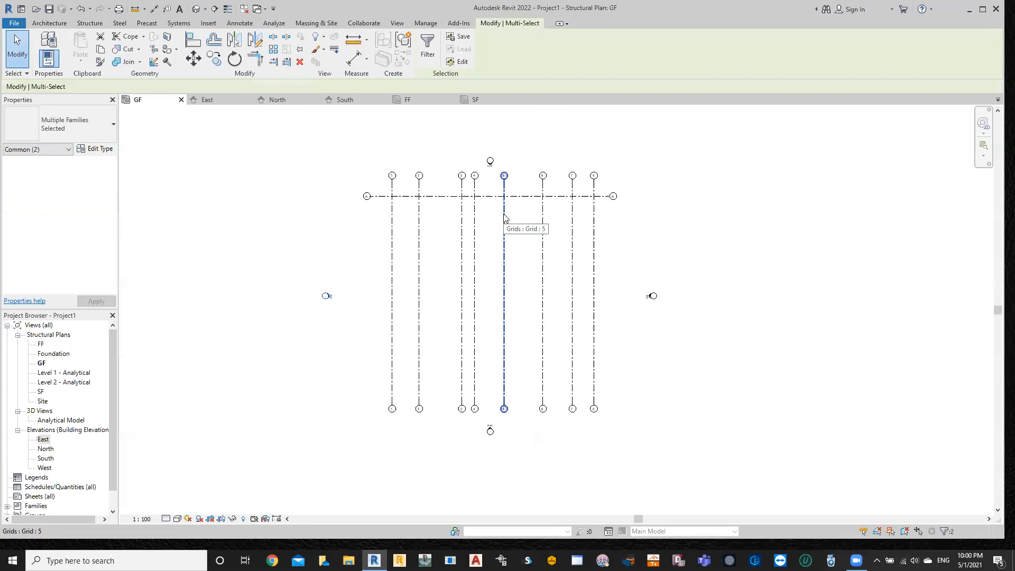
- Copy grid A southward with multiple copies, placing one 7500 mm below it and another 2200 mm below that copy
{"action": "left_click", "coordinate": [531, 201]}
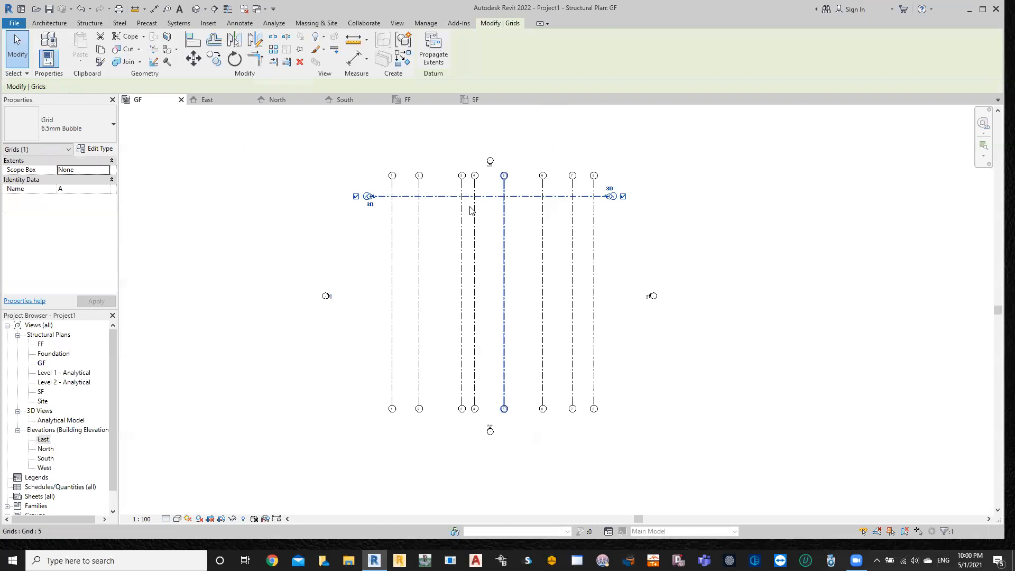
{"action": "scroll", "coordinate": [456, 171], "scroll_direction": "up", "scroll_amount": 5}
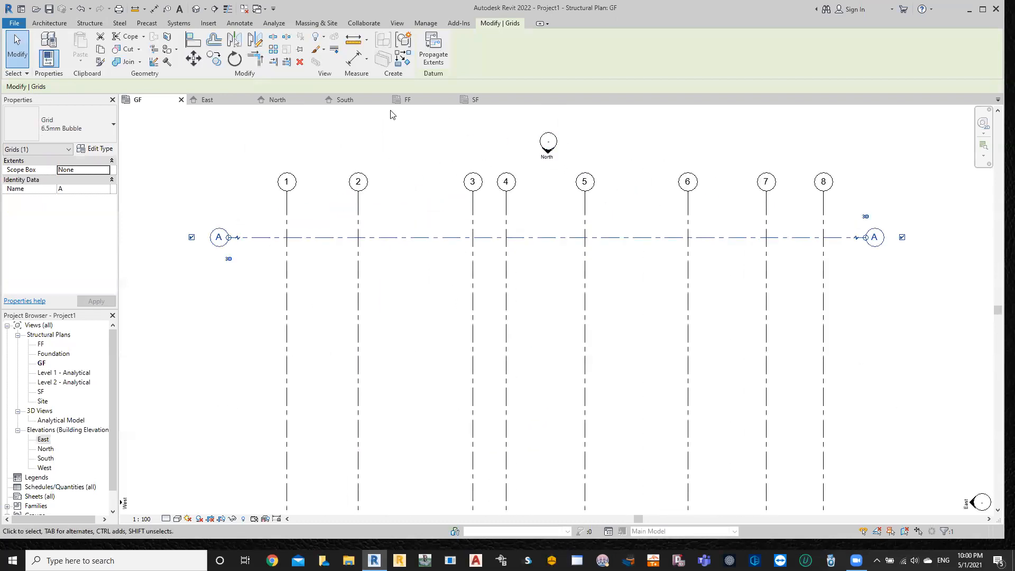
{"action": "left_click", "coordinate": [218, 60]}
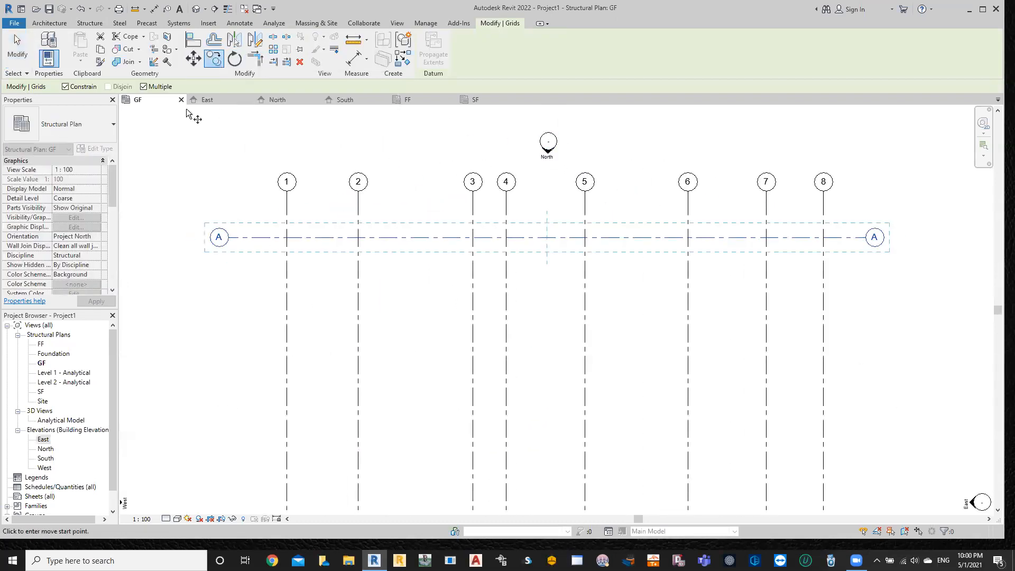
{"action": "left_click", "coordinate": [390, 238]}
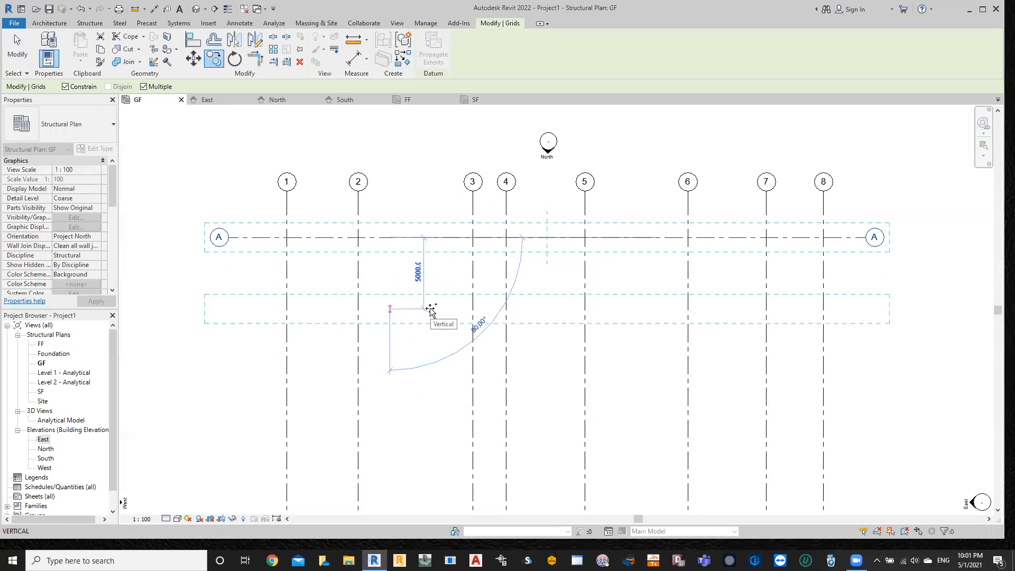
{"action": "type", "text": "7500"}
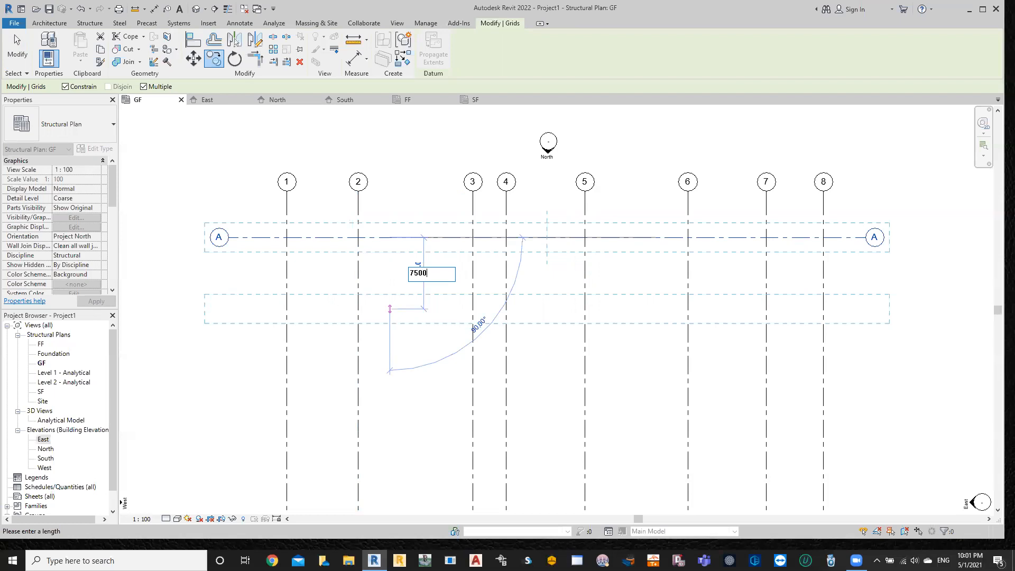
{"action": "key", "text": "Return"}
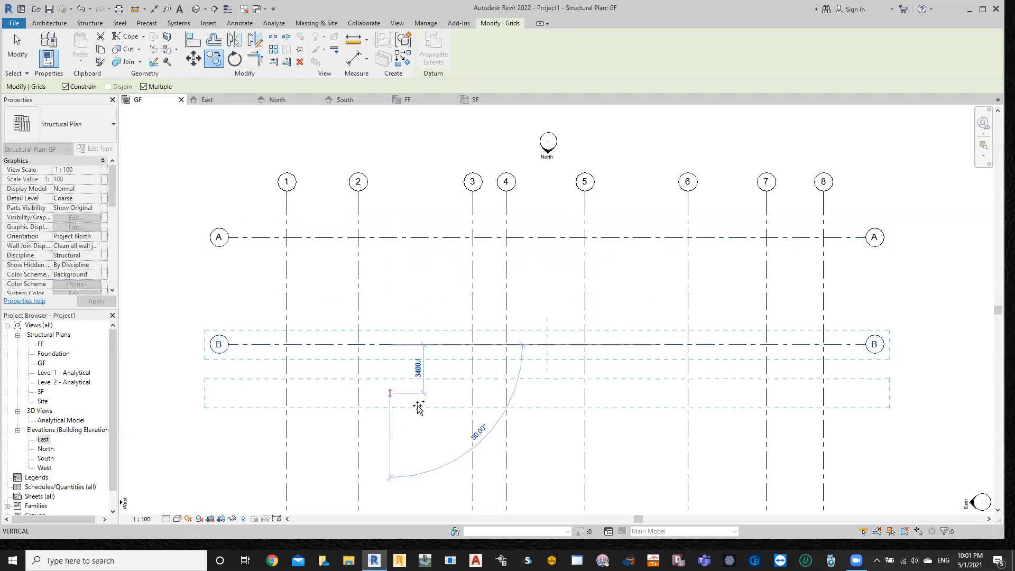
{"action": "type", "text": "2600"}
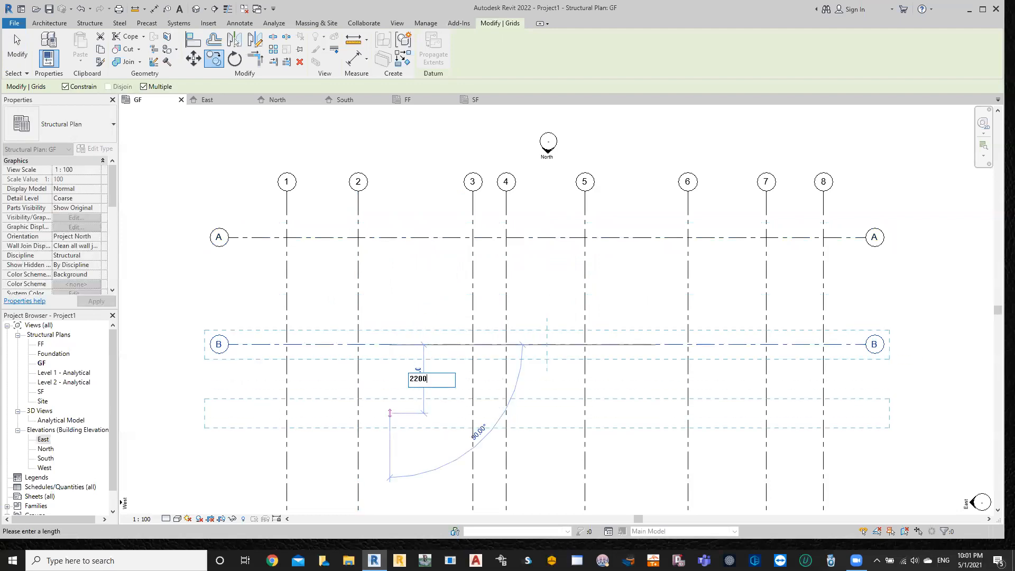
{"action": "key", "text": "Return"}
- Continue the copies southward from grid C, adding one horizontal grid at 7500 mm and another 8000 mm beyond it
{"action": "scroll", "coordinate": [417, 412], "scroll_direction": "down", "scroll_amount": 1}
{"action": "middle_click_drag", "start_coordinate": [428, 430], "coordinate": [442, 265]}
{"action": "scroll", "coordinate": [439, 265], "scroll_direction": "down", "scroll_amount": 1}
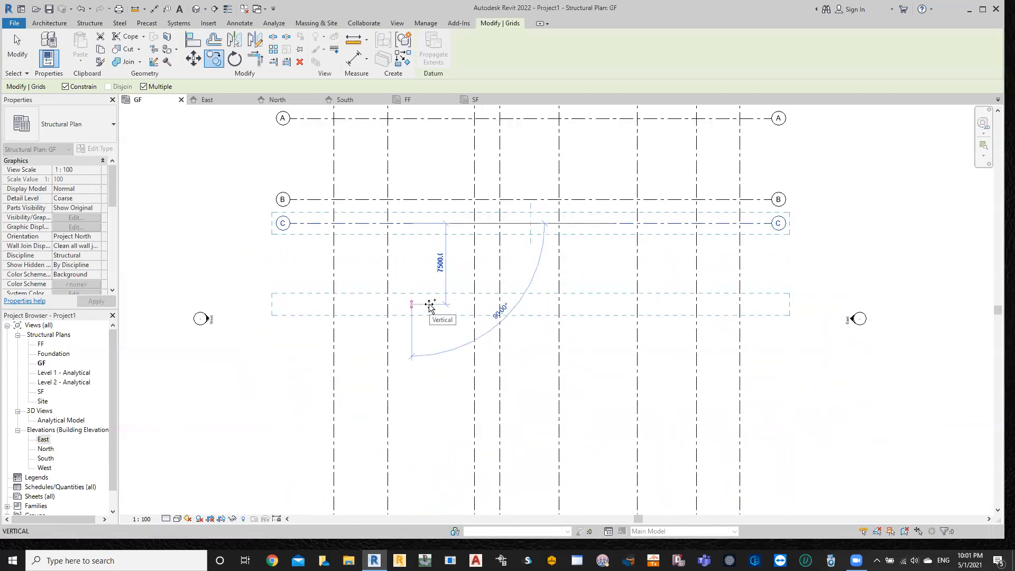
{"action": "type", "text": "1600"}
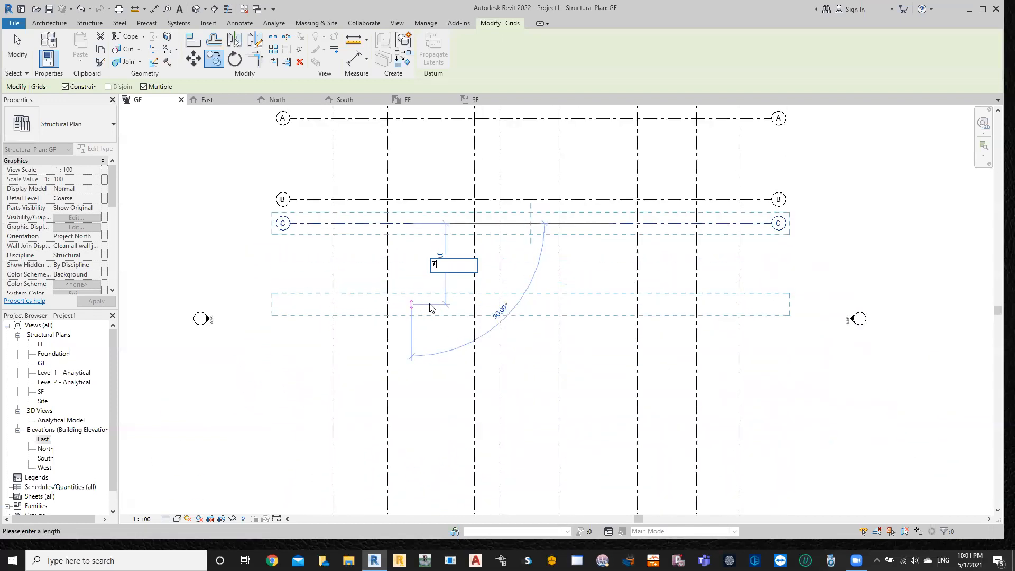
{"action": "key", "text": "Return"}
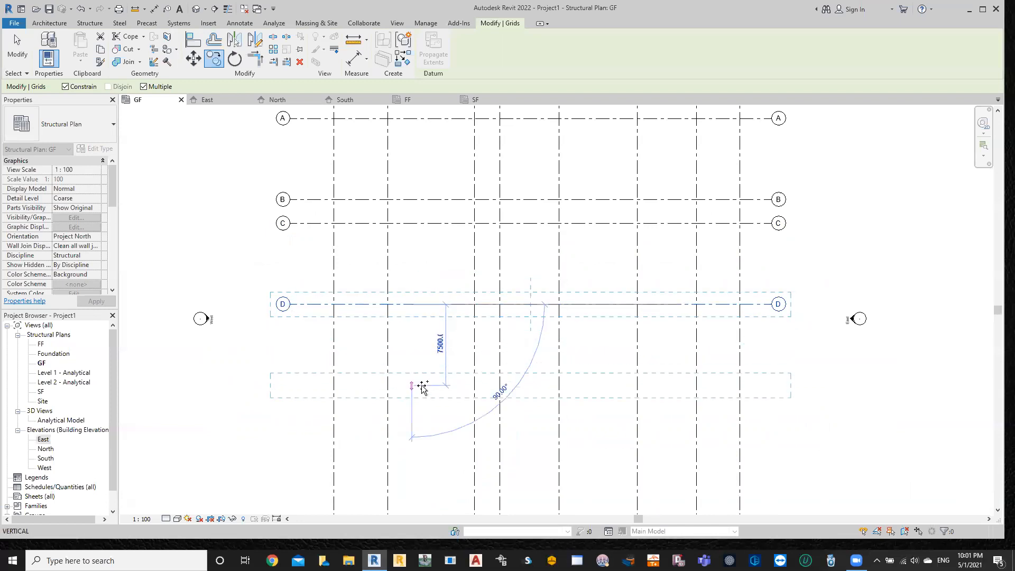
{"action": "type", "text": "8000"}
{"action": "key", "text": "Return"}
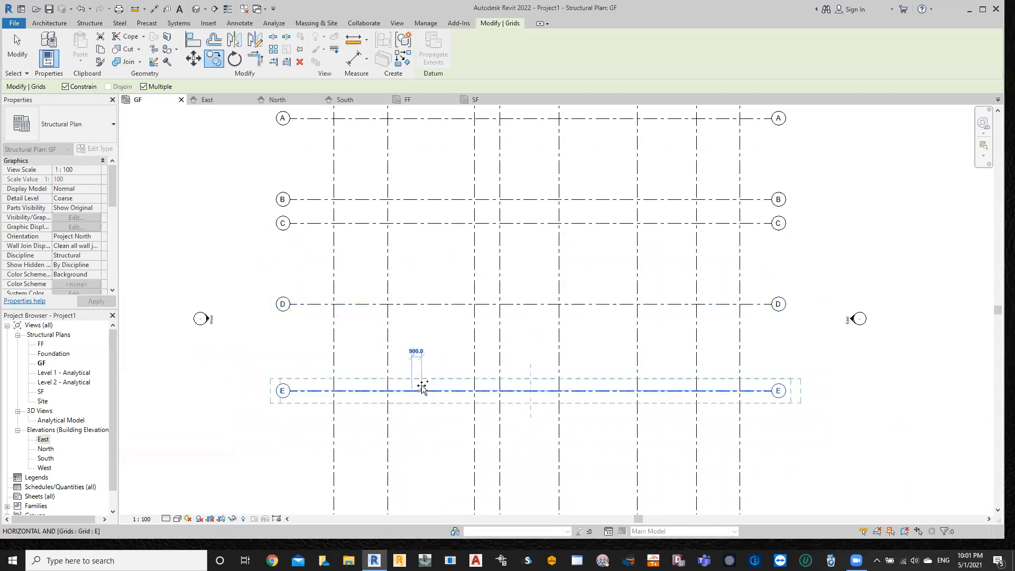
- Place the last horizontal grid copy 6000 mm south of grid E and end the copying
{"action": "scroll", "coordinate": [426, 426], "scroll_direction": "down", "scroll_amount": 4}
{"action": "left_click", "coordinate": [482, 440]}
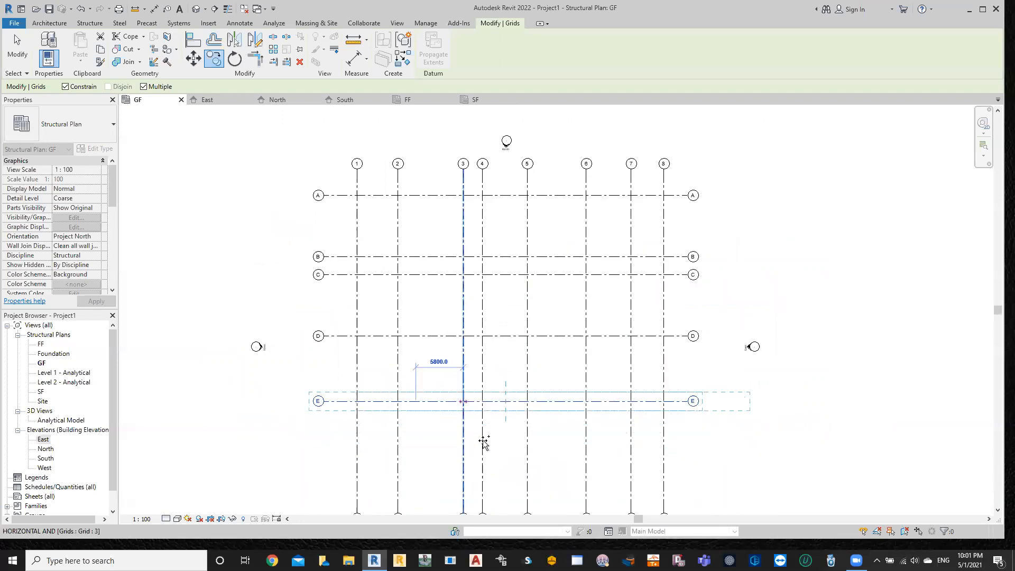
{"action": "scroll", "coordinate": [486, 438], "scroll_direction": "down", "scroll_amount": 1}
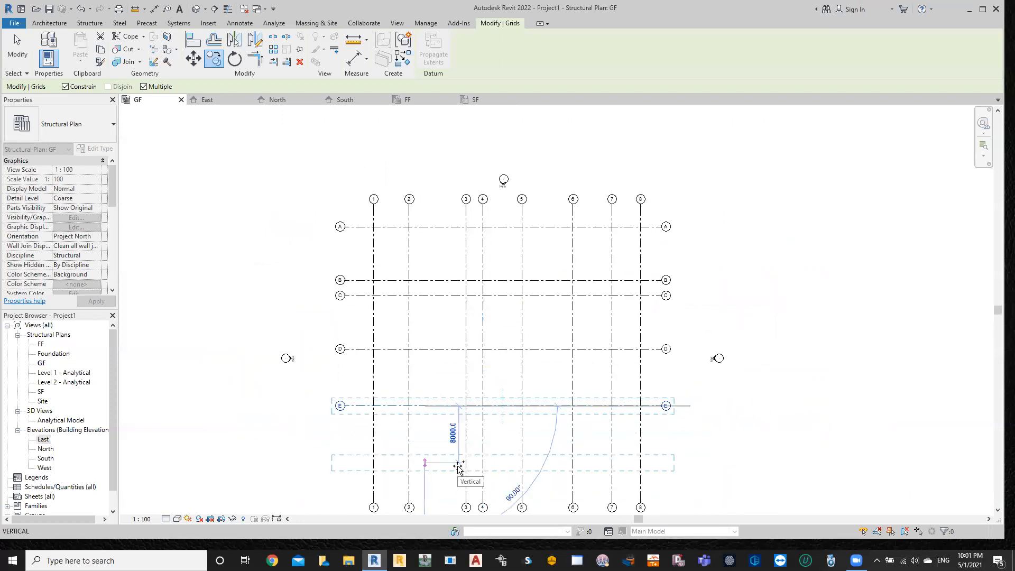
{"action": "type", "text": "6000"}
{"action": "key", "text": "Return"}
{"action": "key", "text": "Escape"}
{"action": "middle_click_drag", "start_coordinate": [710, 453], "coordinate": [696, 357]}
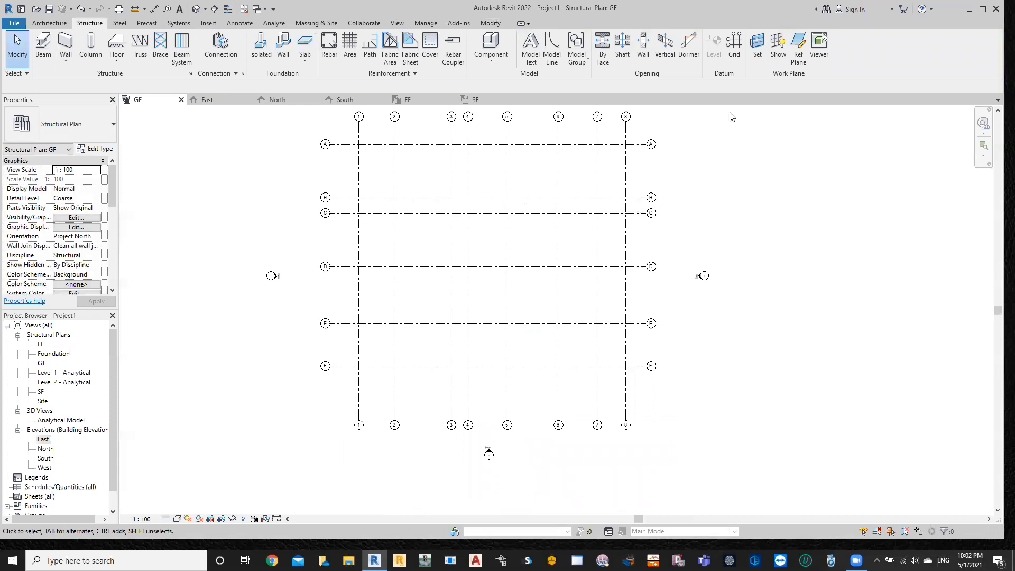
- Draw an arc grid from intersection 1/F to intersection 8/F, bulging southward with a radius of about 49.6 m
{"action": "left_click", "coordinate": [736, 52]}
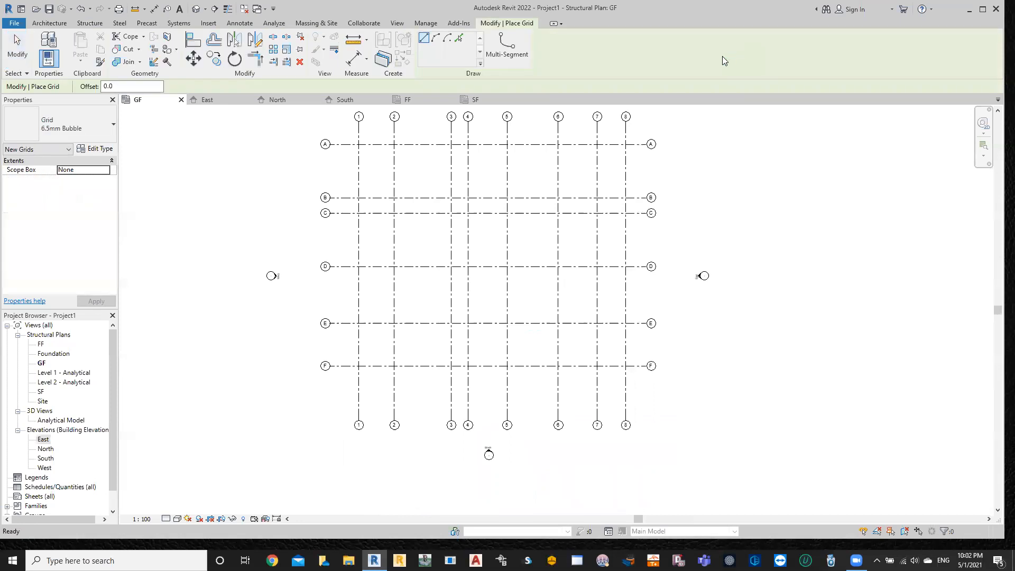
{"action": "left_click", "coordinate": [437, 39]}
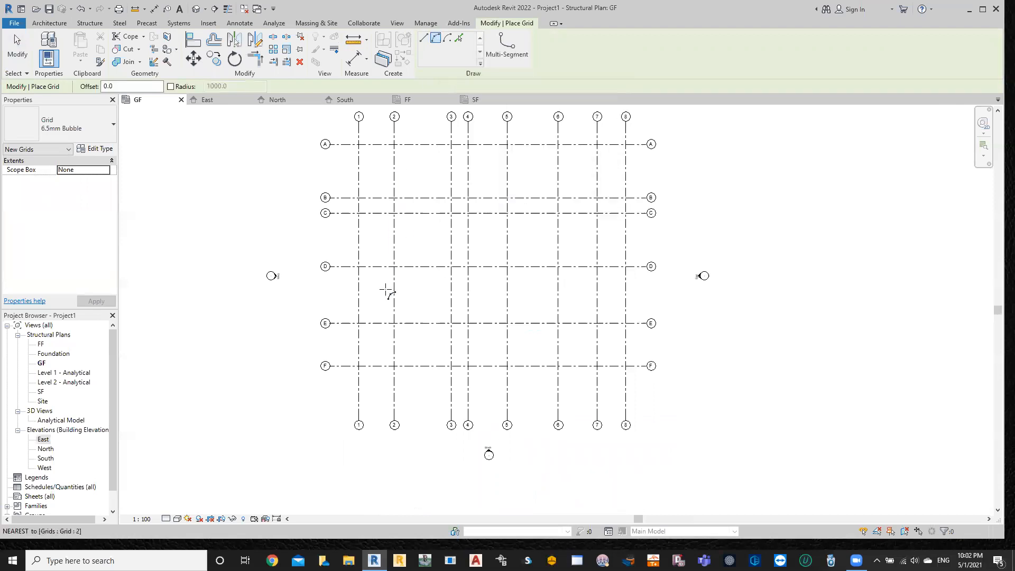
{"action": "left_click", "coordinate": [359, 366]}
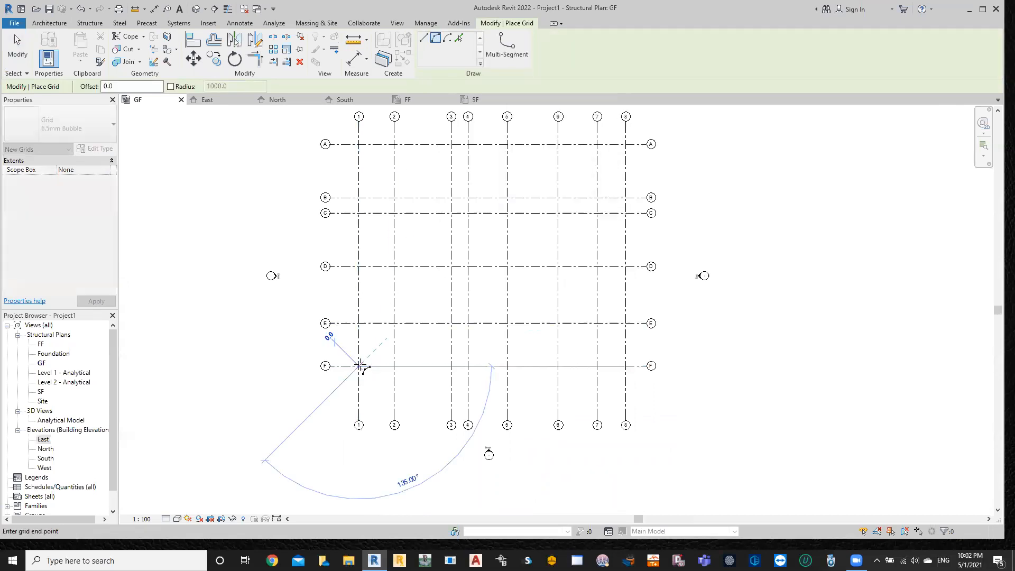
{"action": "left_click", "coordinate": [625, 365]}
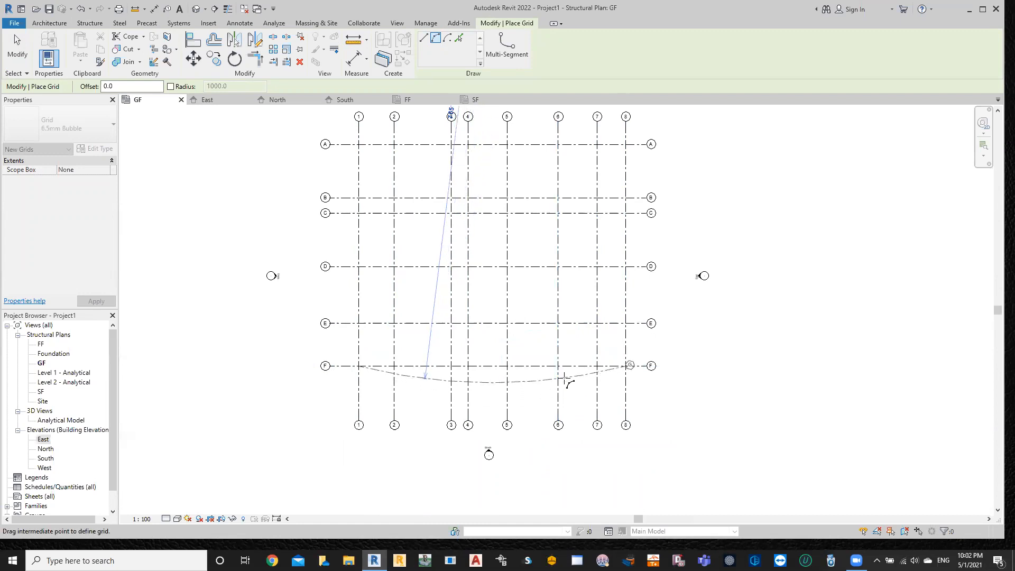
{"action": "left_click", "coordinate": [563, 385]}
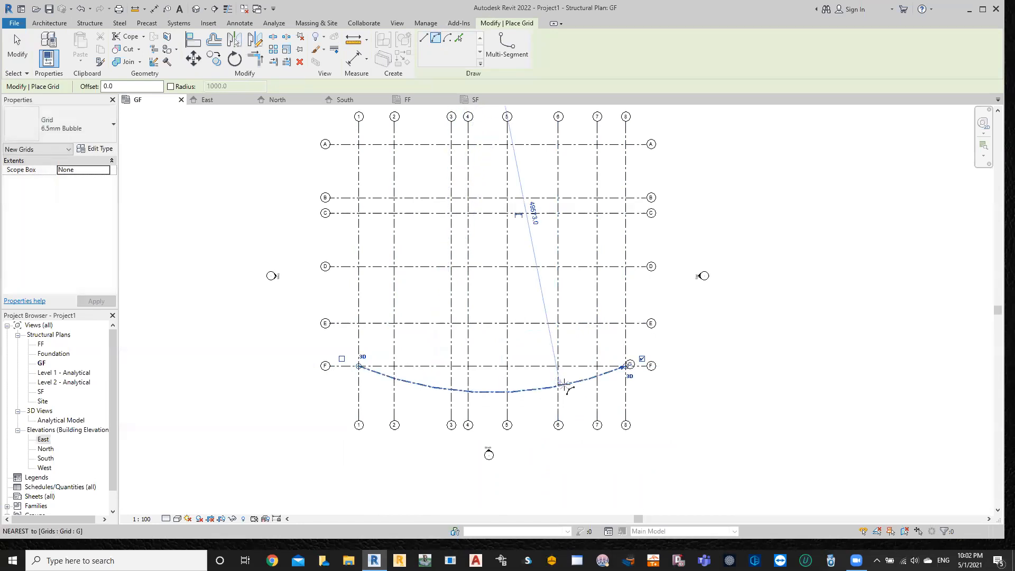
{"action": "key", "text": "Escape"}
{"action": "key", "text": "Escape"}
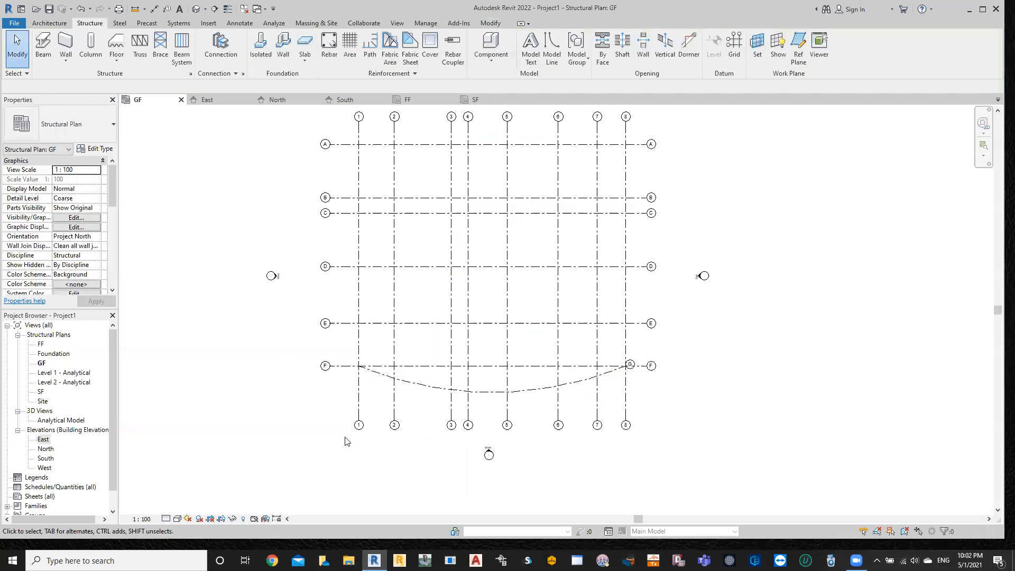
- Create a five-segment multi-segment grid east of the East elevation marker, C-shaped, open to the east and about 14.8 m tall
{"action": "left_click", "coordinate": [736, 46]}
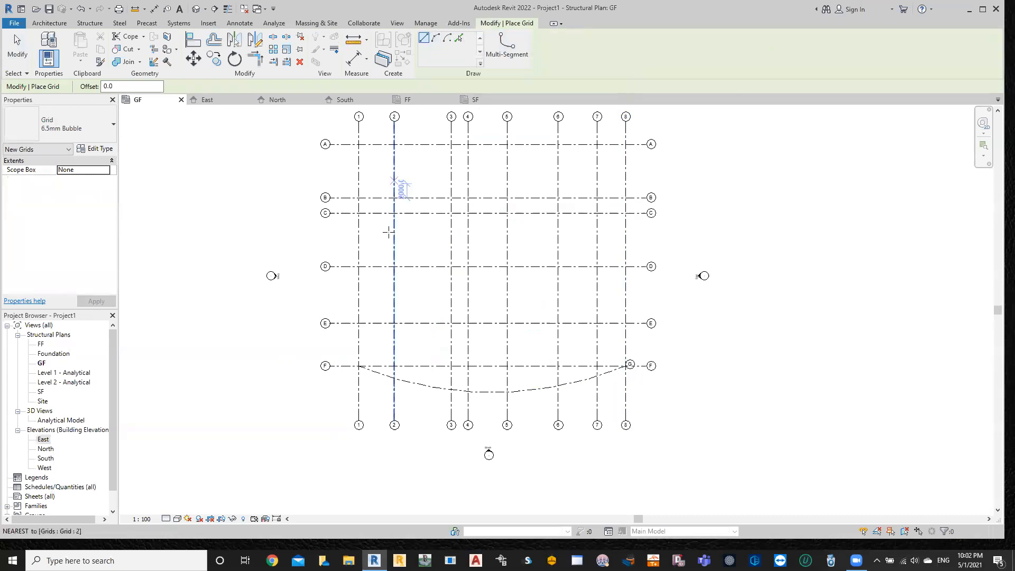
{"action": "left_click", "coordinate": [358, 366]}
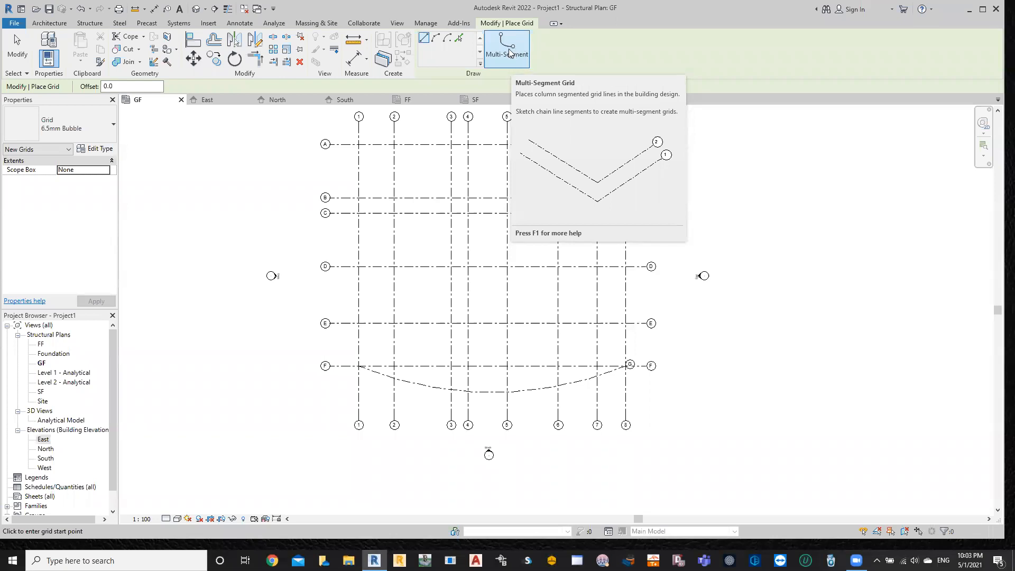
{"action": "left_click", "coordinate": [509, 52]}
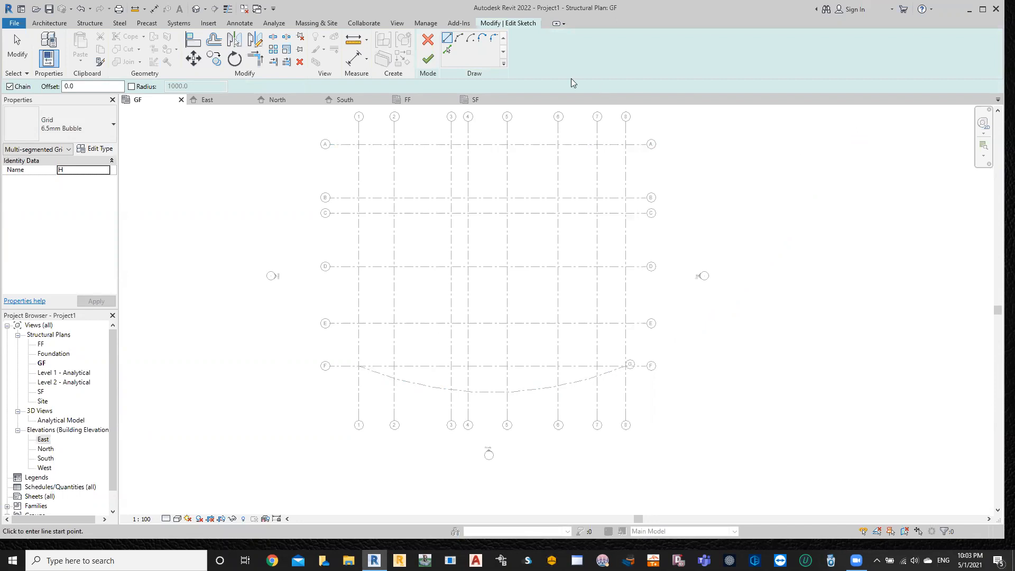
{"action": "left_click", "coordinate": [812, 186]}
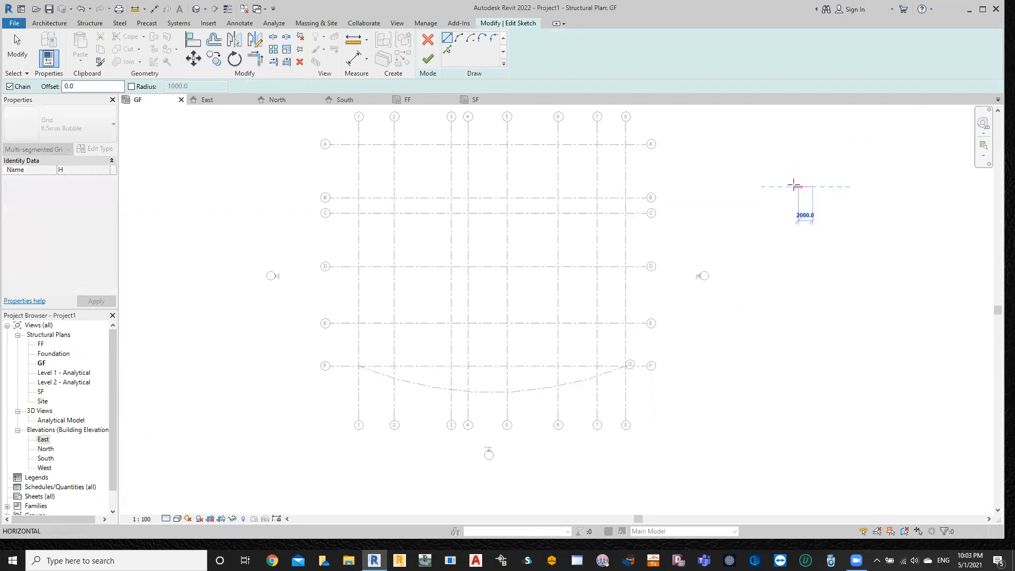
{"action": "left_click", "coordinate": [778, 187]}
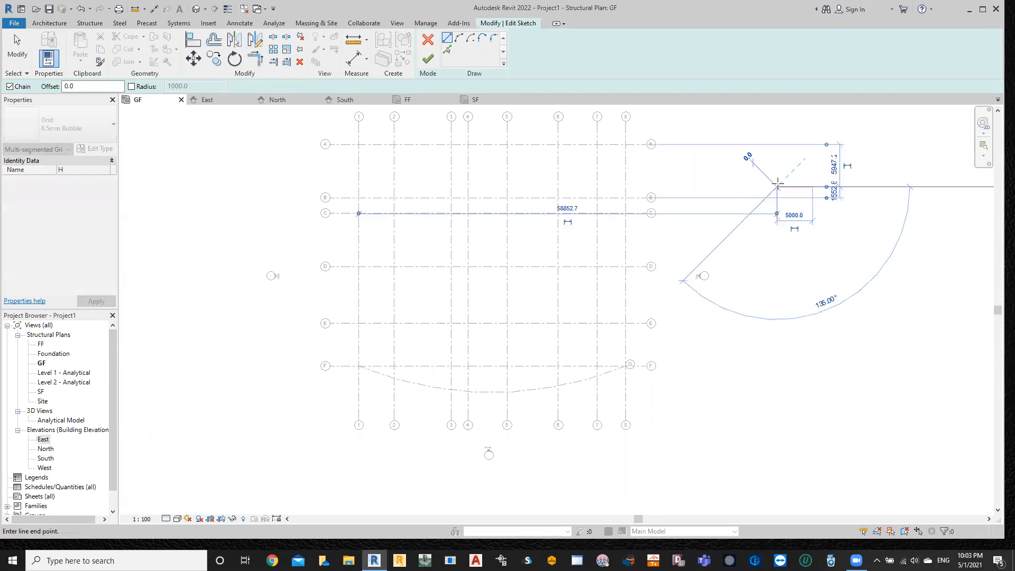
{"action": "left_click", "coordinate": [762, 219]}
{"action": "left_click", "coordinate": [761, 266]}
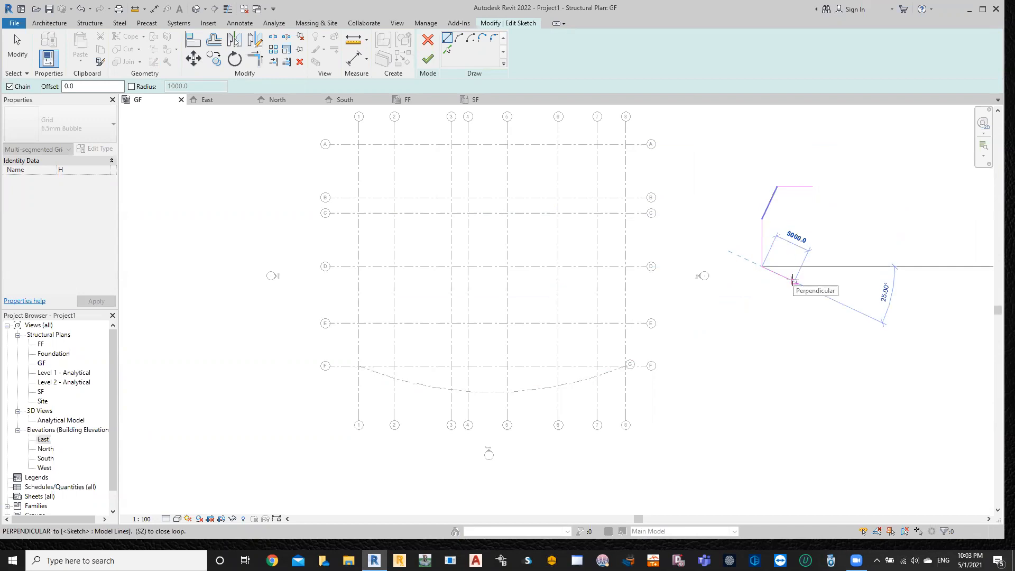
{"action": "left_click", "coordinate": [788, 291]}
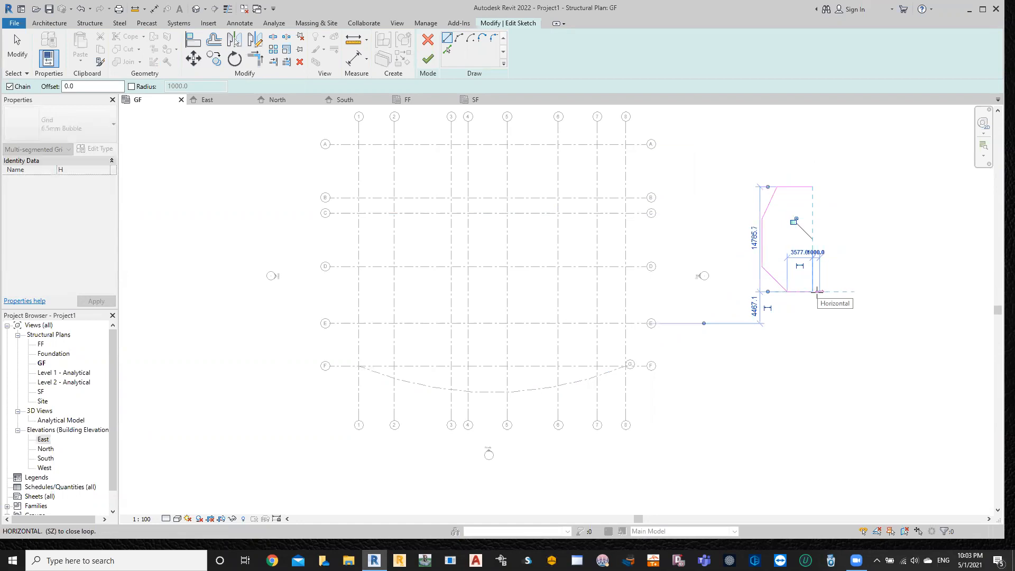
{"action": "left_click", "coordinate": [812, 291]}
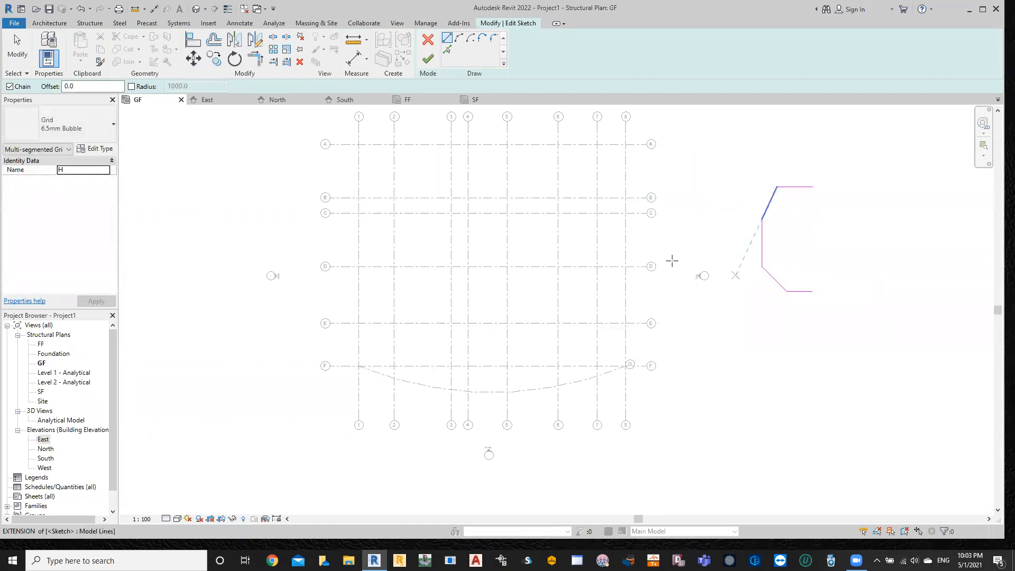
{"action": "left_click", "coordinate": [428, 59]}
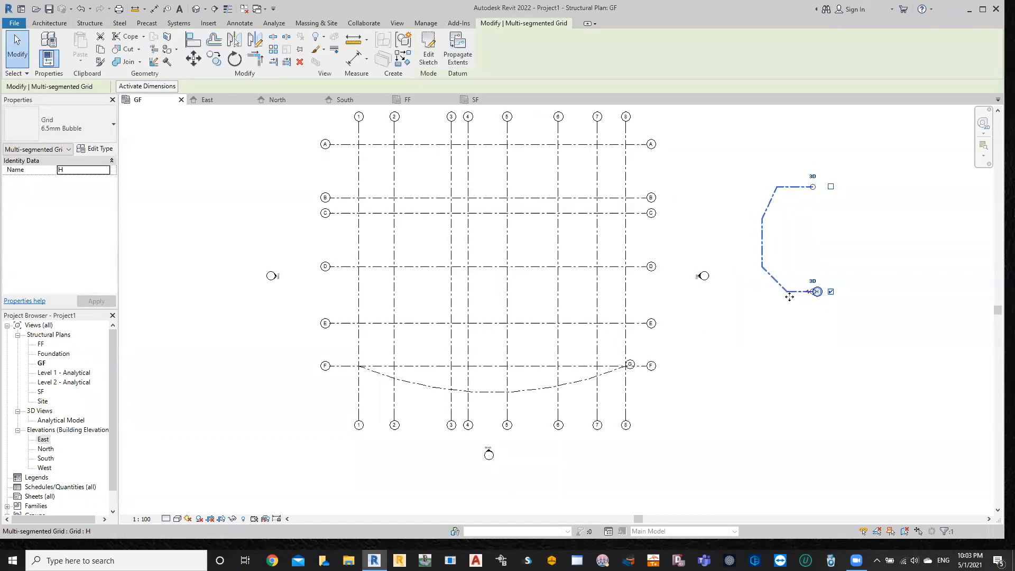
{"action": "left_click", "coordinate": [881, 258]}
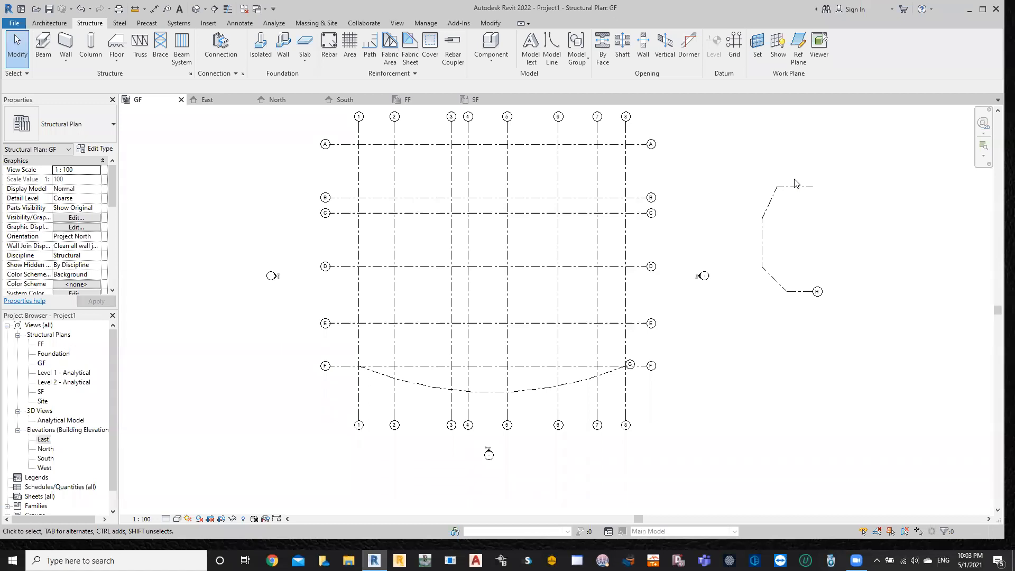
- Undo the multi-segment grid east of the building back through its sketch lines and discard the emptied sketch
{"action": "middle_click_drag", "start_coordinate": [738, 210], "coordinate": [717, 238]}
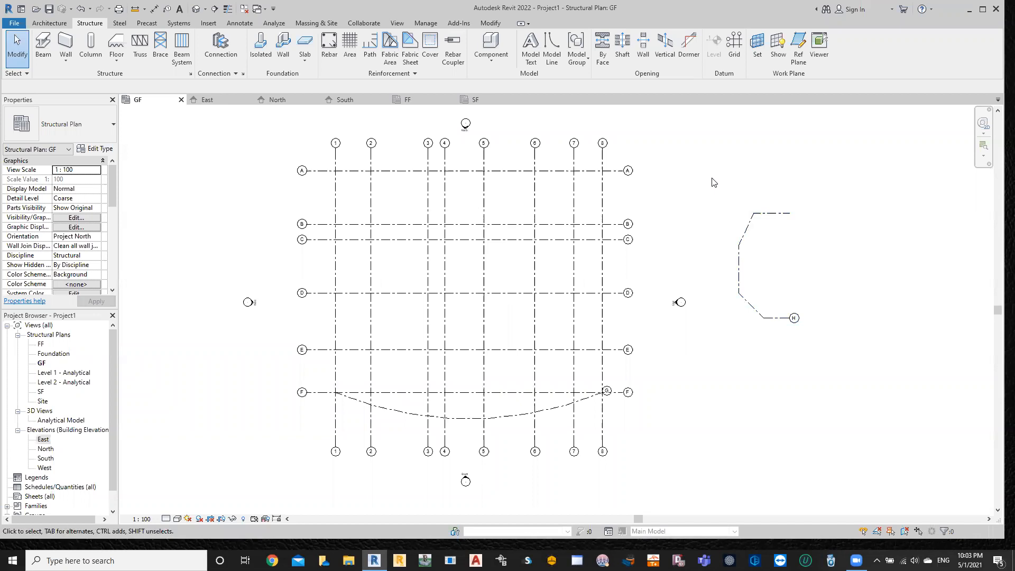
{"action": "key", "text": "g"}
{"action": "key", "text": "r"}
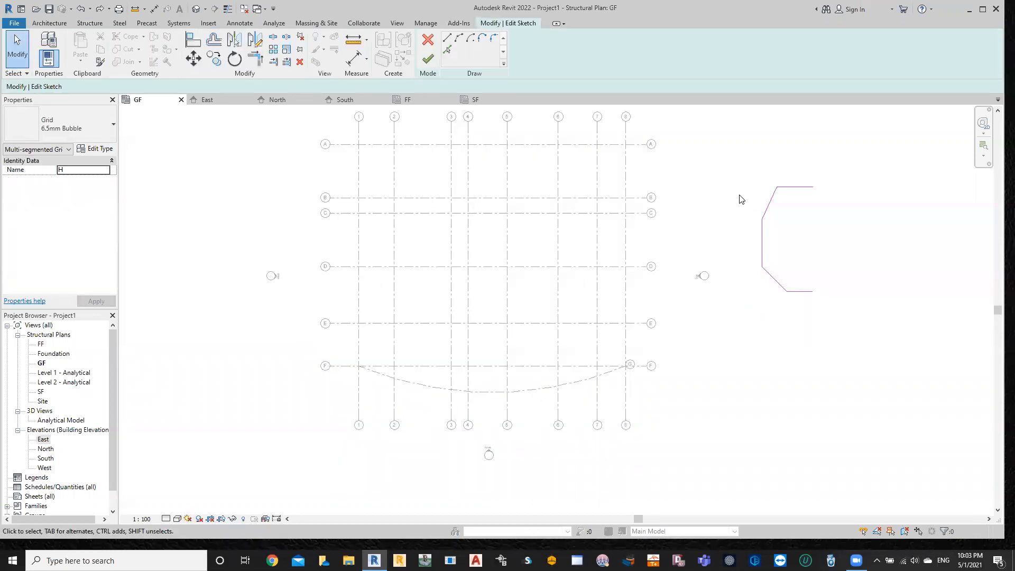
{"action": "key", "text": "ctrl+z"}
{"action": "key", "text": "ctrl+z"}
{"action": "key", "text": "ctrl+z"}
{"action": "key", "text": "ctrl+z"}
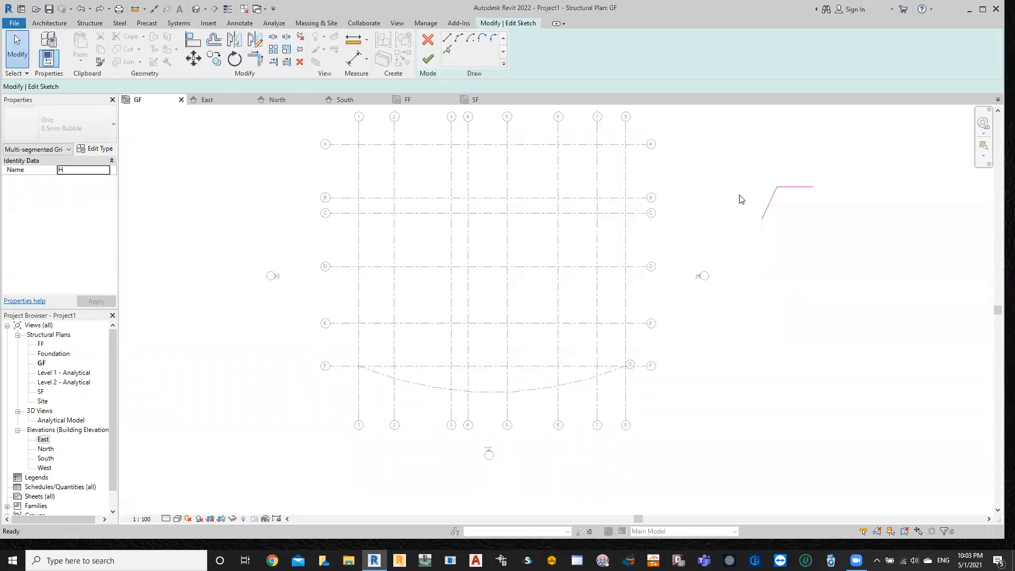
{"action": "key", "text": "ctrl+z"}
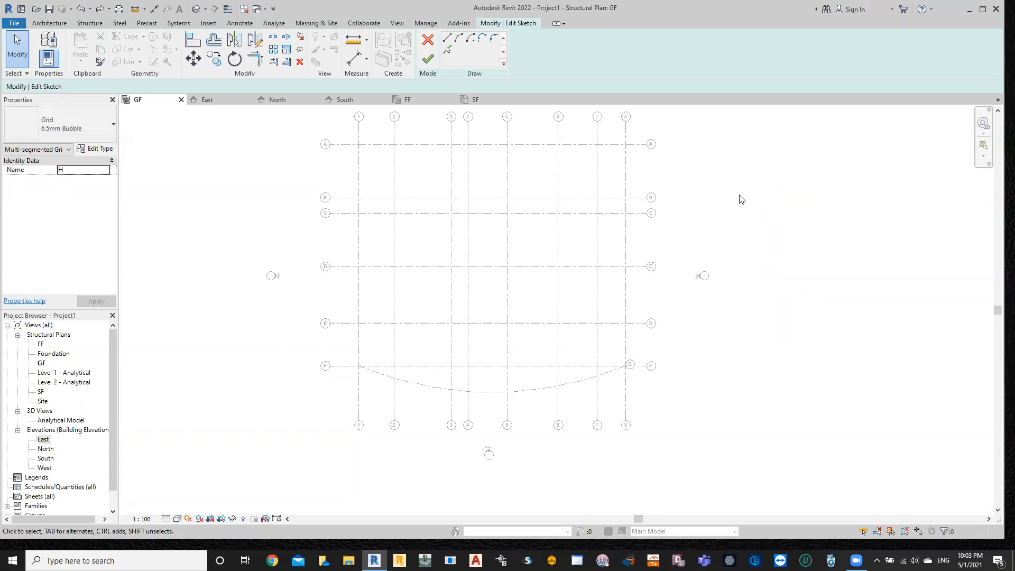
{"action": "left_click", "coordinate": [430, 45]}
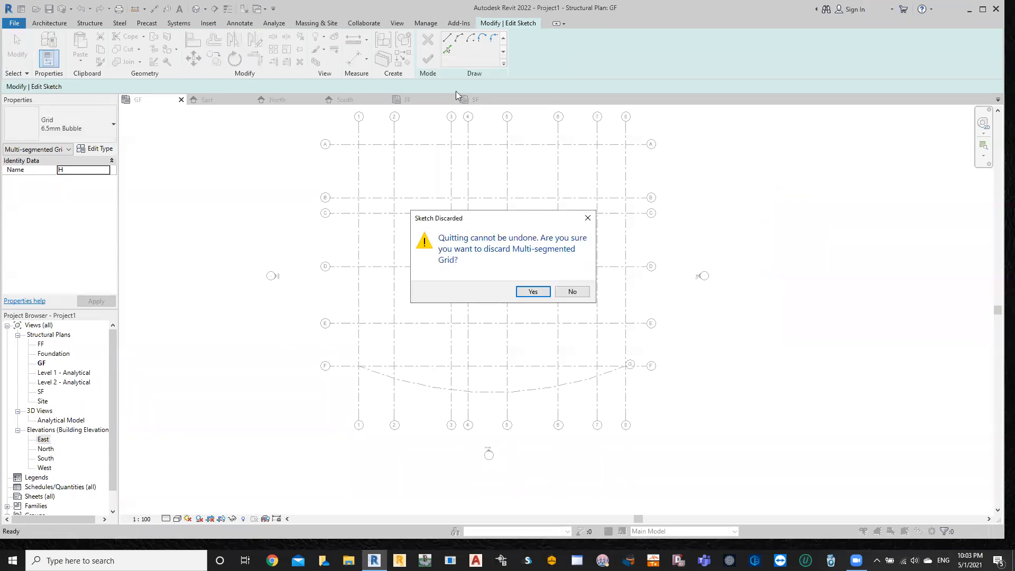
{"action": "left_click", "coordinate": [533, 291]}
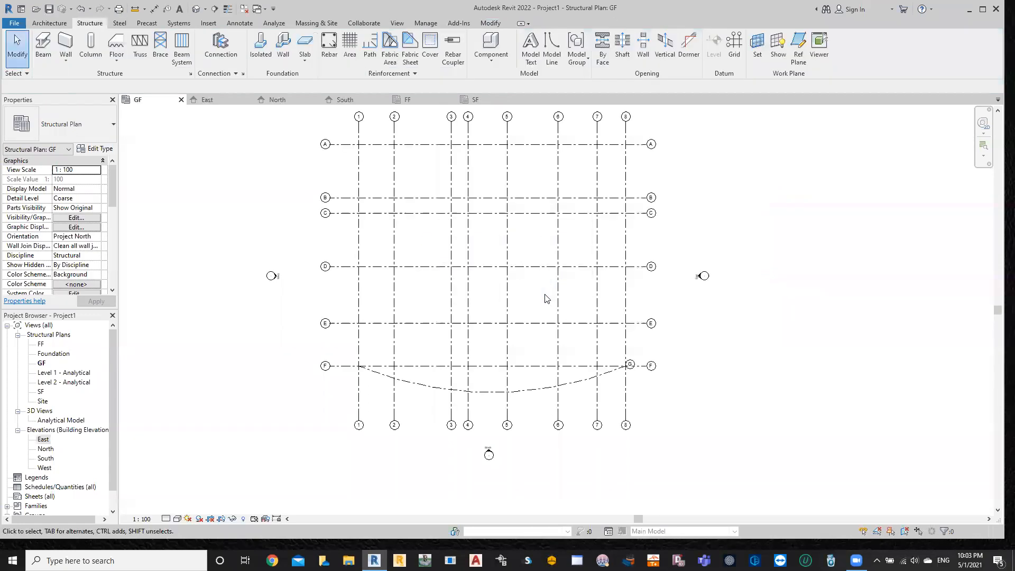
- Create a five-segment, C-shaped multi-segment grid east of the East elevation marker, open to the east, about 14 m tall with a 7000 mm top segment
{"action": "scroll", "coordinate": [761, 259], "scroll_direction": "down", "scroll_amount": 5}
{"action": "scroll", "coordinate": [688, 272], "scroll_direction": "up", "scroll_amount": 4}
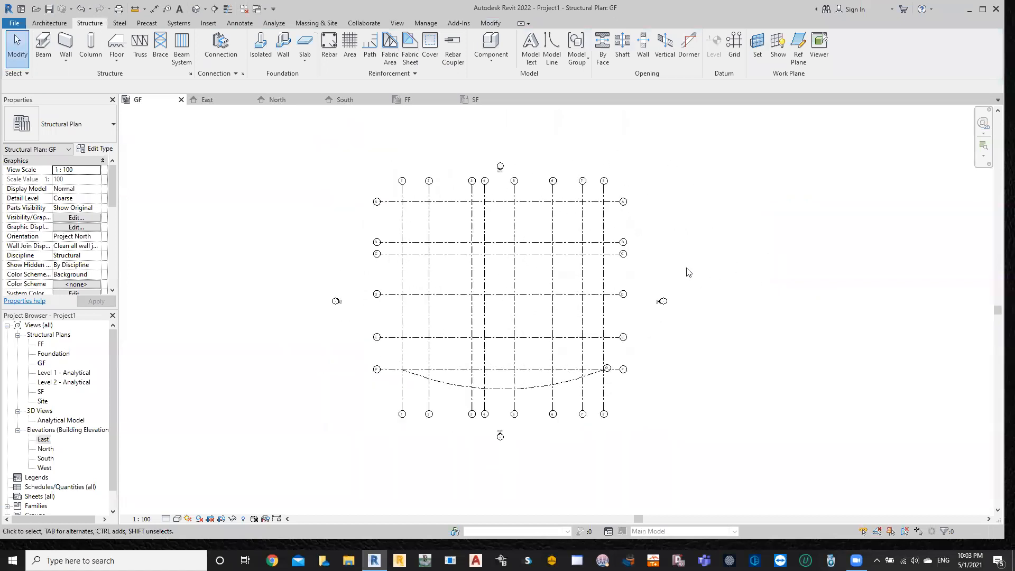
{"action": "scroll", "coordinate": [444, 244], "scroll_direction": "up", "scroll_amount": 2}
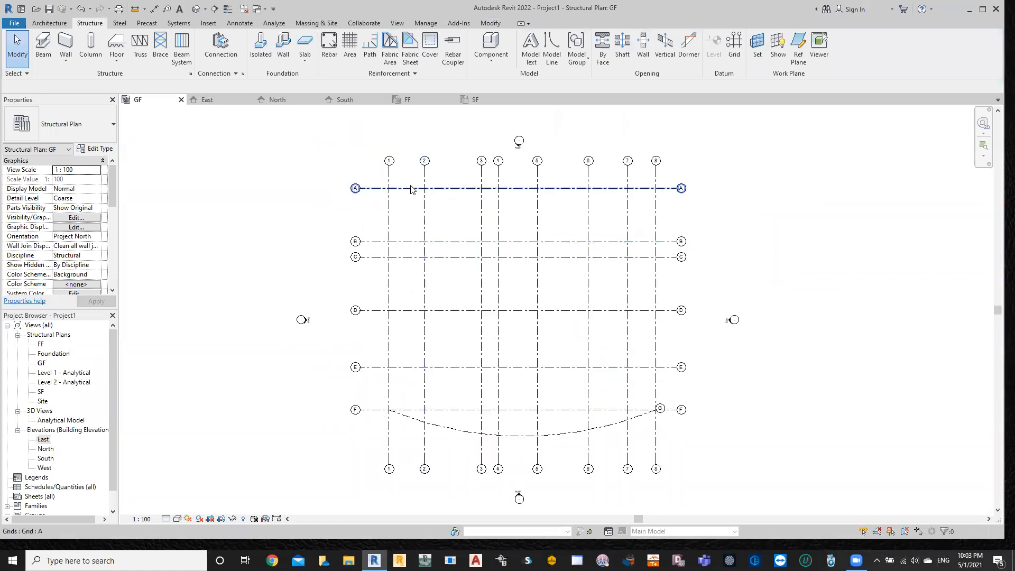
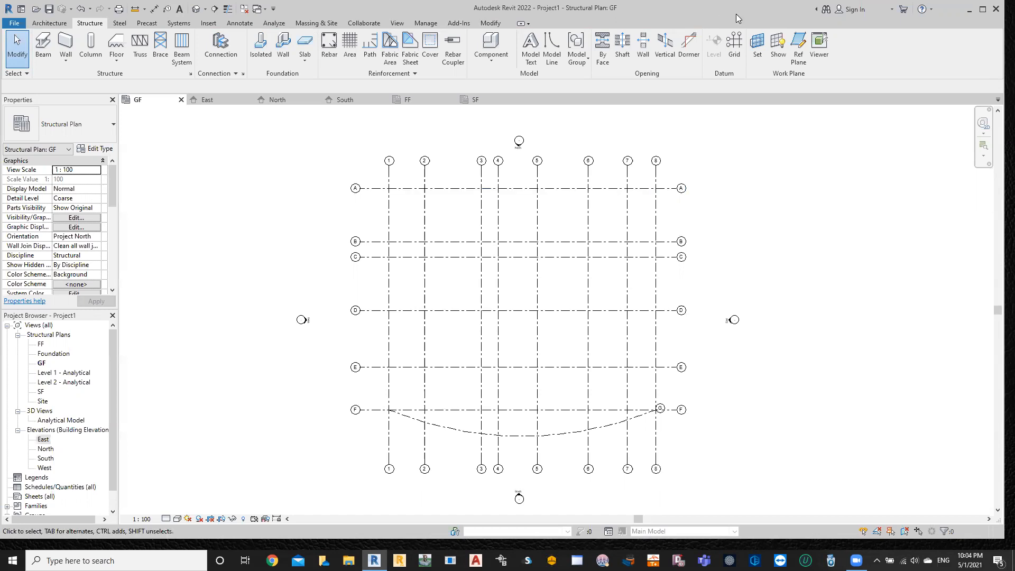
{"action": "left_click", "coordinate": [734, 42]}
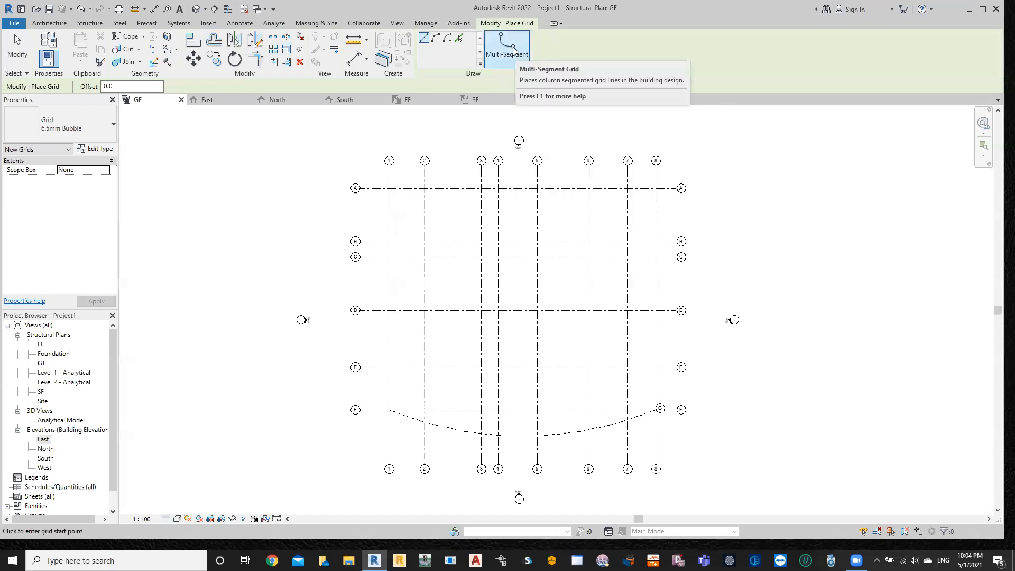
{"action": "left_click", "coordinate": [500, 46]}
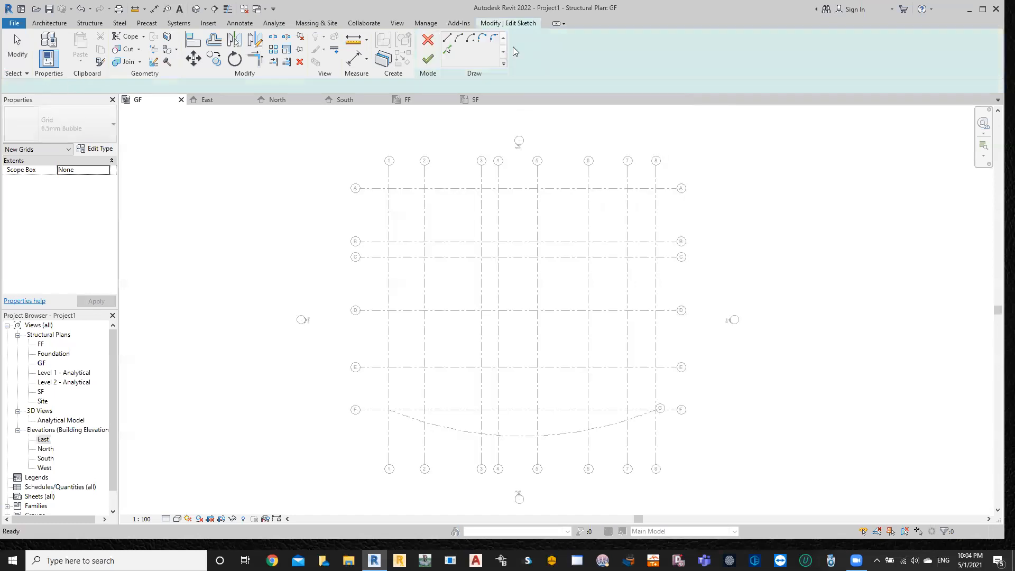
{"action": "left_click", "coordinate": [891, 207]}
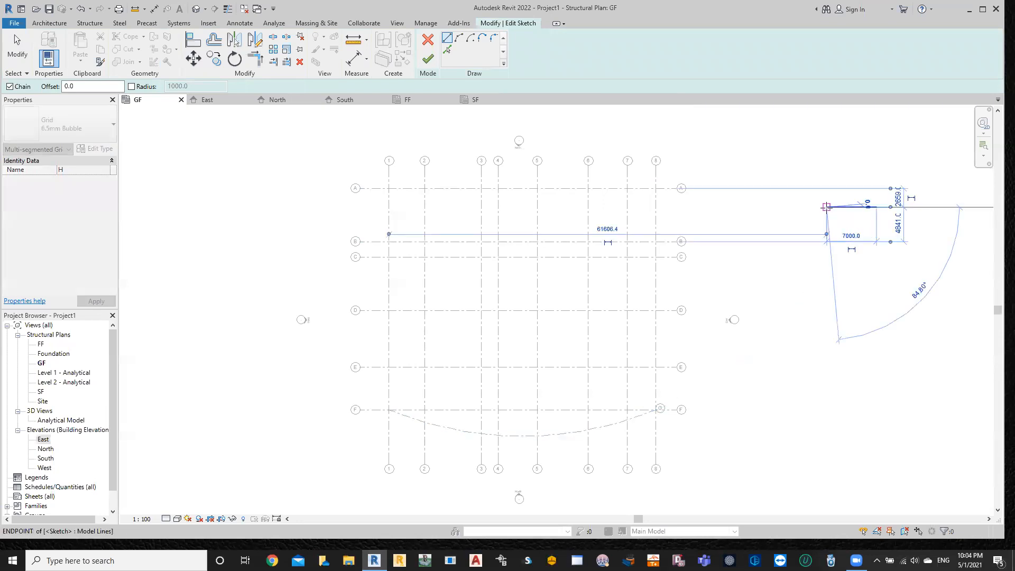
{"action": "left_click", "coordinate": [814, 241]}
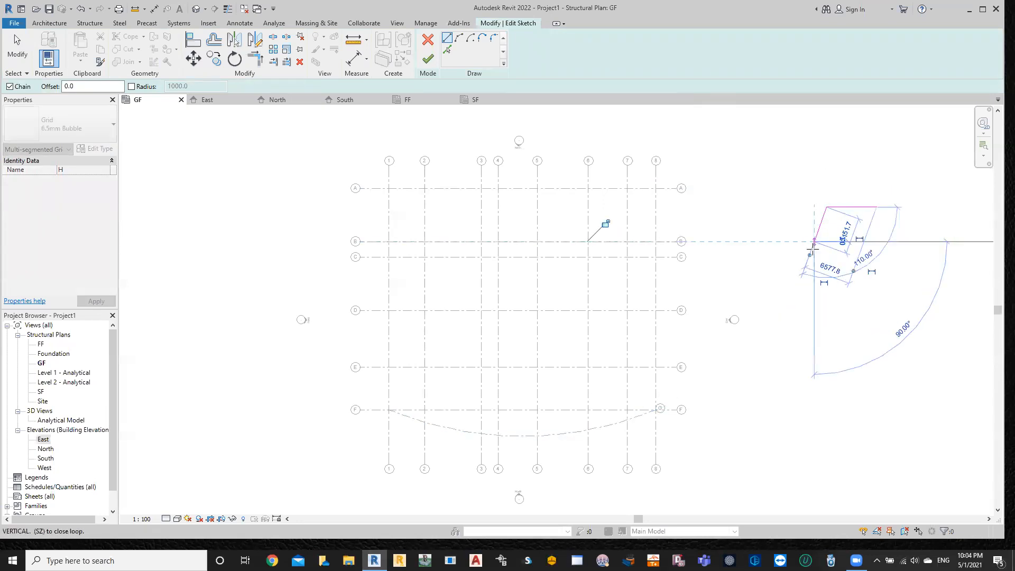
{"action": "left_click", "coordinate": [814, 279]}
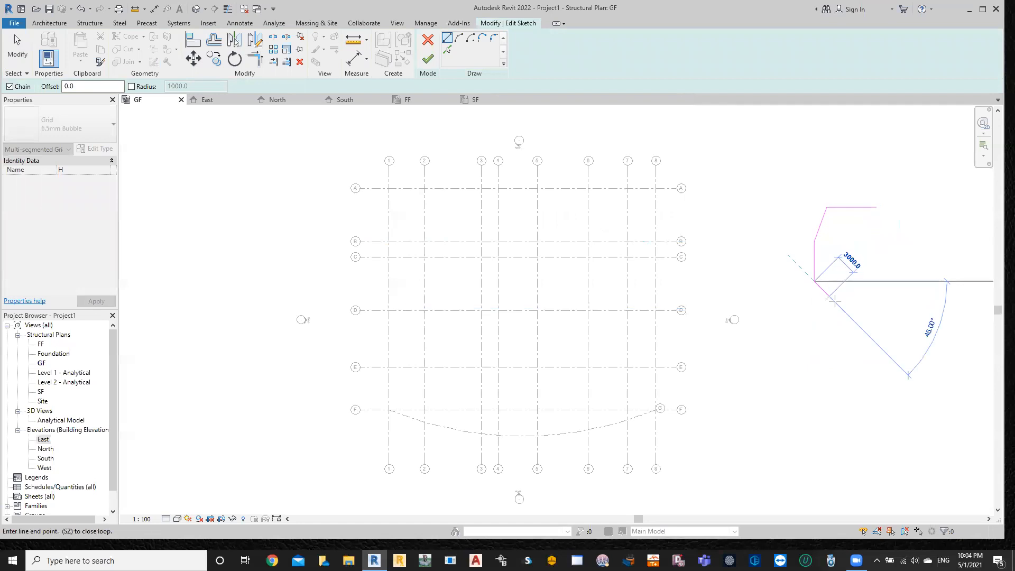
{"action": "left_click", "coordinate": [841, 305]}
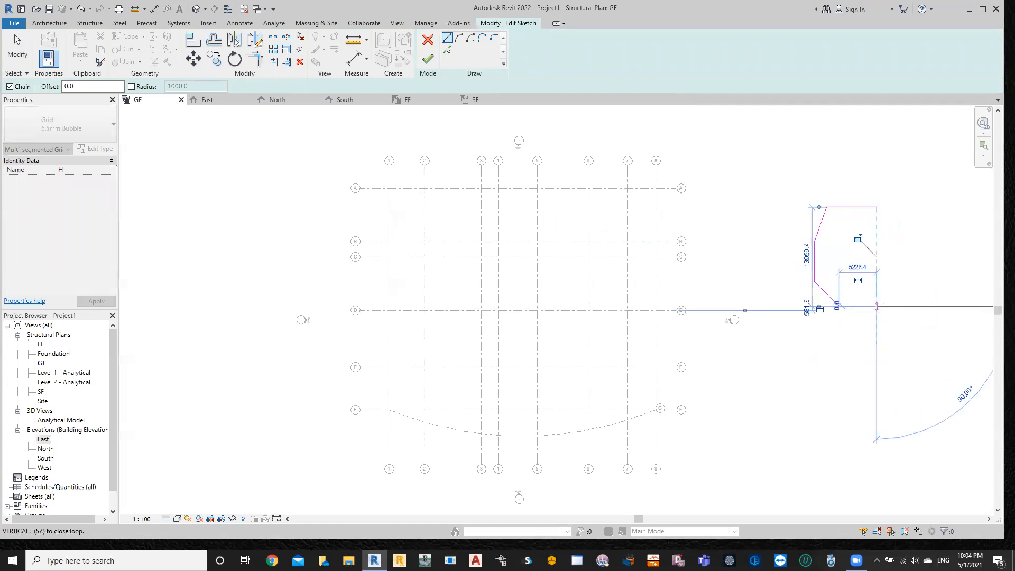
{"action": "left_click", "coordinate": [877, 305]}
{"action": "key", "text": "Escape"}
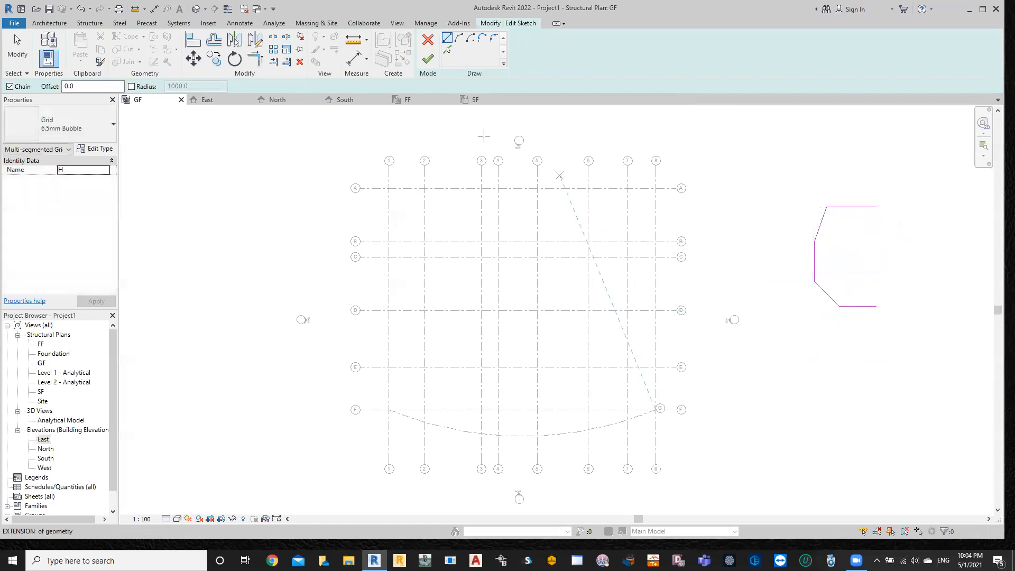
{"action": "left_click", "coordinate": [433, 67]}
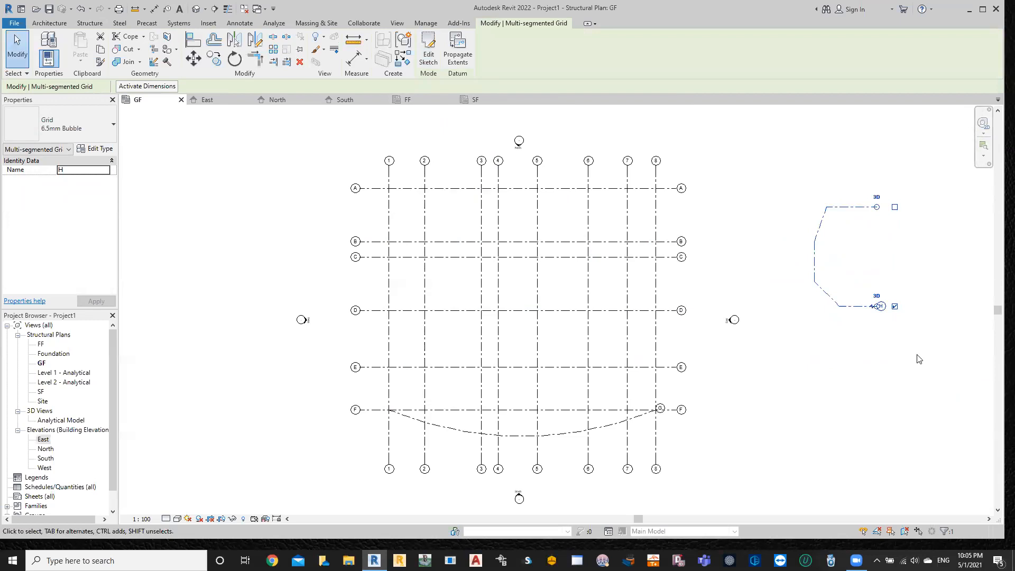
{"action": "left_click", "coordinate": [859, 282]}
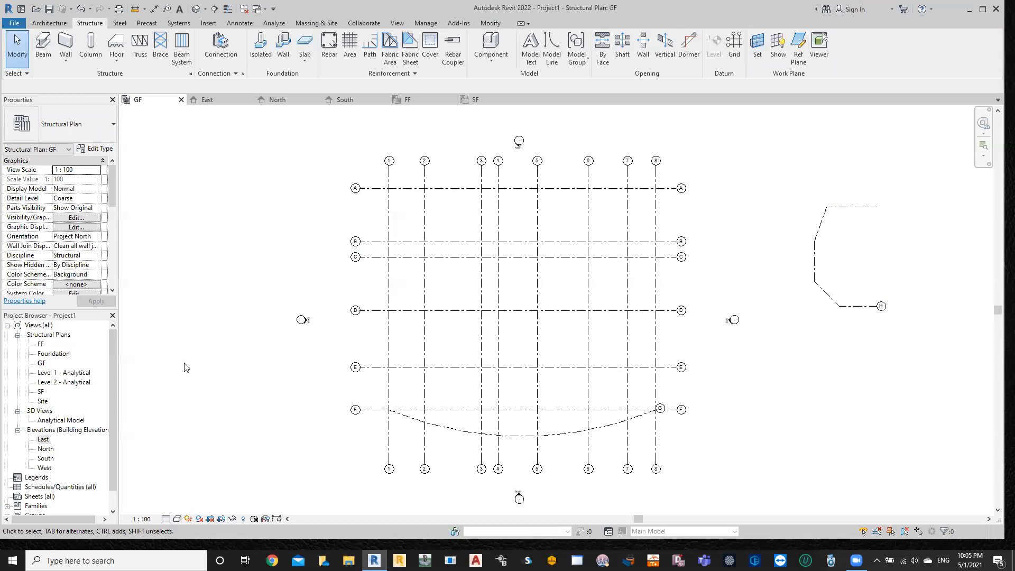
- Check the grids in the FF and Foundation structural plans and return to the GF plan
{"action": "double_click", "coordinate": [41, 344]}
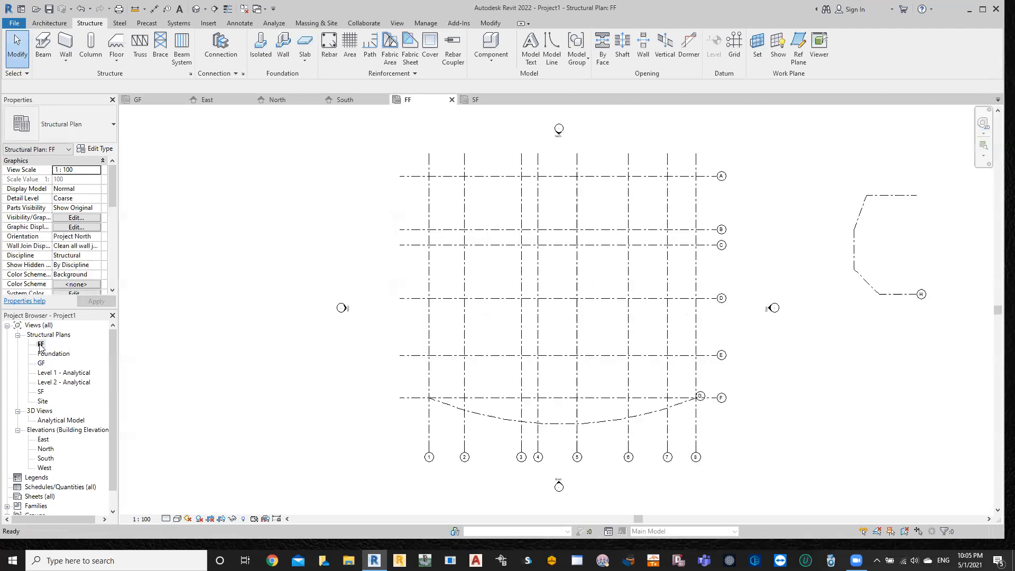
{"action": "double_click", "coordinate": [41, 355]}
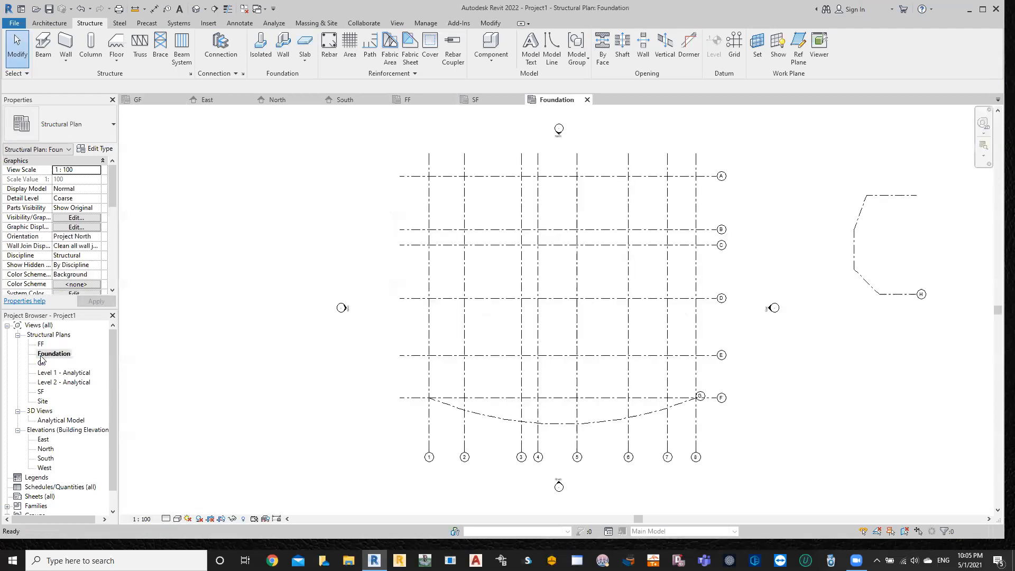
{"action": "double_click", "coordinate": [41, 364]}
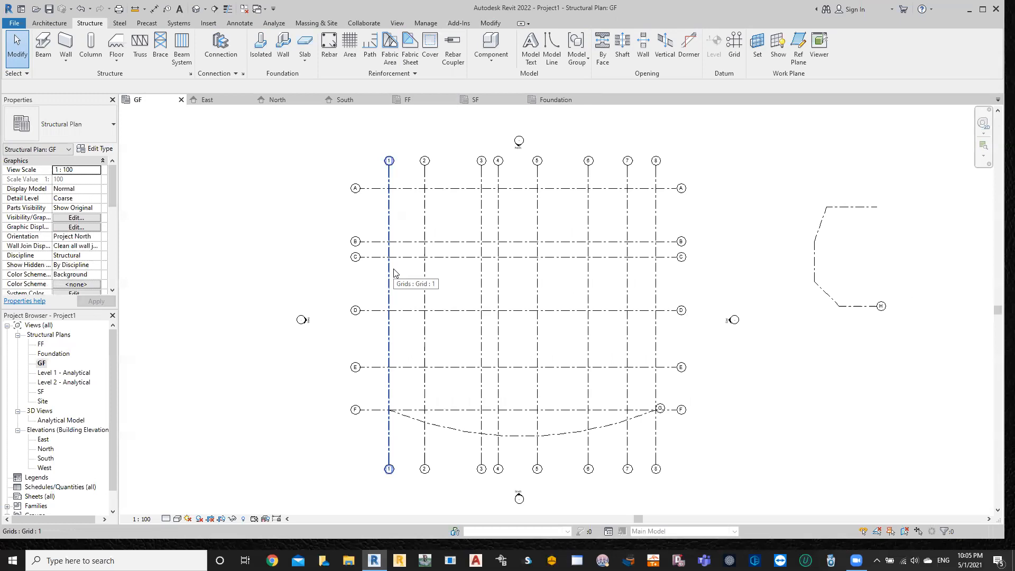
{"action": "key", "text": "Escape"}
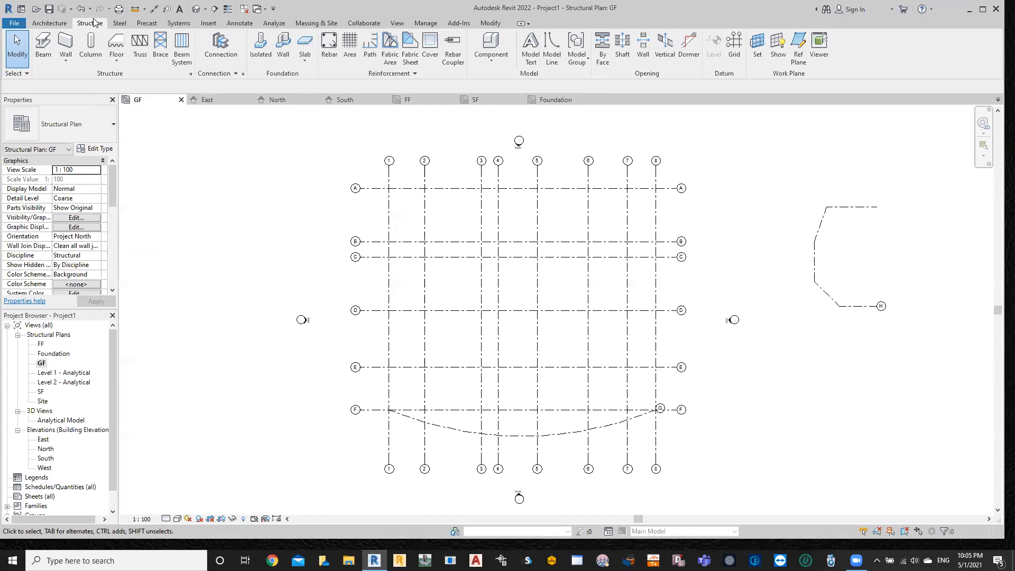
- Place a vertical M_Concrete-Rectangular-Column 300 x 450mm structural column at the intersection of grids A and 1
{"action": "left_click", "coordinate": [94, 48]}
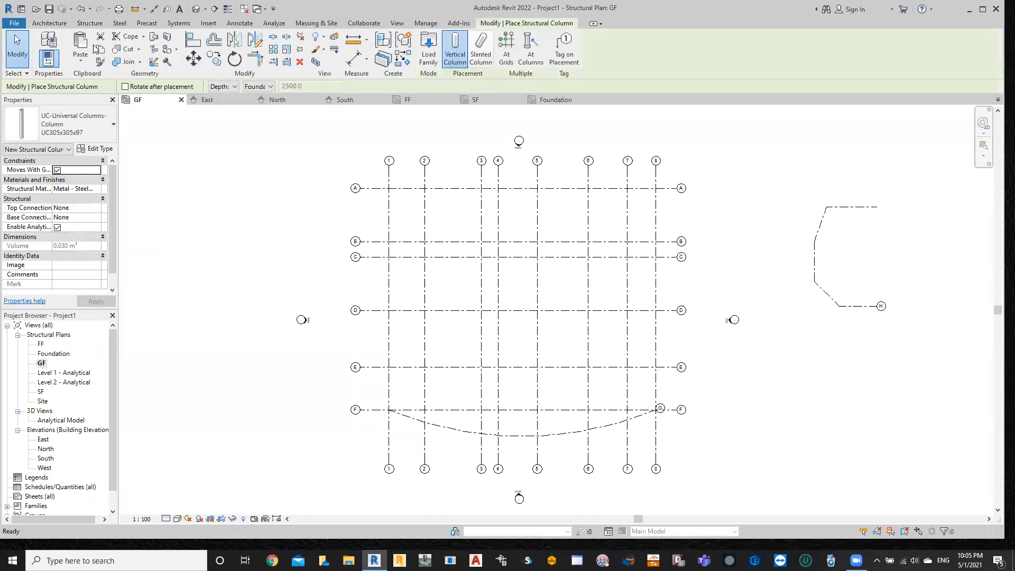
{"action": "left_click", "coordinate": [82, 132]}
{"action": "left_click", "coordinate": [83, 181]}
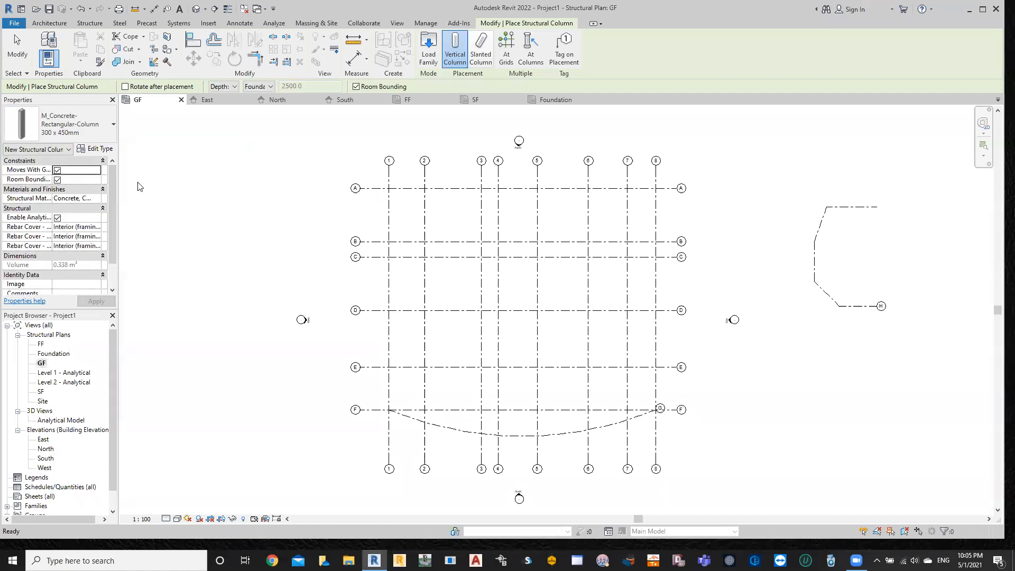
{"action": "scroll", "coordinate": [379, 203], "scroll_direction": "up", "scroll_amount": 5}
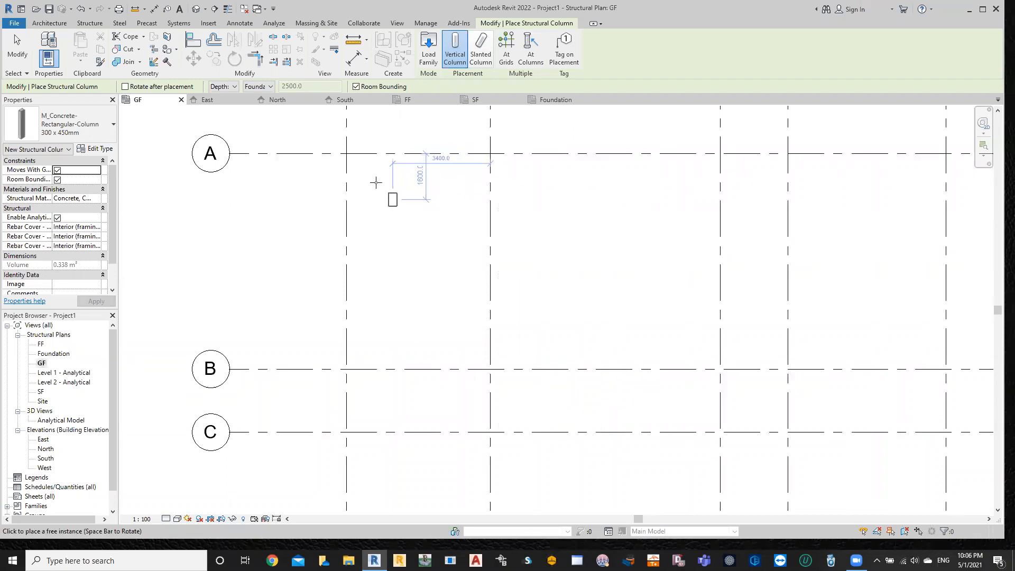
{"action": "scroll", "coordinate": [388, 196], "scroll_direction": "up", "scroll_amount": 1}
{"action": "middle_click_drag", "start_coordinate": [379, 199], "coordinate": [389, 341]}
{"action": "scroll", "coordinate": [401, 344], "scroll_direction": "up", "scroll_amount": 6}
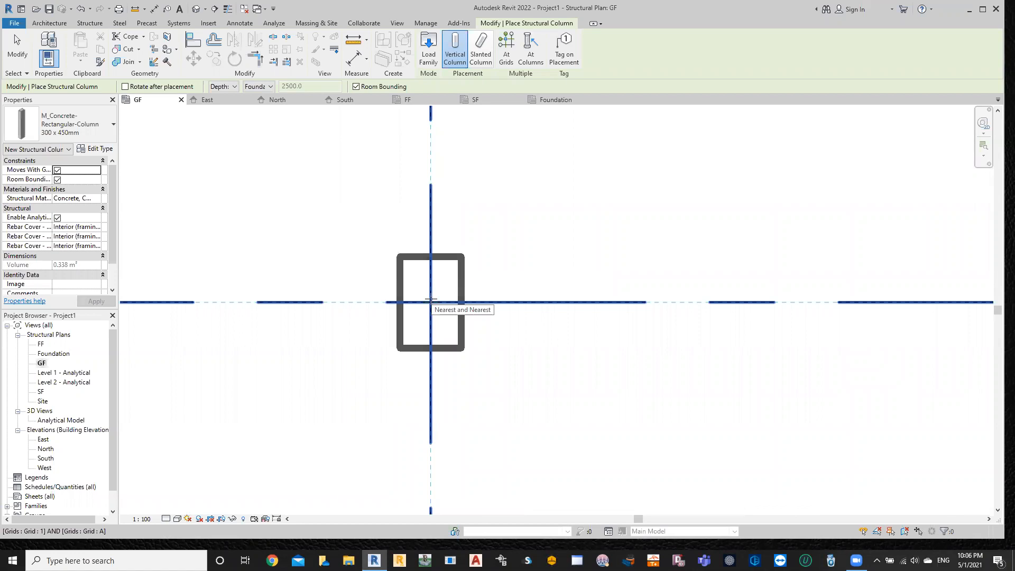
{"action": "left_click", "coordinate": [431, 301]}
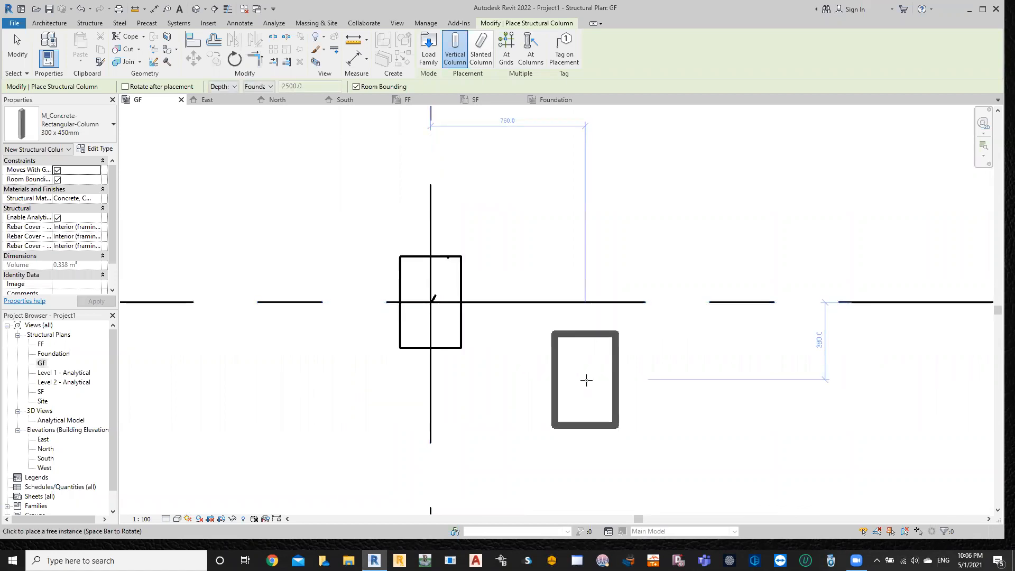
- Place another 300 x 450mm concrete column at intersection A/2, rotated so its long side runs along grid A, and end column placement
{"action": "scroll", "coordinate": [587, 380], "scroll_direction": "down", "scroll_amount": 2}
{"action": "scroll", "coordinate": [703, 386], "scroll_direction": "down", "scroll_amount": 1}
{"action": "middle_click_drag", "start_coordinate": [809, 403], "coordinate": [551, 381]}
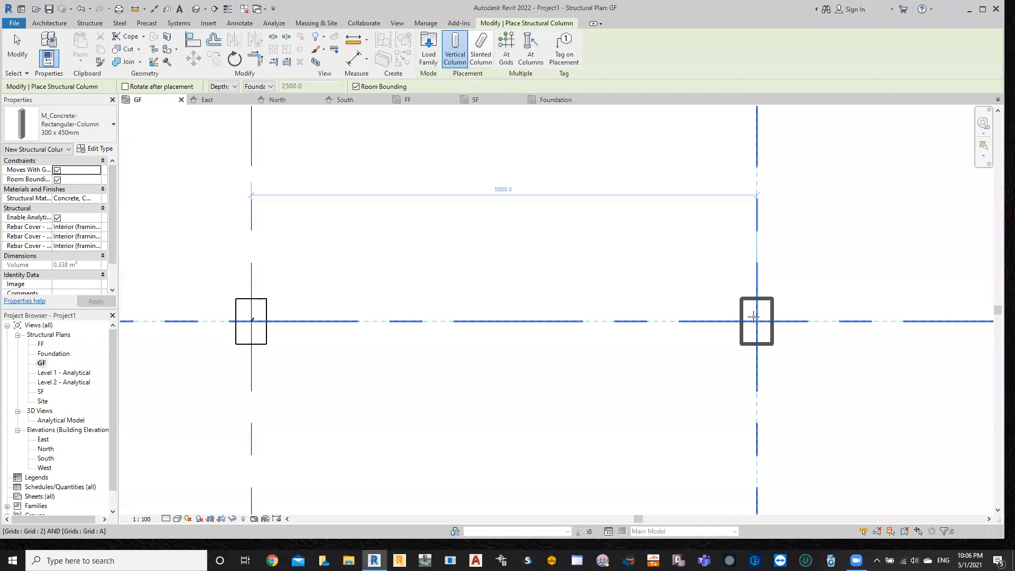
{"action": "key", "text": "space"}
{"action": "key", "text": "space"}
{"action": "key", "text": "space"}
{"action": "key", "text": "space"}
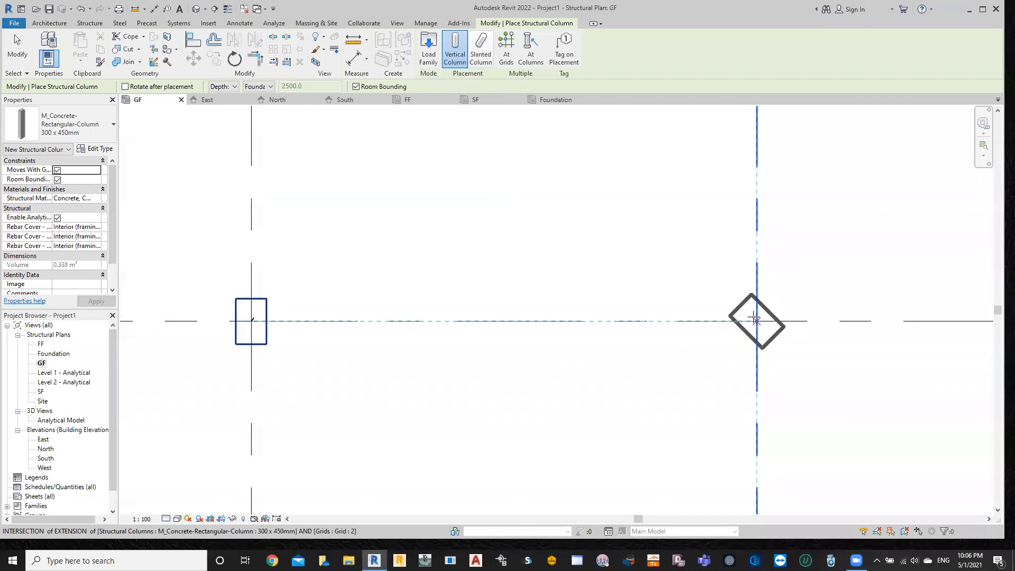
{"action": "key", "text": "space"}
{"action": "key", "text": "space"}
{"action": "key", "text": "space"}
{"action": "key", "text": "space"}
{"action": "key", "text": "space"}
{"action": "key", "text": "space"}
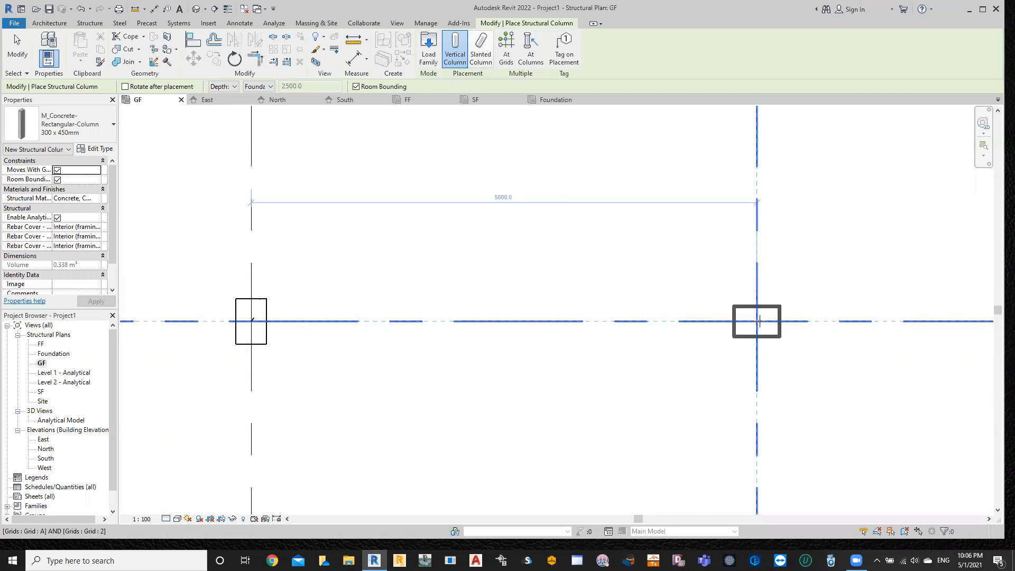
{"action": "left_click", "coordinate": [756, 320]}
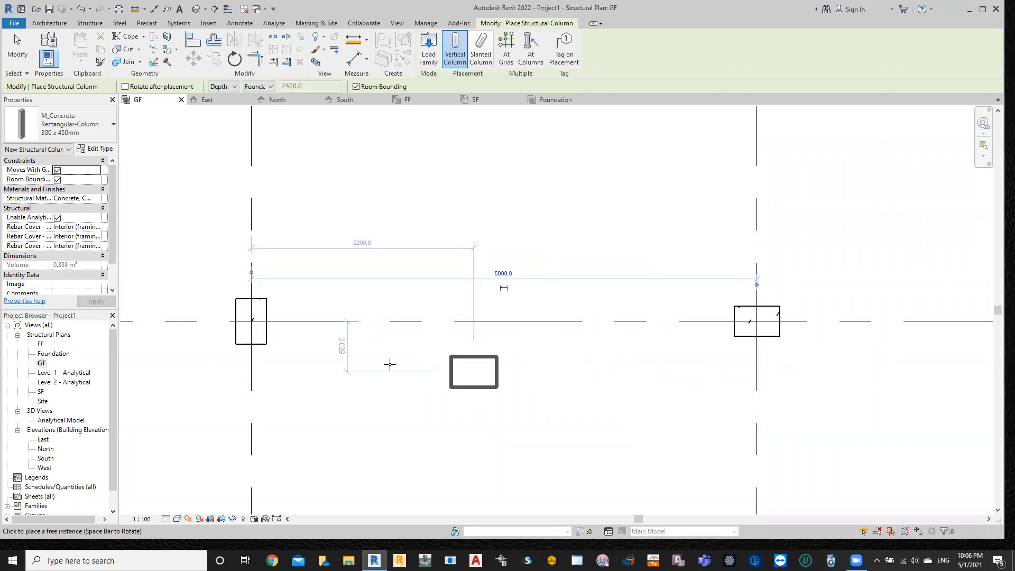
{"action": "key", "text": "Escape"}
{"action": "key", "text": "Escape"}
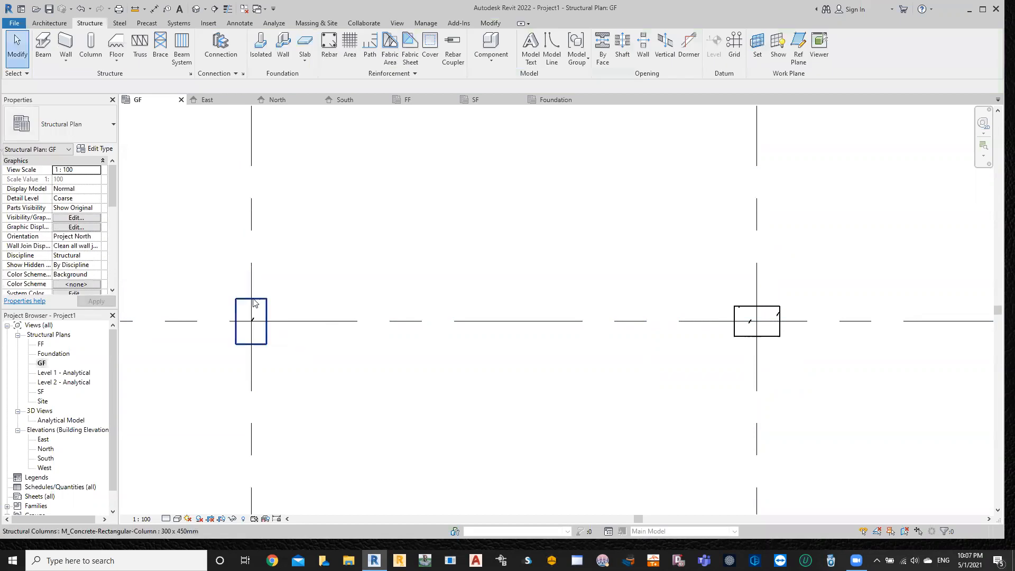
- Place a vertical M_Concrete-Rectangular-Column 300 x 450mm structural column at the intersection of grids B and 2, then end column placement
{"action": "scroll", "coordinate": [225, 333], "scroll_direction": "up", "scroll_amount": 3}
{"action": "left_click", "coordinate": [284, 248]}
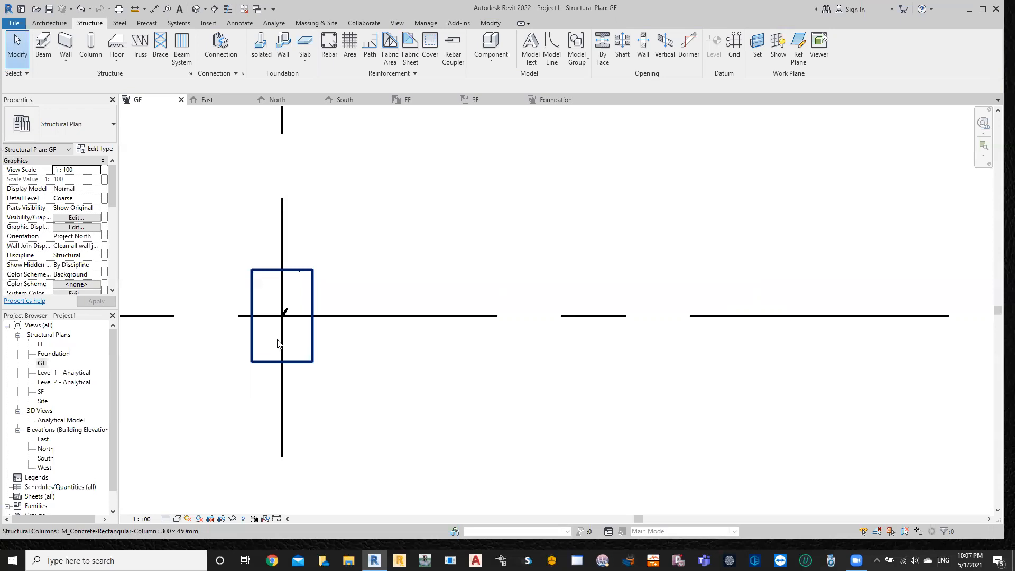
{"action": "scroll", "coordinate": [278, 344], "scroll_direction": "down", "scroll_amount": 5}
{"action": "middle_click_drag", "start_coordinate": [566, 374], "coordinate": [527, 284]}
{"action": "scroll", "coordinate": [527, 284], "scroll_direction": "down", "scroll_amount": 2}
{"action": "scroll", "coordinate": [553, 376], "scroll_direction": "down", "scroll_amount": 1}
{"action": "middle_click_drag", "start_coordinate": [553, 375], "coordinate": [506, 241]}
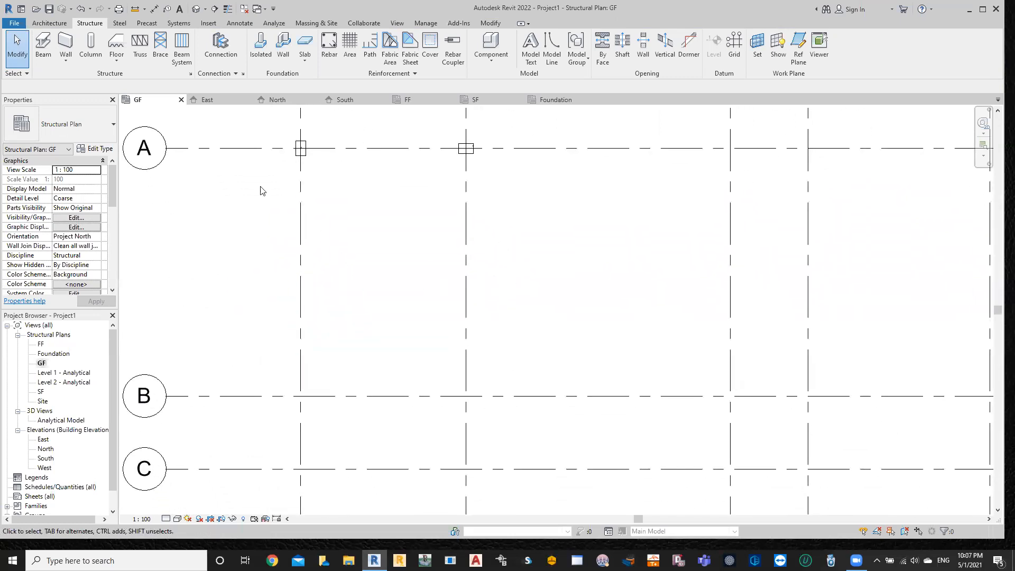
{"action": "left_click", "coordinate": [90, 47]}
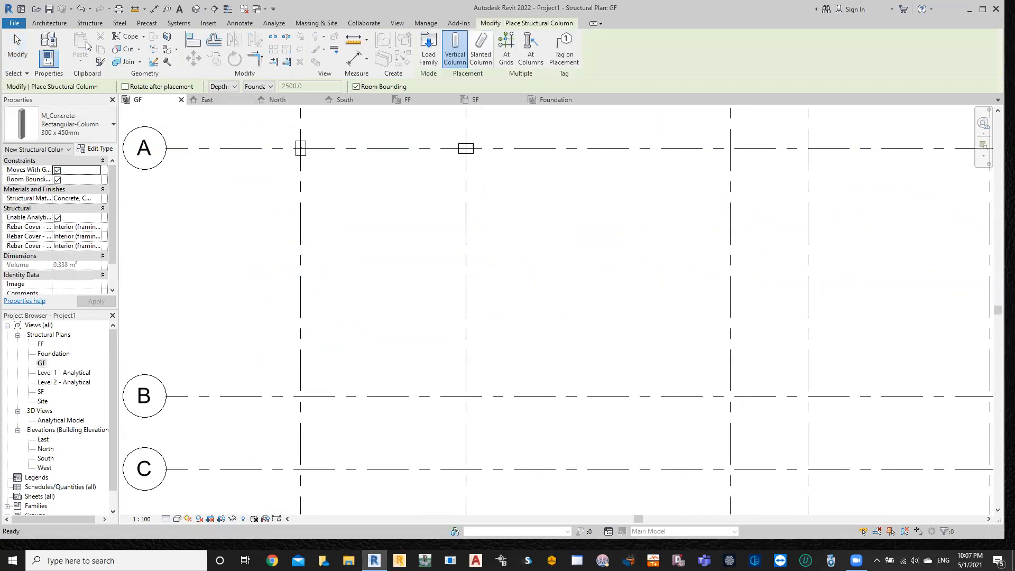
{"action": "left_click", "coordinate": [466, 395]}
{"action": "scroll", "coordinate": [463, 400], "scroll_direction": "up", "scroll_amount": 4}
{"action": "key", "text": "Escape"}
{"action": "key", "text": "Escape"}
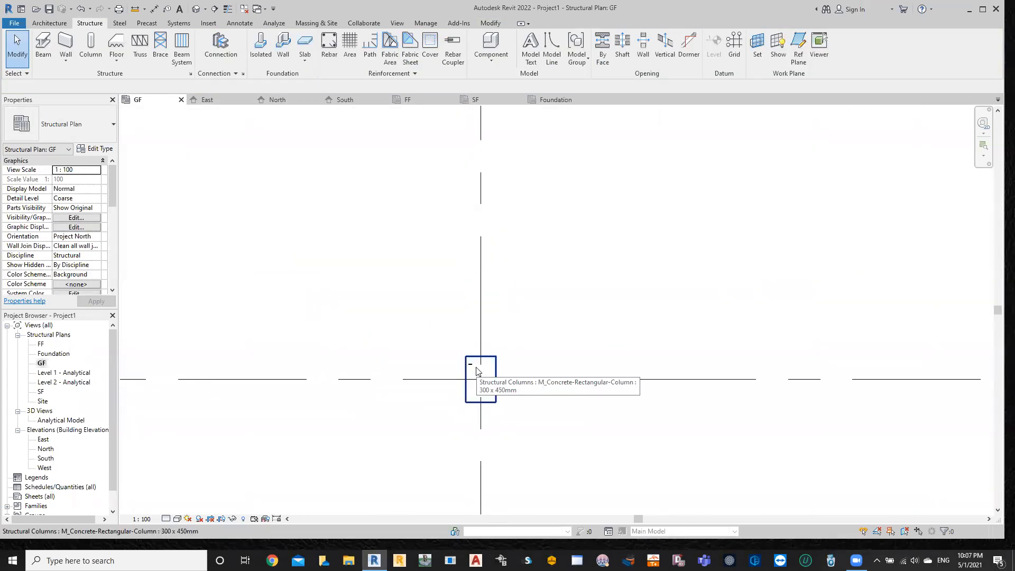
- Move the concrete column at A/1 straight down in plan from its upper corner so its upper edge lies on grid A
{"action": "scroll", "coordinate": [477, 370], "scroll_direction": "down", "scroll_amount": 4}
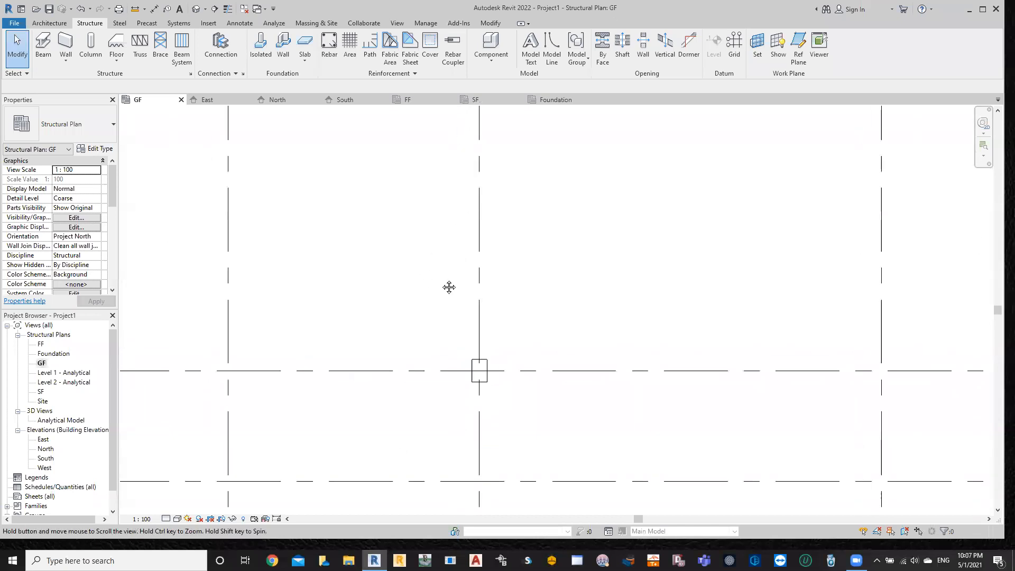
{"action": "middle_click_drag", "start_coordinate": [381, 224], "coordinate": [471, 355]}
{"action": "scroll", "coordinate": [453, 334], "scroll_direction": "up", "scroll_amount": 3}
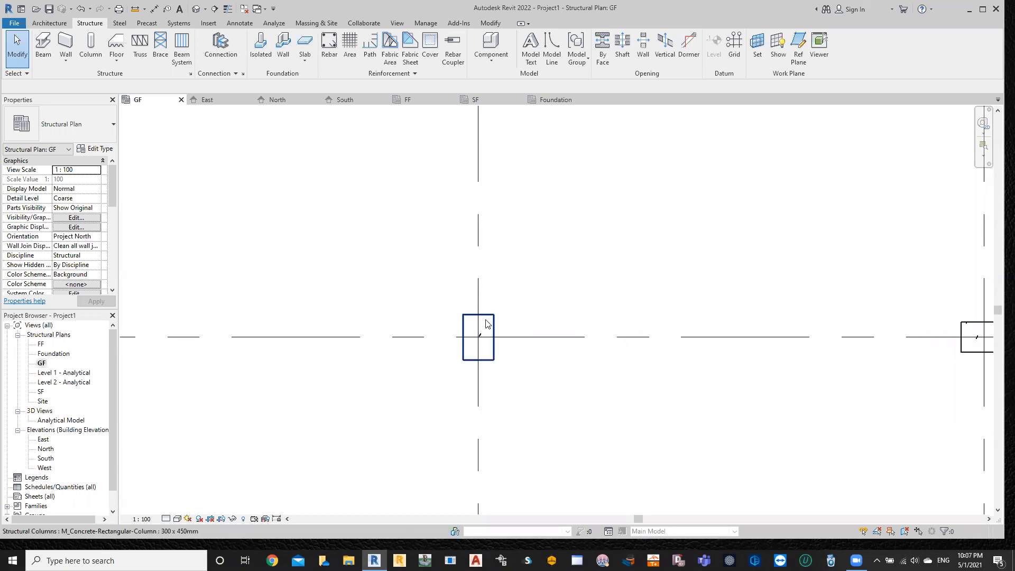
{"action": "left_click", "coordinate": [485, 325]}
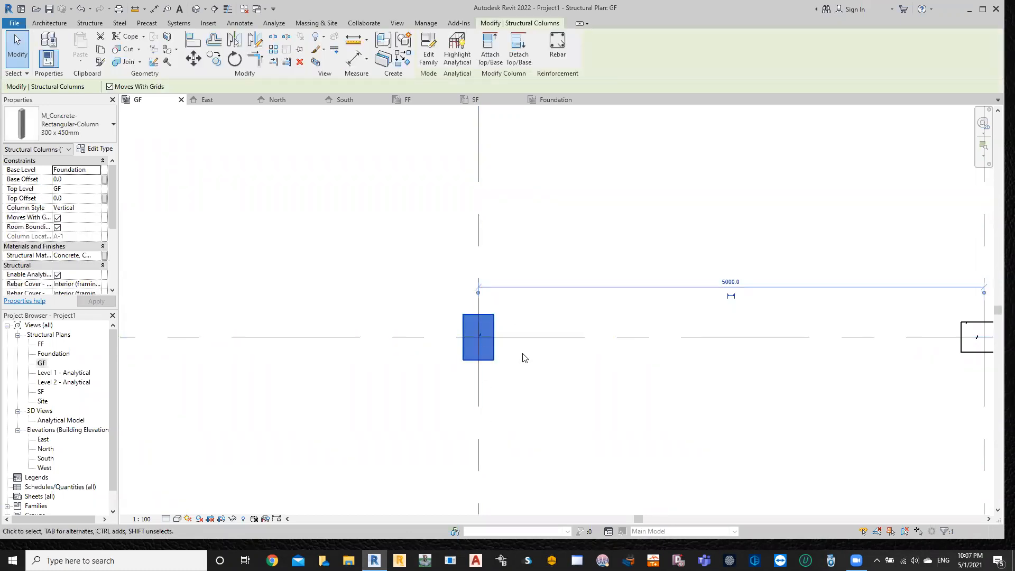
{"action": "scroll", "coordinate": [487, 316], "scroll_direction": "up", "scroll_amount": 3}
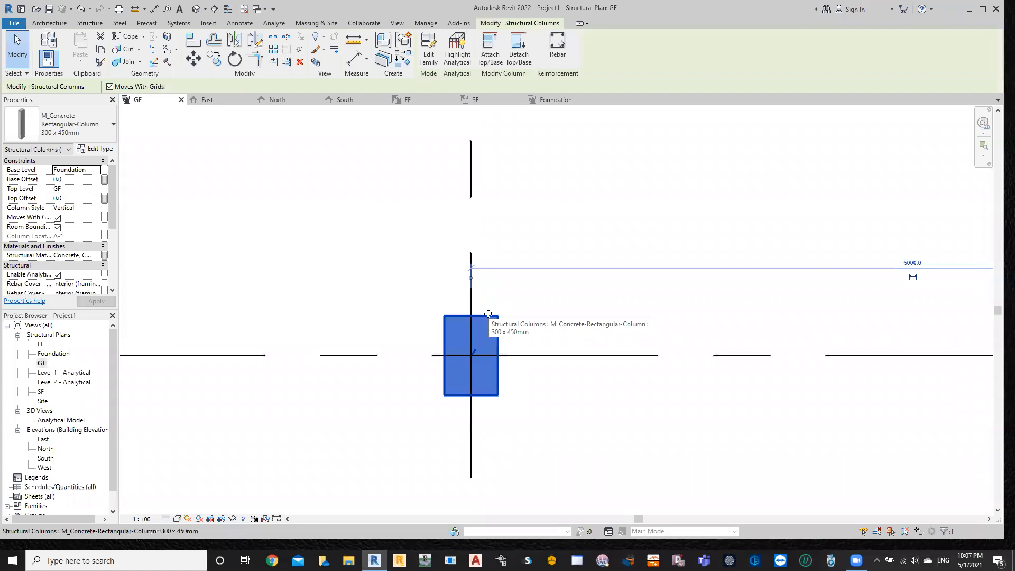
{"action": "left_click", "coordinate": [194, 58]}
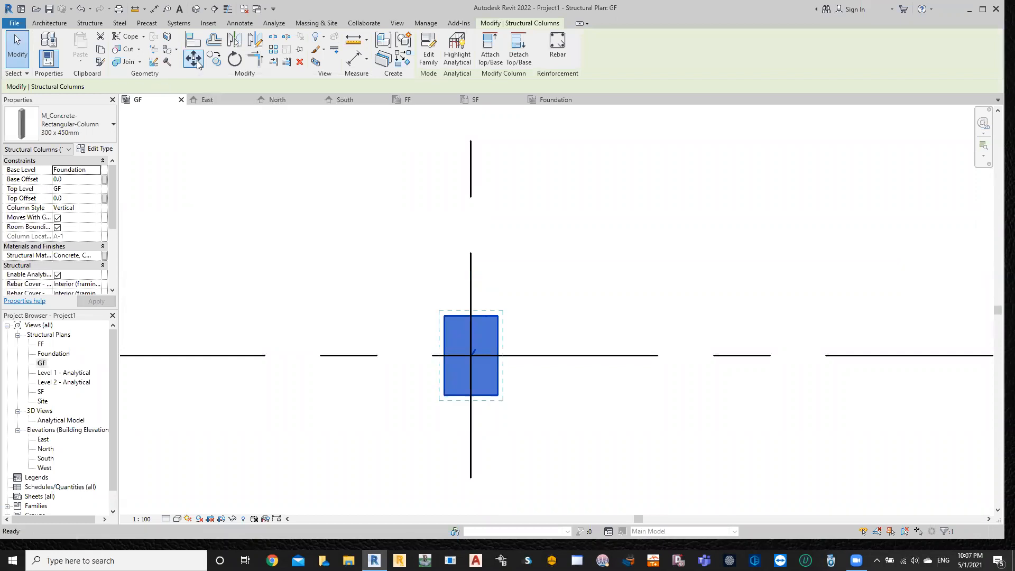
{"action": "scroll", "coordinate": [436, 356], "scroll_direction": "up", "scroll_amount": 2}
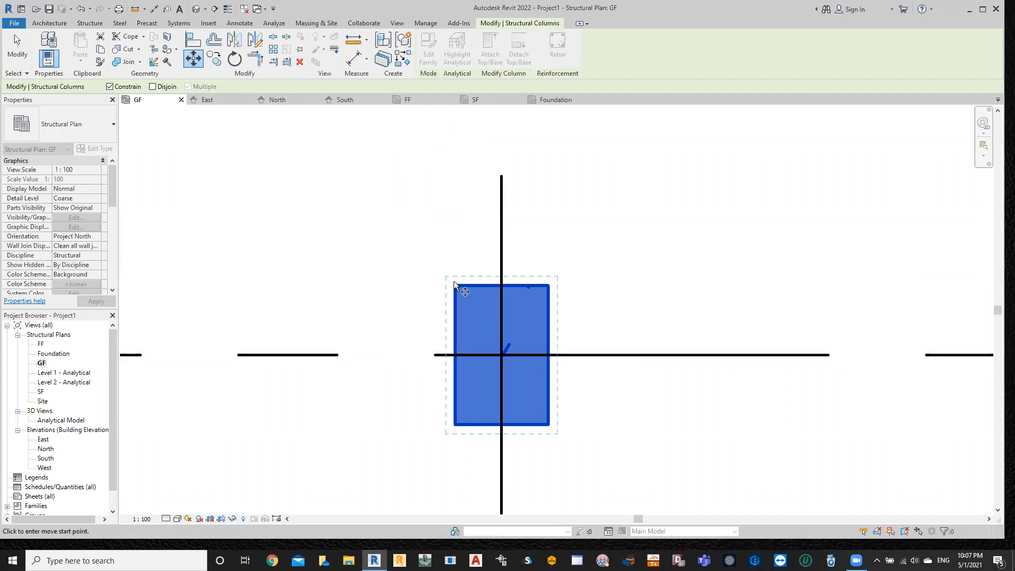
{"action": "left_click", "coordinate": [455, 287]}
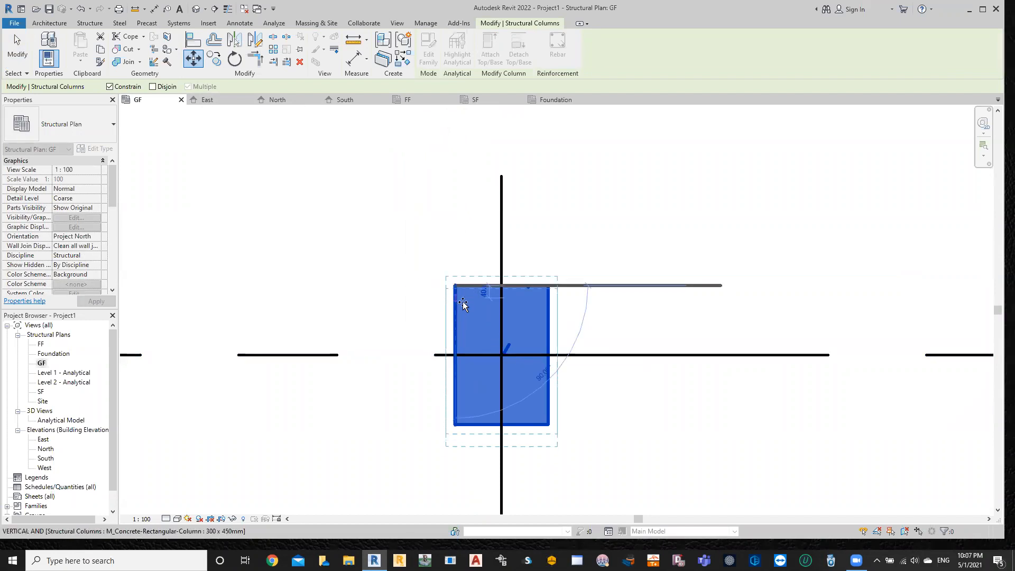
{"action": "left_click", "coordinate": [503, 355]}
{"action": "left_click", "coordinate": [413, 442]}
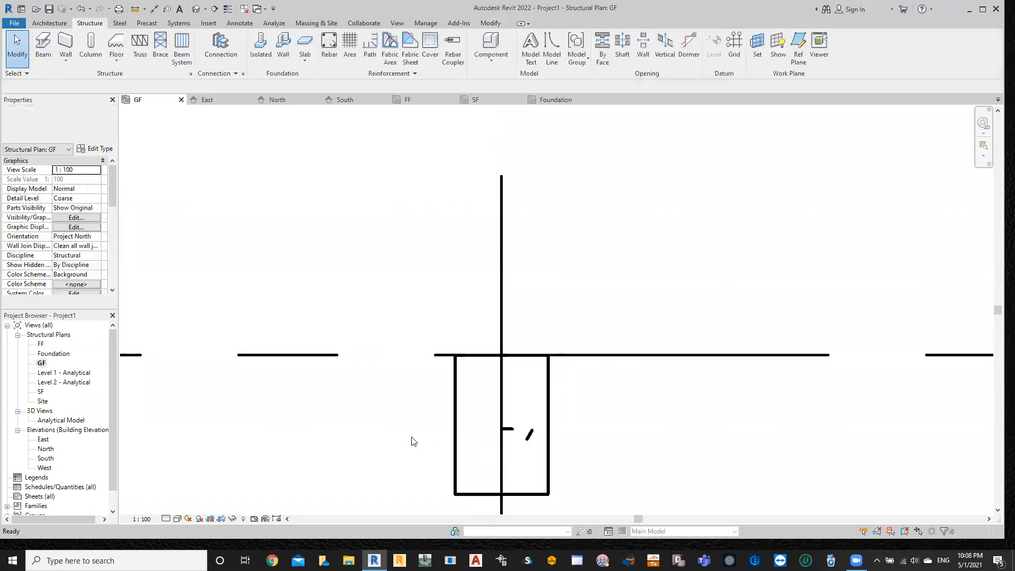
- Move the A/1 column sideways by its upper-left corner so that corner meets the intersection of grids A and 1
{"action": "left_click", "coordinate": [455, 426]}
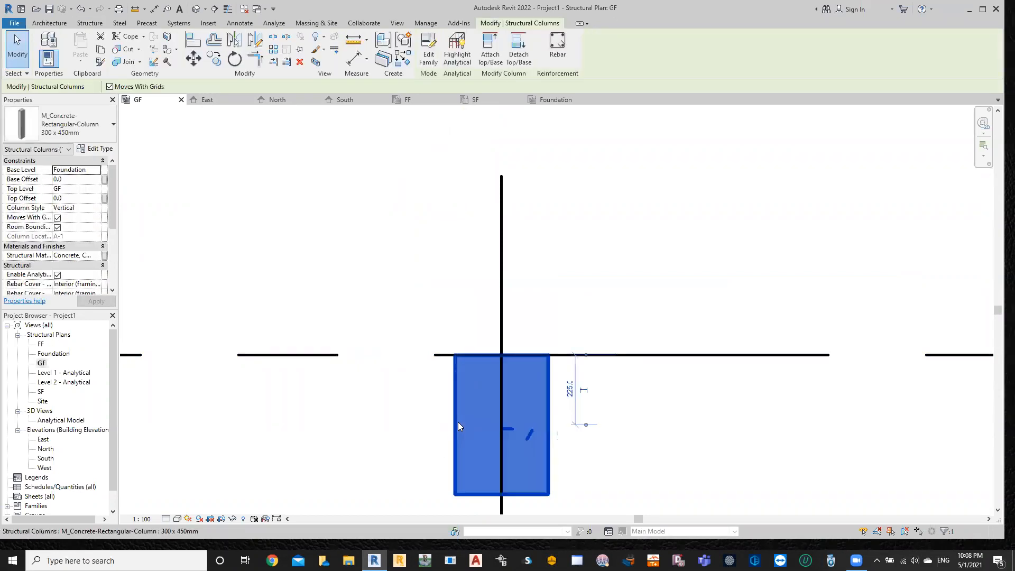
{"action": "left_click", "coordinate": [193, 58]}
{"action": "left_click", "coordinate": [453, 355]}
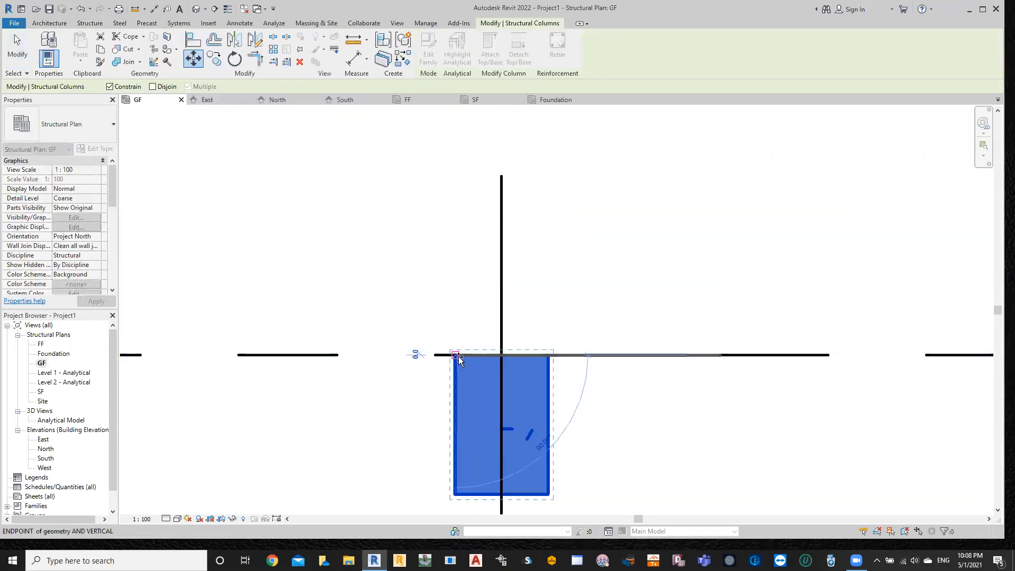
{"action": "left_click", "coordinate": [502, 355]}
{"action": "key", "text": "Escape"}
{"action": "scroll", "coordinate": [618, 290], "scroll_direction": "down", "scroll_amount": 4}
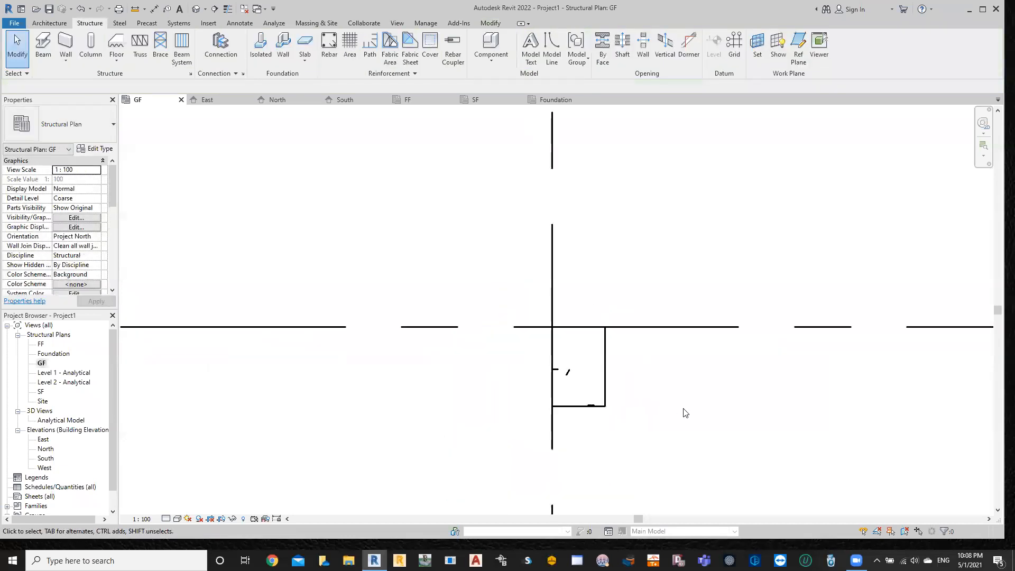
{"action": "middle_click_drag", "start_coordinate": [716, 416], "coordinate": [591, 340]}
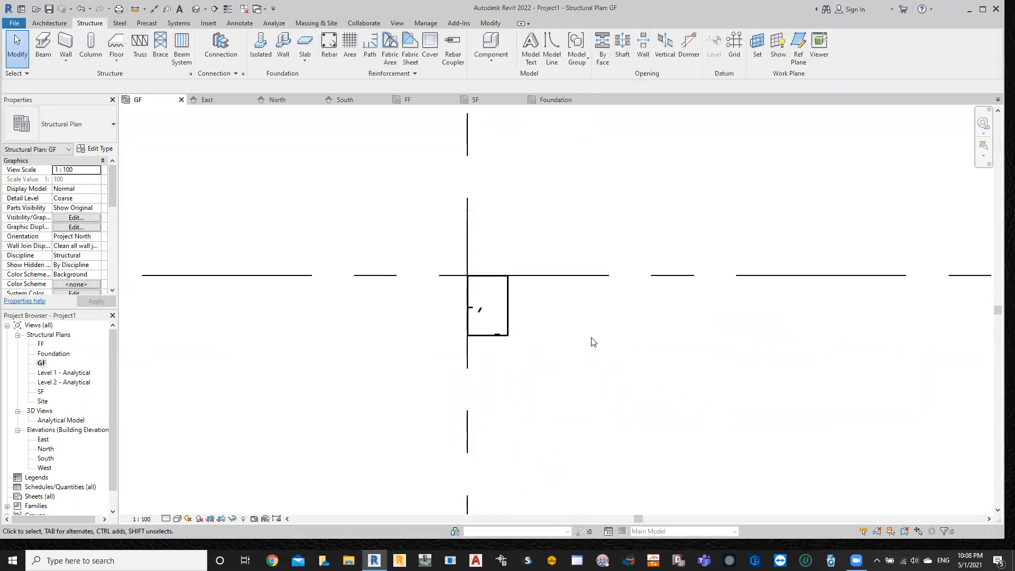
- Undo the moves of the A/1 column and the column placement at grid intersection B/2
{"action": "scroll", "coordinate": [591, 337], "scroll_direction": "up", "scroll_amount": 3}
{"action": "key", "text": "ctrl+z"}
{"action": "key", "text": "ctrl+z"}
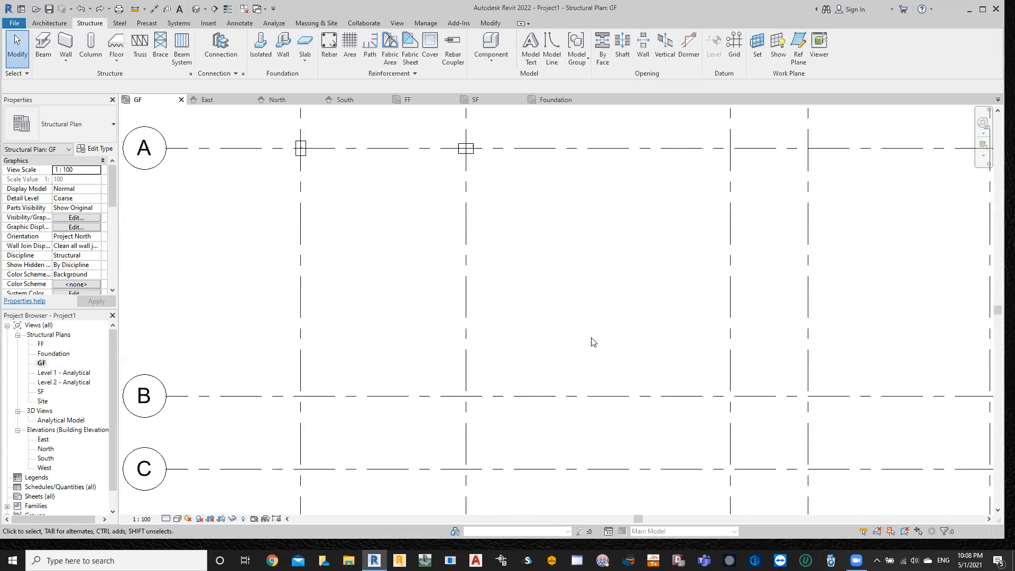
- Move the 300 x 450mm column at A/1 down 225 mm in plan so its upper edge aligns with grid A
{"action": "scroll", "coordinate": [259, 150], "scroll_direction": "up", "scroll_amount": 8}
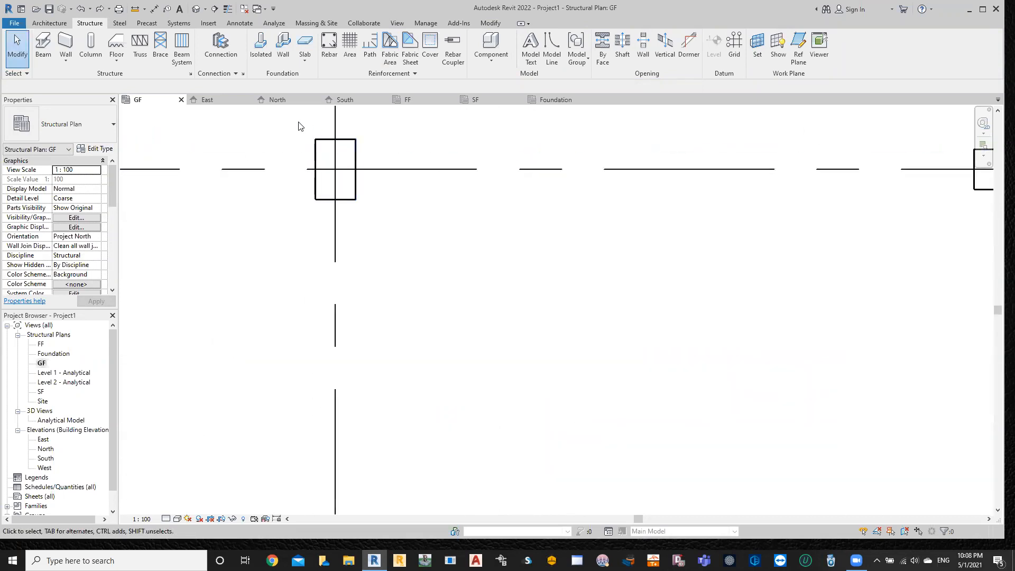
{"action": "left_click", "coordinate": [337, 167]}
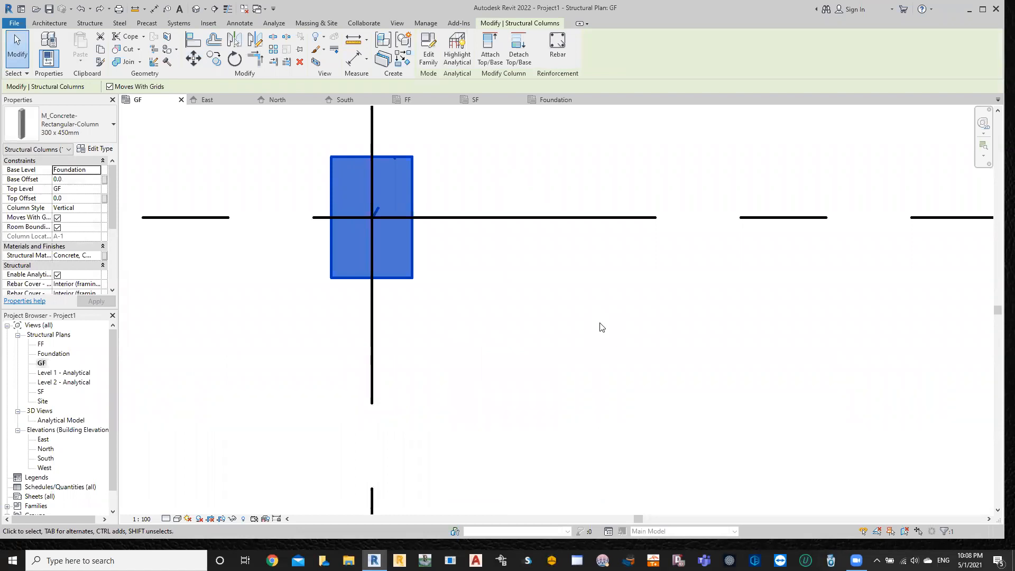
{"action": "left_click", "coordinate": [191, 57]}
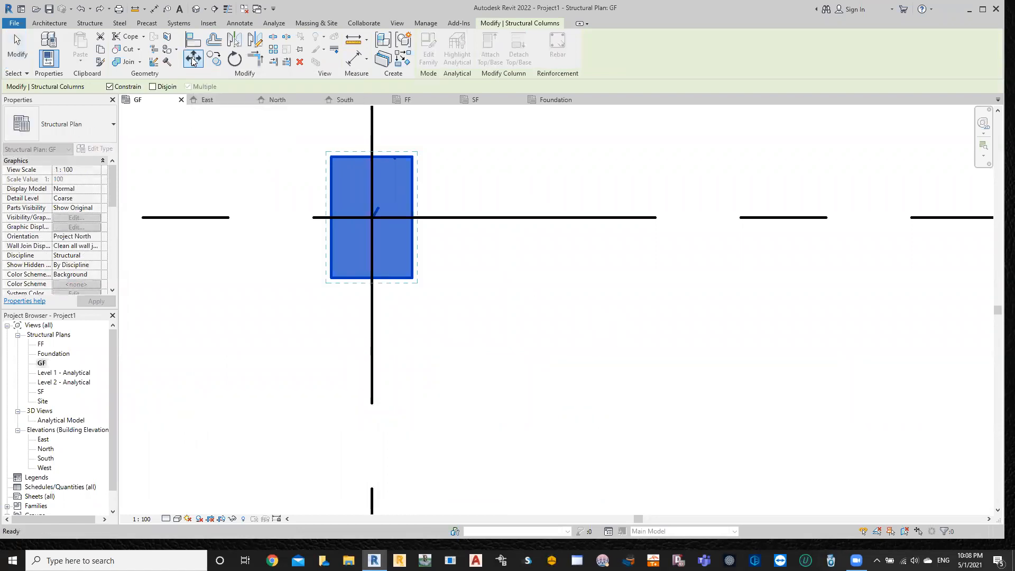
{"action": "left_click", "coordinate": [330, 157]}
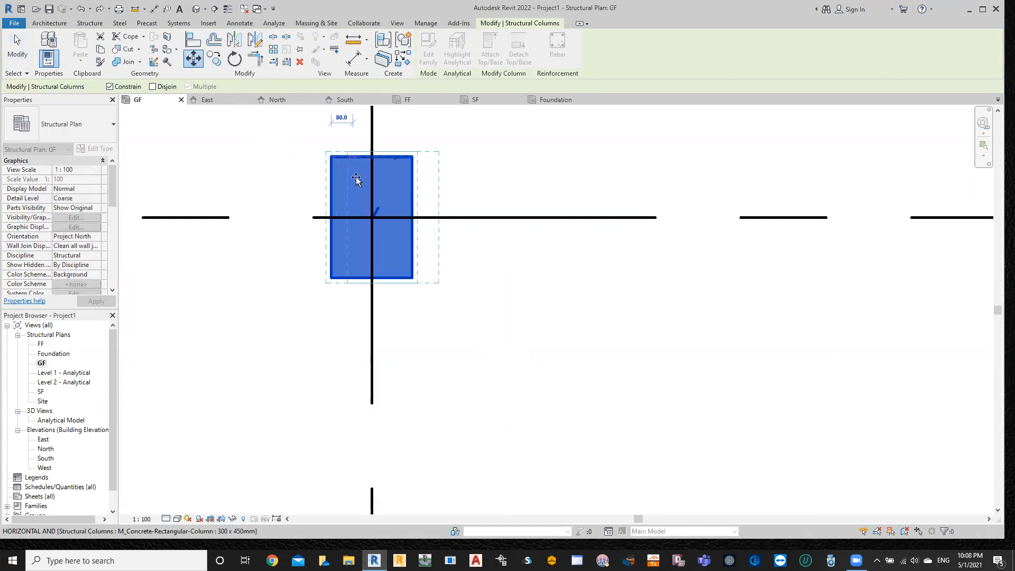
{"action": "left_click", "coordinate": [372, 222]}
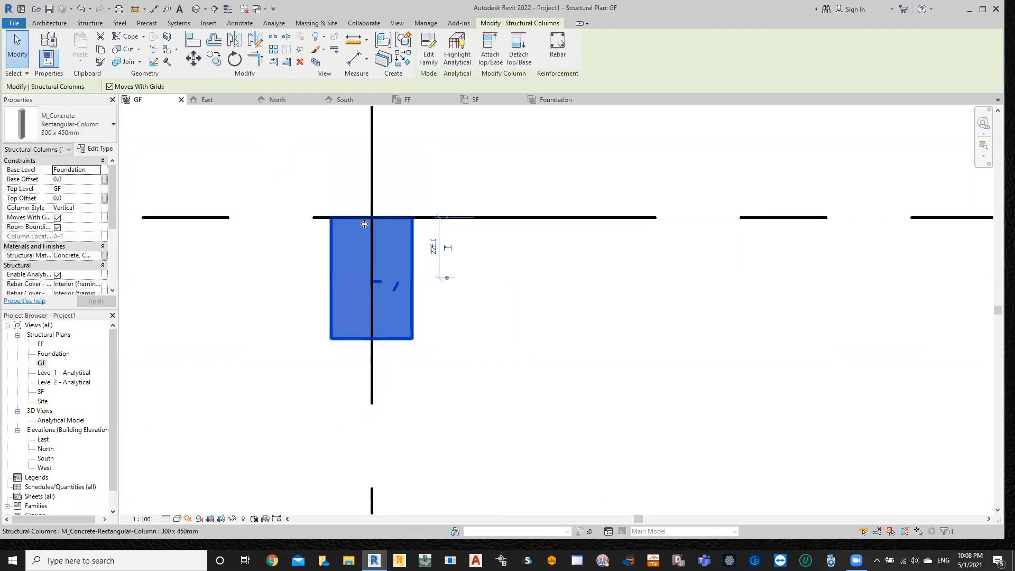
- Move the A/1 column right along grid A so its upper-left corner sits on the A/1 intersection, and deselect it
{"action": "left_click", "coordinate": [194, 58]}
{"action": "left_click", "coordinate": [332, 218]}
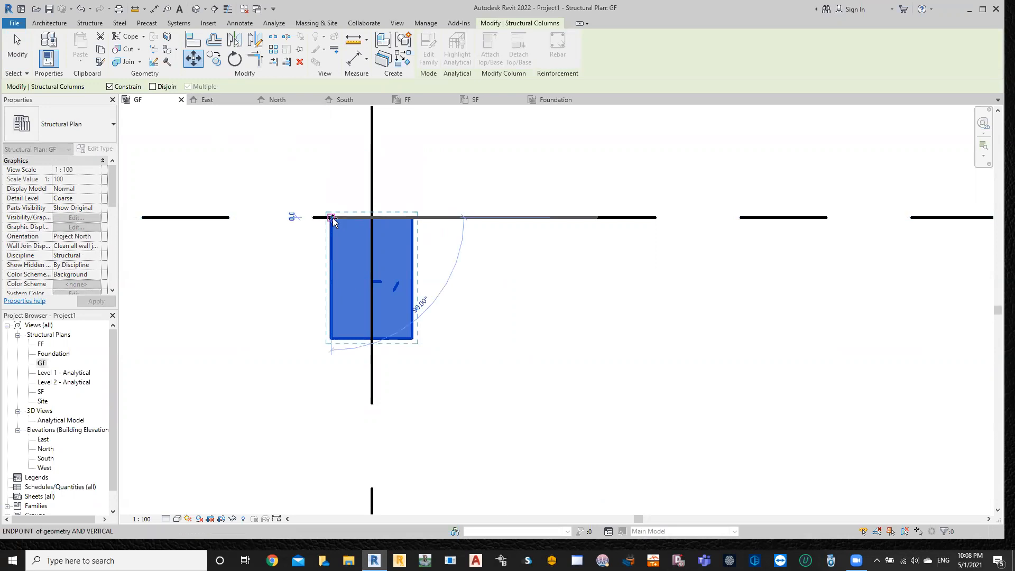
{"action": "left_click", "coordinate": [372, 222]}
{"action": "left_click", "coordinate": [523, 311]}
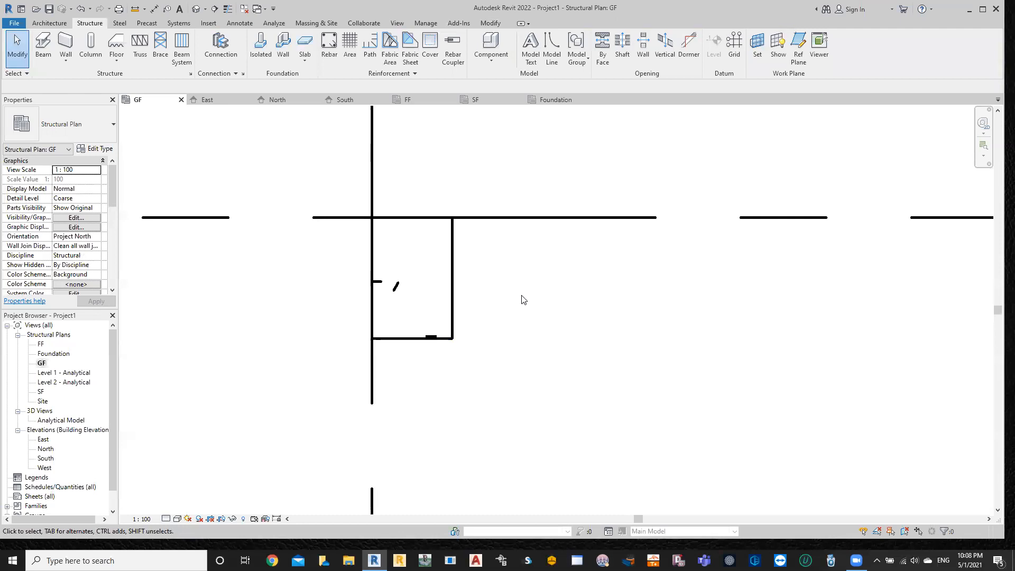
- Move the column at A/2 down 150 mm so the midpoint of its upper long edge sits on the grid intersection
{"action": "scroll", "coordinate": [650, 386], "scroll_direction": "down", "scroll_amount": 4}
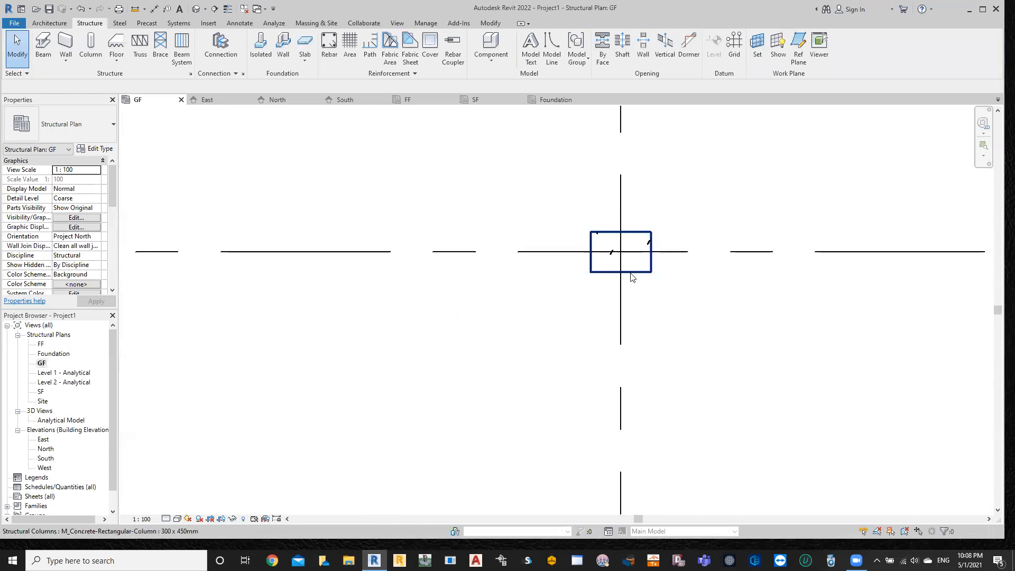
{"action": "scroll", "coordinate": [623, 198], "scroll_direction": "up", "scroll_amount": 4}
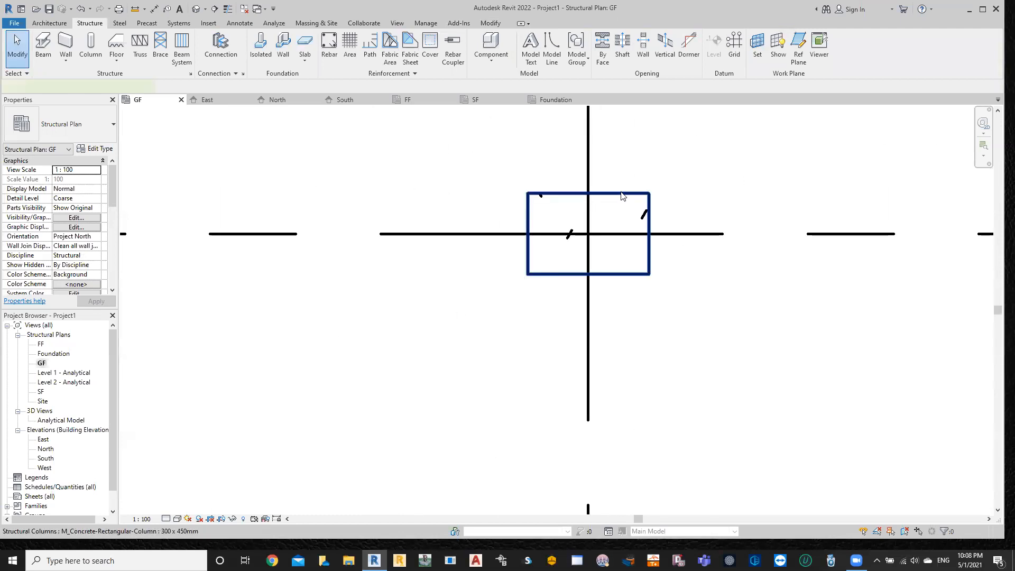
{"action": "left_click", "coordinate": [622, 195]}
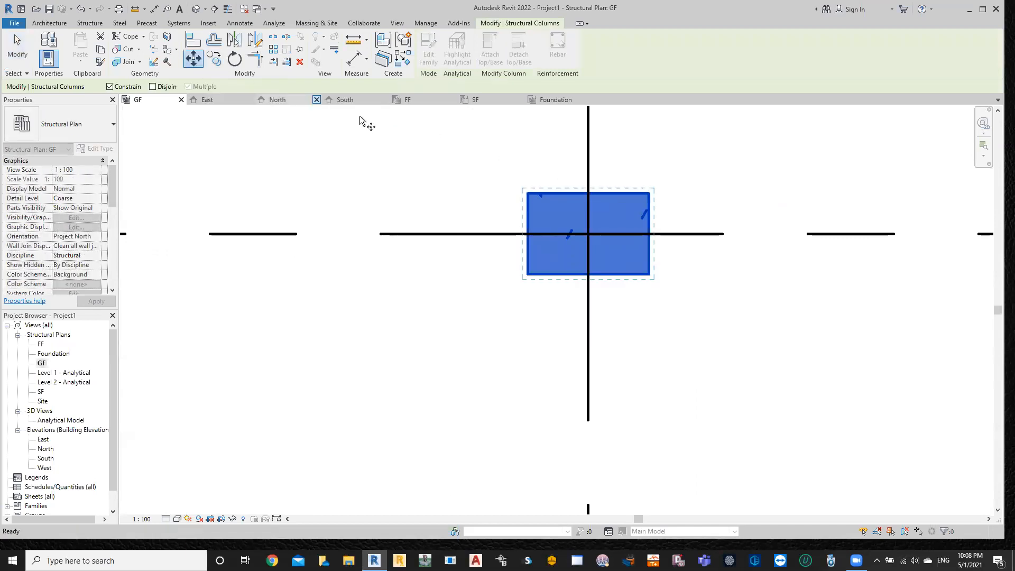
{"action": "left_click", "coordinate": [588, 193]}
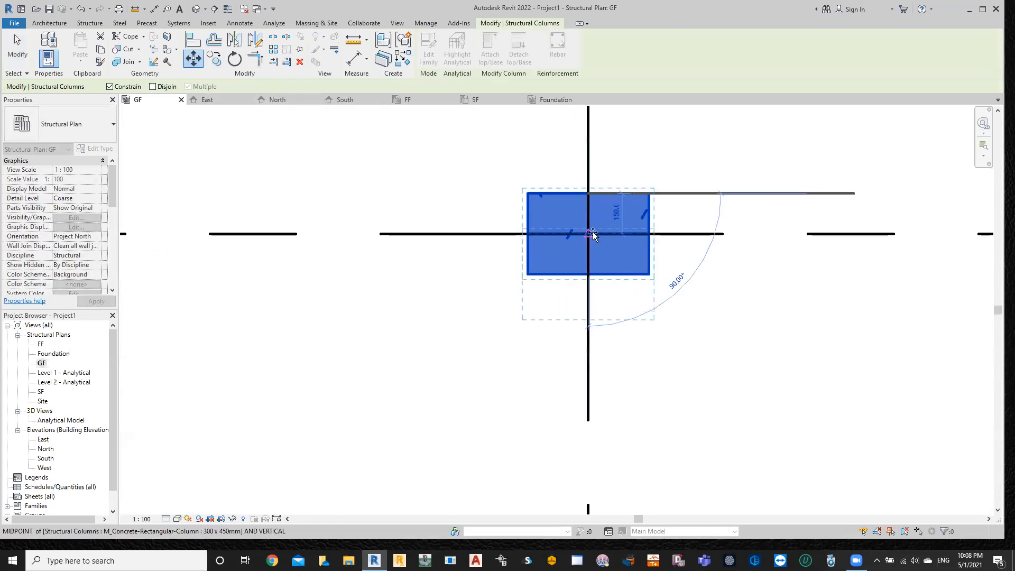
{"action": "left_click", "coordinate": [593, 234]}
{"action": "key", "text": "Escape"}
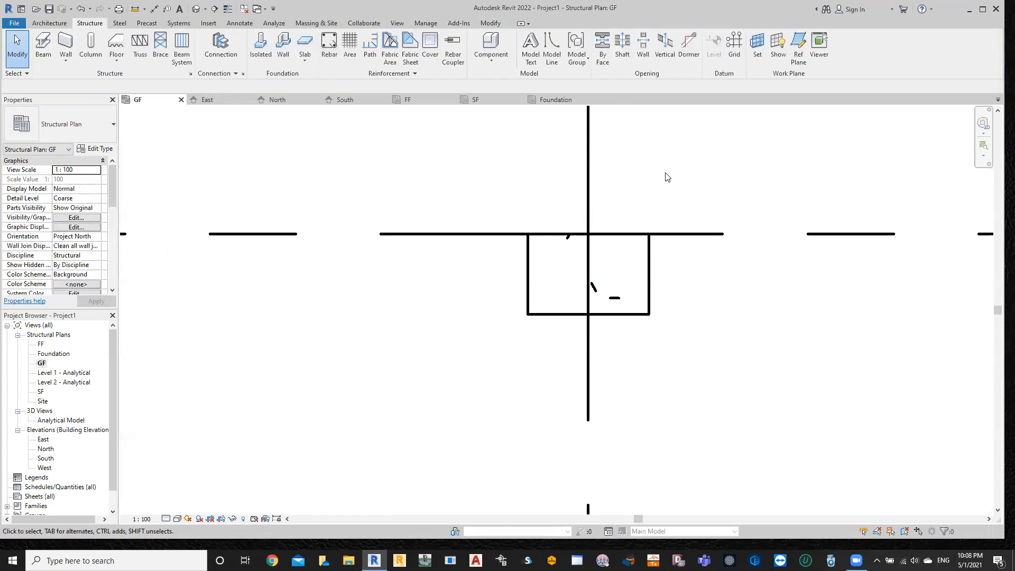
- Select all instances of the 300 x 450mm concrete rectangular column in the entire project and delete them
{"action": "scroll", "coordinate": [666, 177], "scroll_direction": "down", "scroll_amount": 6}
{"action": "scroll", "coordinate": [505, 274], "scroll_direction": "down", "scroll_amount": 8}
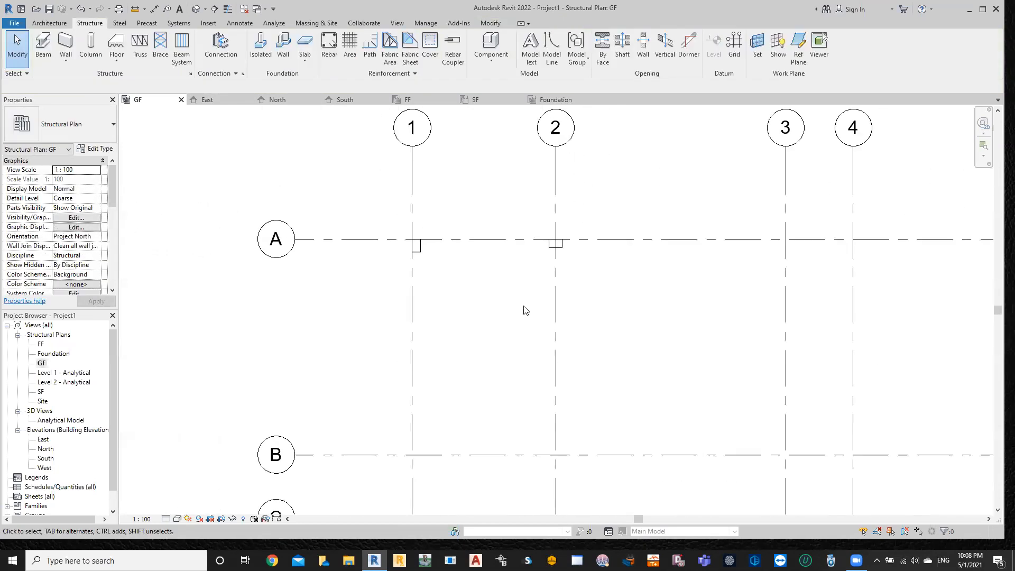
{"action": "scroll", "coordinate": [582, 354], "scroll_direction": "down", "scroll_amount": 2}
{"action": "middle_click_drag", "start_coordinate": [582, 358], "coordinate": [528, 289]}
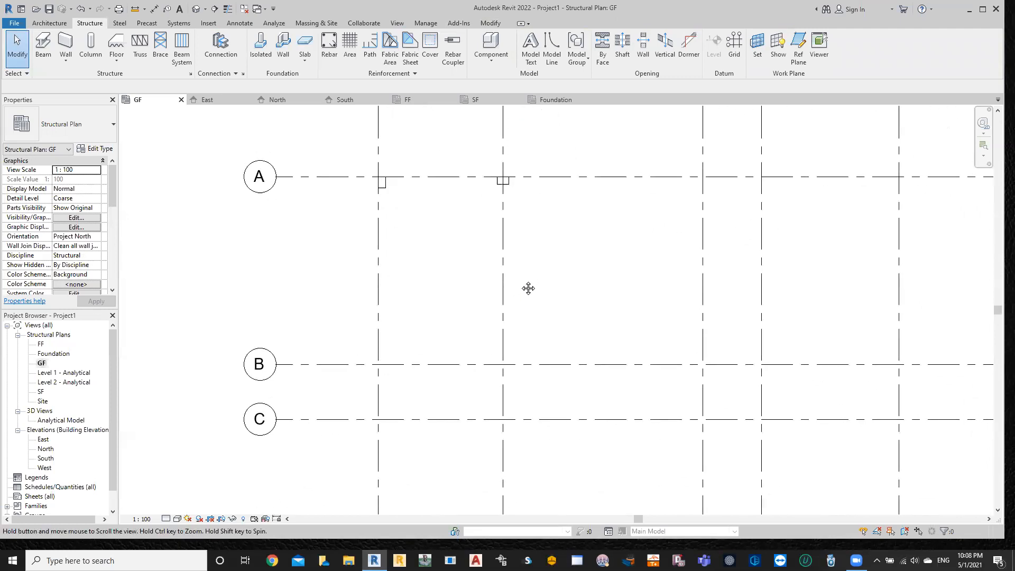
{"action": "middle_click_drag", "start_coordinate": [528, 294], "coordinate": [527, 295]}
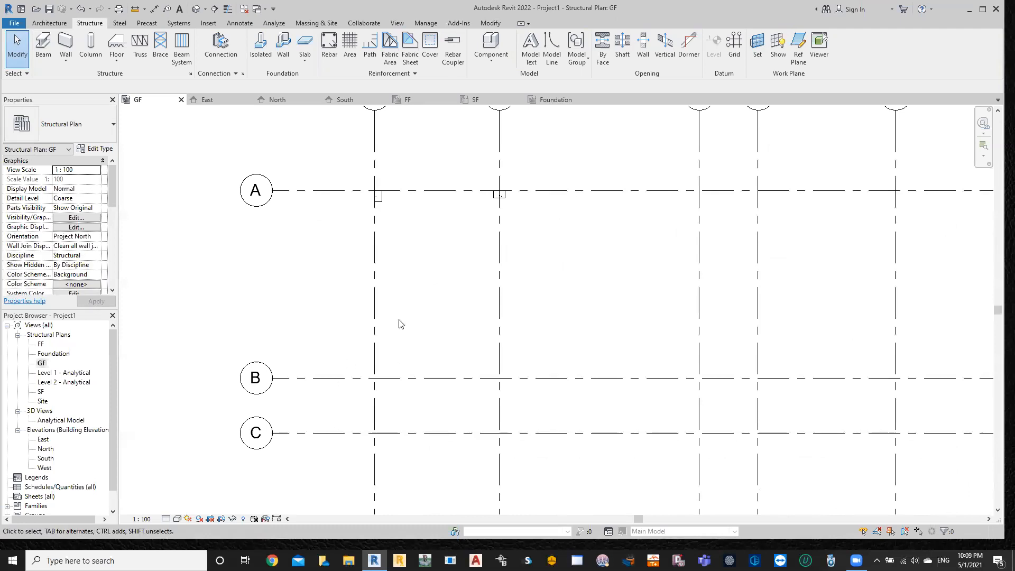
{"action": "scroll", "coordinate": [382, 195], "scroll_direction": "up", "scroll_amount": 5}
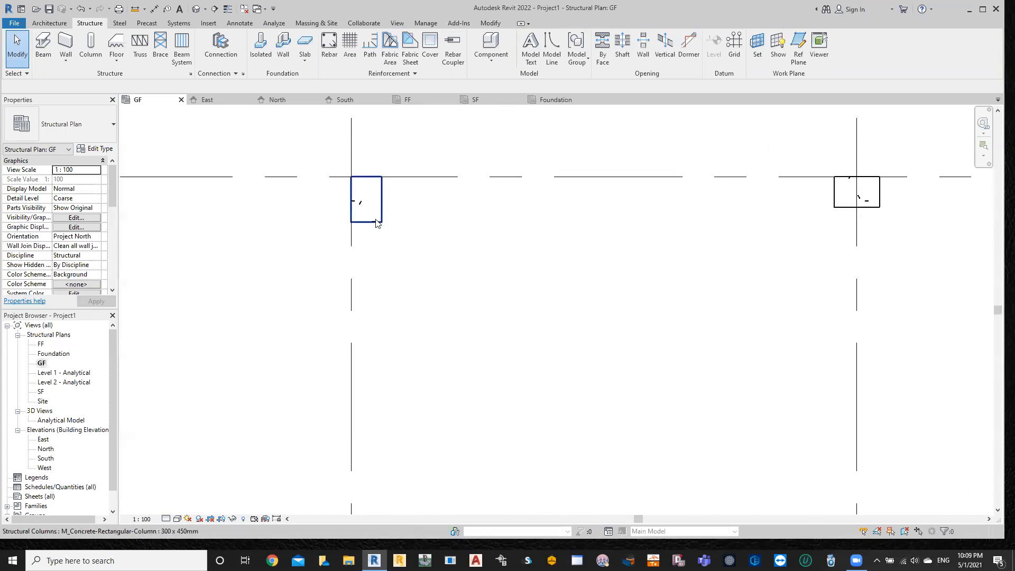
{"action": "left_click", "coordinate": [377, 223]}
{"action": "right_click", "coordinate": [377, 221]}
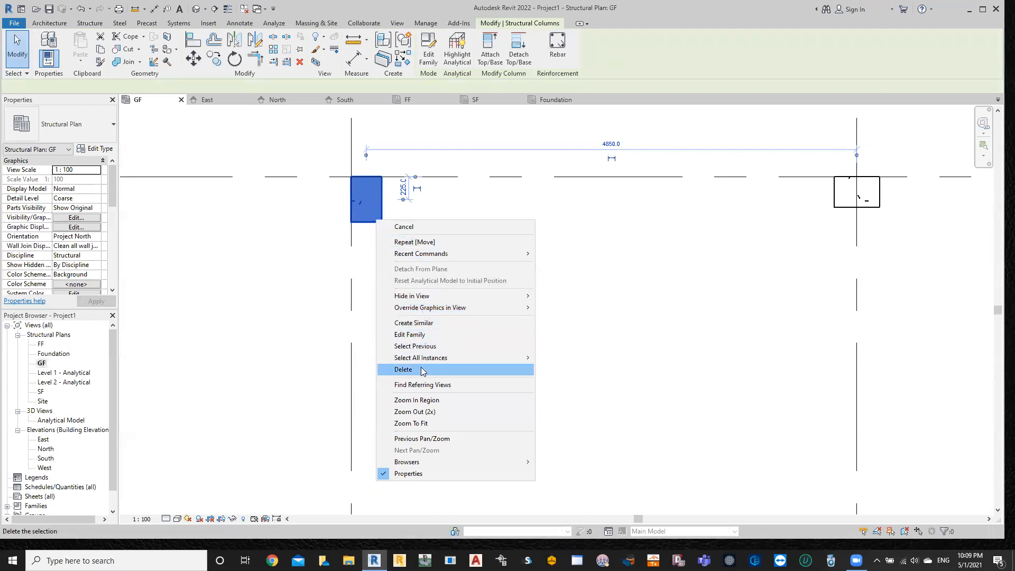
{"action": "mouse_move", "coordinate": [429, 360]}
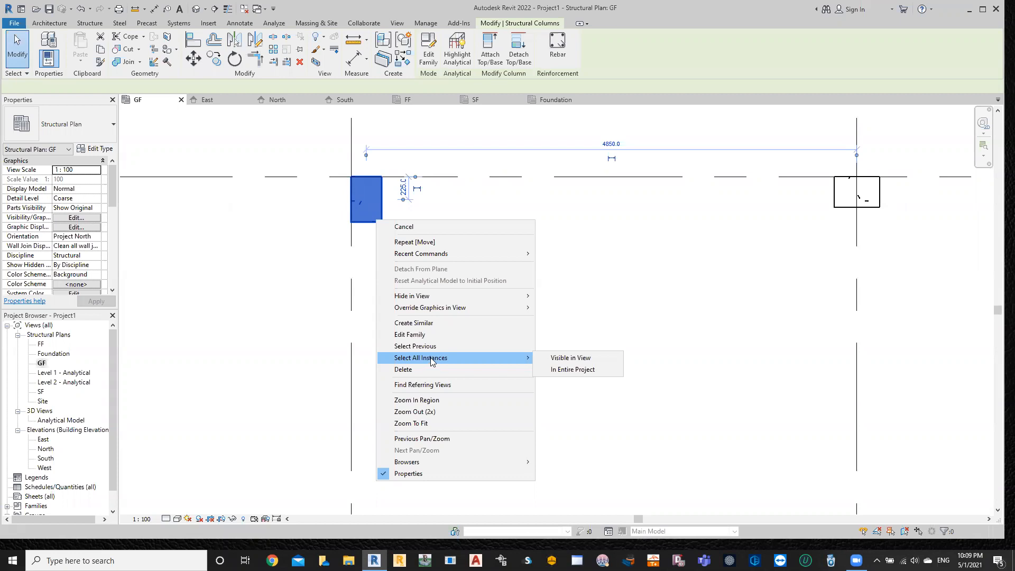
{"action": "left_click", "coordinate": [689, 235]}
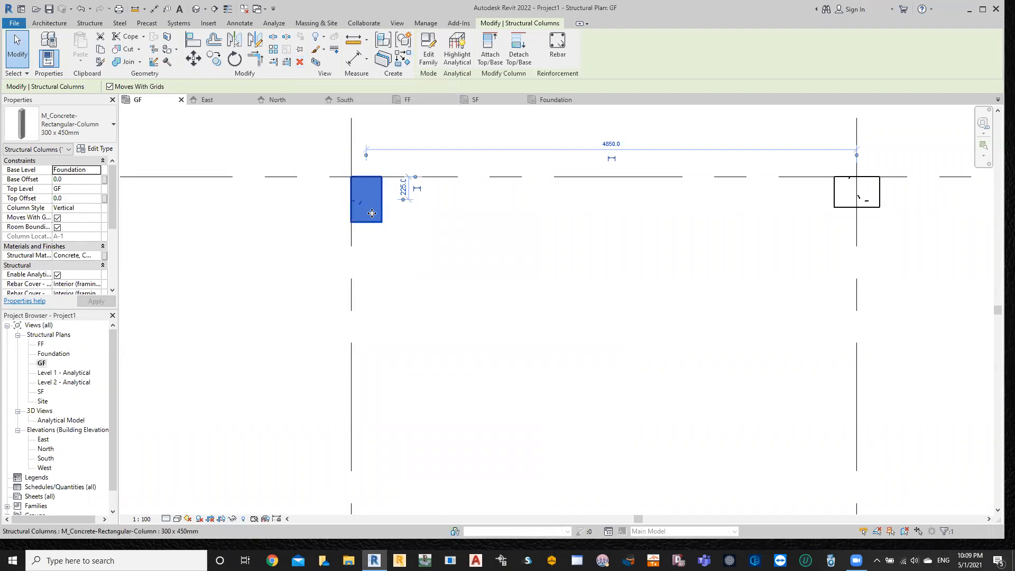
{"action": "right_click", "coordinate": [369, 206]}
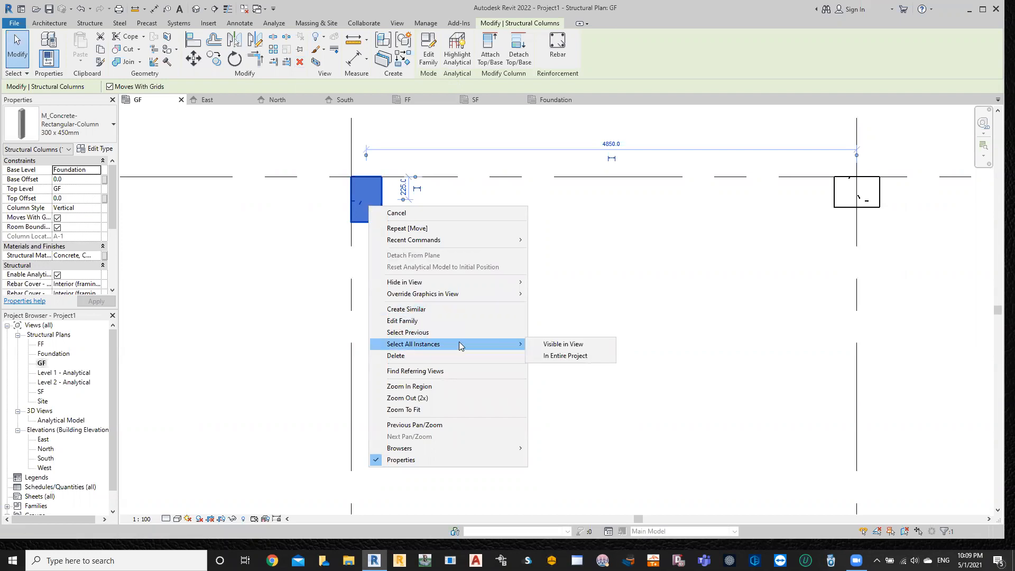
{"action": "left_click", "coordinate": [553, 359]}
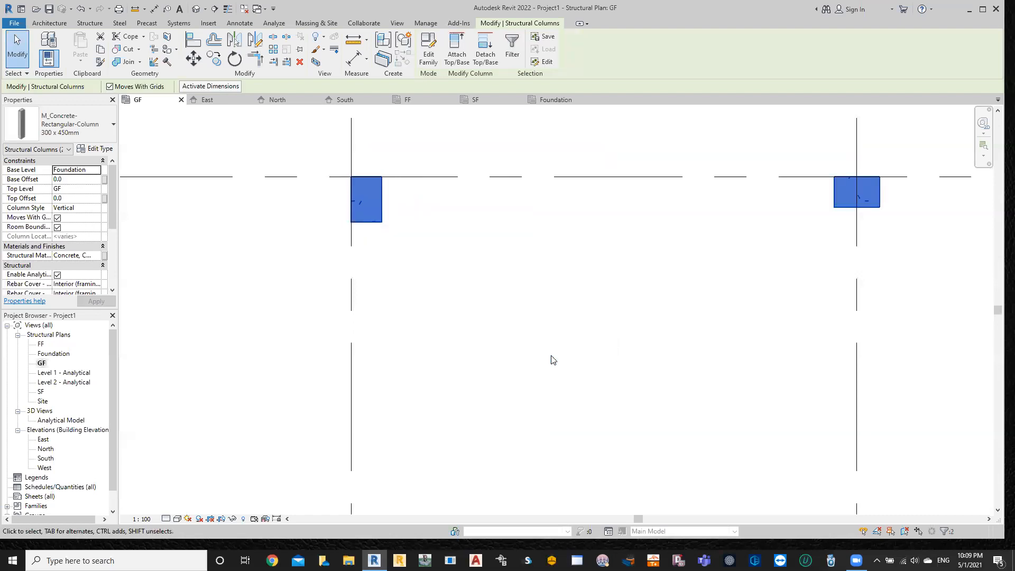
{"action": "right_click", "coordinate": [365, 195]}
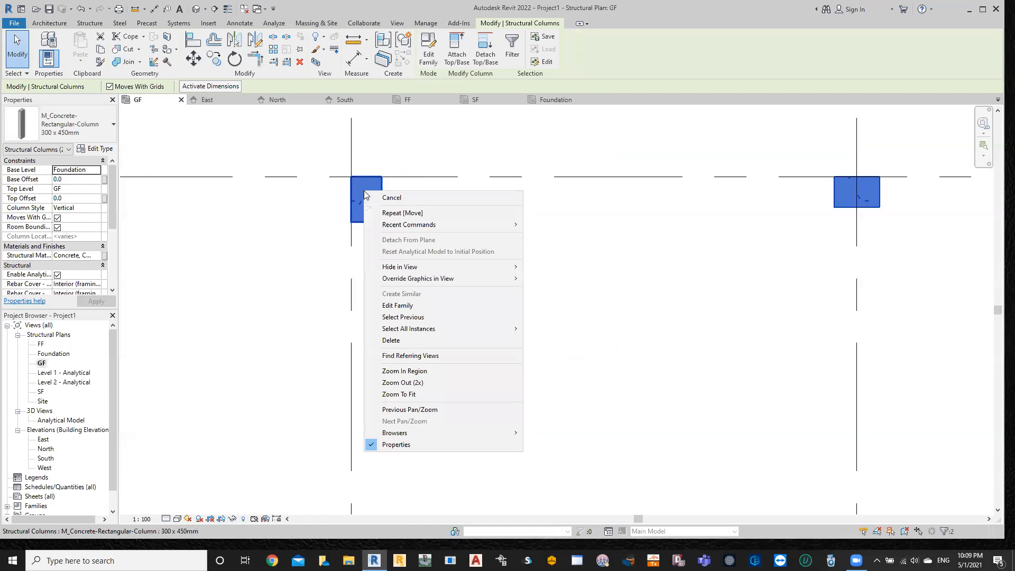
{"action": "mouse_move", "coordinate": [422, 330]}
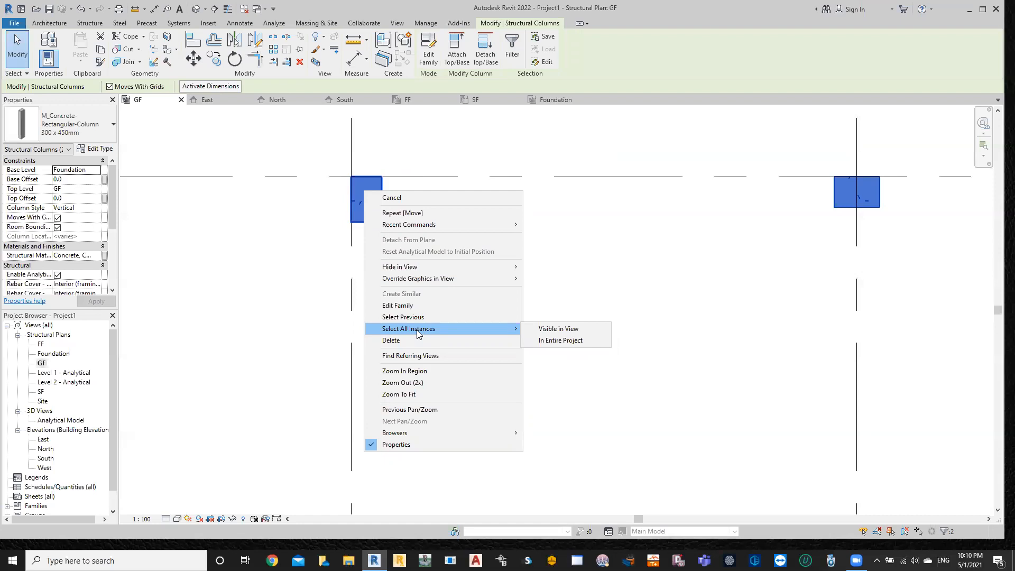
{"action": "left_click", "coordinate": [542, 340]}
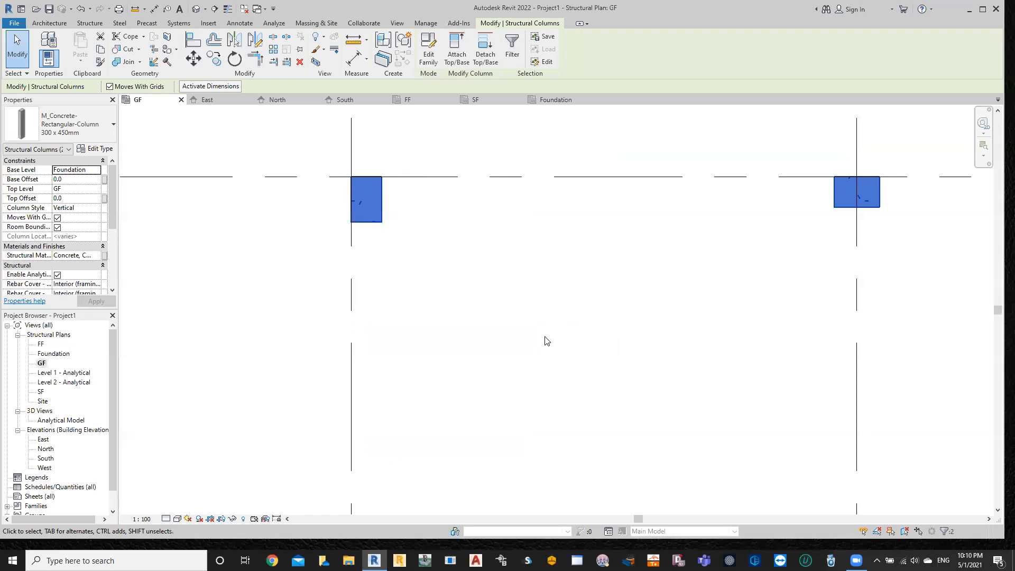
{"action": "key", "text": "Escape"}
- Place vertical 300 x 450mm concrete columns at all intersections of grids 1–8 with grids A–G using At Grids, excluding grid H
{"action": "scroll", "coordinate": [547, 341], "scroll_direction": "down", "scroll_amount": 6}
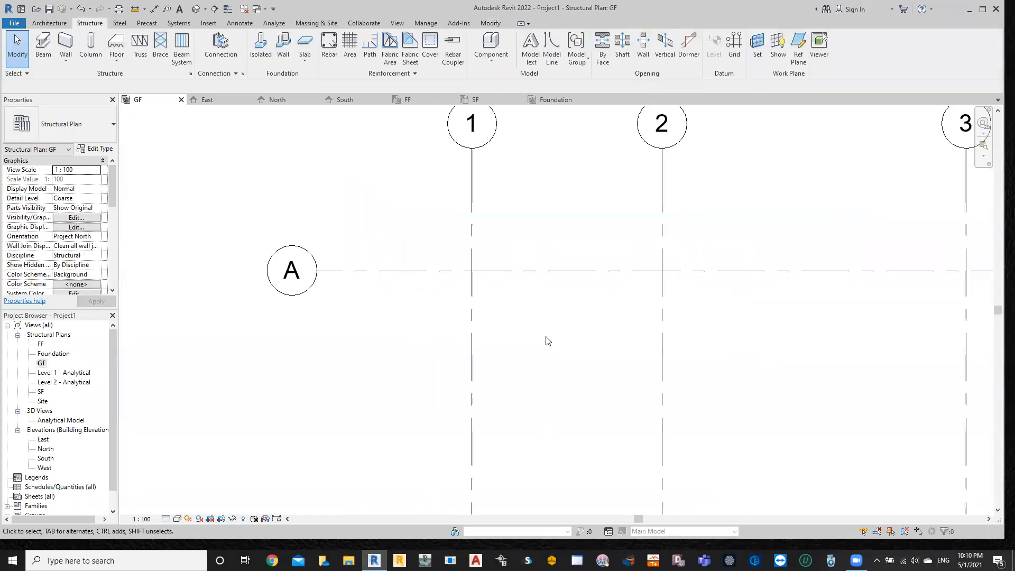
{"action": "middle_click_drag", "start_coordinate": [545, 342], "coordinate": [426, 233]}
{"action": "scroll", "coordinate": [426, 233], "scroll_direction": "down", "scroll_amount": 3}
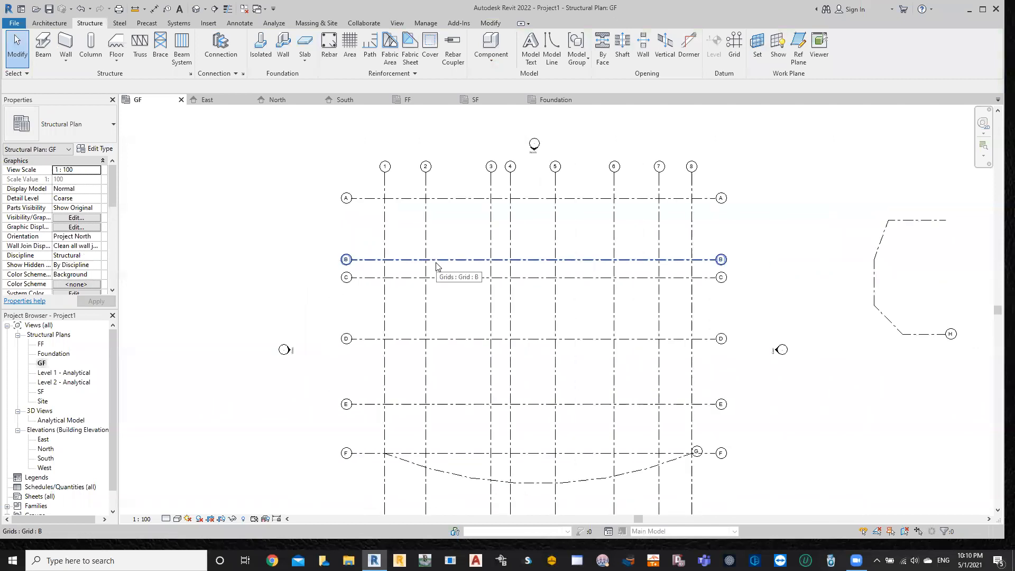
{"action": "left_click", "coordinate": [91, 45]}
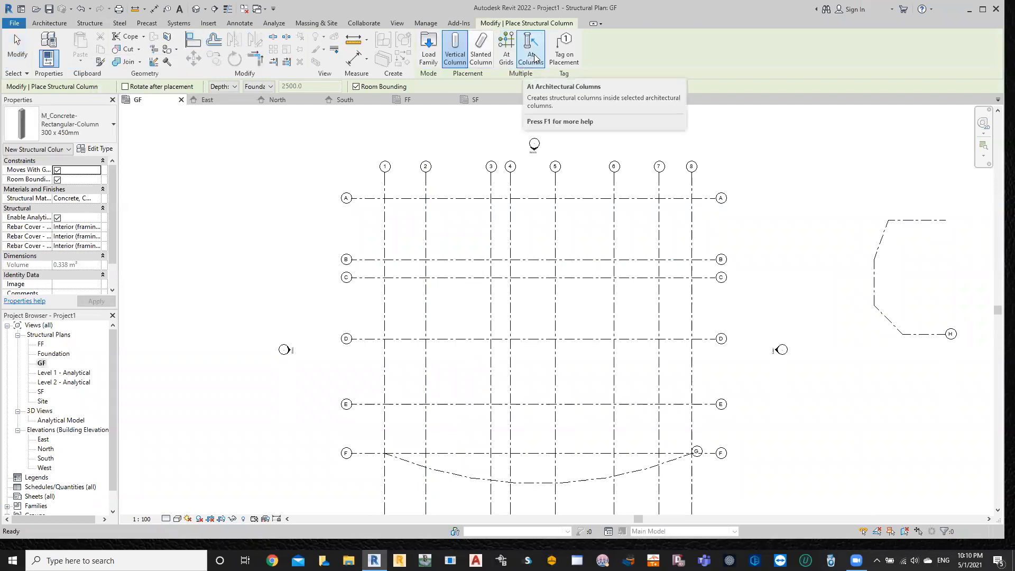
{"action": "left_click", "coordinate": [507, 52]}
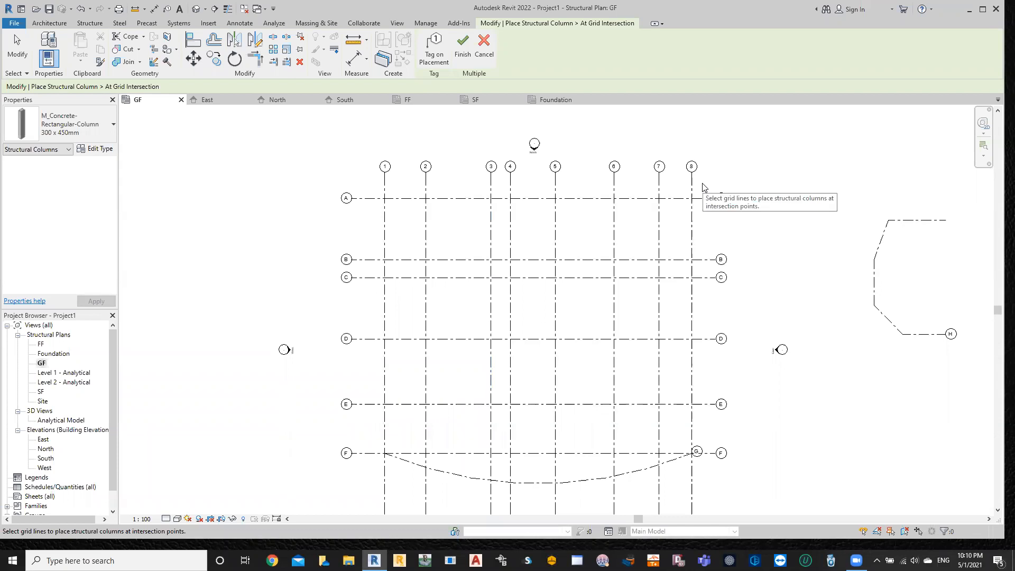
{"action": "left_click_drag", "start_coordinate": [703, 184], "coordinate": [362, 495]}
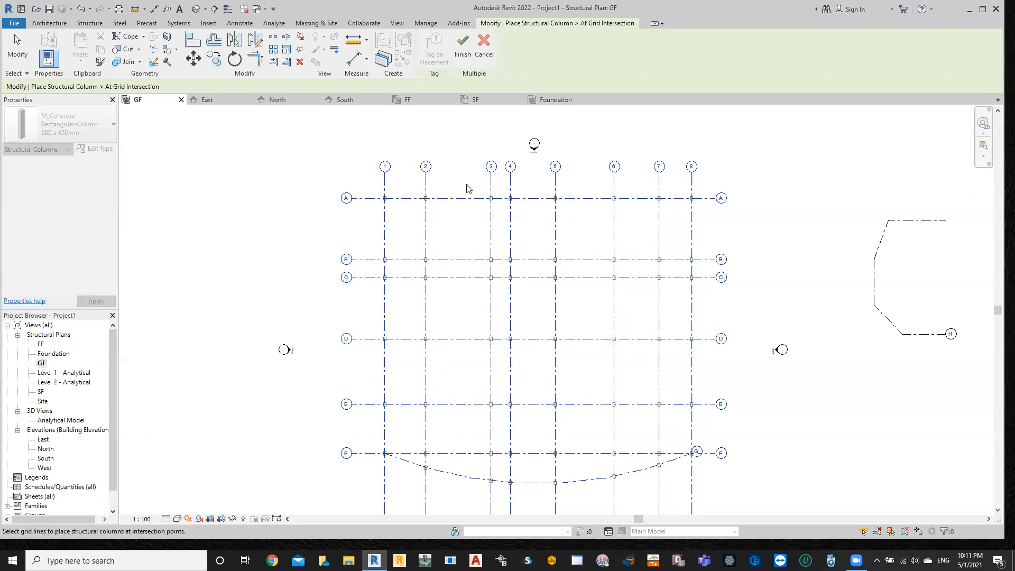
{"action": "left_click", "coordinate": [468, 52]}
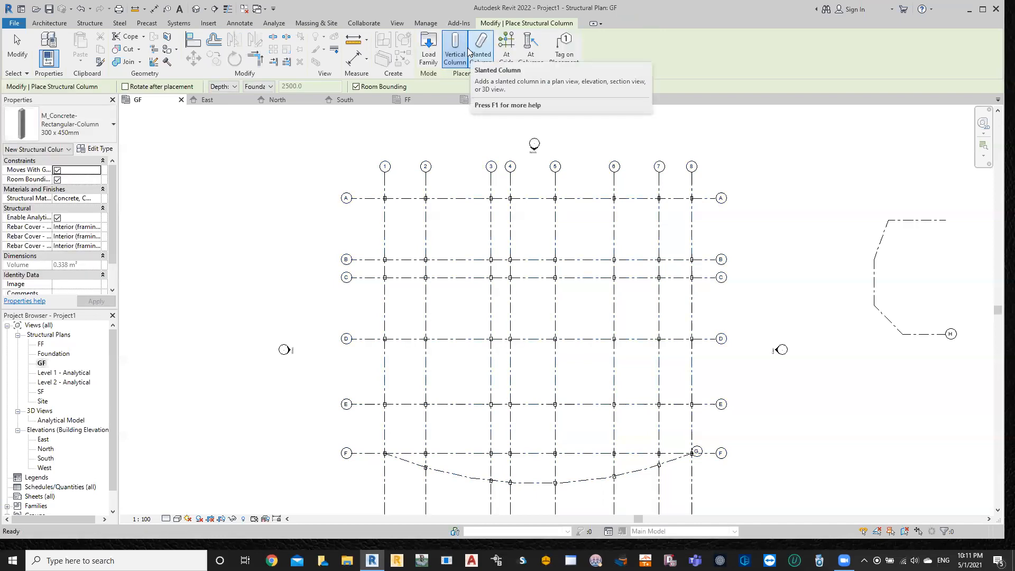
{"action": "key", "text": "Escape"}
{"action": "key", "text": "Escape"}
- Delete the four columns at grid intersections B/3, B/4, C/3 and C/4
{"action": "scroll", "coordinate": [493, 215], "scroll_direction": "up", "scroll_amount": 2}
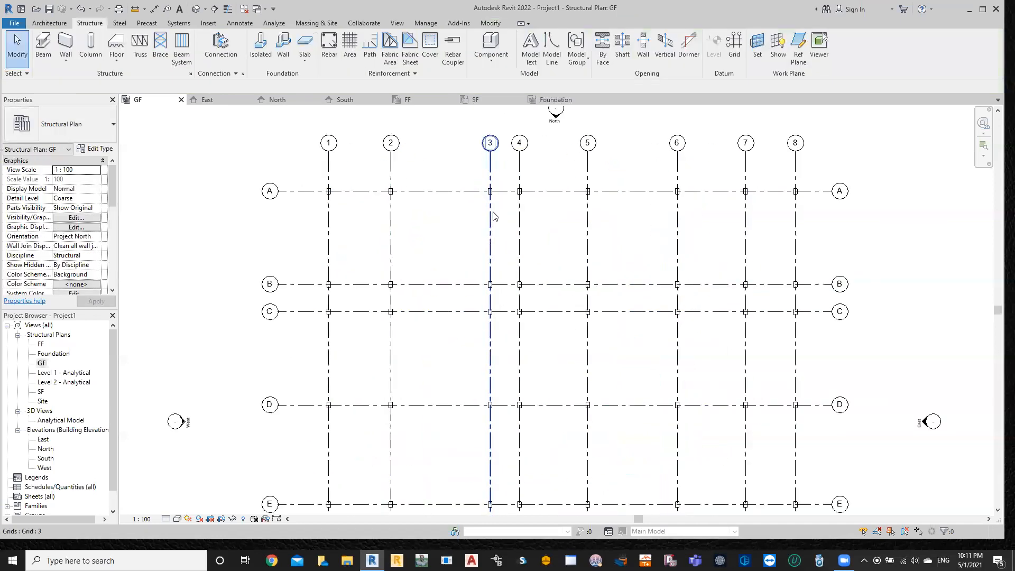
{"action": "scroll", "coordinate": [462, 174], "scroll_direction": "up", "scroll_amount": 4}
{"action": "scroll", "coordinate": [636, 188], "scroll_direction": "down", "scroll_amount": 3}
{"action": "scroll", "coordinate": [655, 204], "scroll_direction": "down", "scroll_amount": 2}
{"action": "middle_click_drag", "start_coordinate": [642, 315], "coordinate": [544, 247]}
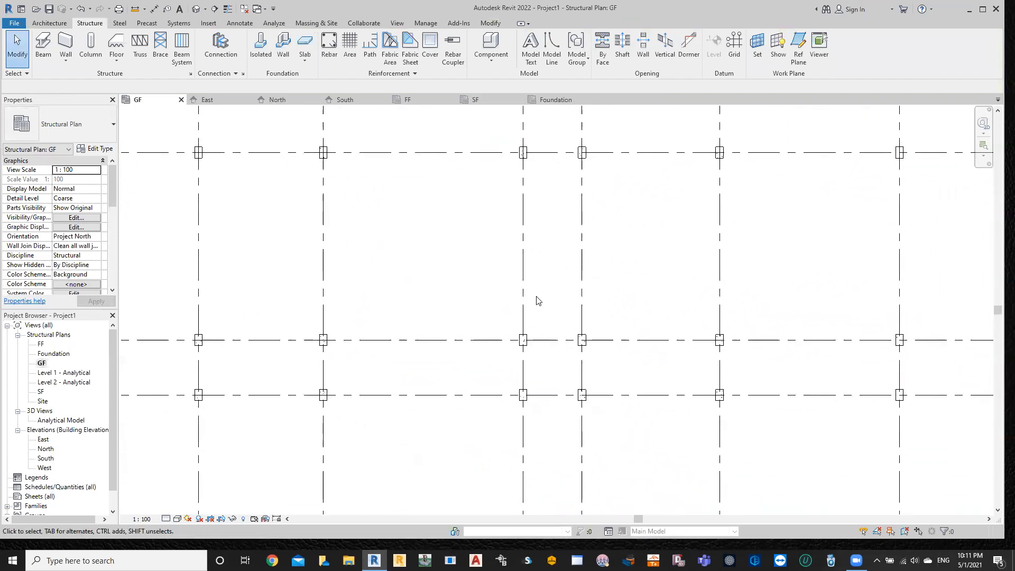
{"action": "left_click", "coordinate": [525, 343]}
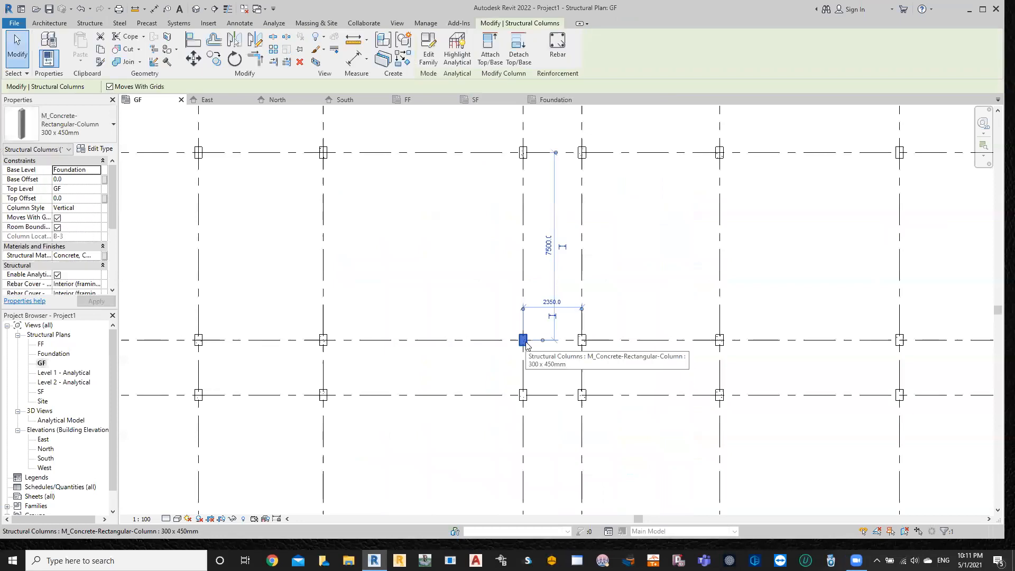
{"action": "left_click", "coordinate": [581, 343], "text": "ctrl"}
{"action": "left_click", "coordinate": [523, 396], "text": "ctrl"}
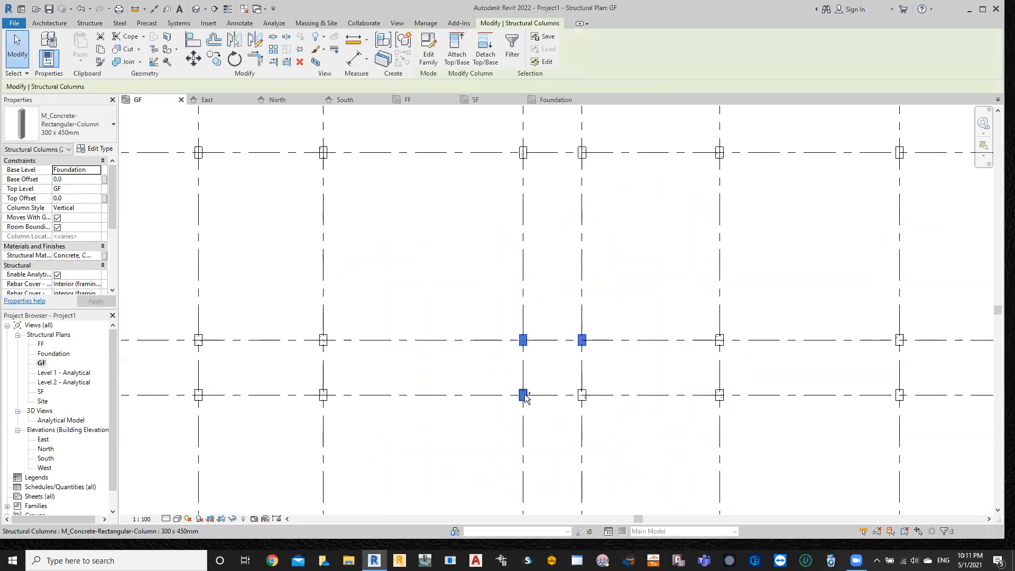
{"action": "left_click", "coordinate": [581, 396], "text": "ctrl"}
{"action": "key", "text": "Delete"}
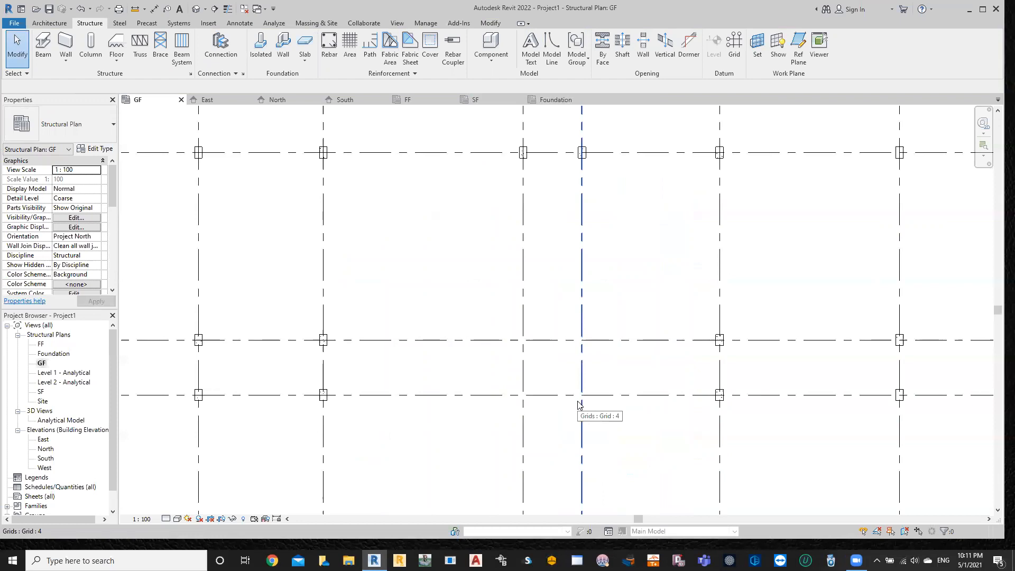
- Rotate the column at A/3 by 90 degrees about its centre so its long side lies along grid A
{"action": "scroll", "coordinate": [525, 148], "scroll_direction": "up", "scroll_amount": 4}
{"action": "left_click", "coordinate": [507, 178]}
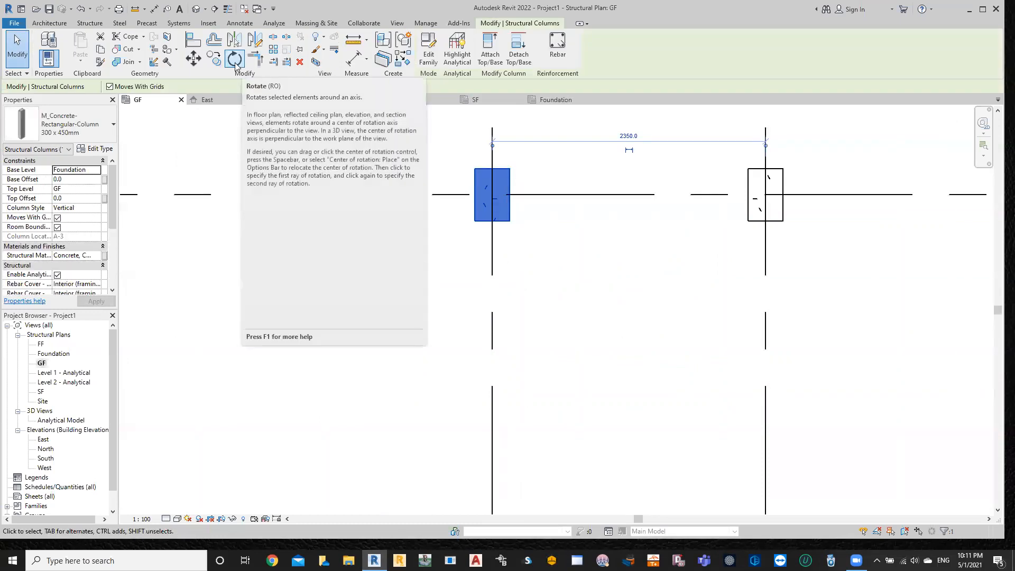
{"action": "left_click", "coordinate": [239, 63]}
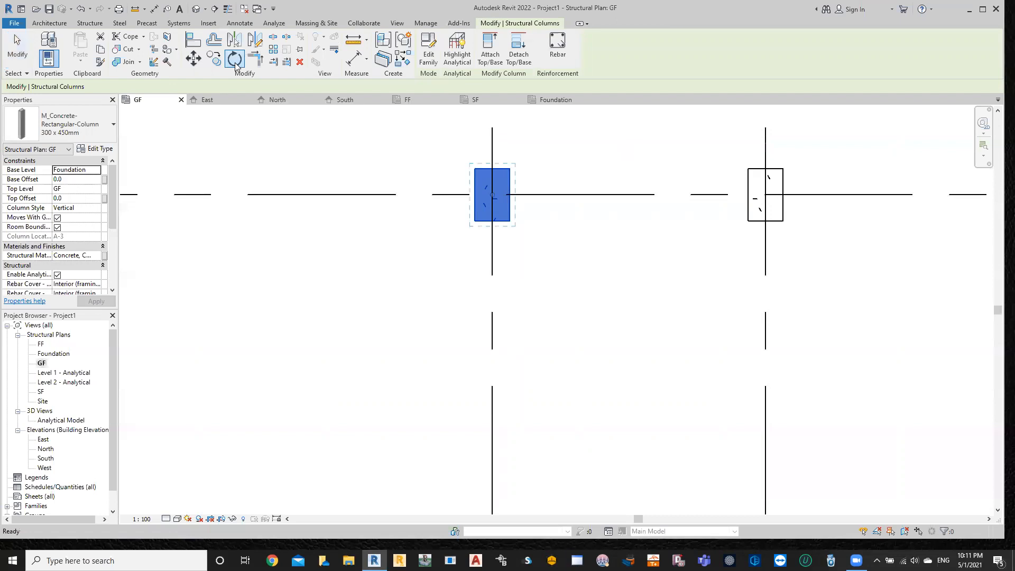
{"action": "left_click", "coordinate": [493, 135]}
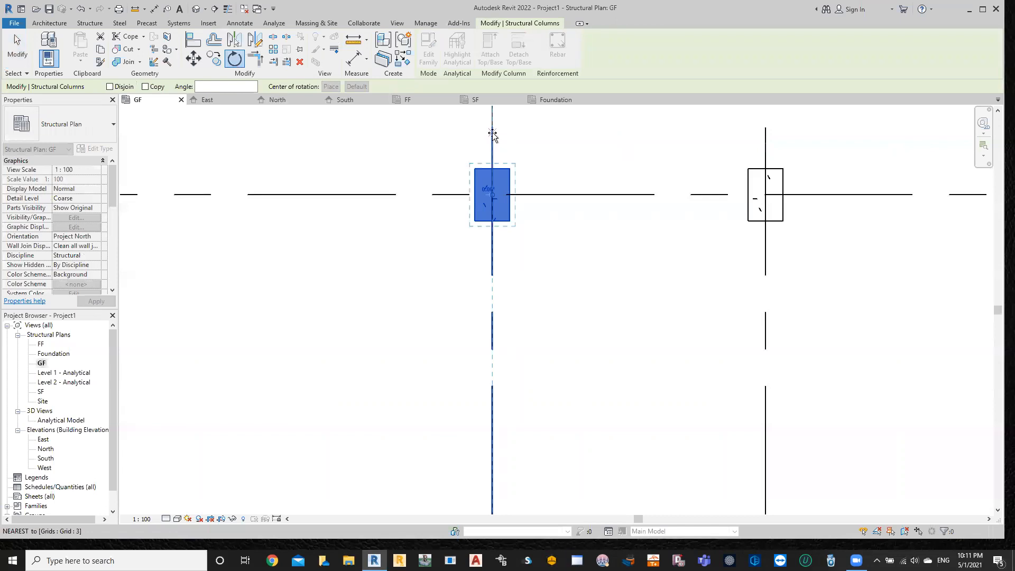
{"action": "left_click", "coordinate": [577, 195]}
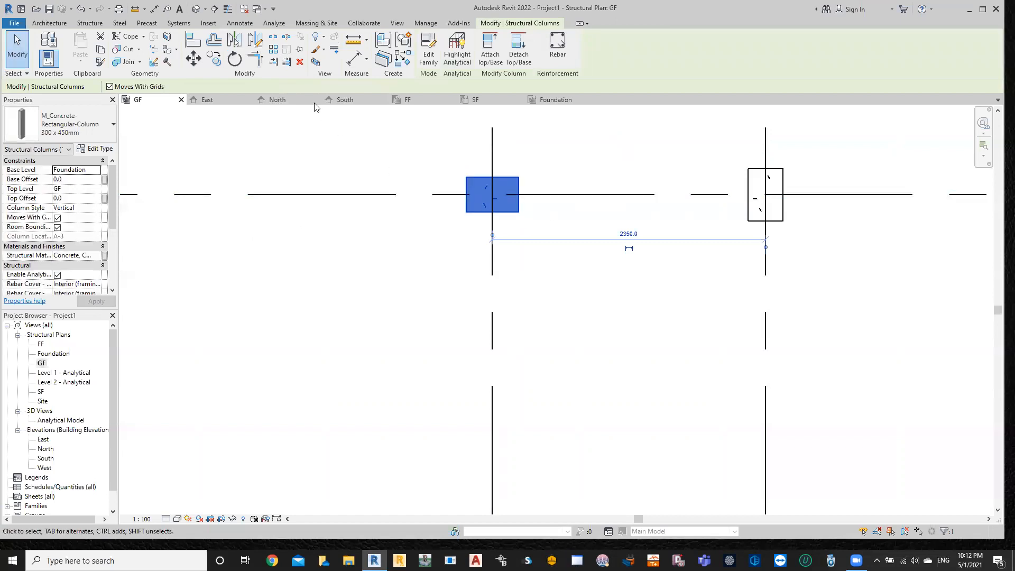
- Rotate the A/3 column back so its long side lies along grid 3, and deselect it
{"action": "left_click", "coordinate": [235, 59]}
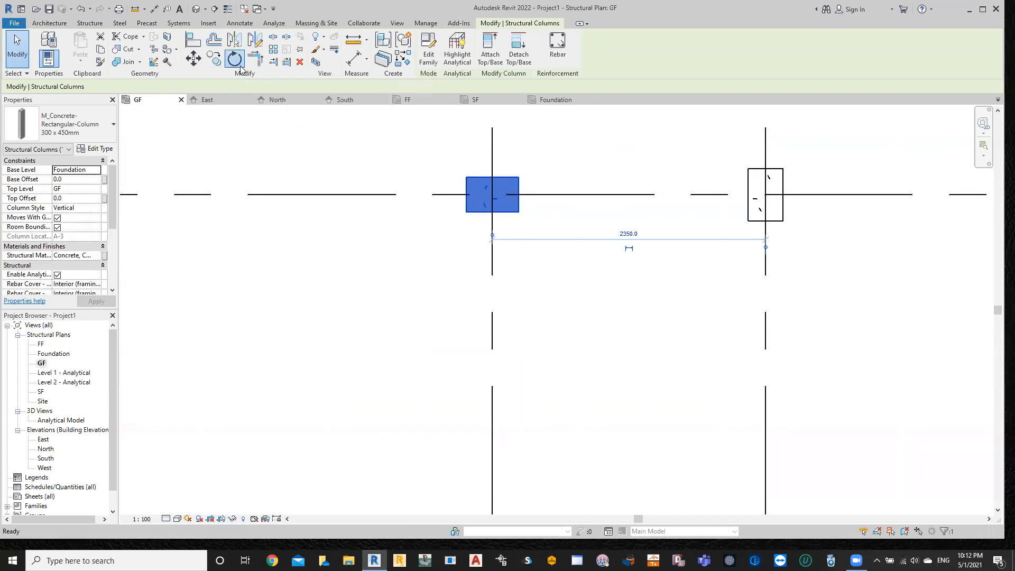
{"action": "left_click", "coordinate": [574, 195]}
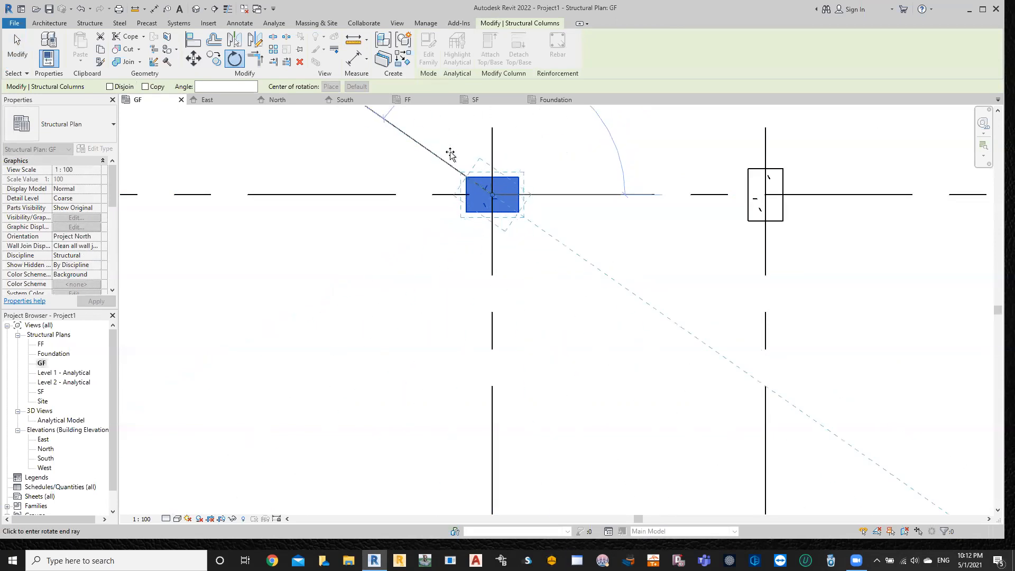
{"action": "left_click", "coordinate": [492, 168]}
{"action": "left_click", "coordinate": [593, 264]}
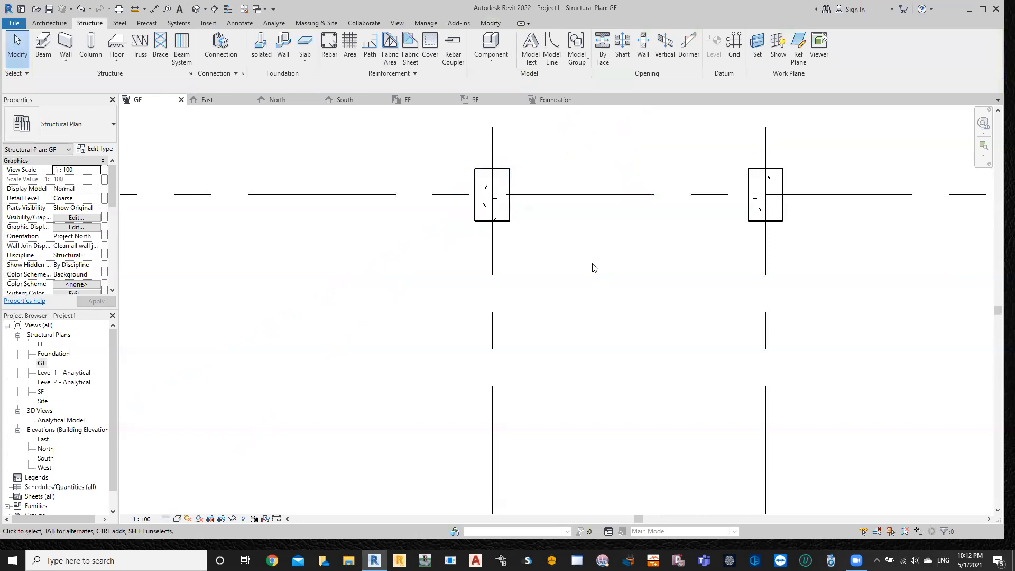
- Examine the column layout across the grids, including the columns along curved grid G
{"action": "scroll", "coordinate": [593, 268], "scroll_direction": "down", "scroll_amount": 5}
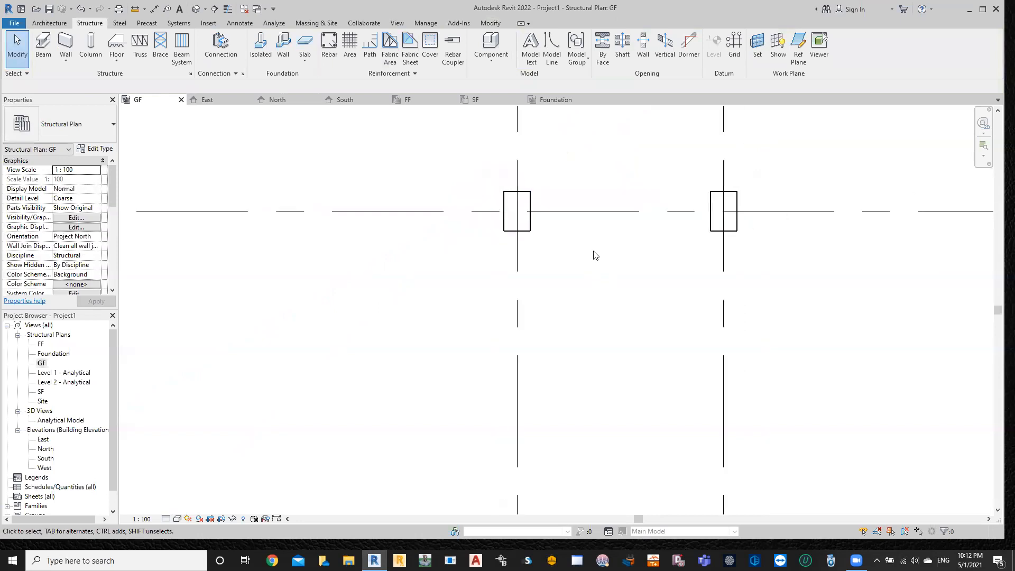
{"action": "middle_click_drag", "start_coordinate": [636, 428], "coordinate": [577, 267]}
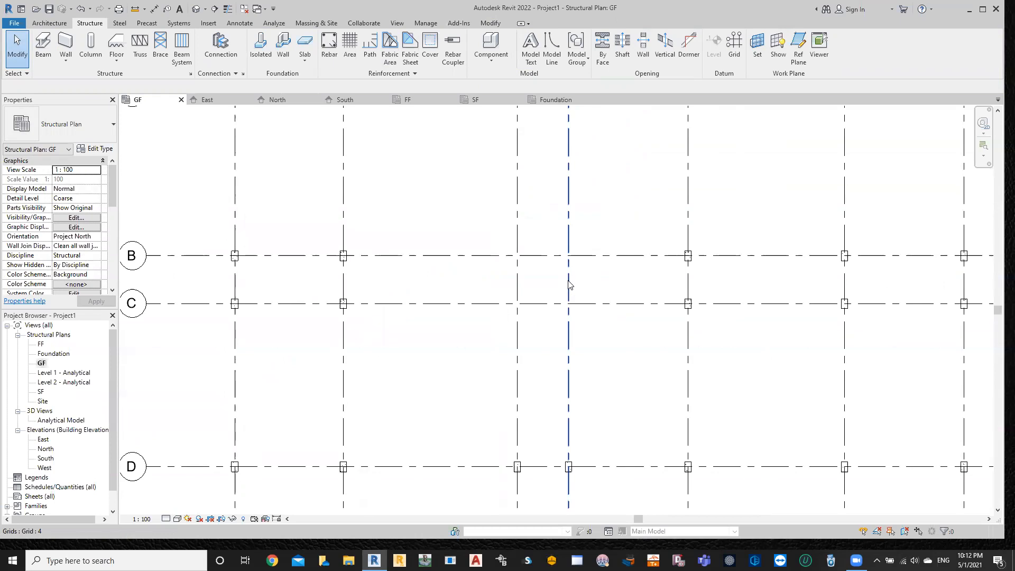
{"action": "scroll", "coordinate": [592, 295], "scroll_direction": "down", "scroll_amount": 5}
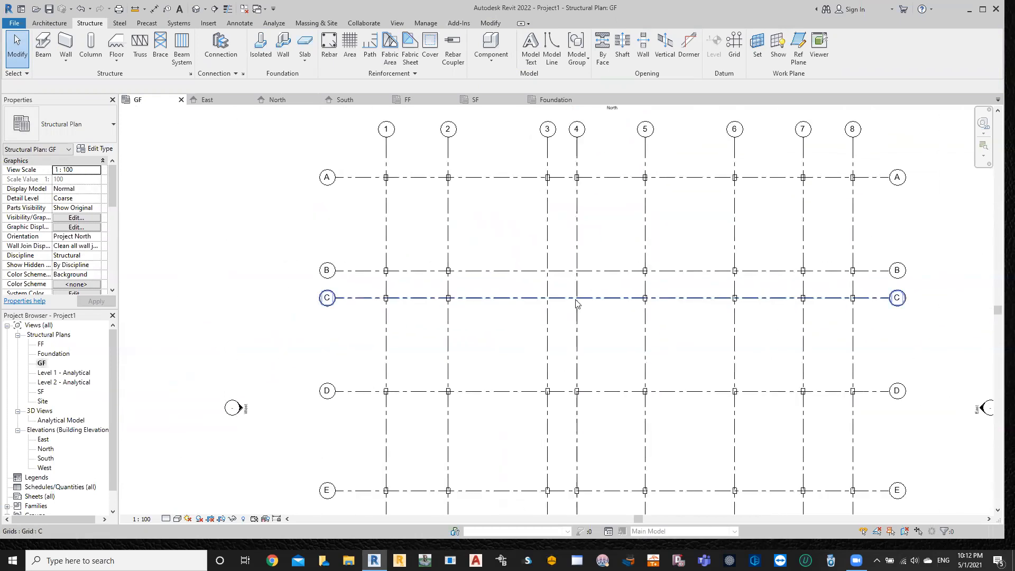
{"action": "middle_click_drag", "start_coordinate": [628, 424], "coordinate": [548, 206]}
{"action": "scroll", "coordinate": [509, 355], "scroll_direction": "up", "scroll_amount": 8}
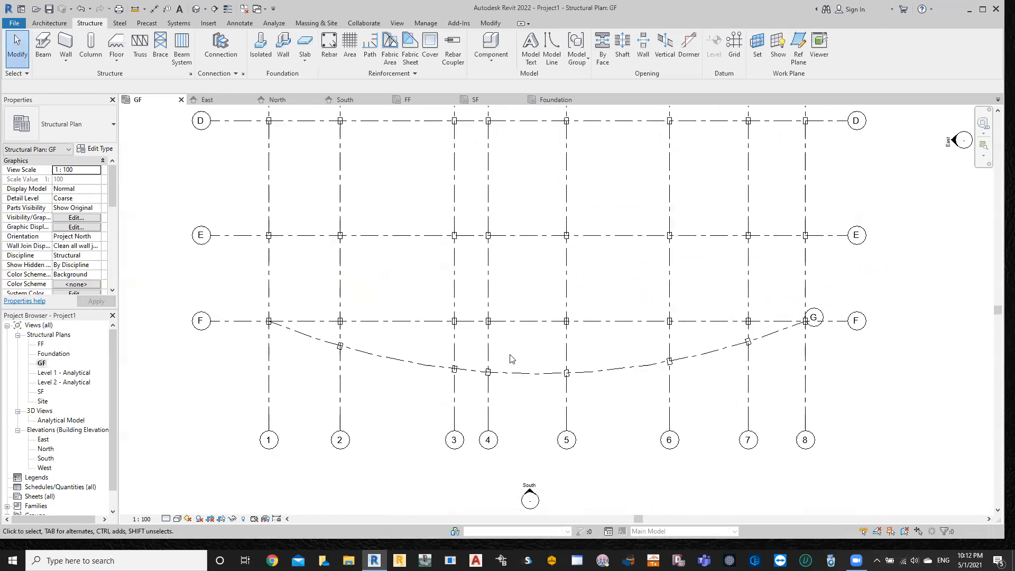
{"action": "scroll", "coordinate": [179, 332], "scroll_direction": "up", "scroll_amount": 3}
{"action": "scroll", "coordinate": [272, 290], "scroll_direction": "down", "scroll_amount": 6}
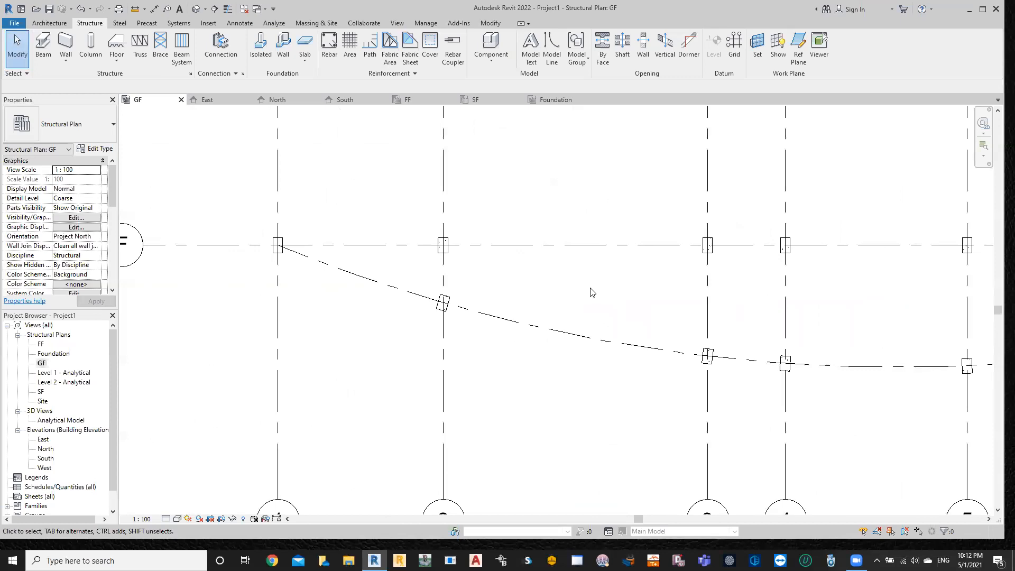
- Check the orientation of the column where grid 2 meets curved grid G, and review the whole column layout
{"action": "scroll", "coordinate": [593, 292], "scroll_direction": "up", "scroll_amount": 3}
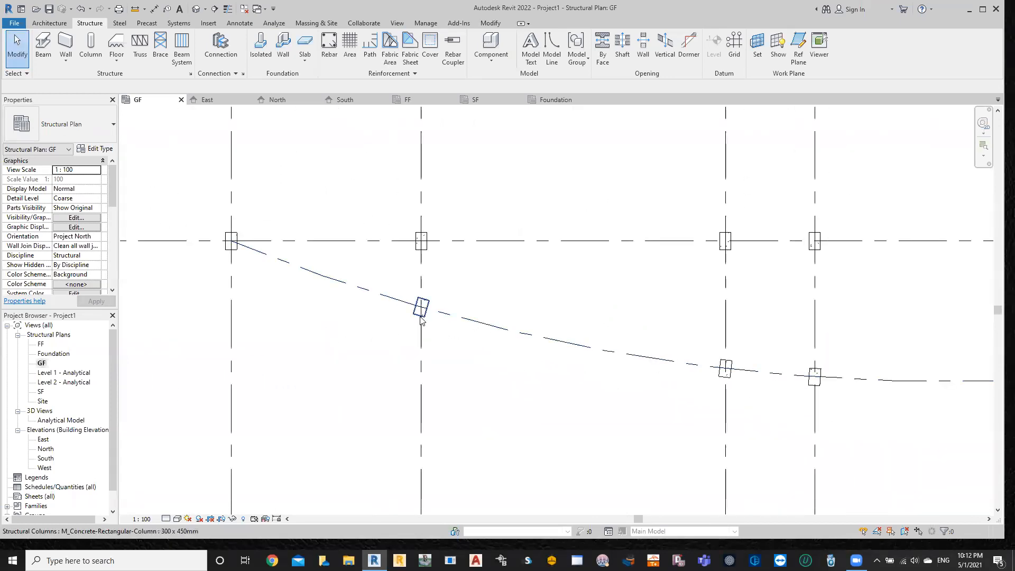
{"action": "scroll", "coordinate": [415, 304], "scroll_direction": "up", "scroll_amount": 4}
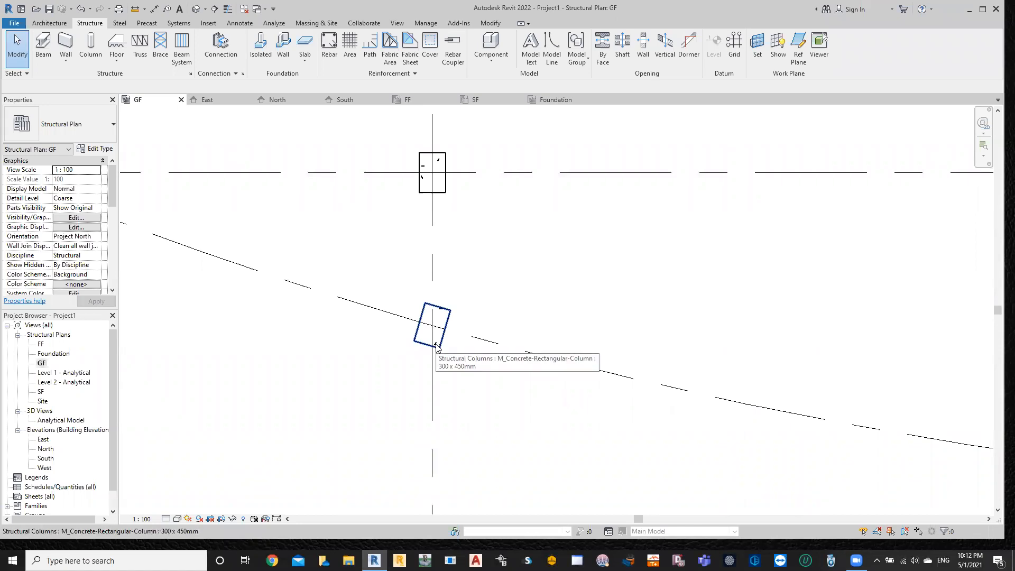
{"action": "scroll", "coordinate": [437, 347], "scroll_direction": "down", "scroll_amount": 8}
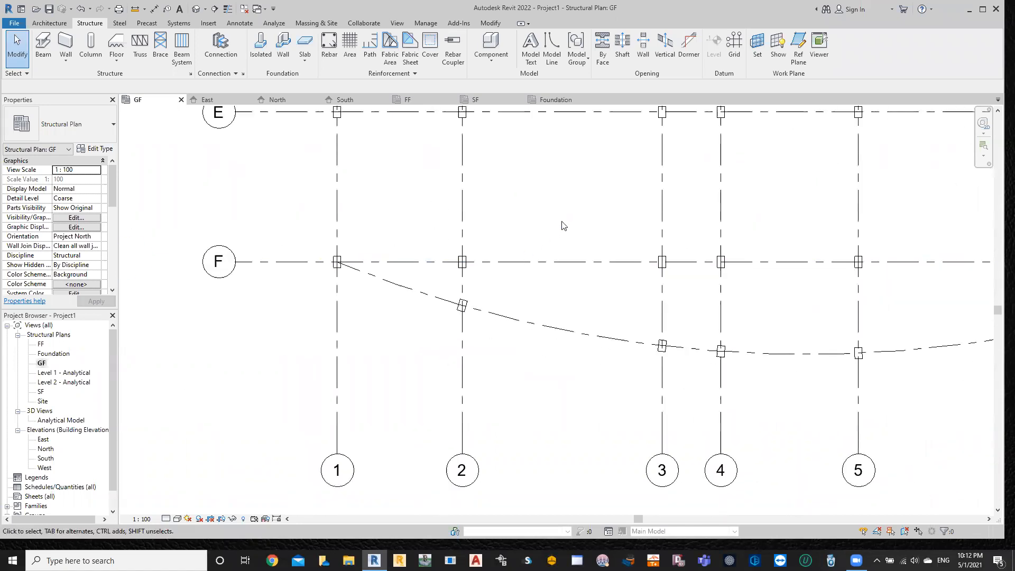
{"action": "middle_click_drag", "start_coordinate": [678, 184], "coordinate": [560, 319]}
{"action": "scroll", "coordinate": [569, 244], "scroll_direction": "down", "scroll_amount": 1}
{"action": "middle_click_drag", "start_coordinate": [573, 247], "coordinate": [551, 318]}
{"action": "middle_click_drag", "start_coordinate": [546, 234], "coordinate": [534, 274]}
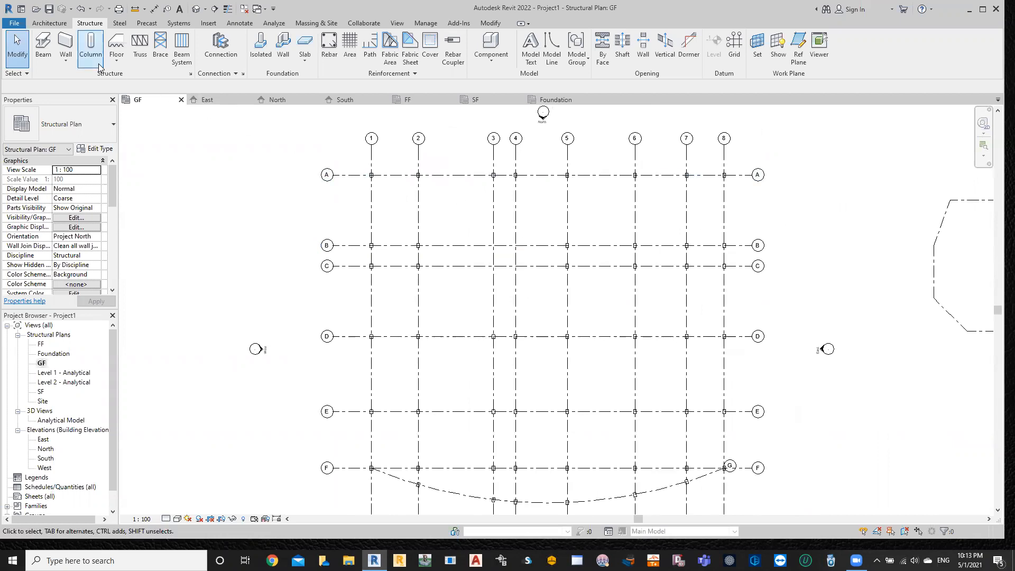
- Start placing beams with the M_Concrete-Rectangular Beam type, size 300 x 600mm
{"action": "left_click", "coordinate": [43, 55]}
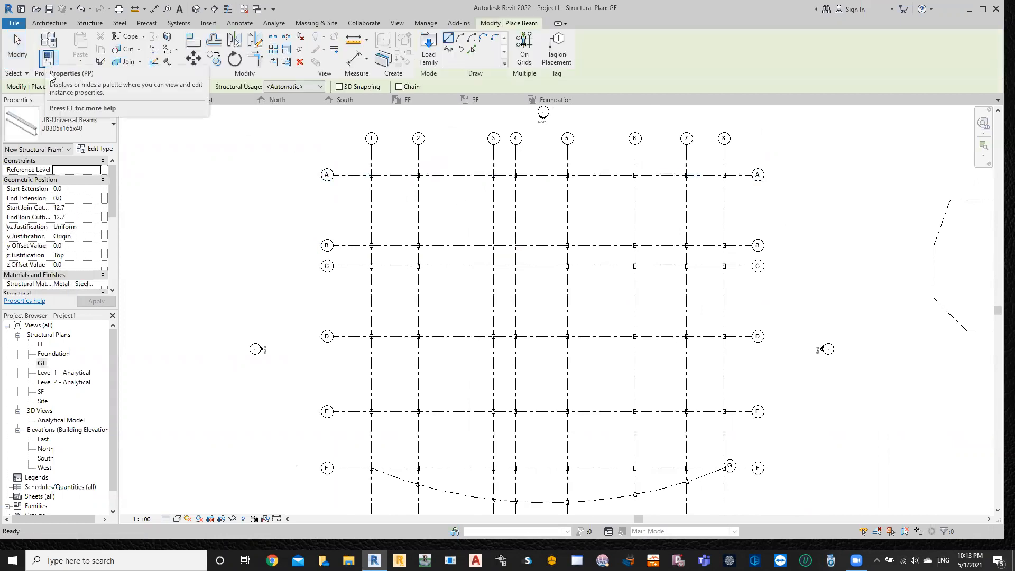
{"action": "left_click", "coordinate": [68, 125]}
{"action": "left_click", "coordinate": [69, 183]}
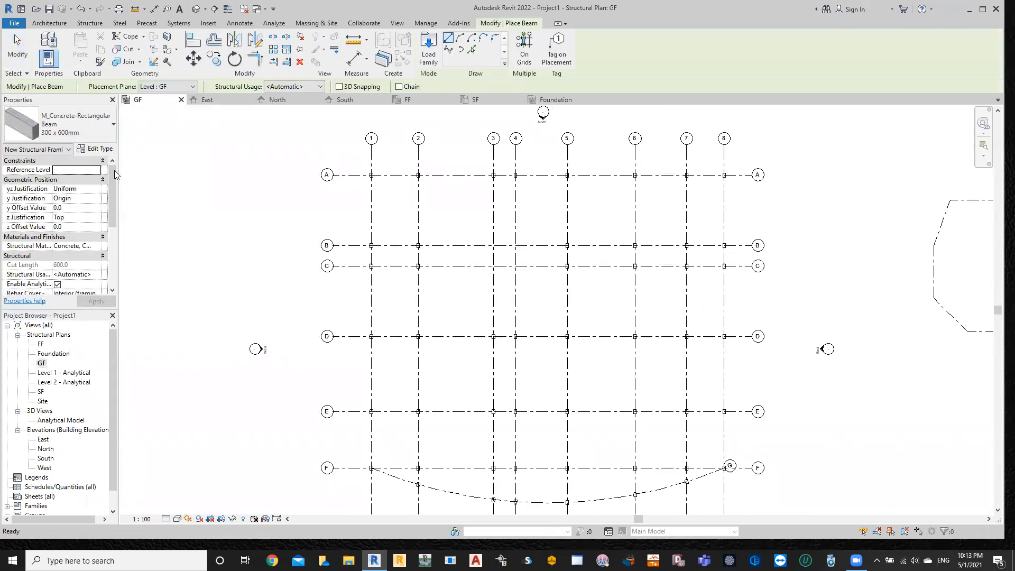
- Try a single straight beam along grid A between the columns at grids 1 and 2, and undo it
{"action": "scroll", "coordinate": [360, 159], "scroll_direction": "up", "scroll_amount": 5}
{"action": "left_click", "coordinate": [378, 232]}
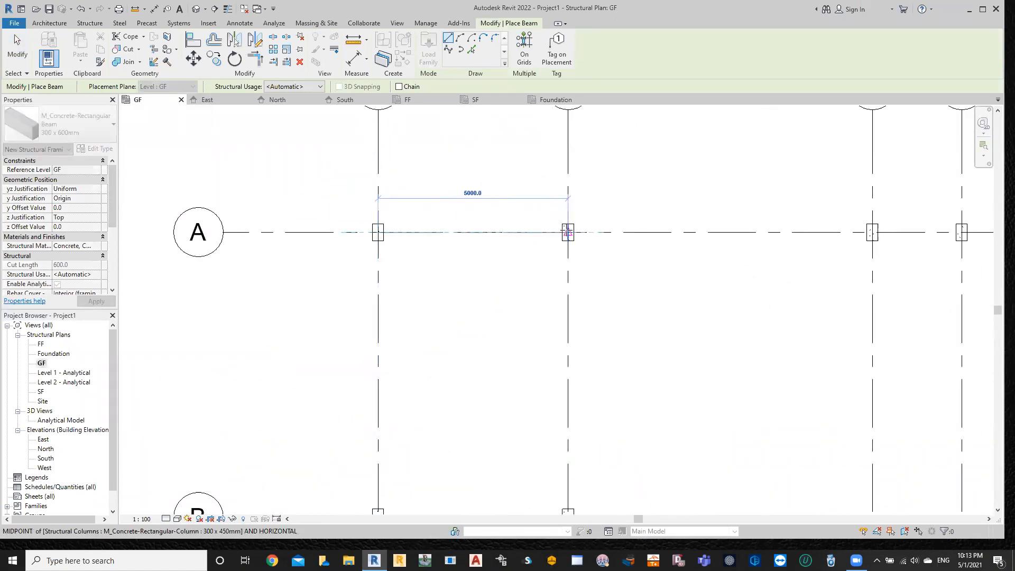
{"action": "left_click", "coordinate": [568, 232]}
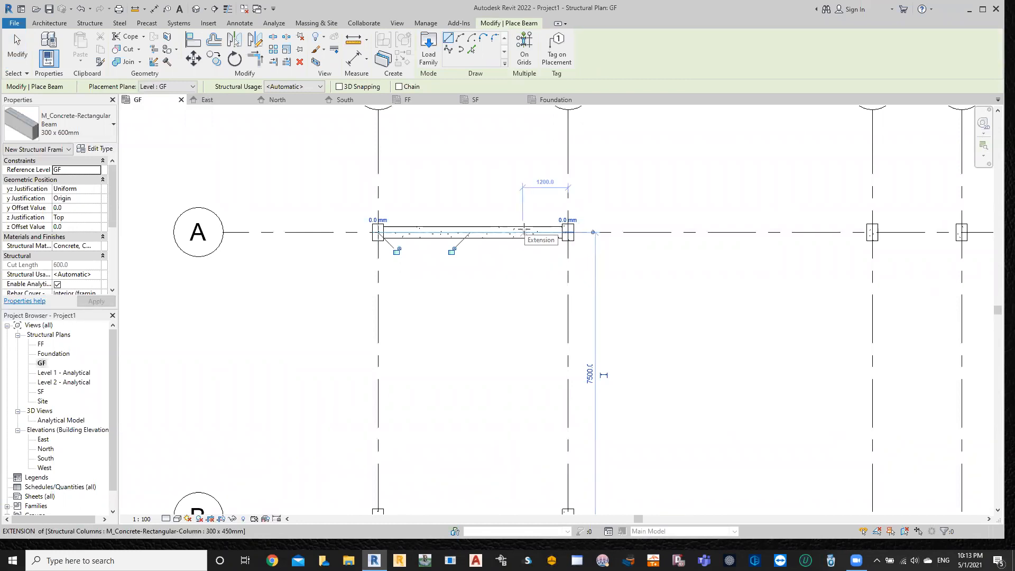
{"action": "key", "text": "ctrl+z"}
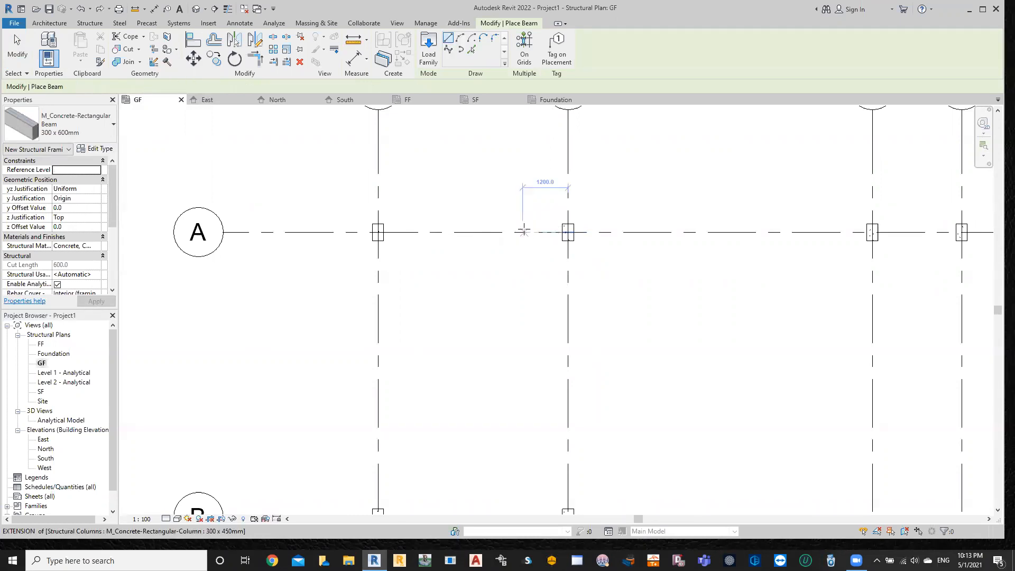
{"action": "left_click", "coordinate": [471, 49]}
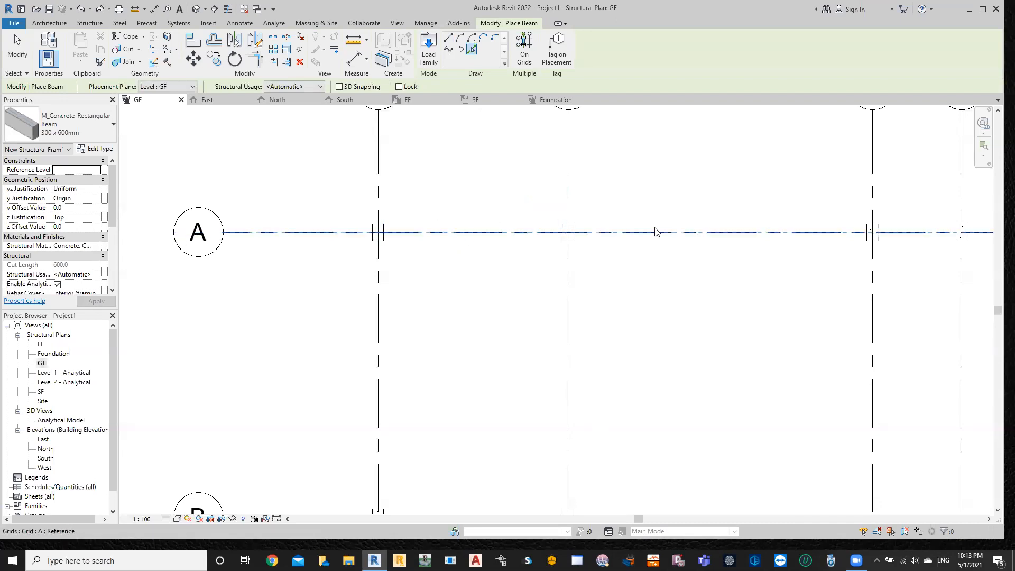
{"action": "key", "text": "Escape"}
{"action": "key", "text": "Escape"}
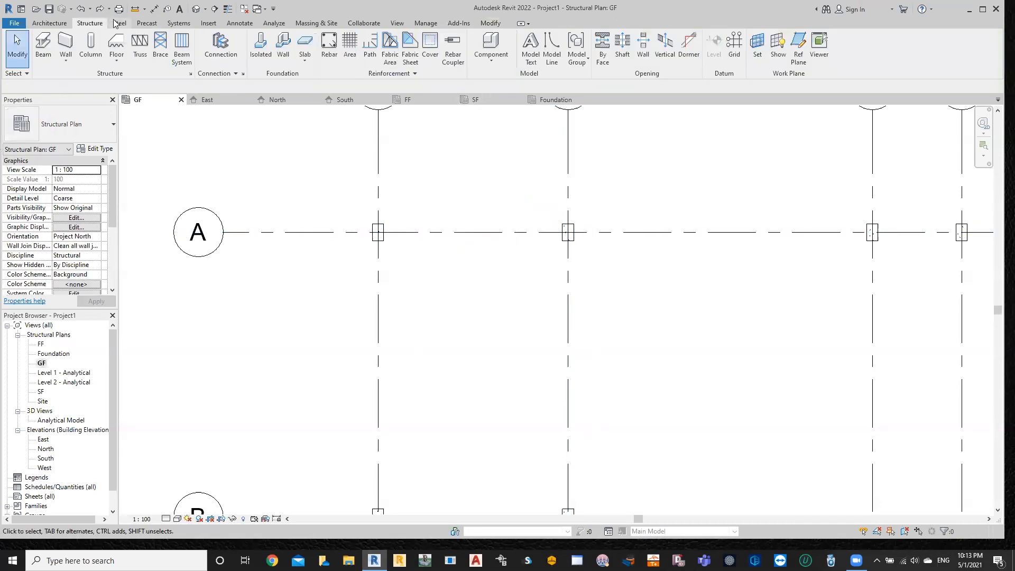
- Place 300 x 600mm concrete beams On Grid Lines by selecting grids 1 to 8 and A to G together, and finish the placement
{"action": "left_click", "coordinate": [50, 51]}
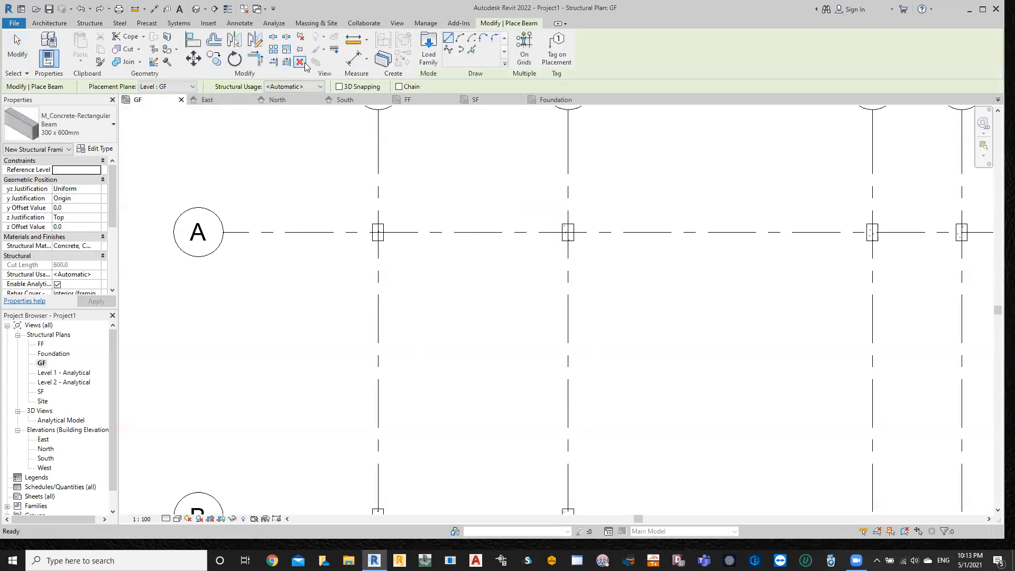
{"action": "left_click", "coordinate": [522, 52]}
{"action": "scroll", "coordinate": [589, 141], "scroll_direction": "down", "scroll_amount": 7}
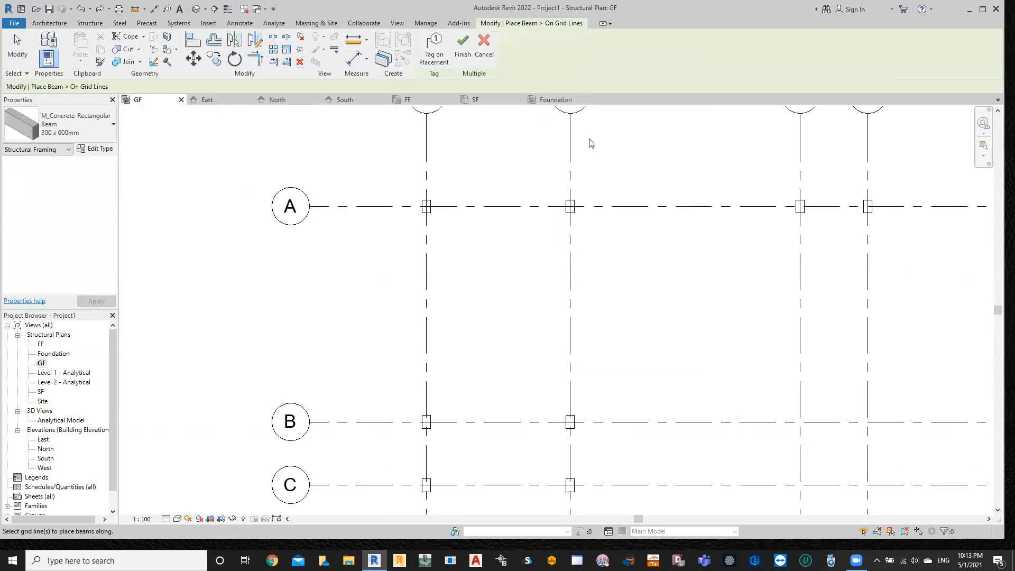
{"action": "middle_click_drag", "start_coordinate": [657, 261], "coordinate": [517, 195]}
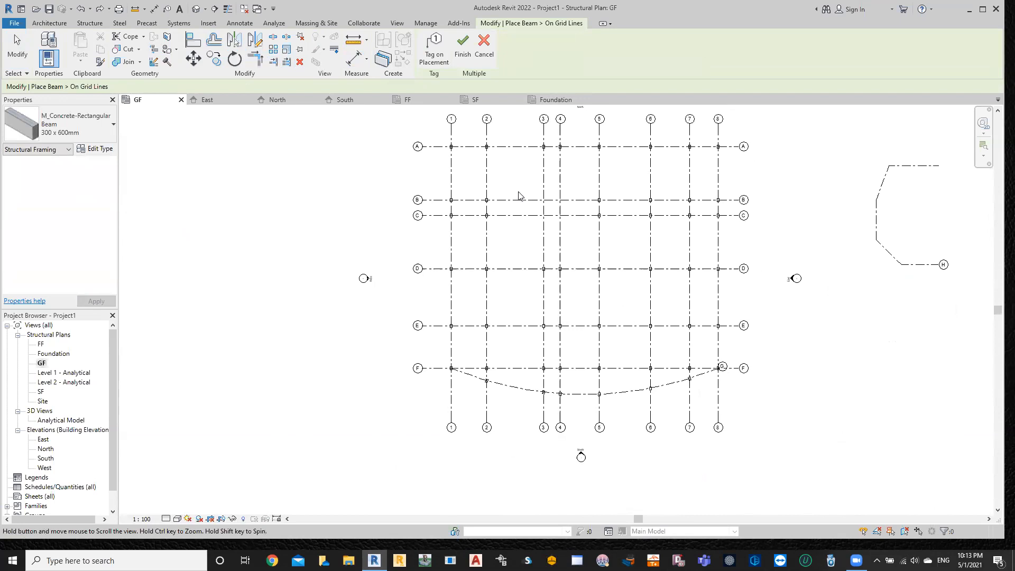
{"action": "left_click_drag", "start_coordinate": [727, 131], "coordinate": [439, 373]}
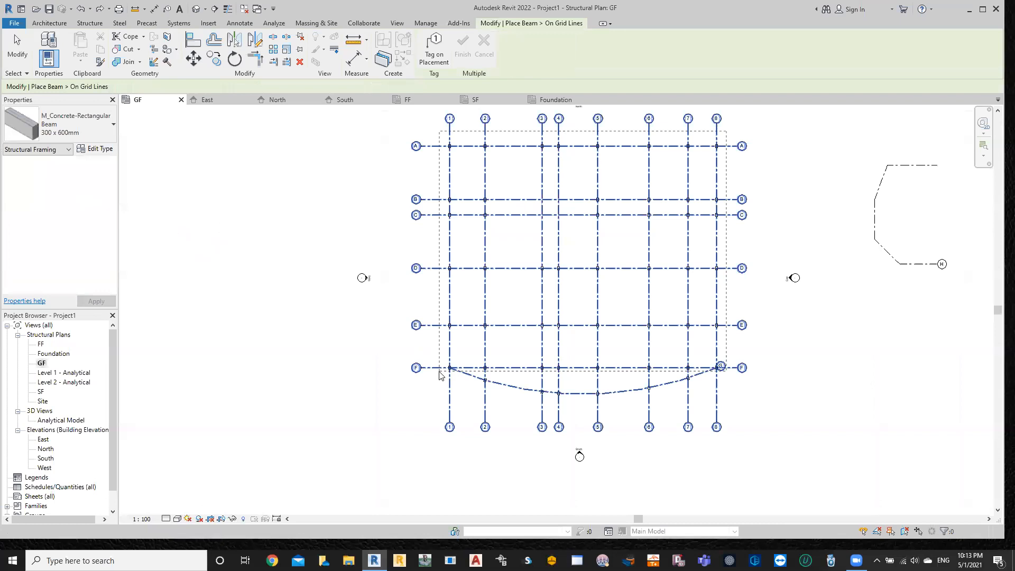
{"action": "left_click_drag", "start_coordinate": [439, 375], "coordinate": [440, 374]}
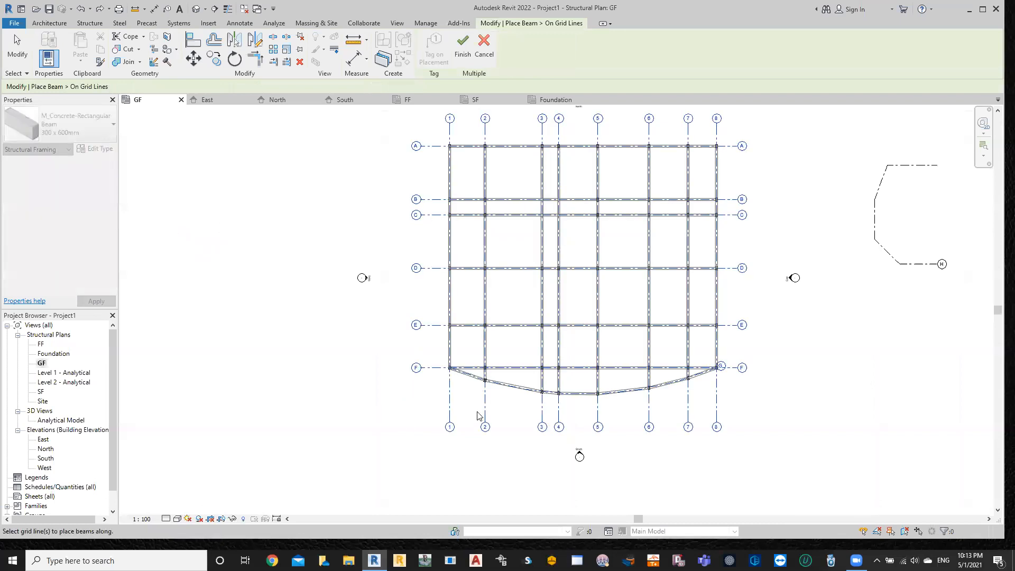
{"action": "scroll", "coordinate": [478, 144], "scroll_direction": "up", "scroll_amount": 3}
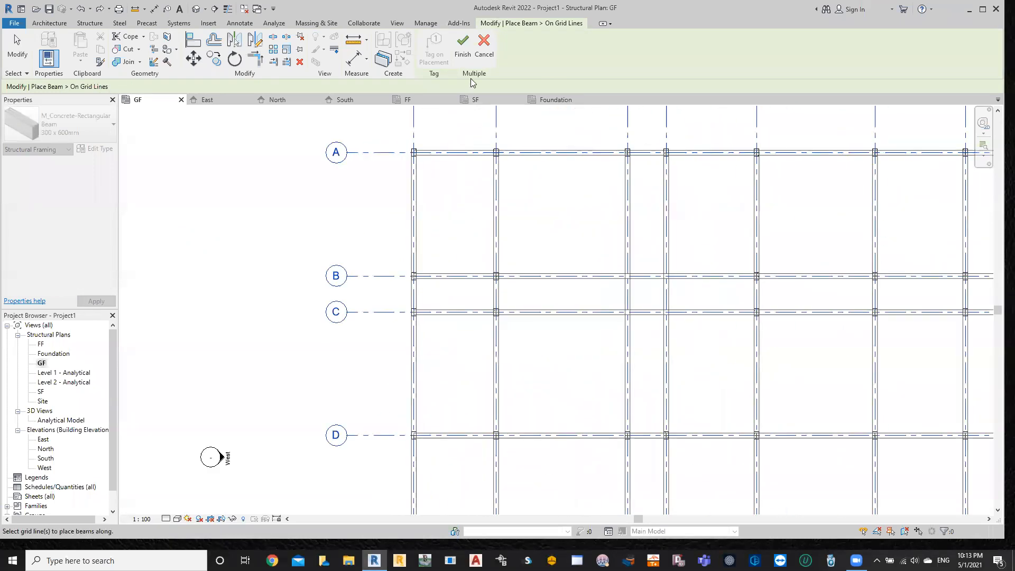
{"action": "left_click", "coordinate": [460, 53]}
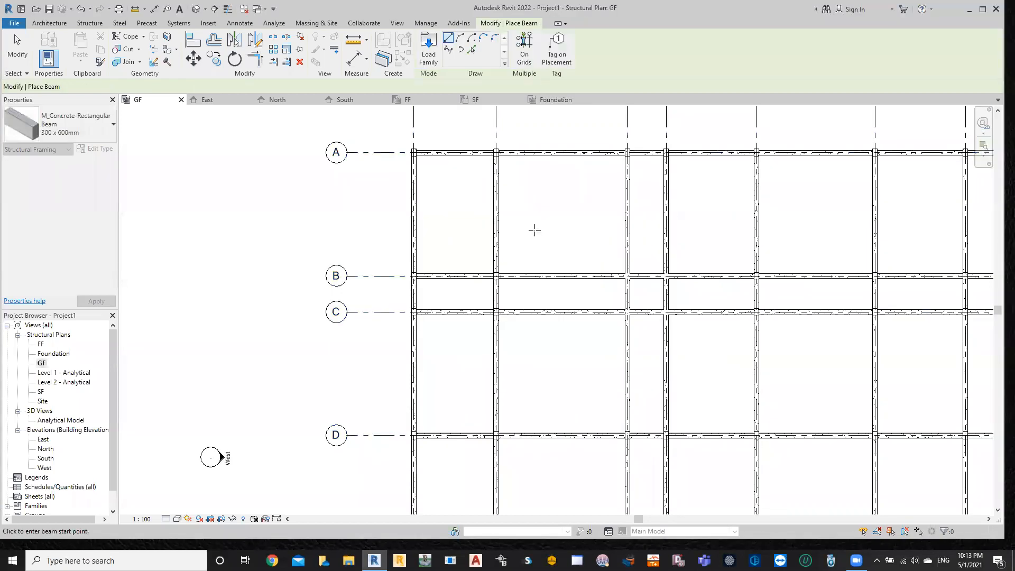
- Inspect the beams across the straight grids and along curved grid G, and undo the grid-line beam placement
{"action": "scroll", "coordinate": [534, 229], "scroll_direction": "down", "scroll_amount": 1}
{"action": "middle_click_drag", "start_coordinate": [676, 356], "coordinate": [606, 204]}
{"action": "scroll", "coordinate": [489, 392], "scroll_direction": "up", "scroll_amount": 1}
{"action": "scroll", "coordinate": [476, 416], "scroll_direction": "up", "scroll_amount": 2}
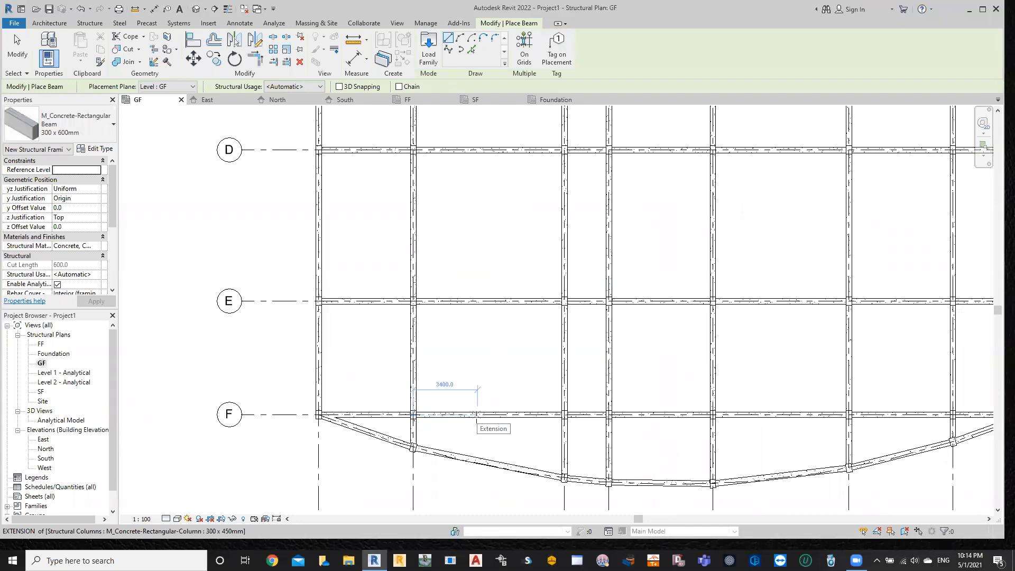
{"action": "scroll", "coordinate": [477, 416], "scroll_direction": "down", "scroll_amount": 1}
{"action": "scroll", "coordinate": [477, 415], "scroll_direction": "down", "scroll_amount": 1}
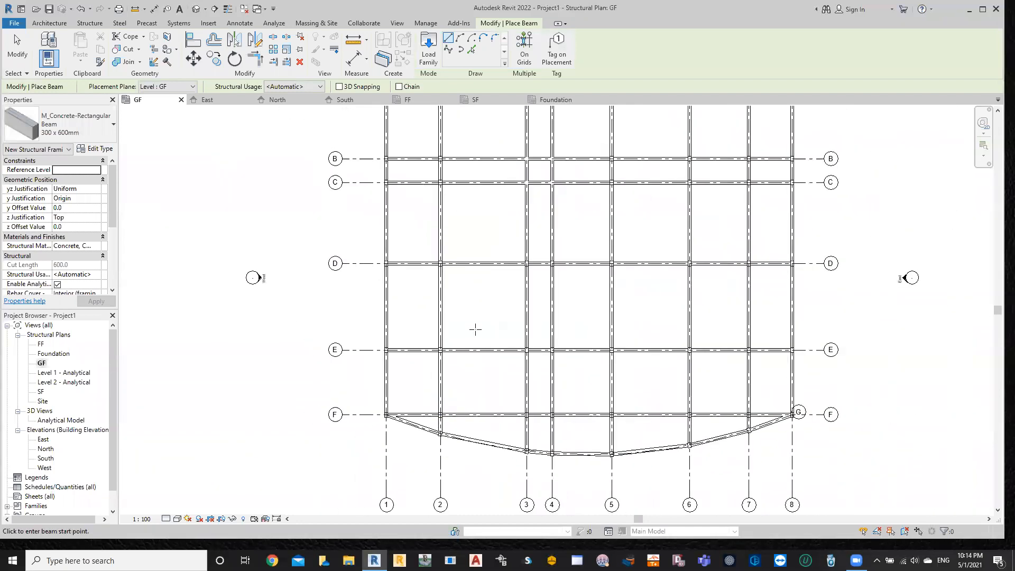
{"action": "middle_click_drag", "start_coordinate": [482, 308], "coordinate": [466, 433]}
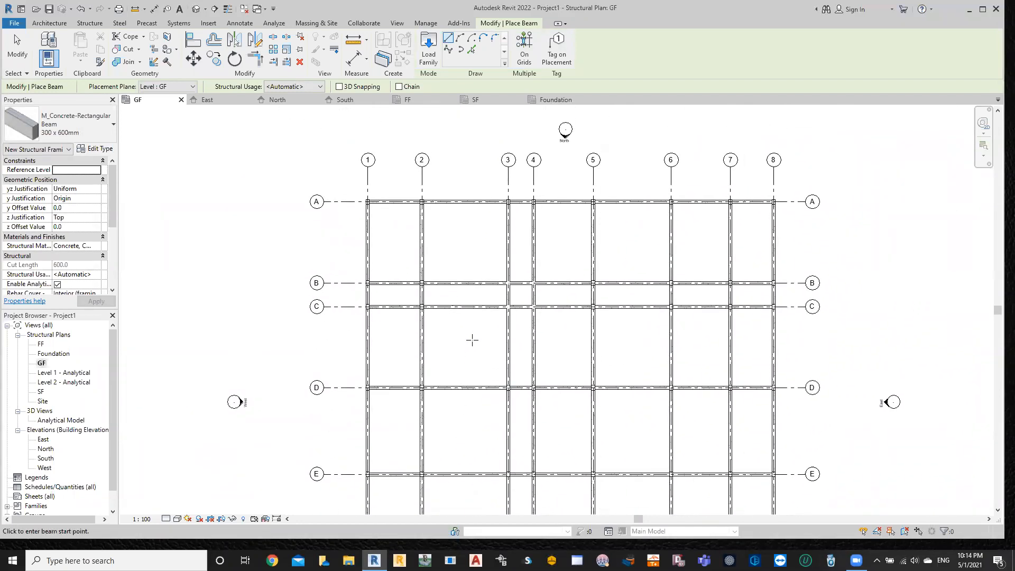
{"action": "middle_click_drag", "start_coordinate": [472, 340], "coordinate": [478, 321]}
{"action": "key", "text": "ctrl+z"}
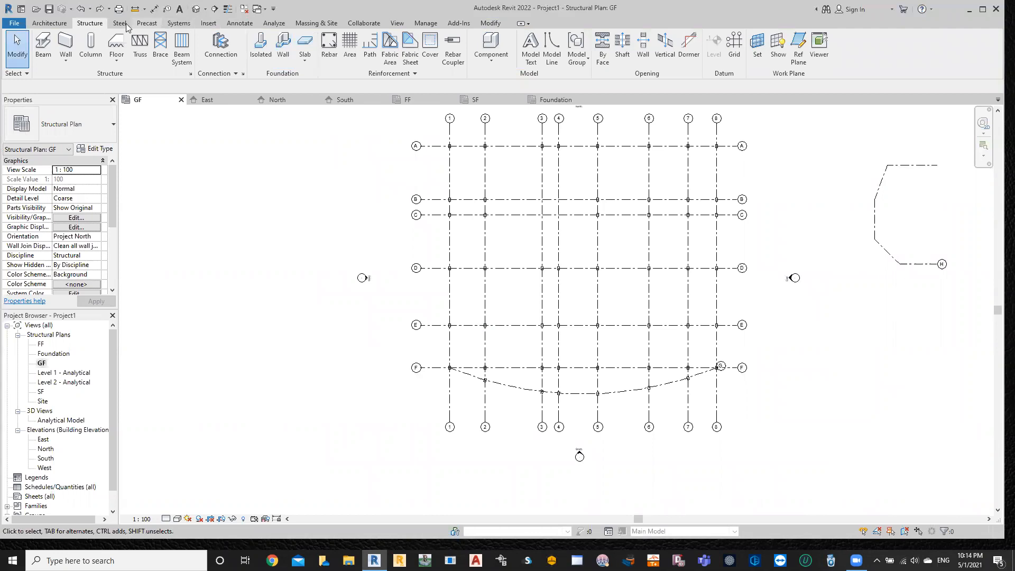
- Create 300 x 600mm concrete beams between the columns on all of grids 1 to 8 and A to G using On Grid Lines
{"action": "left_click", "coordinate": [44, 50]}
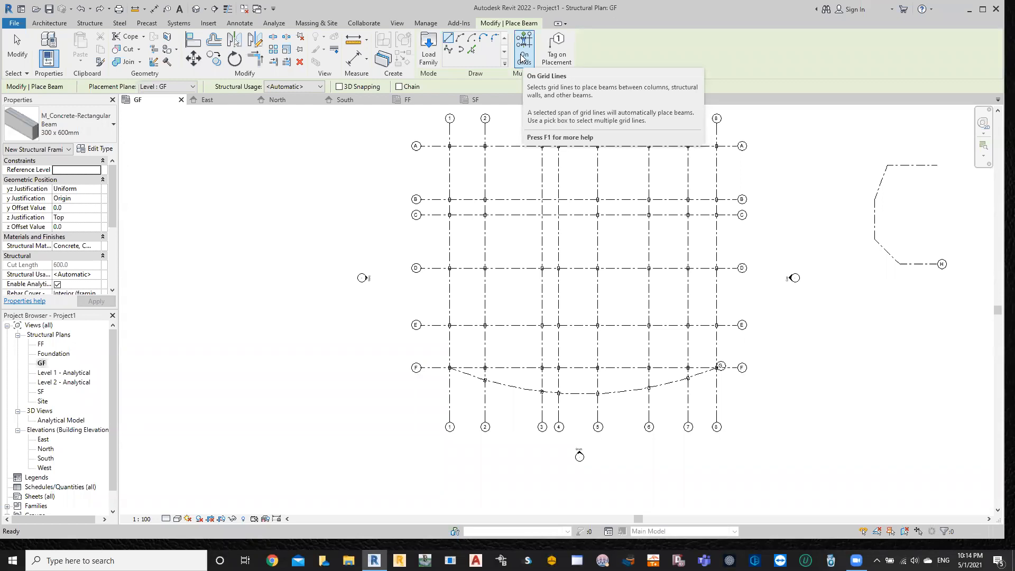
{"action": "left_click", "coordinate": [523, 58]}
{"action": "left_click_drag", "start_coordinate": [709, 152], "coordinate": [680, 230]}
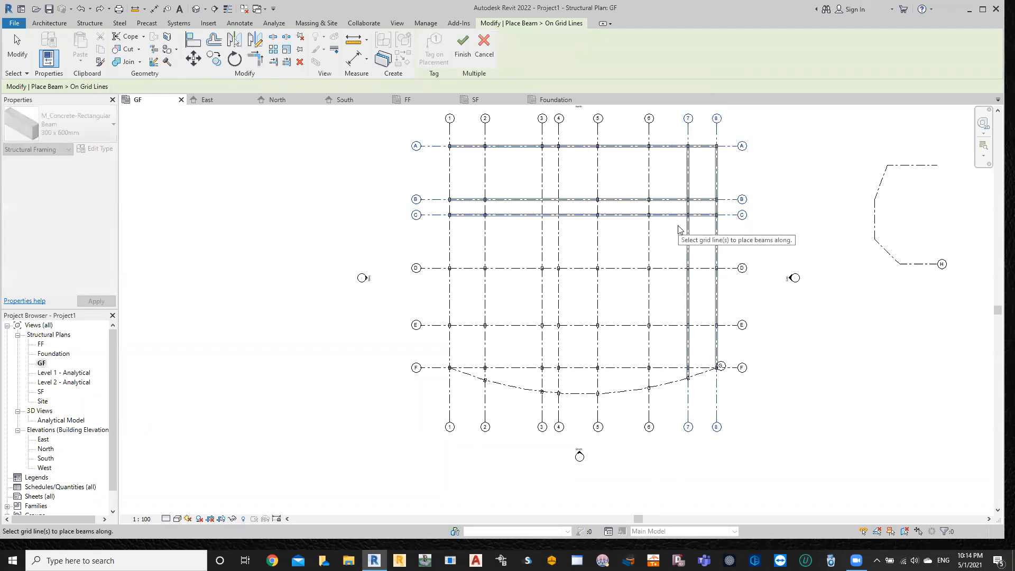
{"action": "key", "text": "Escape"}
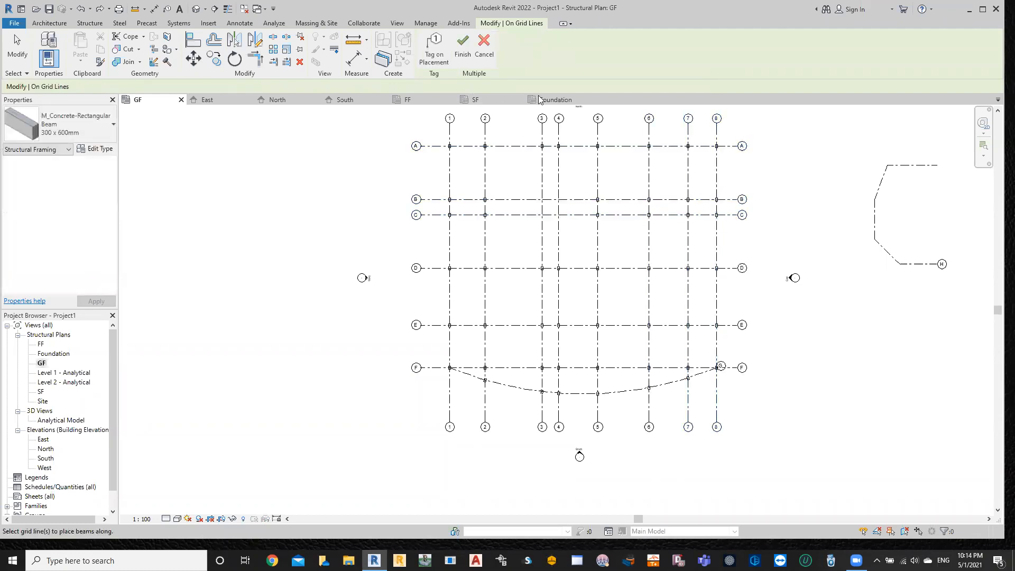
{"action": "left_click_drag", "start_coordinate": [725, 135], "coordinate": [441, 385]}
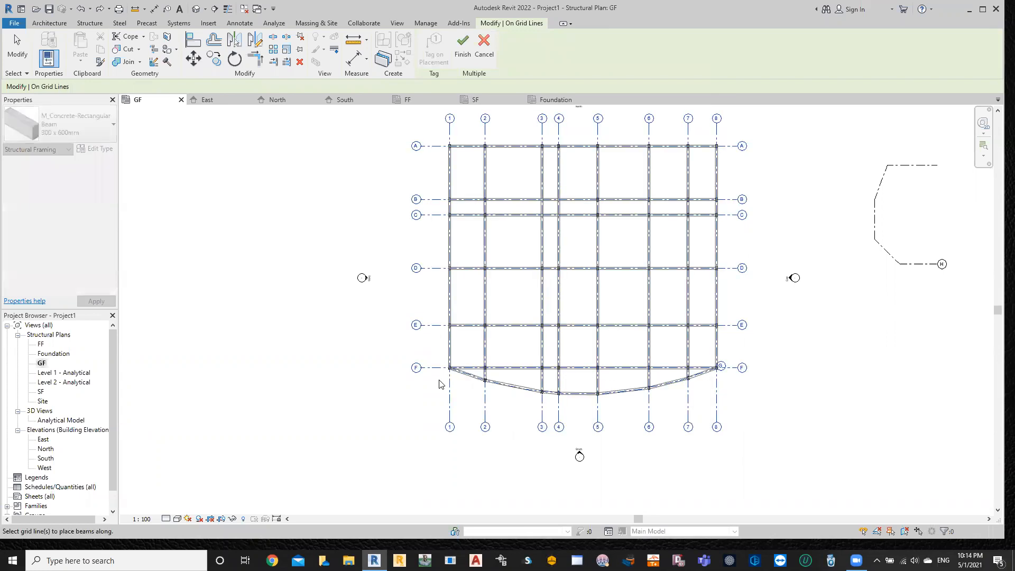
{"action": "left_click", "coordinate": [467, 55]}
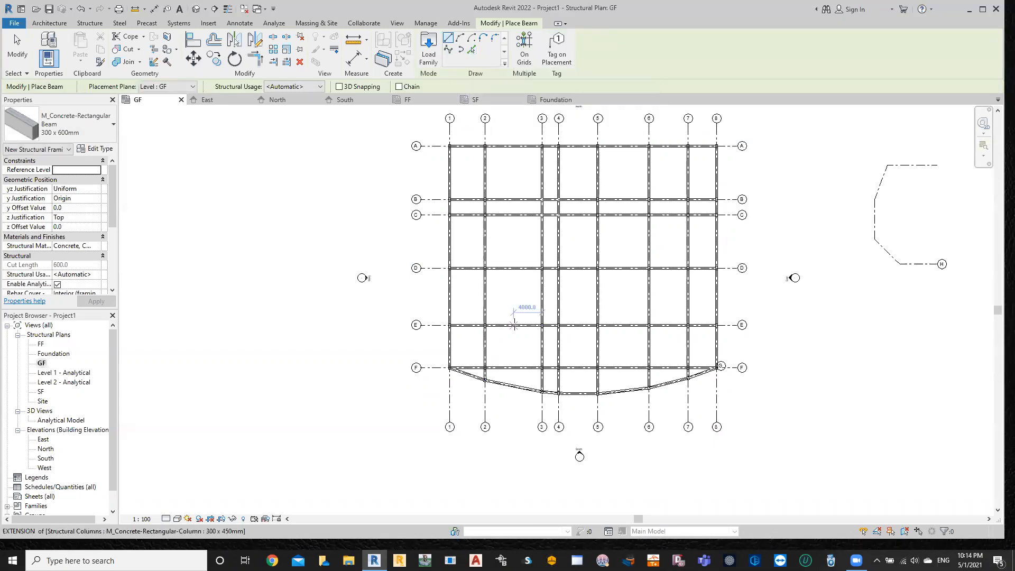
{"action": "key", "text": "Escape"}
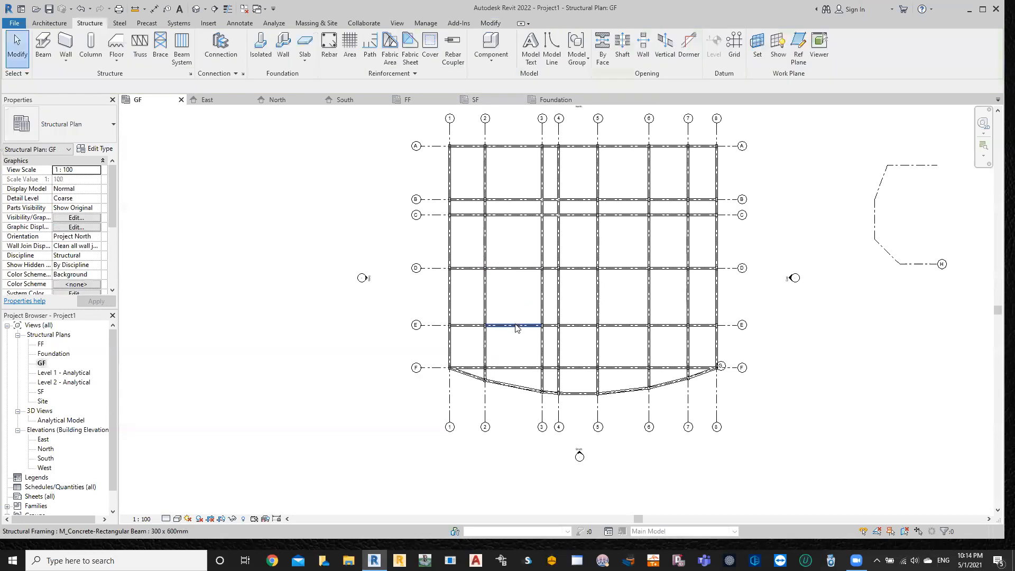
- Delete the beam on grid E between grids 2 and 3
{"action": "left_click", "coordinate": [517, 326]}
{"action": "key", "text": "Delete"}
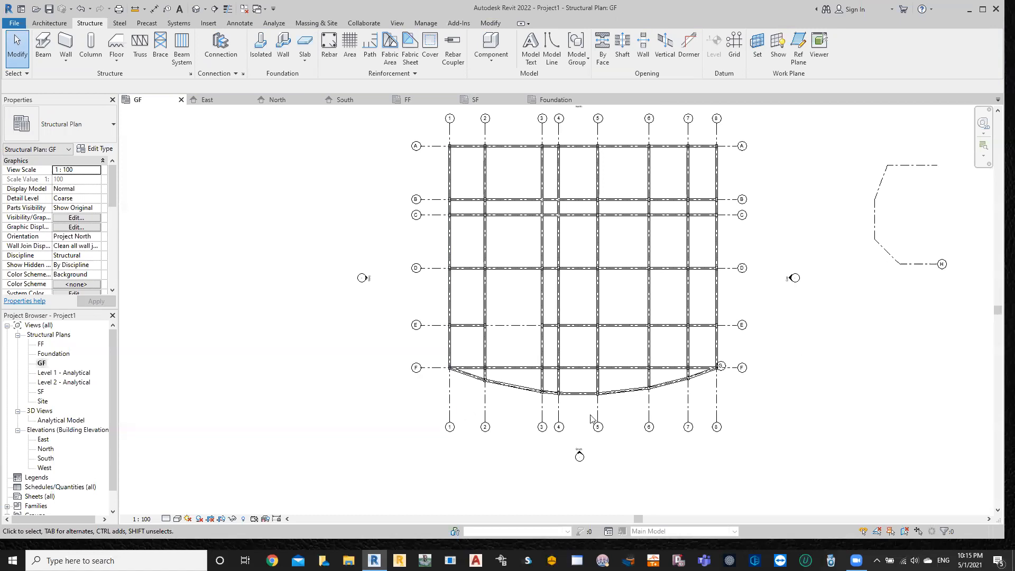
- Delete the seven straight beam segments along curved grid G between grids 1 and 8
{"action": "scroll", "coordinate": [589, 416], "scroll_direction": "up", "scroll_amount": 4}
{"action": "scroll", "coordinate": [424, 322], "scroll_direction": "up", "scroll_amount": 2}
{"action": "middle_click_drag", "start_coordinate": [716, 355], "coordinate": [644, 375]}
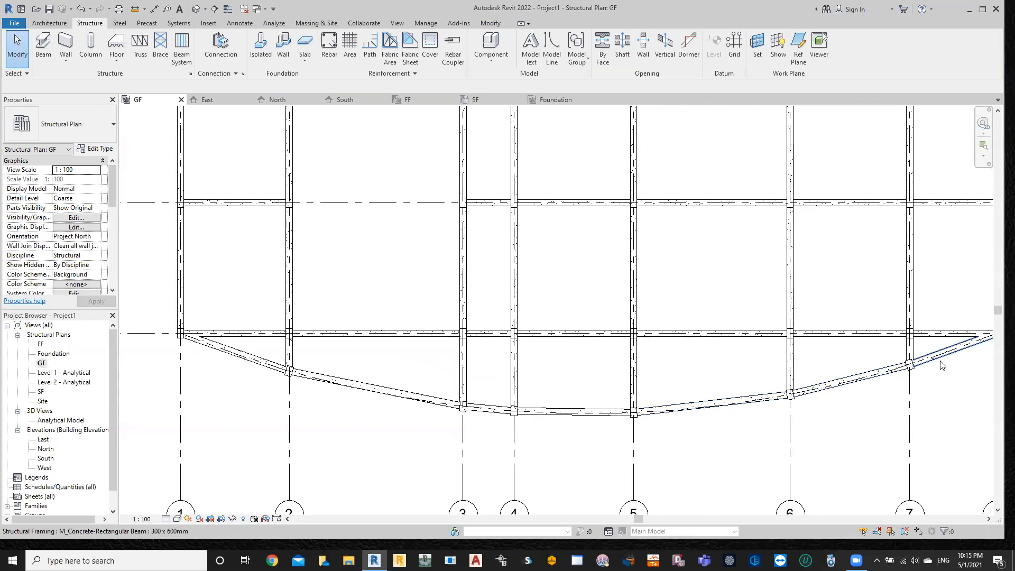
{"action": "scroll", "coordinate": [937, 382], "scroll_direction": "down", "scroll_amount": 1}
{"action": "middle_click_drag", "start_coordinate": [937, 382], "coordinate": [868, 396]}
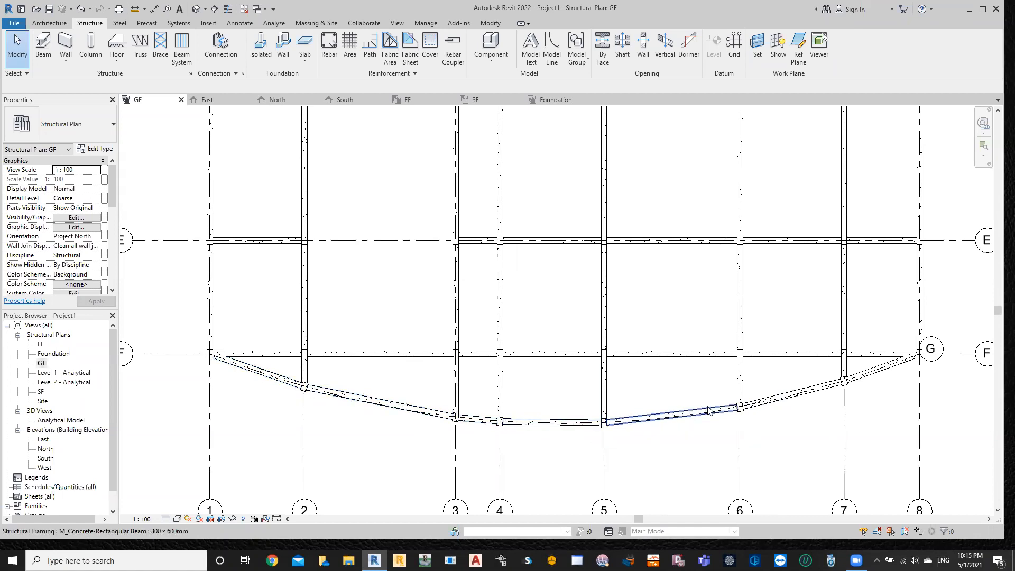
{"action": "left_click", "coordinate": [866, 377]}
{"action": "left_click", "coordinate": [796, 393], "text": "ctrl"}
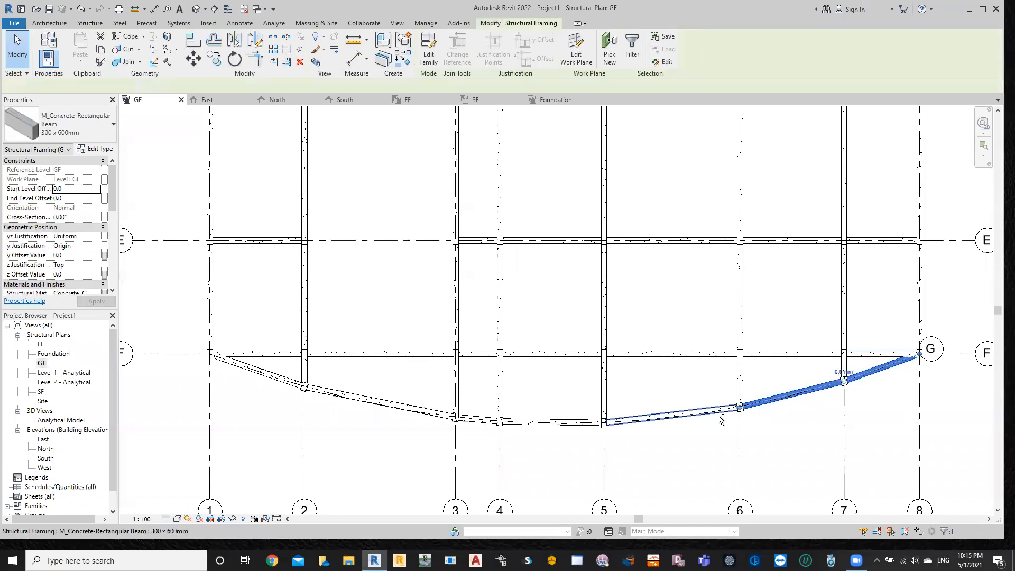
{"action": "left_click", "coordinate": [702, 421], "text": "ctrl"}
{"action": "left_click", "coordinate": [552, 424], "text": "ctrl"}
{"action": "left_click", "coordinate": [477, 420], "text": "ctrl"}
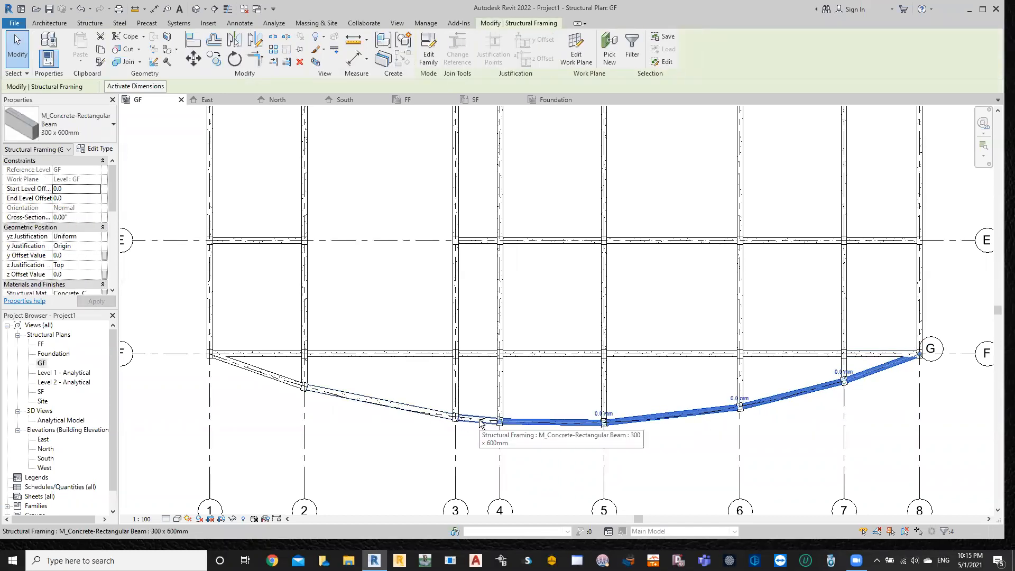
{"action": "left_click", "coordinate": [334, 394], "text": "ctrl"}
{"action": "left_click", "coordinate": [254, 375], "text": "ctrl"}
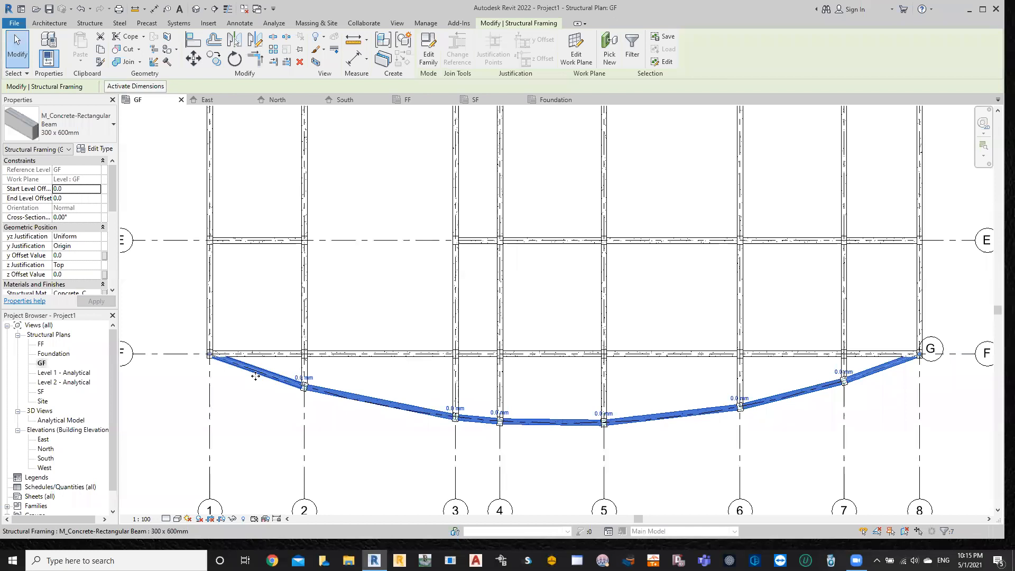
{"action": "key", "text": "Escape"}
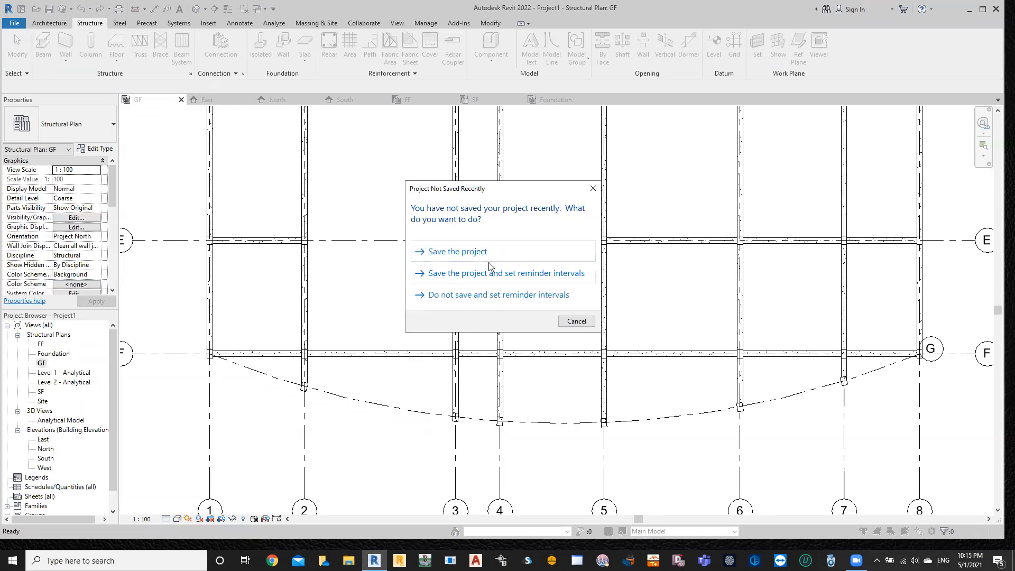
- Save the project as Training in the Test folder on the Desktop
{"action": "left_click", "coordinate": [466, 255]}
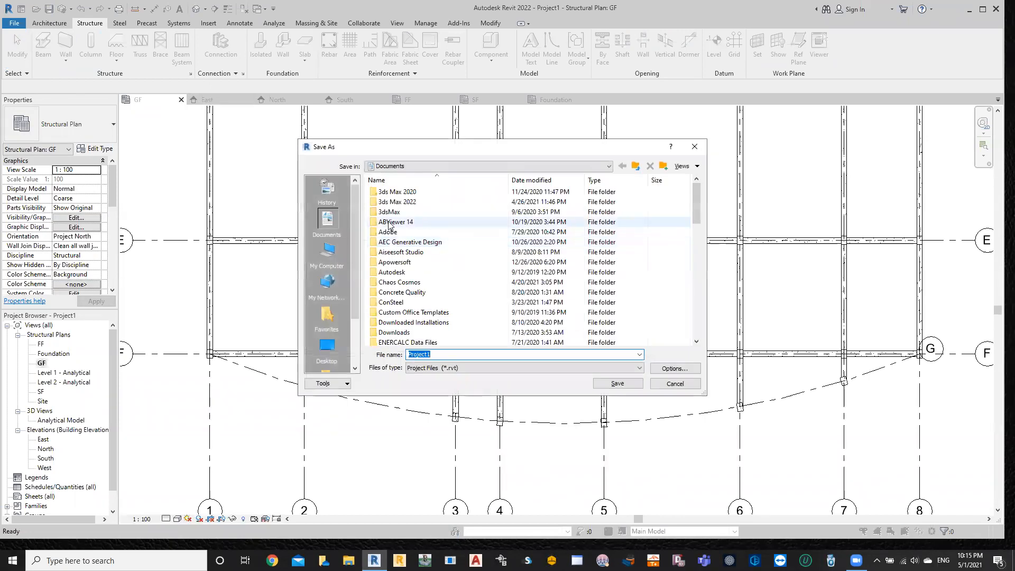
{"action": "left_click", "coordinate": [327, 348]}
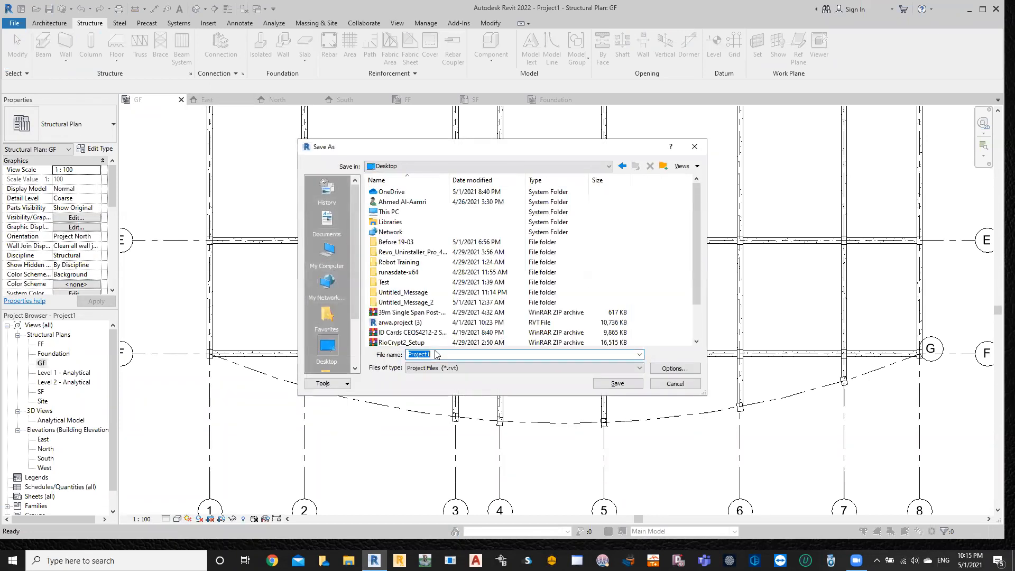
{"action": "type", "text": "Test"}
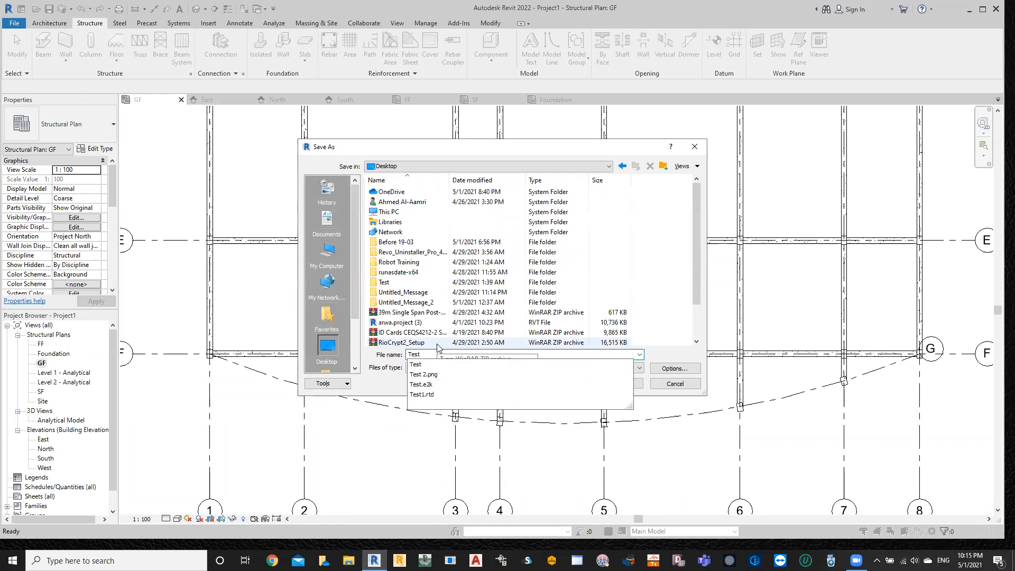
{"action": "left_click", "coordinate": [680, 299]}
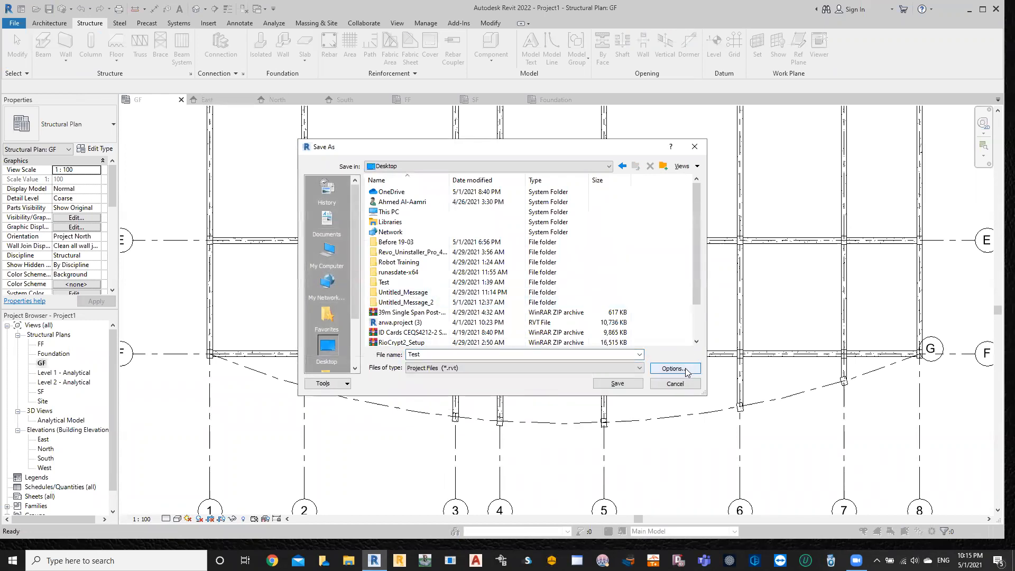
{"action": "left_click", "coordinate": [617, 385]}
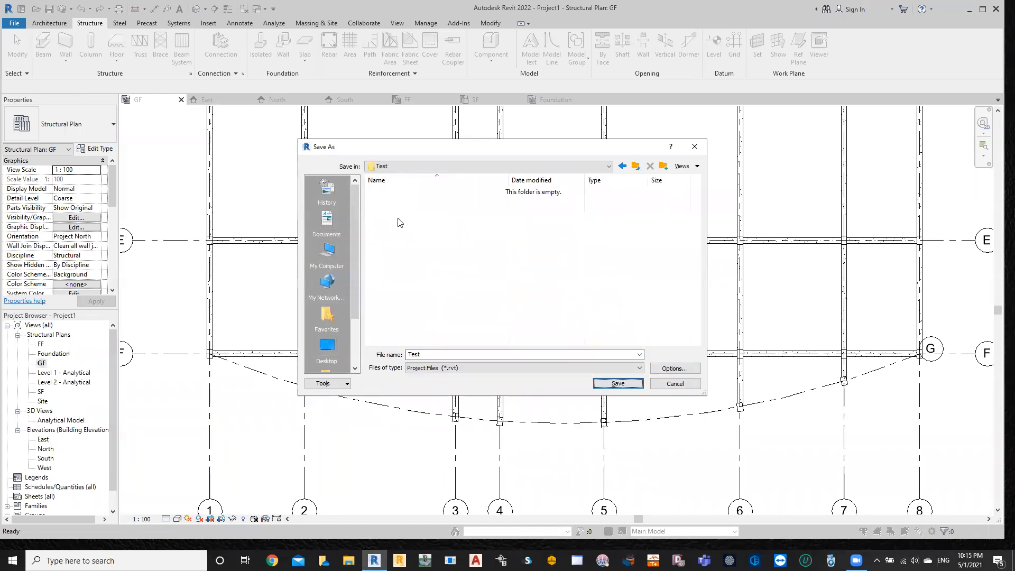
{"action": "left_click", "coordinate": [460, 353]}
{"action": "type", "text": "Training"}
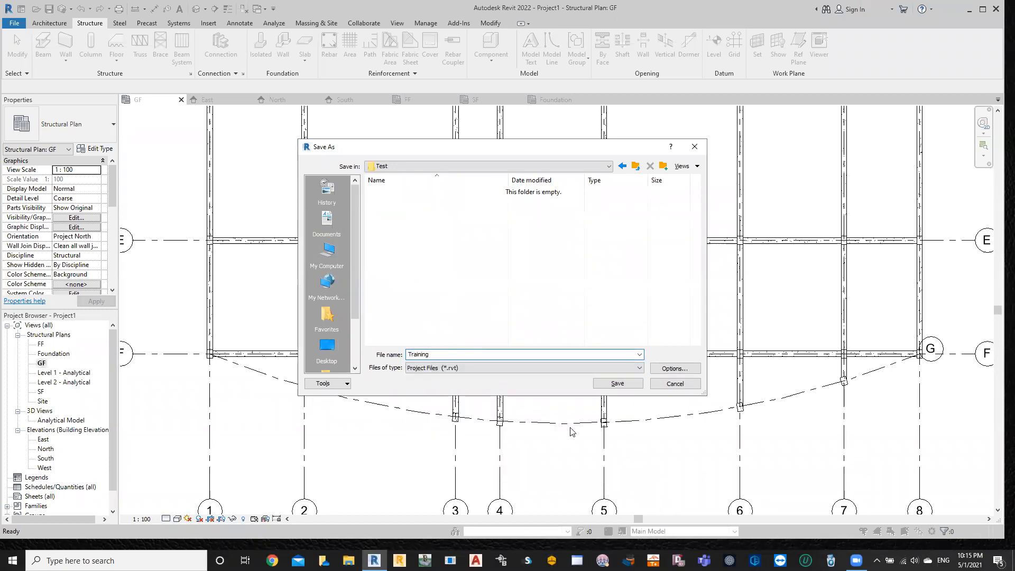
{"action": "left_click", "coordinate": [611, 385]}
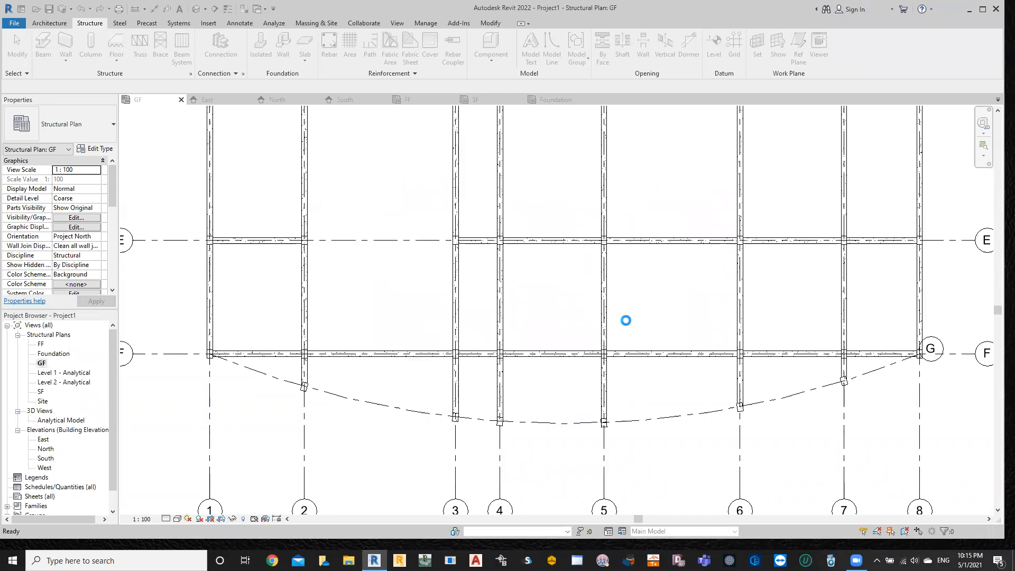
- Try placing a single 300 x 600mm concrete beam along curved grid G with Pick Lines, and undo it
{"action": "key", "text": "b"}
{"action": "key", "text": "m"}
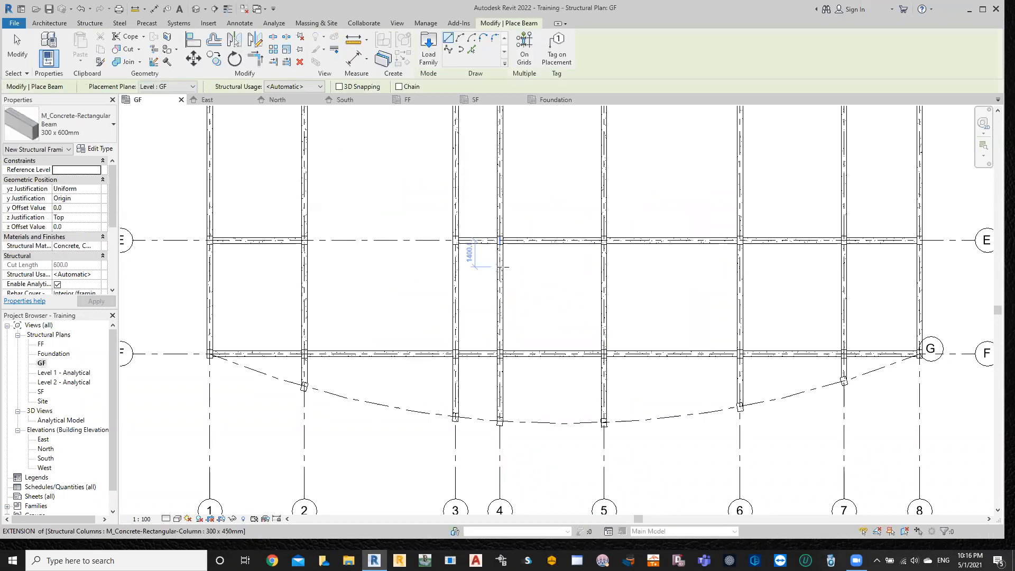
{"action": "left_click", "coordinate": [471, 52]}
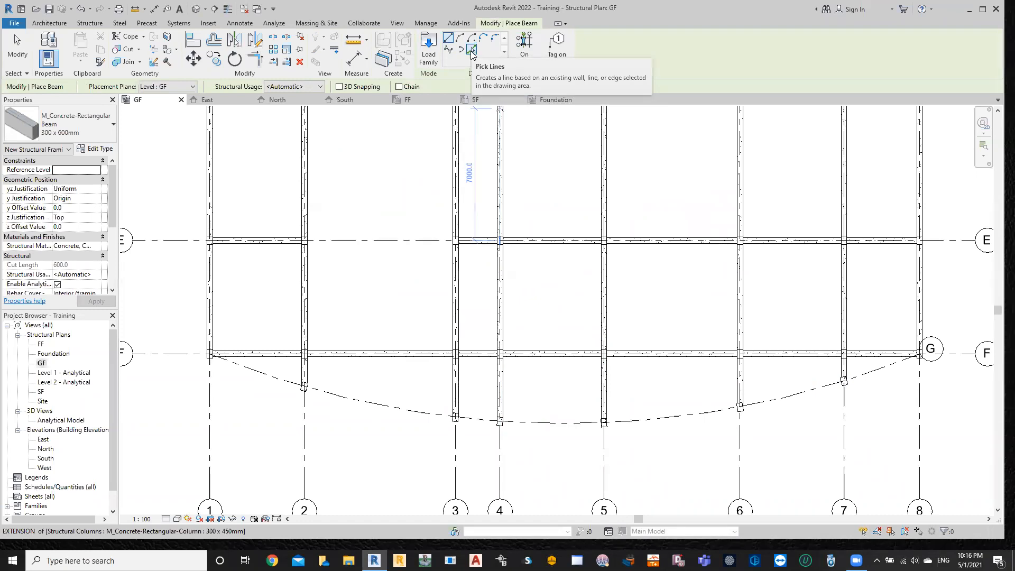
{"action": "left_click", "coordinate": [410, 410]}
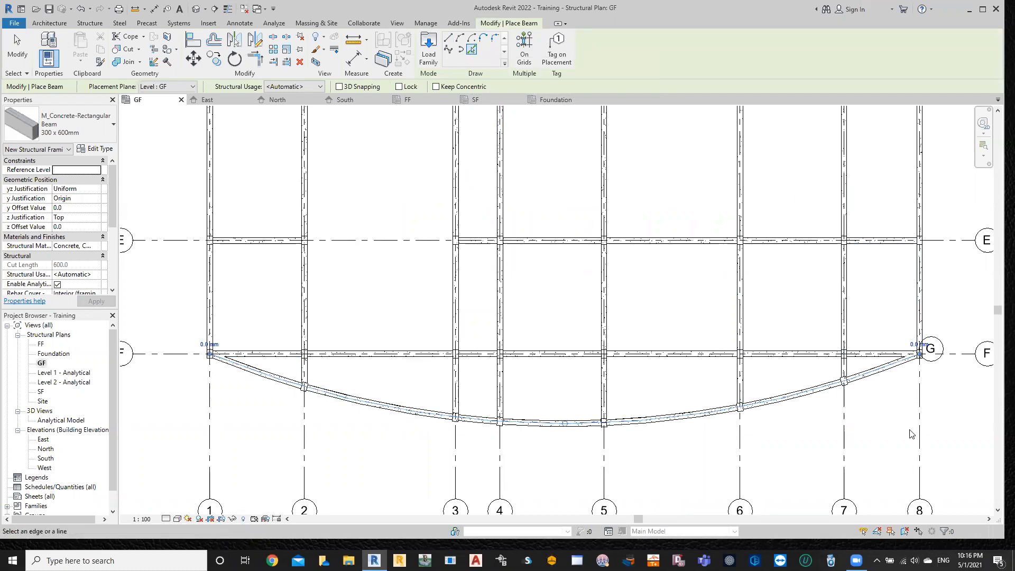
{"action": "key", "text": "Escape"}
{"action": "key", "text": "Escape"}
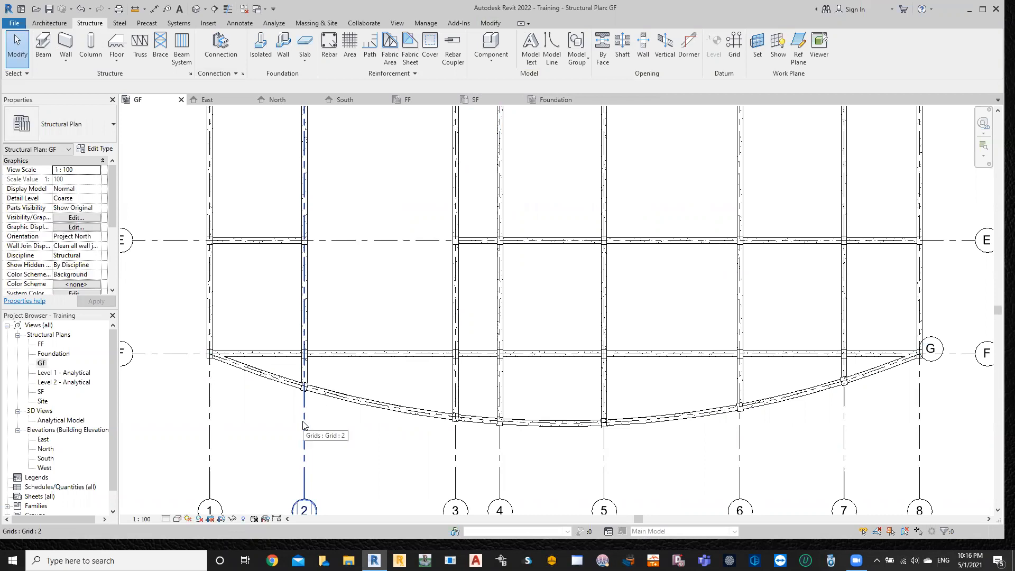
{"action": "key", "text": "ctrl+z"}
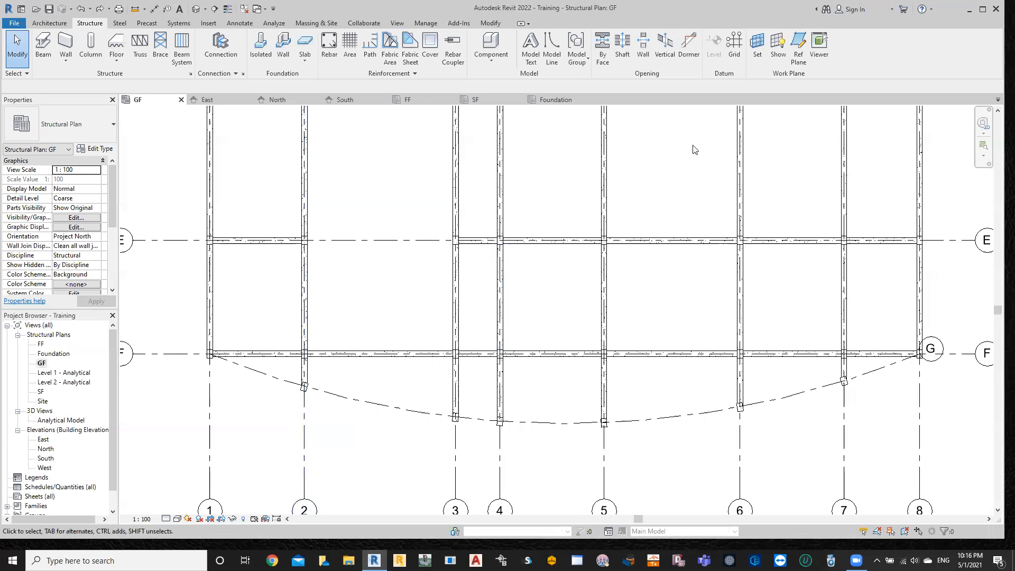
{"action": "left_click", "coordinate": [46, 52]}
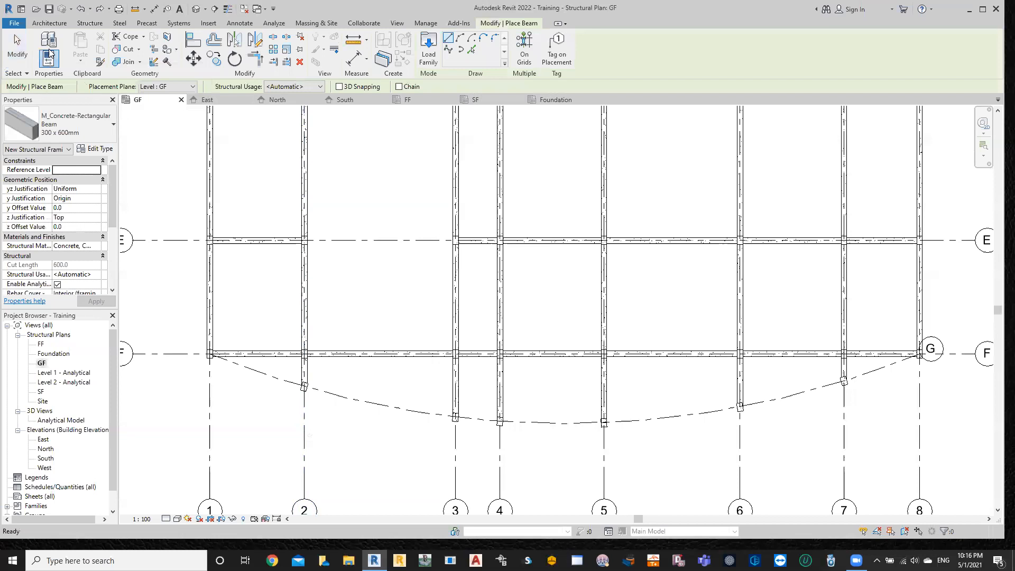
{"action": "left_click", "coordinate": [523, 50]}
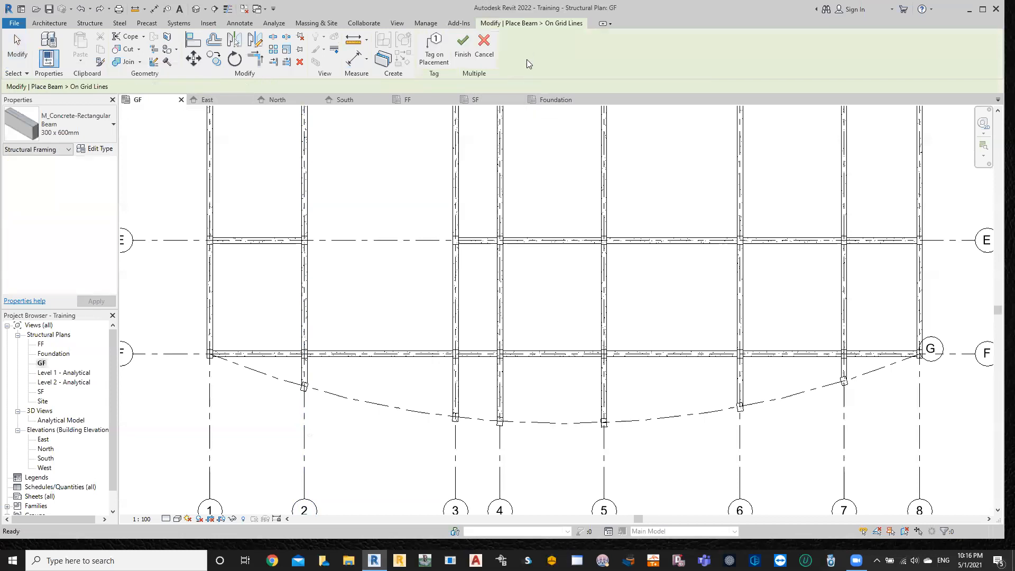
{"action": "left_click_drag", "start_coordinate": [944, 316], "coordinate": [193, 421]}
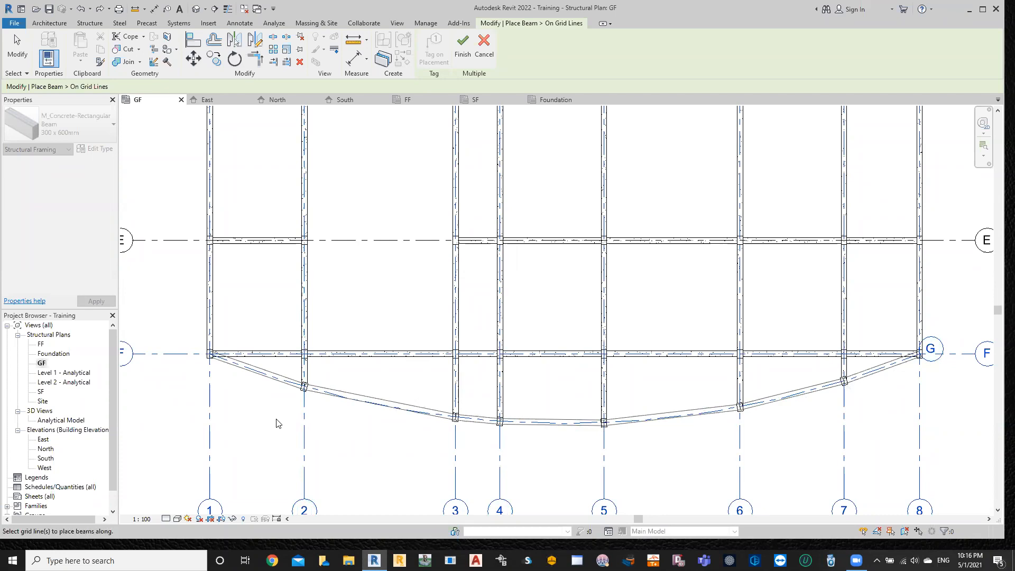
{"action": "left_click", "coordinate": [475, 54]}
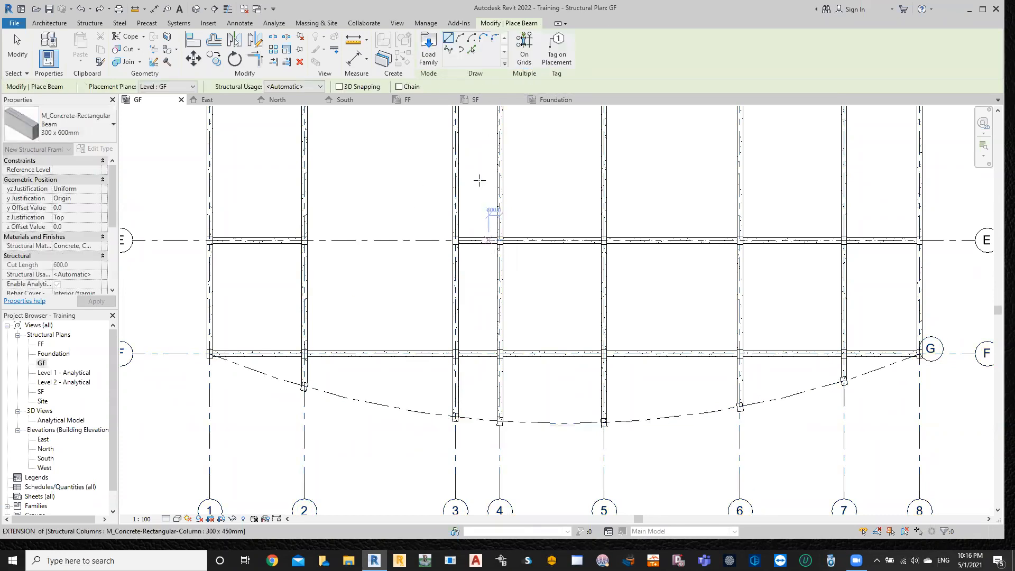
{"action": "key", "text": "Escape"}
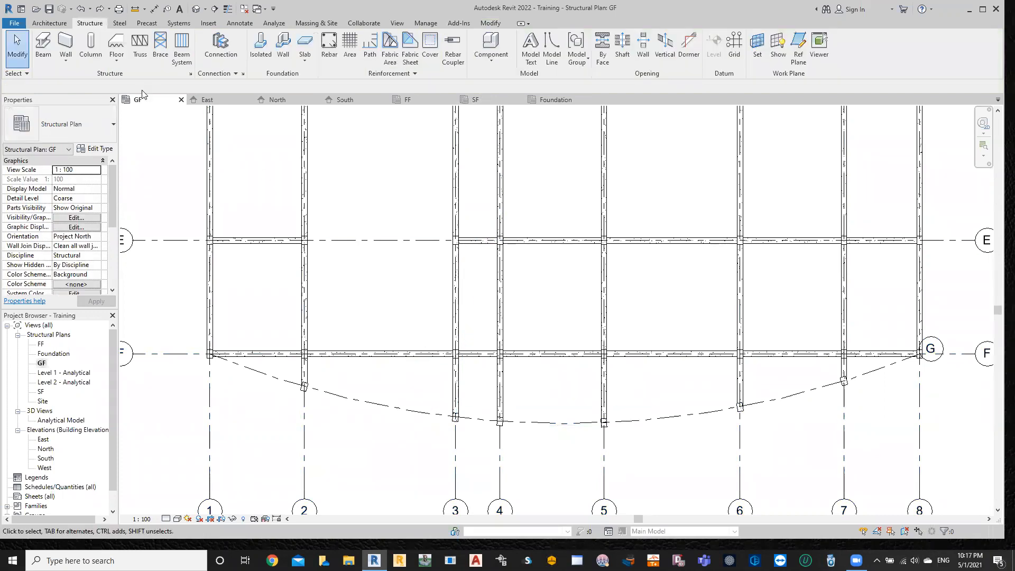
- Place a single curved 300 x 600mm concrete beam along grid G by picking the grid line
{"action": "left_click", "coordinate": [43, 43]}
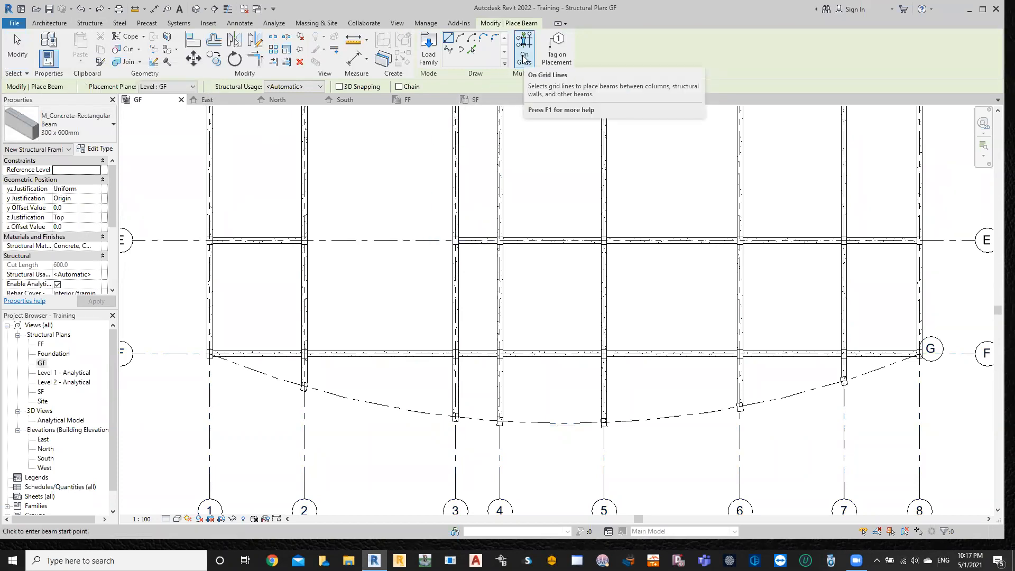
{"action": "left_click", "coordinate": [472, 49]}
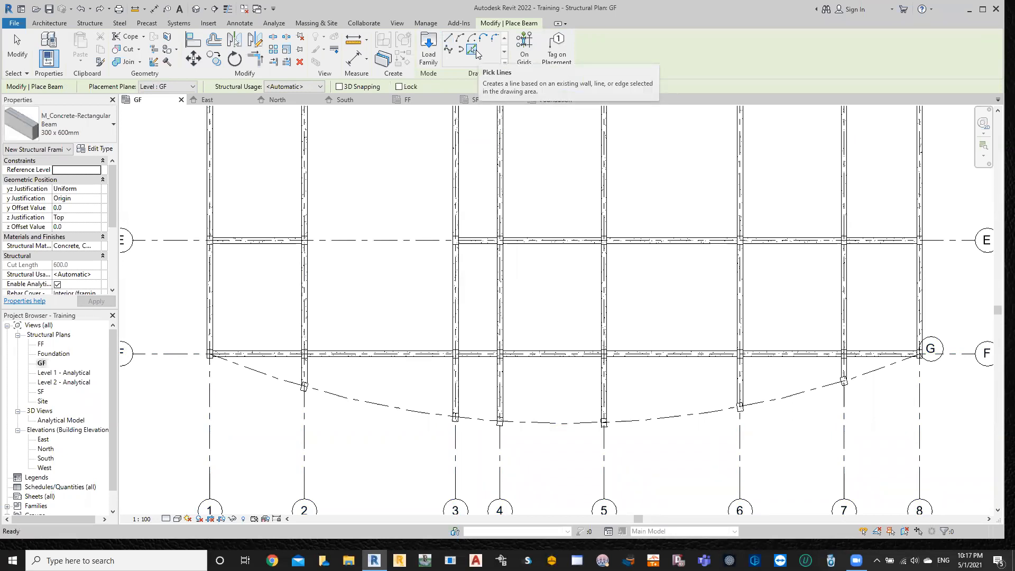
{"action": "left_click", "coordinate": [475, 420]}
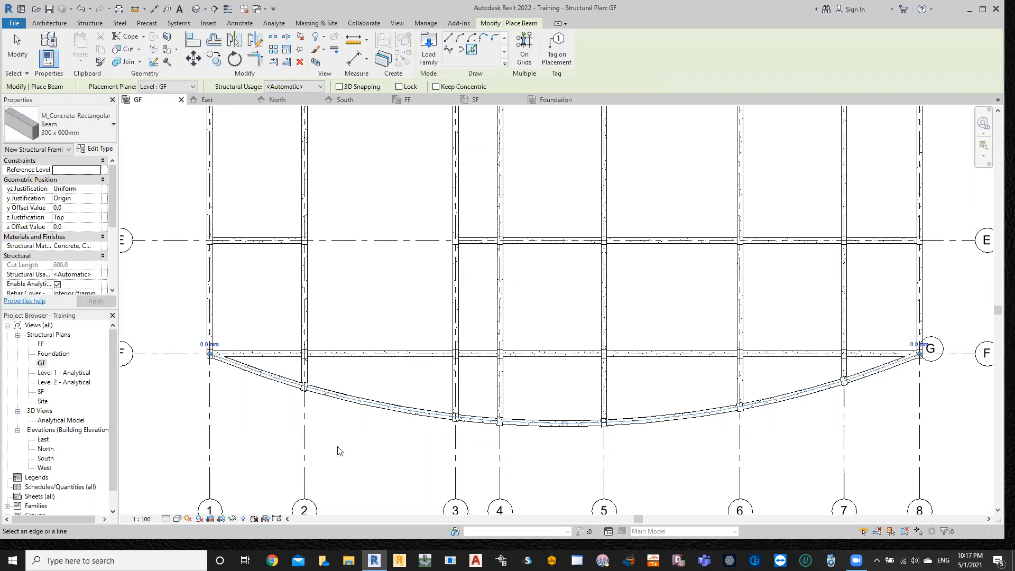
- Examine the joints between the curved beam and the columns along grid G, and leave beam placement
{"action": "scroll", "coordinate": [280, 417], "scroll_direction": "up", "scroll_amount": 6}
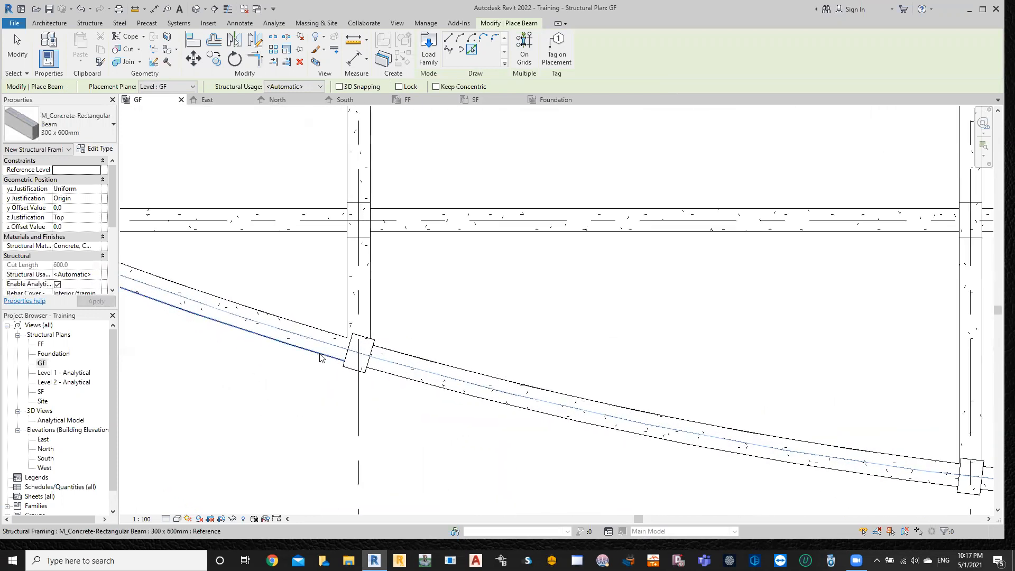
{"action": "scroll", "coordinate": [319, 358], "scroll_direction": "down", "scroll_amount": 4}
{"action": "scroll", "coordinate": [417, 296], "scroll_direction": "up", "scroll_amount": 4}
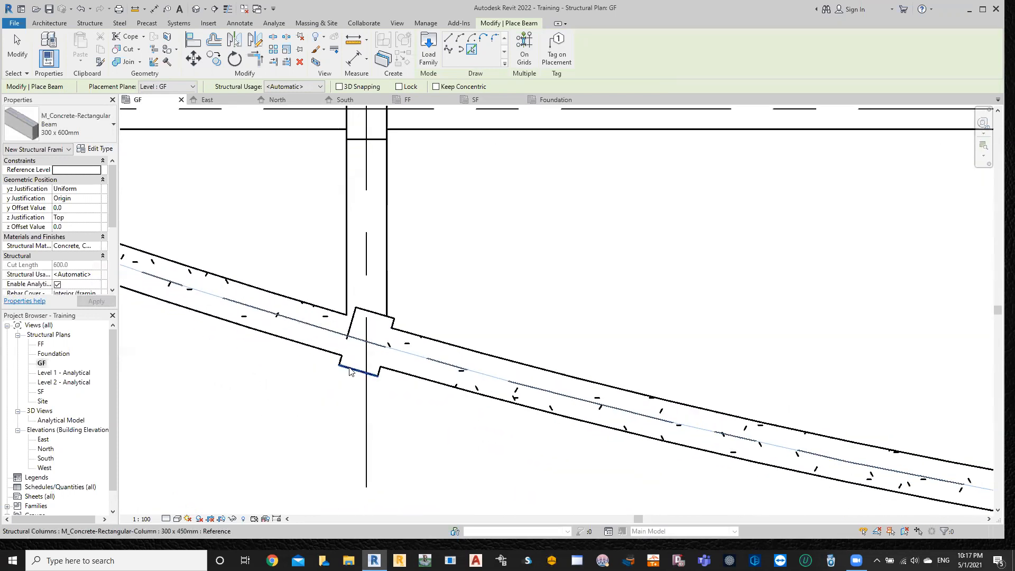
{"action": "scroll", "coordinate": [342, 381], "scroll_direction": "down", "scroll_amount": 4}
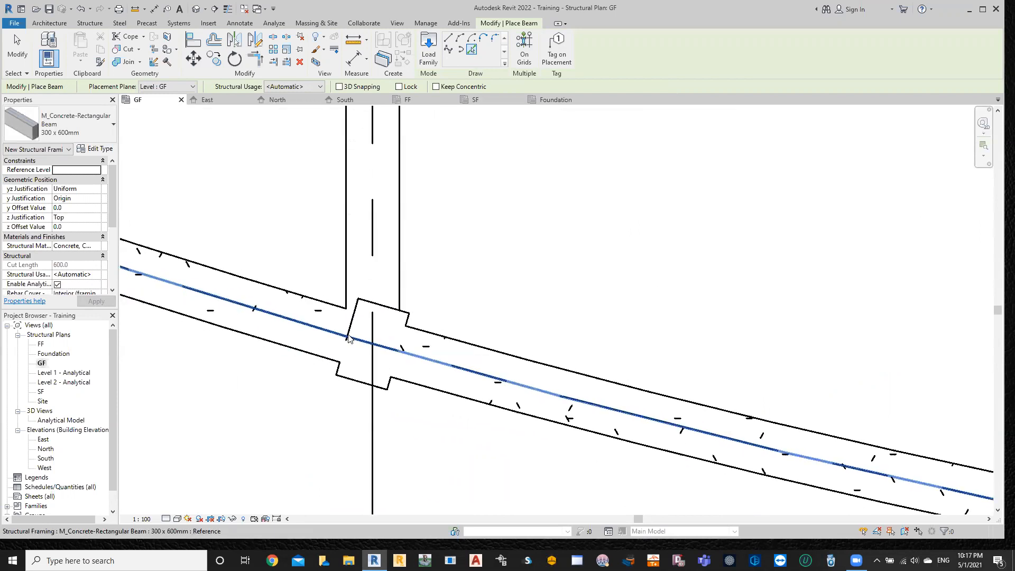
{"action": "scroll", "coordinate": [773, 446], "scroll_direction": "up", "scroll_amount": 5}
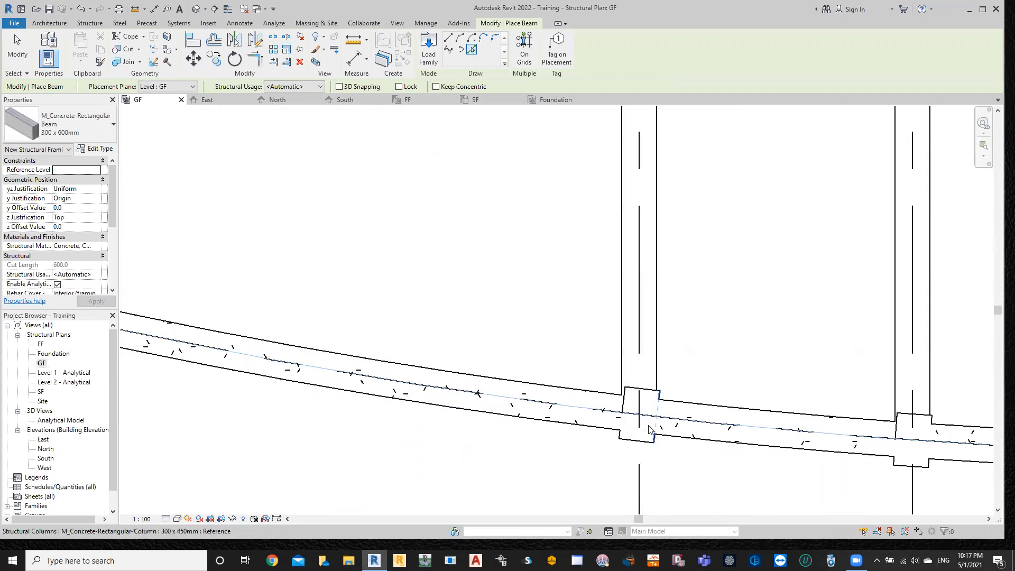
{"action": "scroll", "coordinate": [673, 429], "scroll_direction": "down", "scroll_amount": 1}
{"action": "middle_click_drag", "start_coordinate": [804, 458], "coordinate": [500, 421]}
{"action": "middle_click_drag", "start_coordinate": [778, 436], "coordinate": [450, 413]}
{"action": "scroll", "coordinate": [568, 432], "scroll_direction": "down", "scroll_amount": 3}
{"action": "middle_click_drag", "start_coordinate": [915, 437], "coordinate": [816, 423]}
{"action": "scroll", "coordinate": [649, 425], "scroll_direction": "up", "scroll_amount": 4}
{"action": "scroll", "coordinate": [650, 409], "scroll_direction": "down", "scroll_amount": 2}
{"action": "scroll", "coordinate": [460, 444], "scroll_direction": "down", "scroll_amount": 1}
{"action": "scroll", "coordinate": [450, 414], "scroll_direction": "up", "scroll_amount": 6}
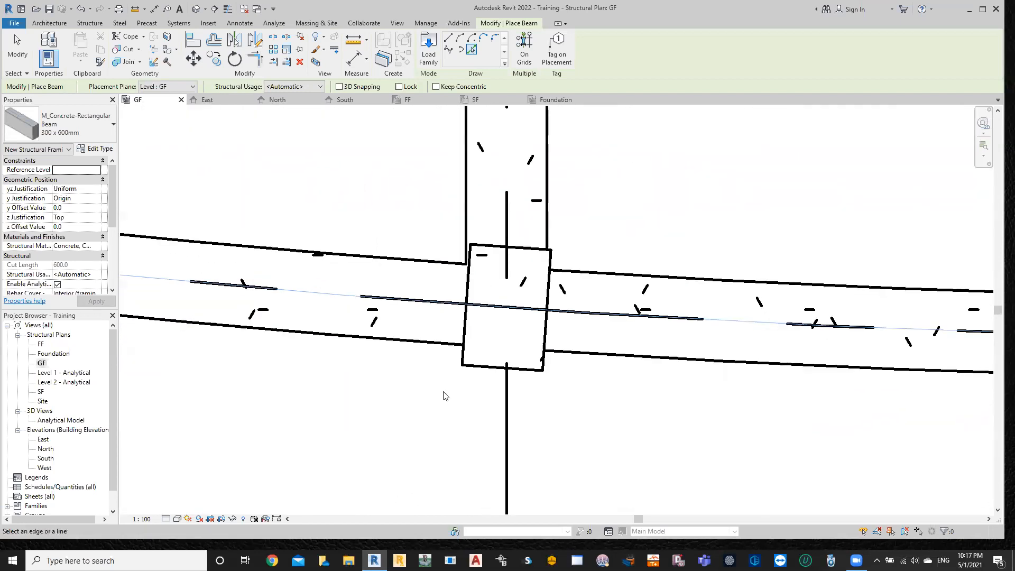
{"action": "scroll", "coordinate": [445, 396], "scroll_direction": "down", "scroll_amount": 1}
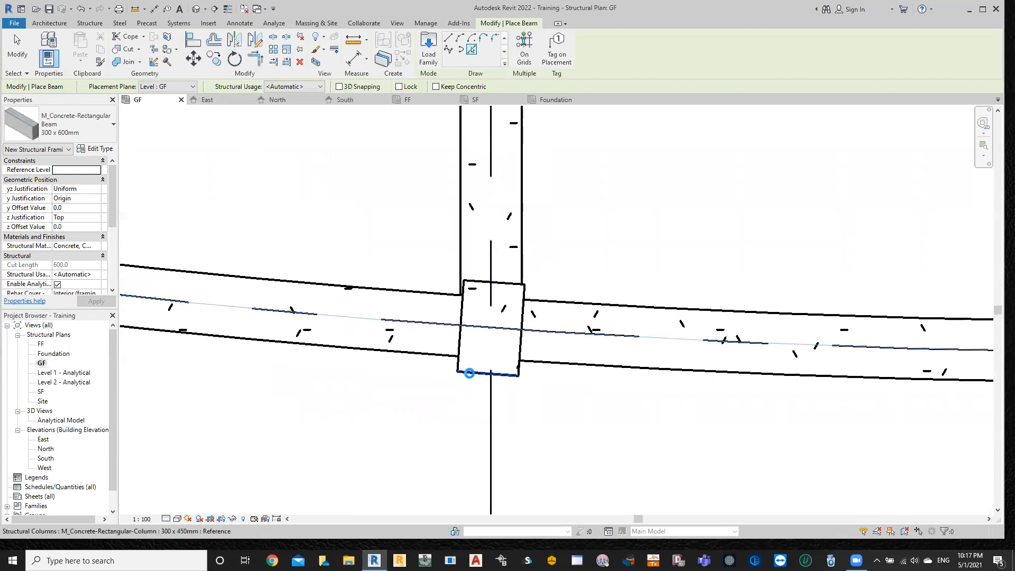
{"action": "left_click", "coordinate": [469, 373]}
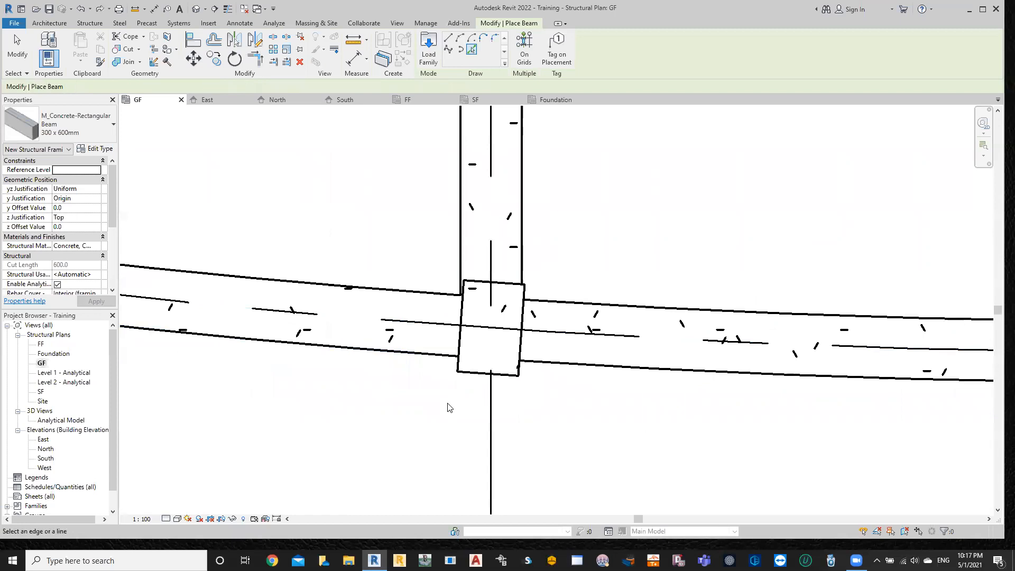
{"action": "key", "text": "Escape"}
{"action": "key", "text": "Escape"}
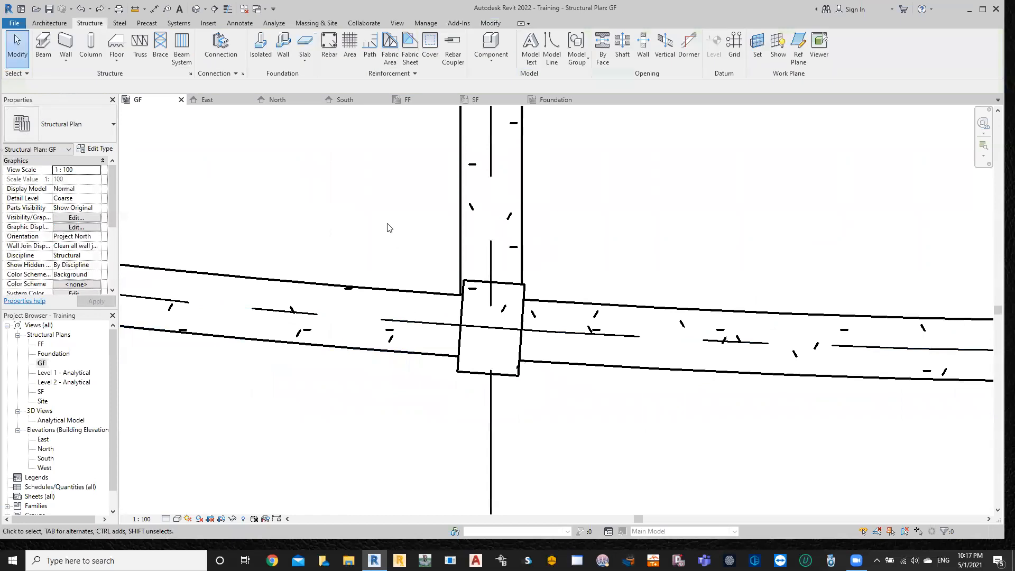
- Rotate the 300 x 450mm column at grid intersection G-4 about its centre so its long side follows the curved beam
{"action": "left_click", "coordinate": [492, 370]}
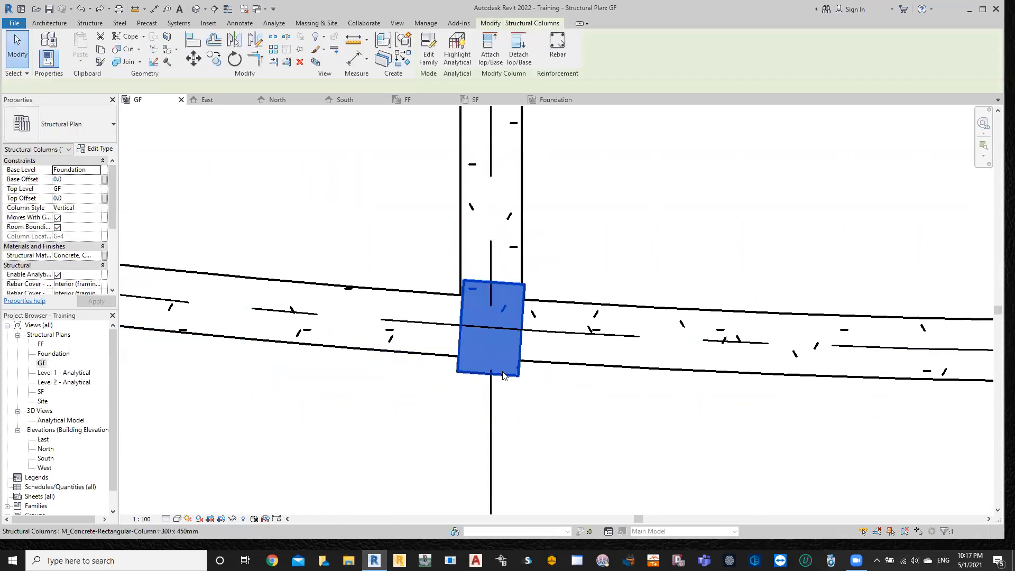
{"action": "left_click", "coordinate": [235, 59]}
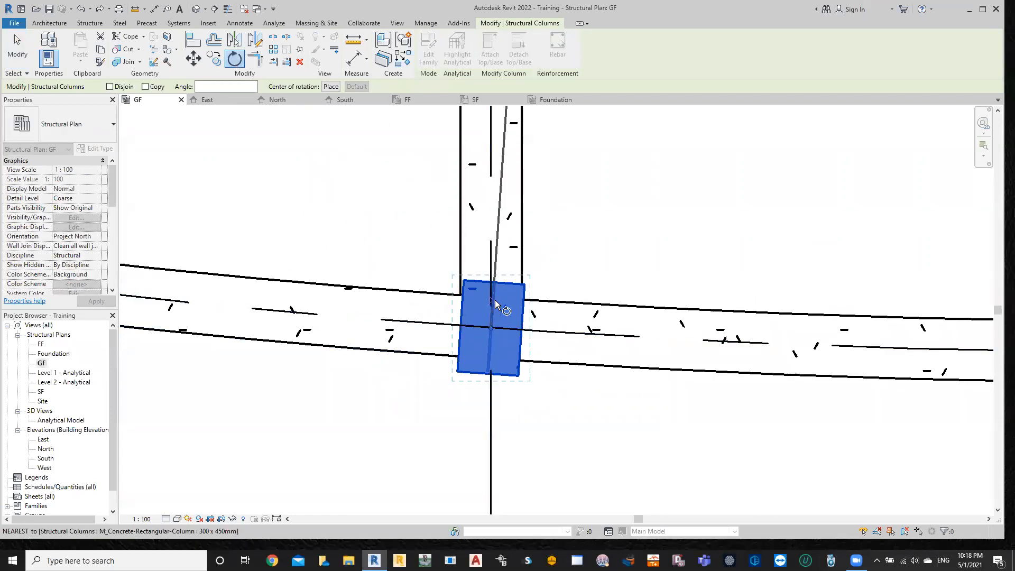
{"action": "scroll", "coordinate": [495, 307], "scroll_direction": "up", "scroll_amount": 3}
{"action": "scroll", "coordinate": [496, 300], "scroll_direction": "up", "scroll_amount": 4}
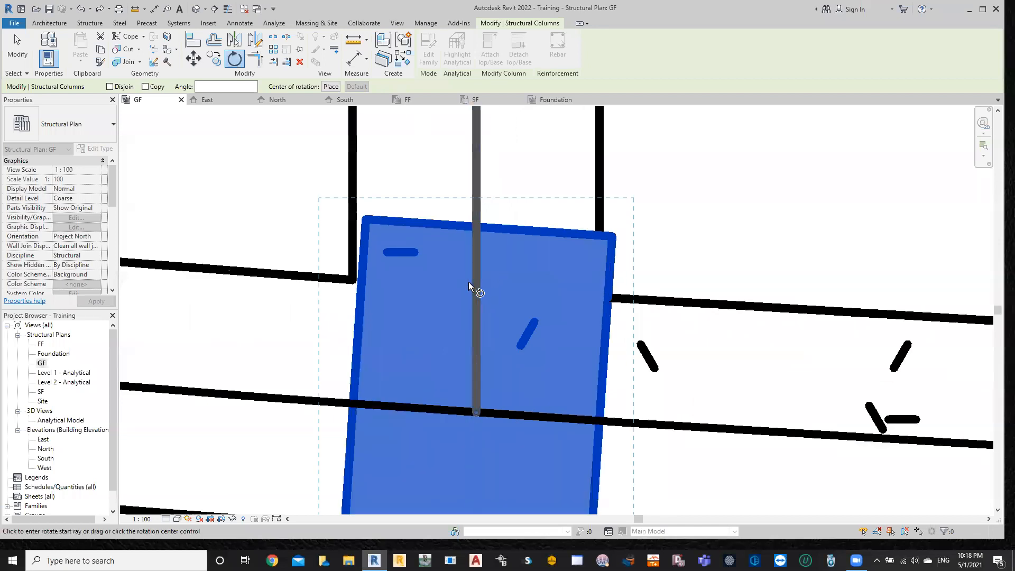
{"action": "scroll", "coordinate": [472, 278], "scroll_direction": "down", "scroll_amount": 3}
{"action": "scroll", "coordinate": [473, 278], "scroll_direction": "down", "scroll_amount": 3}
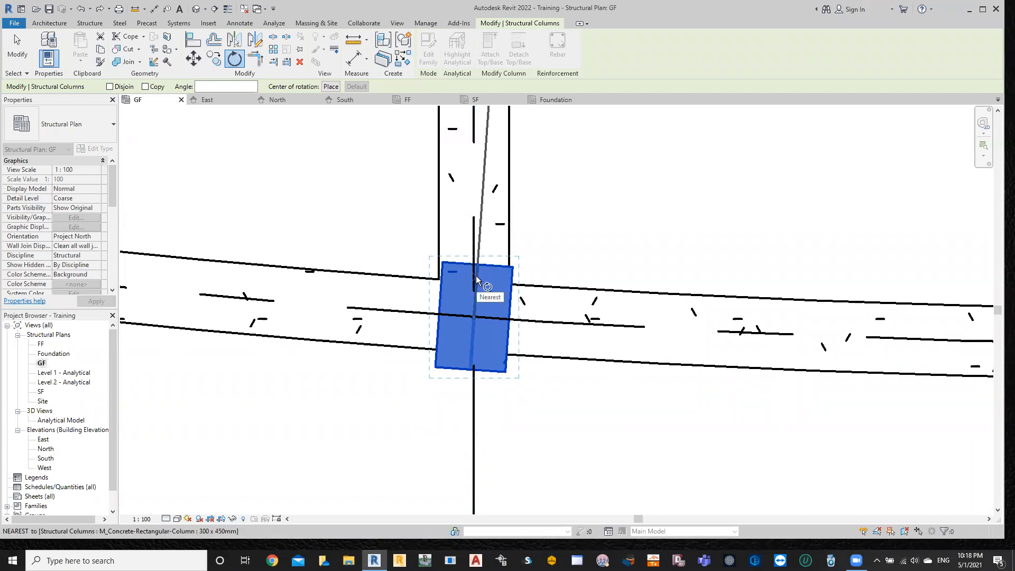
{"action": "scroll", "coordinate": [477, 279], "scroll_direction": "up", "scroll_amount": 5}
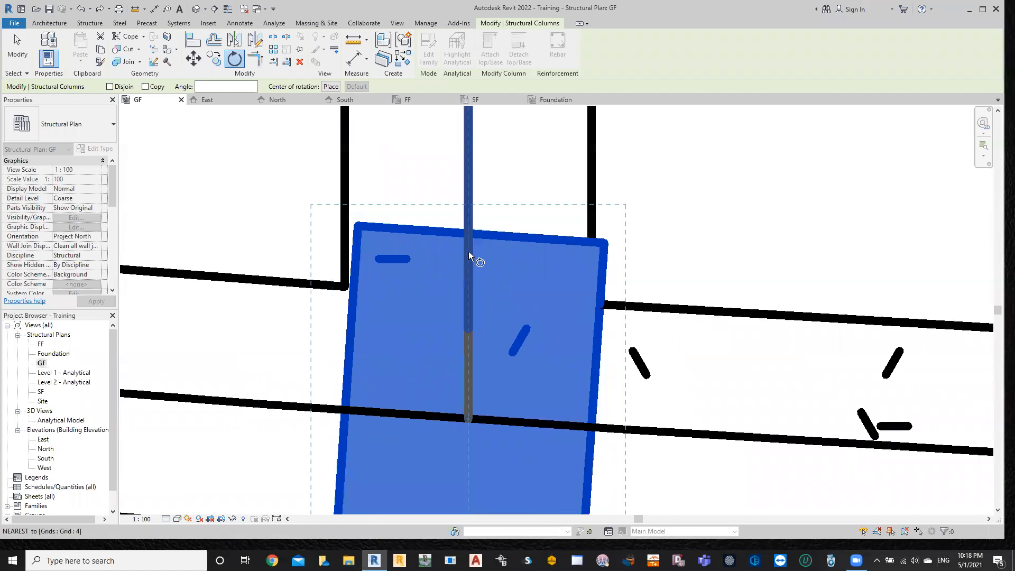
{"action": "scroll", "coordinate": [469, 249], "scroll_direction": "down", "scroll_amount": 4}
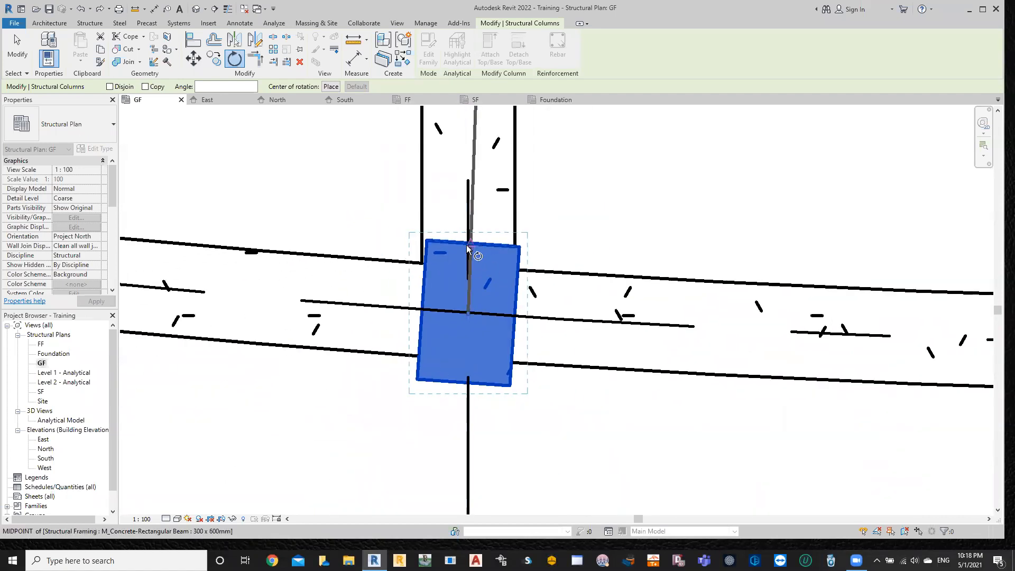
{"action": "scroll", "coordinate": [467, 251], "scroll_direction": "up", "scroll_amount": 2}
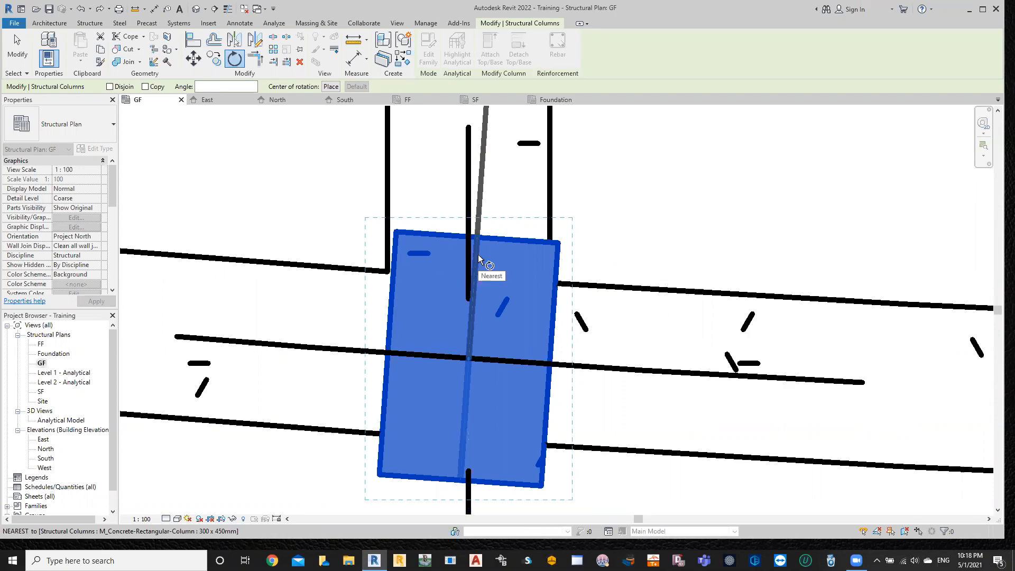
{"action": "left_click", "coordinate": [478, 254]}
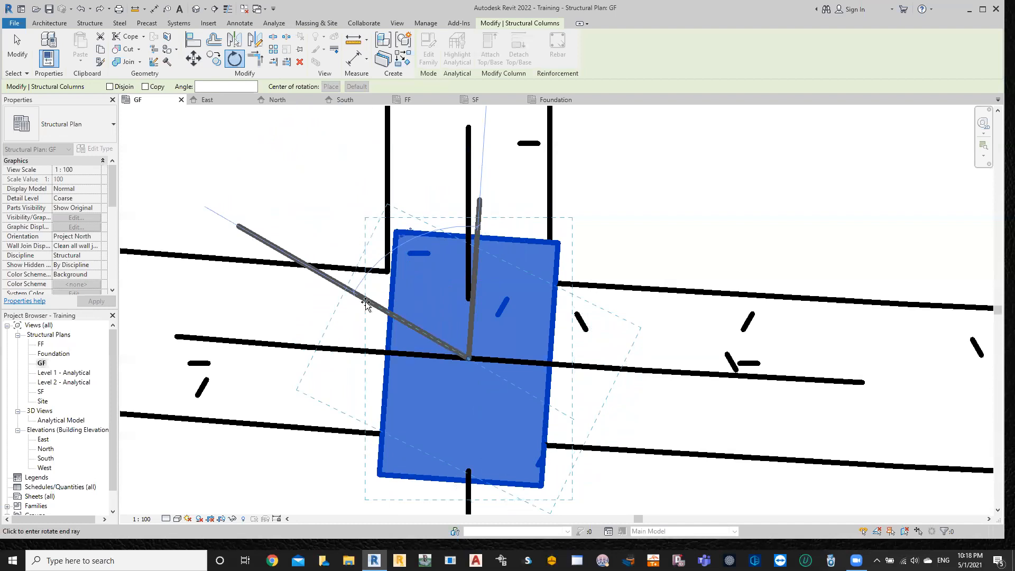
{"action": "left_click", "coordinate": [340, 349]}
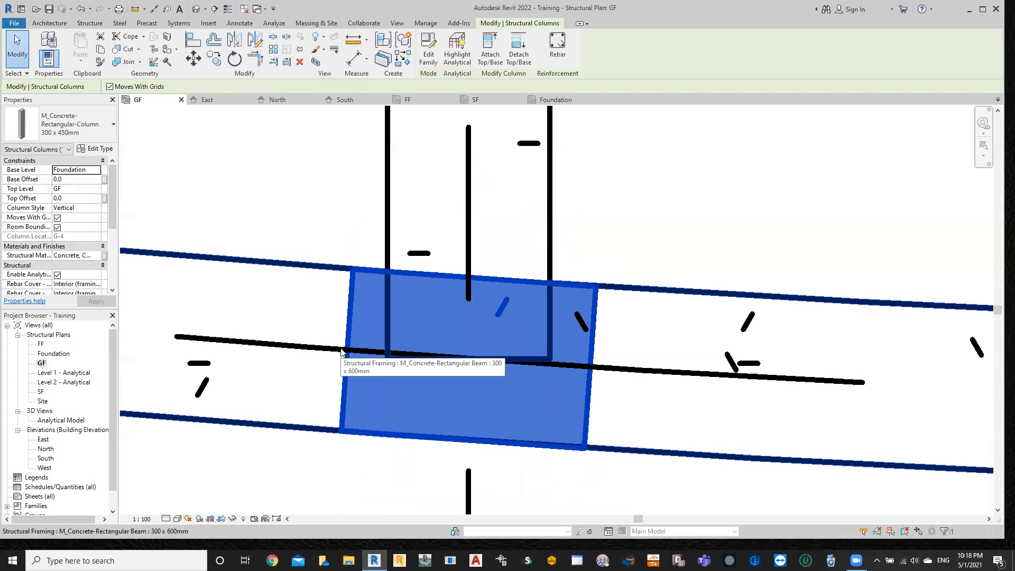
{"action": "left_click", "coordinate": [651, 237]}
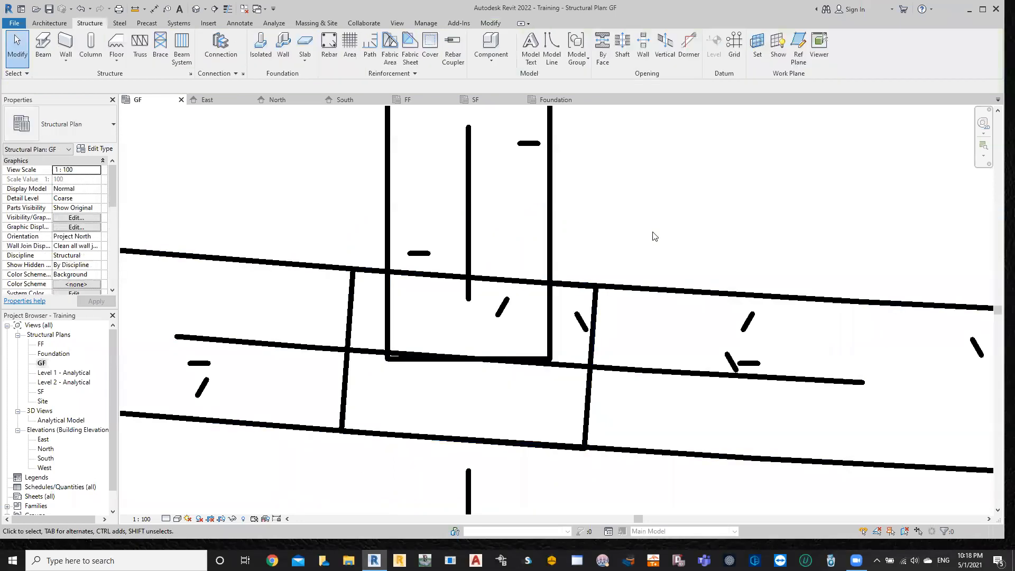
- Rotate the 300 x 450mm column at grid intersection G-3 so its long side lines up with the curved beam
{"action": "scroll", "coordinate": [655, 236], "scroll_direction": "down", "scroll_amount": 5}
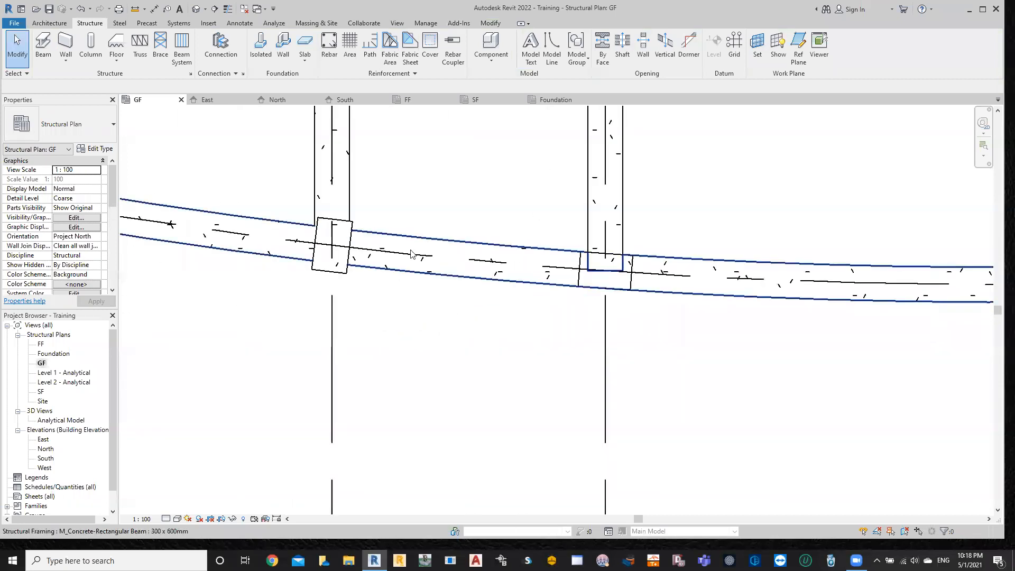
{"action": "scroll", "coordinate": [283, 302], "scroll_direction": "up", "scroll_amount": 3}
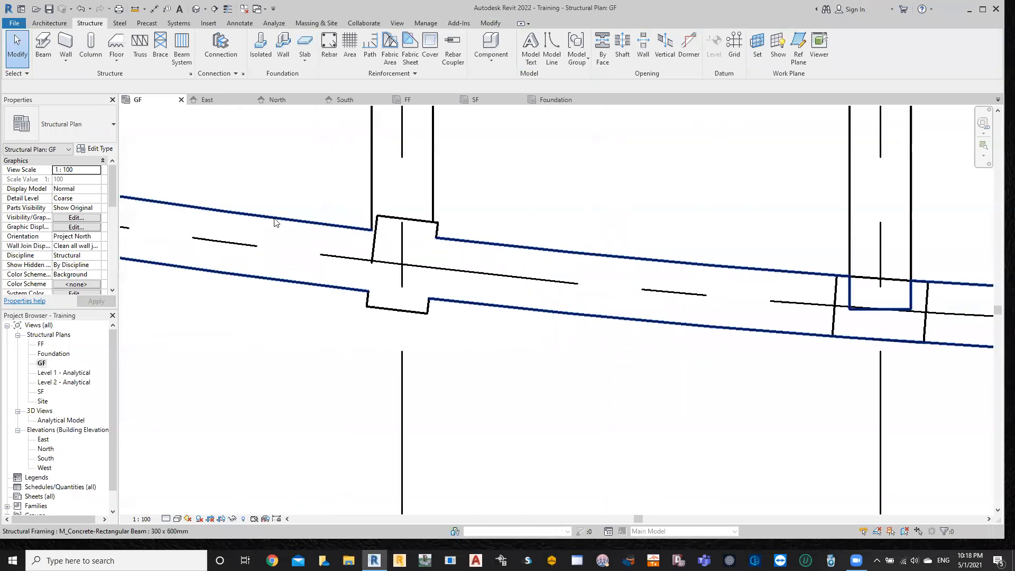
{"action": "left_click", "coordinate": [400, 312]}
{"action": "left_click", "coordinate": [234, 59]}
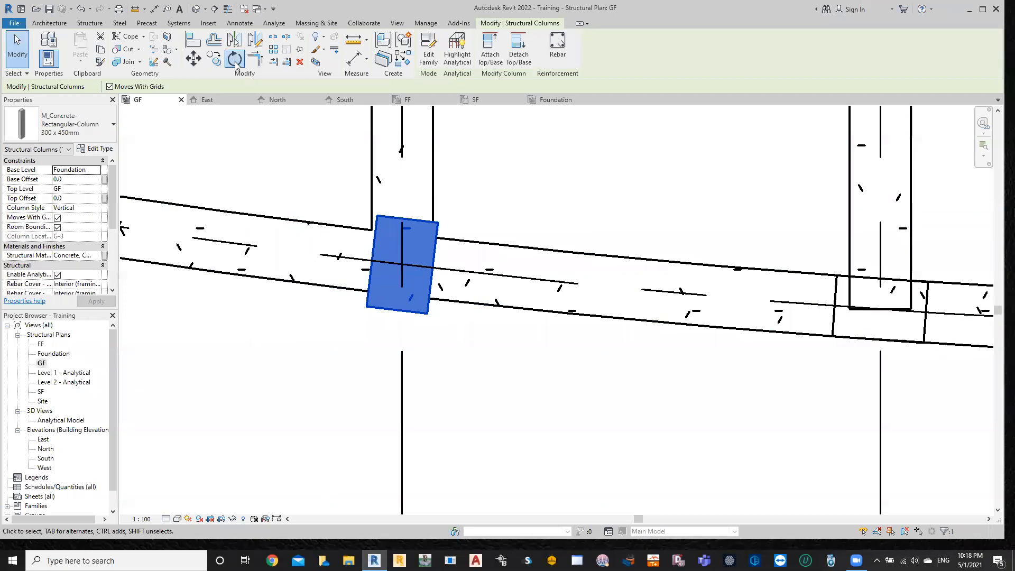
{"action": "scroll", "coordinate": [385, 245], "scroll_direction": "up", "scroll_amount": 3}
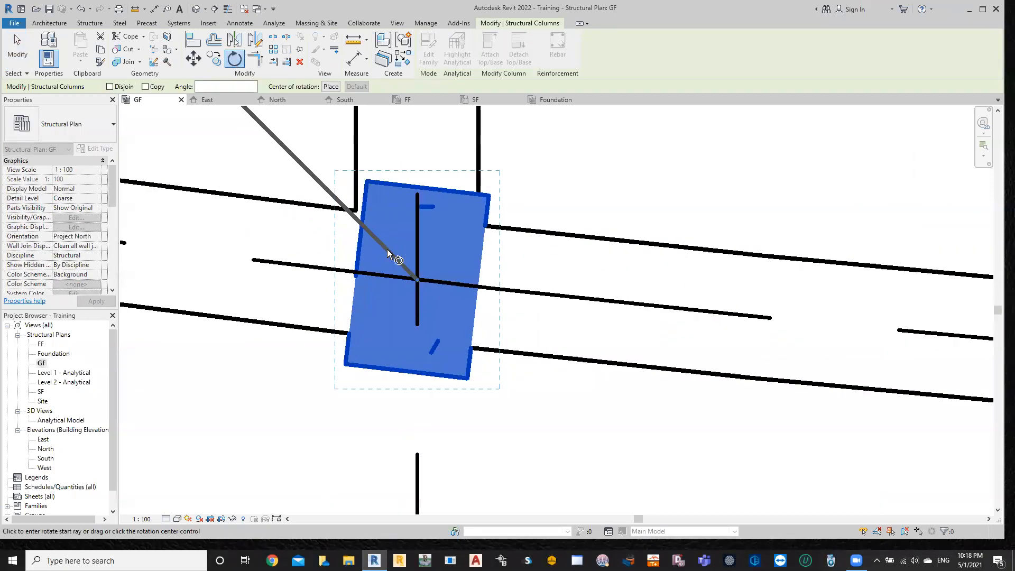
{"action": "left_click", "coordinate": [414, 142]}
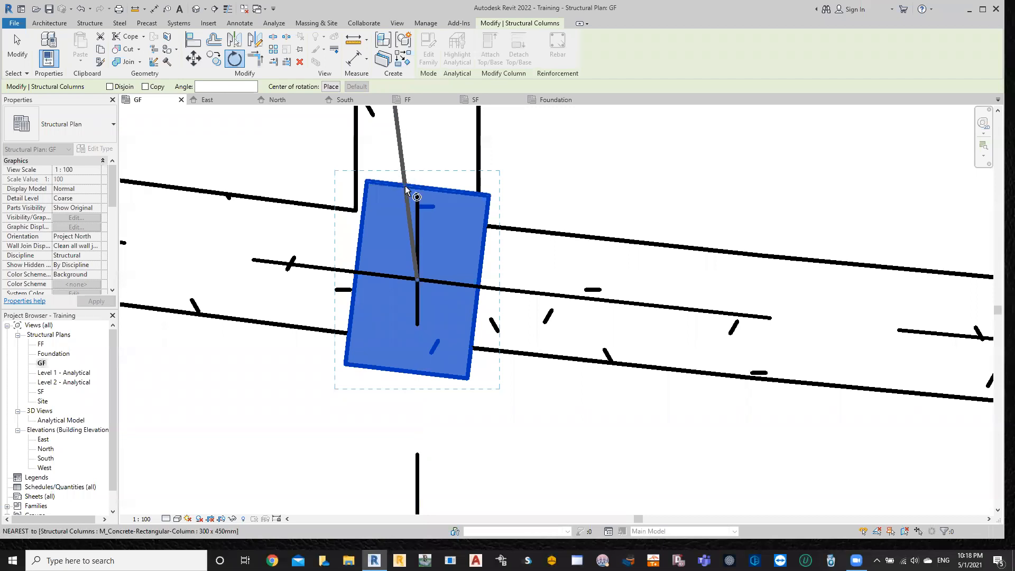
{"action": "scroll", "coordinate": [430, 187], "scroll_direction": "up", "scroll_amount": 3}
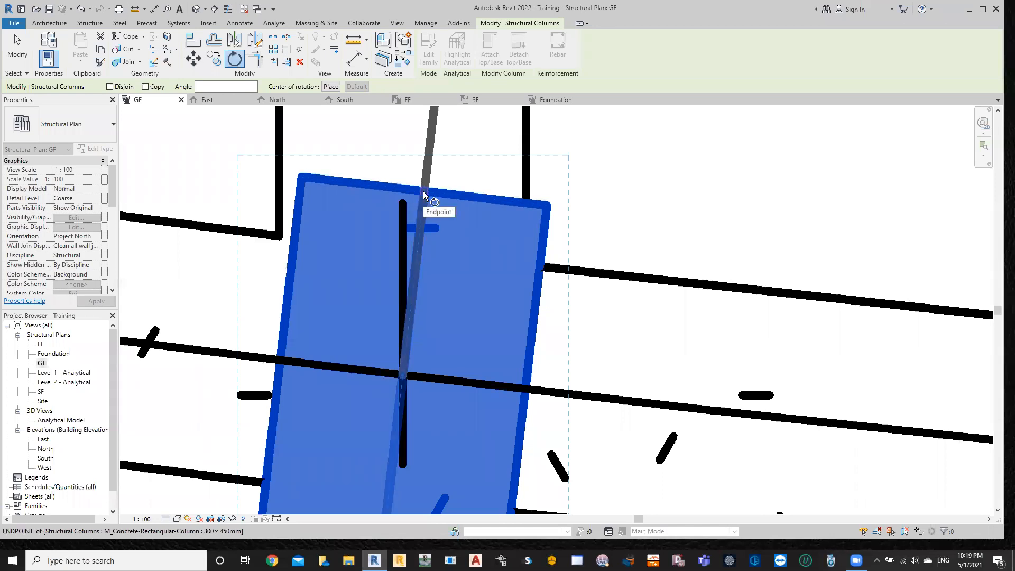
{"action": "scroll", "coordinate": [424, 192], "scroll_direction": "down", "scroll_amount": 1}
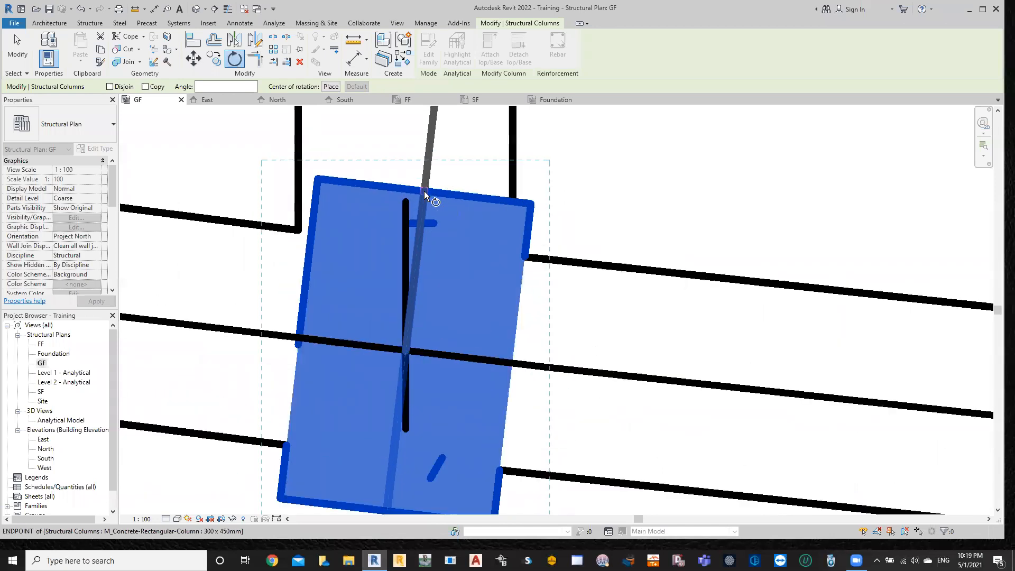
{"action": "left_click", "coordinate": [424, 192]}
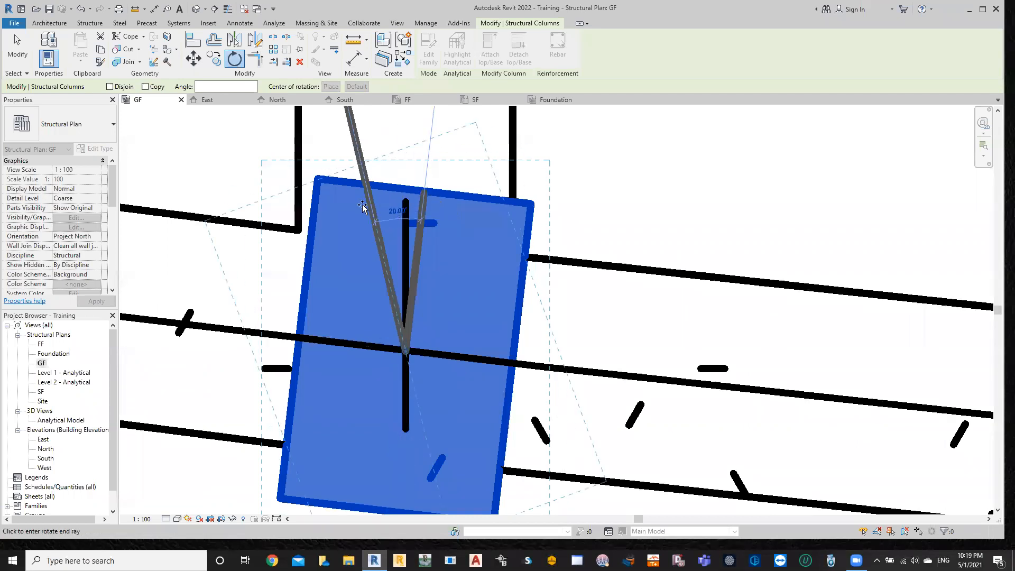
{"action": "left_click", "coordinate": [246, 331]}
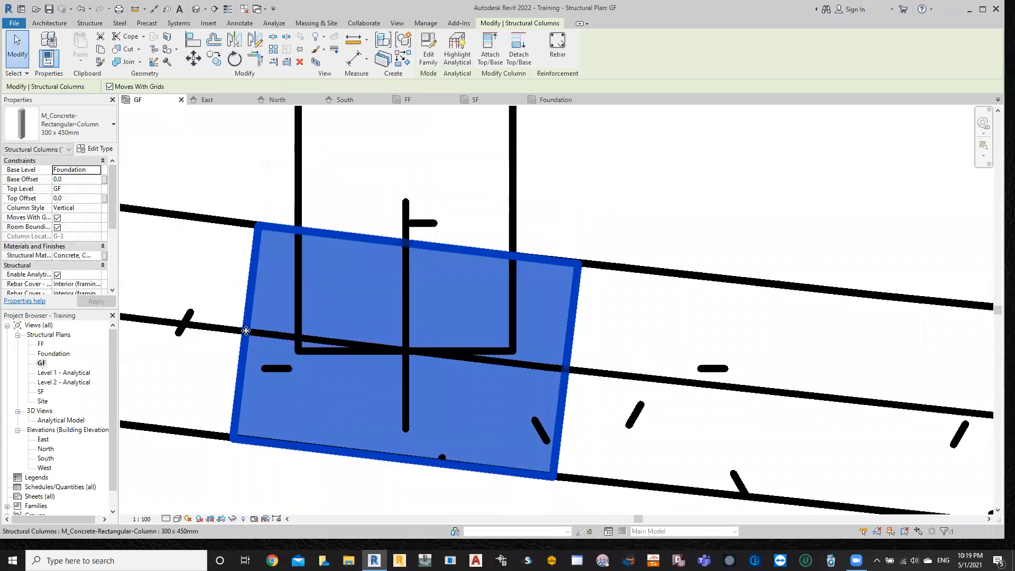
- Place 300 x 600mm concrete beams along all five segments of grid H by picking each grid line
{"action": "scroll", "coordinate": [246, 331], "scroll_direction": "down", "scroll_amount": 4}
{"action": "scroll", "coordinate": [259, 333], "scroll_direction": "down", "scroll_amount": 5}
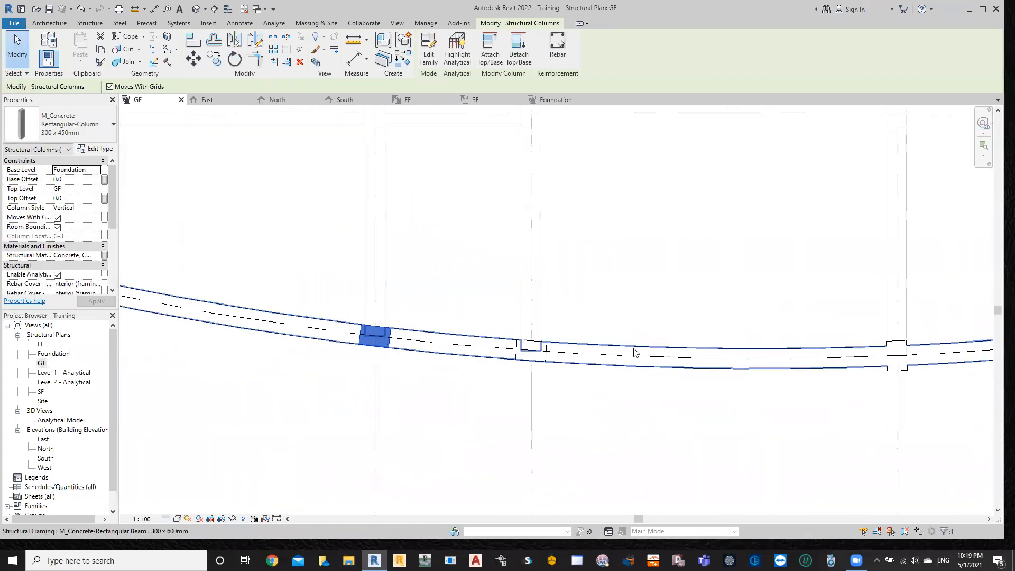
{"action": "scroll", "coordinate": [611, 399], "scroll_direction": "down", "scroll_amount": 4}
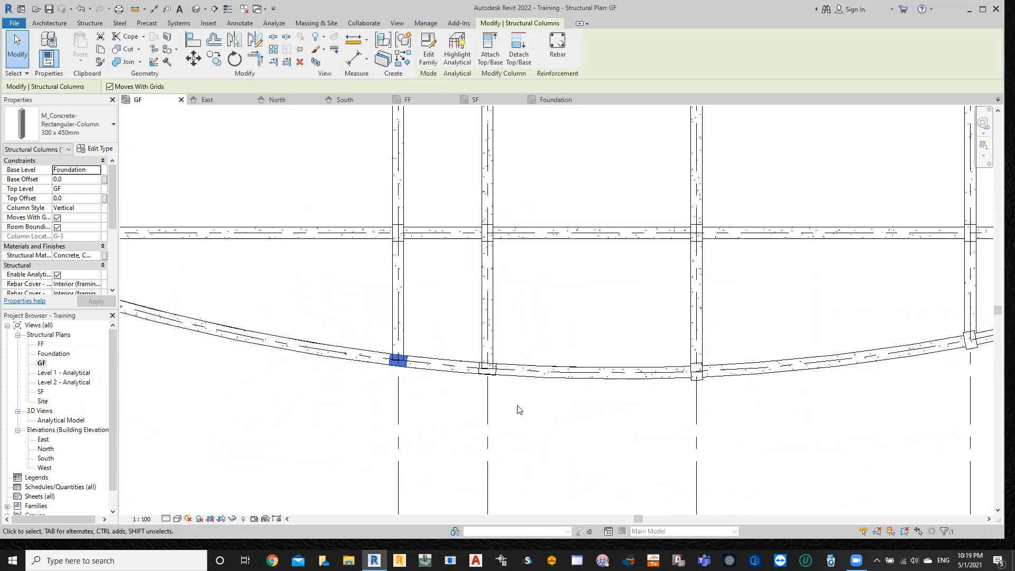
{"action": "scroll", "coordinate": [788, 384], "scroll_direction": "down", "scroll_amount": 2}
{"action": "middle_click_drag", "start_coordinate": [777, 385], "coordinate": [437, 398]}
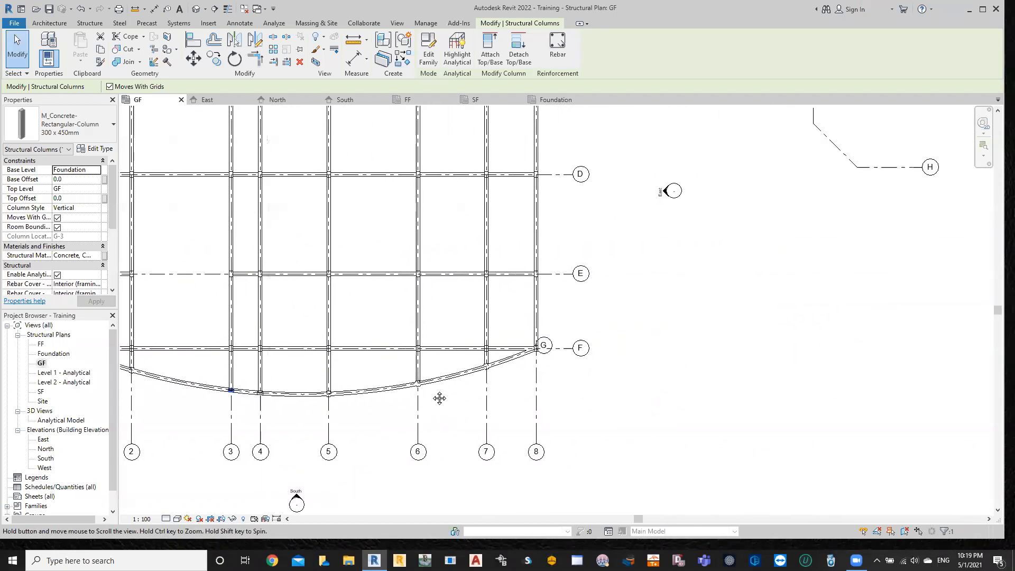
{"action": "middle_click_drag", "start_coordinate": [787, 282], "coordinate": [483, 420]}
{"action": "scroll", "coordinate": [624, 200], "scroll_direction": "up", "scroll_amount": 2}
{"action": "scroll", "coordinate": [625, 180], "scroll_direction": "down", "scroll_amount": 2}
{"action": "middle_click_drag", "start_coordinate": [641, 138], "coordinate": [608, 186]}
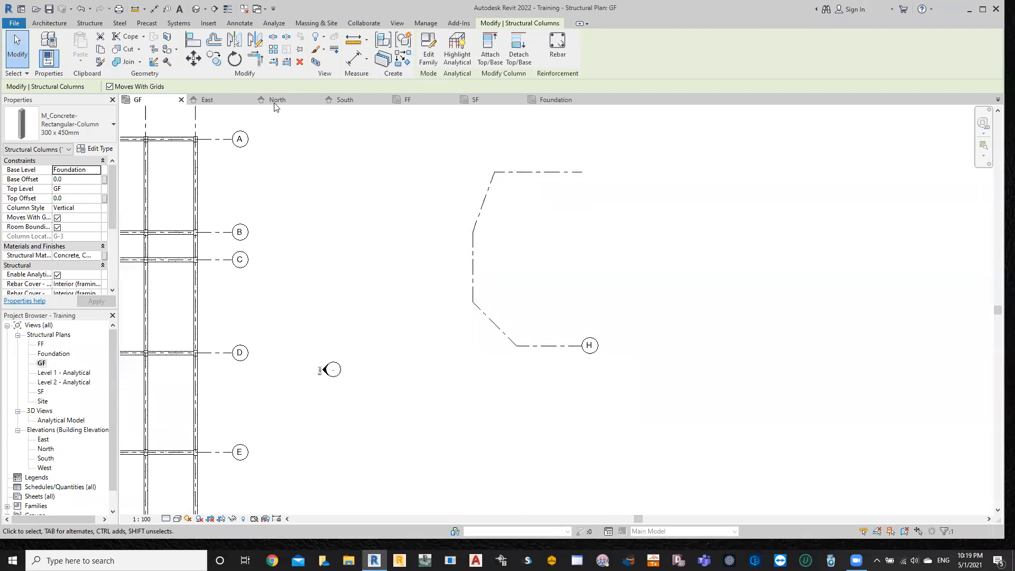
{"action": "left_click", "coordinate": [89, 23]}
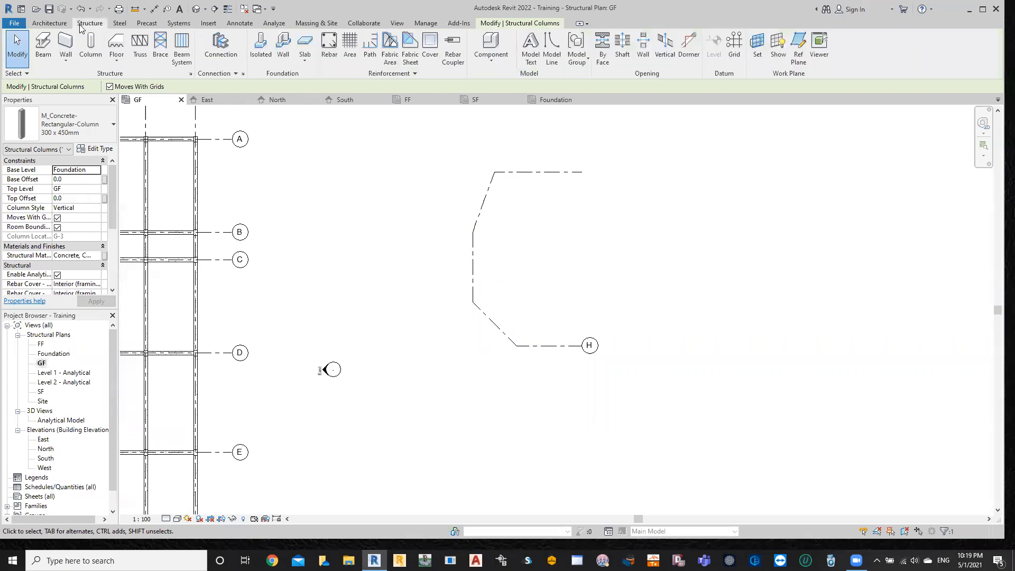
{"action": "left_click", "coordinate": [44, 45]}
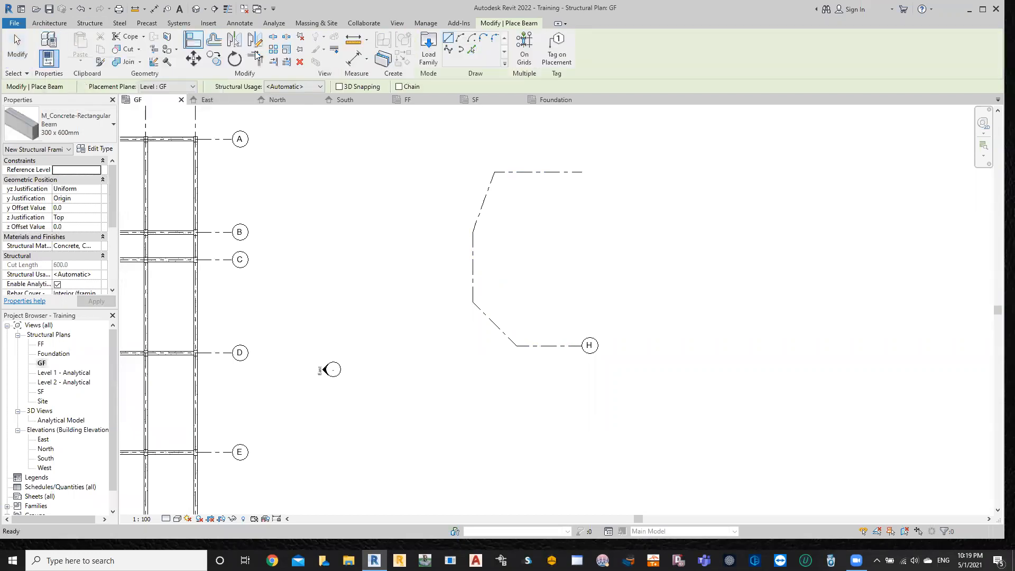
{"action": "left_click", "coordinate": [472, 50]}
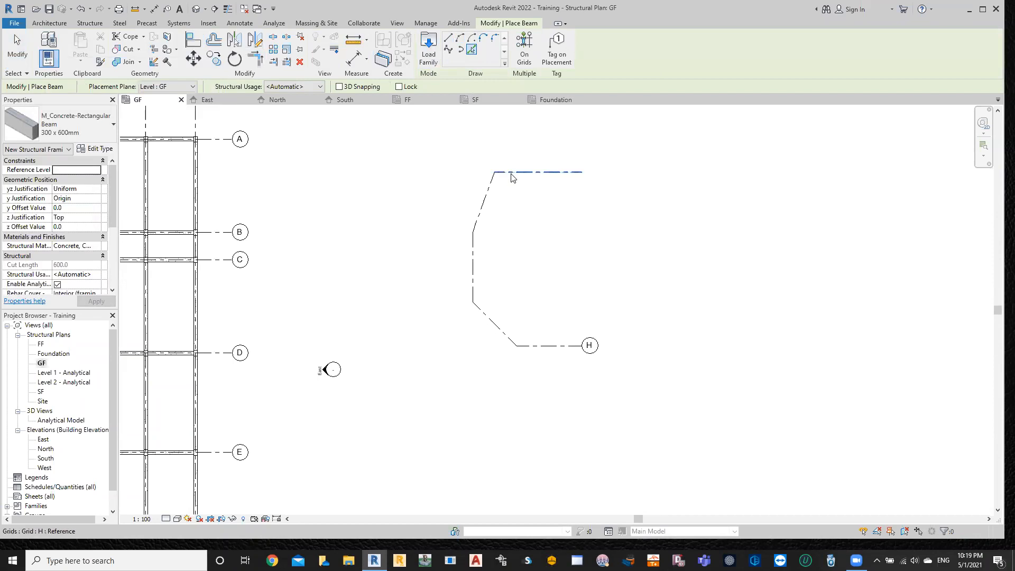
{"action": "left_click", "coordinate": [511, 175]}
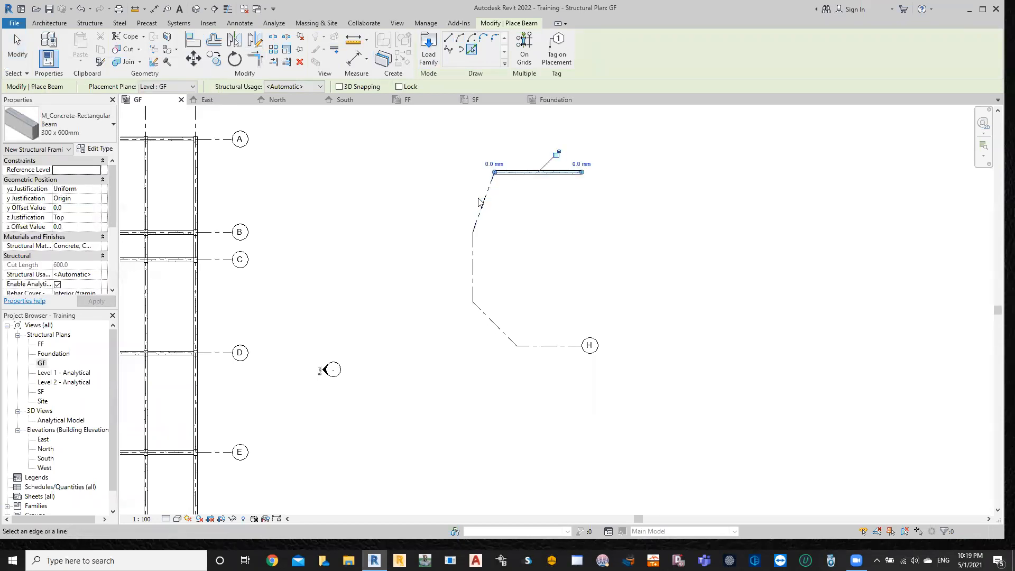
{"action": "left_click", "coordinate": [480, 200]}
{"action": "left_click", "coordinate": [473, 252]}
{"action": "left_click", "coordinate": [502, 332]}
{"action": "left_click", "coordinate": [536, 346]}
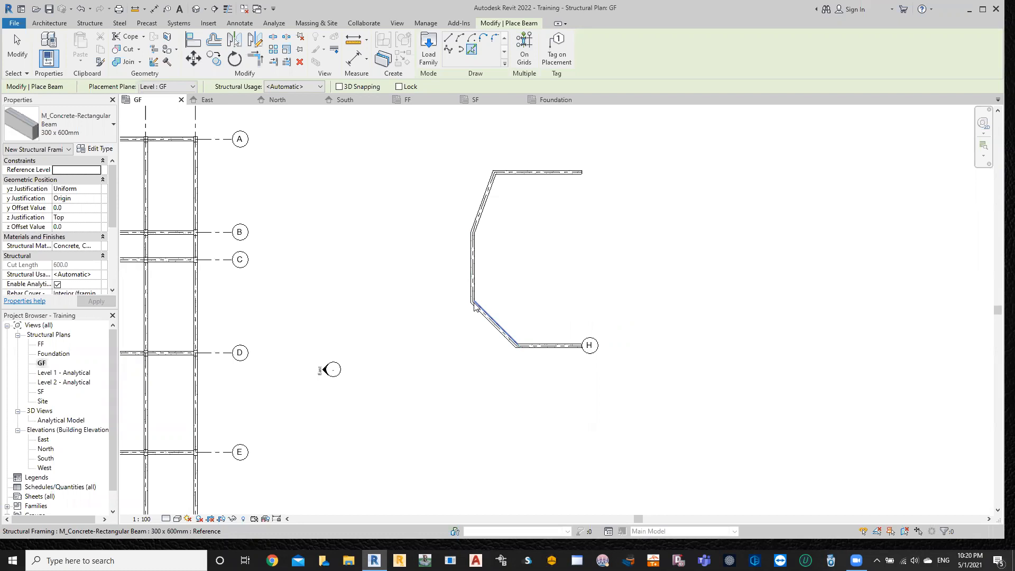
- Leave beam placement and delete multi-segment grid H together with the beams along it
{"action": "scroll", "coordinate": [492, 327], "scroll_direction": "down", "scroll_amount": 4}
{"action": "middle_click_drag", "start_coordinate": [548, 374], "coordinate": [706, 360]}
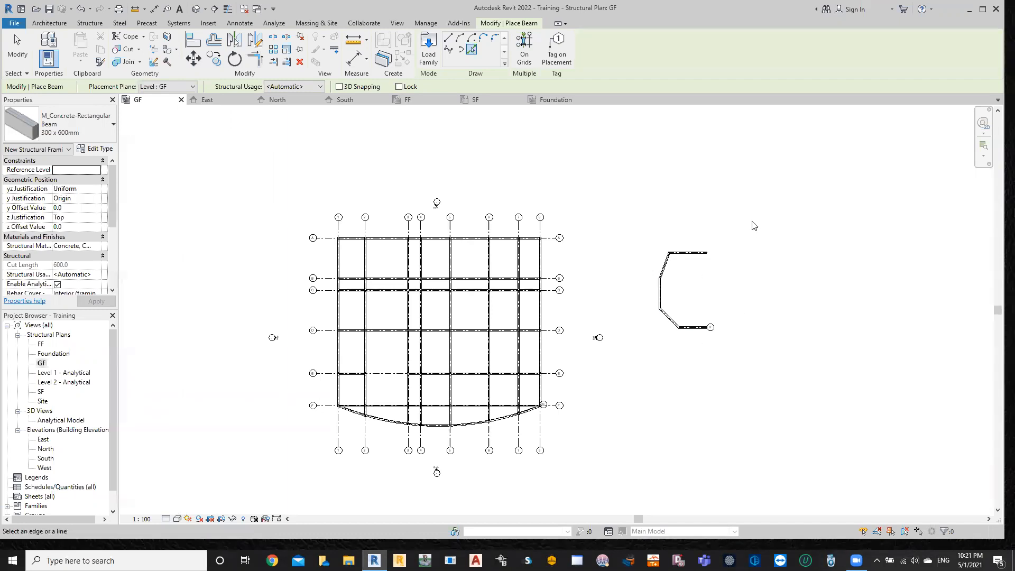
{"action": "key", "text": "Escape"}
{"action": "left_click_drag", "start_coordinate": [733, 210], "coordinate": [640, 364]}
{"action": "key", "text": "Delete"}
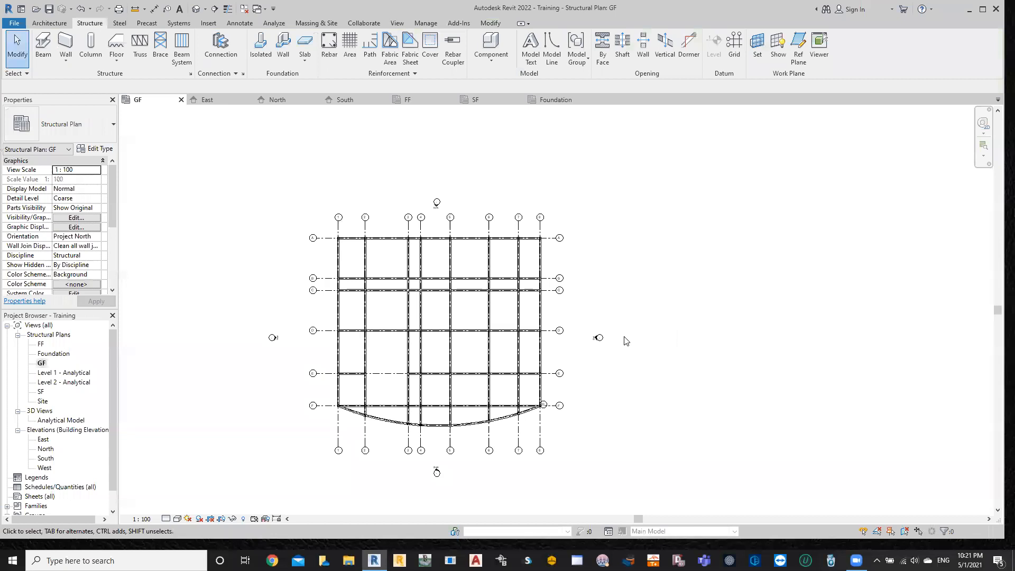
- Open the default 3D view and examine the beam and column framing, including the curved beam along grid G
{"action": "left_click", "coordinate": [196, 9]}
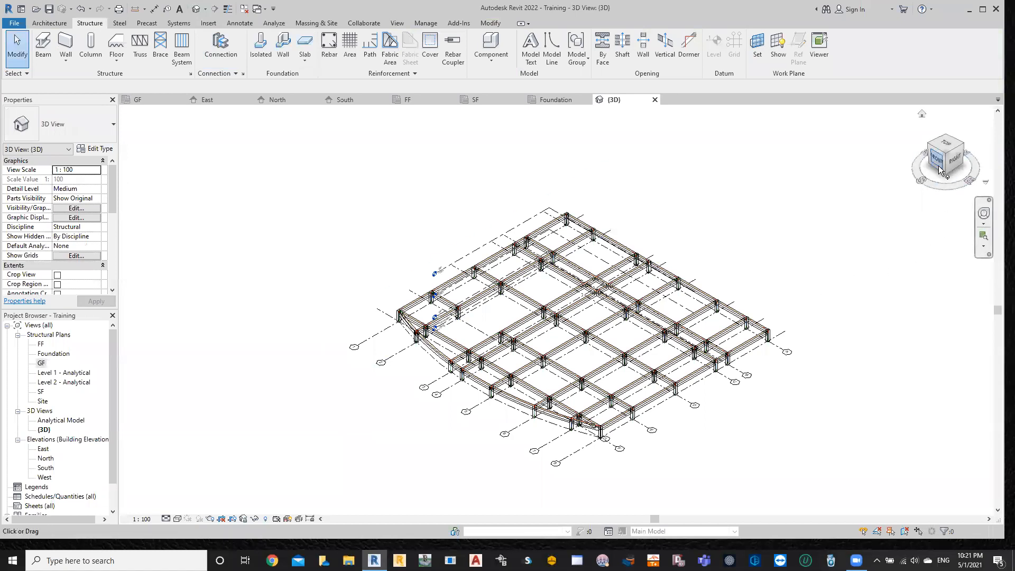
{"action": "scroll", "coordinate": [493, 330], "scroll_direction": "up", "scroll_amount": 3}
{"action": "scroll", "coordinate": [841, 447], "scroll_direction": "down", "scroll_amount": 3}
{"action": "middle_click_drag", "start_coordinate": [780, 398], "coordinate": [579, 307]}
{"action": "scroll", "coordinate": [467, 367], "scroll_direction": "up", "scroll_amount": 2}
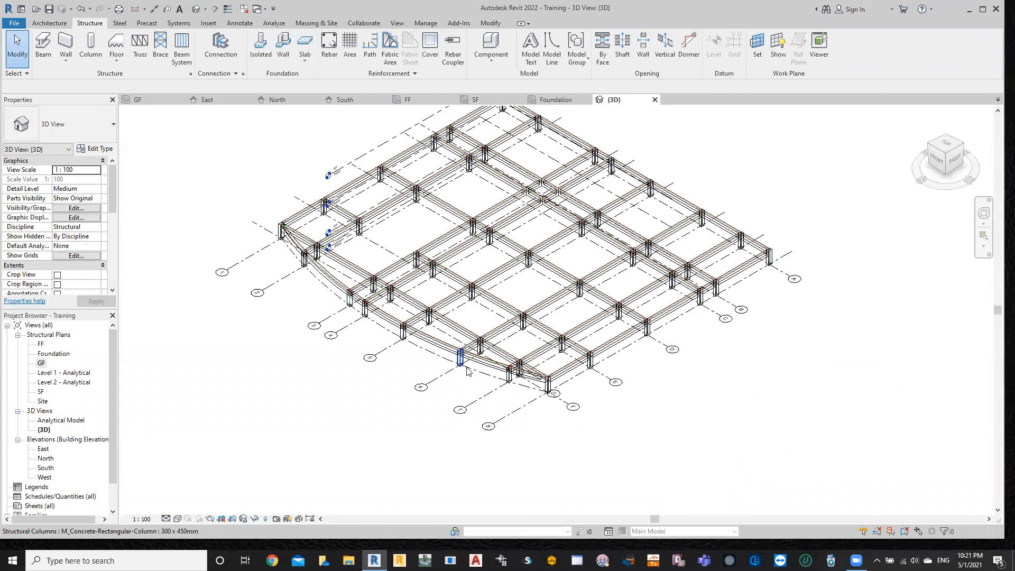
{"action": "middle_click_drag", "start_coordinate": [344, 415], "coordinate": [403, 458]}
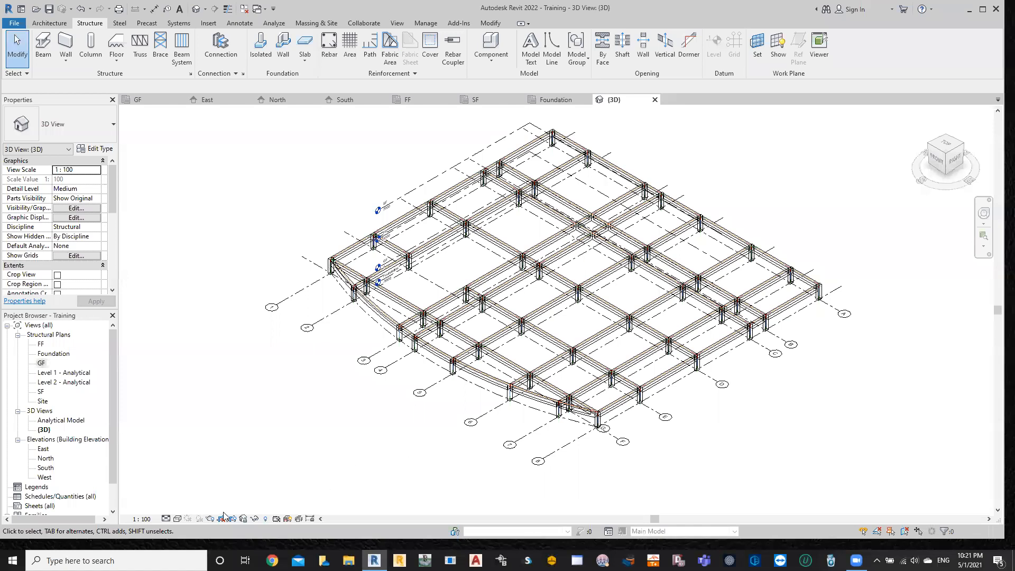
{"action": "scroll", "coordinate": [460, 317], "scroll_direction": "up", "scroll_amount": 2}
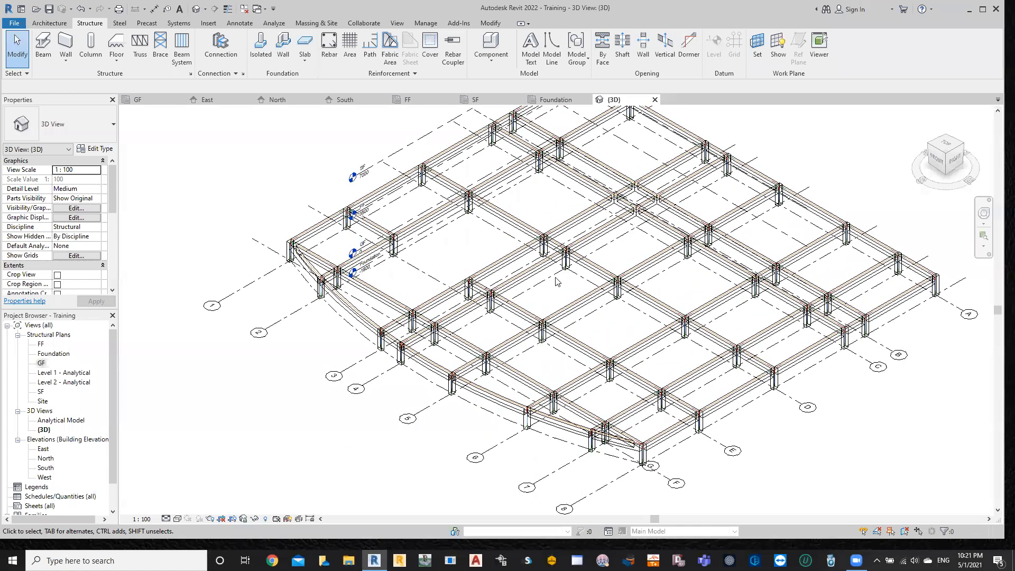
{"action": "middle_click_drag", "start_coordinate": [560, 366], "coordinate": [530, 387]}
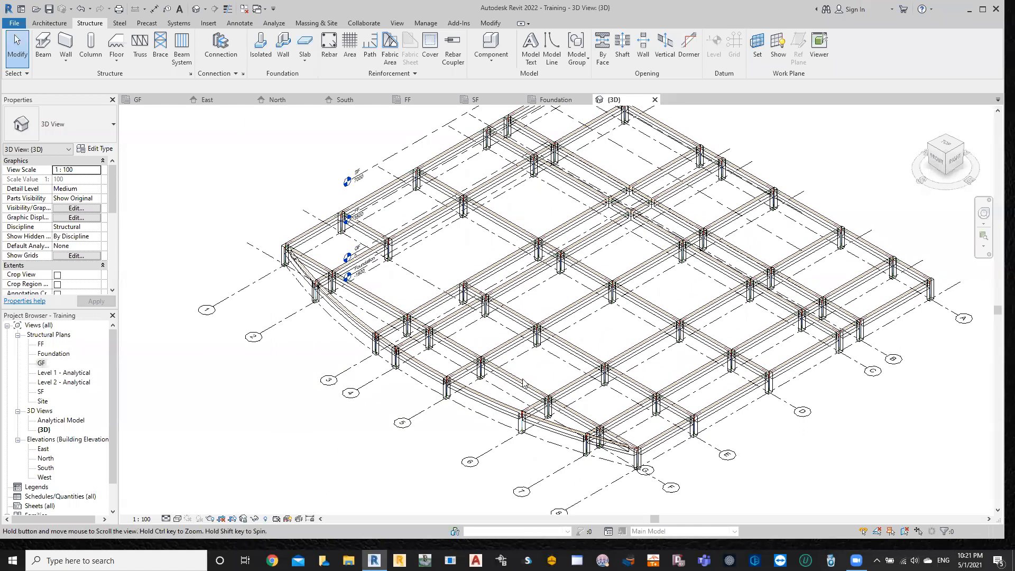
- Set the visual style of the 3D view to Realistic
{"action": "left_click", "coordinate": [178, 519]}
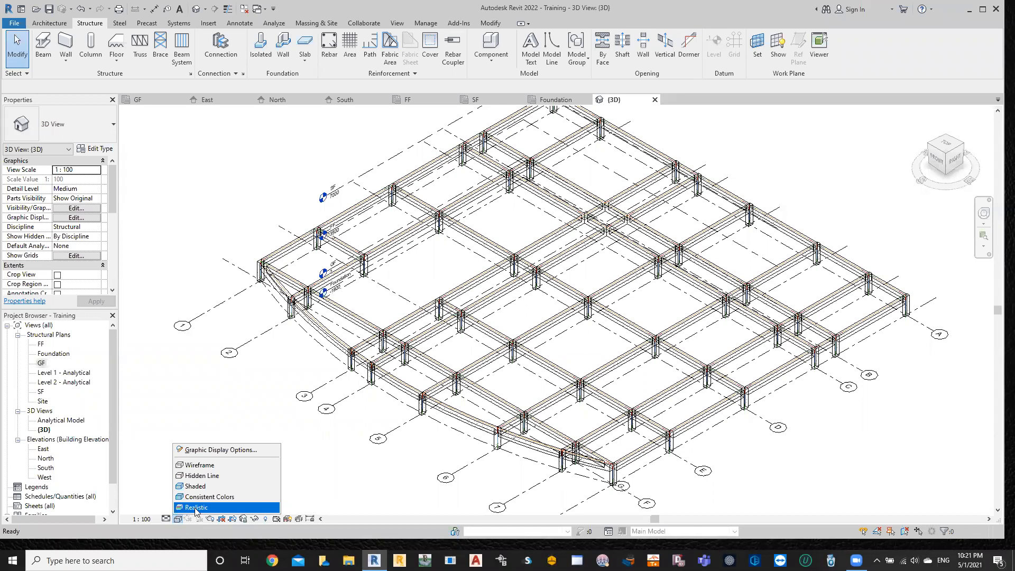
{"action": "left_click", "coordinate": [196, 508]}
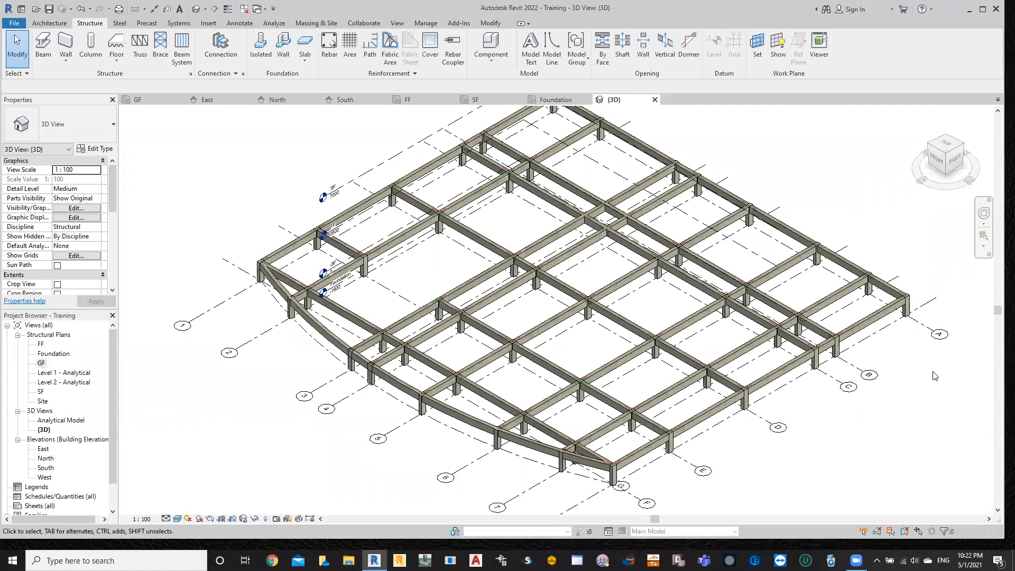
- Examine the framing against the levels from the front, and return to the home 3D orientation to view the whole frame
{"action": "scroll", "coordinate": [932, 372], "scroll_direction": "down", "scroll_amount": 1}
{"action": "left_click", "coordinate": [937, 163]}
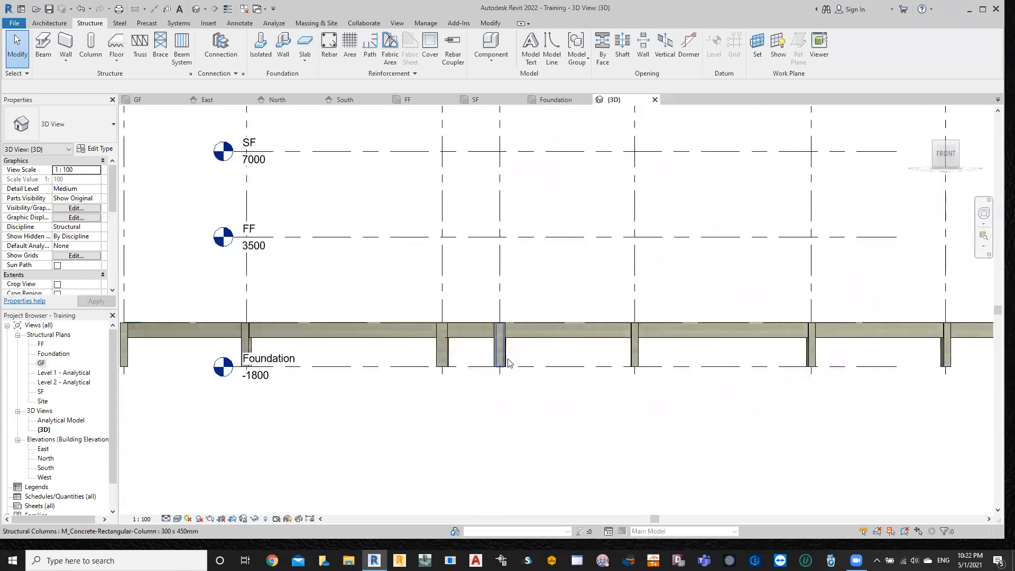
{"action": "scroll", "coordinate": [363, 358], "scroll_direction": "down", "scroll_amount": 2}
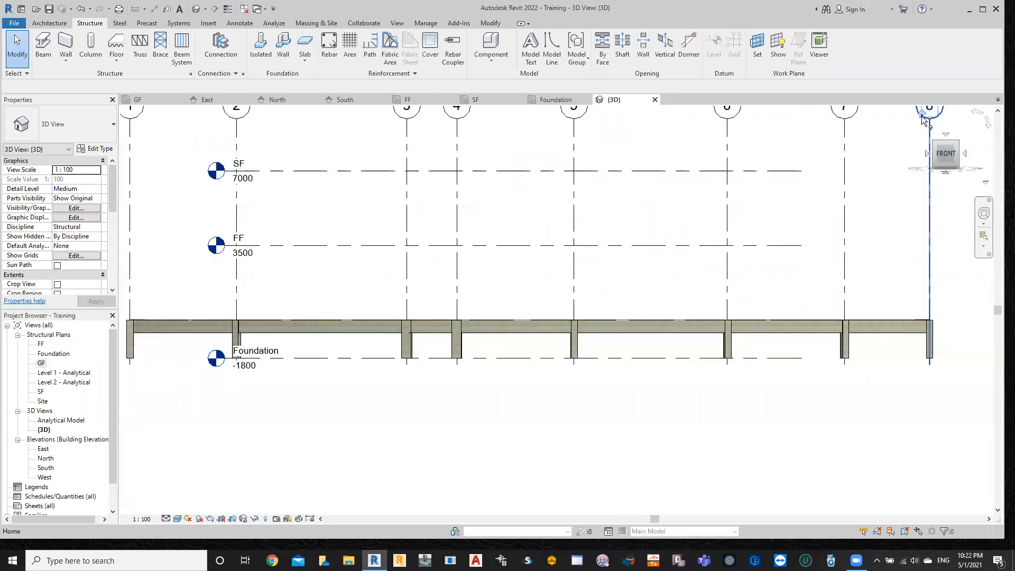
{"action": "left_click", "coordinate": [921, 115]}
{"action": "scroll", "coordinate": [554, 412], "scroll_direction": "up", "scroll_amount": 1}
{"action": "scroll", "coordinate": [555, 414], "scroll_direction": "up", "scroll_amount": 3}
{"action": "scroll", "coordinate": [583, 413], "scroll_direction": "down", "scroll_amount": 2}
{"action": "middle_click_drag", "start_coordinate": [380, 440], "coordinate": [311, 480]}
{"action": "scroll", "coordinate": [312, 479], "scroll_direction": "up", "scroll_amount": 1}
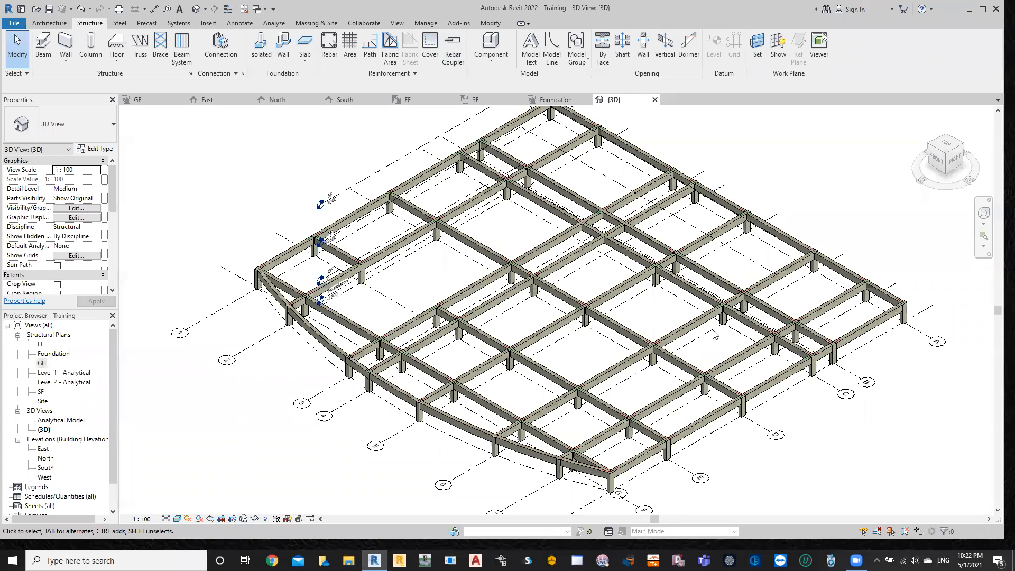
{"action": "scroll", "coordinate": [713, 333], "scroll_direction": "down", "scroll_amount": 2}
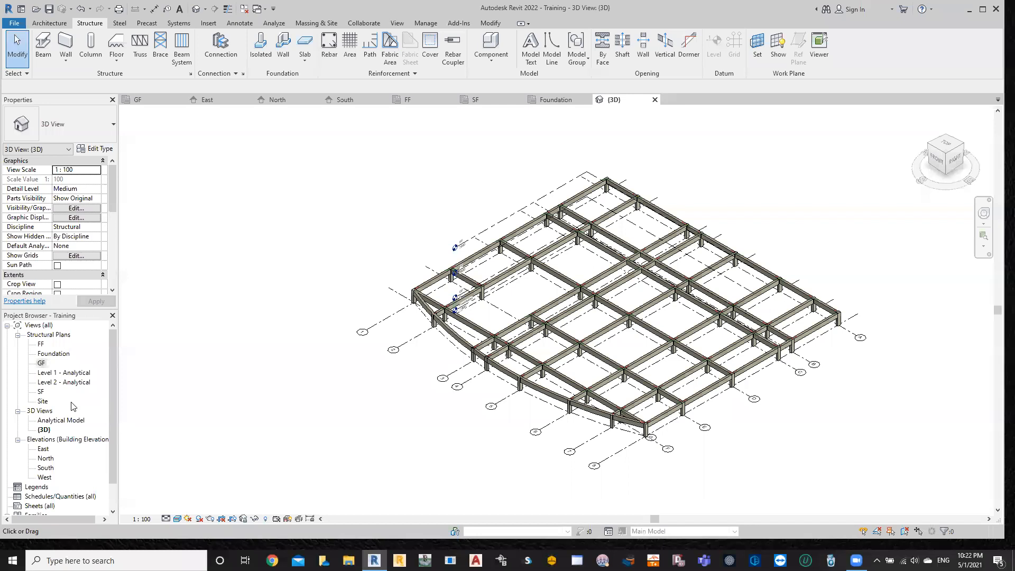
- Open the East elevation and extend the headless ends of the aligned level lines beyond grid F and the curved-beam columns
{"action": "double_click", "coordinate": [43, 449]}
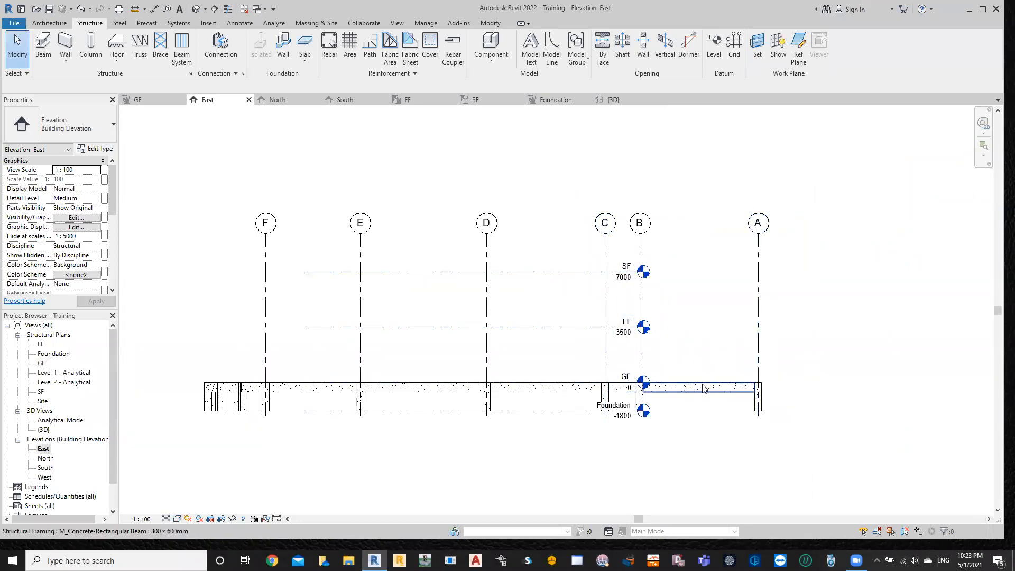
{"action": "left_click", "coordinate": [550, 275]}
{"action": "left_click_drag", "start_coordinate": [306, 272], "coordinate": [156, 272]}
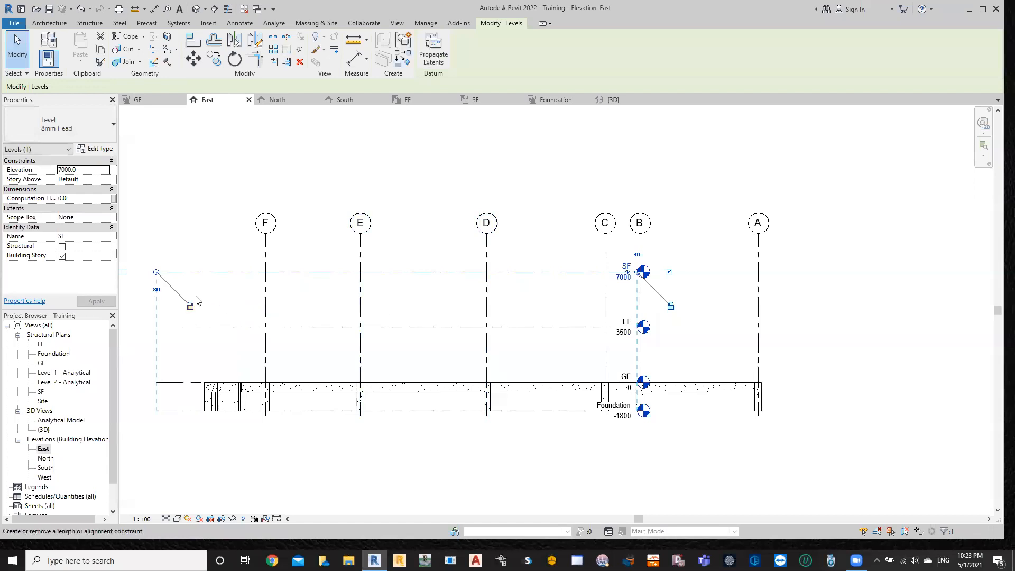
- Try extending the head ends of the aligned level lines past grid A, and undo that extension
{"action": "left_click_drag", "start_coordinate": [637, 274], "coordinate": [831, 290]}
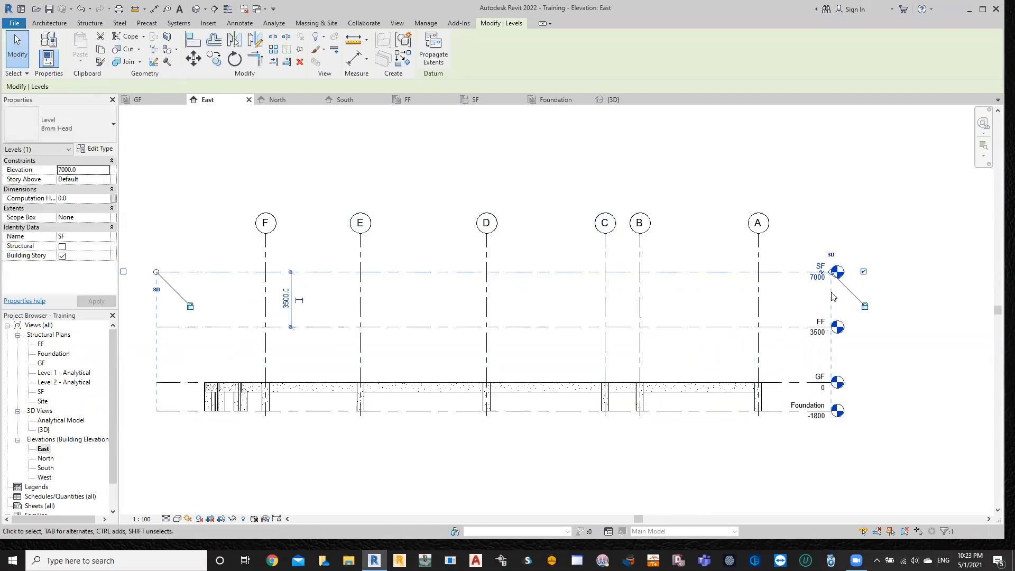
{"action": "left_click", "coordinate": [770, 469]}
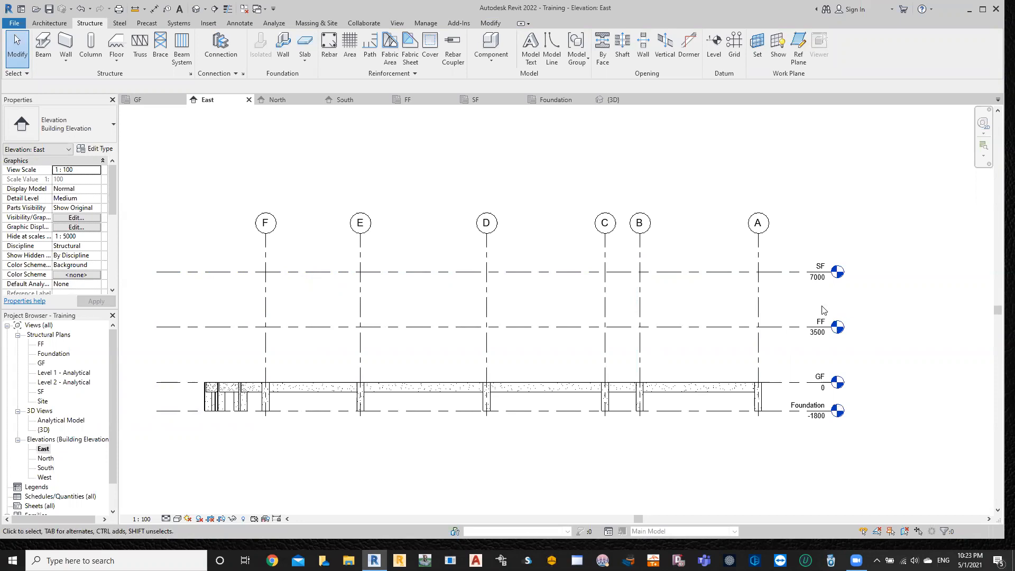
{"action": "key", "text": "ctrl+z"}
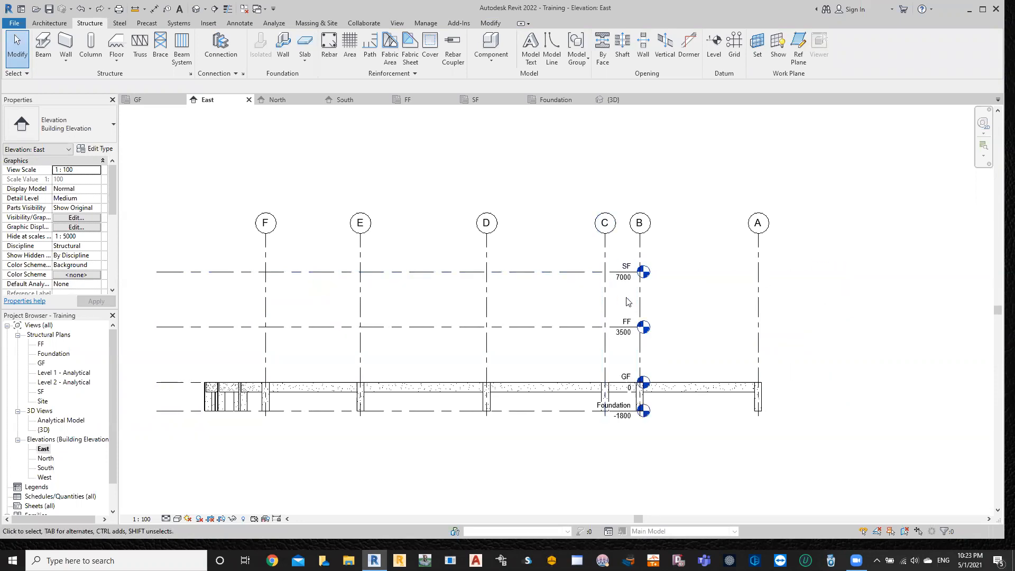
- Stretch the head end of level SF, with the levels aligned to it, a short distance beyond grid B
{"action": "scroll", "coordinate": [581, 265], "scroll_direction": "up", "scroll_amount": 5}
{"action": "left_click", "coordinate": [608, 219]}
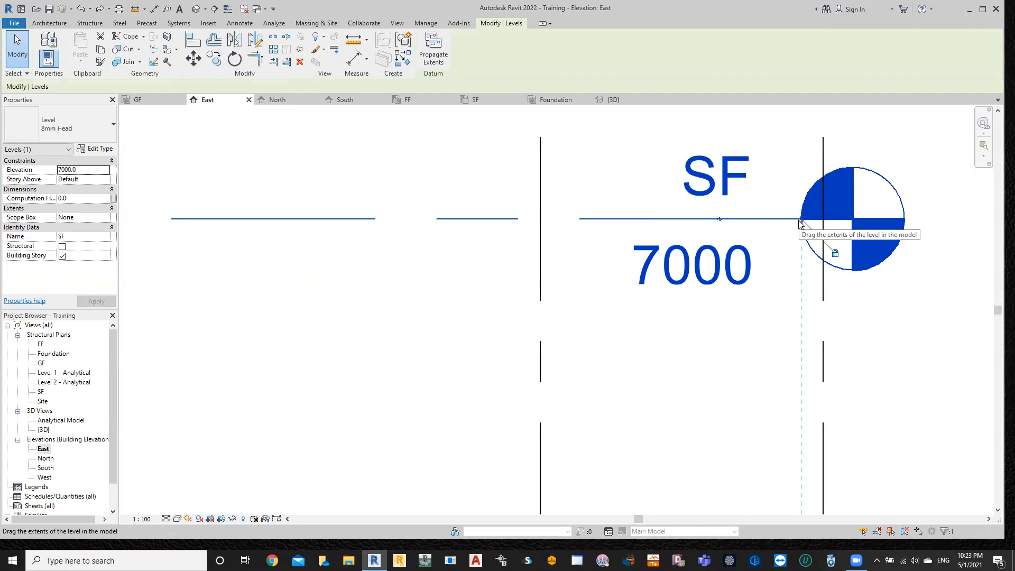
{"action": "scroll", "coordinate": [800, 224], "scroll_direction": "down", "scroll_amount": 6}
{"action": "scroll", "coordinate": [800, 223], "scroll_direction": "down", "scroll_amount": 5}
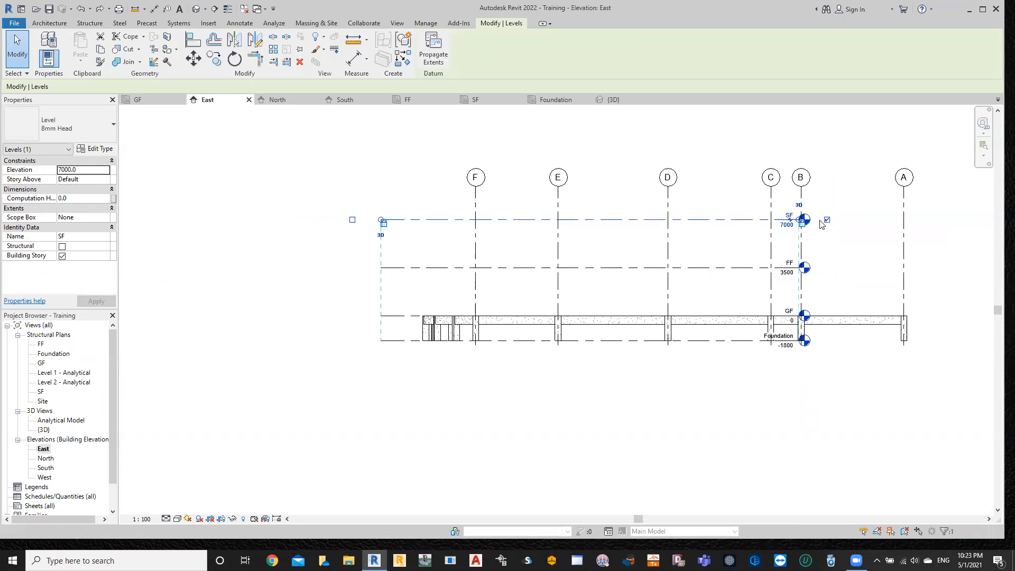
{"action": "key", "text": "Escape"}
{"action": "scroll", "coordinate": [787, 221], "scroll_direction": "up", "scroll_amount": 4}
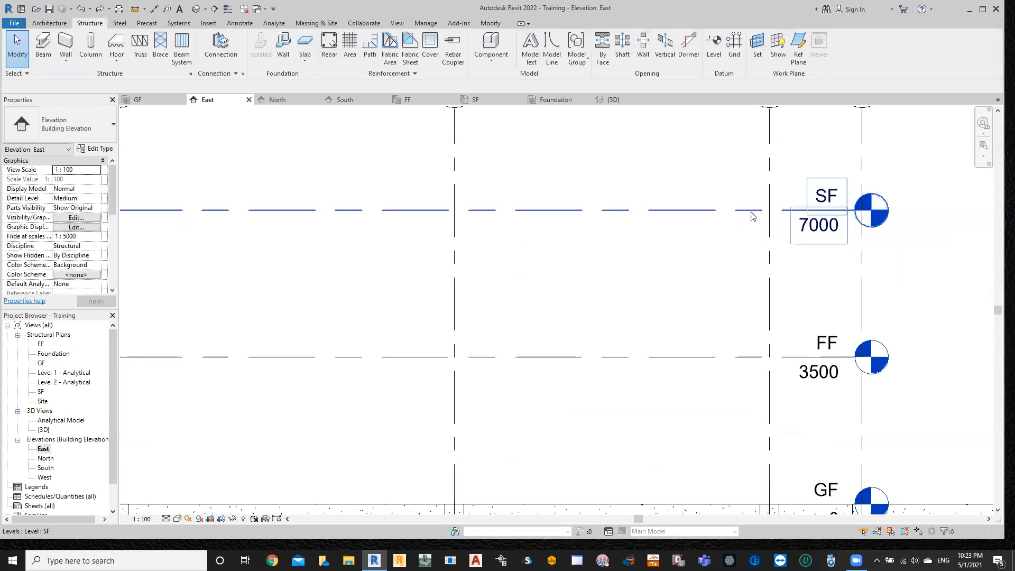
{"action": "left_click", "coordinate": [770, 210]}
{"action": "left_click_drag", "start_coordinate": [856, 211], "coordinate": [937, 211]}
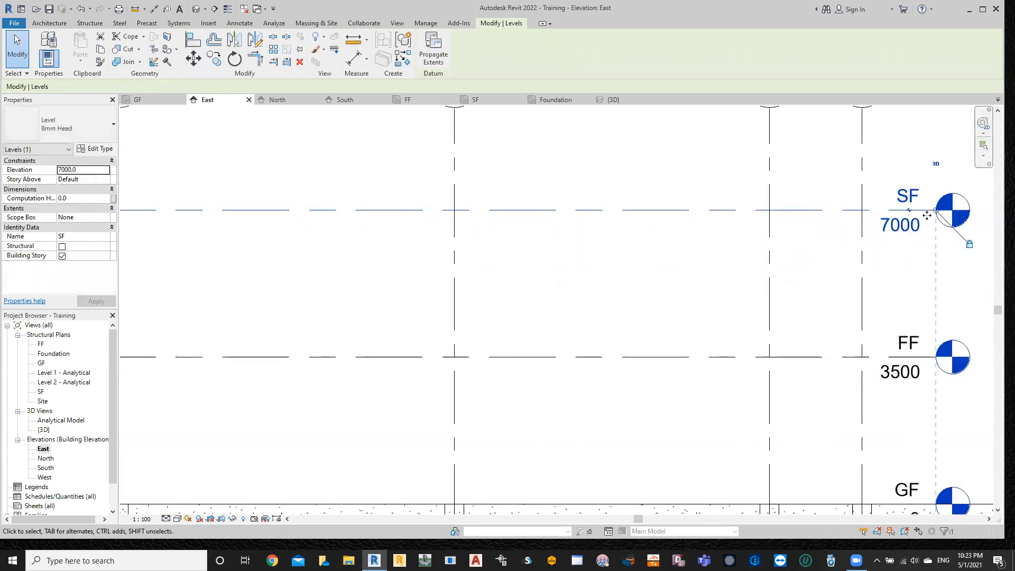
{"action": "left_click", "coordinate": [924, 321]}
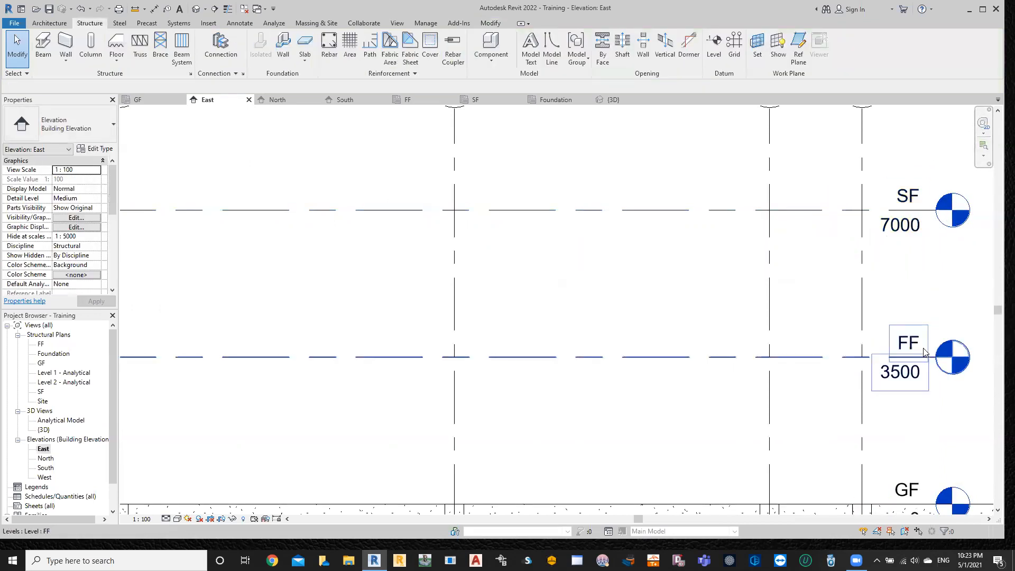
- Extend the head ends of all aligned level lines past grid A by stretching level FF
{"action": "left_click", "coordinate": [831, 358]}
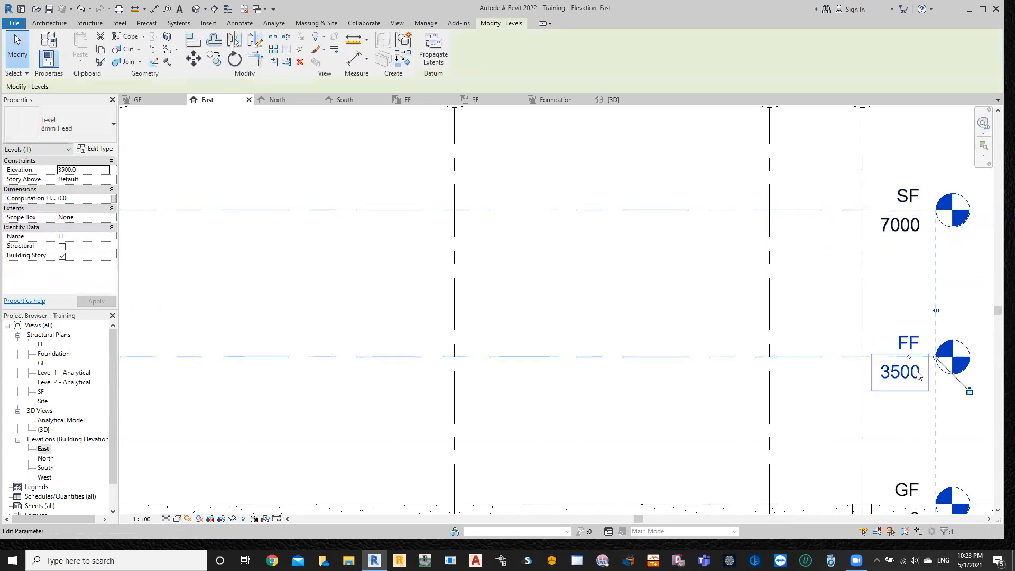
{"action": "scroll", "coordinate": [918, 375], "scroll_direction": "down", "scroll_amount": 3}
{"action": "middle_click_drag", "start_coordinate": [850, 396], "coordinate": [658, 359]}
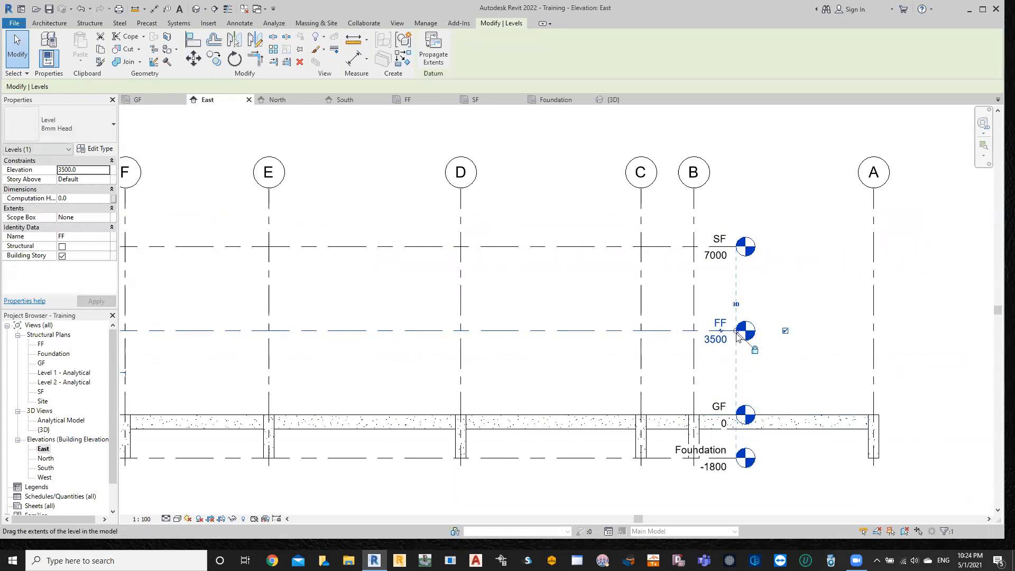
{"action": "left_click_drag", "start_coordinate": [738, 333], "coordinate": [968, 351]}
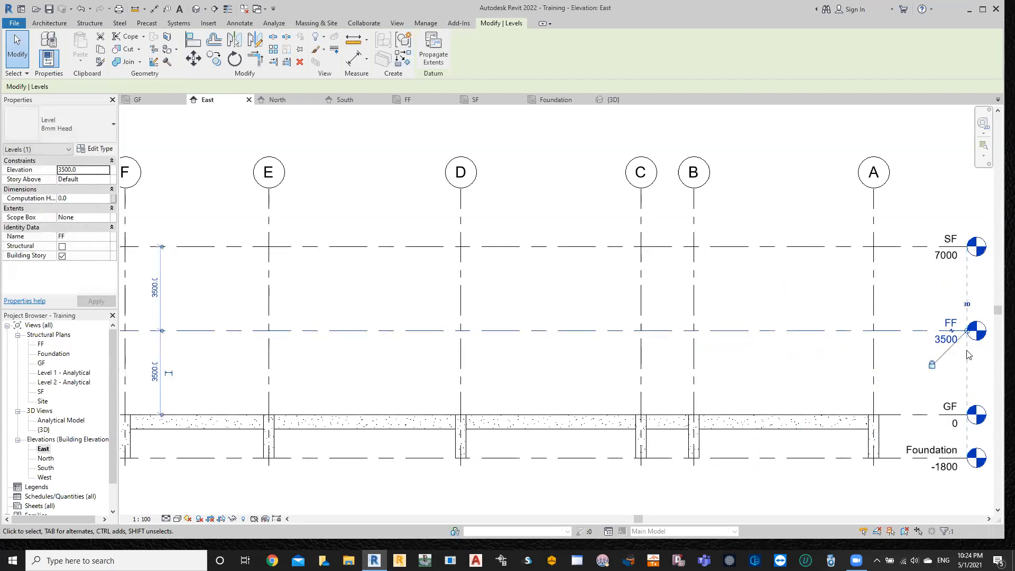
{"action": "left_click", "coordinate": [823, 394]}
{"action": "scroll", "coordinate": [823, 394], "scroll_direction": "down", "scroll_amount": 3}
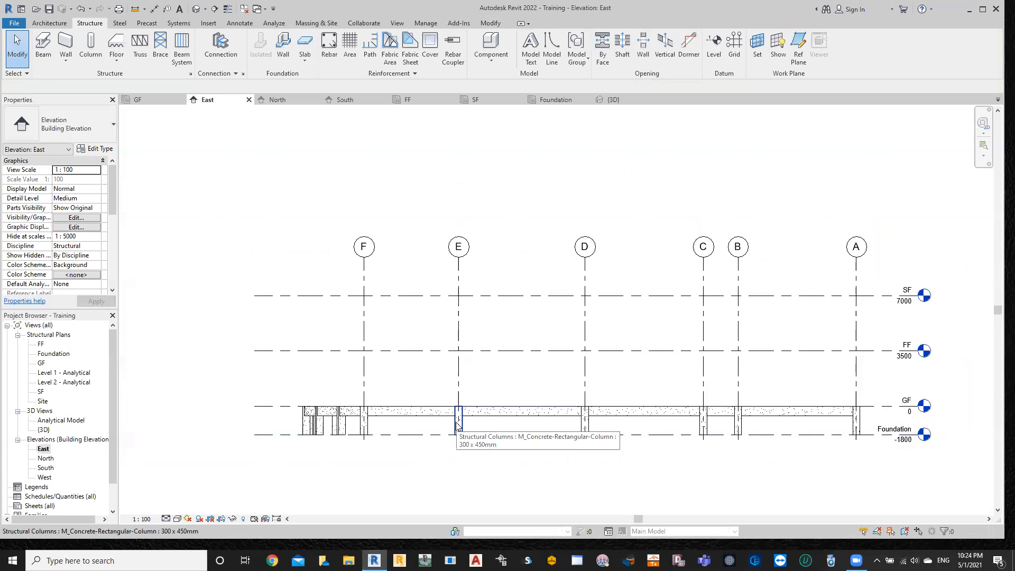
- Return to the GF structural plan and examine the beam layout across grids A to G and 1 to 8
{"action": "left_click", "coordinate": [159, 98]}
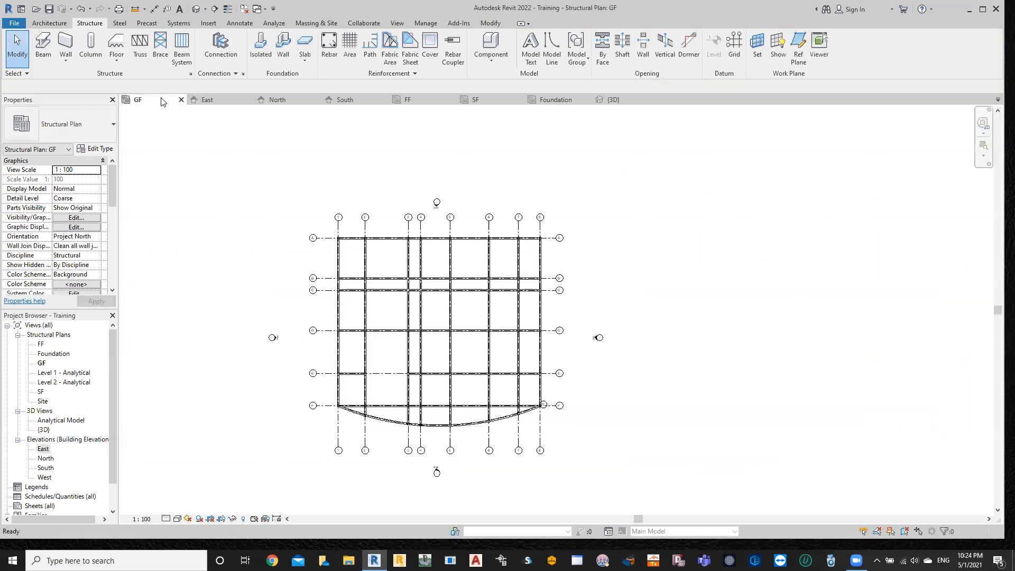
{"action": "scroll", "coordinate": [386, 346], "scroll_direction": "up", "scroll_amount": 2}
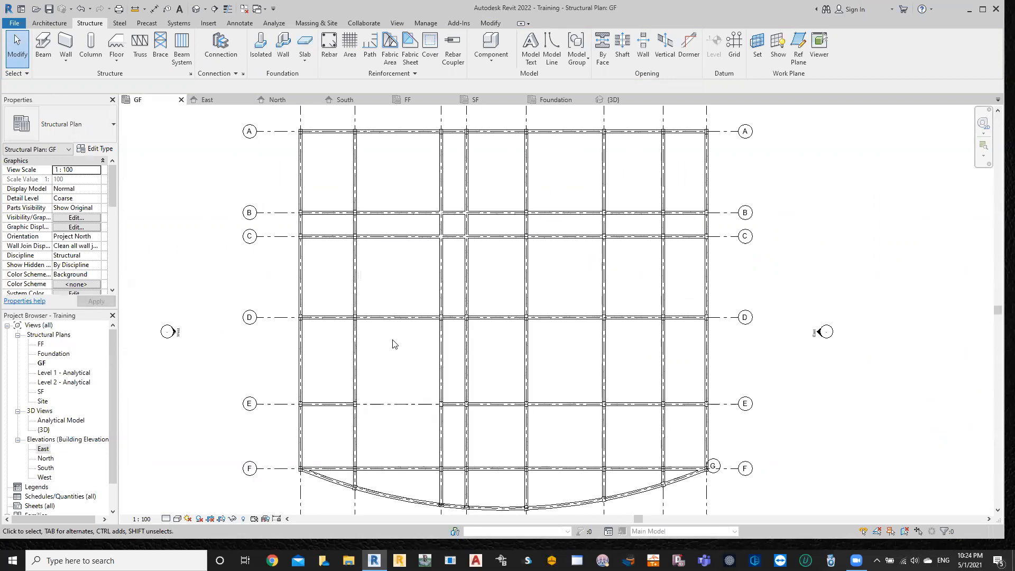
{"action": "scroll", "coordinate": [628, 300], "scroll_direction": "down", "scroll_amount": 1}
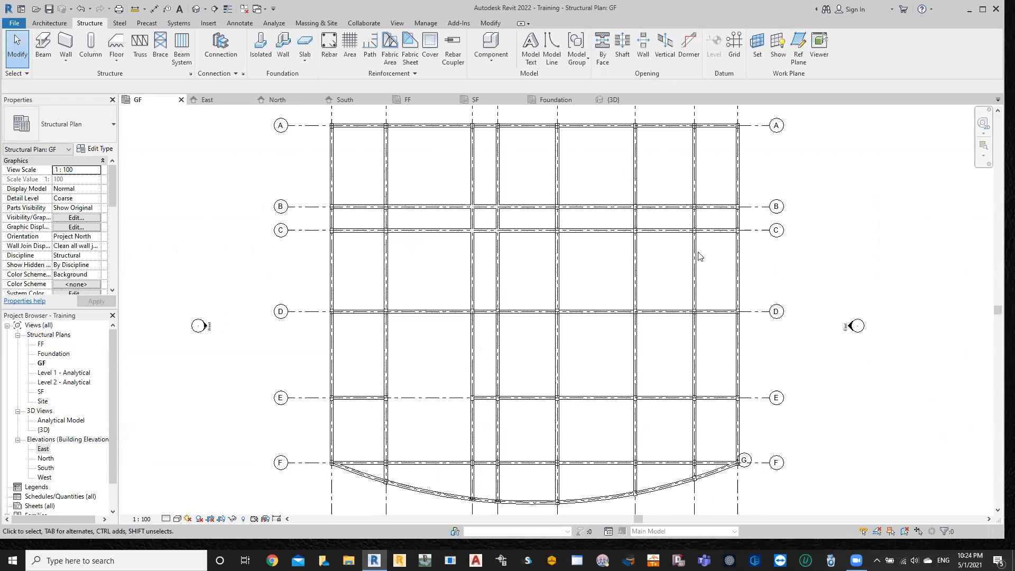
{"action": "scroll", "coordinate": [722, 277], "scroll_direction": "up", "scroll_amount": 2}
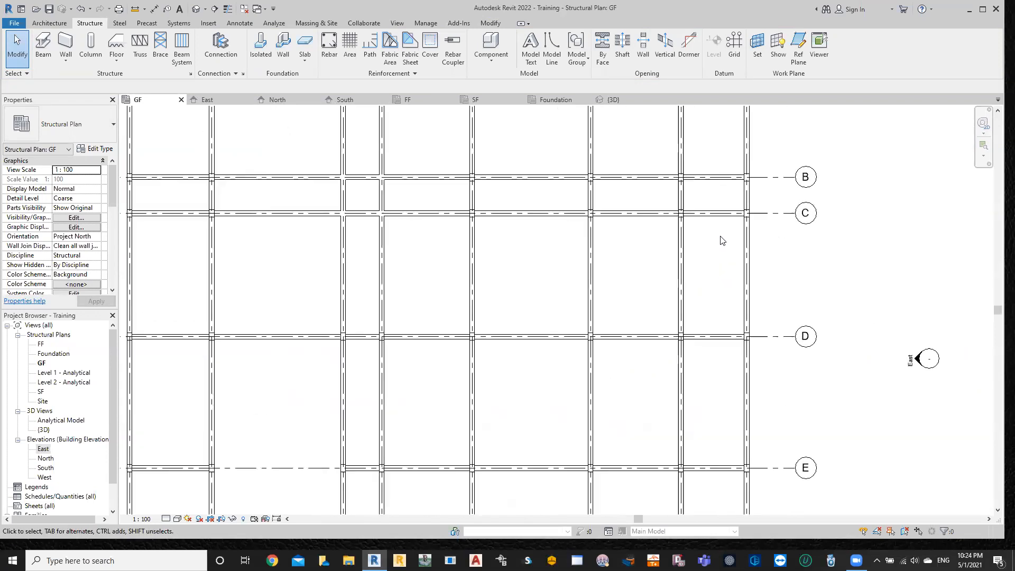
{"action": "scroll", "coordinate": [722, 240], "scroll_direction": "up", "scroll_amount": 1}
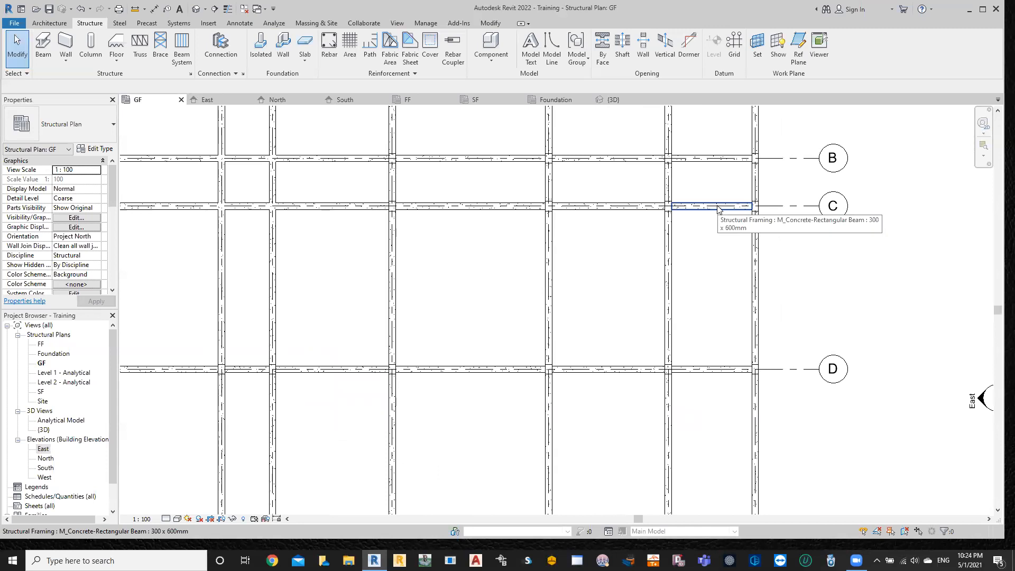
{"action": "scroll", "coordinate": [718, 217], "scroll_direction": "down", "scroll_amount": 1}
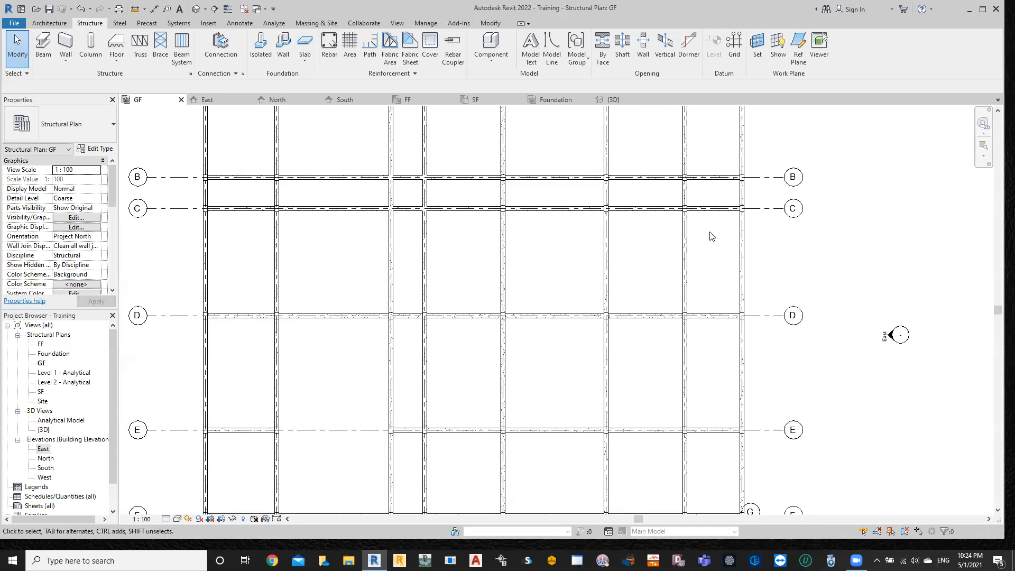
{"action": "scroll", "coordinate": [712, 236], "scroll_direction": "down", "scroll_amount": 1}
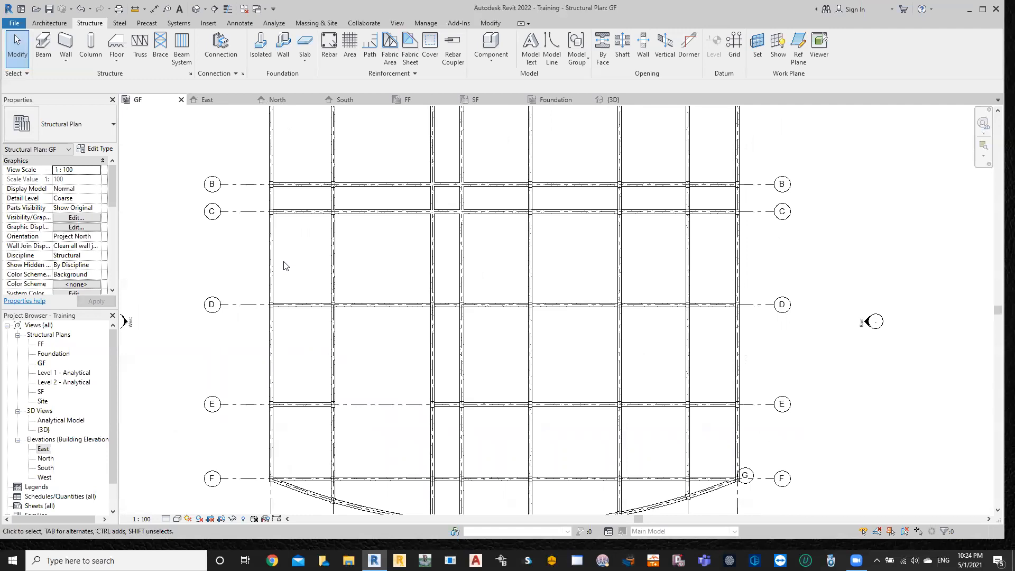
{"action": "scroll", "coordinate": [313, 247], "scroll_direction": "down", "scroll_amount": 2}
{"action": "middle_click_drag", "start_coordinate": [311, 245], "coordinate": [353, 346]}
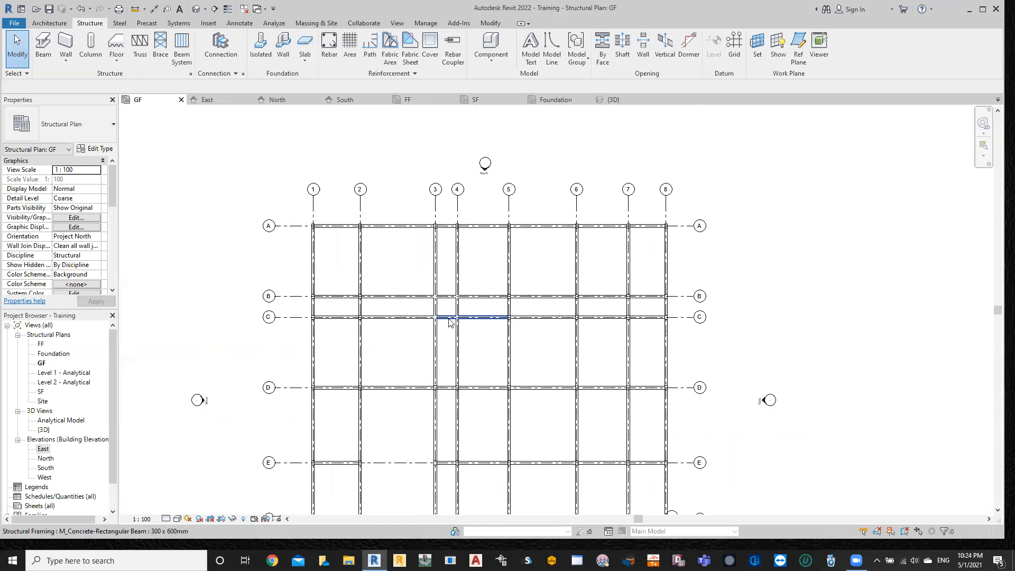
- Delete the four 300 x 600mm beams enclosing the bay between grids C and D and grids 1 and 2
{"action": "scroll", "coordinate": [317, 360], "scroll_direction": "up", "scroll_amount": 3}
{"action": "left_click", "coordinate": [373, 259]}
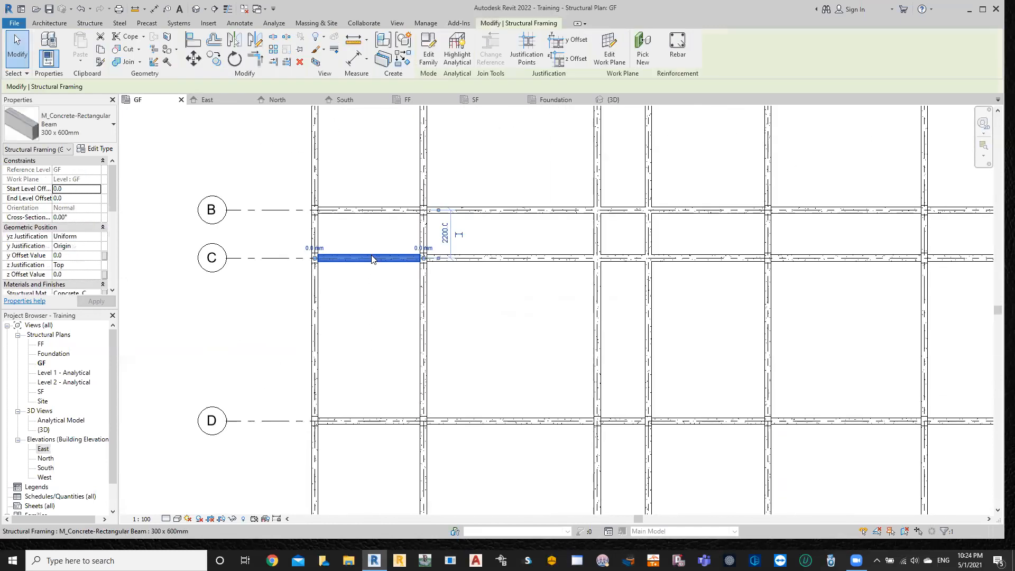
{"action": "left_click", "coordinate": [353, 421], "text": "ctrl"}
{"action": "left_click", "coordinate": [314, 388], "text": "ctrl"}
{"action": "left_click", "coordinate": [422, 385], "text": "ctrl"}
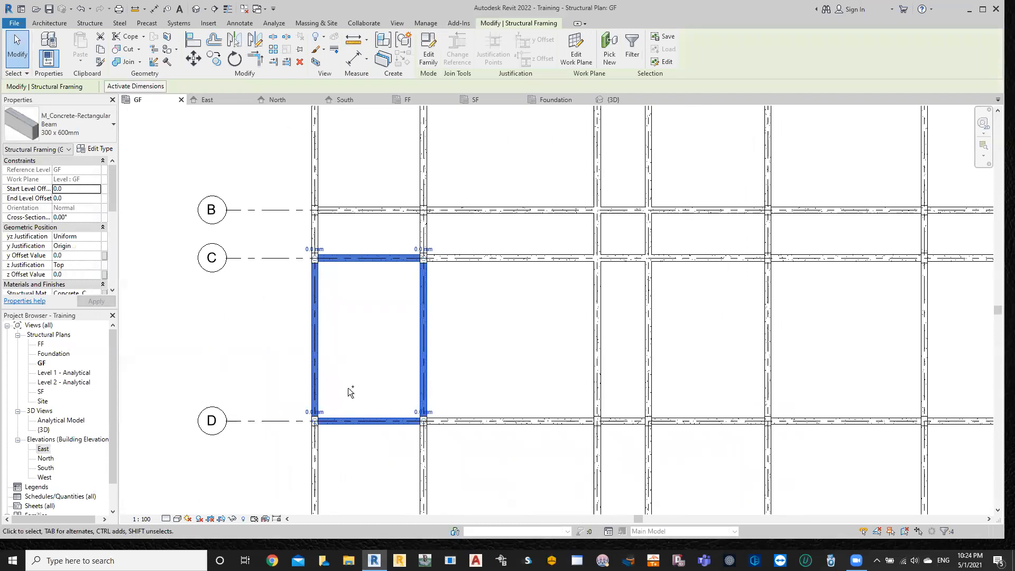
{"action": "key", "text": "Delete"}
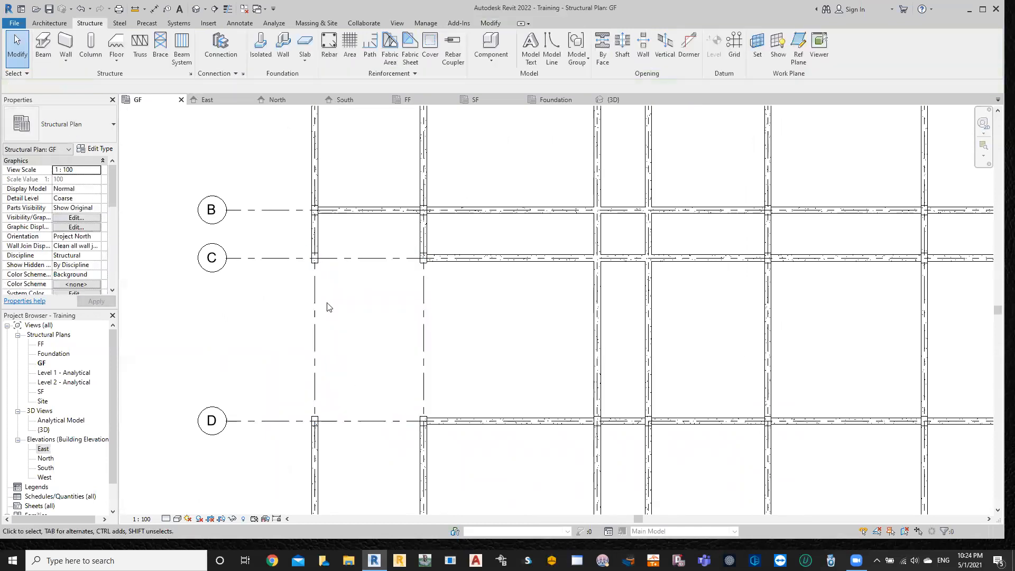
- Delete the four 300 x 450mm columns at grid intersections C-1, C-2, D-1 and D-2
{"action": "left_click", "coordinate": [315, 258]}
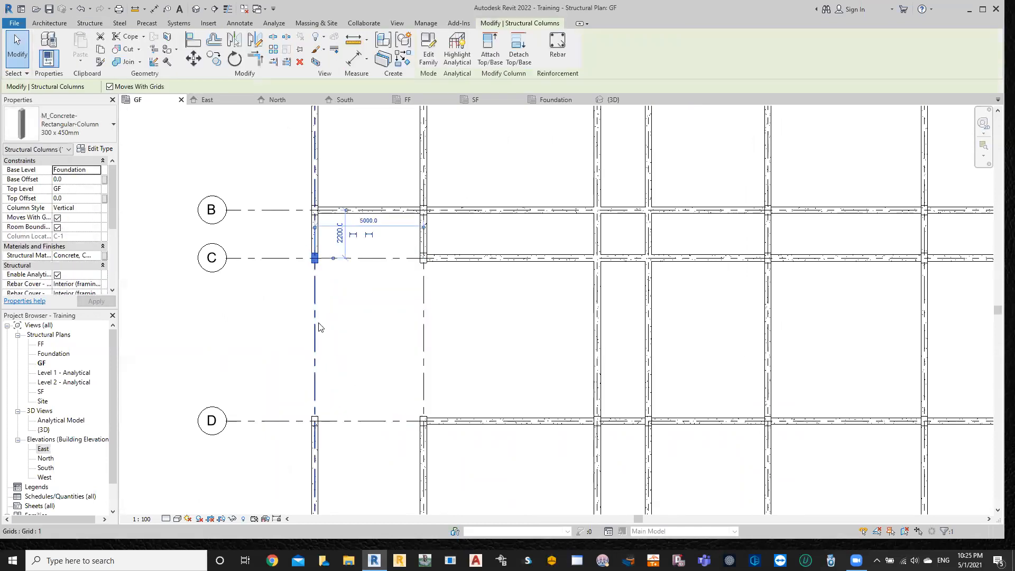
{"action": "left_click", "coordinate": [315, 420]}
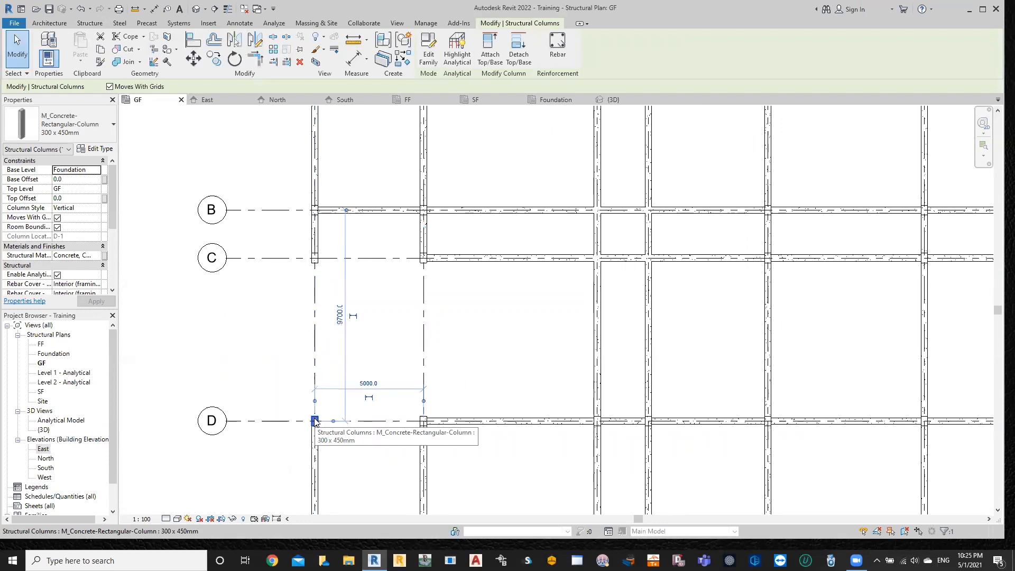
{"action": "left_click", "coordinate": [315, 259], "text": "ctrl"}
{"action": "left_click", "coordinate": [423, 259], "text": "ctrl"}
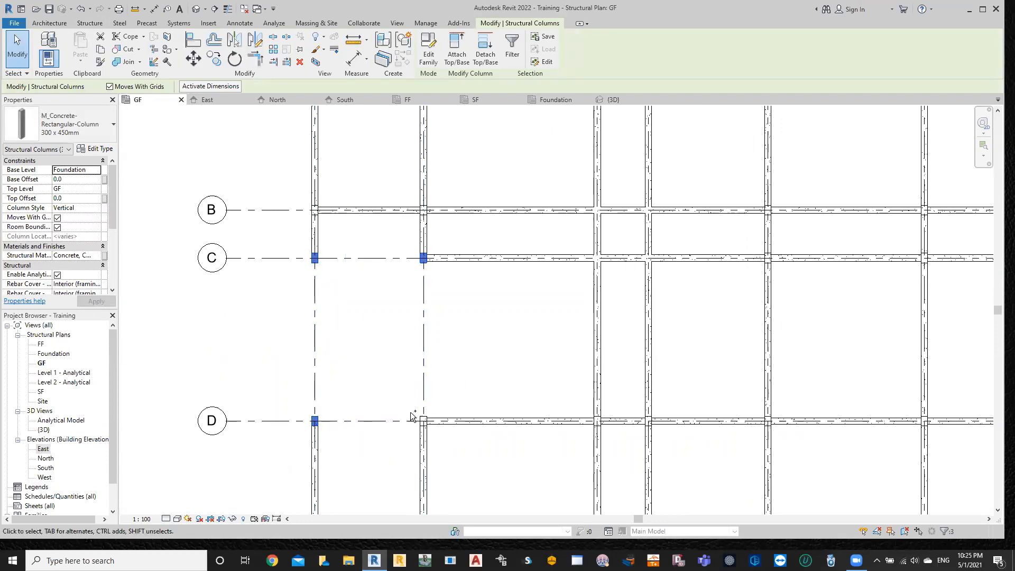
{"action": "key", "text": "Delete"}
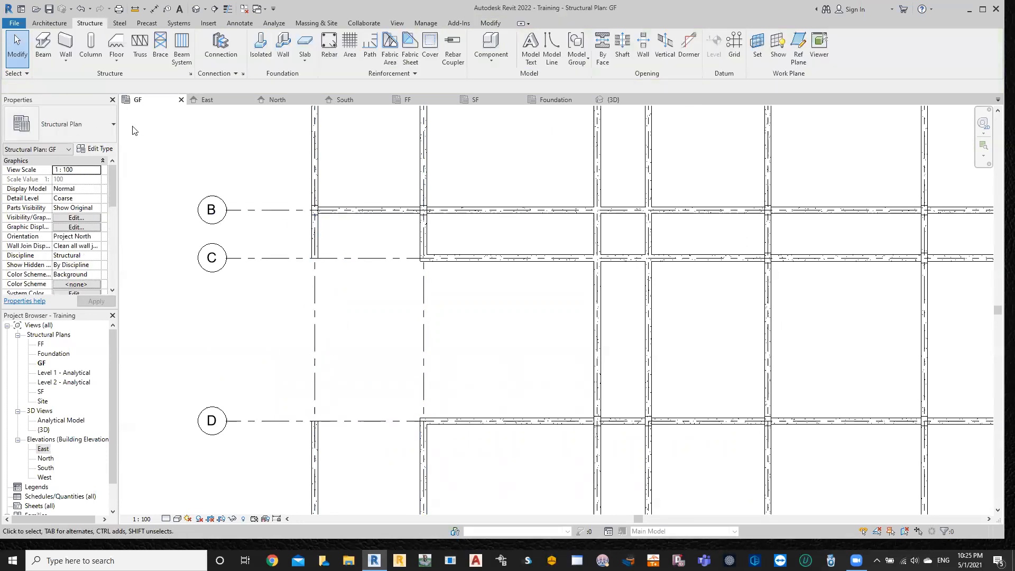
- Draw Generic - 200mm structural walls along grid C from 2 to 1, grid 1 from C to D, and grid D from 1 to 2
{"action": "left_click", "coordinate": [68, 62]}
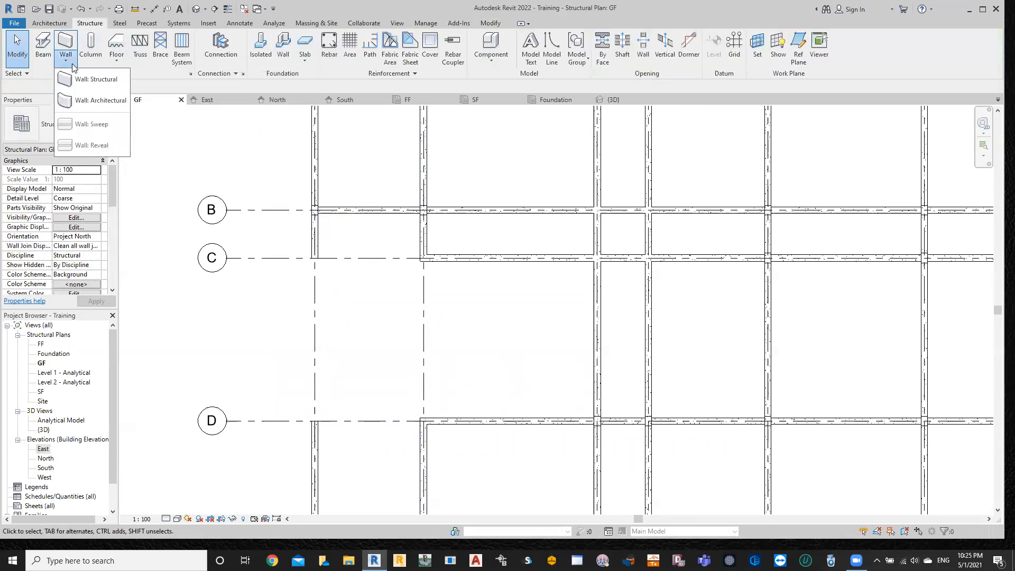
{"action": "left_click", "coordinate": [89, 79]}
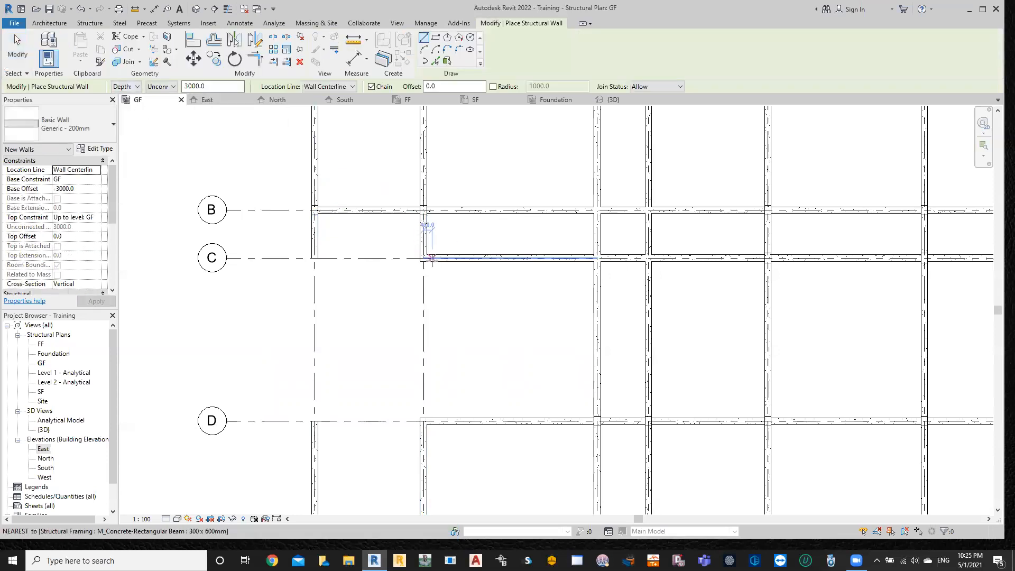
{"action": "left_click", "coordinate": [424, 258]}
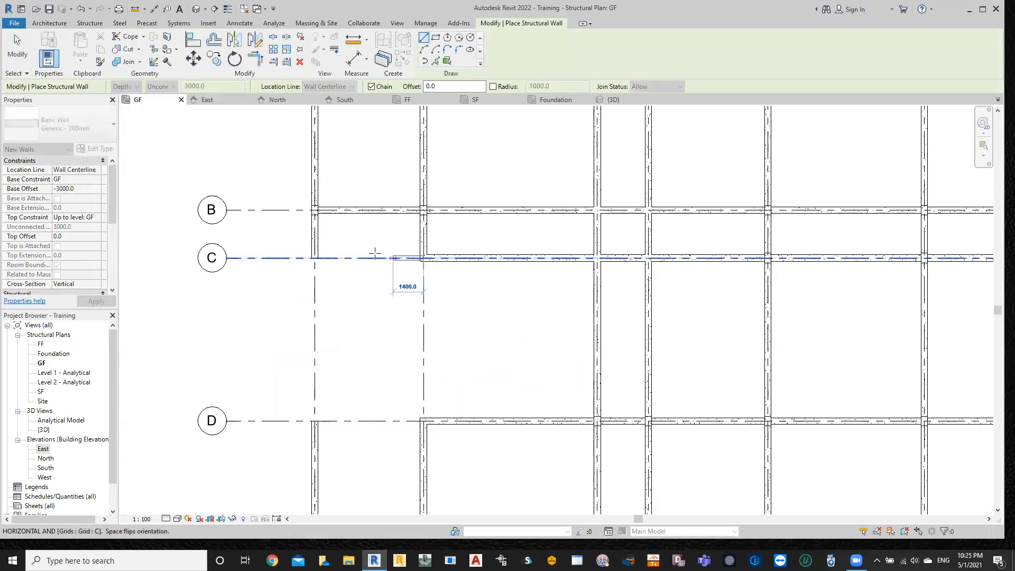
{"action": "left_click", "coordinate": [315, 258]}
{"action": "key", "text": "Escape"}
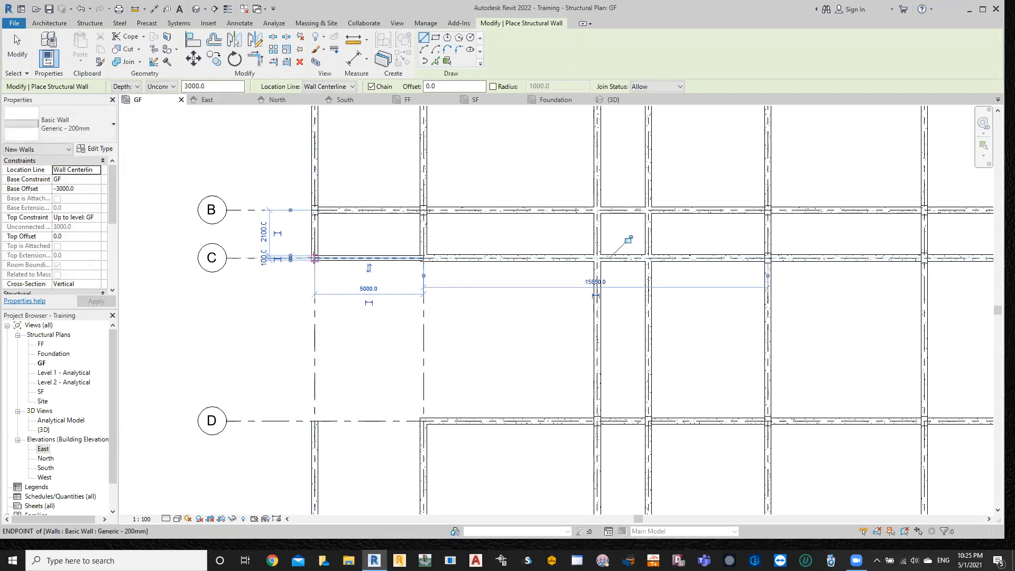
{"action": "left_click", "coordinate": [314, 258]}
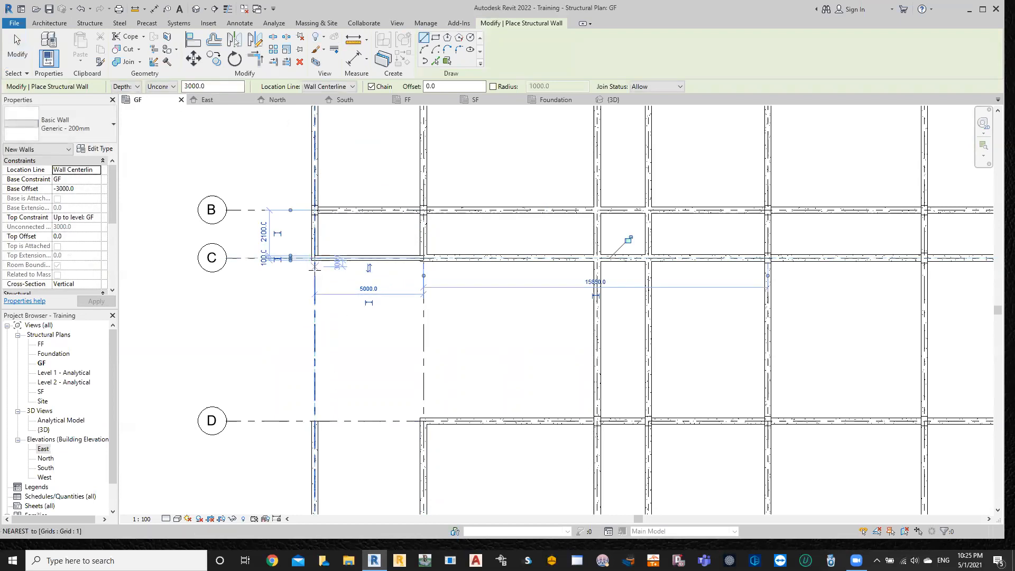
{"action": "scroll", "coordinate": [314, 258], "scroll_direction": "up", "scroll_amount": 2}
{"action": "scroll", "coordinate": [315, 248], "scroll_direction": "down", "scroll_amount": 2}
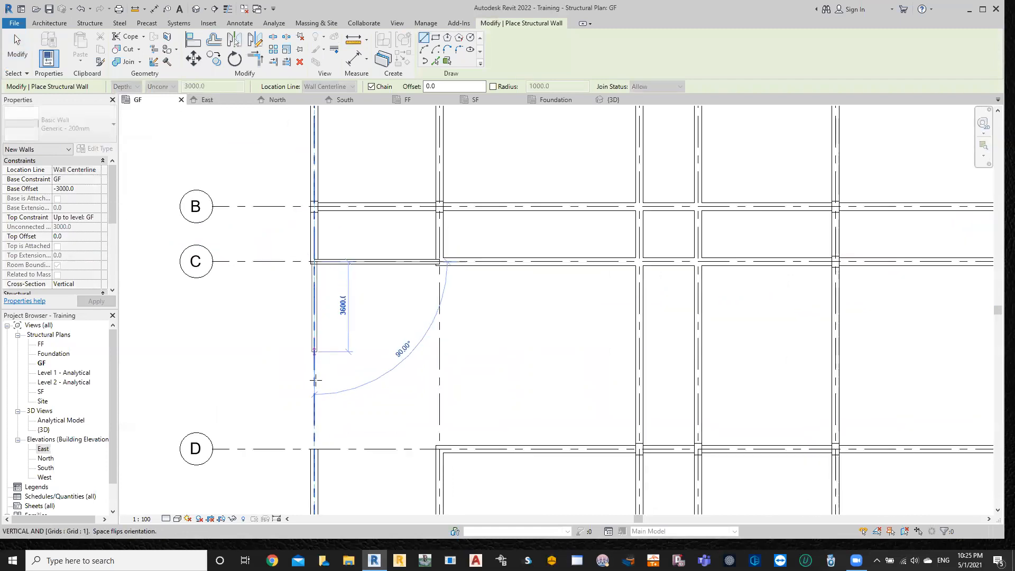
{"action": "left_click", "coordinate": [314, 448]}
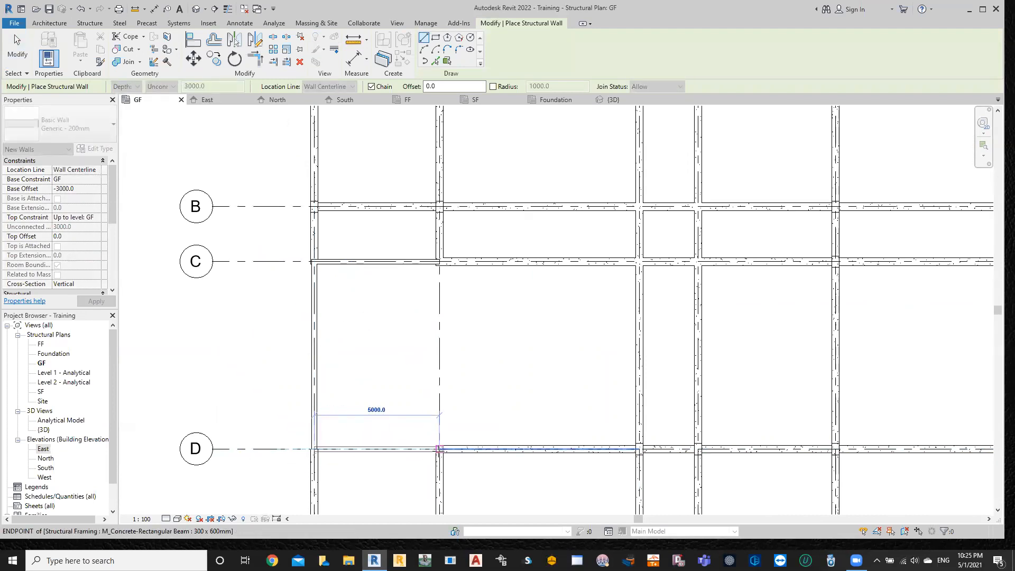
{"action": "left_click", "coordinate": [439, 449]}
{"action": "key", "text": "Escape"}
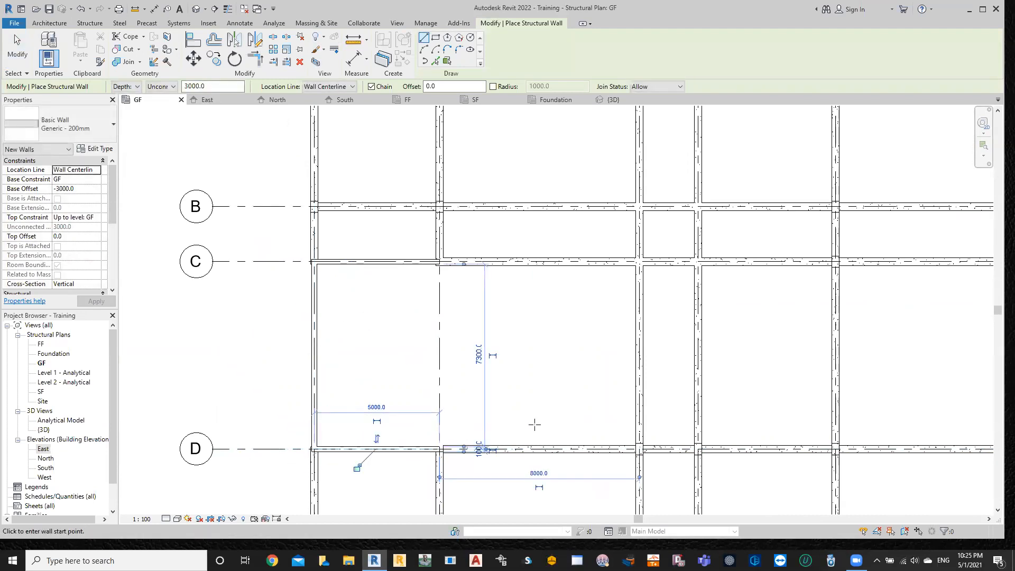
- Draw a 5000 mm Generic - 200mm structural wall from grid 1 to grid 2, midway between grids C and D
{"action": "scroll", "coordinate": [423, 317], "scroll_direction": "up", "scroll_amount": 3}
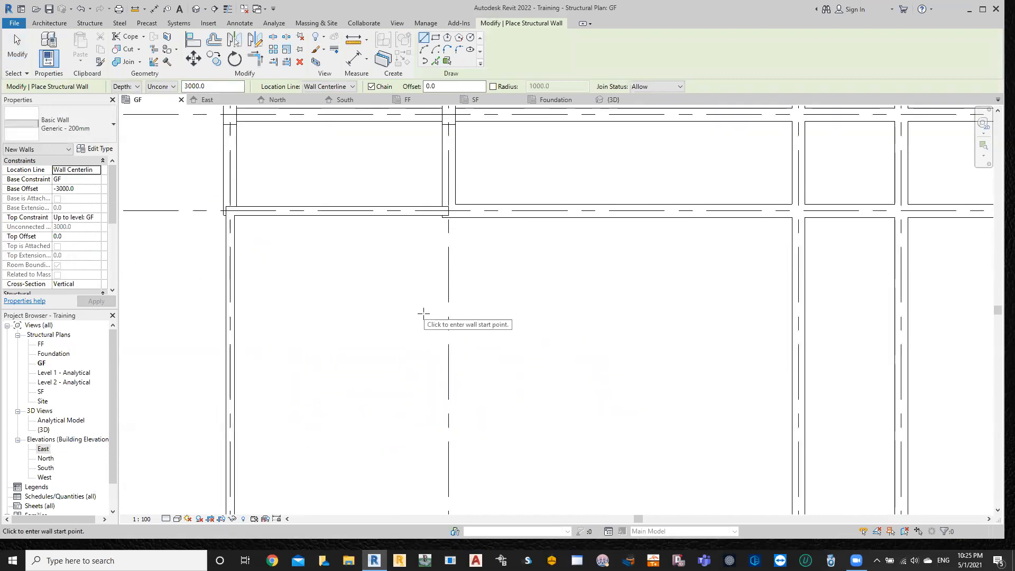
{"action": "scroll", "coordinate": [424, 313], "scroll_direction": "down", "scroll_amount": 3}
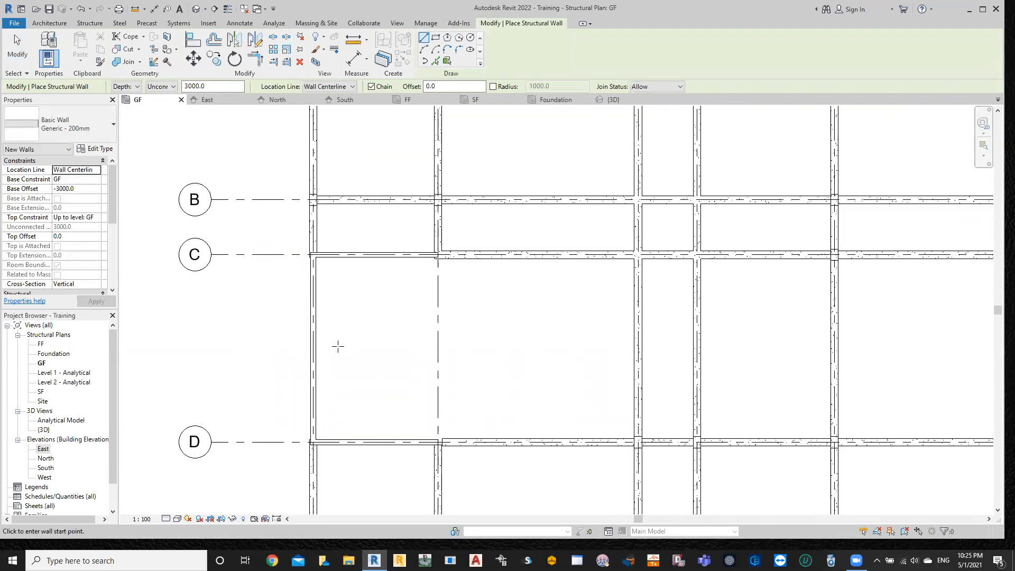
{"action": "left_click", "coordinate": [313, 348]}
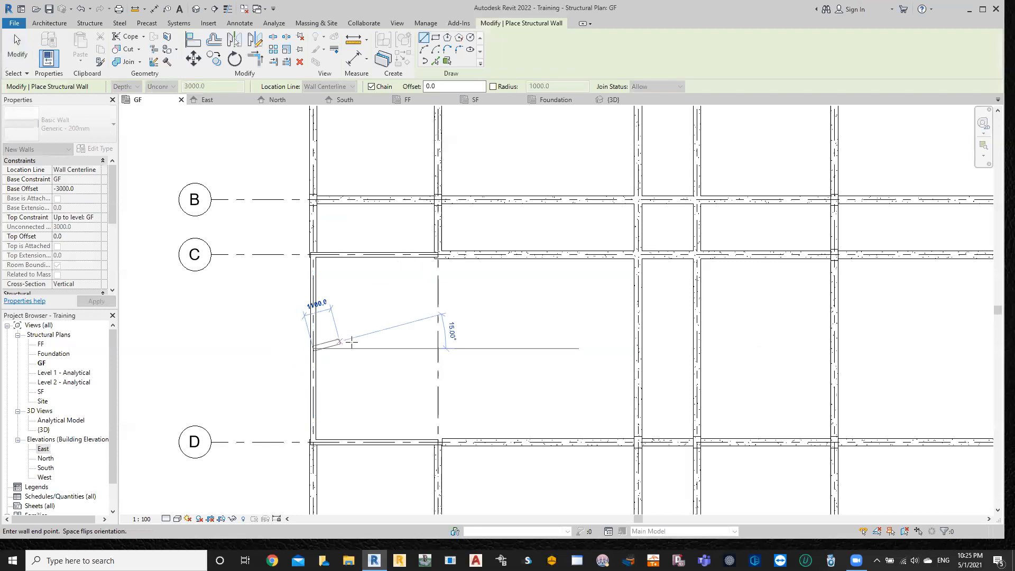
{"action": "left_click", "coordinate": [436, 348]}
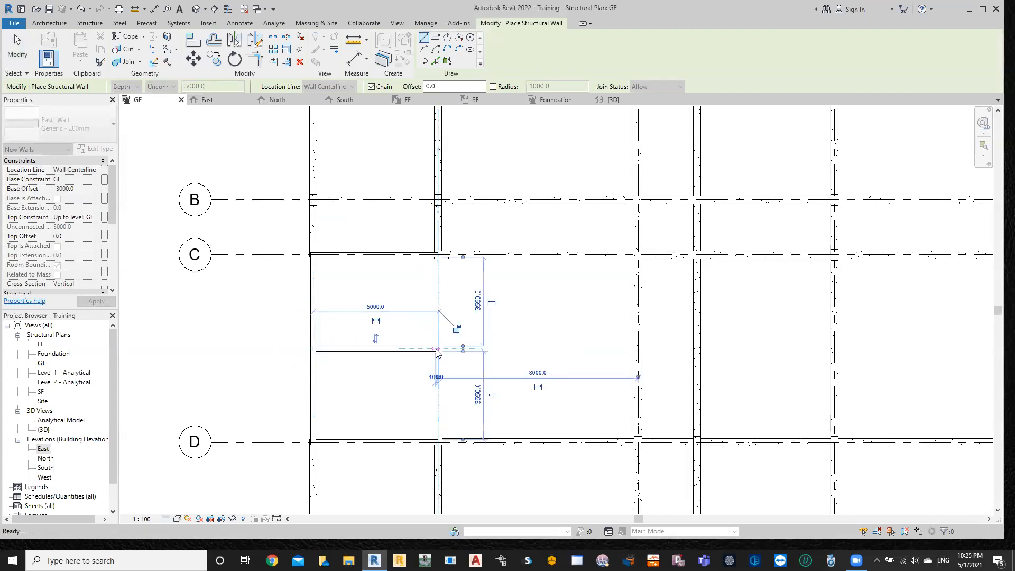
{"action": "key", "text": "Escape"}
{"action": "key", "text": "Escape"}
{"action": "scroll", "coordinate": [494, 359], "scroll_direction": "down", "scroll_amount": 2}
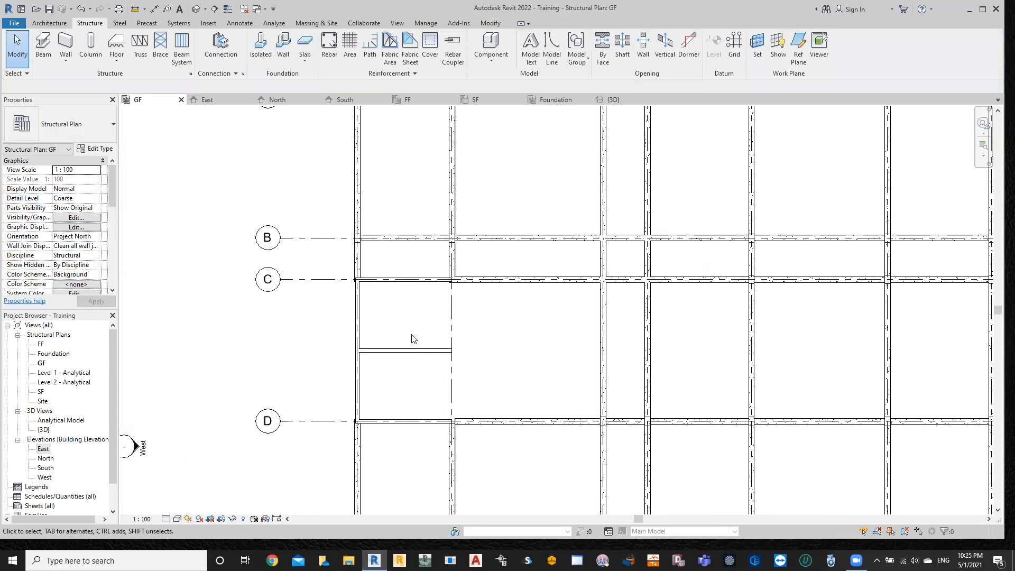
- Inspect the bay's structural walls in the 3D view and check their vertical extent in the East elevation
{"action": "left_click", "coordinate": [66, 61]}
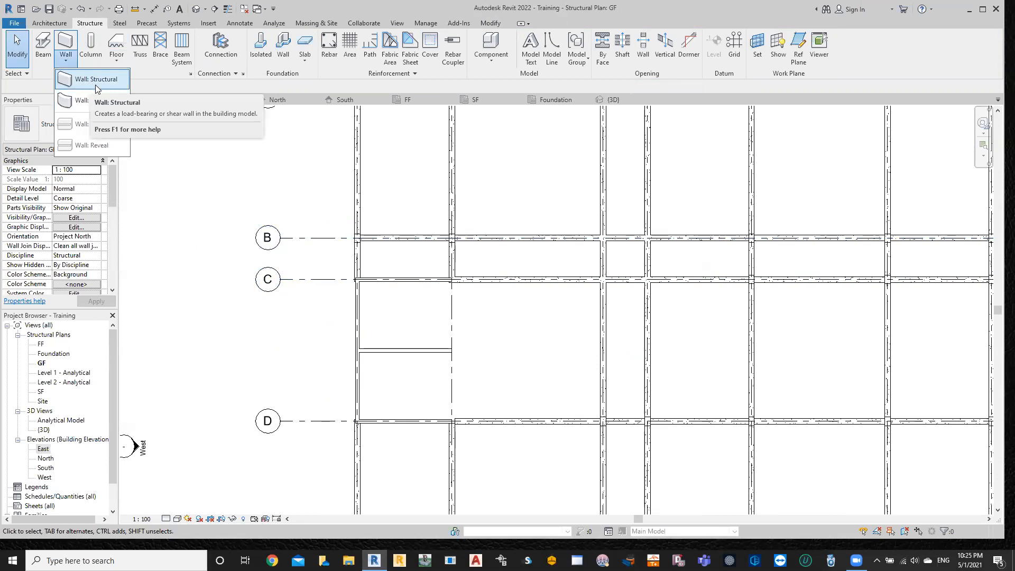
{"action": "left_click", "coordinate": [192, 9]}
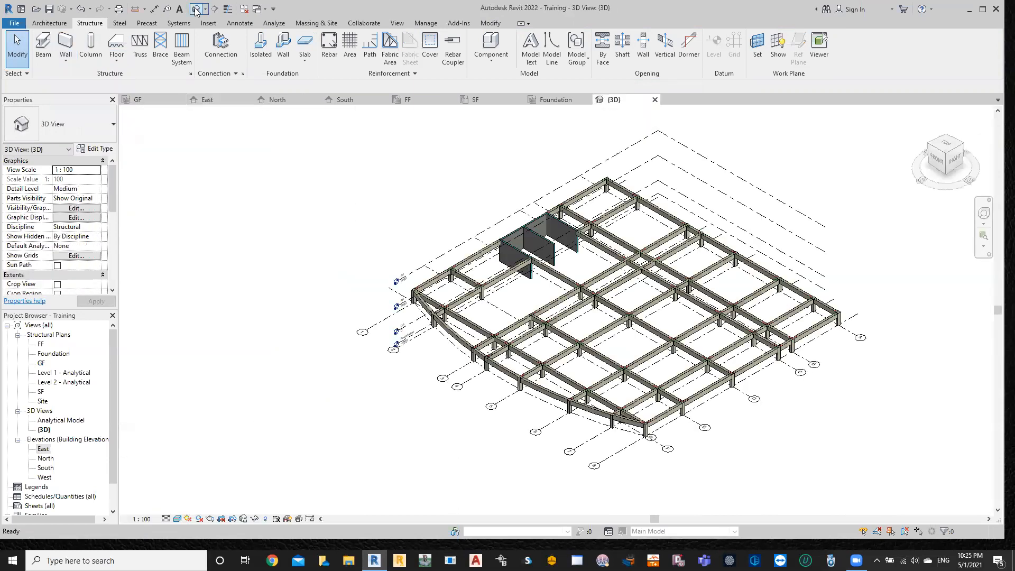
{"action": "scroll", "coordinate": [536, 238], "scroll_direction": "up", "scroll_amount": 5}
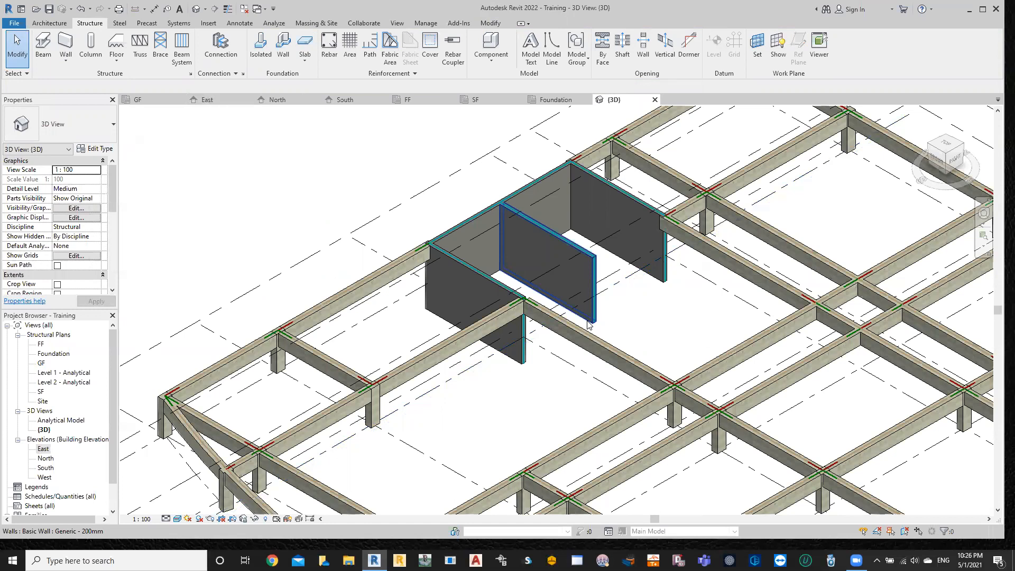
{"action": "scroll", "coordinate": [589, 324], "scroll_direction": "down", "scroll_amount": 2}
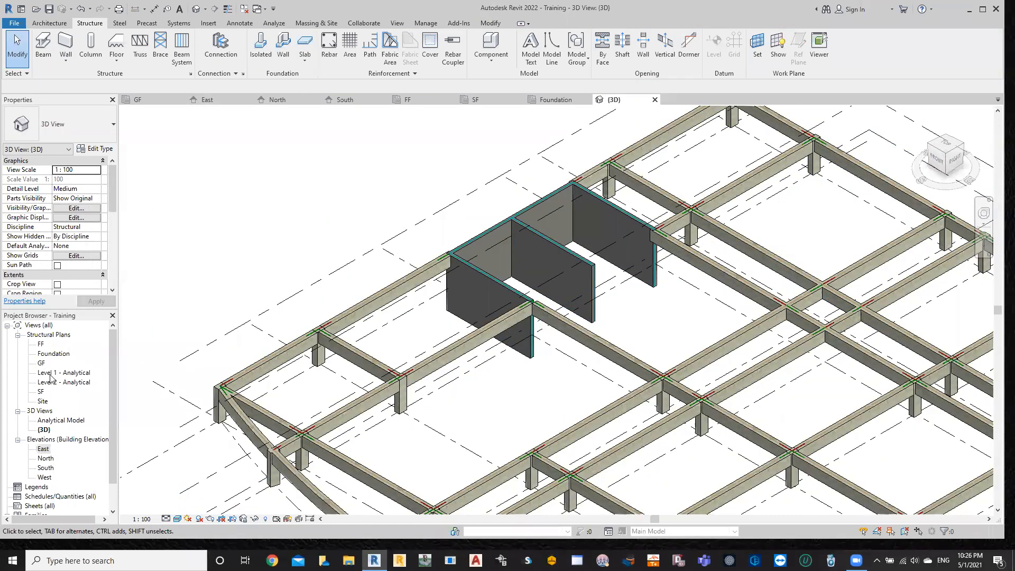
{"action": "scroll", "coordinate": [50, 377], "scroll_direction": "down", "scroll_amount": 1}
{"action": "scroll", "coordinate": [177, 367], "scroll_direction": "down", "scroll_amount": 3}
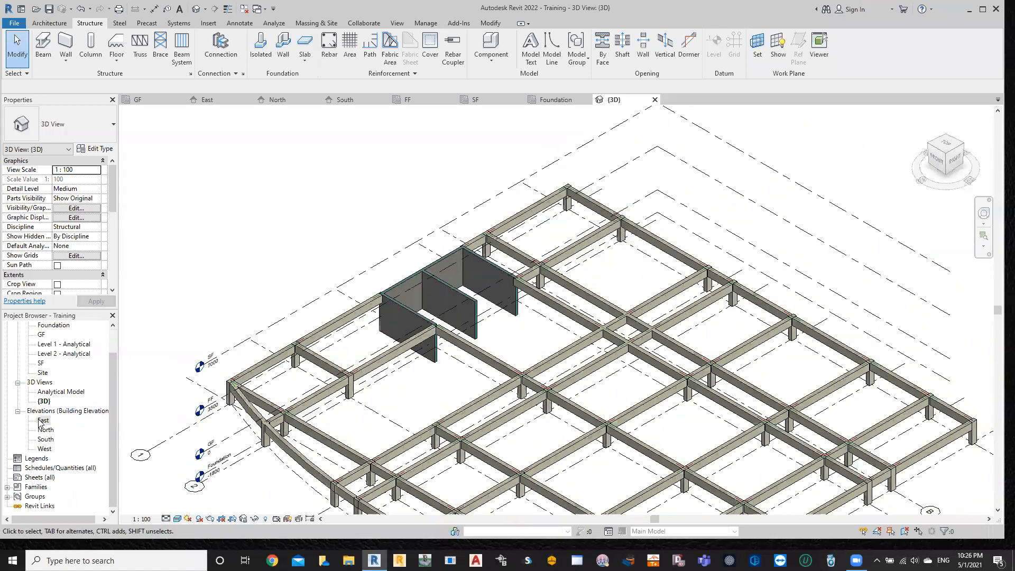
{"action": "double_click", "coordinate": [42, 420]}
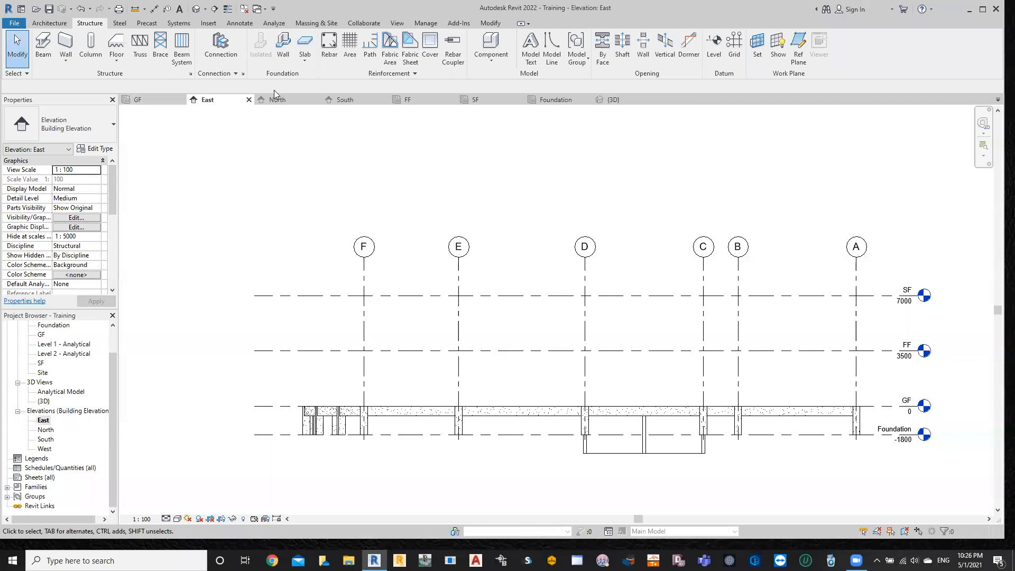
- Return to the GF plan and undo the structural walls drawn between grids C and D and grids 1 and 2
{"action": "left_click", "coordinate": [138, 101]}
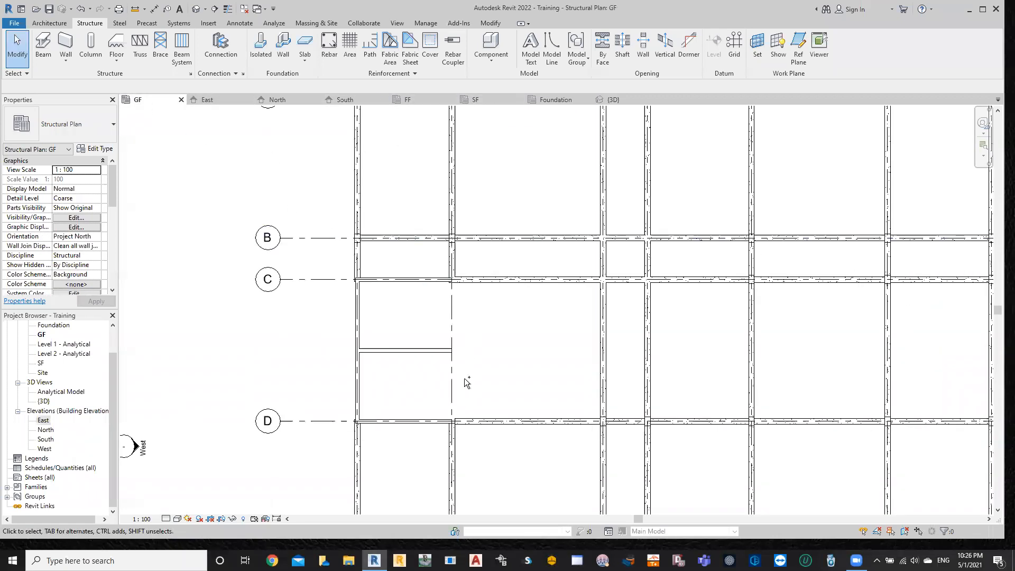
{"action": "scroll", "coordinate": [465, 380], "scroll_direction": "up", "scroll_amount": 2}
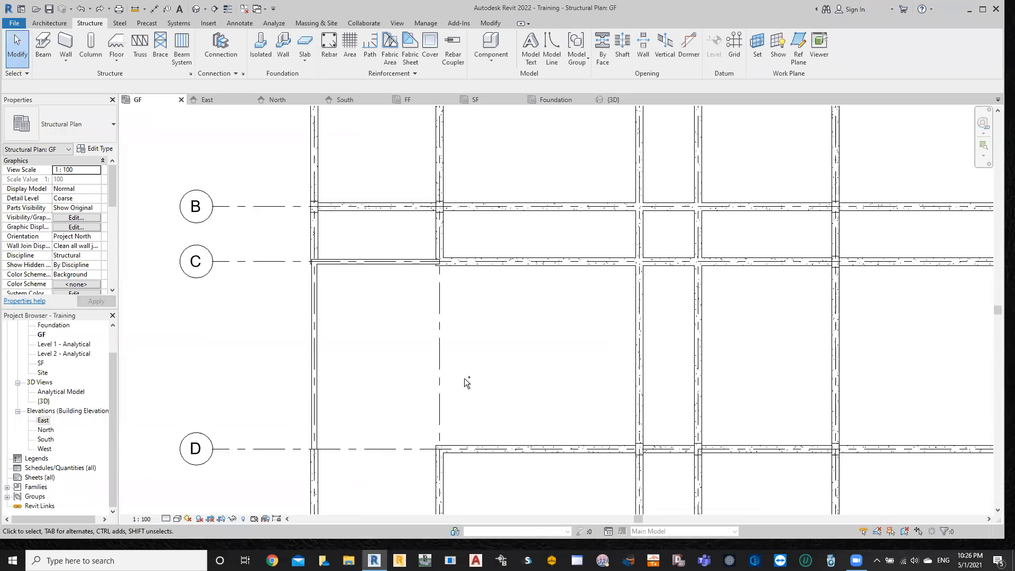
{"action": "scroll", "coordinate": [464, 379], "scroll_direction": "down", "scroll_amount": 1}
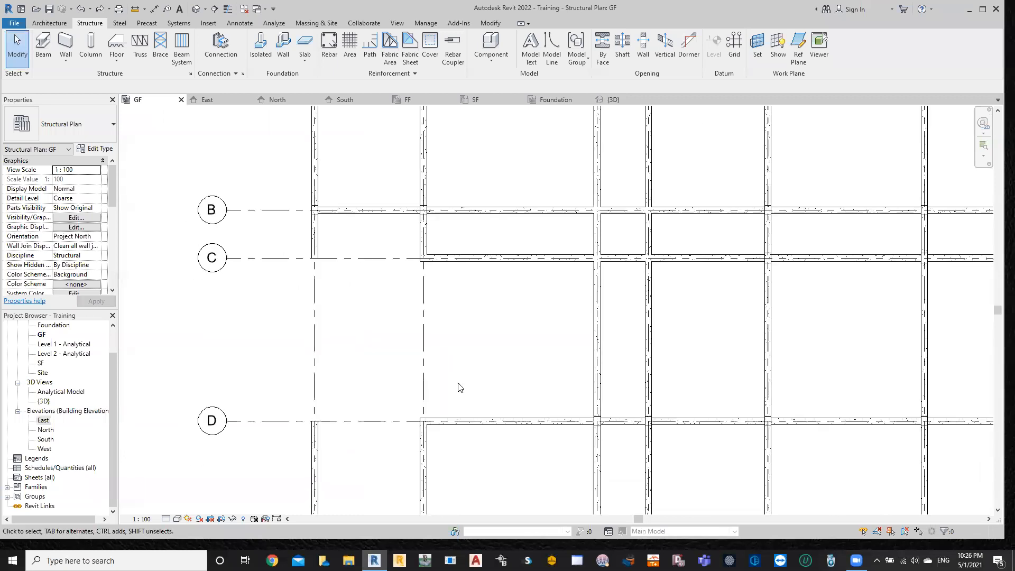
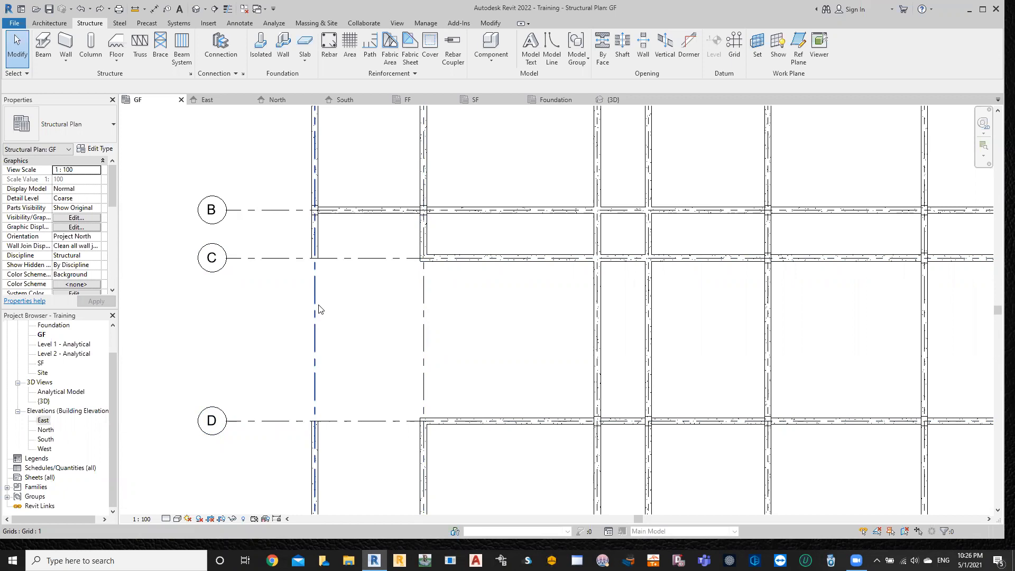
- Redraw Generic - 200mm structural walls, 3000 mm deep, from C-2 to C-1, down grid 1 to D-1, and across to D-2
{"action": "left_click", "coordinate": [66, 60]}
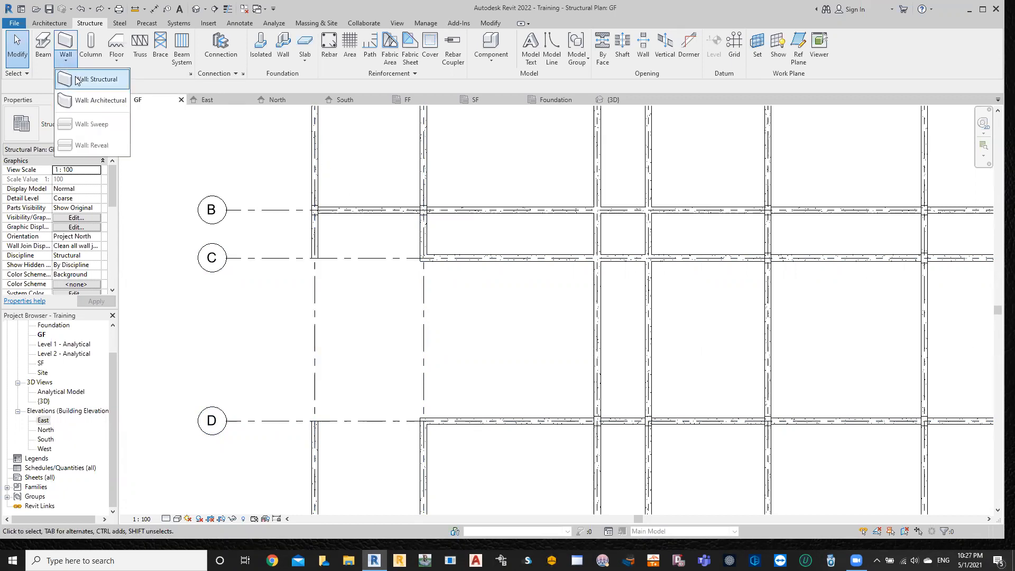
{"action": "left_click", "coordinate": [77, 80]}
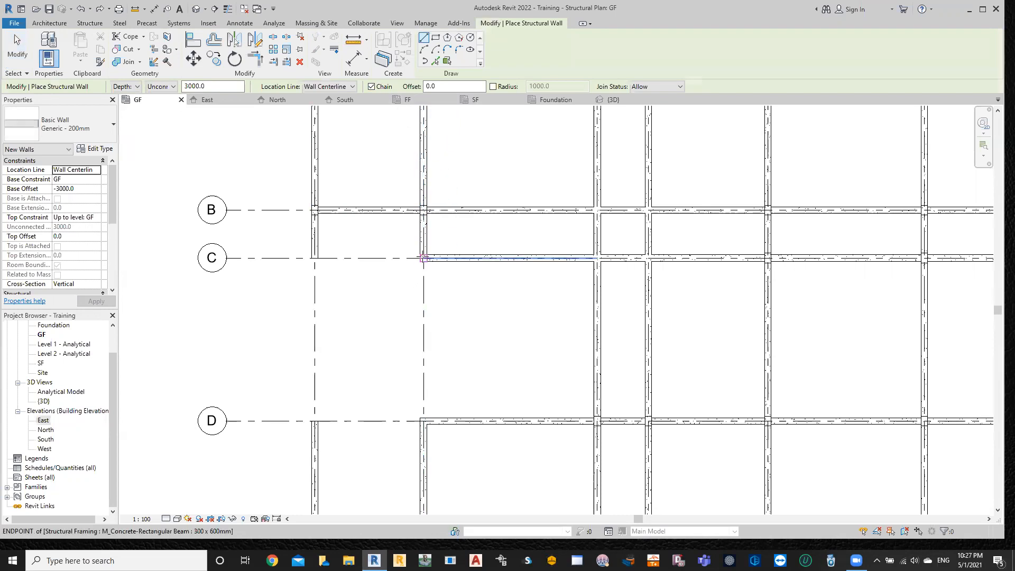
{"action": "left_click", "coordinate": [423, 258]}
{"action": "left_click", "coordinate": [314, 259]}
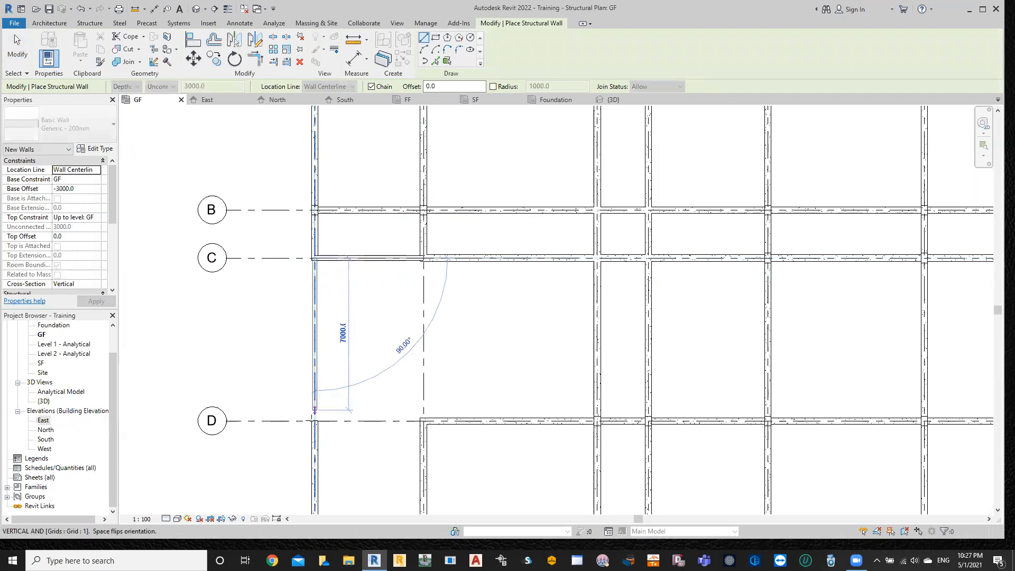
{"action": "left_click", "coordinate": [315, 422]}
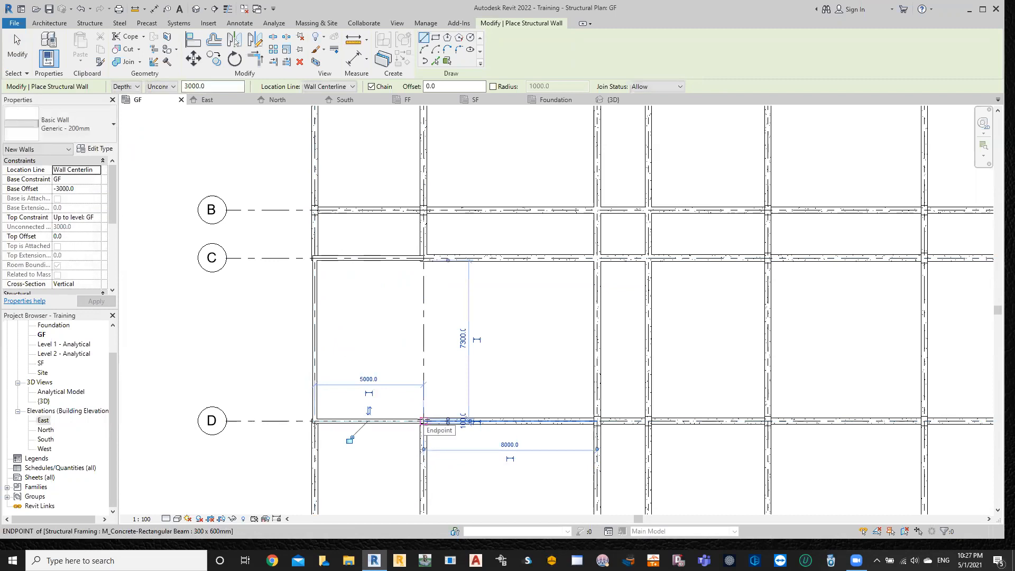
{"action": "key", "text": "Escape"}
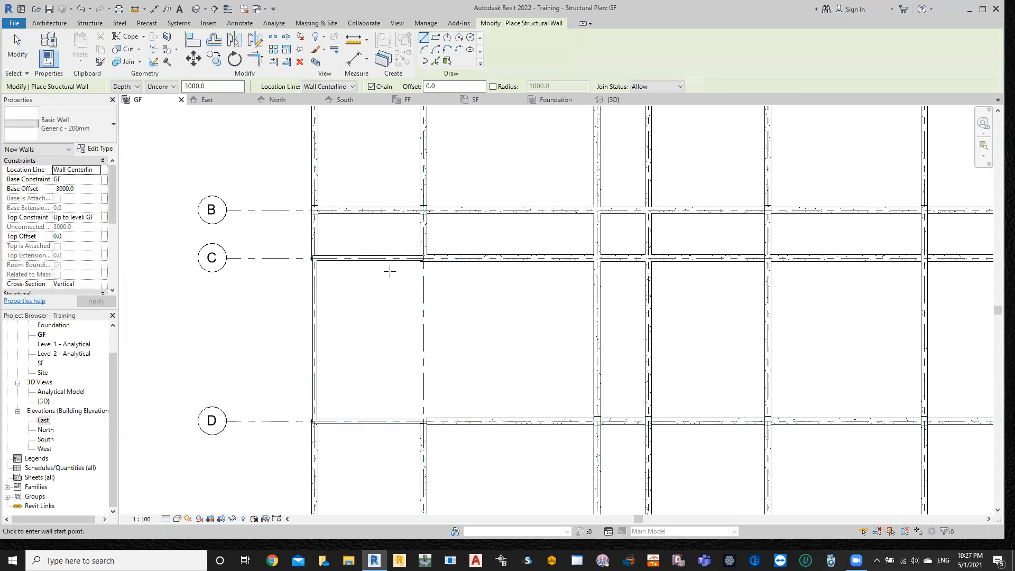
- Add a Generic - 200mm structural wall from the midpoint of the grid 1 wall across to grid 2
{"action": "left_click", "coordinate": [315, 340]}
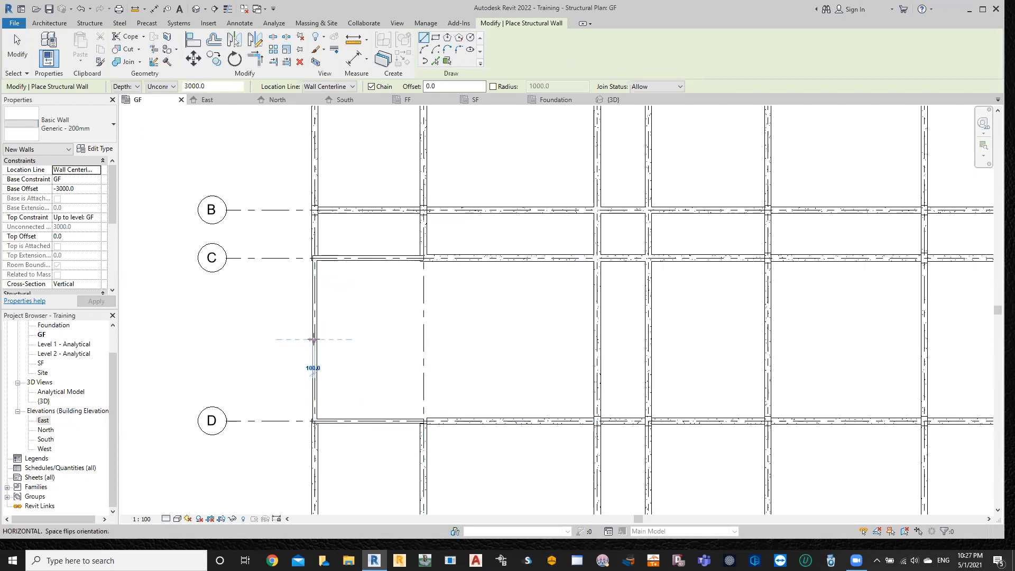
{"action": "left_click", "coordinate": [423, 339]}
{"action": "key", "text": "Escape"}
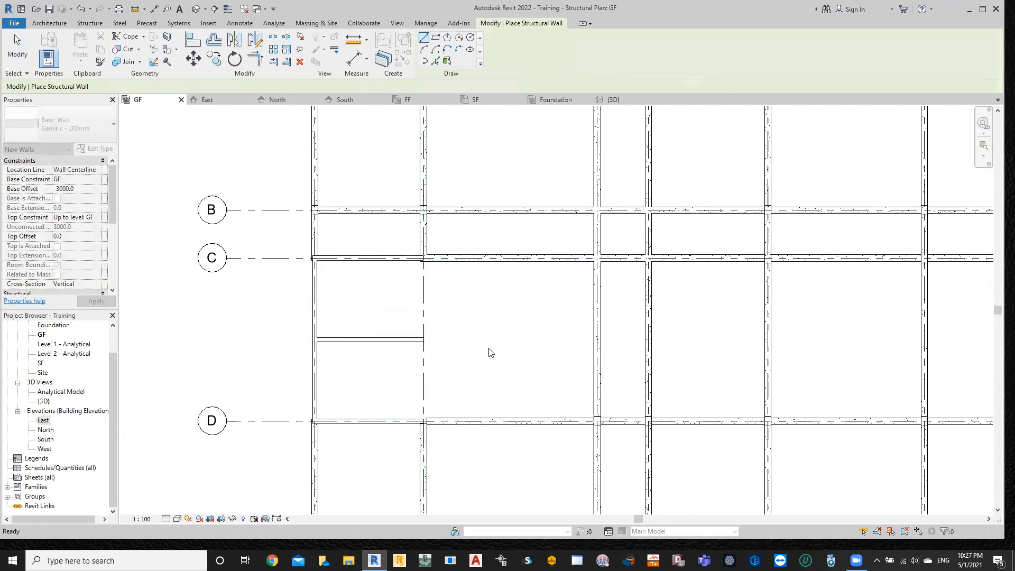
{"action": "key", "text": "Escape"}
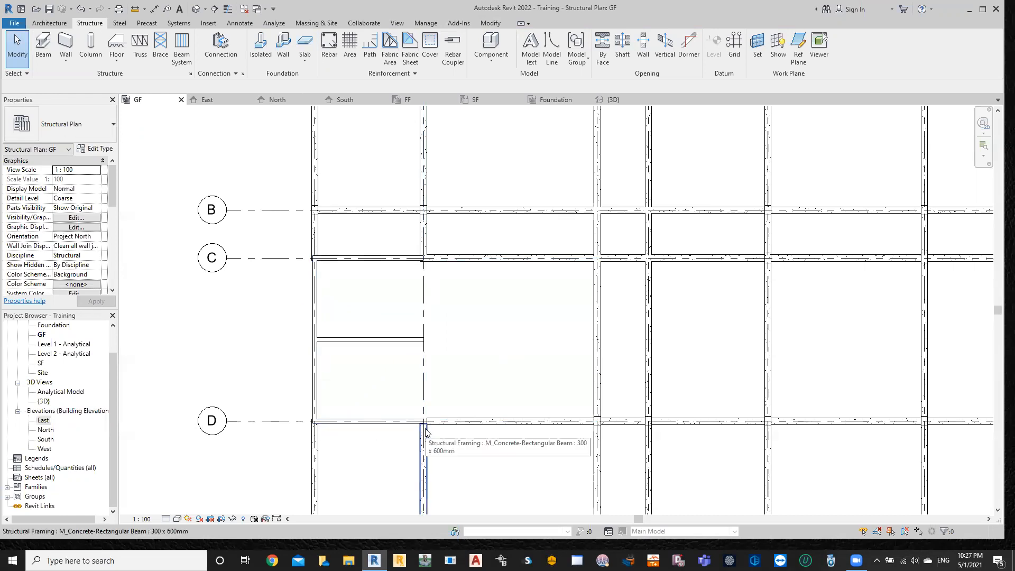
- Replace the continuous grid 1 wall with two Generic - 200mm structural wall segments, from C to the cross wall and from there to D
{"action": "left_click", "coordinate": [315, 312]}
{"action": "key", "text": "Delete"}
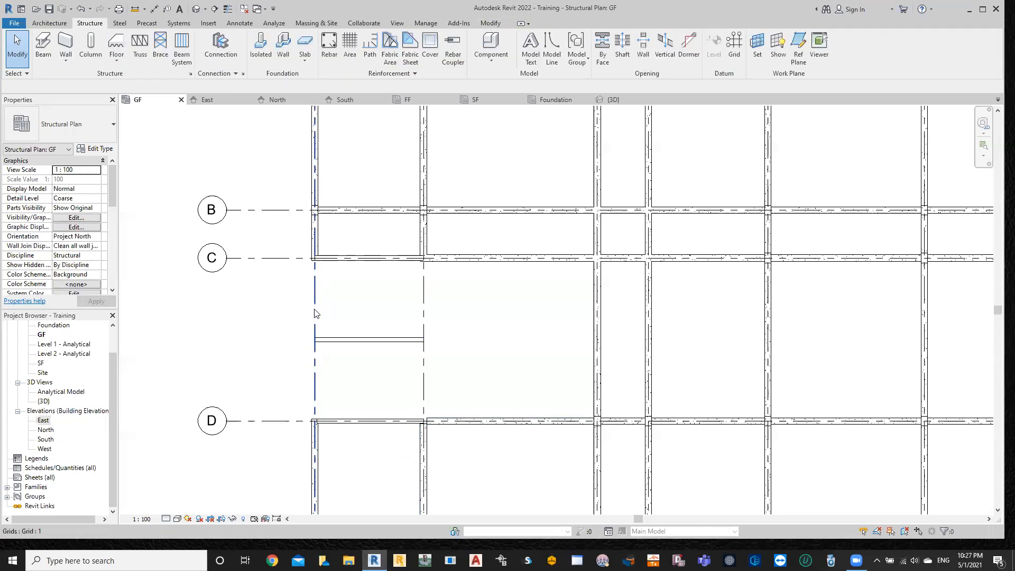
{"action": "left_click", "coordinate": [66, 59]}
{"action": "left_click", "coordinate": [76, 82]}
{"action": "left_click", "coordinate": [316, 258]}
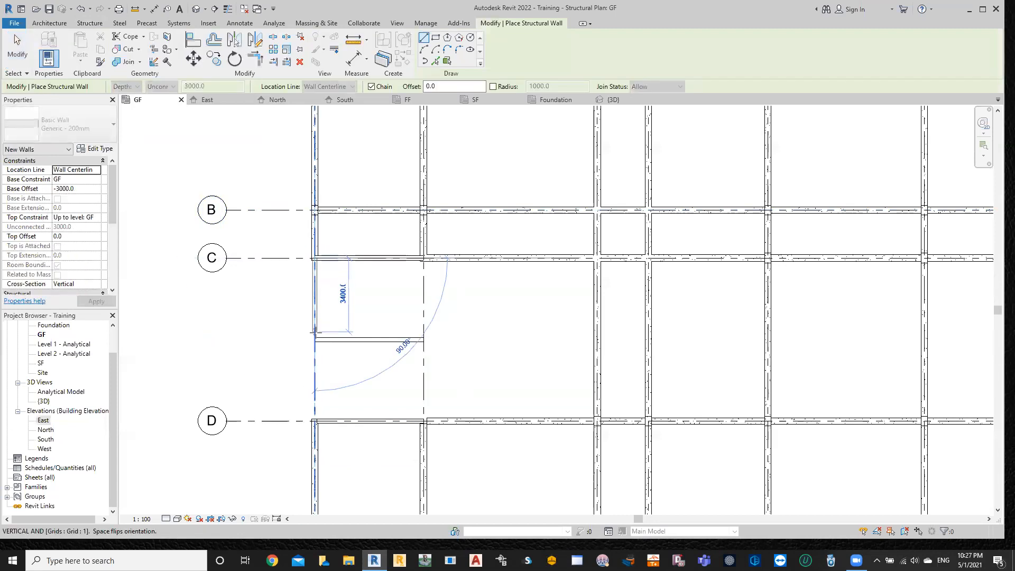
{"action": "scroll", "coordinate": [314, 335], "scroll_direction": "up", "scroll_amount": 5}
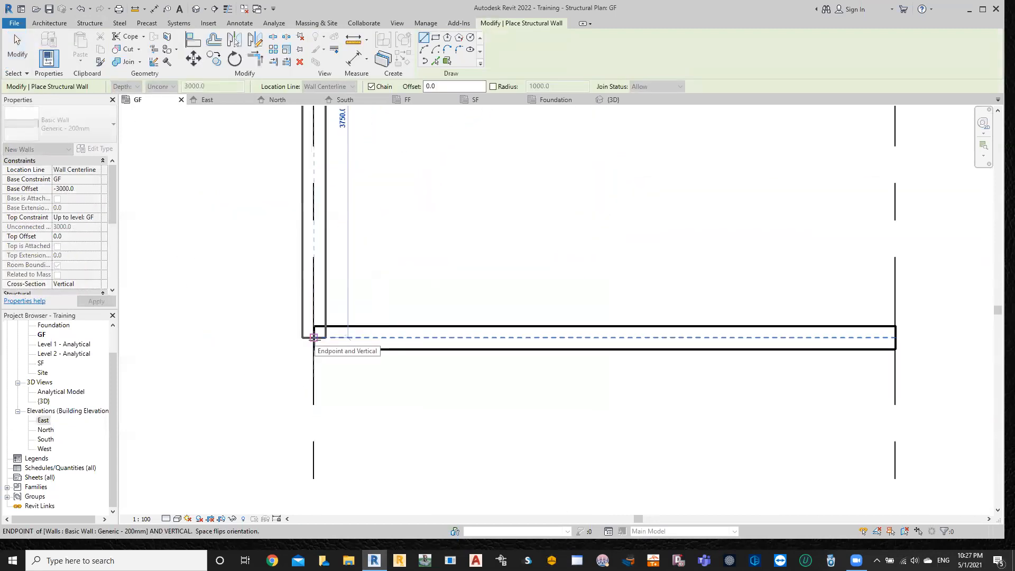
{"action": "scroll", "coordinate": [314, 338], "scroll_direction": "down", "scroll_amount": 3}
{"action": "left_click", "coordinate": [314, 338]}
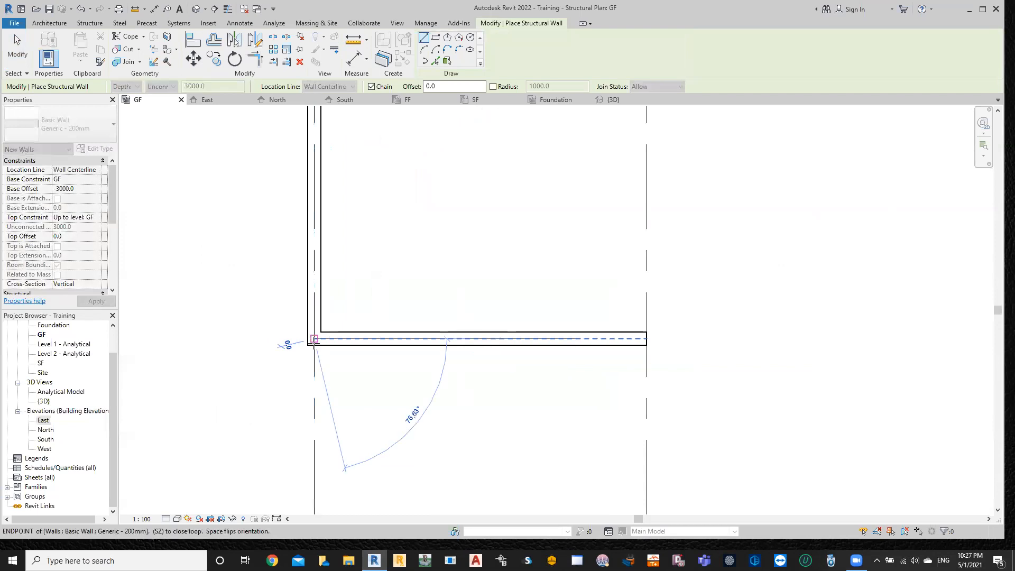
{"action": "scroll", "coordinate": [314, 337], "scroll_direction": "down", "scroll_amount": 3}
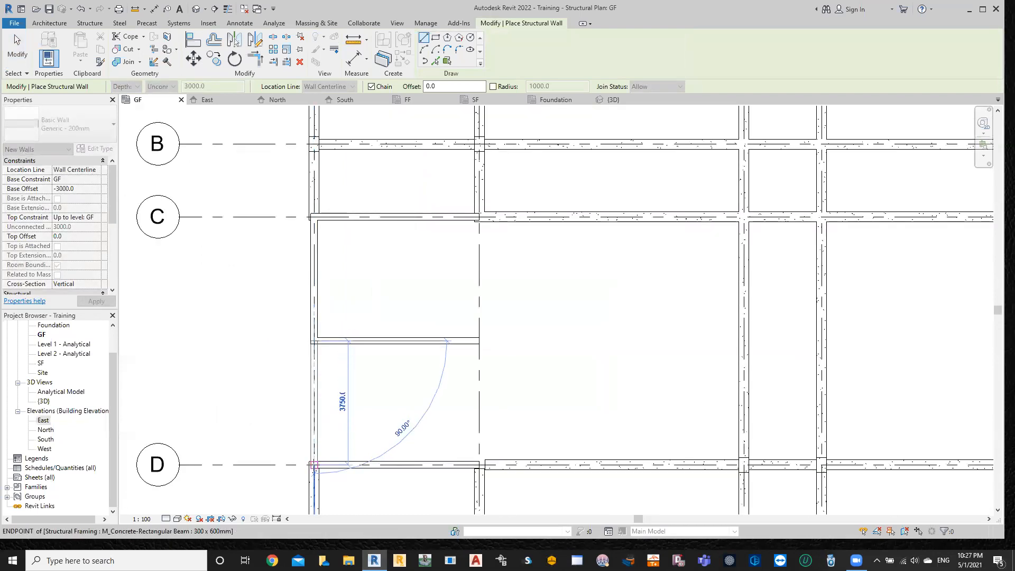
{"action": "left_click", "coordinate": [314, 464]}
{"action": "key", "text": "Escape"}
{"action": "key", "text": "Escape"}
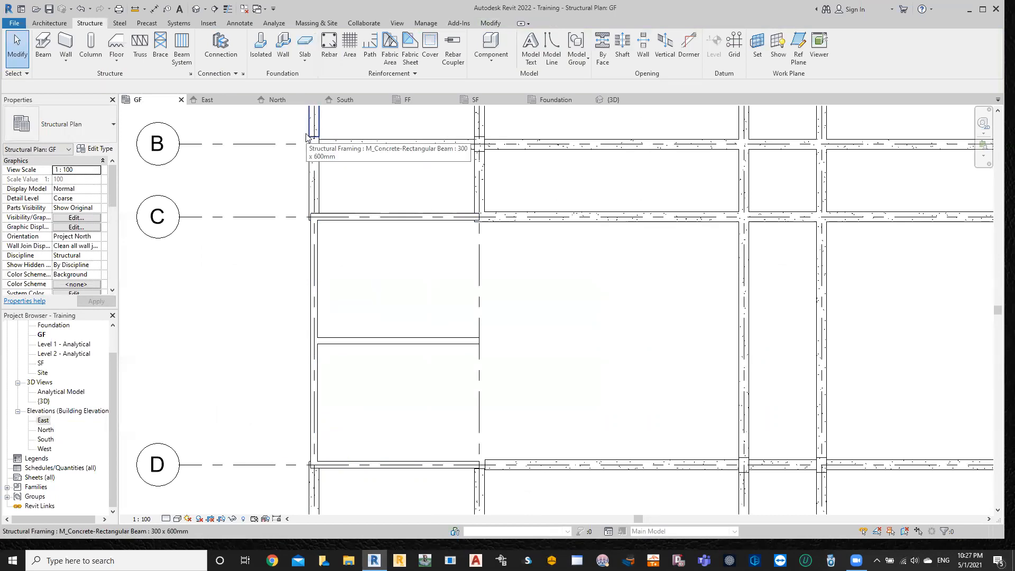
- Inspect the joins between the bay's structural walls and the adjoining beams in the 3D view
{"action": "left_click", "coordinate": [612, 99]}
{"action": "scroll", "coordinate": [589, 220], "scroll_direction": "down", "scroll_amount": 2}
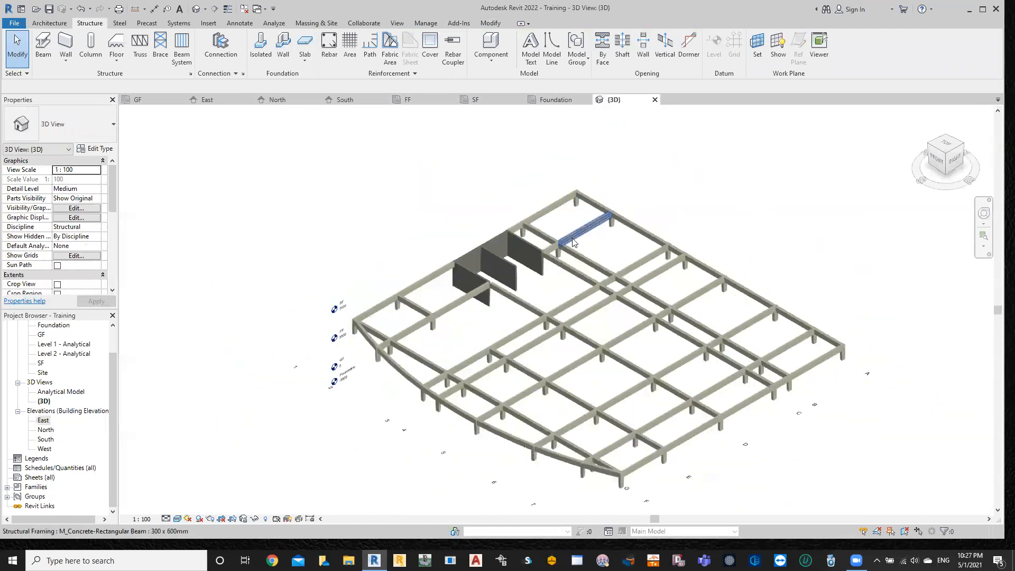
{"action": "scroll", "coordinate": [485, 246], "scroll_direction": "up", "scroll_amount": 4}
{"action": "scroll", "coordinate": [497, 229], "scroll_direction": "up", "scroll_amount": 6}
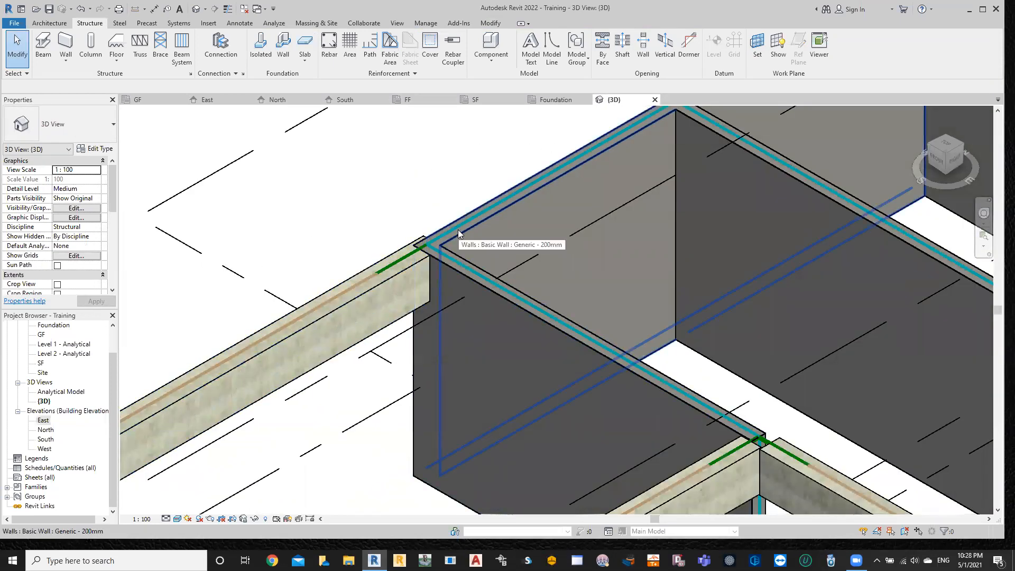
{"action": "scroll", "coordinate": [458, 230], "scroll_direction": "down", "scroll_amount": 8}
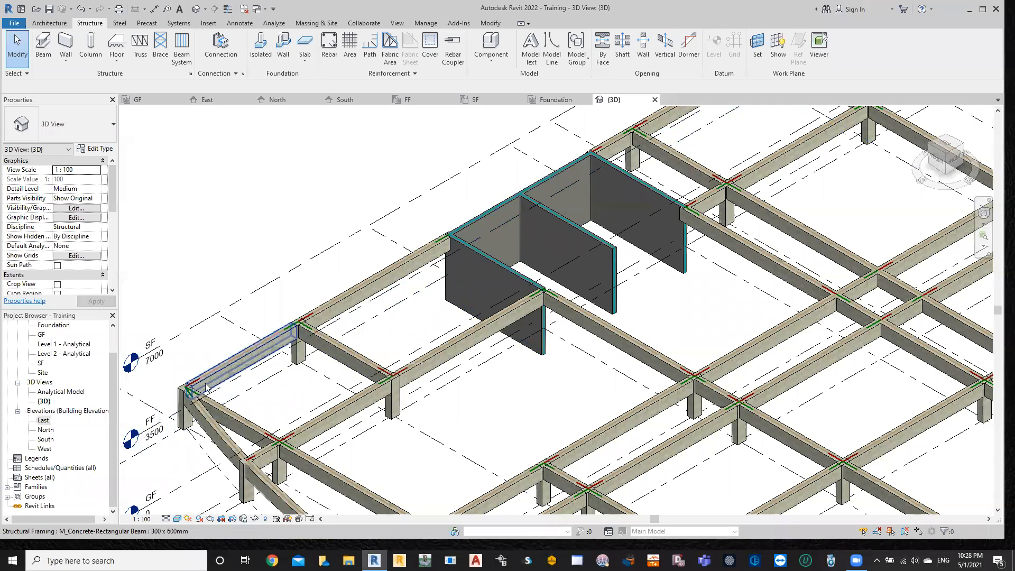
- Display the East elevation in the Realistic visual style
{"action": "double_click", "coordinate": [46, 421]}
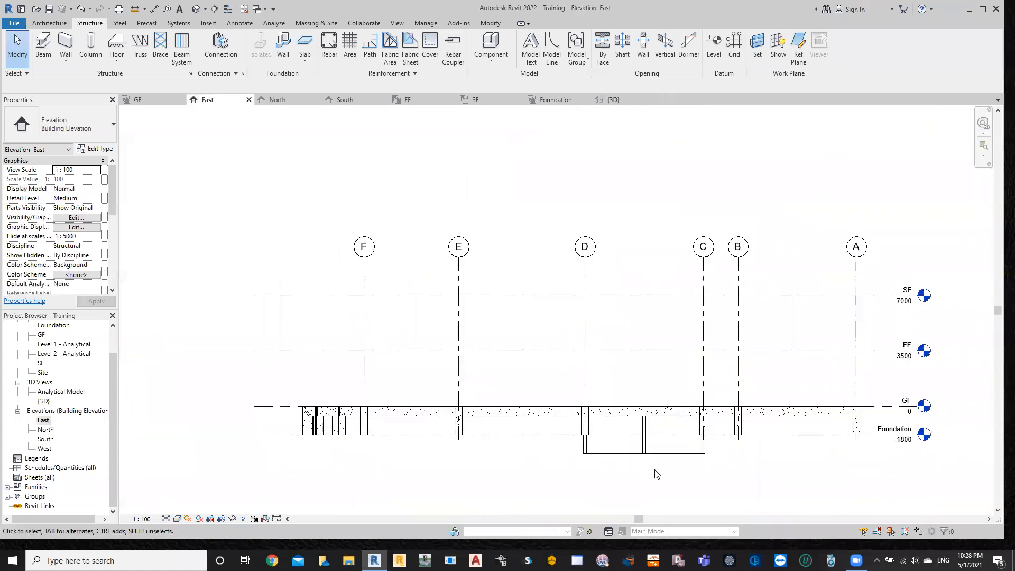
{"action": "scroll", "coordinate": [725, 472], "scroll_direction": "up", "scroll_amount": 2}
{"action": "scroll", "coordinate": [682, 476], "scroll_direction": "down", "scroll_amount": 1}
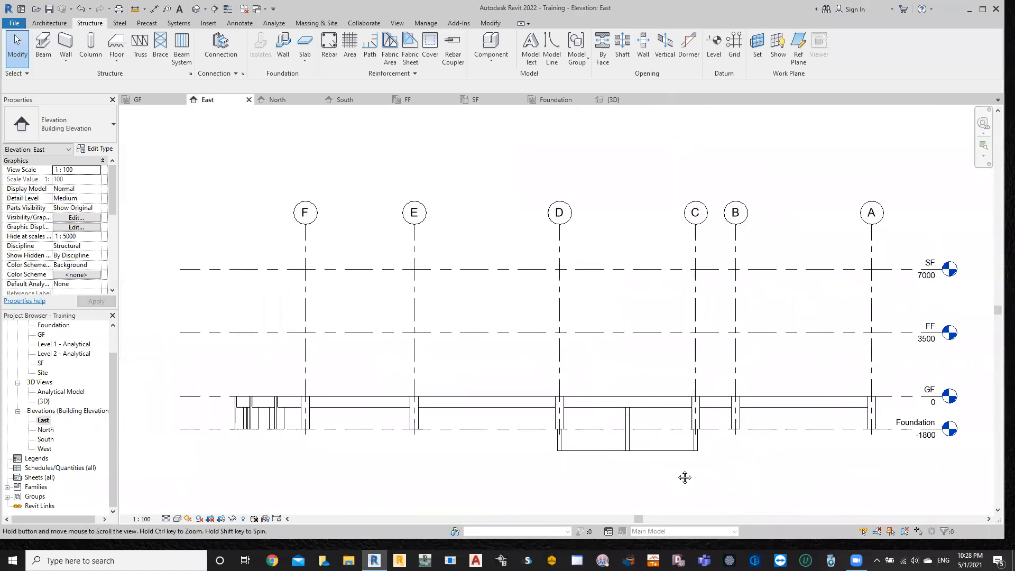
{"action": "middle_click_drag", "start_coordinate": [684, 475], "coordinate": [737, 462]}
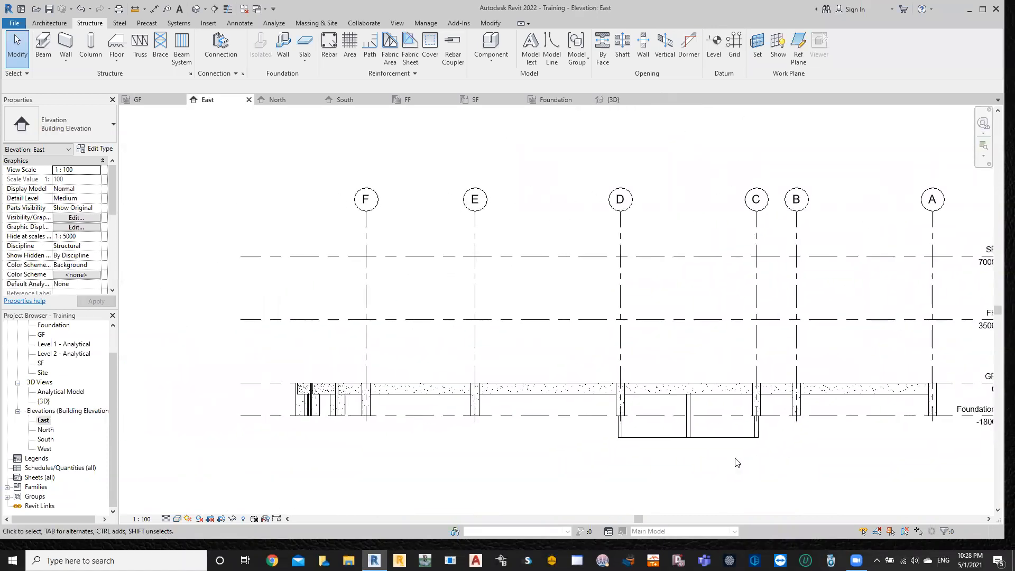
{"action": "left_click", "coordinate": [178, 519]}
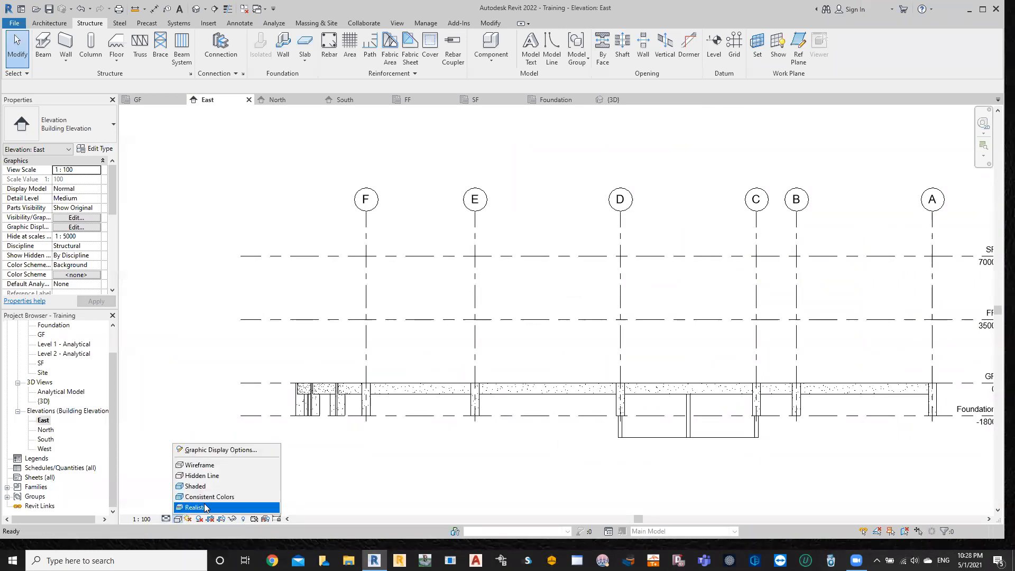
{"action": "left_click", "coordinate": [198, 507]}
{"action": "scroll", "coordinate": [884, 435], "scroll_direction": "up", "scroll_amount": 1}
{"action": "scroll", "coordinate": [864, 440], "scroll_direction": "down", "scroll_amount": 1}
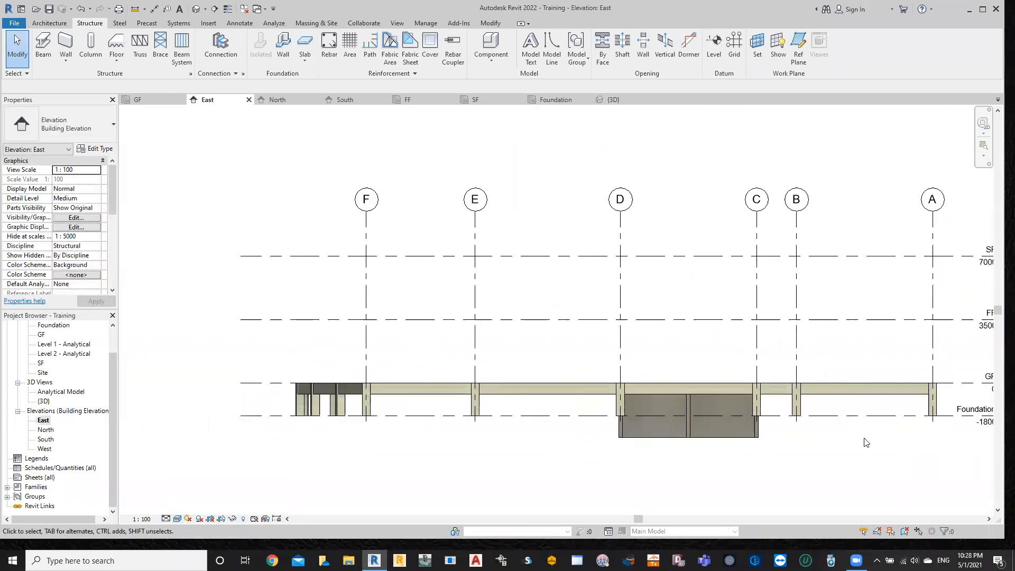
{"action": "middle_click_drag", "start_coordinate": [830, 451], "coordinate": [782, 442]}
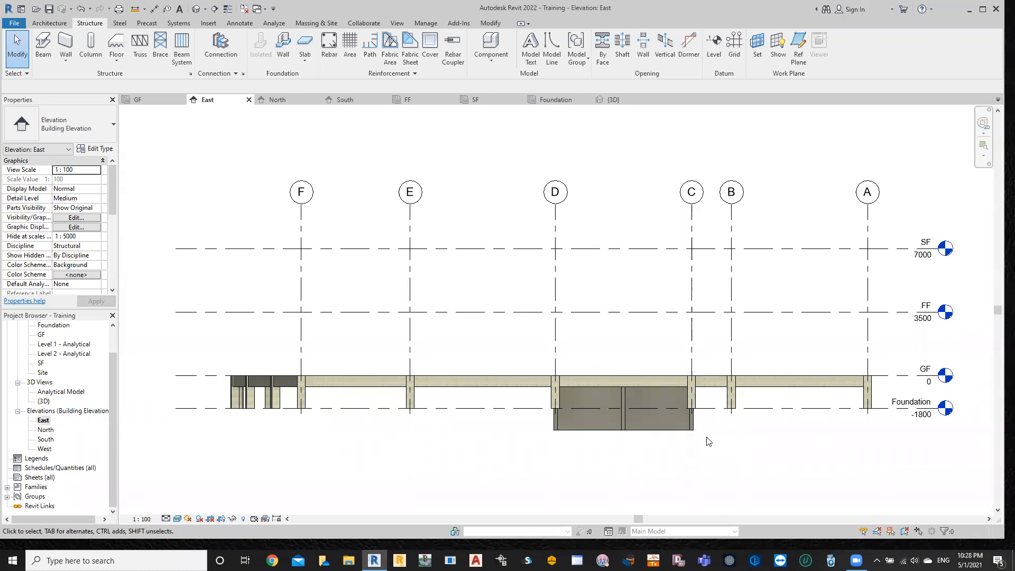
- Select all Generic - 200mm wall instances in the entire project and set their base constraint to Foundation
{"action": "right_click", "coordinate": [649, 430]}
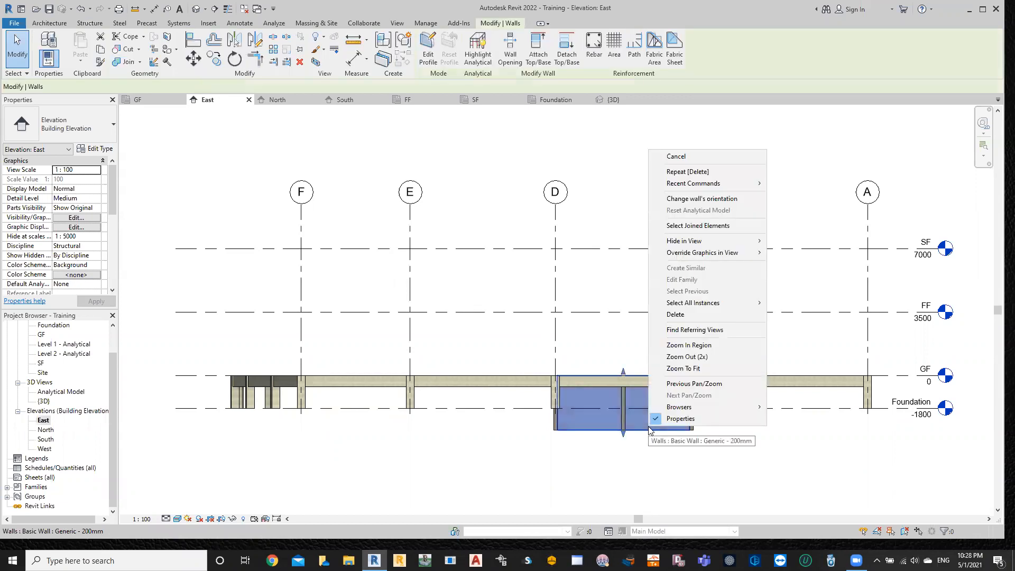
{"action": "mouse_move", "coordinate": [707, 302]}
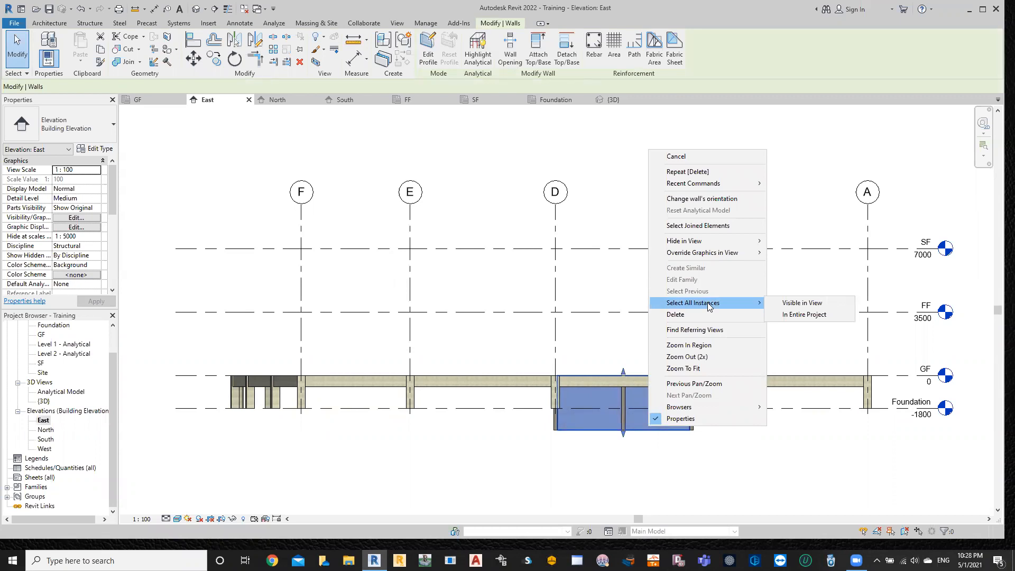
{"action": "left_click", "coordinate": [795, 315]}
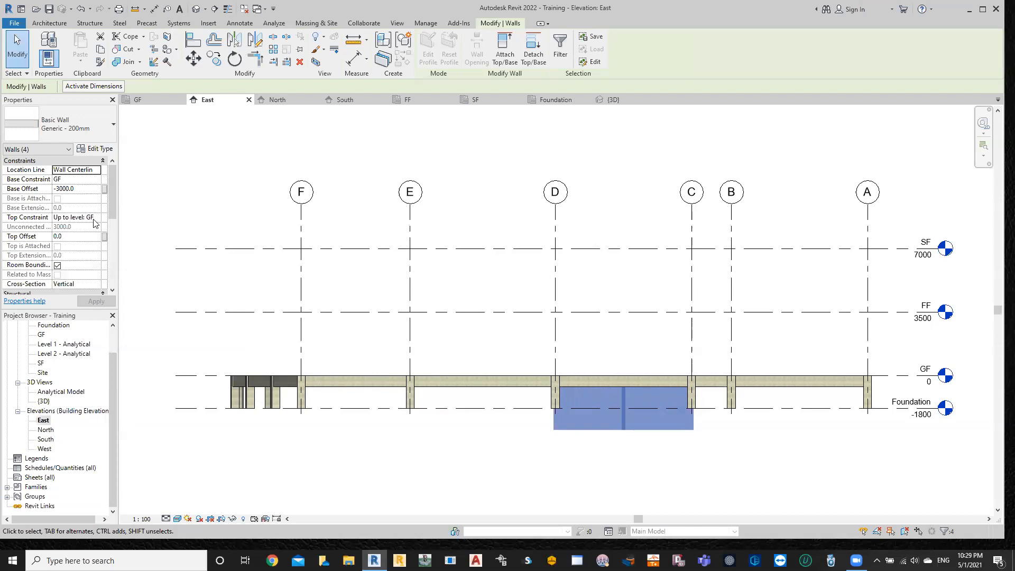
{"action": "mouse_move", "coordinate": [32, 221]}
{"action": "left_click", "coordinate": [97, 181]}
{"action": "left_click", "coordinate": [91, 194]}
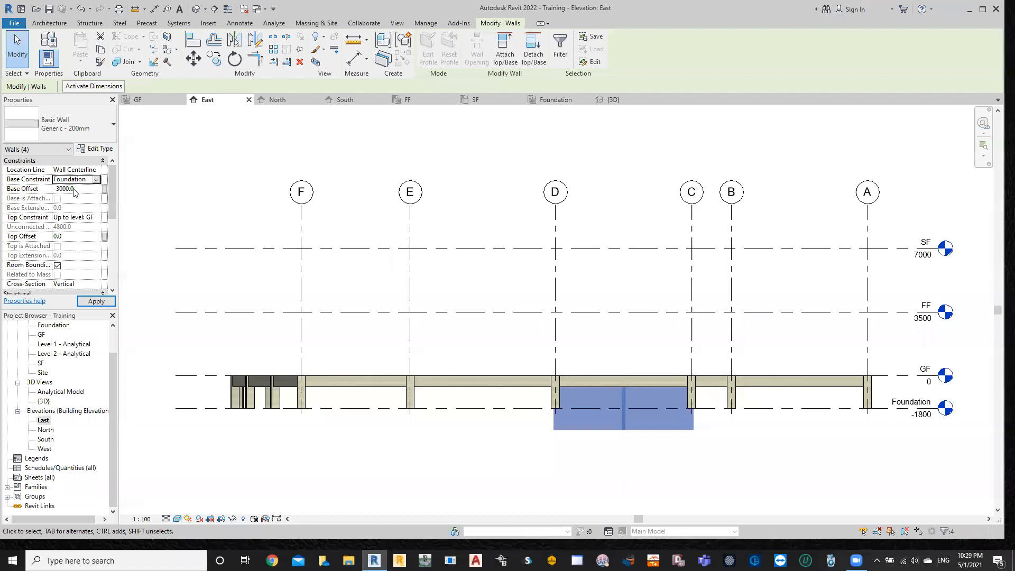
{"action": "left_click", "coordinate": [88, 302]}
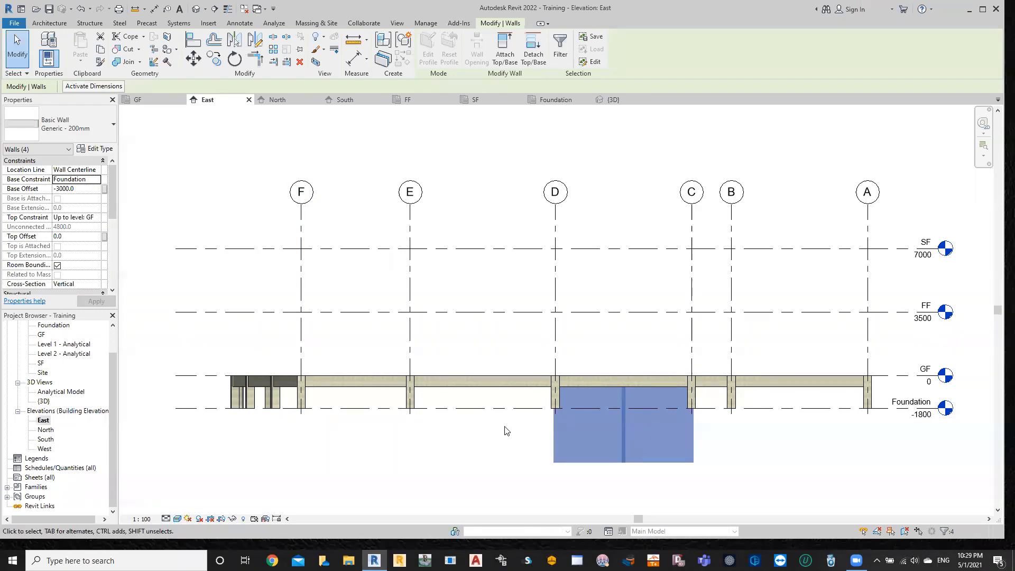
- Set the base offset of the selected structural walls to 0
{"action": "left_click", "coordinate": [77, 188]}
{"action": "left_click_drag", "start_coordinate": [77, 188], "coordinate": [53, 189]}
{"action": "type", "text": "0"}
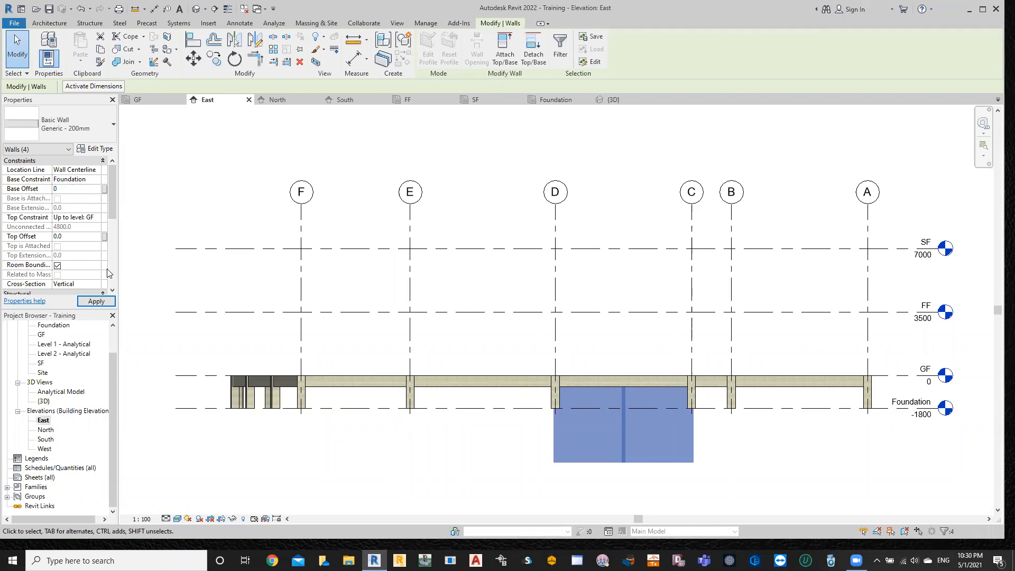
{"action": "left_click", "coordinate": [97, 301]}
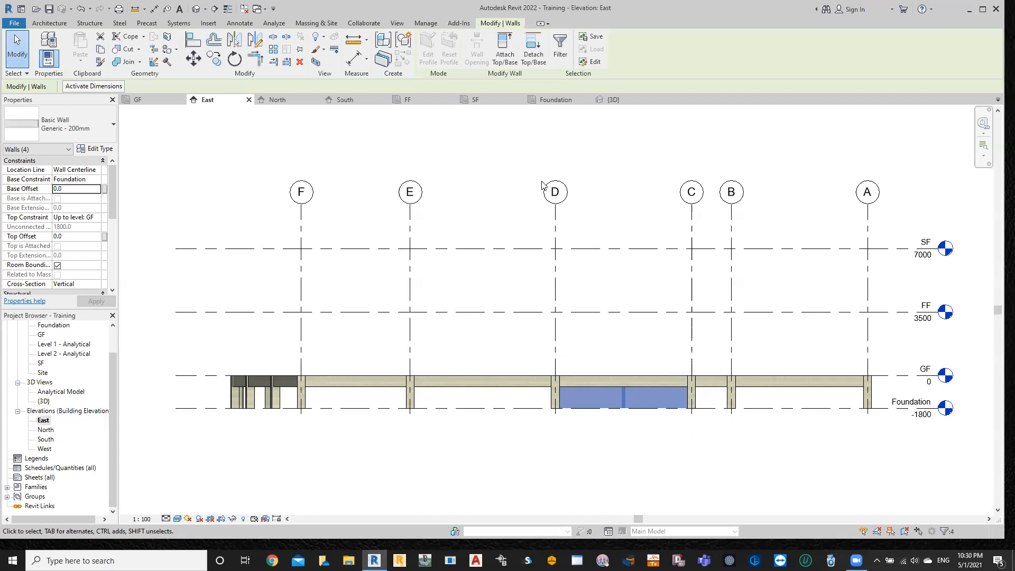
- Copy all Generic - 200mm walls in the project and paste them aligned to level FF
{"action": "right_click", "coordinate": [598, 399]}
{"action": "mouse_move", "coordinate": [664, 277]}
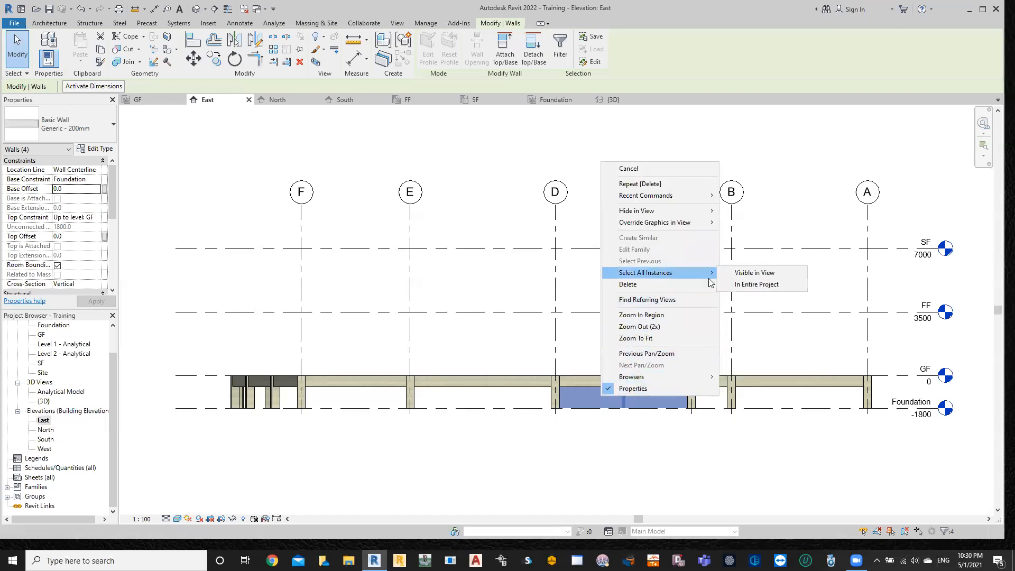
{"action": "left_click", "coordinate": [733, 284]}
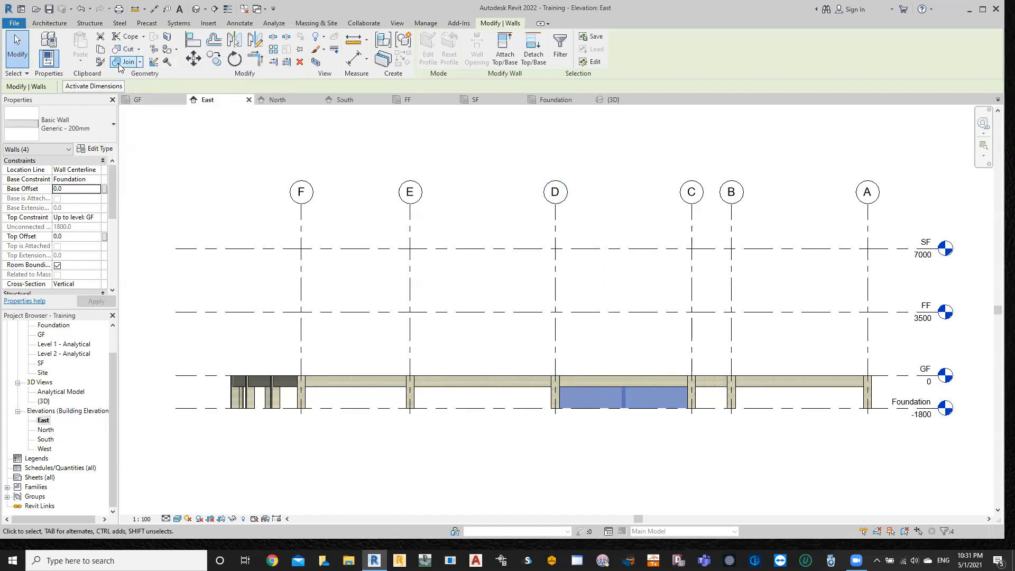
{"action": "left_click", "coordinate": [100, 49]}
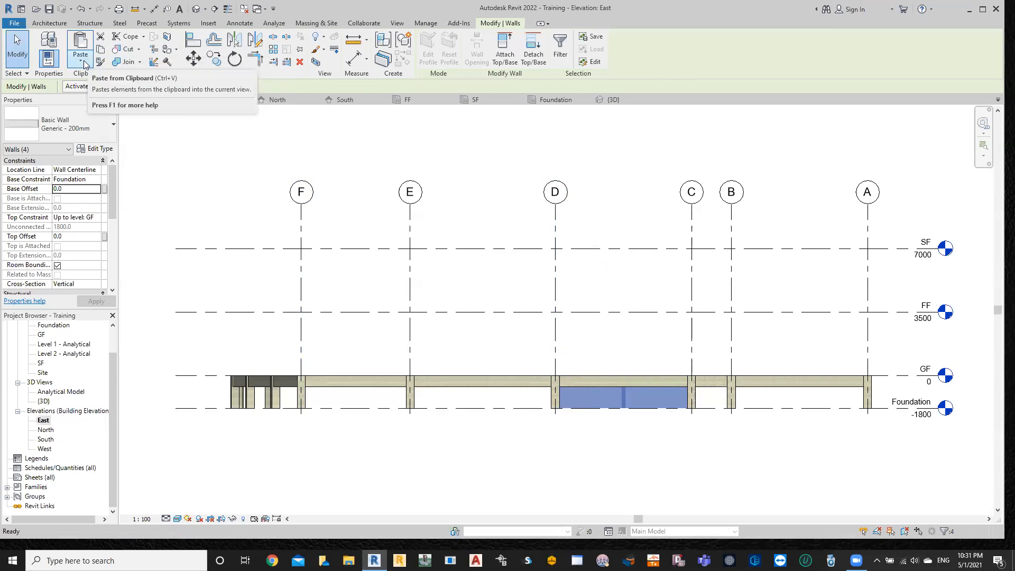
{"action": "left_click", "coordinate": [85, 62]}
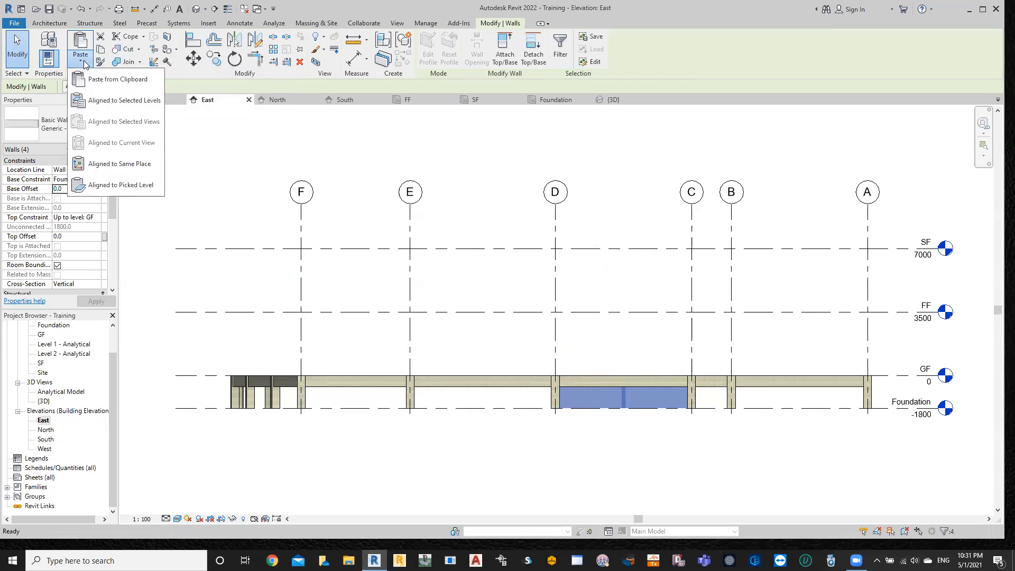
{"action": "left_click", "coordinate": [141, 101]}
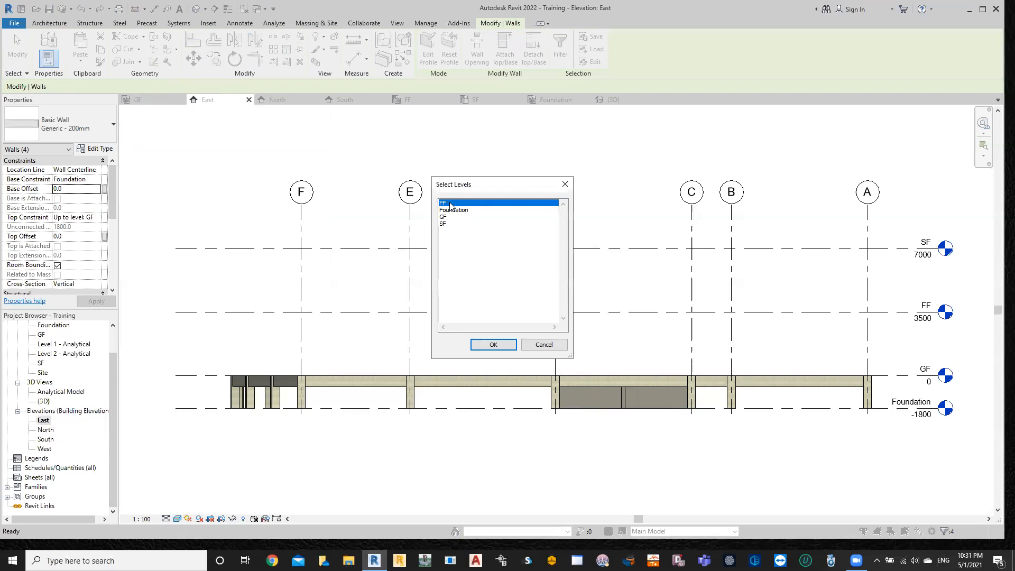
{"action": "left_click", "coordinate": [478, 345]}
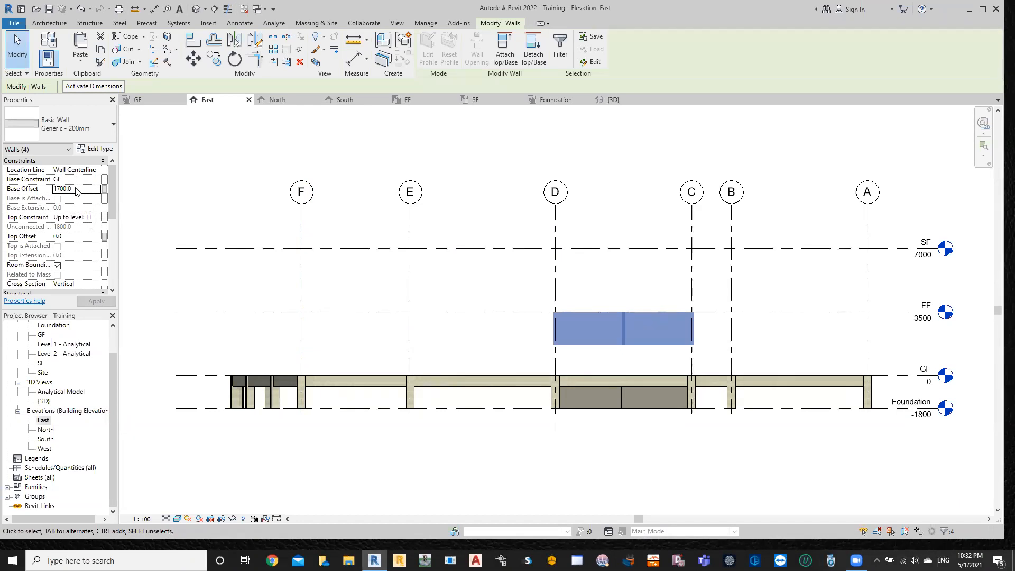
- Set the pasted walls' base offset to 0 and check the stacked walls in the 3D view
{"action": "left_click_drag", "start_coordinate": [75, 191], "coordinate": [52, 185]}
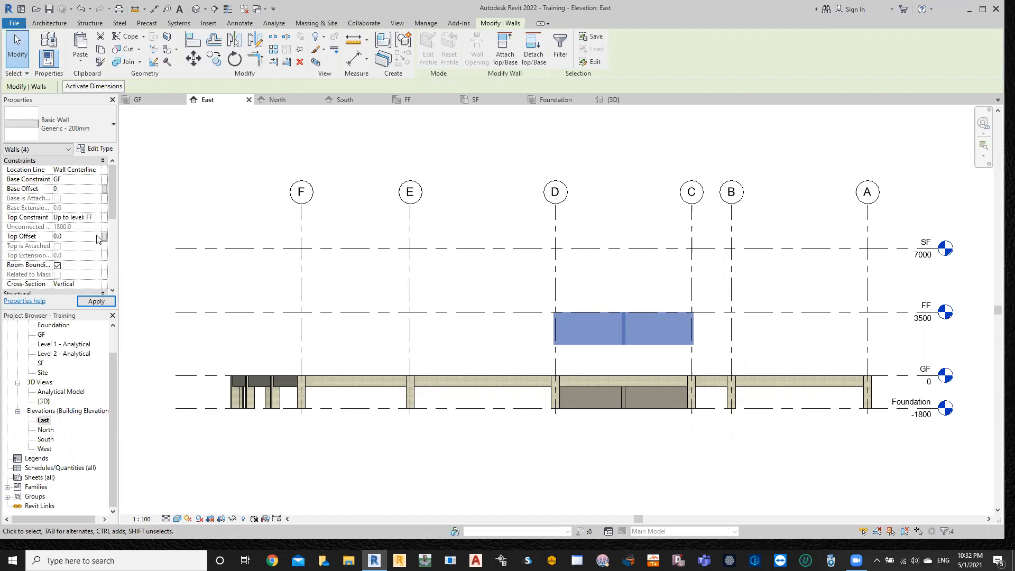
{"action": "left_click", "coordinate": [101, 301]}
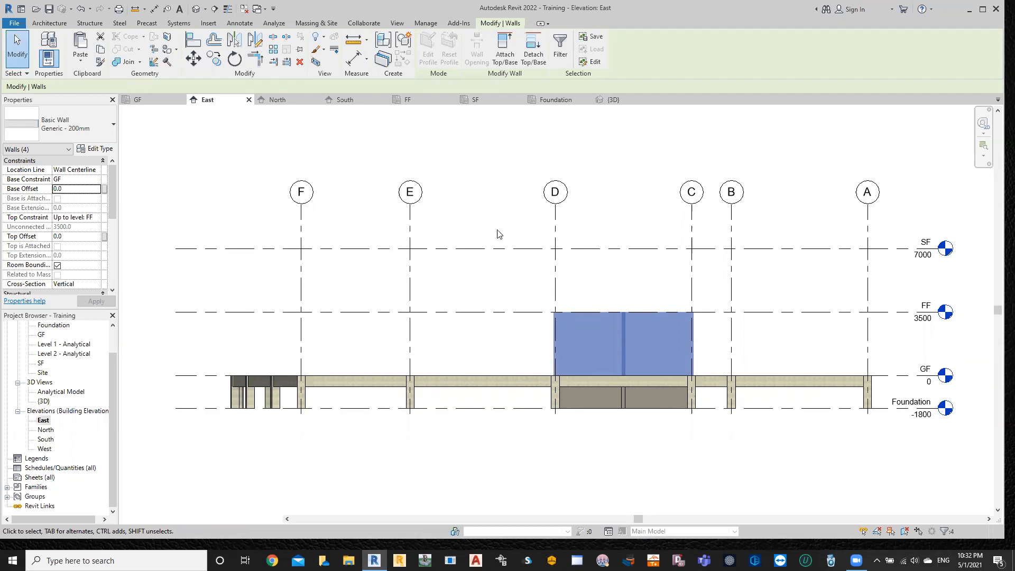
{"action": "left_click", "coordinate": [616, 99]}
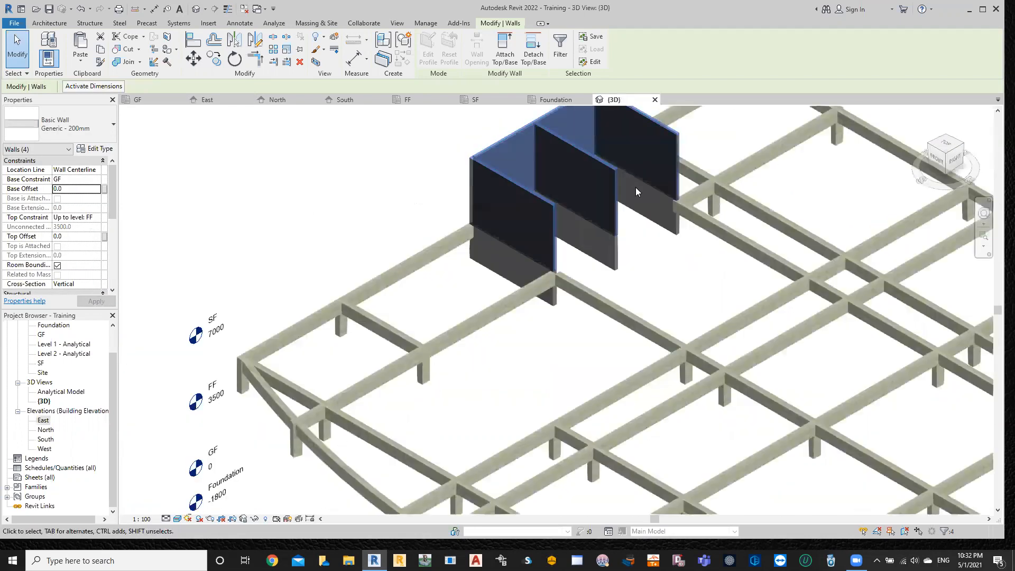
{"action": "middle_click_drag", "start_coordinate": [718, 272], "coordinate": [625, 275]}
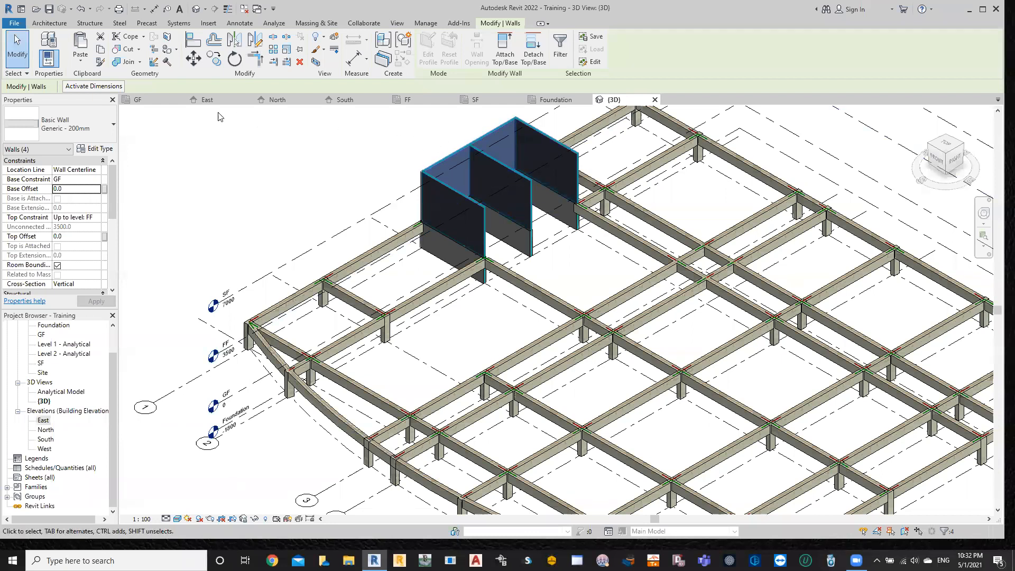
- In the East elevation, select all instances of the 300 x 450mm concrete column in the entire project
{"action": "left_click", "coordinate": [207, 100]}
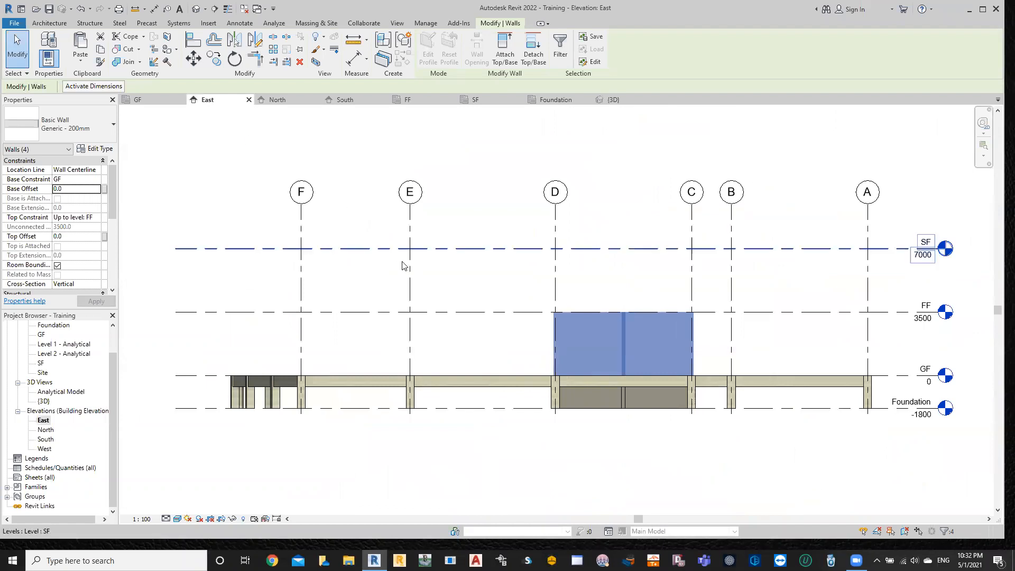
{"action": "left_click", "coordinate": [645, 448]}
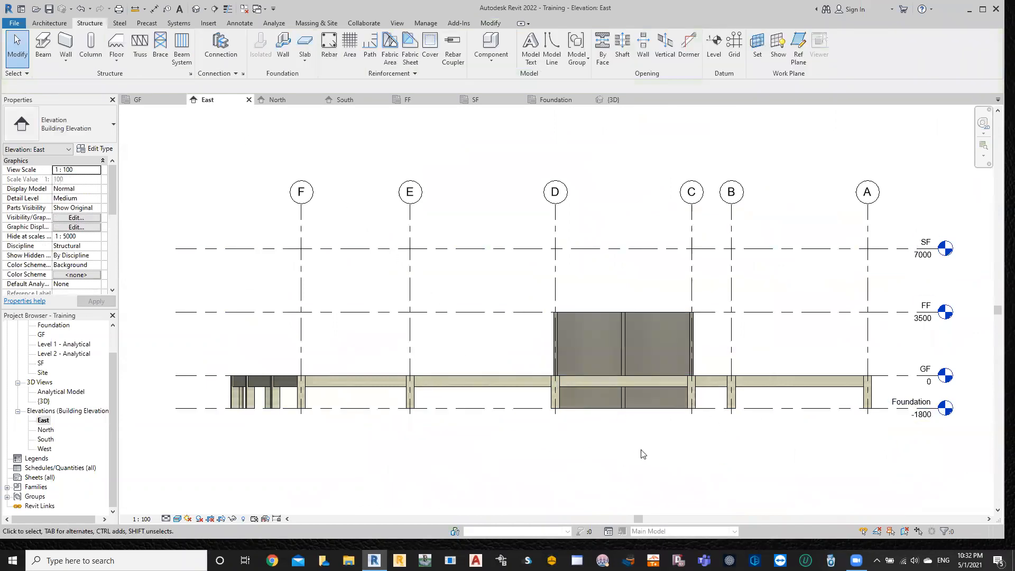
{"action": "right_click", "coordinate": [410, 393]}
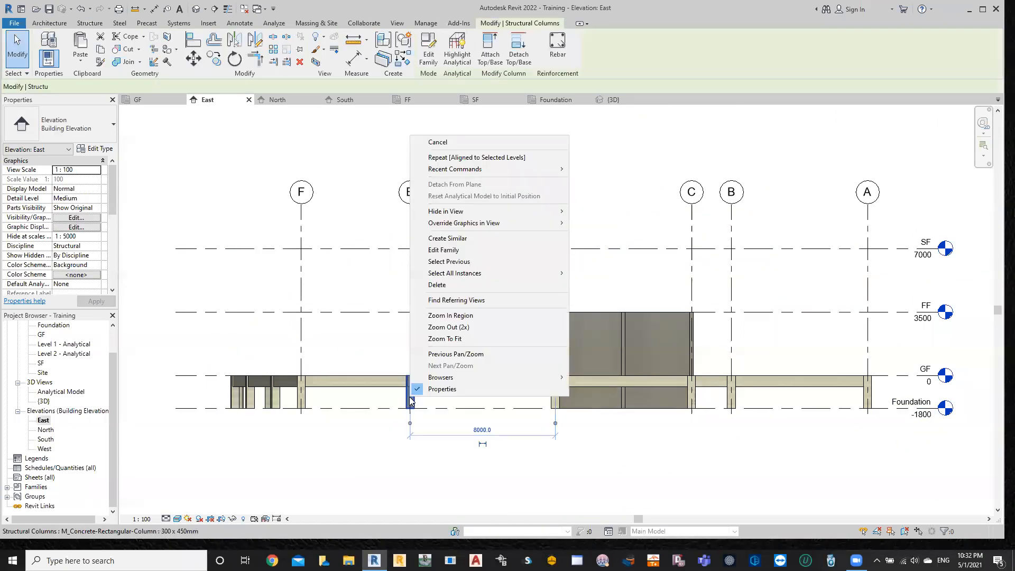
{"action": "mouse_move", "coordinate": [483, 279]}
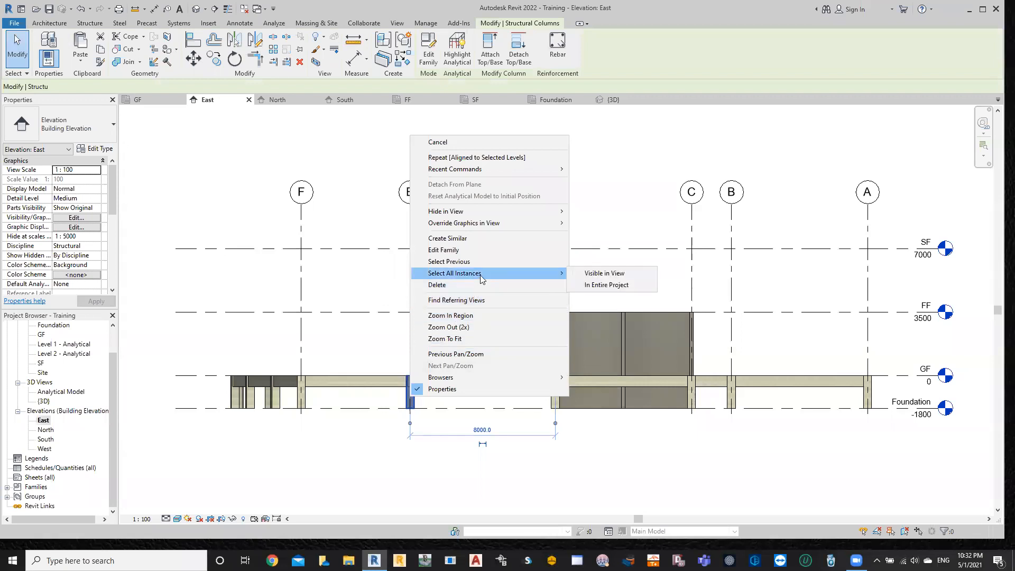
{"action": "left_click", "coordinate": [591, 284]}
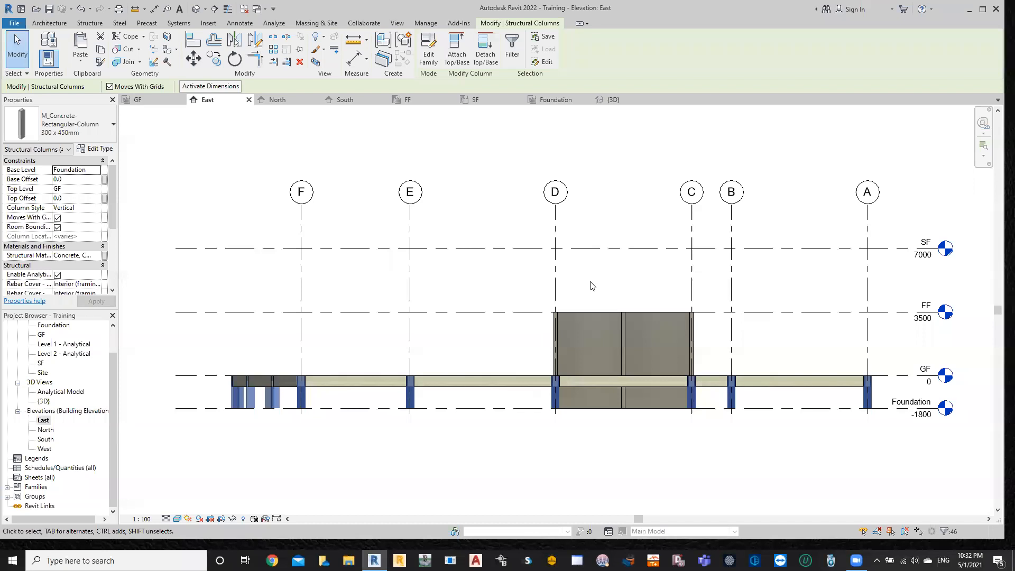
- Copy the selected structural columns in the 3D view and paste them aligned to level FF
{"action": "left_click", "coordinate": [618, 101]}
{"action": "scroll", "coordinate": [510, 279], "scroll_direction": "down", "scroll_amount": 5}
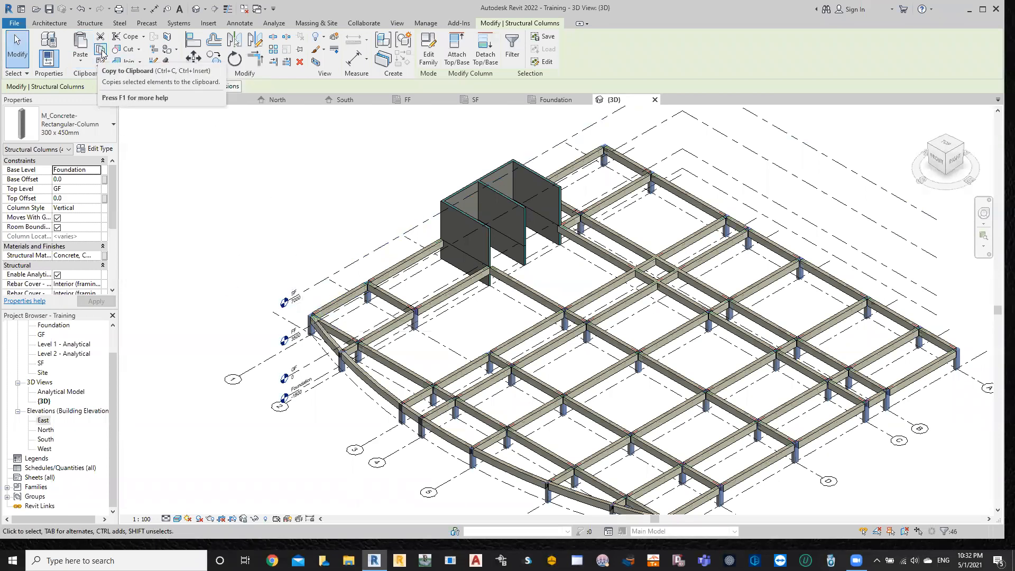
{"action": "left_click", "coordinate": [101, 51]}
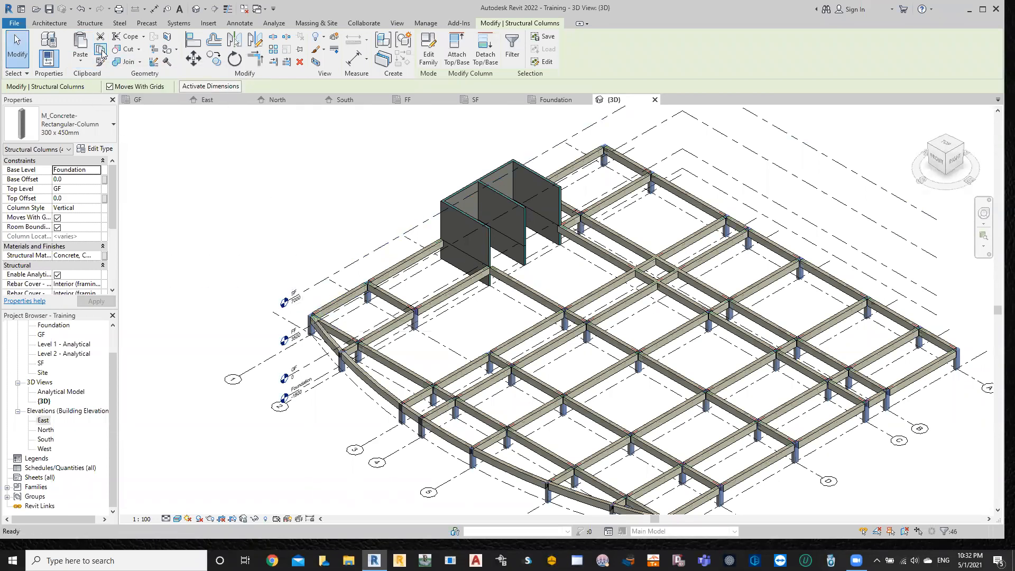
{"action": "left_click", "coordinate": [81, 61]}
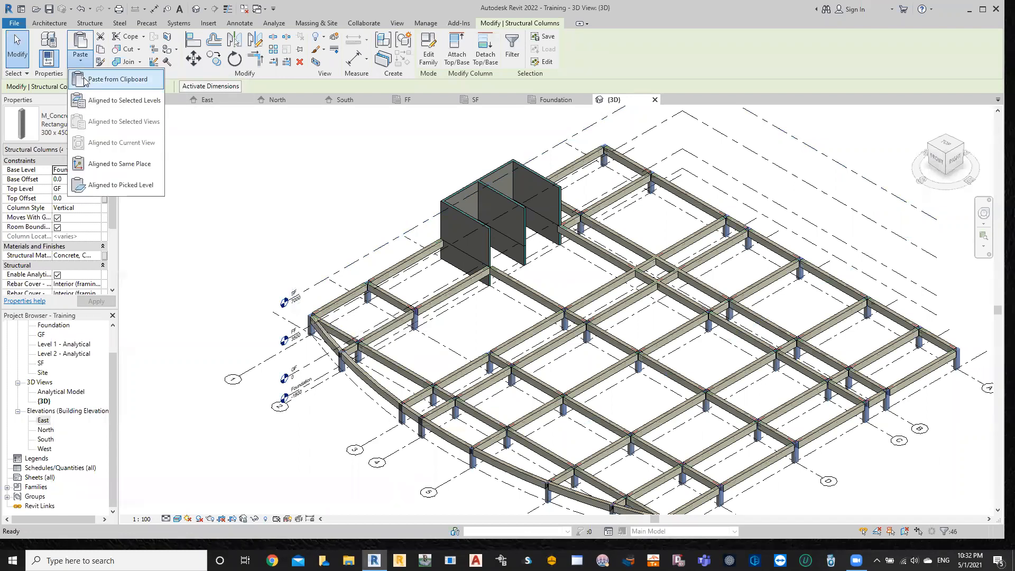
{"action": "left_click", "coordinate": [123, 101]}
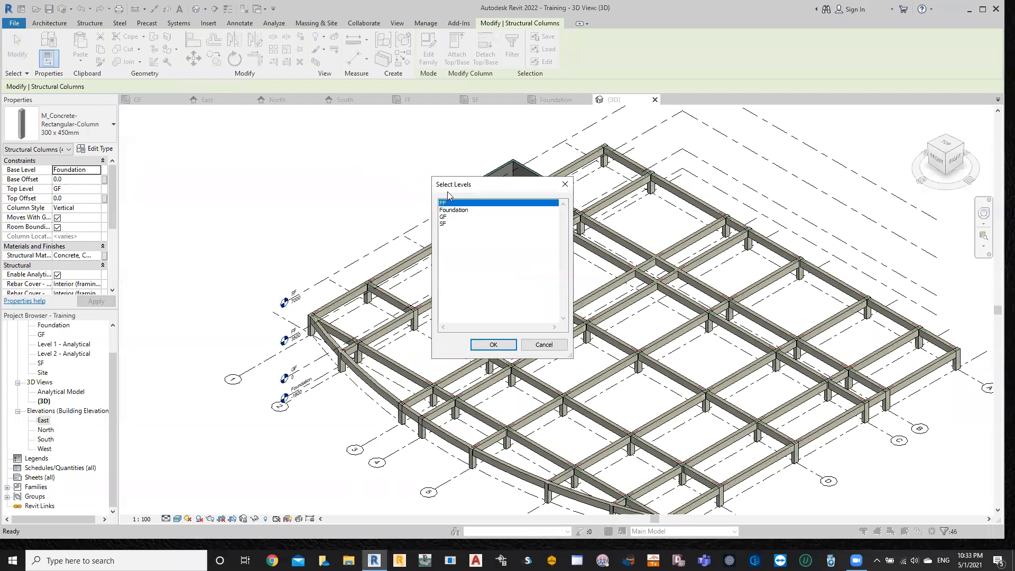
{"action": "left_click_drag", "start_coordinate": [445, 188], "coordinate": [142, 145]}
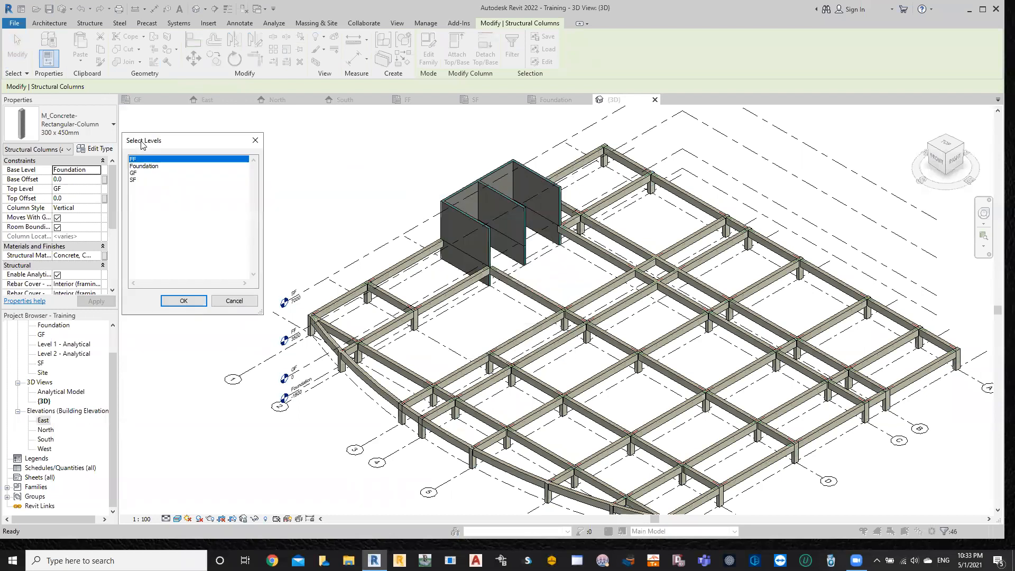
{"action": "left_click", "coordinate": [188, 300]}
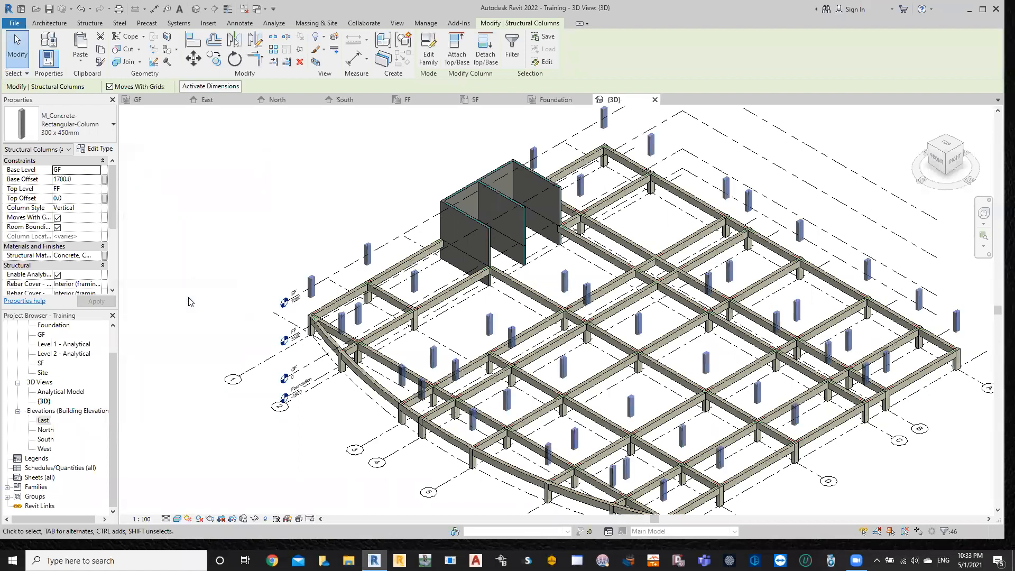
- Set the pasted columns' base offset to 0 and check them in the 3D view
{"action": "left_click", "coordinate": [157, 104]}
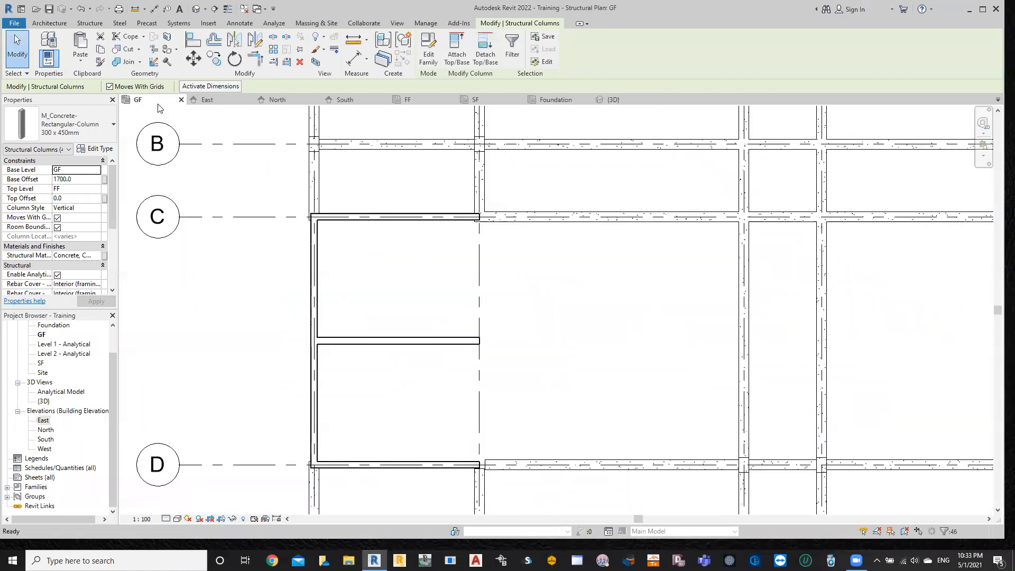
{"action": "left_click", "coordinate": [203, 100]}
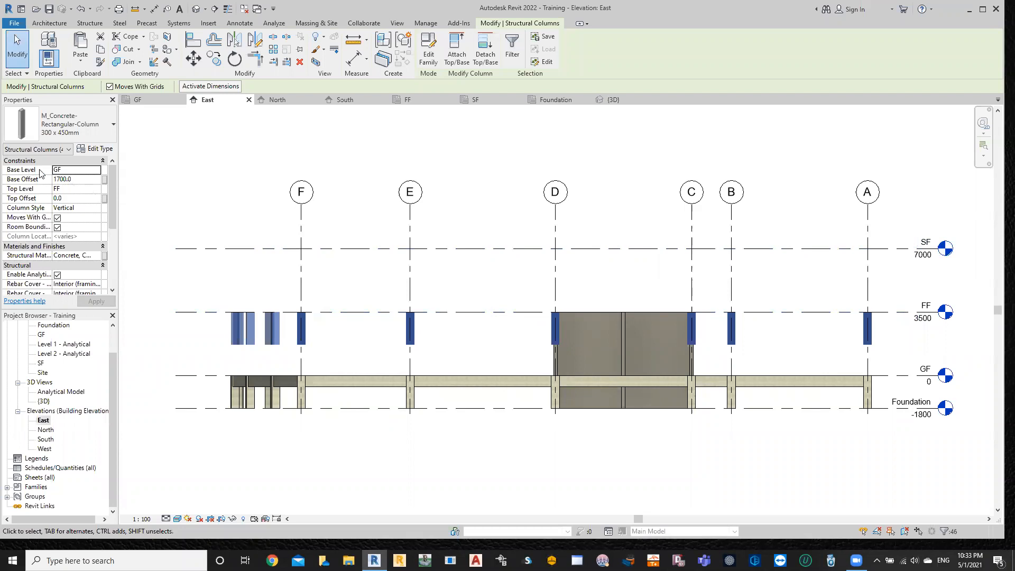
{"action": "left_click", "coordinate": [91, 179]}
{"action": "type", "text": "0"}
{"action": "left_click", "coordinate": [101, 301]}
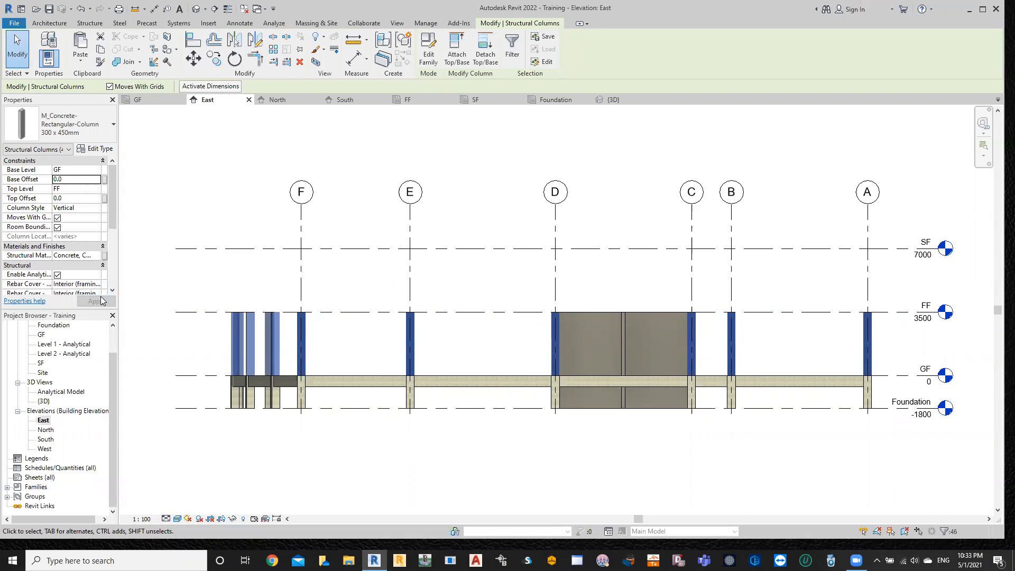
{"action": "left_click", "coordinate": [614, 99]}
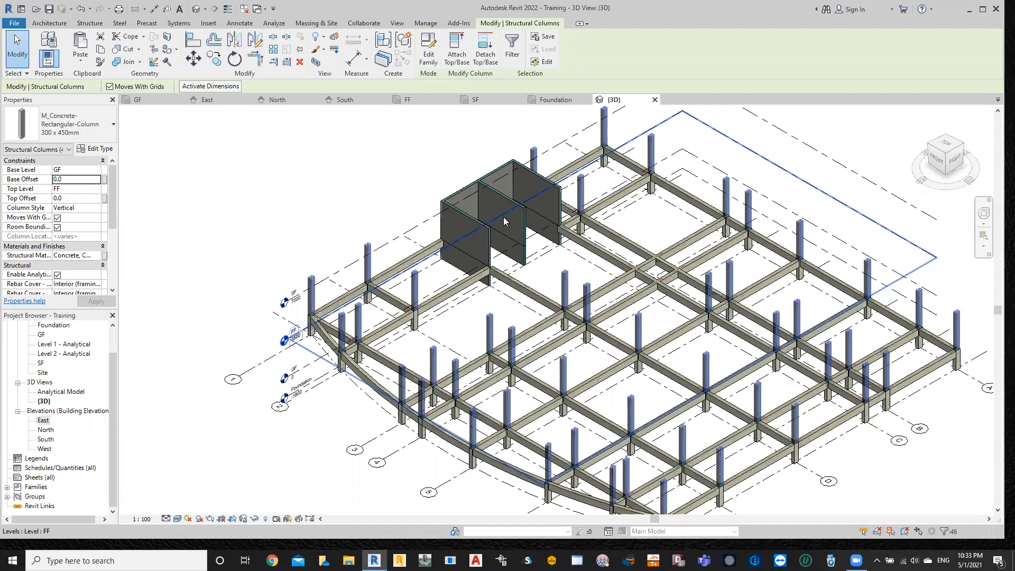
{"action": "left_click", "coordinate": [381, 204]}
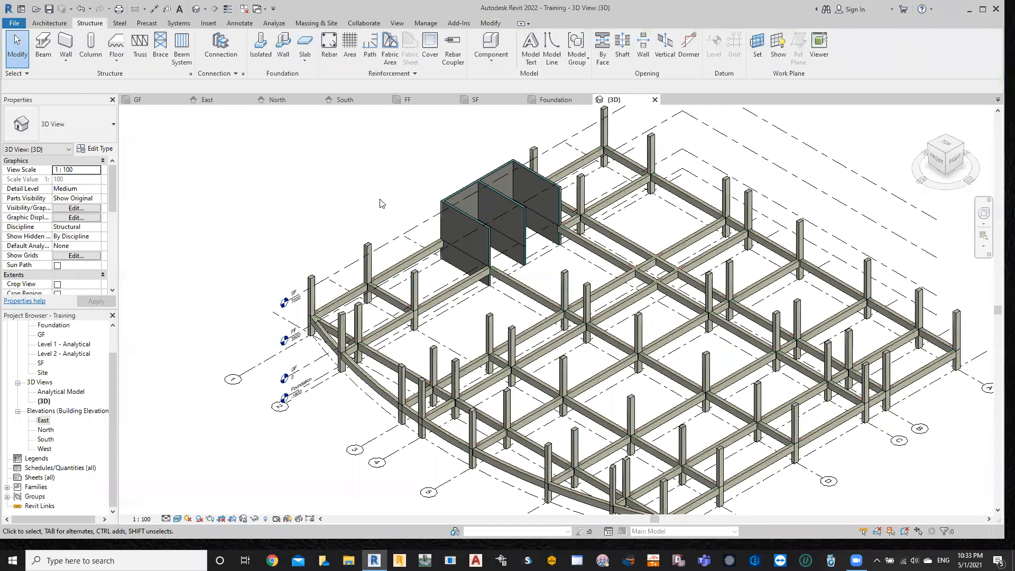
- Copy all 300 x 600mm concrete beams in the entire project and paste them aligned to level FF
{"action": "right_click", "coordinate": [413, 266]}
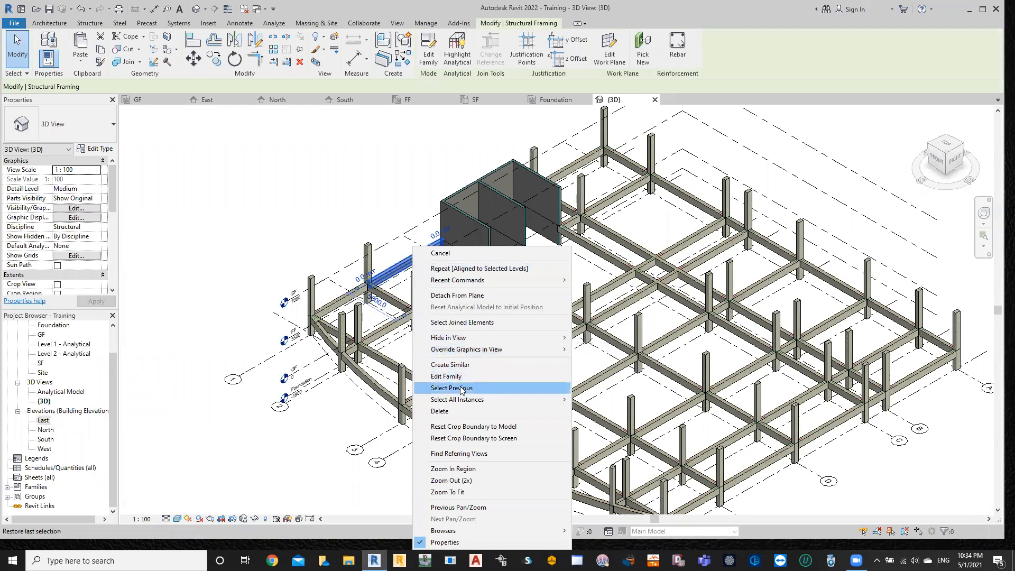
{"action": "mouse_move", "coordinate": [460, 399]}
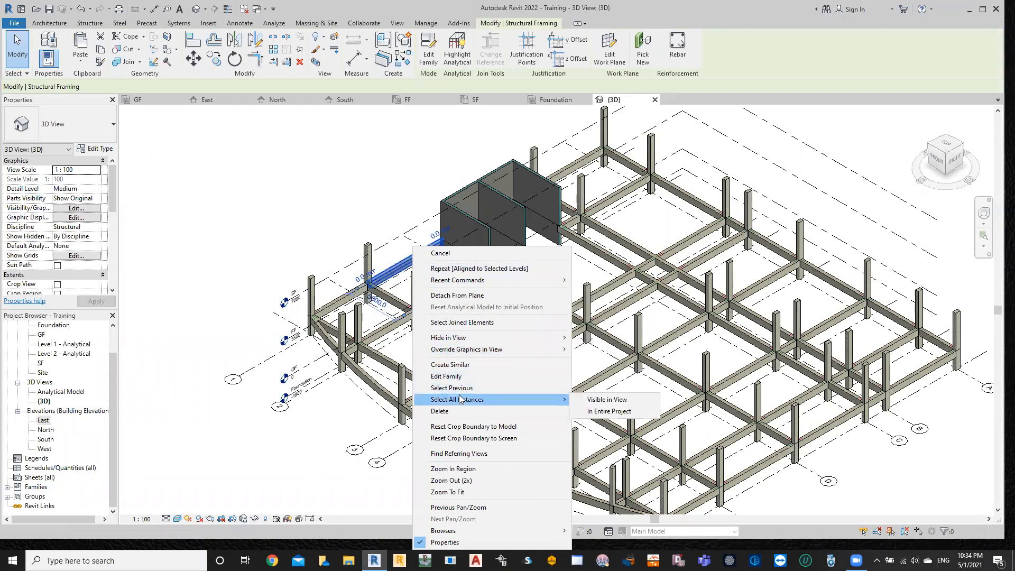
{"action": "left_click", "coordinate": [603, 412]}
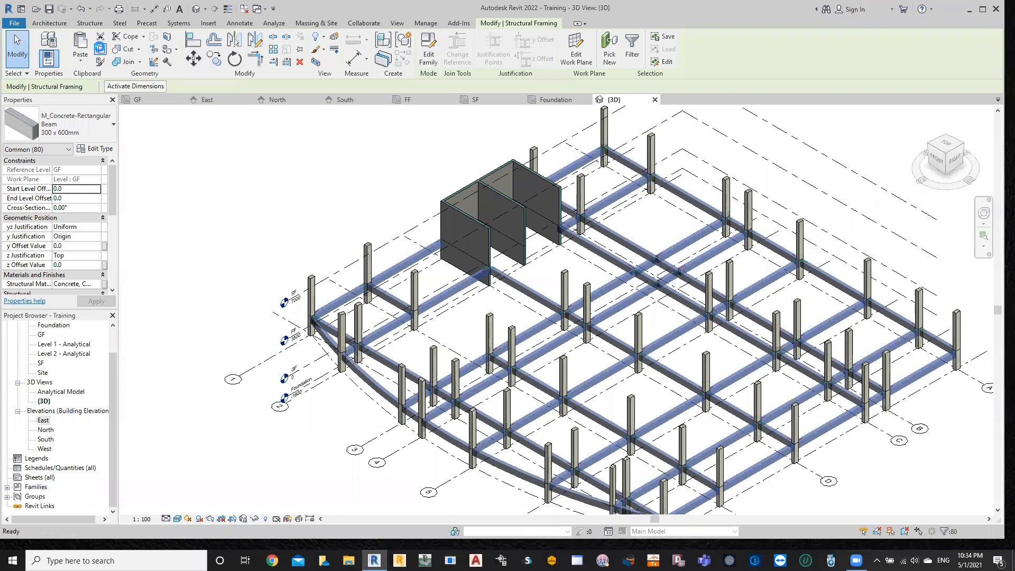
{"action": "left_click", "coordinate": [81, 66]}
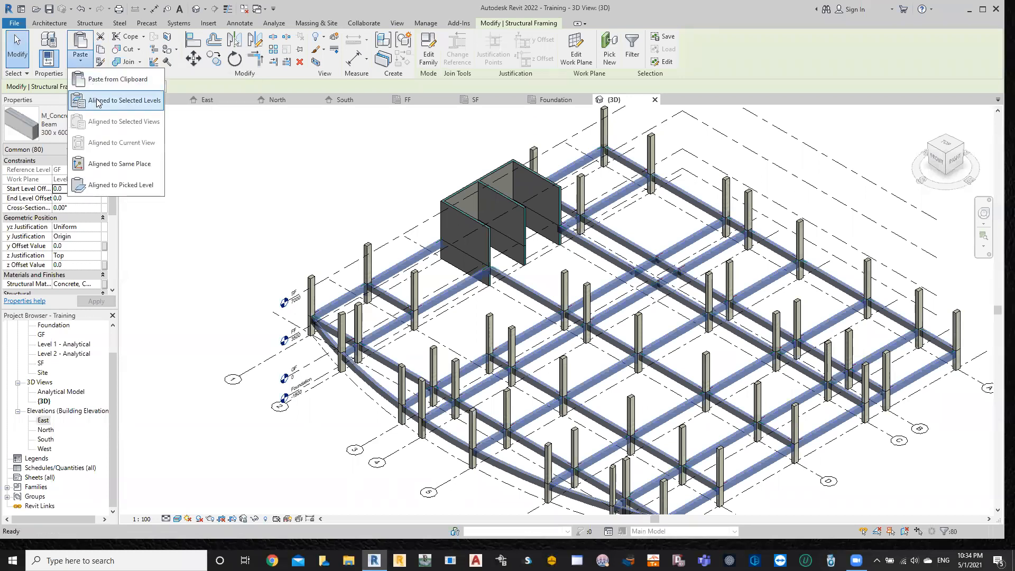
{"action": "left_click", "coordinate": [122, 101]}
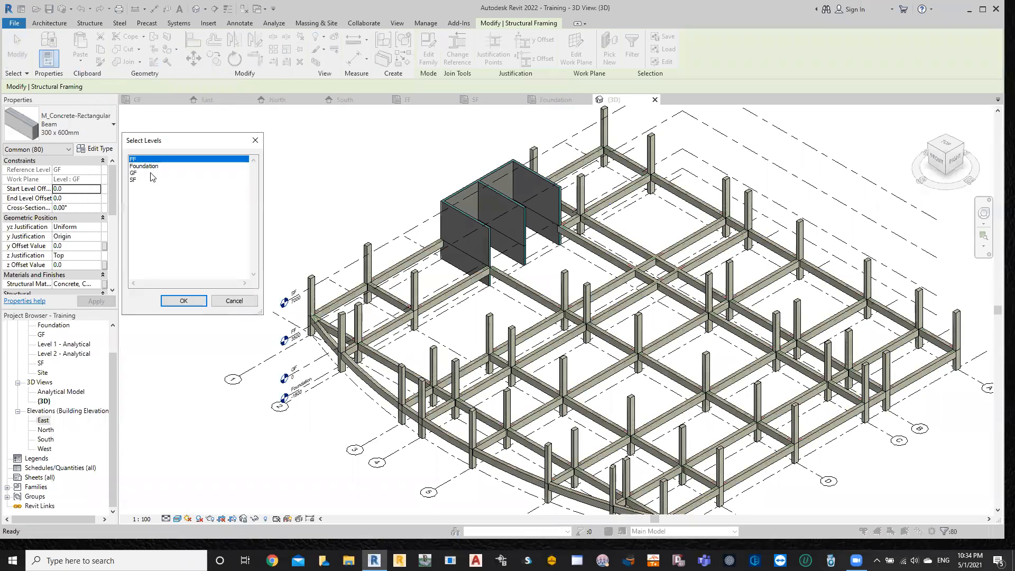
{"action": "left_click", "coordinate": [192, 304]}
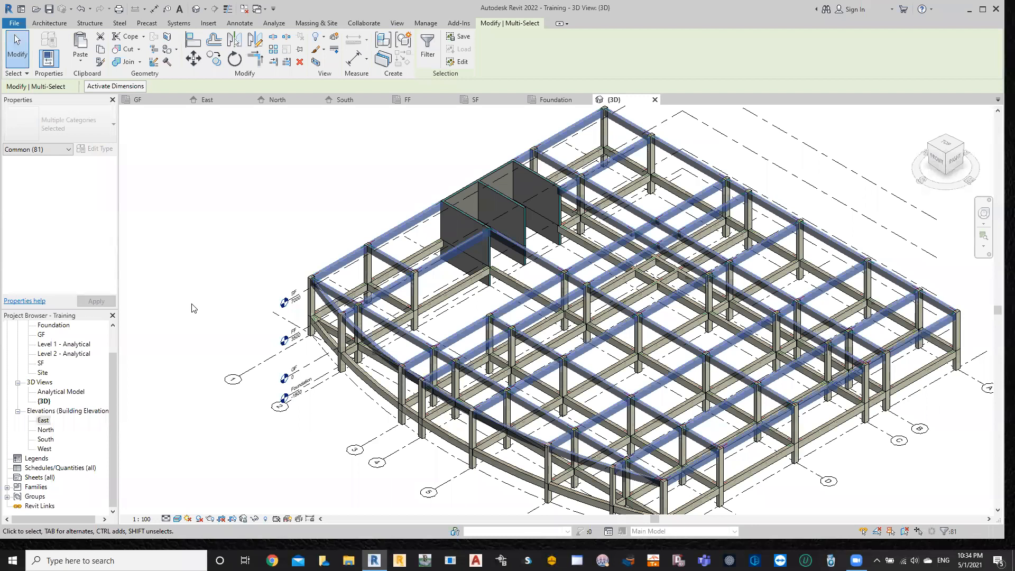
{"action": "left_click", "coordinate": [246, 187]}
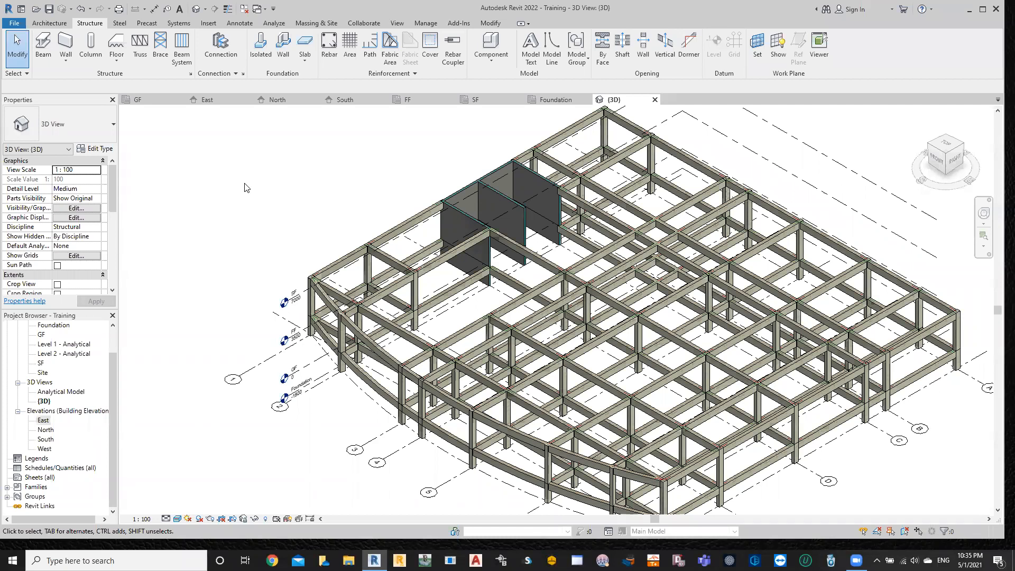
- Open the Foundation structural plan
{"action": "scroll", "coordinate": [302, 228], "scroll_direction": "down", "scroll_amount": 2}
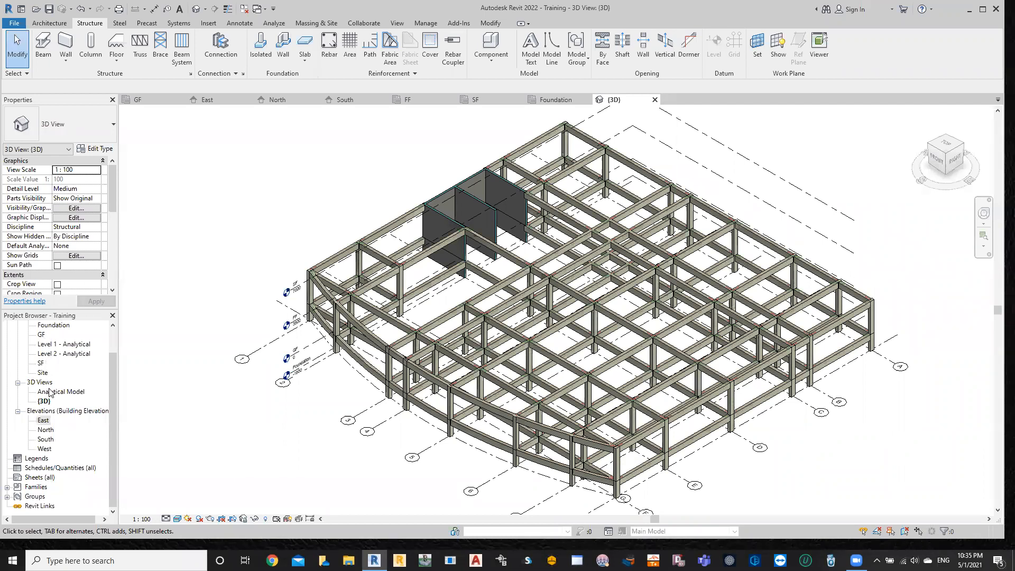
{"action": "left_click_drag", "start_coordinate": [115, 373], "coordinate": [126, 336]}
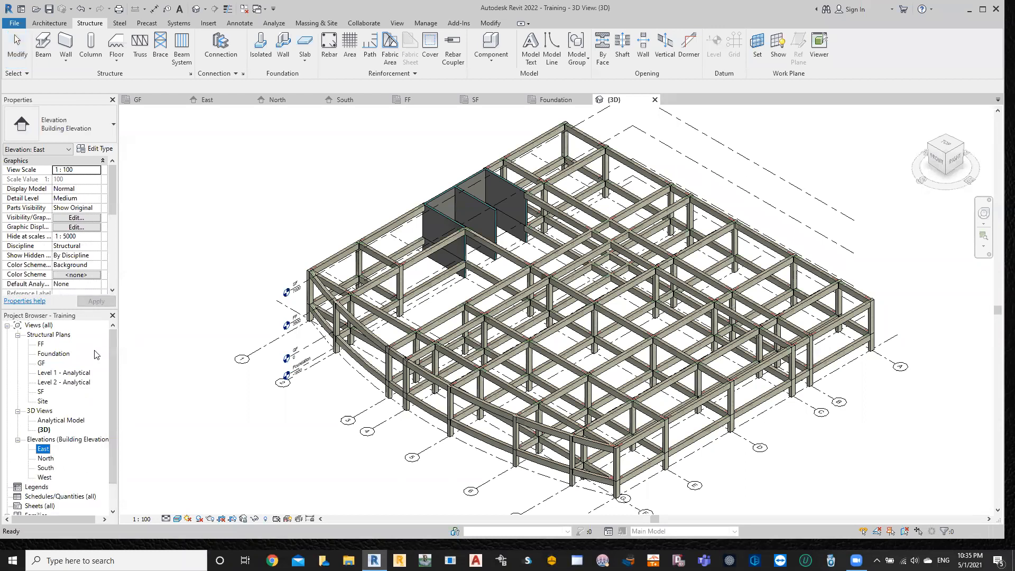
{"action": "double_click", "coordinate": [53, 354]}
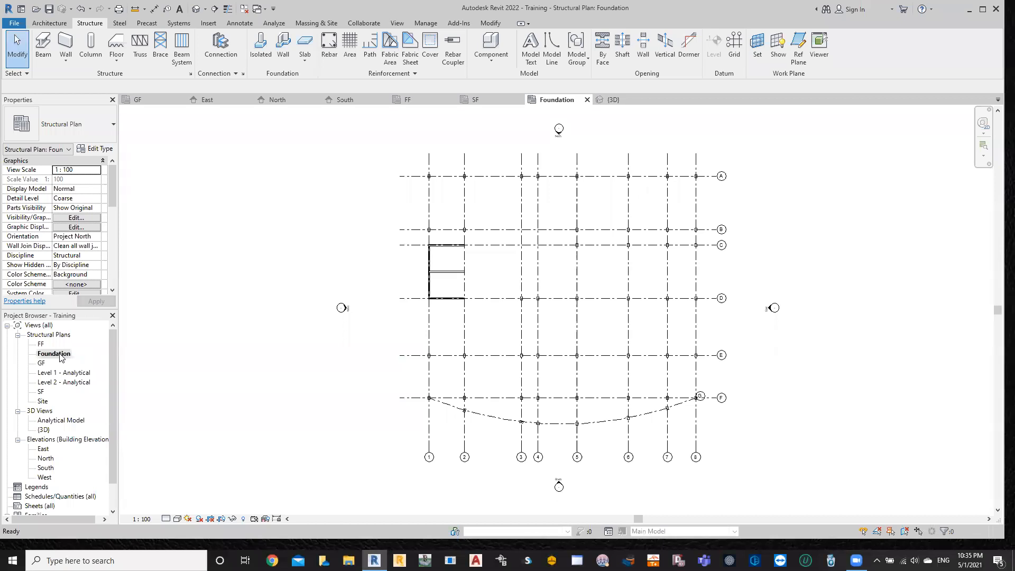
{"action": "scroll", "coordinate": [566, 256], "scroll_direction": "up", "scroll_amount": 1}
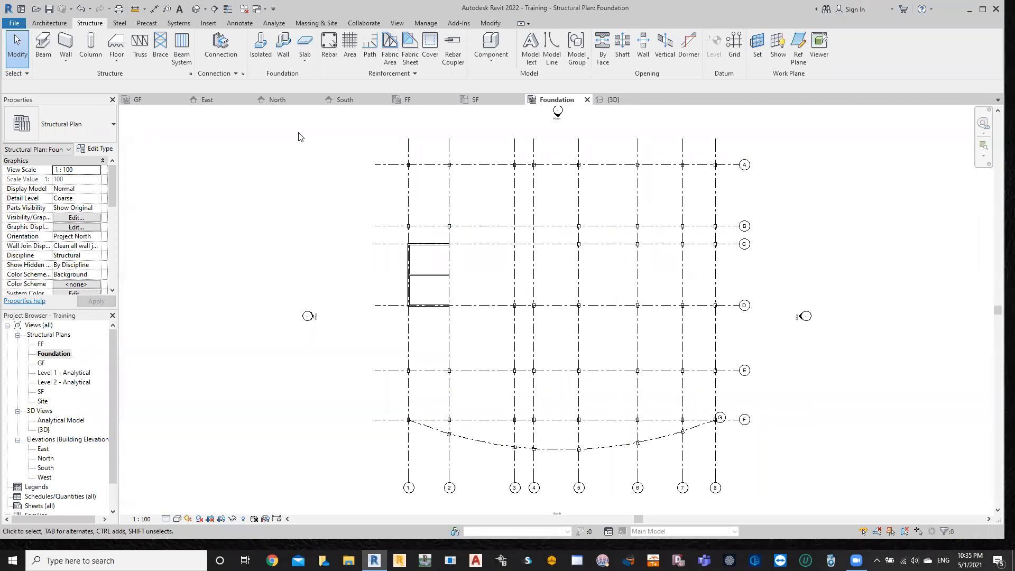
{"action": "left_click", "coordinate": [265, 62]}
{"action": "scroll", "coordinate": [407, 163], "scroll_direction": "up", "scroll_amount": 4}
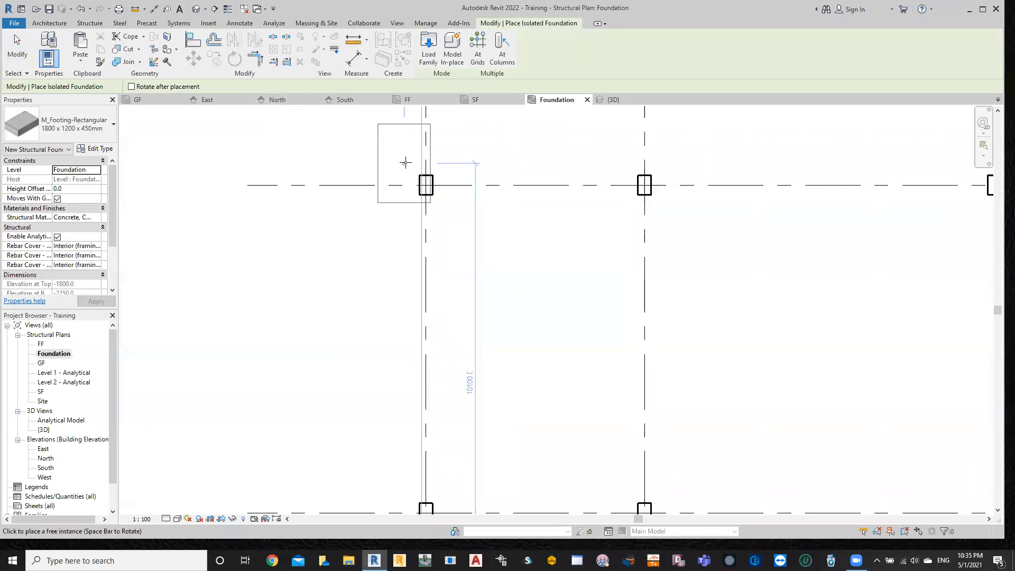
{"action": "scroll", "coordinate": [420, 175], "scroll_direction": "up", "scroll_amount": 3}
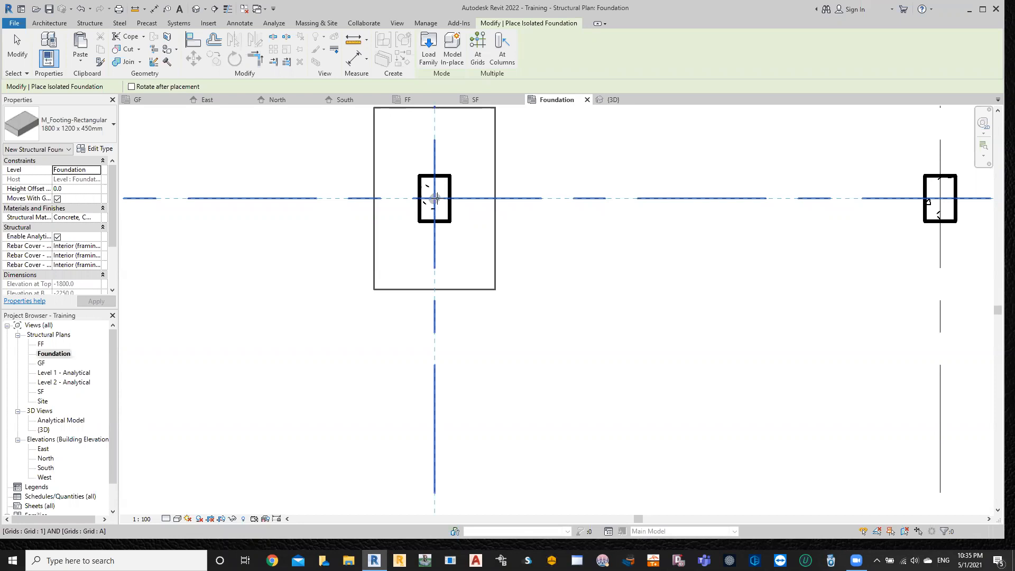
{"action": "key", "text": "space"}
{"action": "key", "text": "space"}
{"action": "key", "text": "space"}
{"action": "key", "text": "space"}
{"action": "key", "text": "space"}
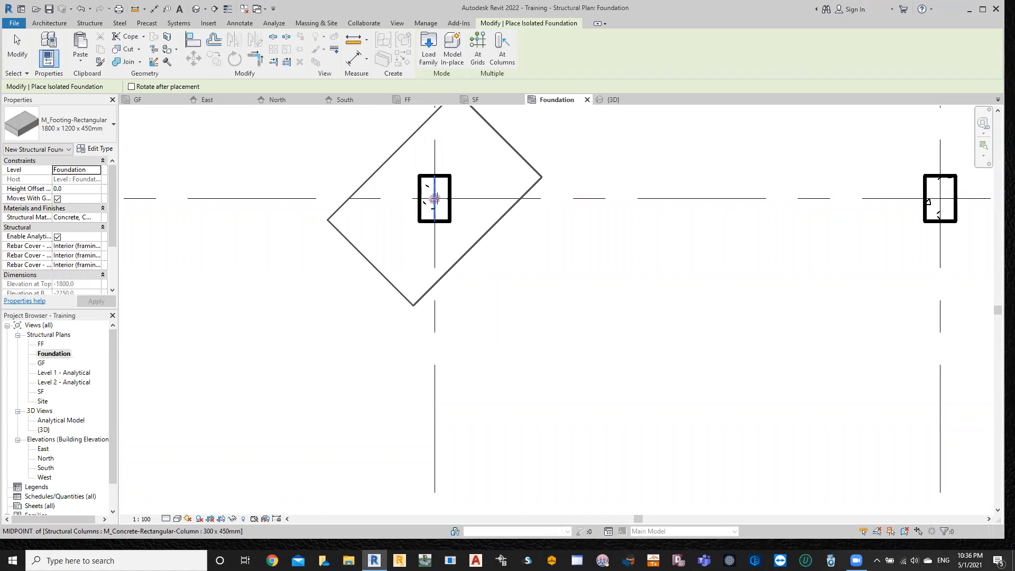
{"action": "key", "text": "Escape"}
{"action": "scroll", "coordinate": [485, 212], "scroll_direction": "down", "scroll_amount": 2}
{"action": "scroll", "coordinate": [696, 197], "scroll_direction": "down", "scroll_amount": 1}
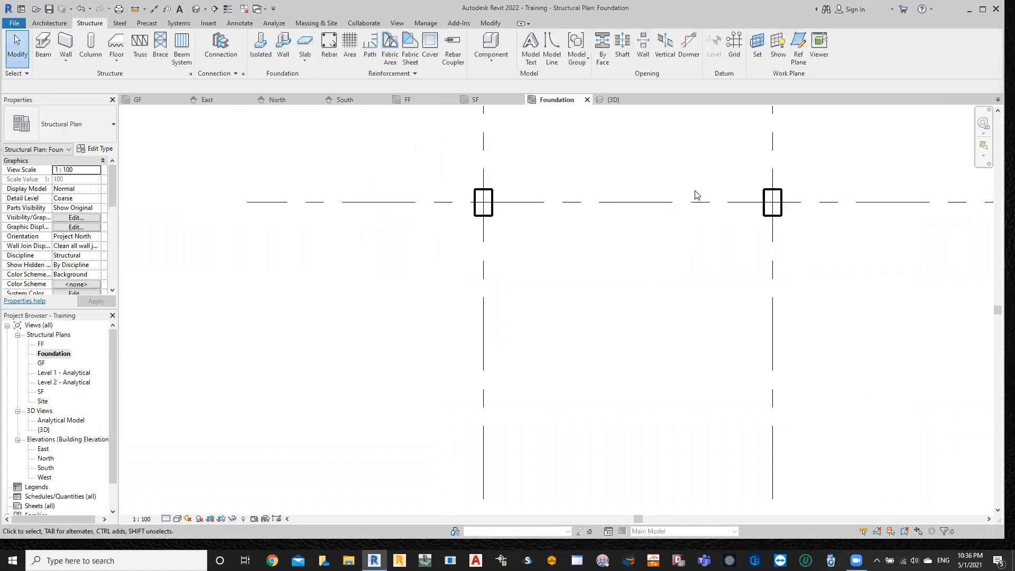
- Place 1800 x 1200 x 450mm rectangular isolated footings under all structural columns along grid A
{"action": "left_click", "coordinate": [261, 46]}
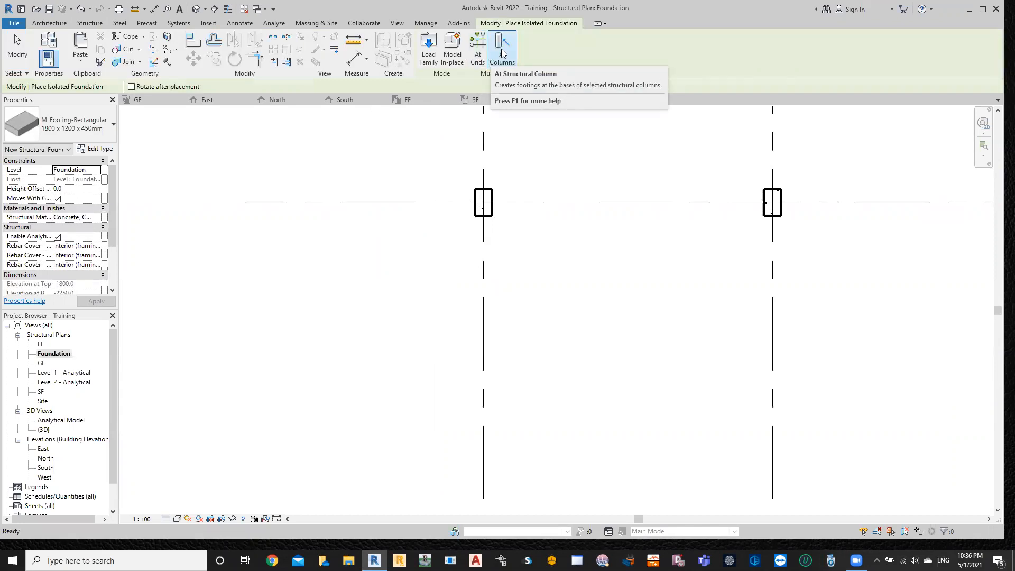
{"action": "left_click", "coordinate": [502, 53]}
{"action": "scroll", "coordinate": [563, 224], "scroll_direction": "down", "scroll_amount": 4}
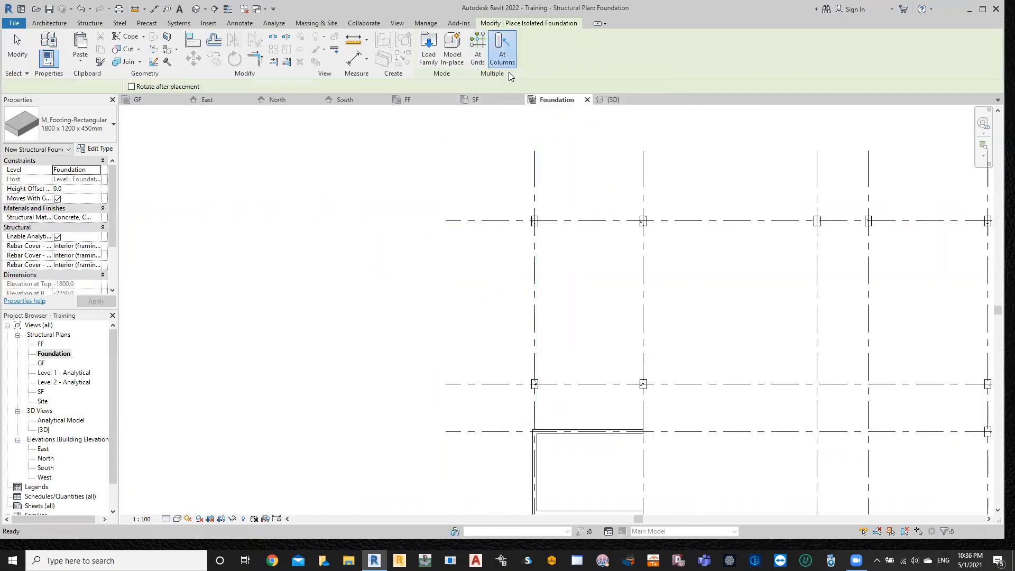
{"action": "scroll", "coordinate": [745, 286], "scroll_direction": "down", "scroll_amount": 5}
{"action": "left_click_drag", "start_coordinate": [716, 207], "coordinate": [325, 235]}
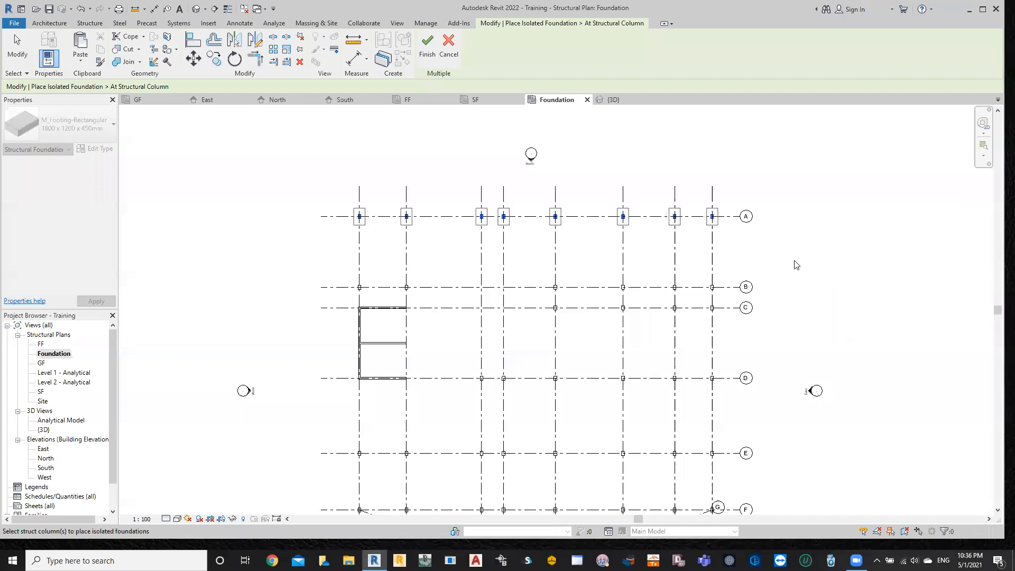
{"action": "scroll", "coordinate": [502, 211], "scroll_direction": "up", "scroll_amount": 1}
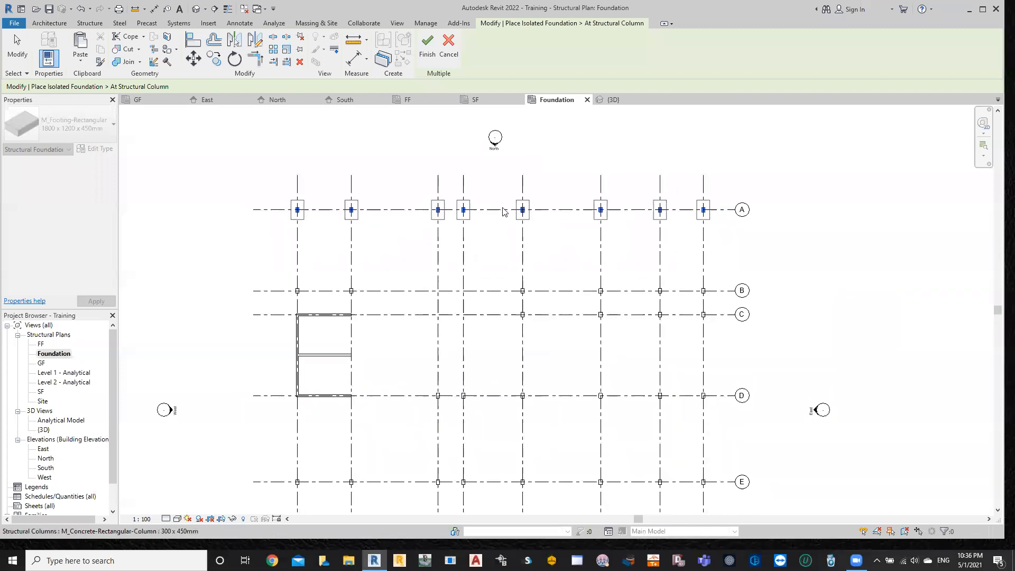
{"action": "scroll", "coordinate": [371, 170], "scroll_direction": "up", "scroll_amount": 3}
{"action": "scroll", "coordinate": [372, 171], "scroll_direction": "down", "scroll_amount": 3}
{"action": "left_click", "coordinate": [427, 44]}
{"action": "key", "text": "Escape"}
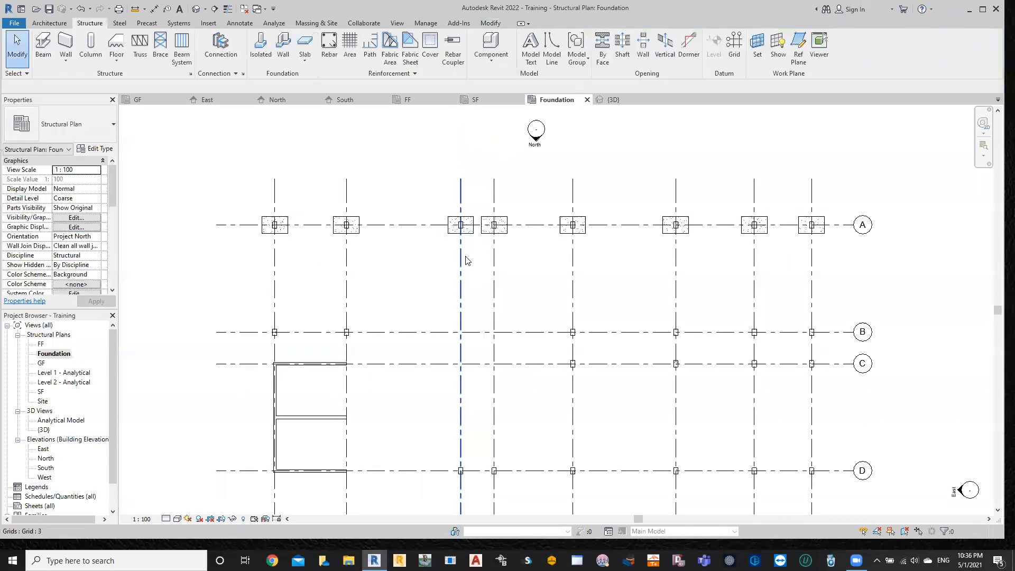
- Rotate the isolated footing at grids A and 3 by 90 degrees about its centre
{"action": "scroll", "coordinate": [469, 245], "scroll_direction": "up", "scroll_amount": 5}
{"action": "left_click", "coordinate": [469, 237]}
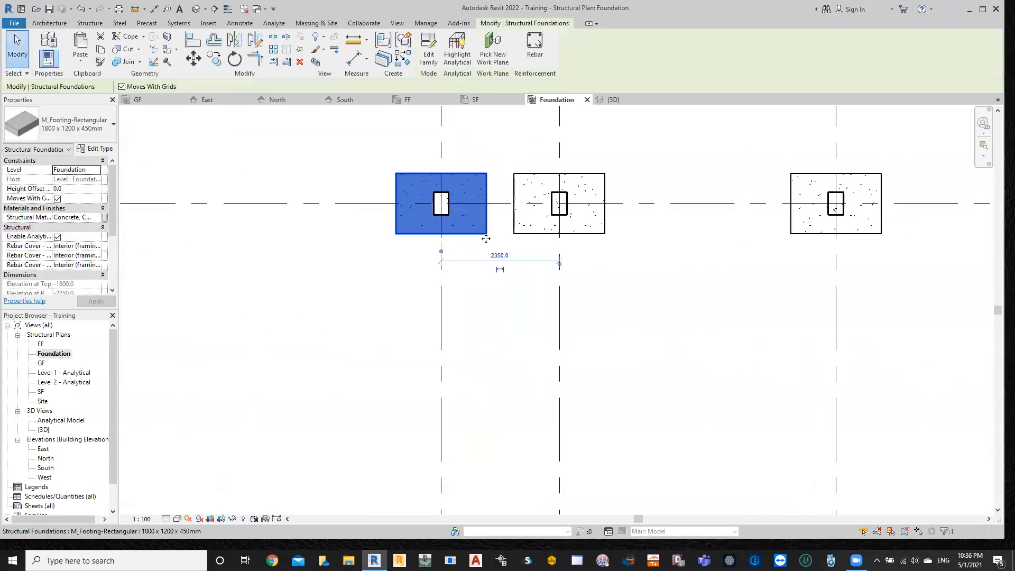
{"action": "left_click", "coordinate": [235, 60]}
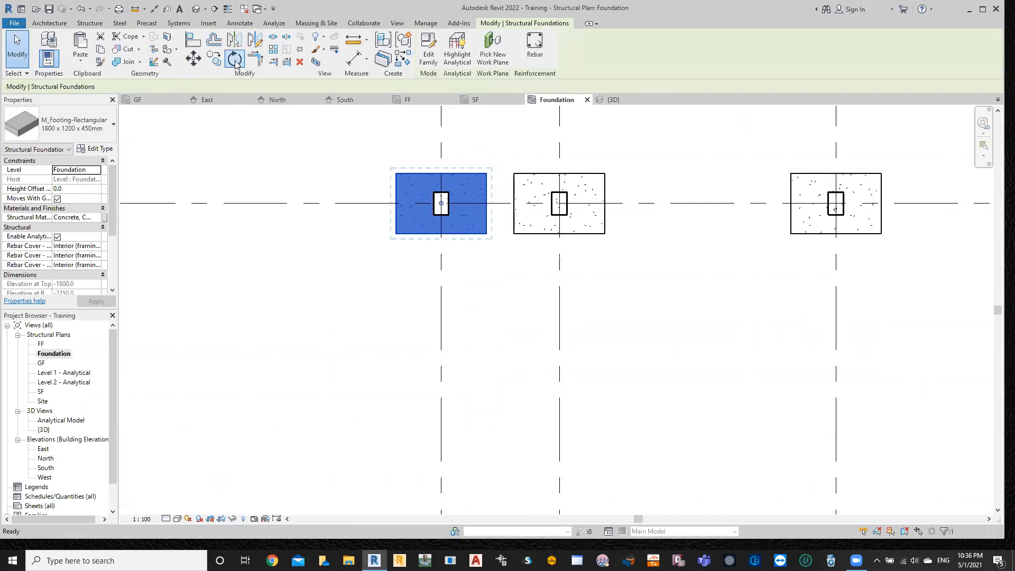
{"action": "left_click", "coordinate": [476, 203]}
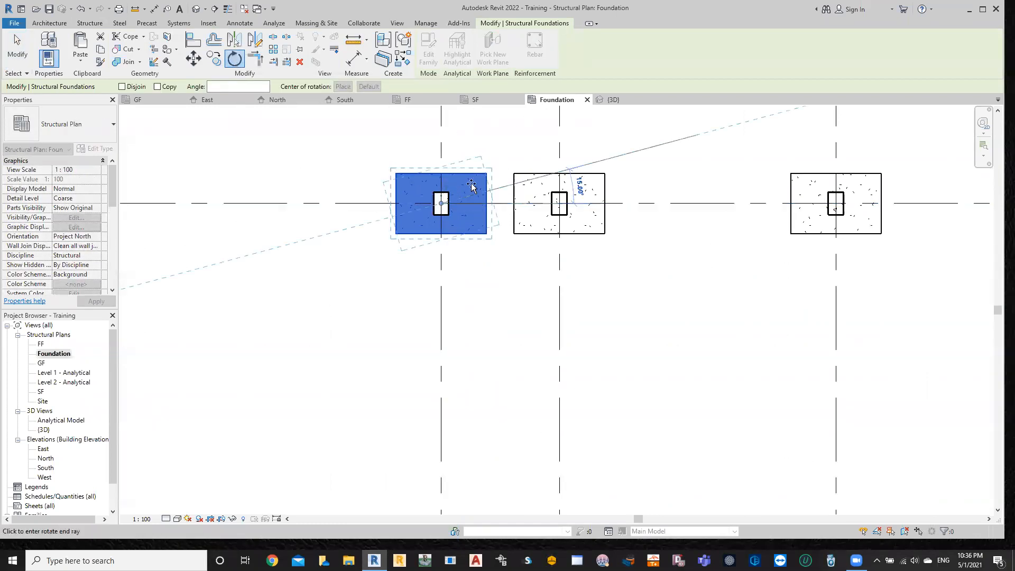
{"action": "left_click", "coordinate": [442, 155]}
{"action": "key", "text": "Escape"}
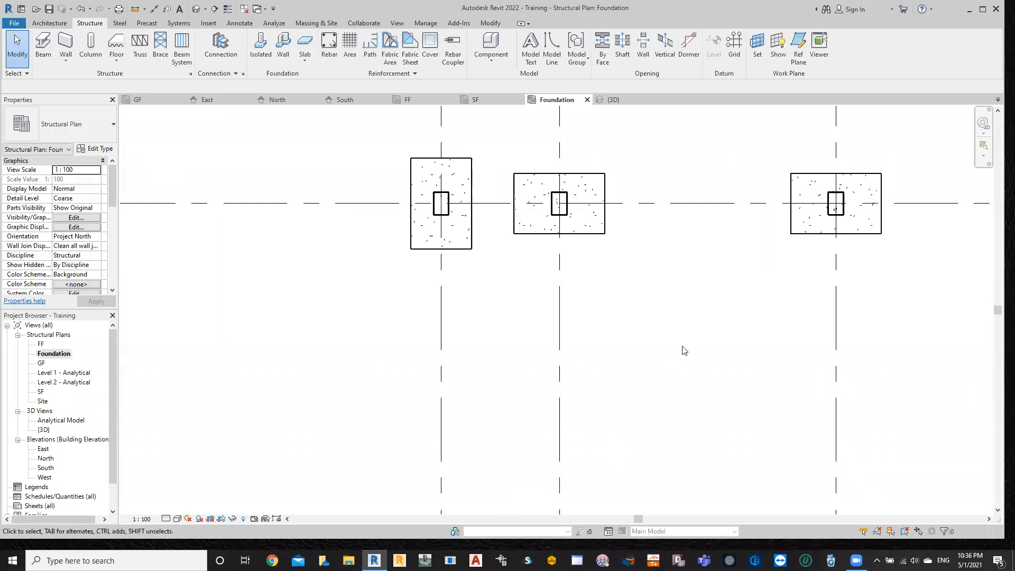
- Place Bearing Footing - 900 x 300 wall foundations under the four walls between grids C and D and inspect them in the 3D view from below
{"action": "scroll", "coordinate": [693, 328], "scroll_direction": "down", "scroll_amount": 5}
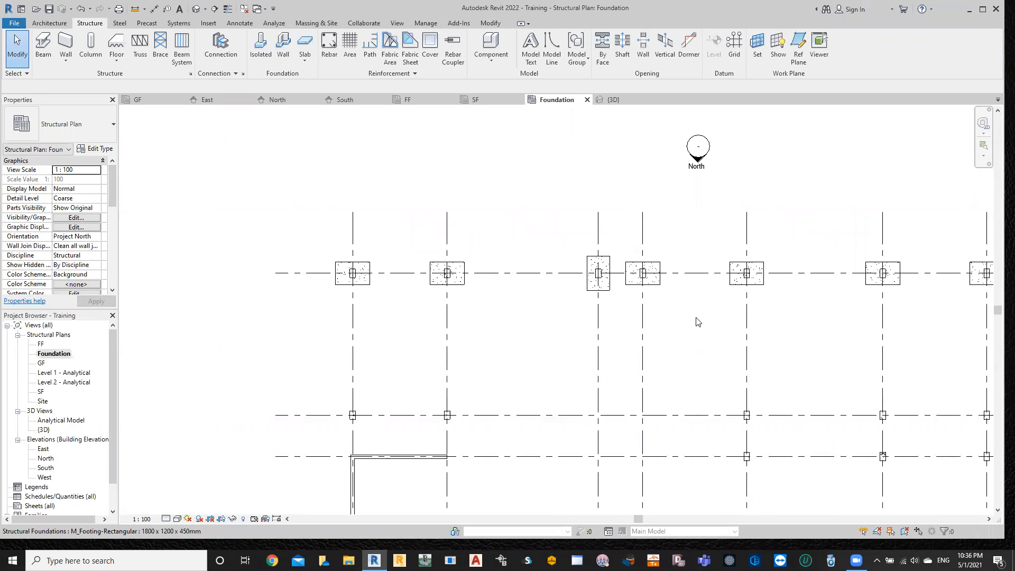
{"action": "scroll", "coordinate": [697, 322], "scroll_direction": "down", "scroll_amount": 1}
{"action": "mouse_move", "coordinate": [717, 376]}
{"action": "middle_mouse_down"}
{"action": "mouse_move", "coordinate": [465, 268]}
{"action": "mouse_move", "coordinate": [526, 297]}
{"action": "mouse_move", "coordinate": [518, 292]}
{"action": "middle_mouse_up"}
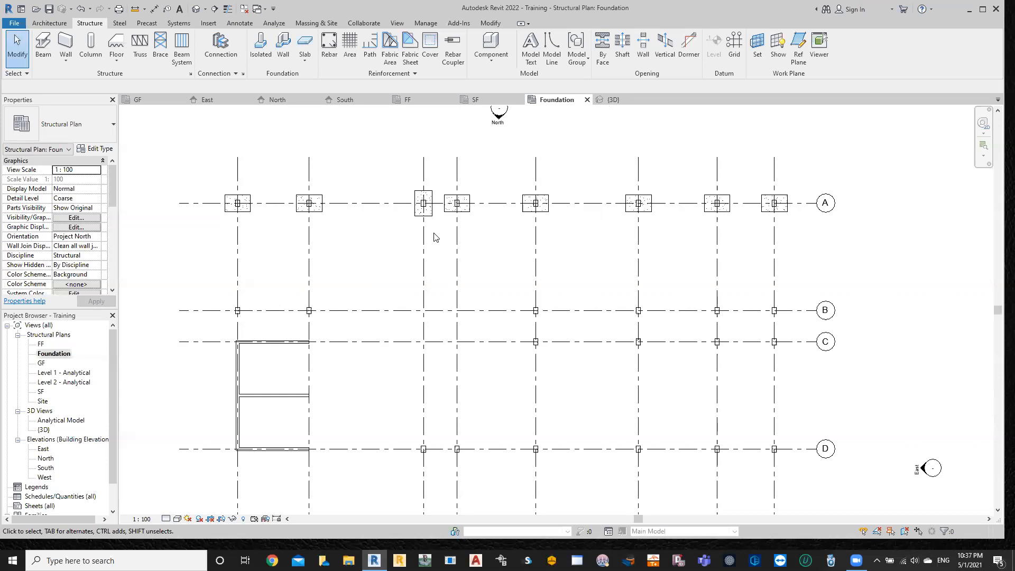
{"action": "left_click", "coordinate": [285, 48]}
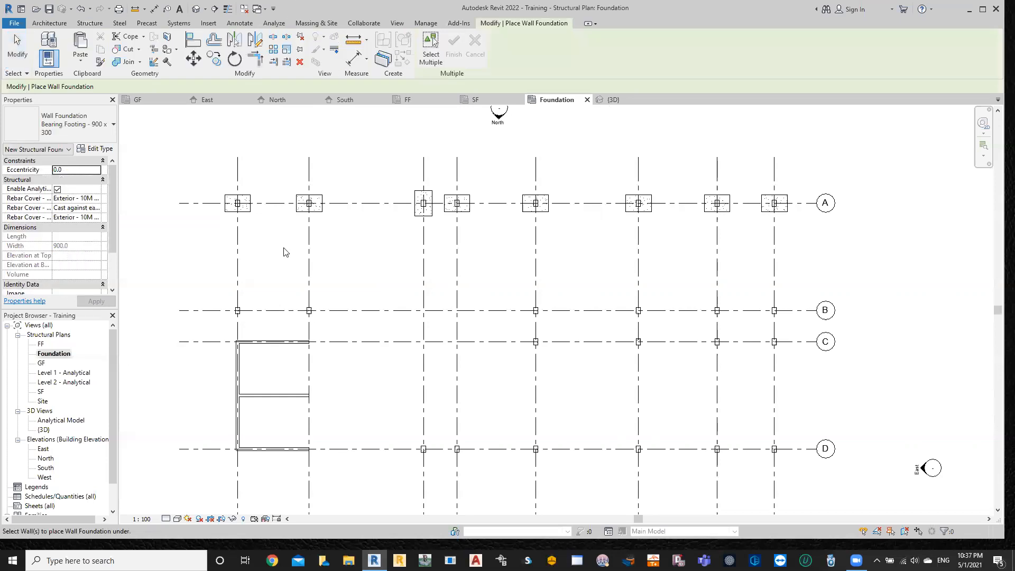
{"action": "left_click", "coordinate": [280, 344]}
{"action": "left_click", "coordinate": [237, 371]}
{"action": "left_click", "coordinate": [264, 397]}
{"action": "left_click", "coordinate": [282, 448]}
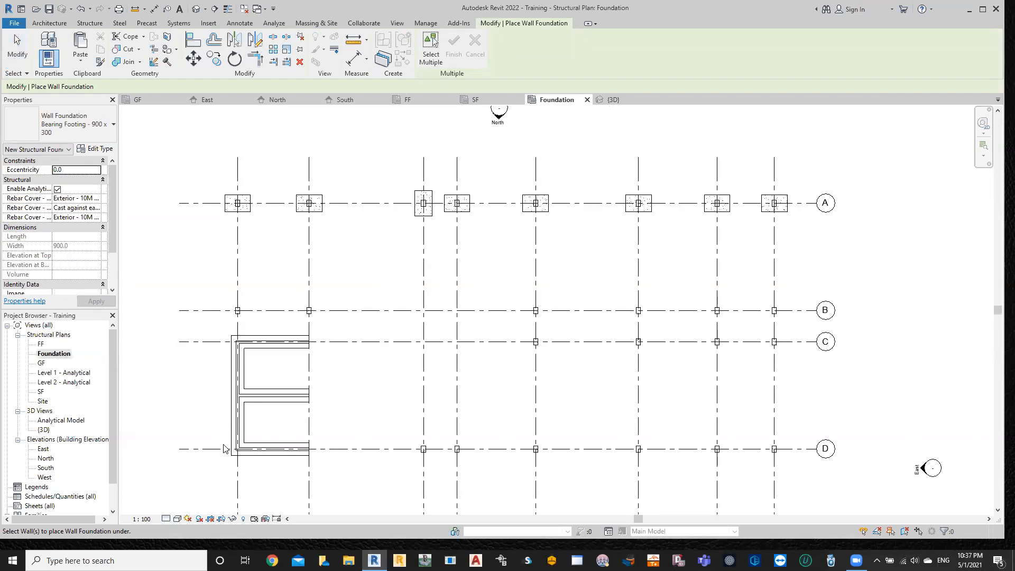
{"action": "left_click", "coordinate": [606, 101]}
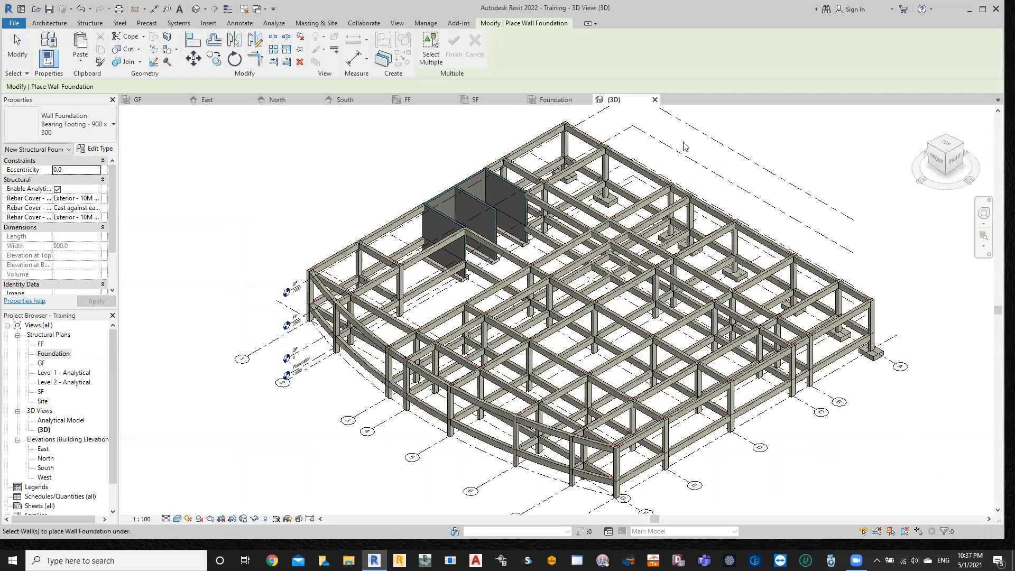
{"action": "left_click_drag", "start_coordinate": [931, 172], "coordinate": [311, 141]}
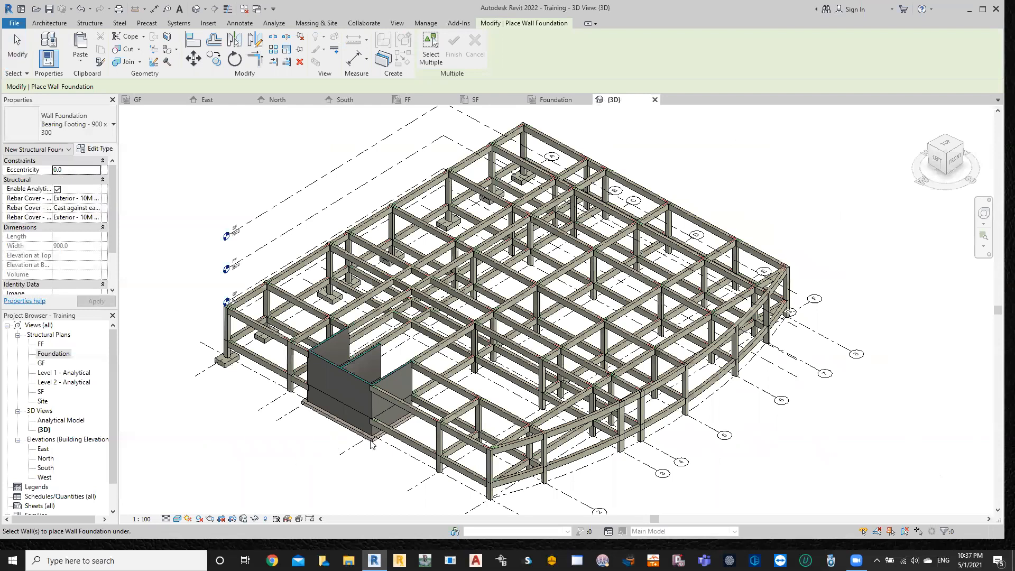
{"action": "scroll", "coordinate": [372, 439], "scroll_direction": "up", "scroll_amount": 3}
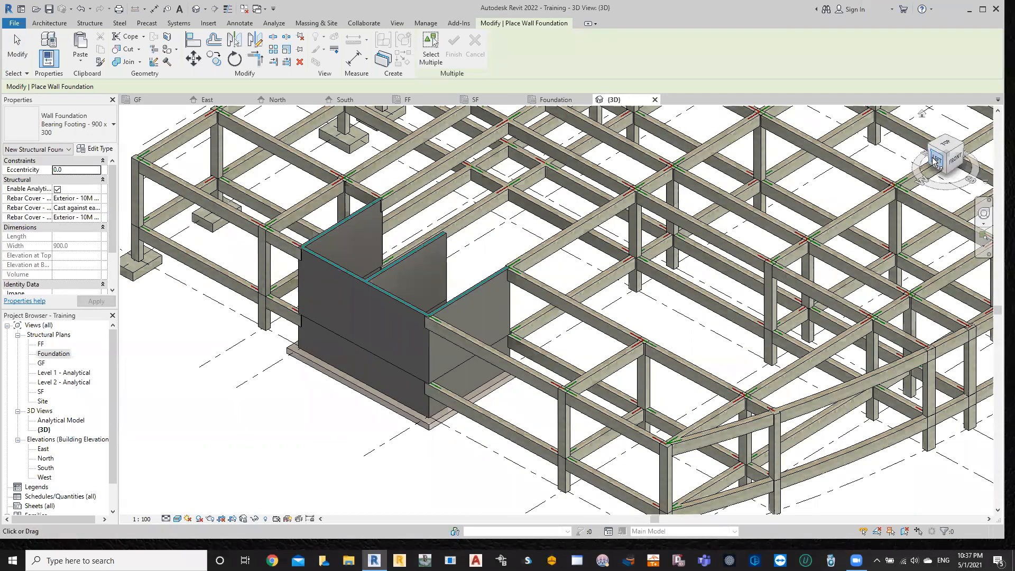
{"action": "left_click_drag", "start_coordinate": [945, 143], "coordinate": [938, 516]}
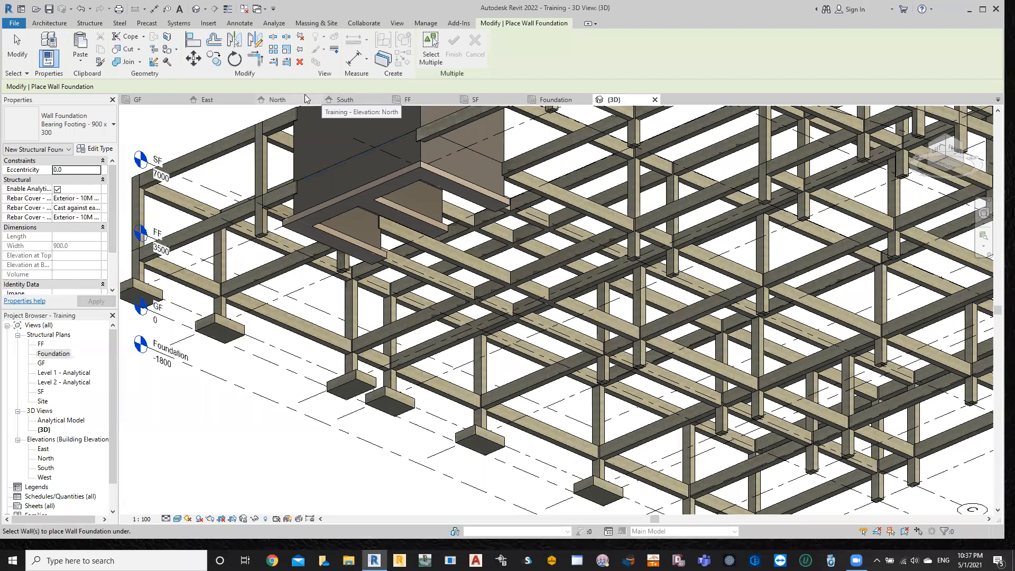
- In the Foundation plan, create a rectangular 150mm foundation slab of about 28000 x 22000 mm covering the columns on grids B to E
{"action": "left_click", "coordinate": [555, 99]}
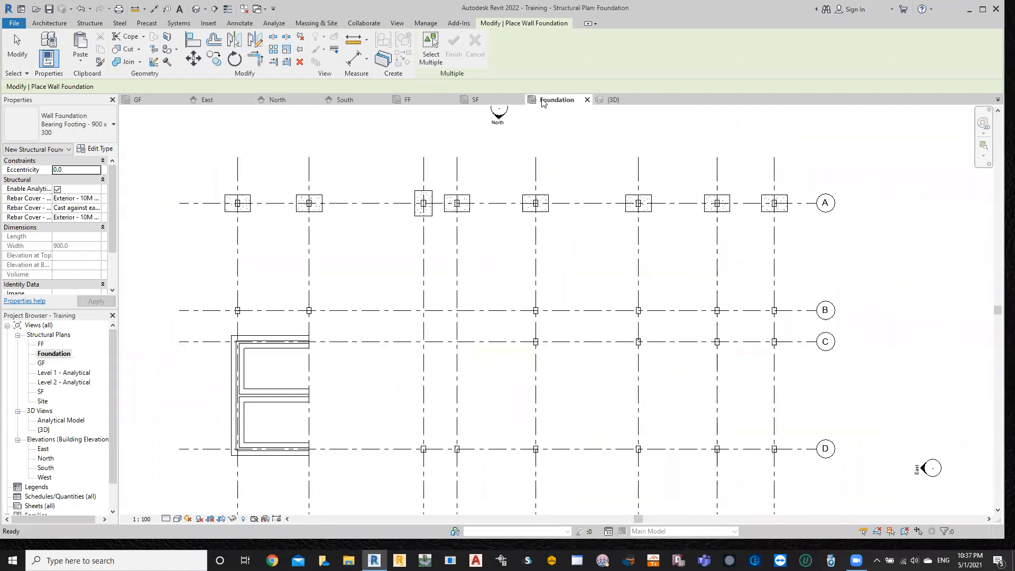
{"action": "scroll", "coordinate": [557, 306], "scroll_direction": "down", "scroll_amount": 1}
{"action": "middle_click_drag", "start_coordinate": [539, 403], "coordinate": [485, 337]}
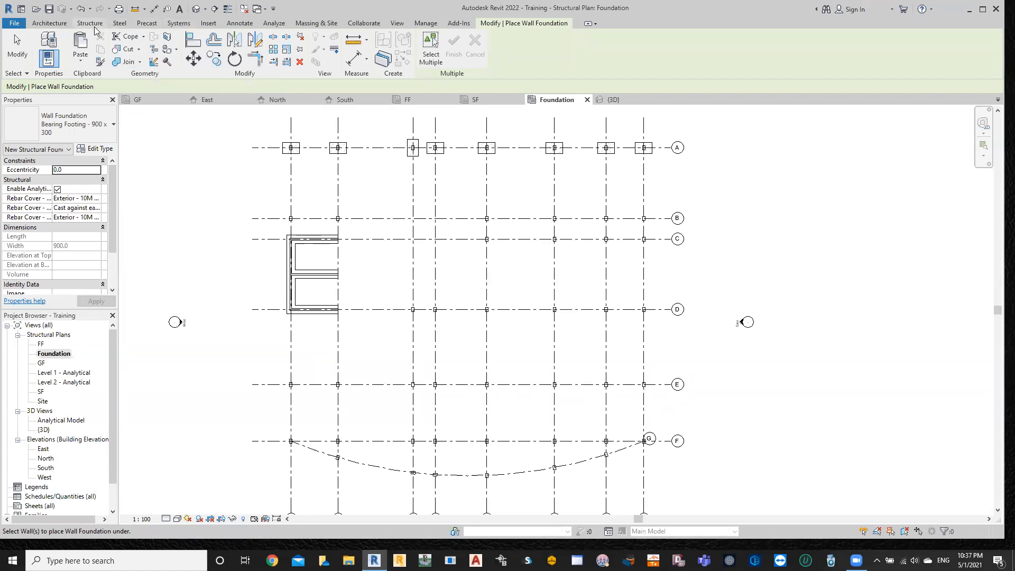
{"action": "left_click", "coordinate": [94, 25]}
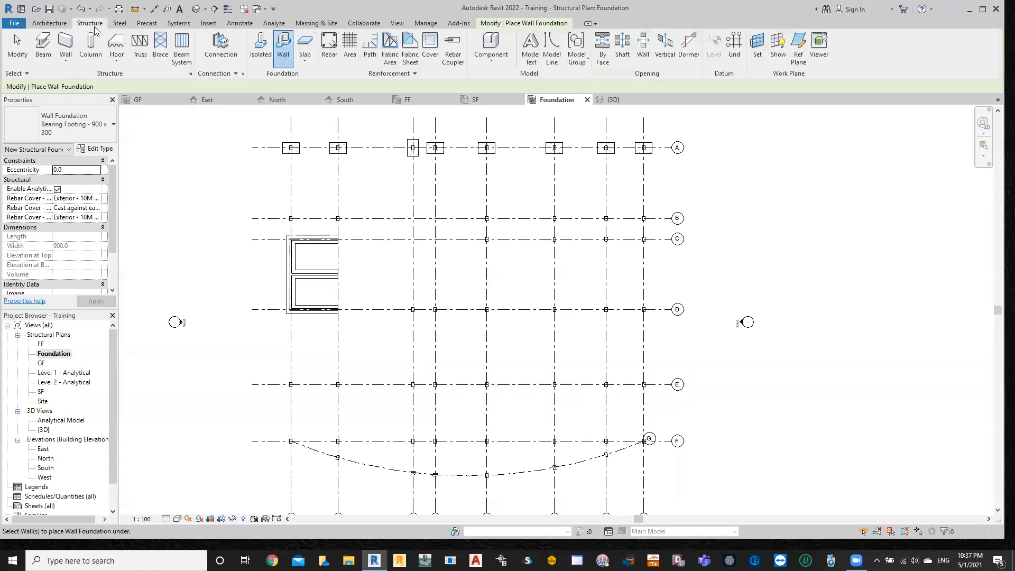
{"action": "left_click", "coordinate": [305, 57]}
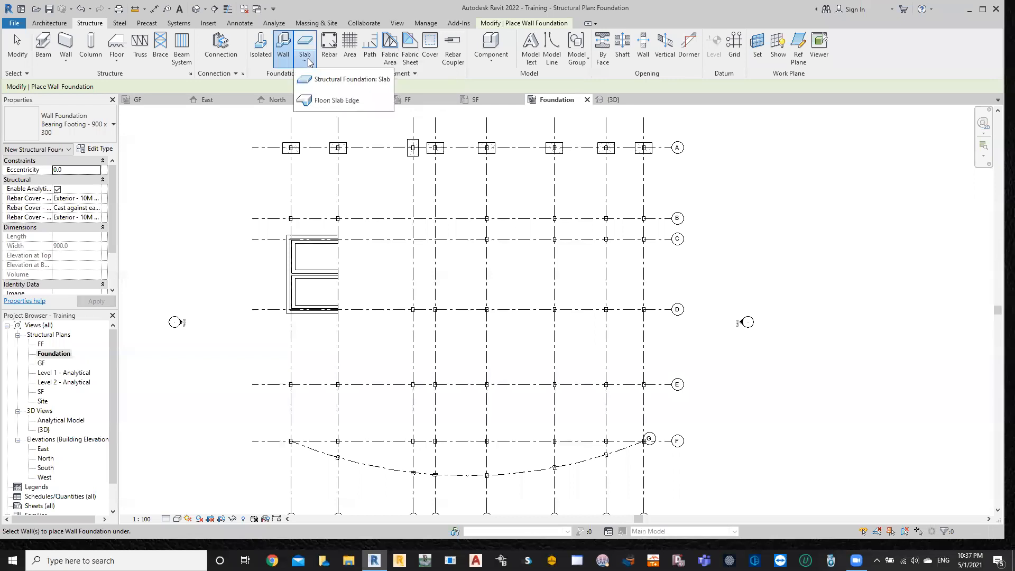
{"action": "left_click", "coordinate": [361, 79]}
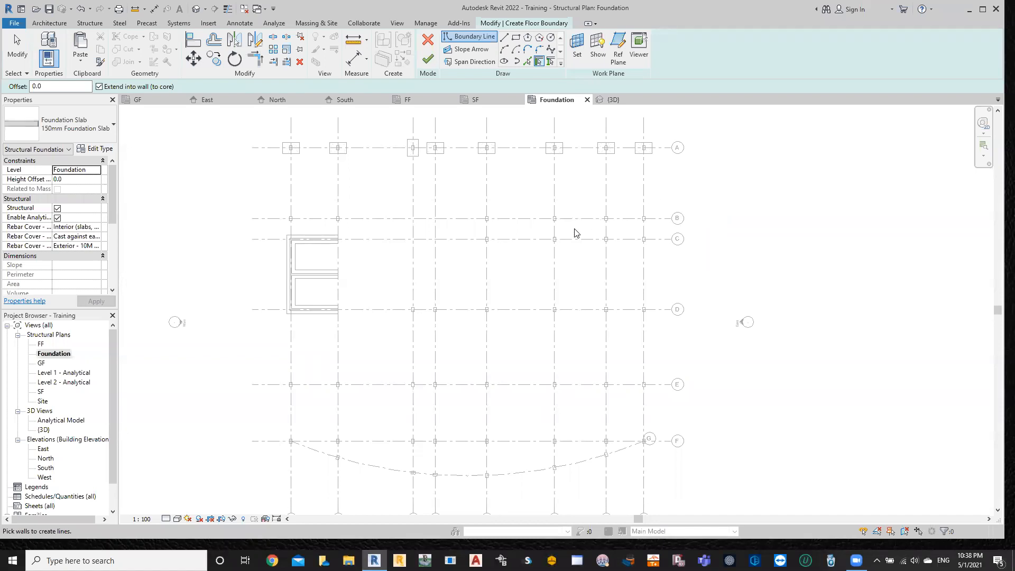
{"action": "left_click", "coordinate": [515, 37]}
{"action": "left_click", "coordinate": [659, 194]}
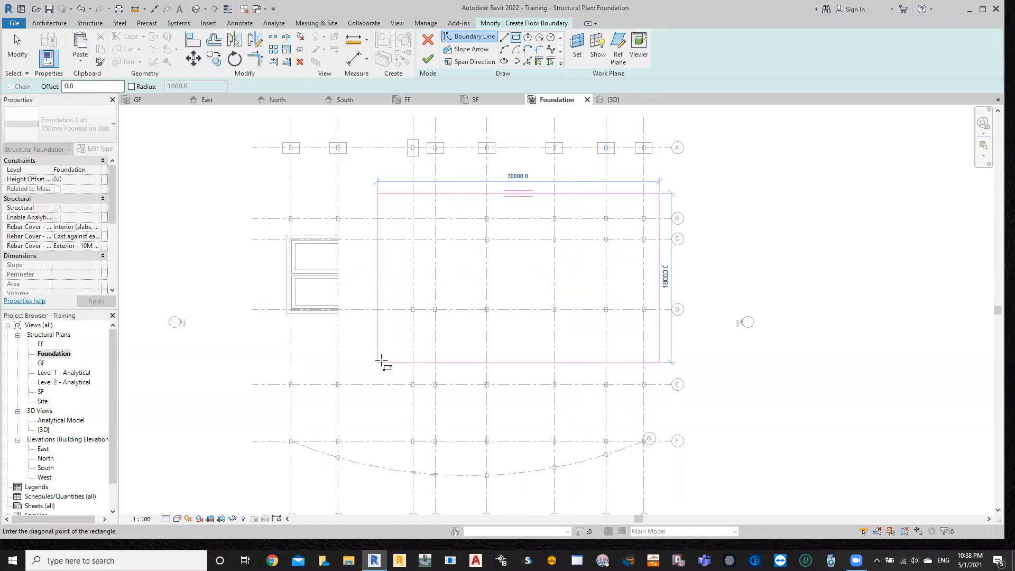
{"action": "left_click", "coordinate": [395, 404]}
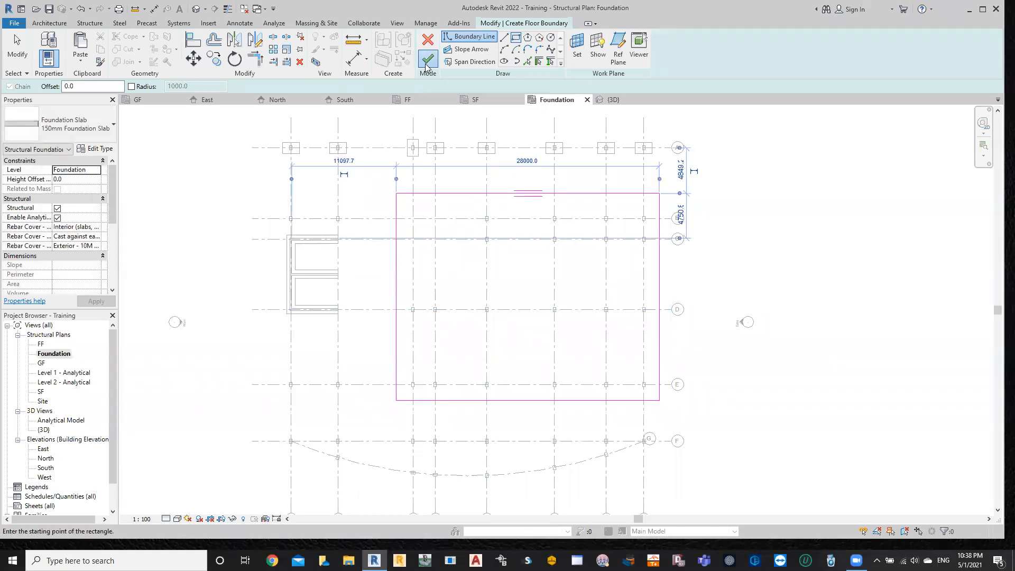
{"action": "left_click", "coordinate": [429, 66]}
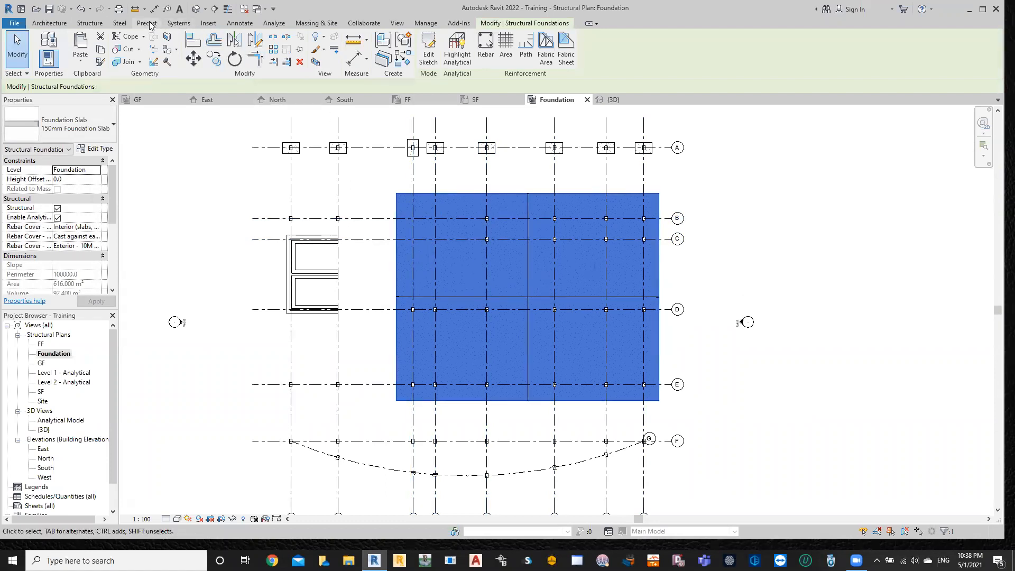
- Create a rectangular 150mm foundation slab of about 8000 x 2000 mm under the two columns on grid B above the walls
{"action": "left_click", "coordinate": [90, 24]}
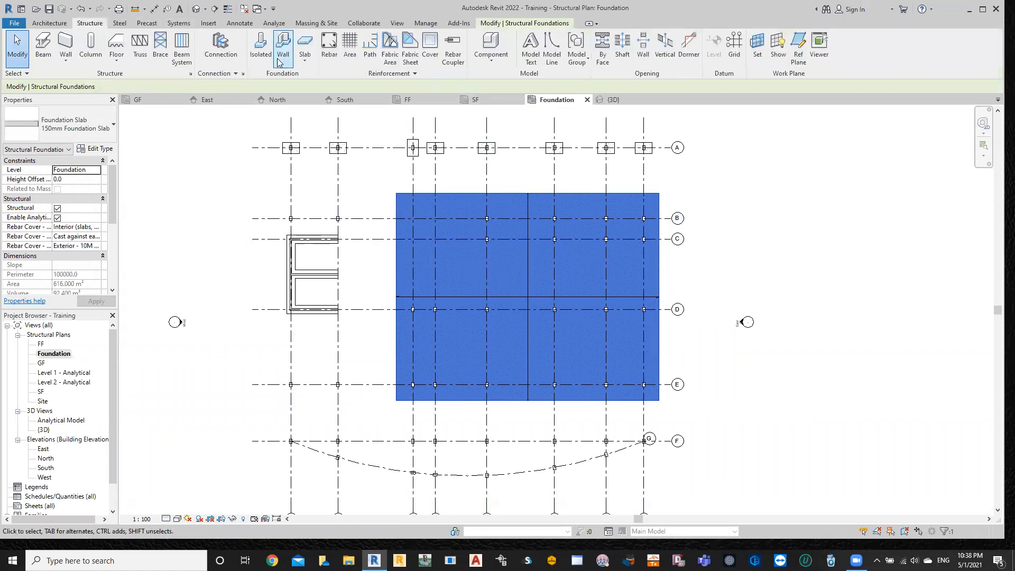
{"action": "left_click", "coordinate": [303, 64]}
{"action": "left_click", "coordinate": [322, 76]}
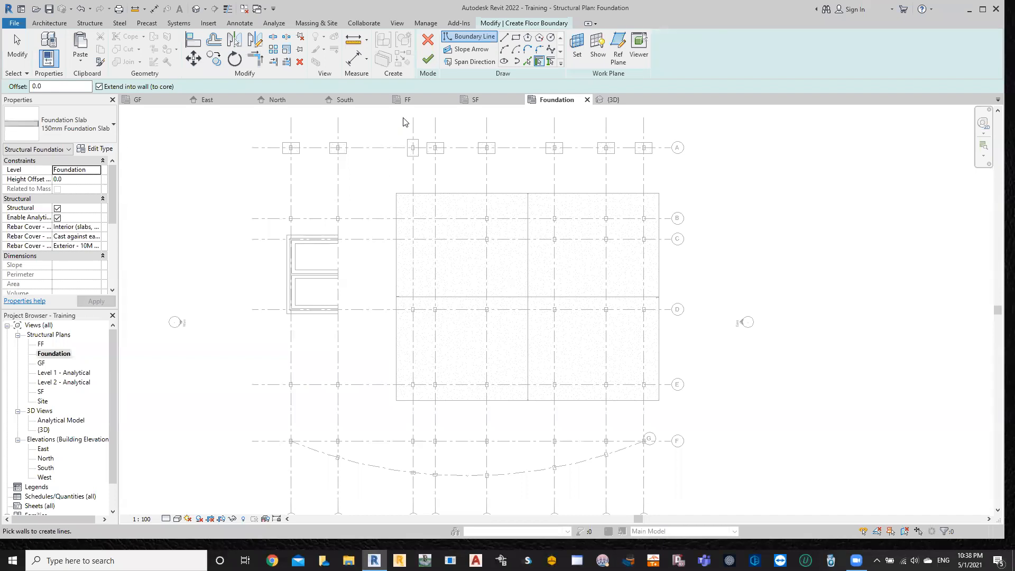
{"action": "left_click", "coordinate": [518, 45]}
{"action": "left_click", "coordinate": [278, 207]}
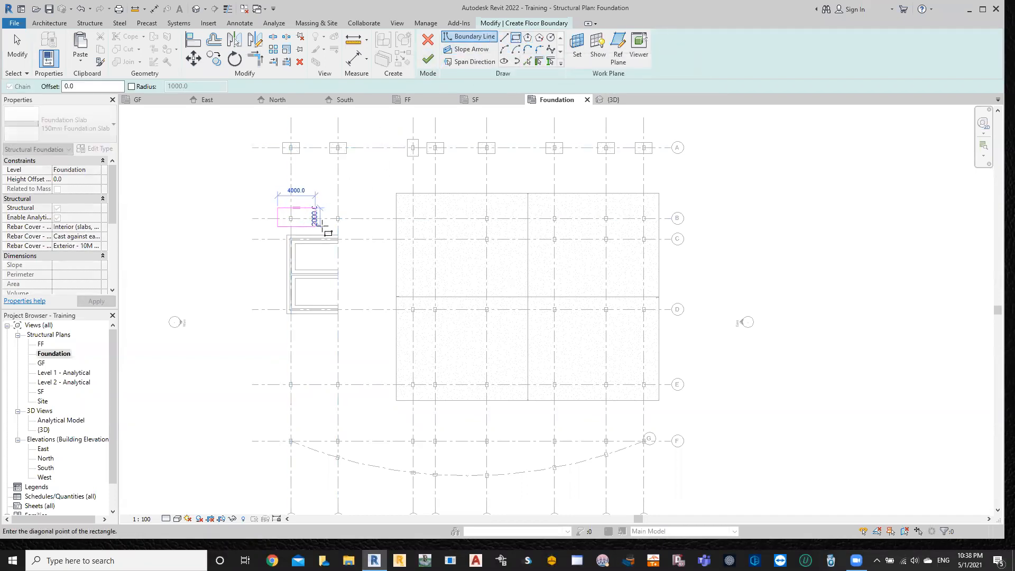
{"action": "left_click", "coordinate": [352, 227]}
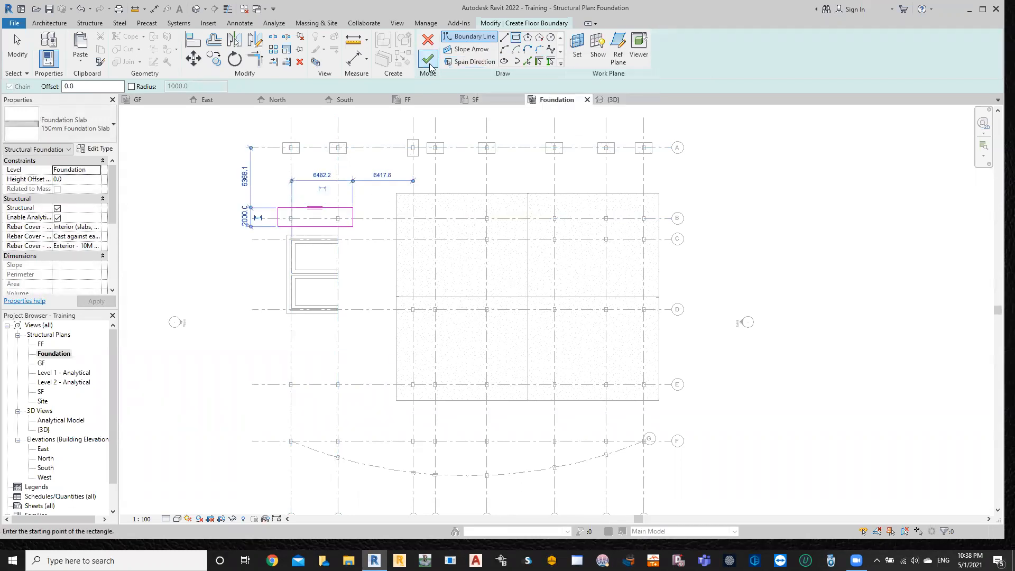
{"action": "left_click", "coordinate": [427, 59]}
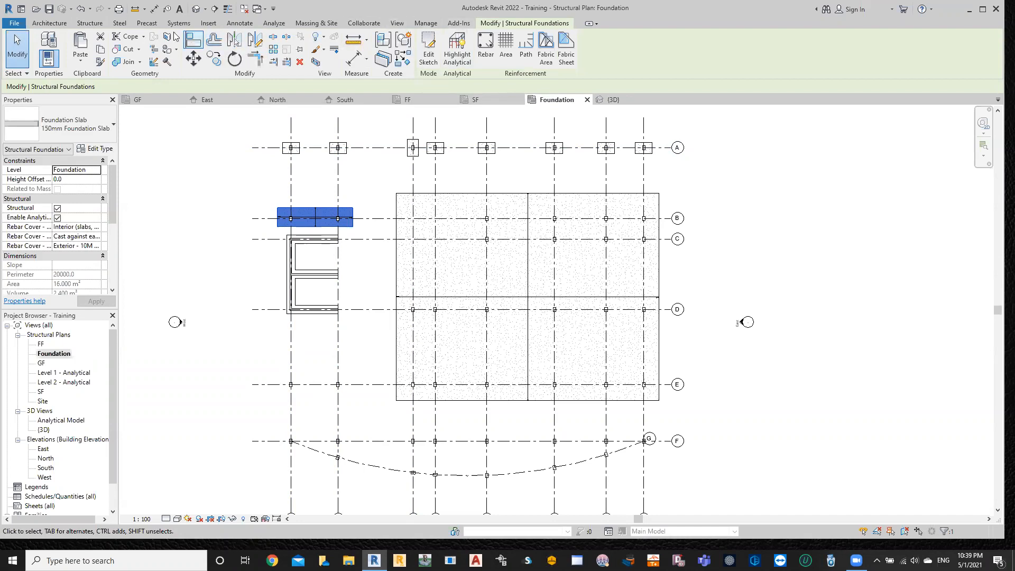
- Place 1800 x 1200 x 450mm rectangular isolated footings under the two grid E columns outside the large slab
{"action": "left_click", "coordinate": [90, 23]}
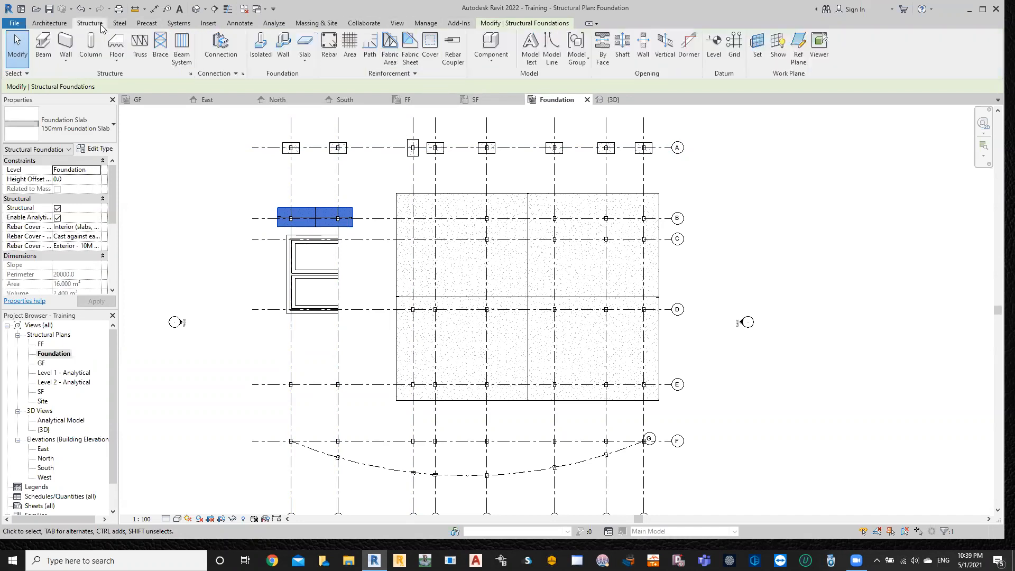
{"action": "left_click", "coordinate": [260, 47]}
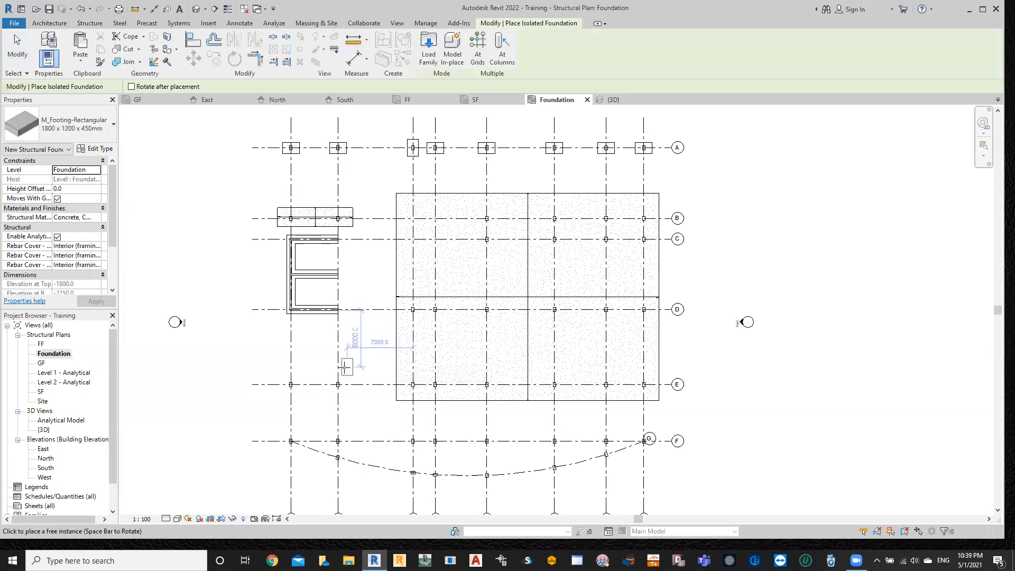
{"action": "left_click", "coordinate": [503, 53]}
{"action": "left_click_drag", "start_coordinate": [356, 358], "coordinate": [272, 405]}
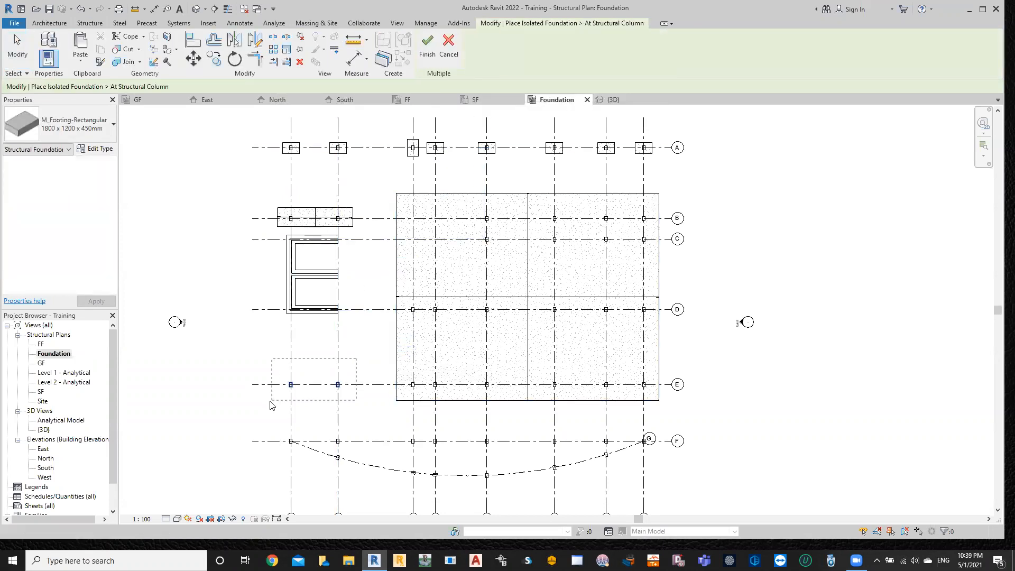
{"action": "left_click", "coordinate": [427, 48]}
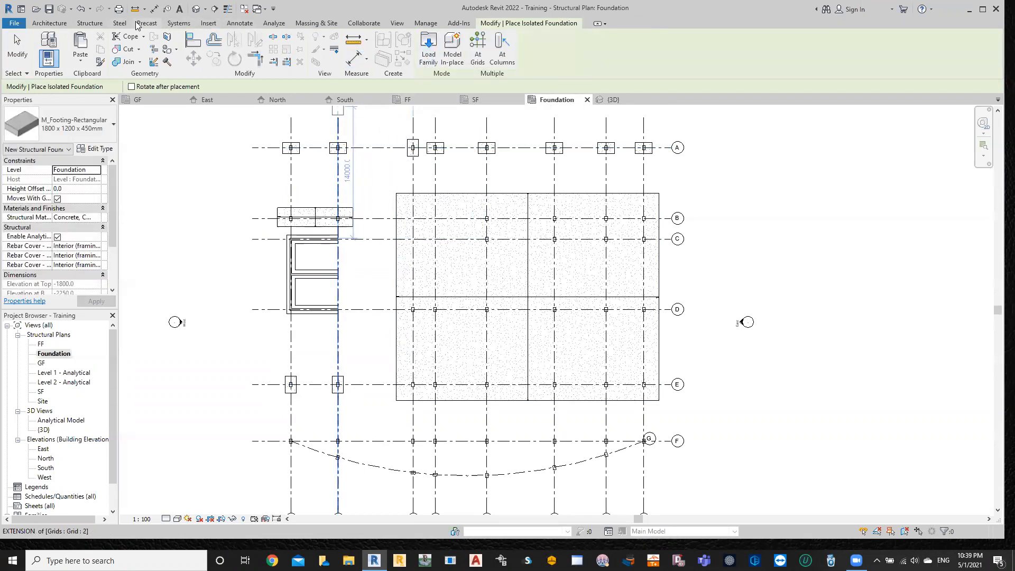
{"action": "left_click", "coordinate": [90, 23]}
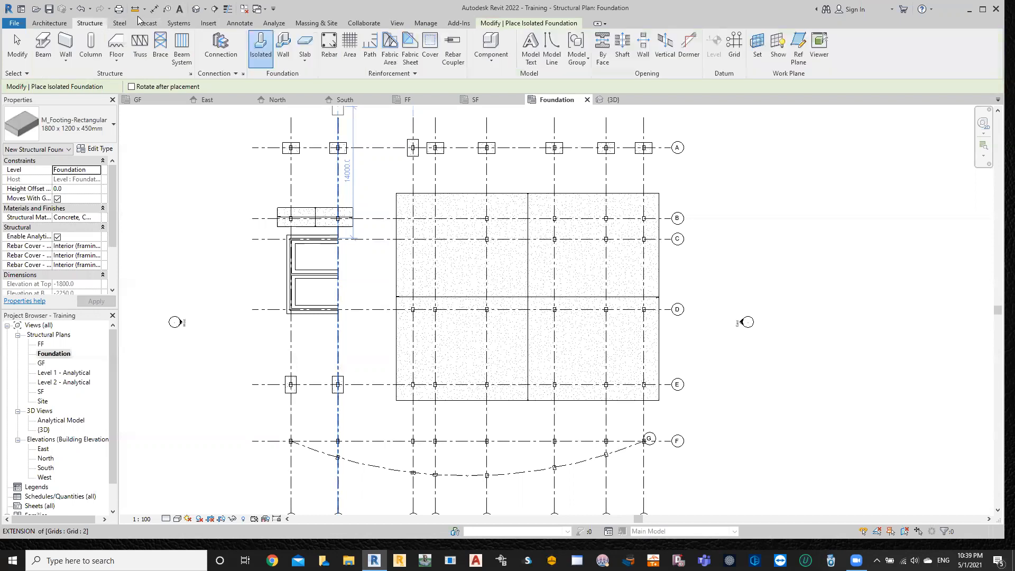
- Create a rectangular 150mm foundation slab of about 40000 x 7000 mm under the columns on grid F and the curved grid G
{"action": "left_click", "coordinate": [284, 46]}
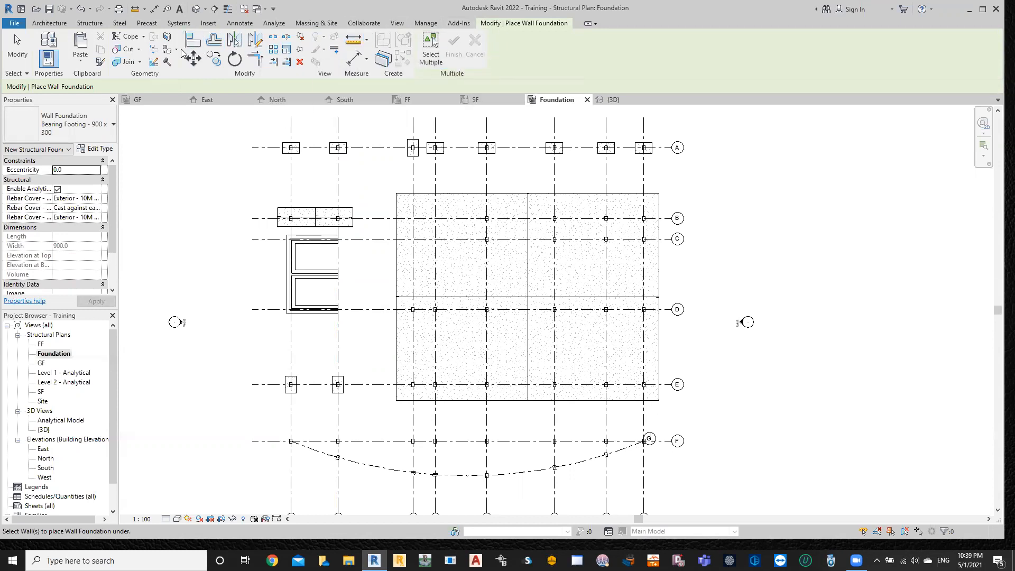
{"action": "left_click", "coordinate": [90, 22]}
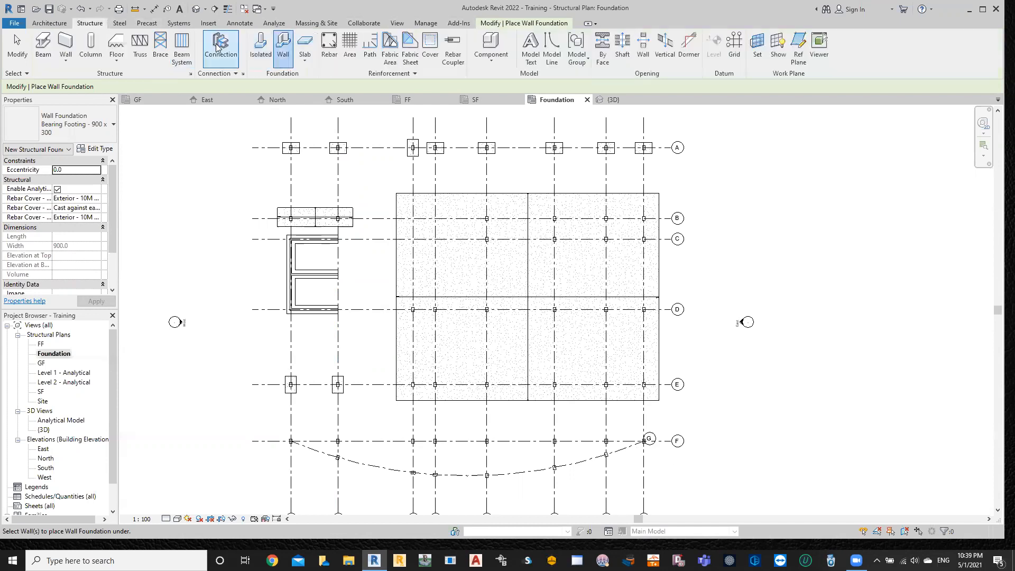
{"action": "left_click", "coordinate": [299, 62]}
{"action": "left_click", "coordinate": [365, 82]}
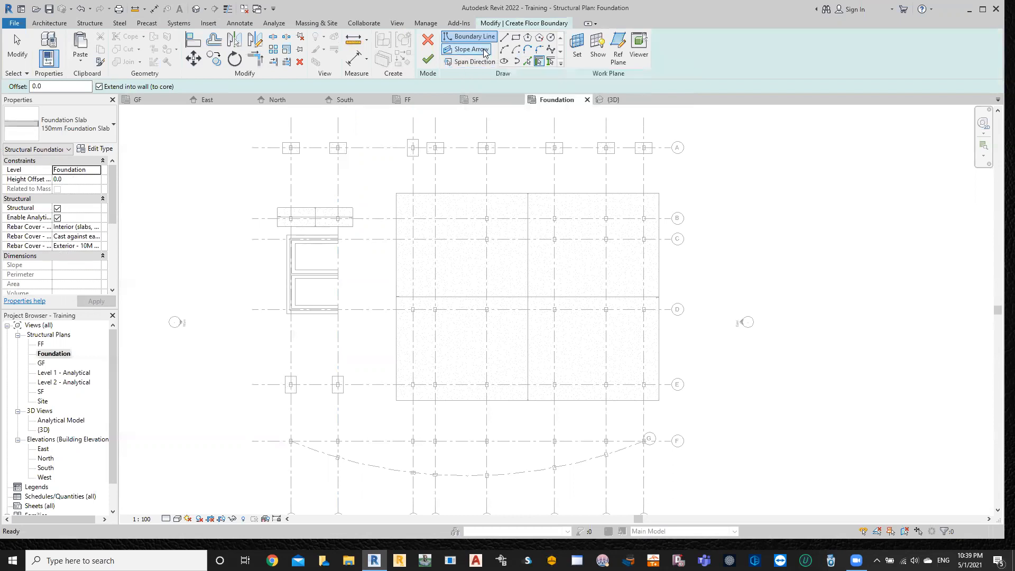
{"action": "left_click", "coordinate": [516, 37]}
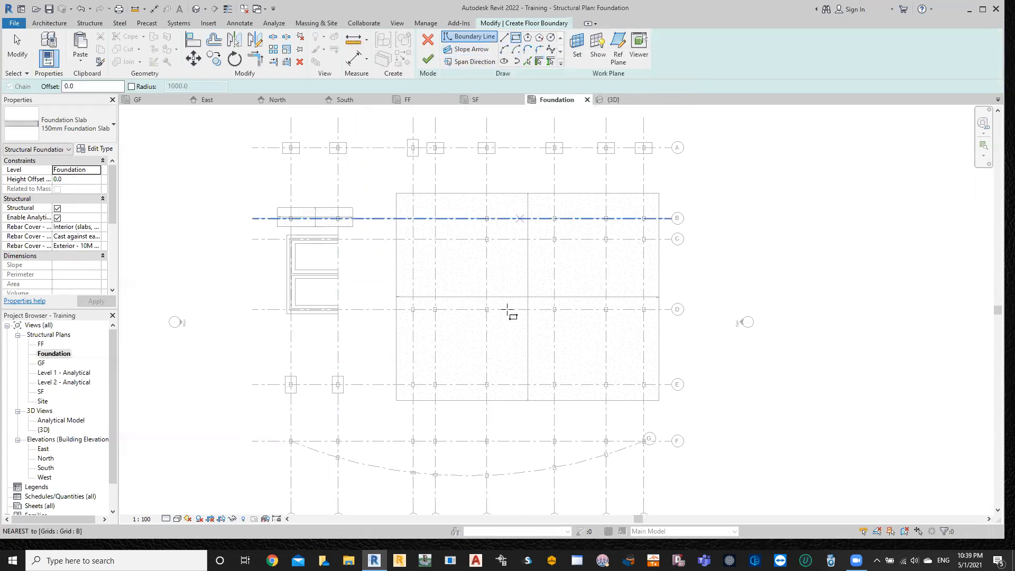
{"action": "left_click", "coordinate": [657, 423]}
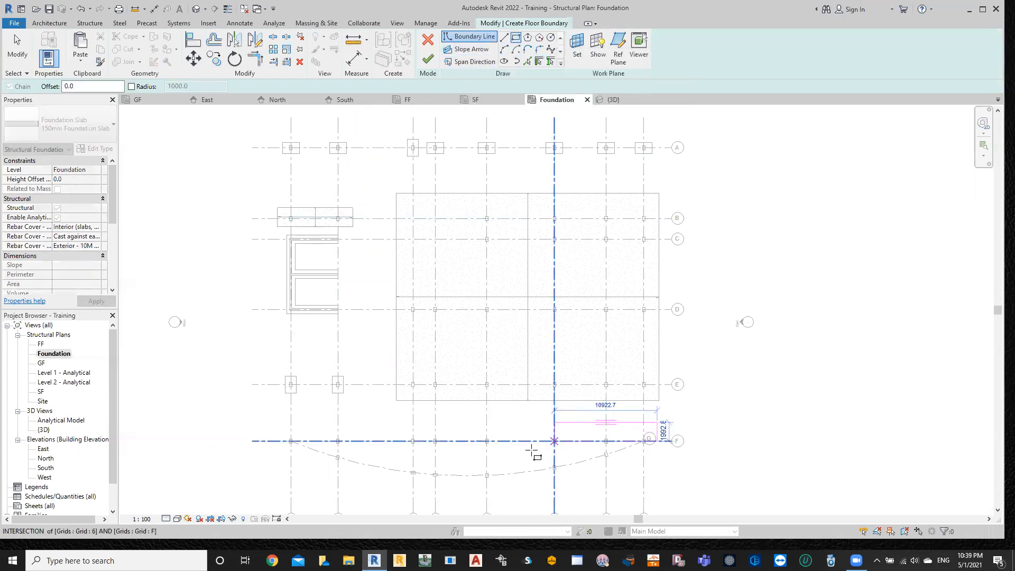
{"action": "left_click", "coordinate": [278, 486]}
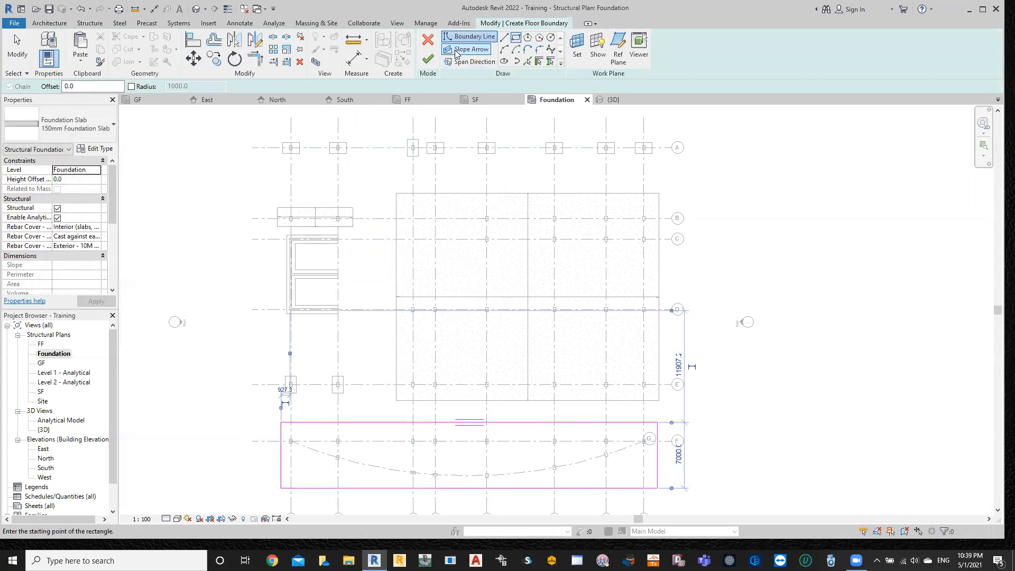
{"action": "left_click", "coordinate": [431, 62]}
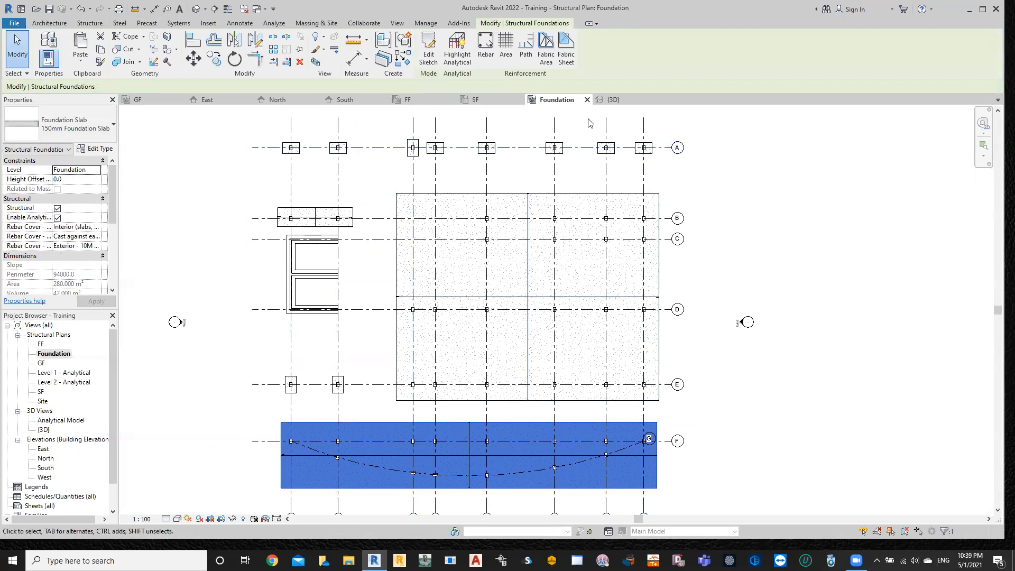
- Inspect the foundation slabs in the 3D view, from the home orientation and close up at the curved front edge
{"action": "left_click", "coordinate": [613, 100]}
{"action": "scroll", "coordinate": [719, 241], "scroll_direction": "down", "scroll_amount": 3}
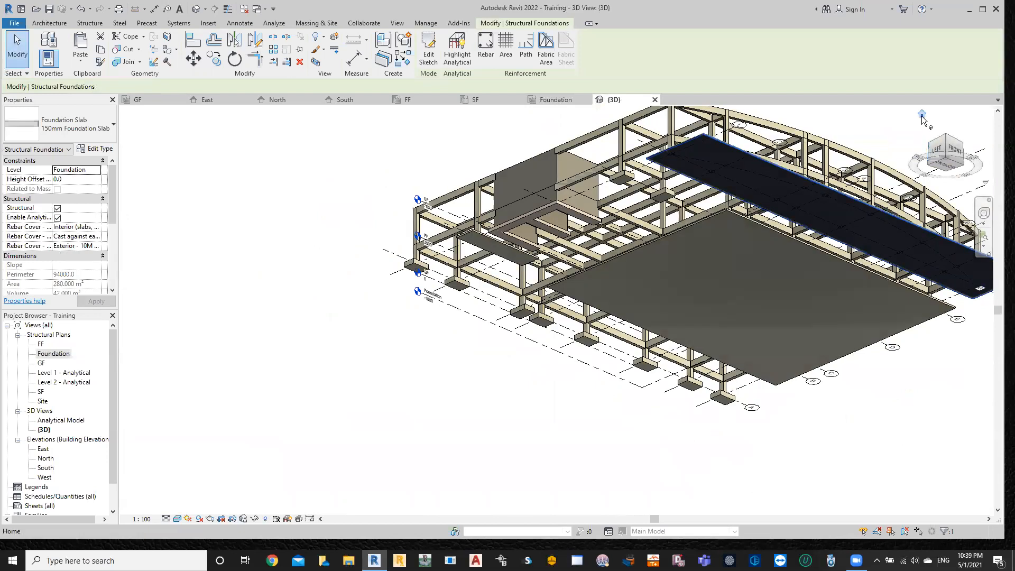
{"action": "left_click", "coordinate": [922, 116]}
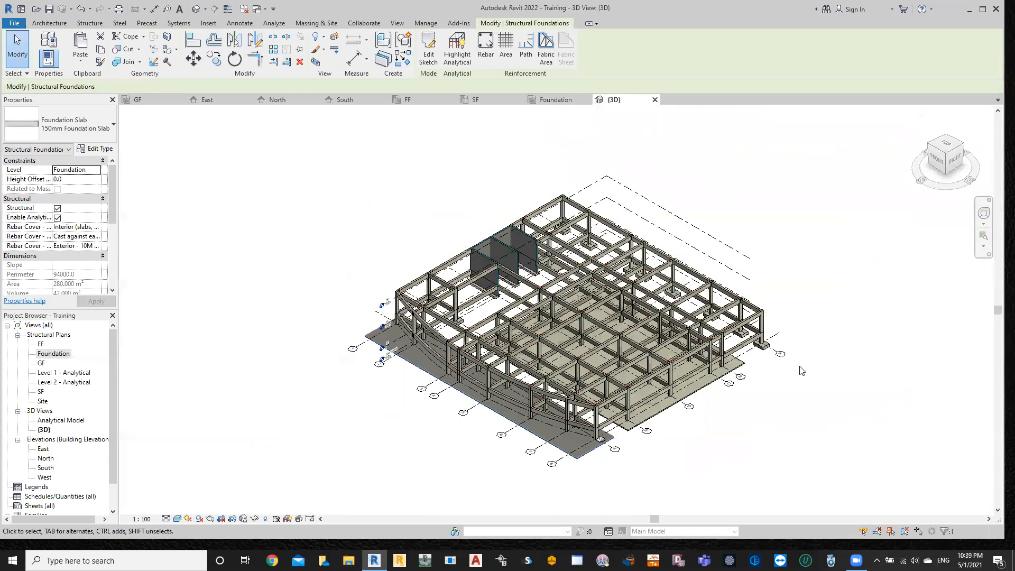
{"action": "mouse_move", "coordinate": [940, 155]}
{"action": "left_mouse_down"}
{"action": "mouse_move", "coordinate": [981, 140]}
{"action": "mouse_move", "coordinate": [139, 139]}
{"action": "mouse_move", "coordinate": [953, 143]}
{"action": "mouse_move", "coordinate": [870, 145]}
{"action": "mouse_move", "coordinate": [836, 125]}
{"action": "mouse_move", "coordinate": [929, 148]}
{"action": "mouse_move", "coordinate": [961, 141]}
{"action": "left_mouse_up"}
{"action": "scroll", "coordinate": [462, 279], "scroll_direction": "up", "scroll_amount": 3}
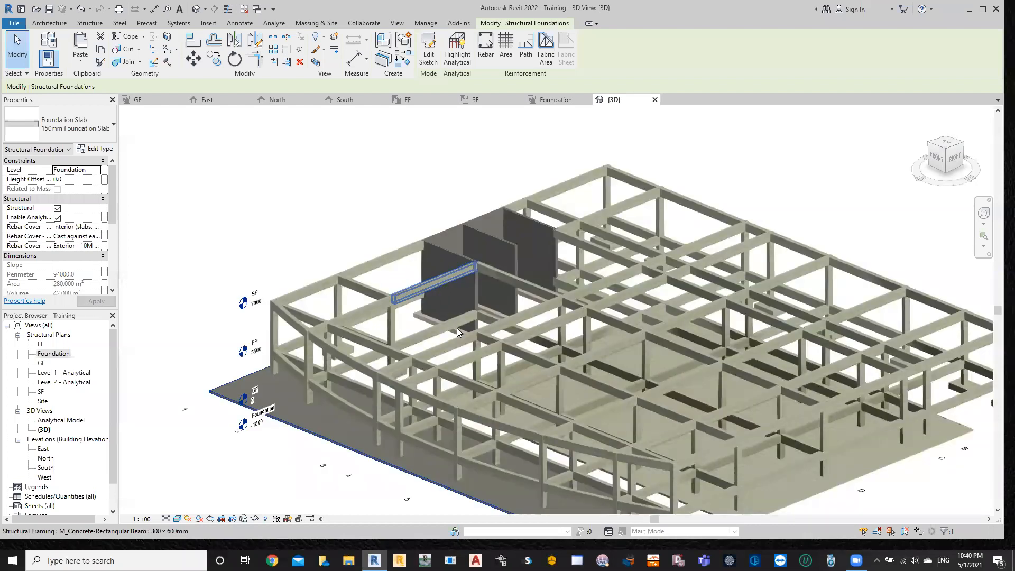
{"action": "scroll", "coordinate": [457, 328], "scroll_direction": "down", "scroll_amount": 2}
{"action": "middle_click_drag", "start_coordinate": [328, 431], "coordinate": [248, 409]}
{"action": "scroll", "coordinate": [300, 417], "scroll_direction": "up", "scroll_amount": 1}
{"action": "scroll", "coordinate": [497, 491], "scroll_direction": "up", "scroll_amount": 3}
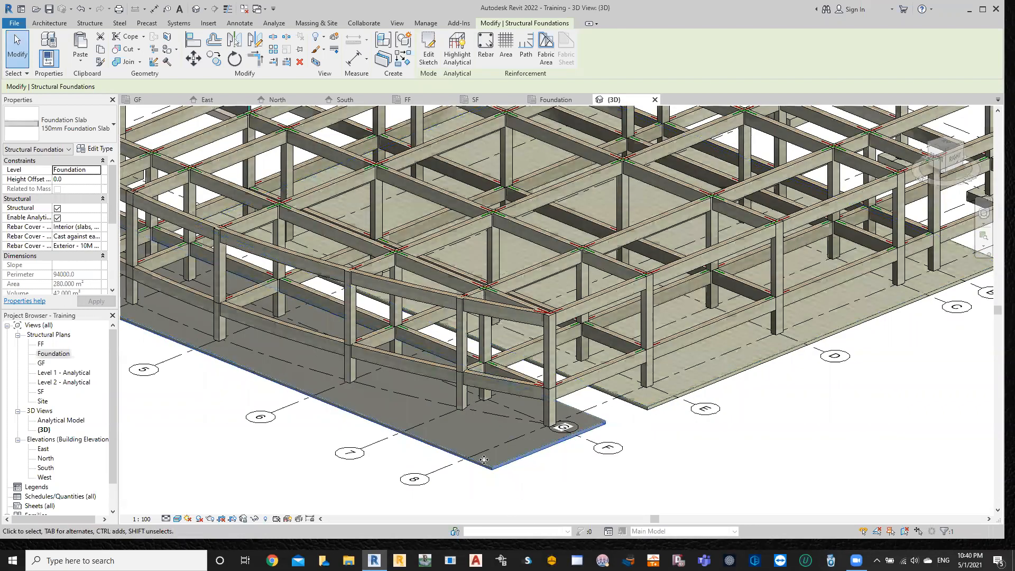
- Duplicate the type of the foundation slab along grids F and G as 600 mm Foundation Slab 2
{"action": "left_click", "coordinate": [502, 476]}
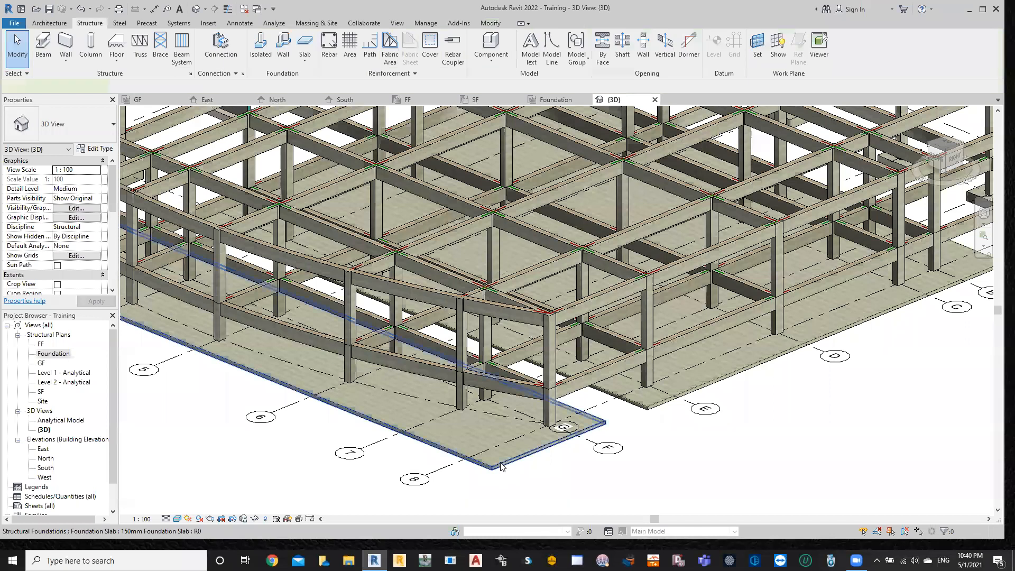
{"action": "left_click", "coordinate": [501, 465]}
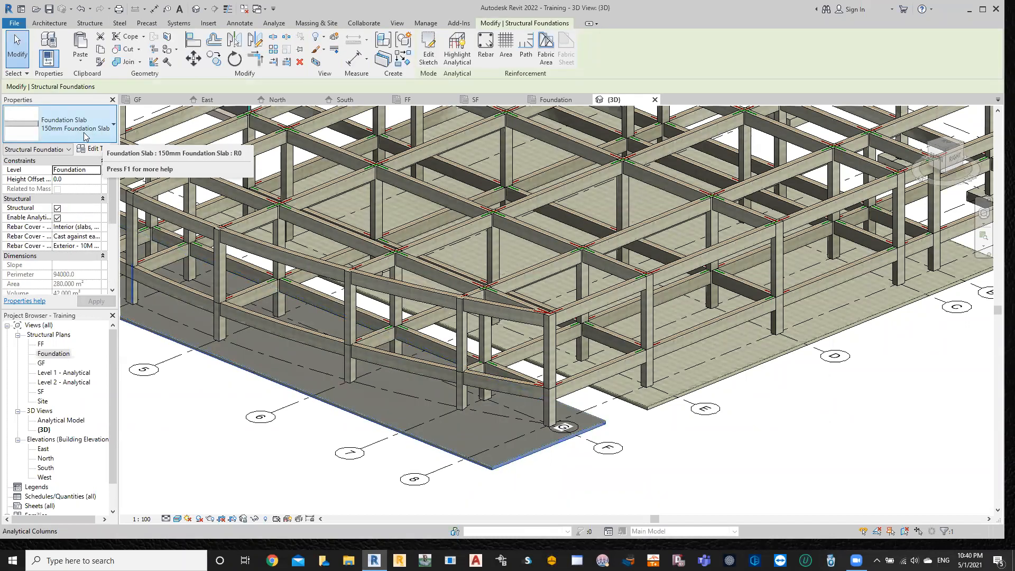
{"action": "left_click", "coordinate": [101, 150]}
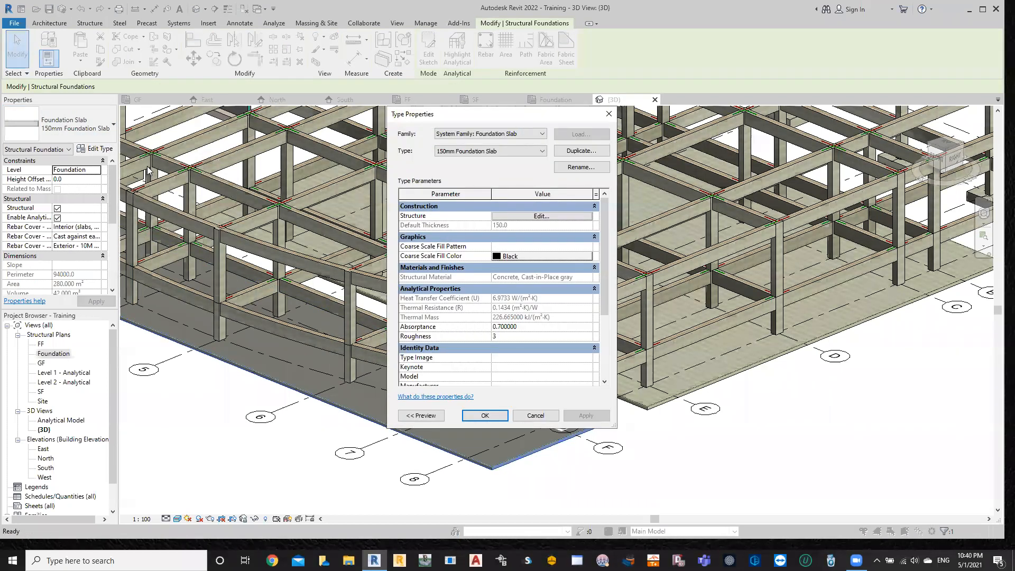
{"action": "left_click", "coordinate": [599, 154]}
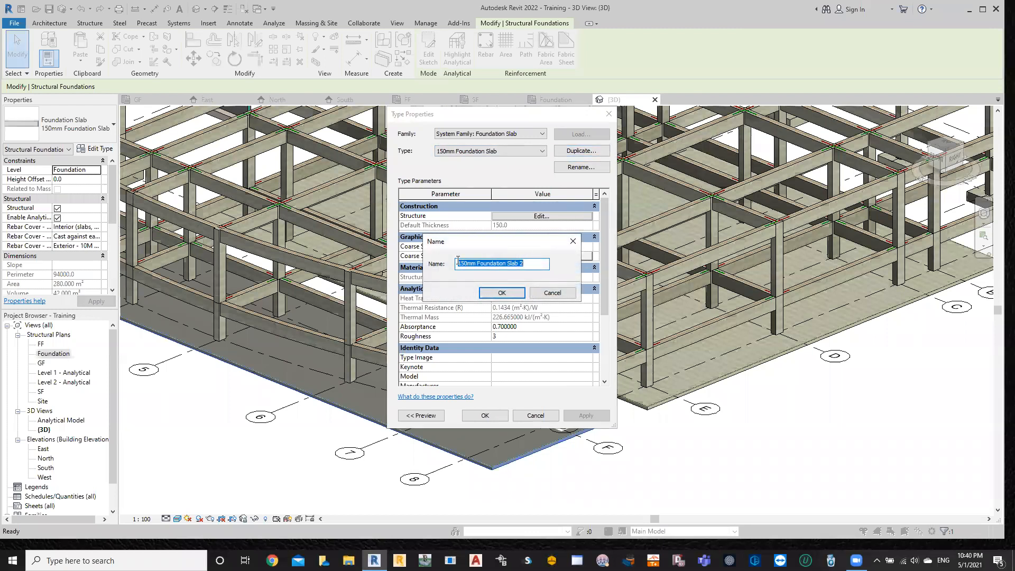
{"action": "left_click", "coordinate": [465, 262]}
{"action": "key", "text": "BackSpace"}
{"action": "key", "text": "BackSpace"}
{"action": "key", "text": "BackSpace"}
{"action": "type", "text": "600"}
{"action": "left_click", "coordinate": [514, 295]}
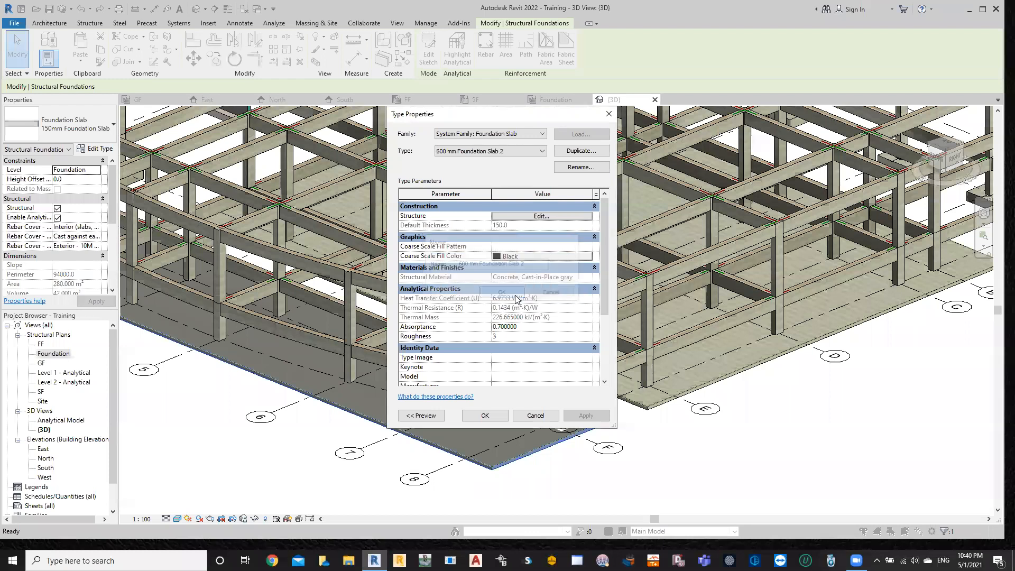
- Set the structure layer thickness of the 600 mm Foundation Slab 2 type to 600 mm and apply it
{"action": "left_click", "coordinate": [542, 216]}
{"action": "left_click", "coordinate": [516, 243]}
{"action": "left_click_drag", "start_coordinate": [516, 242], "coordinate": [480, 243]}
{"action": "type", "text": "600"}
{"action": "left_click", "coordinate": [480, 407]}
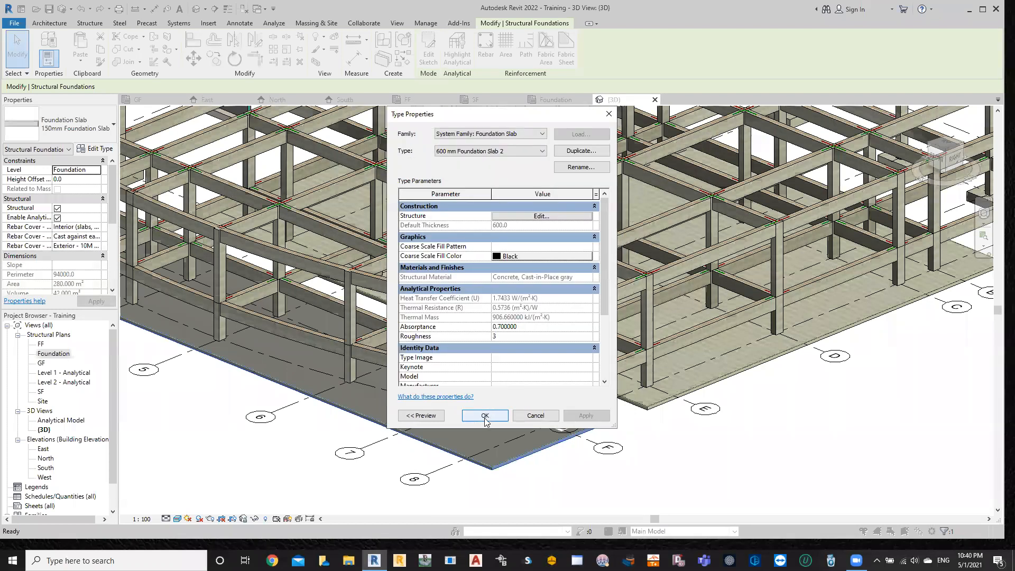
{"action": "left_click", "coordinate": [485, 415]}
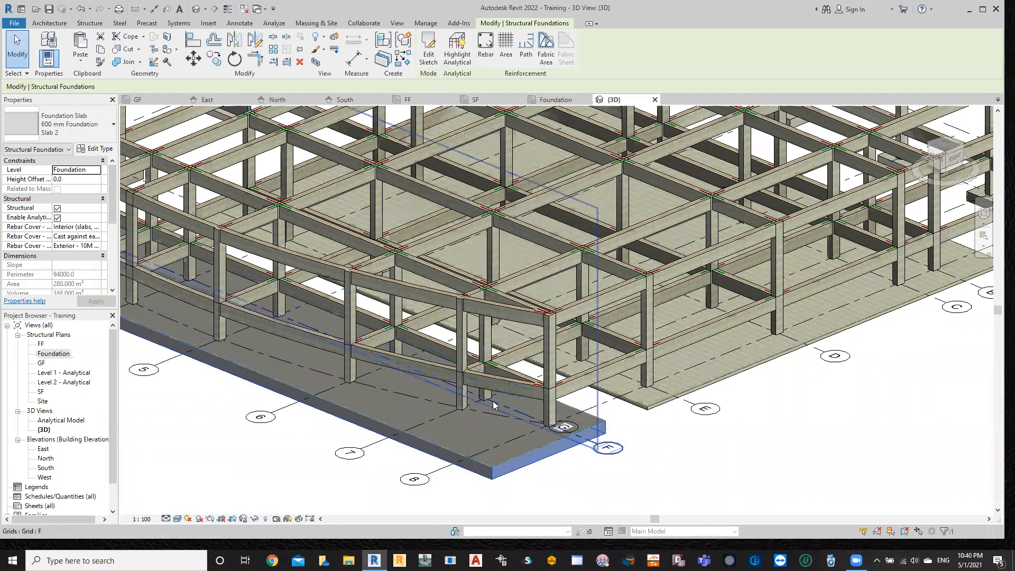
- Send the model to Robot Structural Analysis through the Robot Structural Analysis Link with direct integration, skipping the events report
{"action": "scroll", "coordinate": [409, 279], "scroll_direction": "down", "scroll_amount": 2}
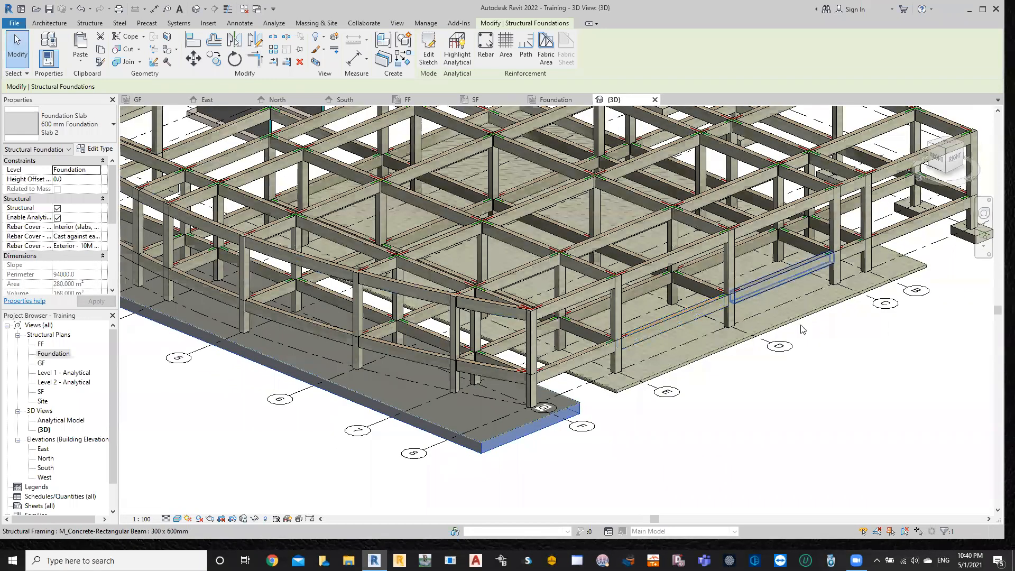
{"action": "scroll", "coordinate": [801, 329], "scroll_direction": "down", "scroll_amount": 1}
{"action": "middle_click_drag", "start_coordinate": [823, 391], "coordinate": [783, 442], "text": "shift"}
{"action": "scroll", "coordinate": [775, 437], "scroll_direction": "down", "scroll_amount": 1}
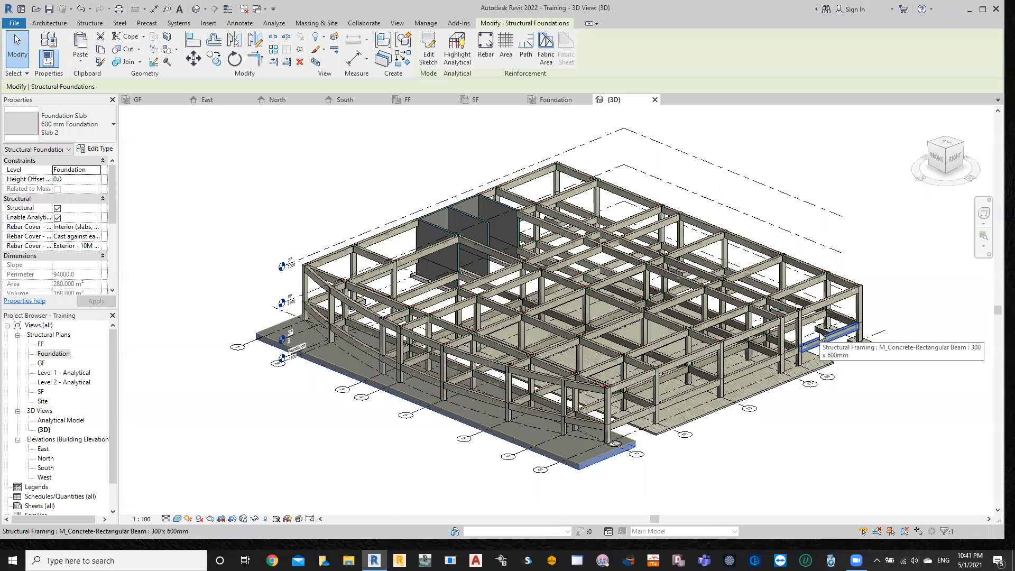
{"action": "left_click", "coordinate": [270, 23]}
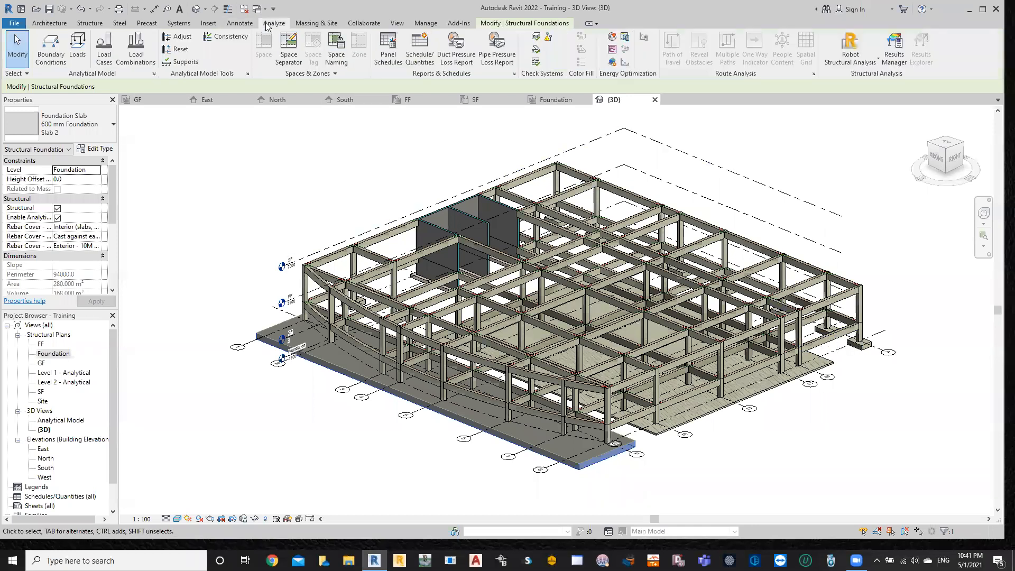
{"action": "left_click", "coordinate": [864, 67]}
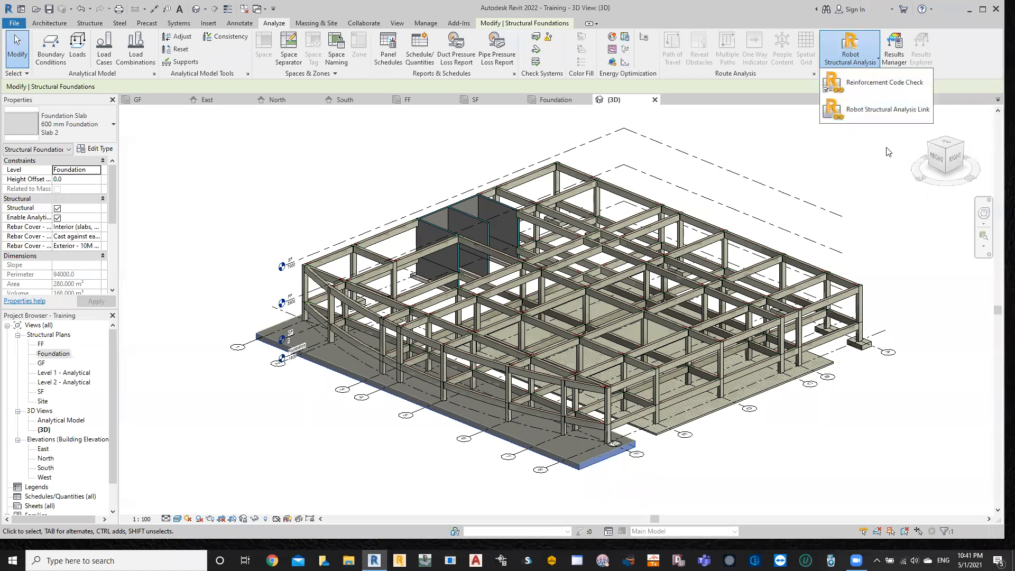
{"action": "left_click", "coordinate": [898, 111]}
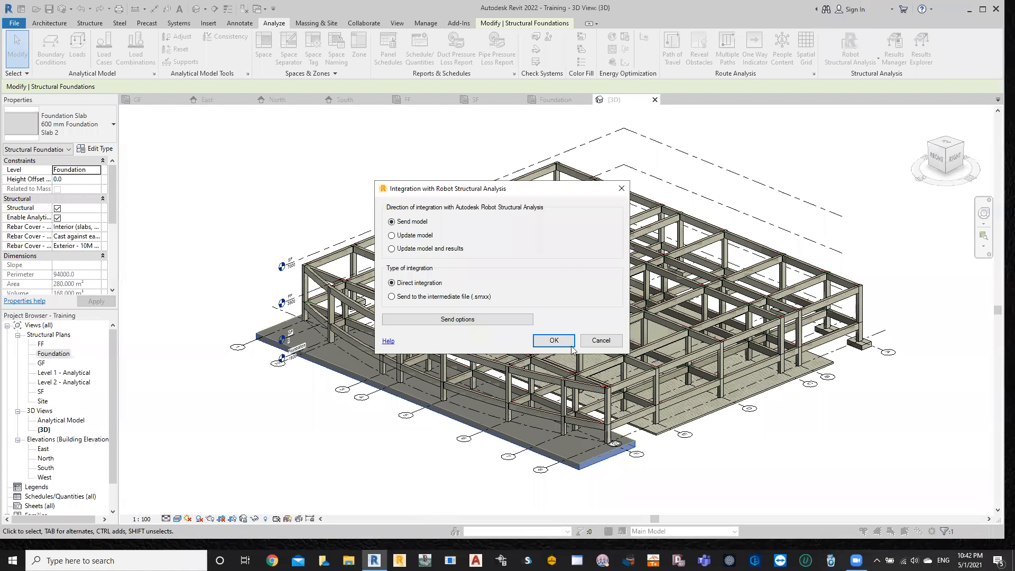
{"action": "left_click", "coordinate": [554, 340]}
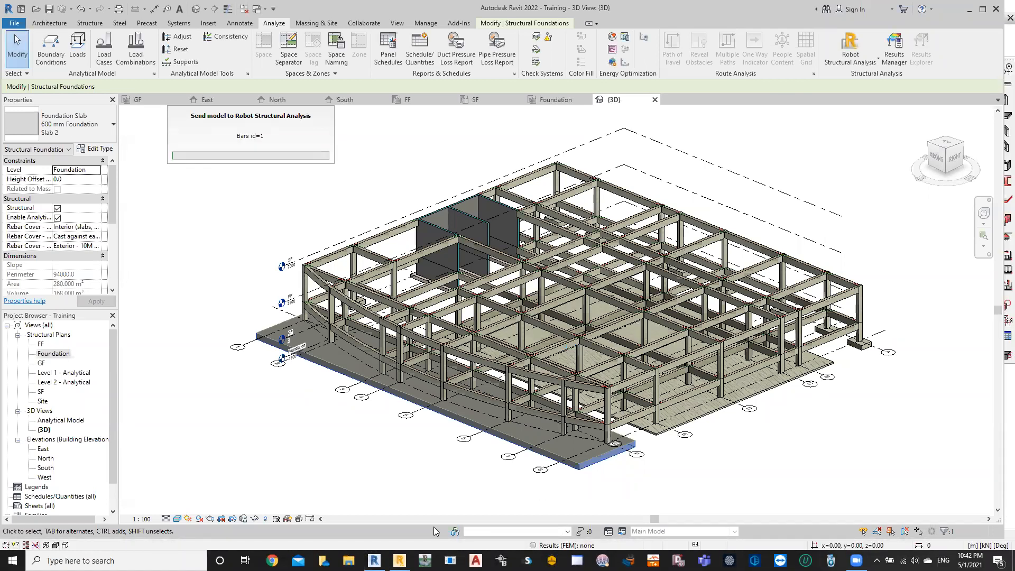
{"action": "mouse_move", "coordinate": [399, 560]}
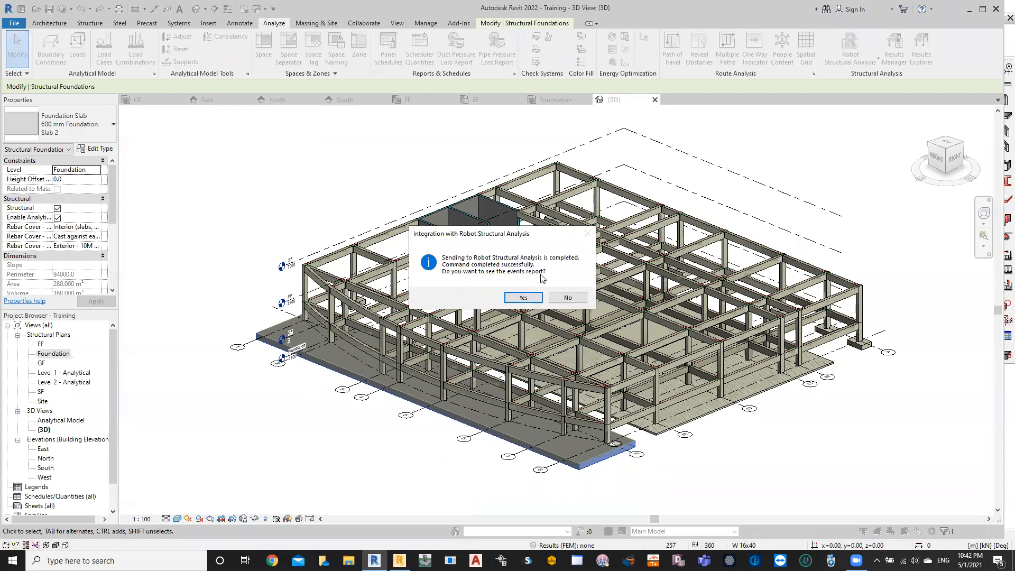
{"action": "left_click", "coordinate": [555, 296]}
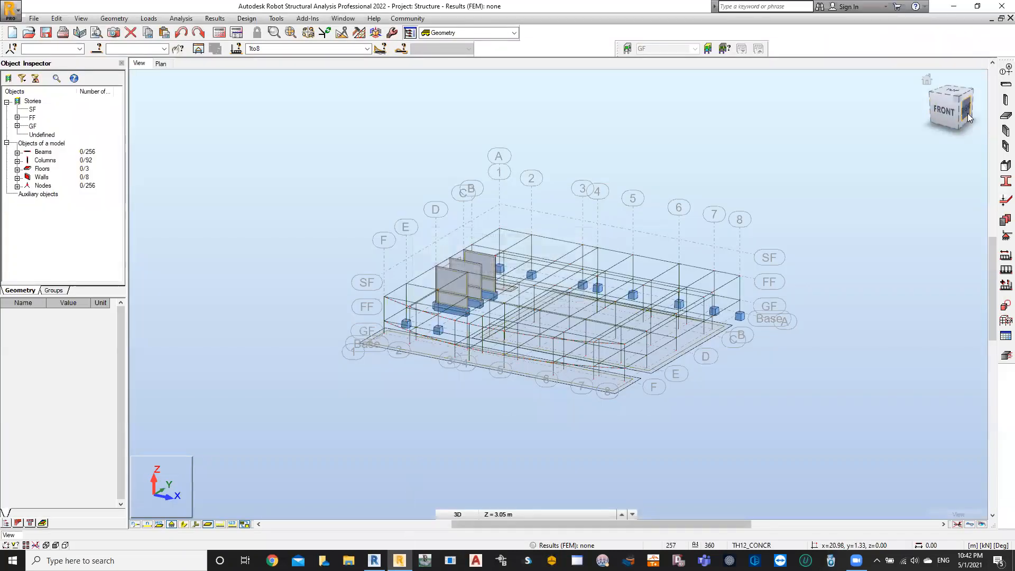
- Examine the transferred frame, walls and supports in Robot Structural Analysis from several angles, temporarily displaying the bar section shapes
{"action": "left_click_drag", "start_coordinate": [959, 100], "coordinate": [949, 100]}
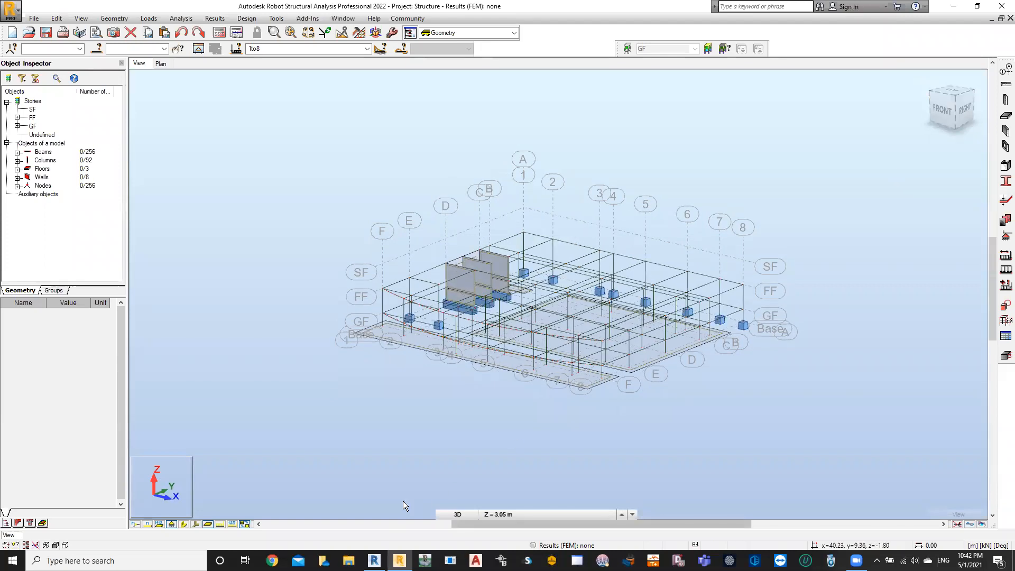
{"action": "left_click", "coordinate": [187, 525]}
{"action": "scroll", "coordinate": [768, 267], "scroll_direction": "up", "scroll_amount": 5}
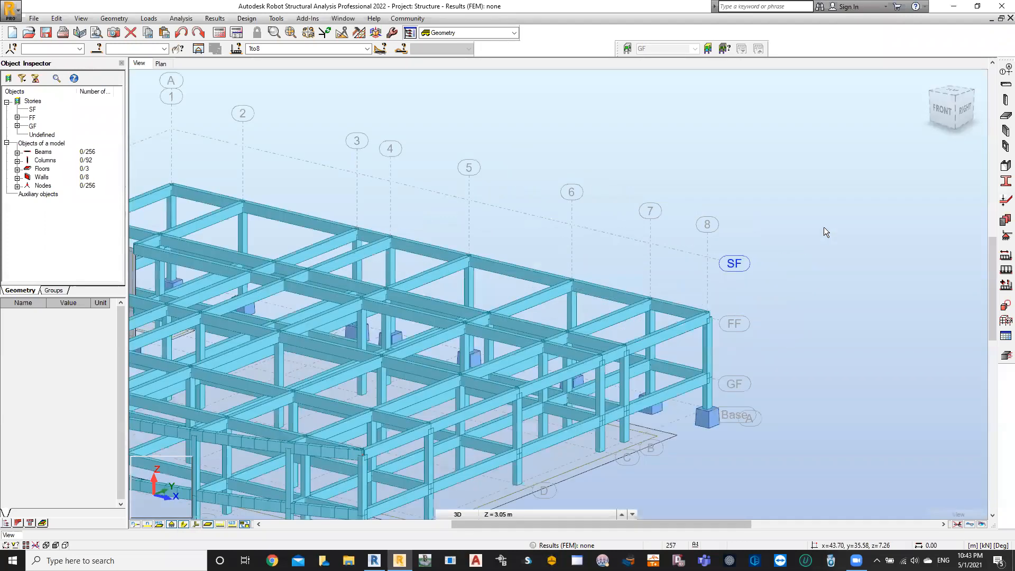
{"action": "scroll", "coordinate": [823, 229], "scroll_direction": "down", "scroll_amount": 2}
{"action": "mouse_move", "coordinate": [947, 119]}
{"action": "left_mouse_down"}
{"action": "mouse_move", "coordinate": [910, 117]}
{"action": "mouse_move", "coordinate": [946, 119]}
{"action": "left_mouse_up"}
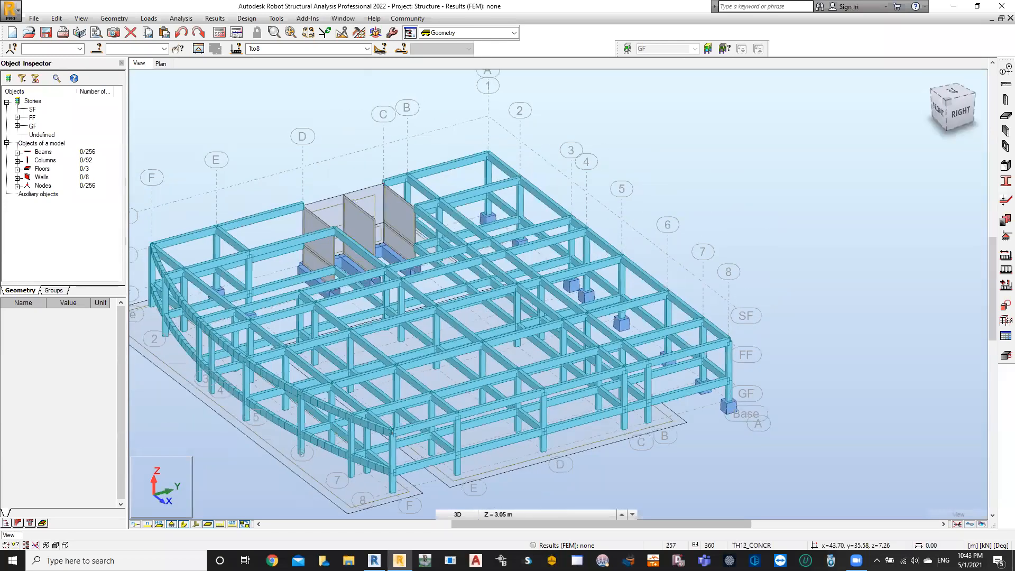
{"action": "scroll", "coordinate": [221, 227], "scroll_direction": "up", "scroll_amount": 3}
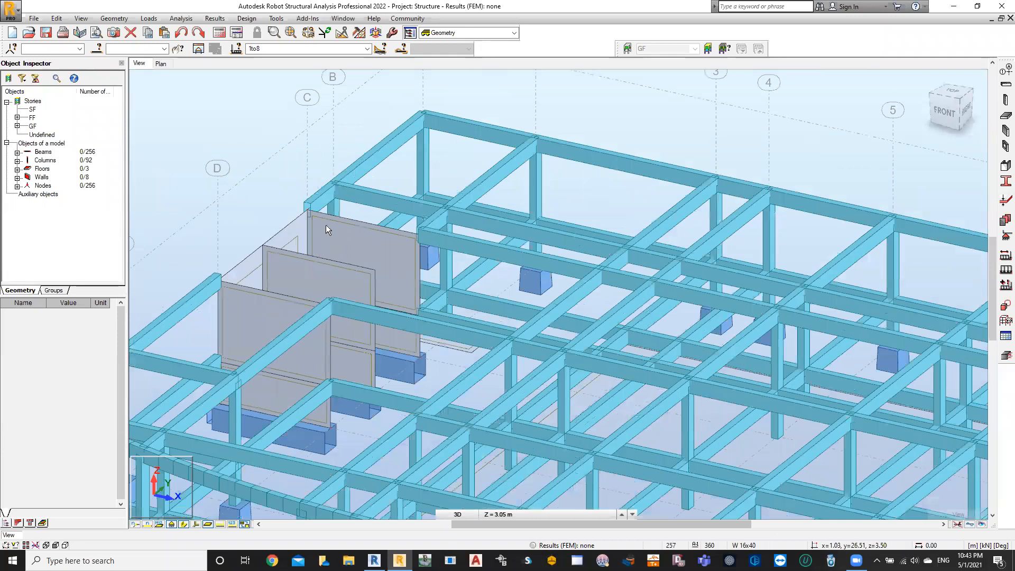
{"action": "scroll", "coordinate": [326, 226], "scroll_direction": "down", "scroll_amount": 3}
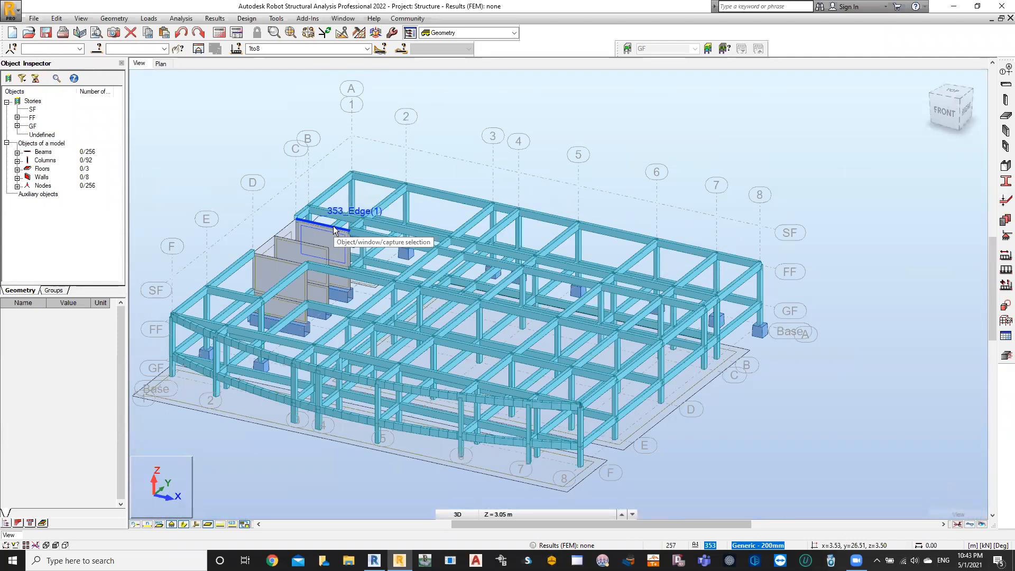
{"action": "left_click", "coordinate": [184, 525]}
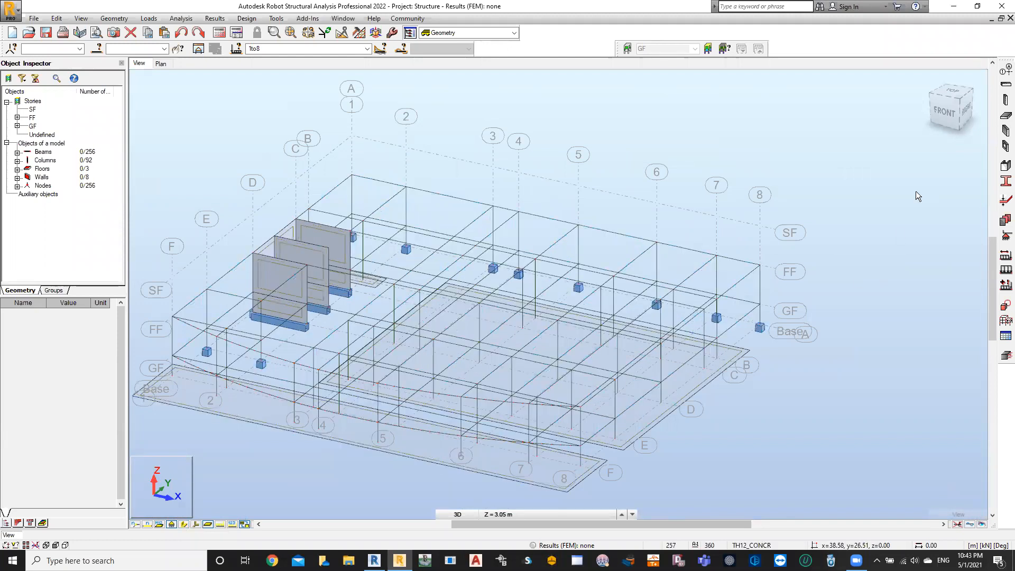
- Change the project's structure type and save the model in ROBOT format under the file name Training, keeping the Spider Pro window open beside the view
{"action": "mouse_move", "coordinate": [950, 119]}
{"action": "left_mouse_down"}
{"action": "mouse_move", "coordinate": [940, 123]}
{"action": "mouse_move", "coordinate": [950, 118]}
{"action": "left_mouse_up"}
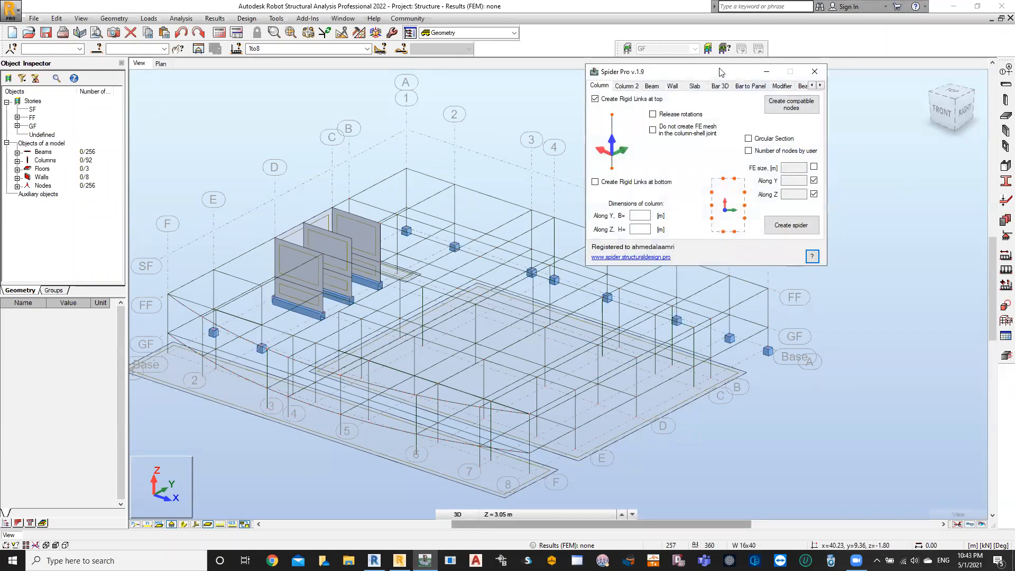
{"action": "left_click_drag", "start_coordinate": [720, 69], "coordinate": [244, 107]}
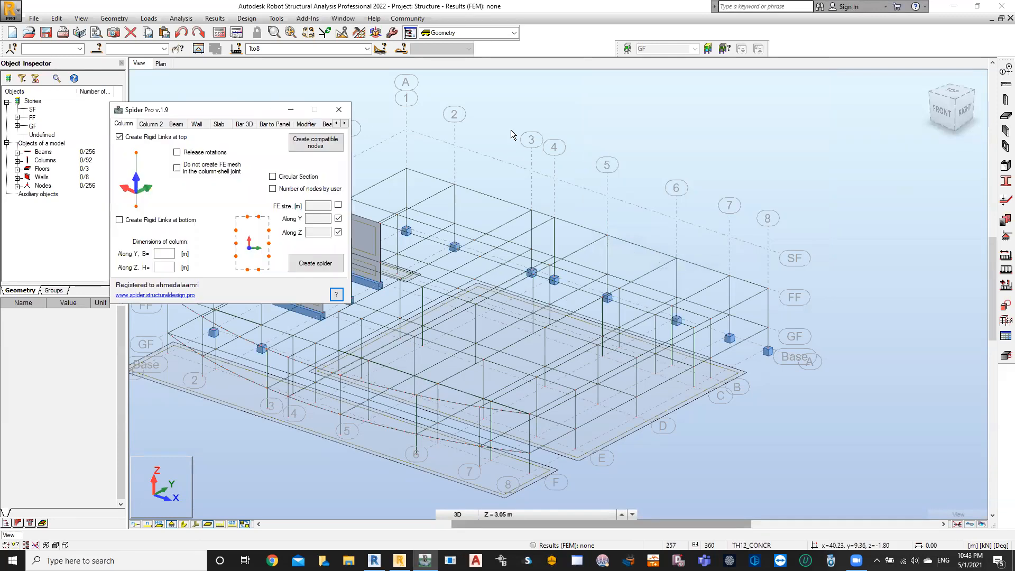
{"action": "left_click", "coordinate": [1006, 321]}
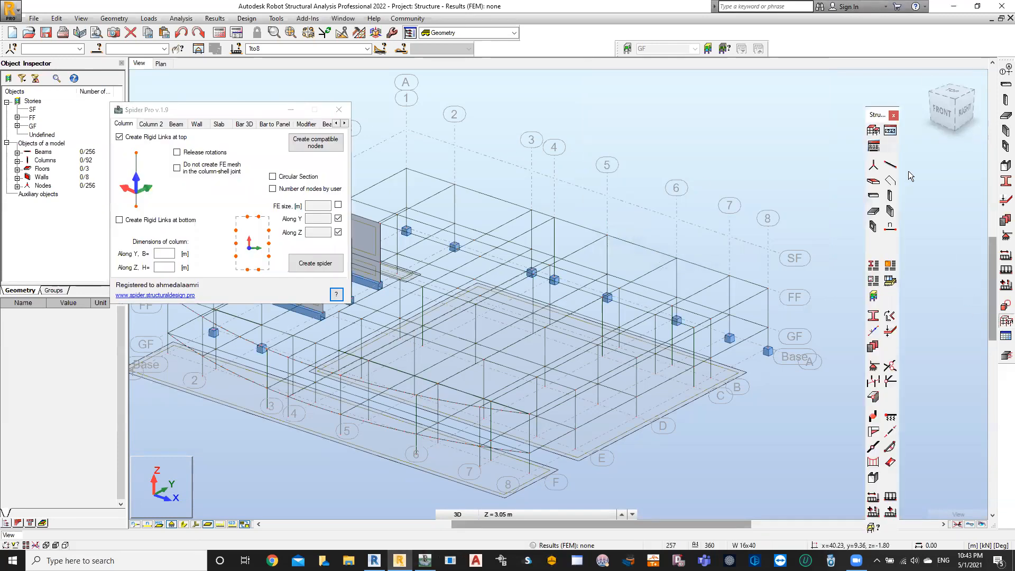
{"action": "left_click", "coordinate": [876, 130]}
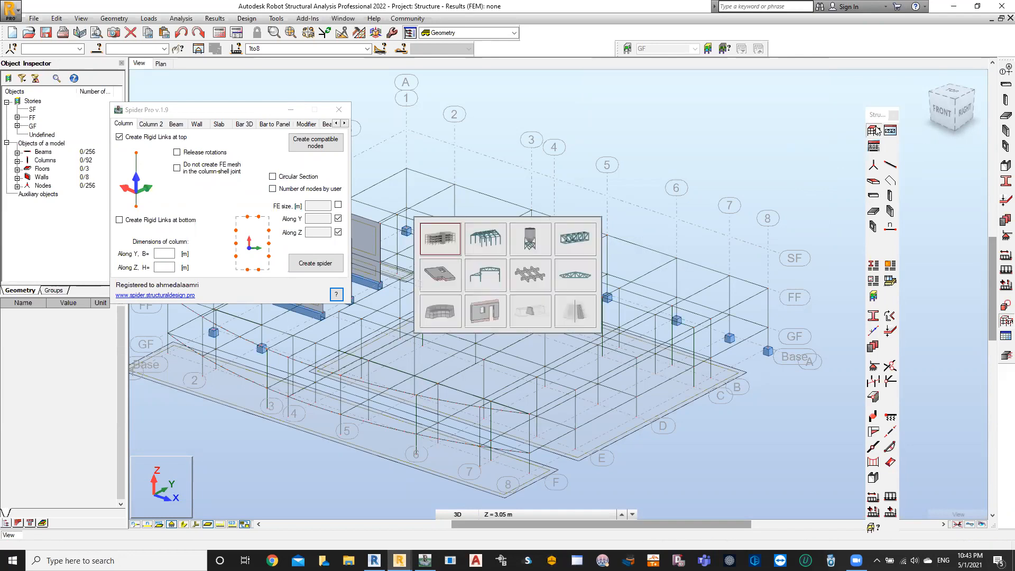
{"action": "left_click", "coordinate": [511, 249]}
{"action": "scroll", "coordinate": [572, 252], "scroll_direction": "down", "scroll_amount": 15}
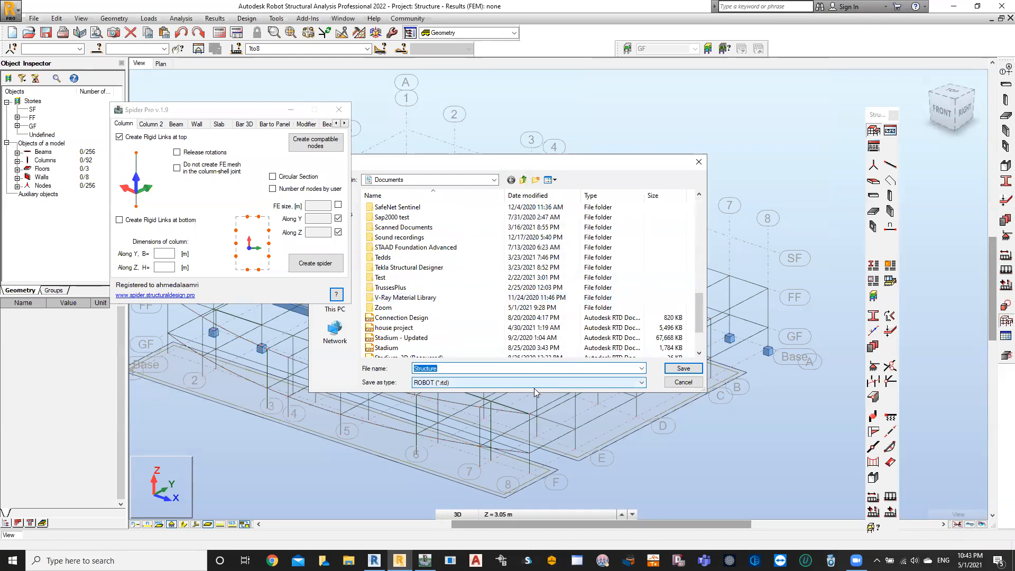
{"action": "type", "text": "Training"}
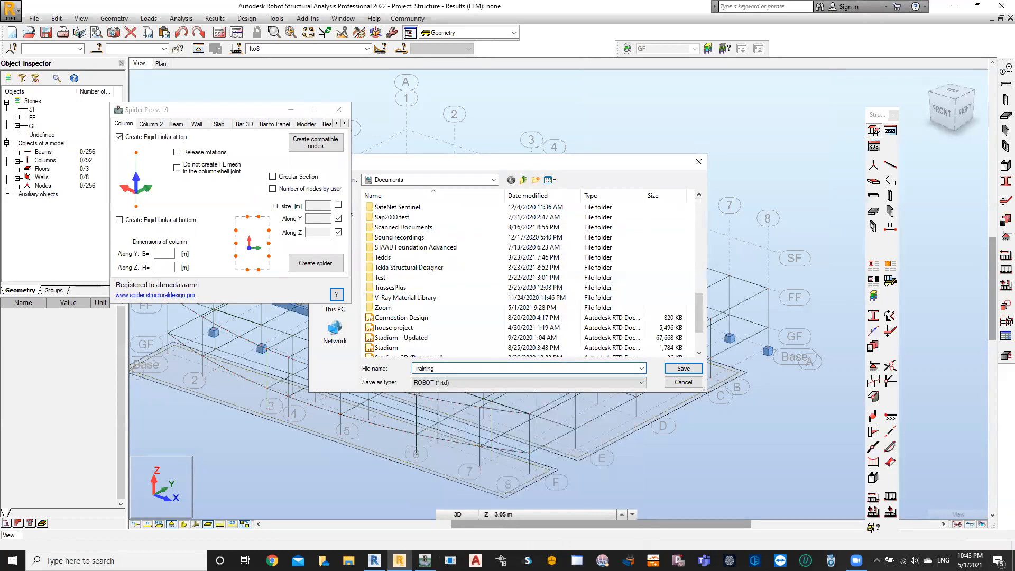
{"action": "left_click", "coordinate": [684, 368]}
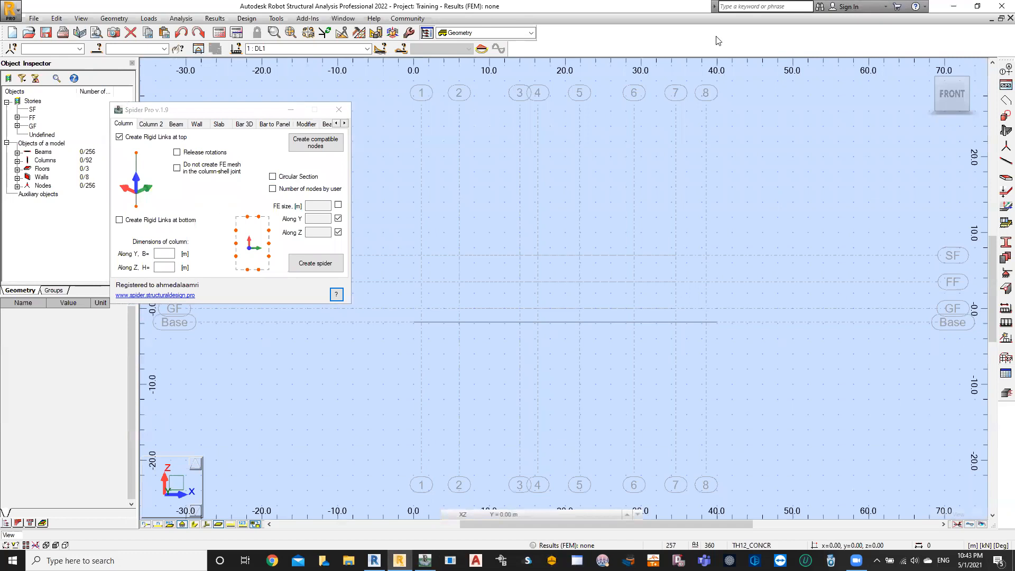
- Return the model to a 3D view near grids 6 to 8 and load the thickness labels and calculation models into Spider Pro's Stairs tool
{"action": "left_click", "coordinate": [926, 71]}
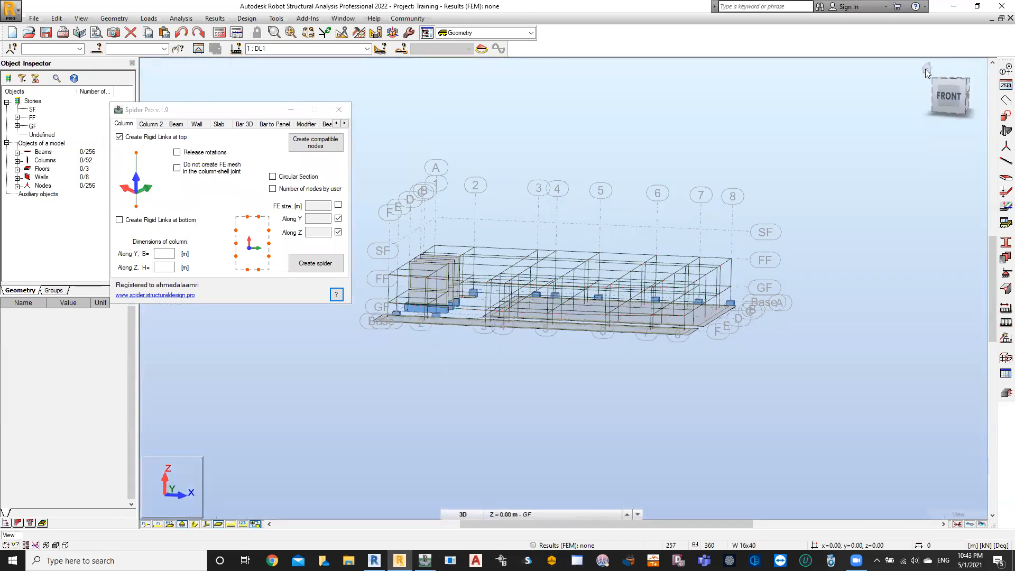
{"action": "scroll", "coordinate": [814, 254], "scroll_direction": "up", "scroll_amount": 5}
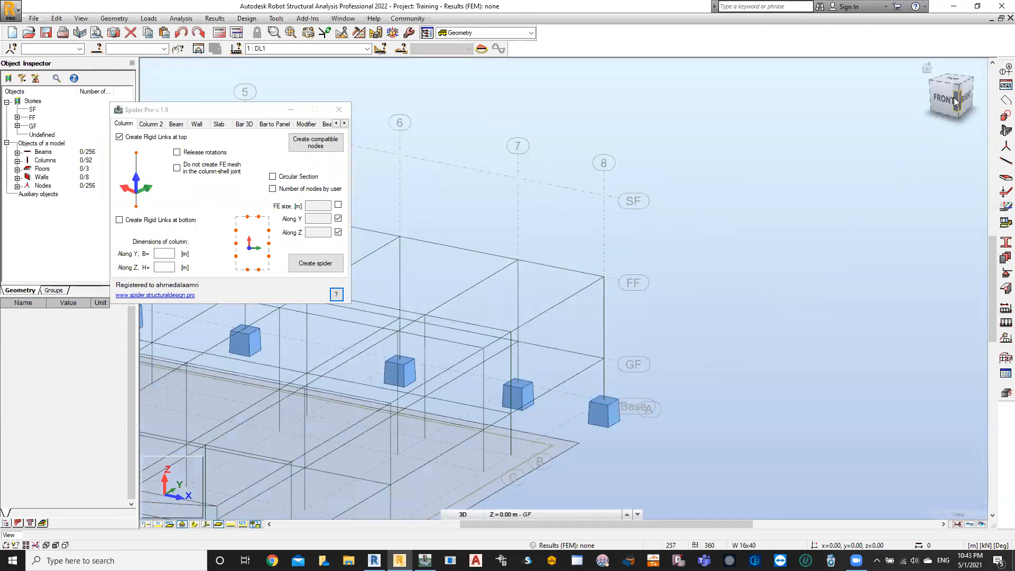
{"action": "left_click", "coordinate": [955, 102]}
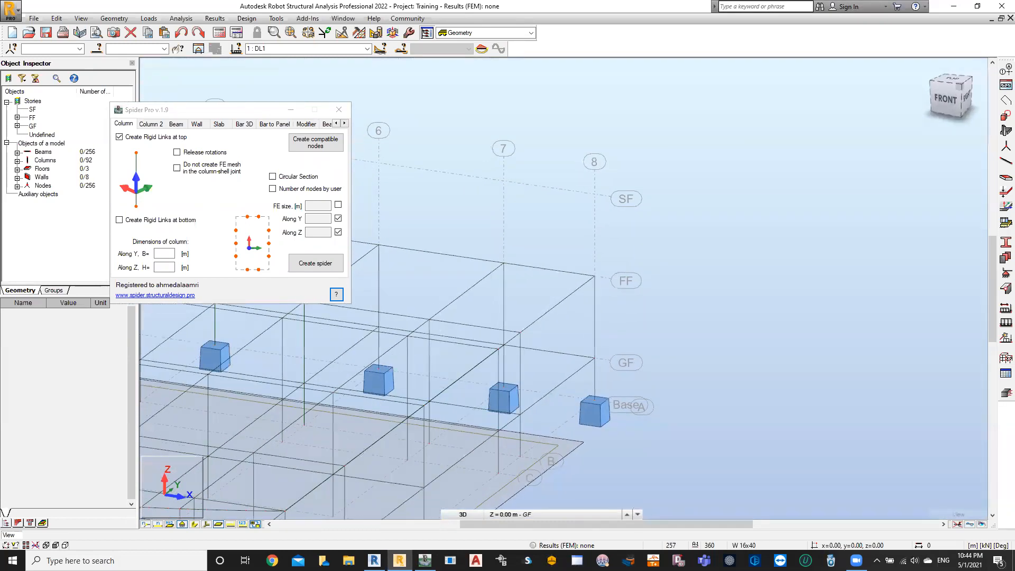
{"action": "left_click", "coordinate": [313, 125]}
{"action": "left_click", "coordinate": [323, 124]}
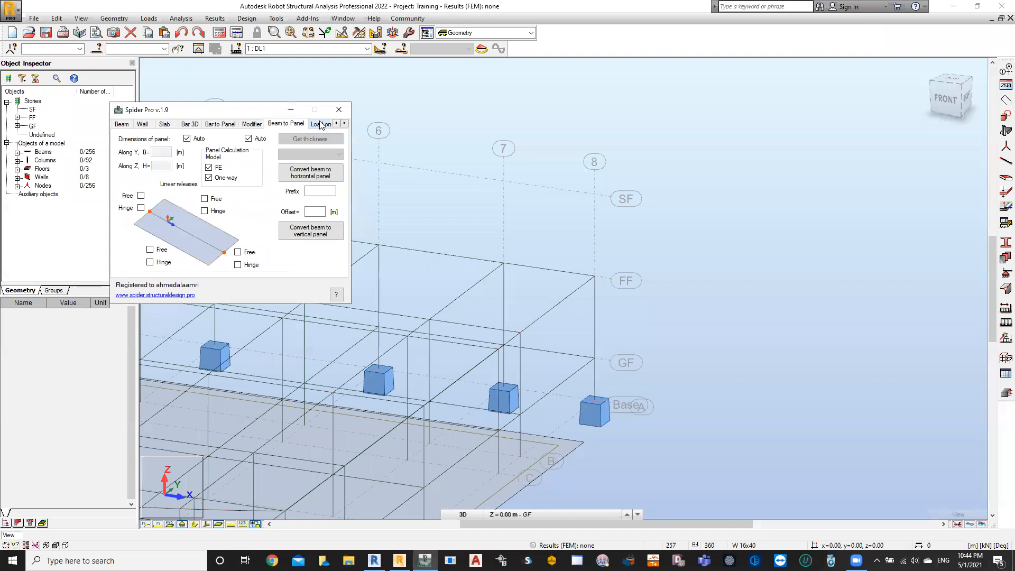
{"action": "left_click", "coordinate": [316, 125]}
{"action": "left_click", "coordinate": [318, 125]}
{"action": "left_click", "coordinate": [320, 126]}
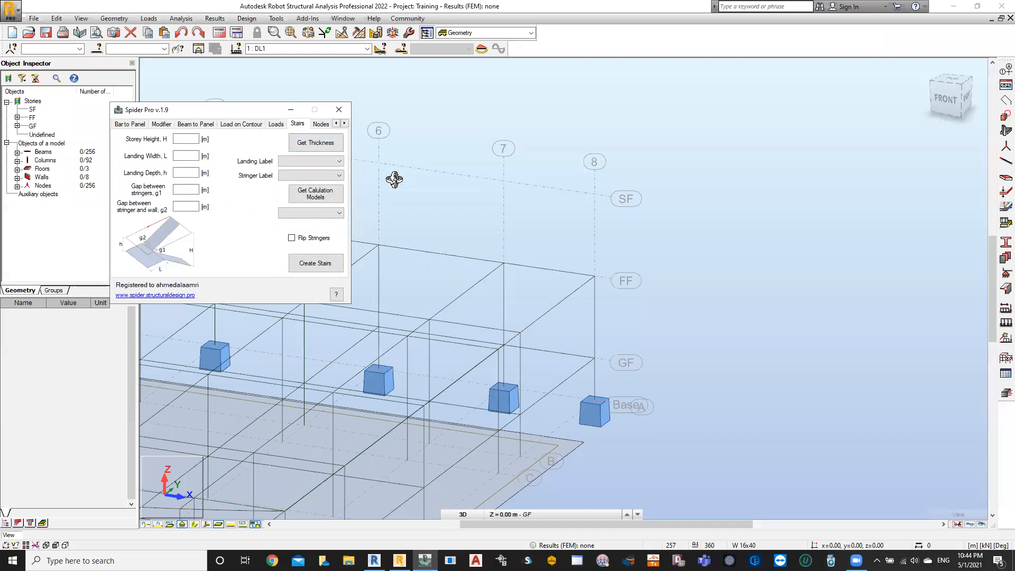
{"action": "left_click", "coordinate": [326, 152]}
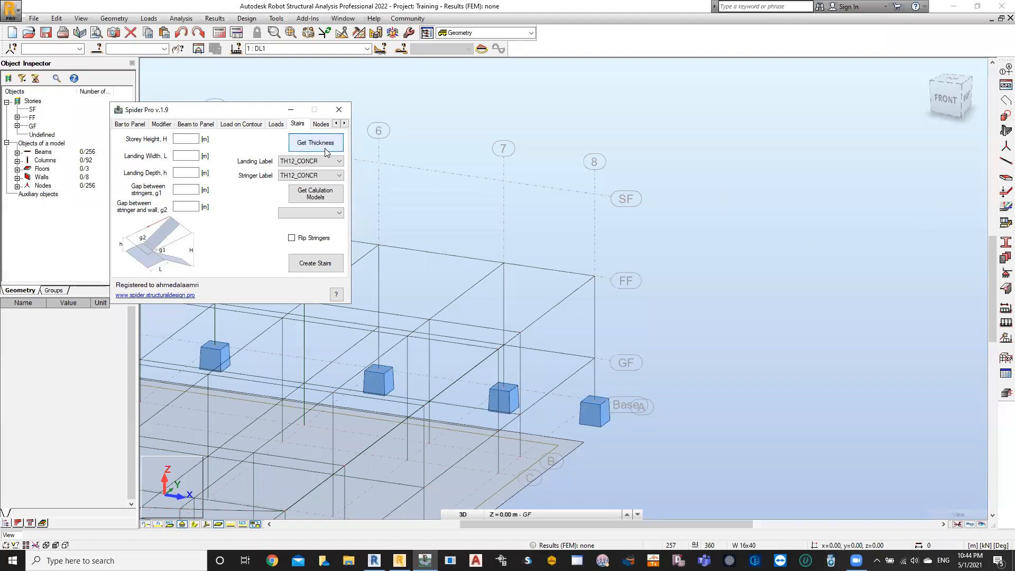
{"action": "left_click", "coordinate": [318, 195]}
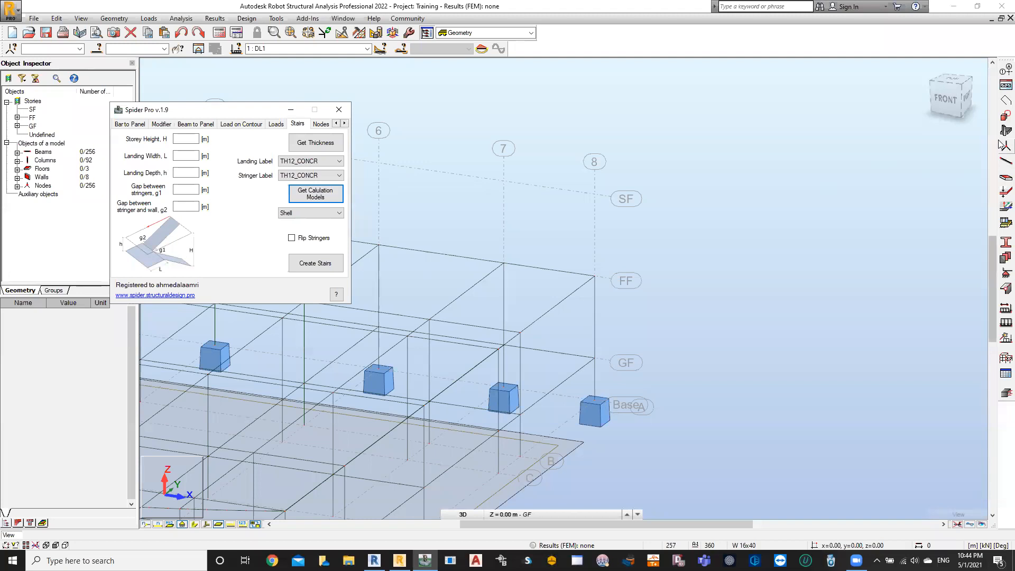
- Draw a contour through the corner nodes of the FF-level bay between grids 7 and 8, starting at the outer grid 7 node
{"action": "left_click", "coordinate": [1005, 101]}
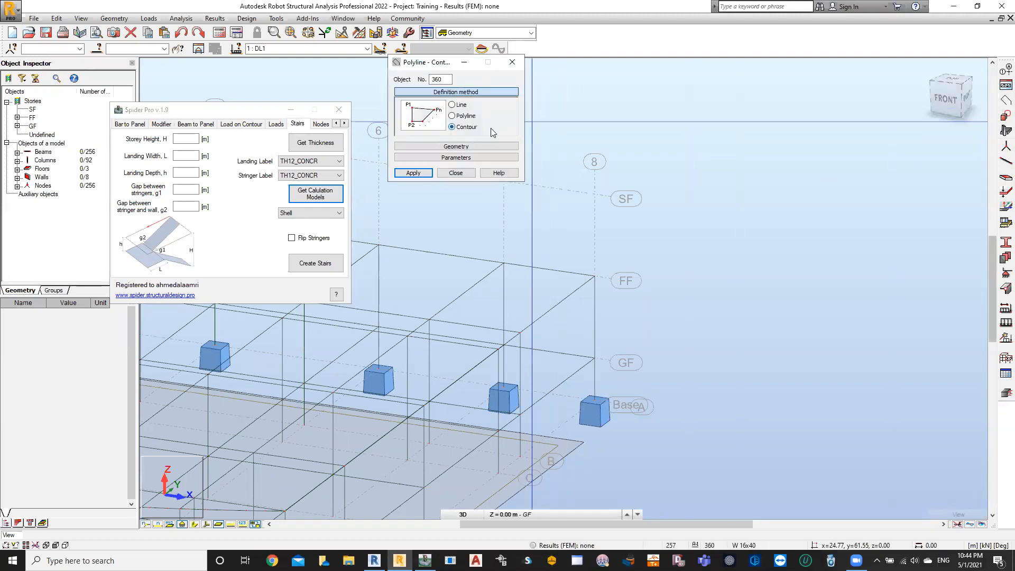
{"action": "left_click_drag", "start_coordinate": [429, 62], "coordinate": [299, 60]}
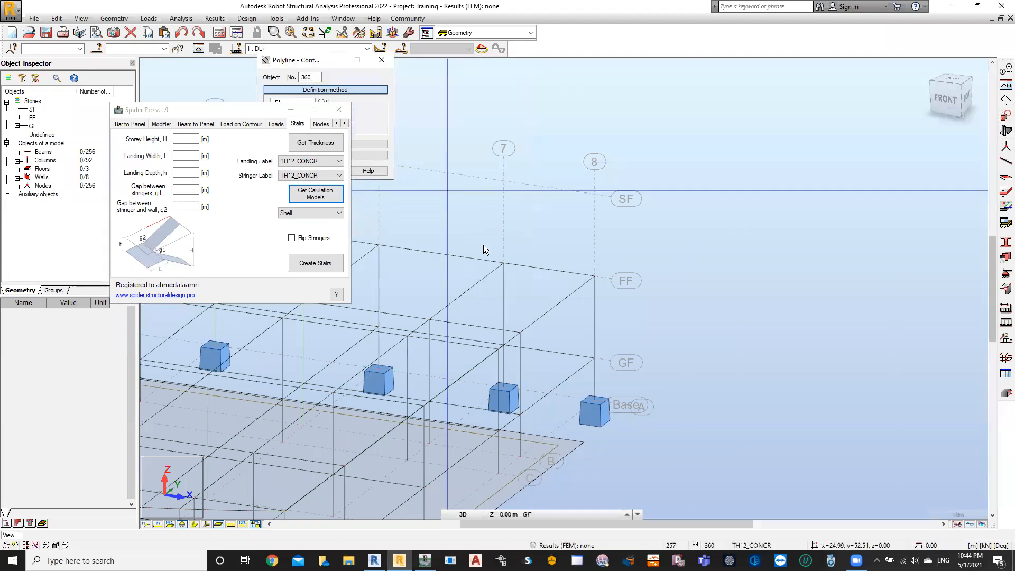
{"action": "left_click", "coordinate": [504, 263]}
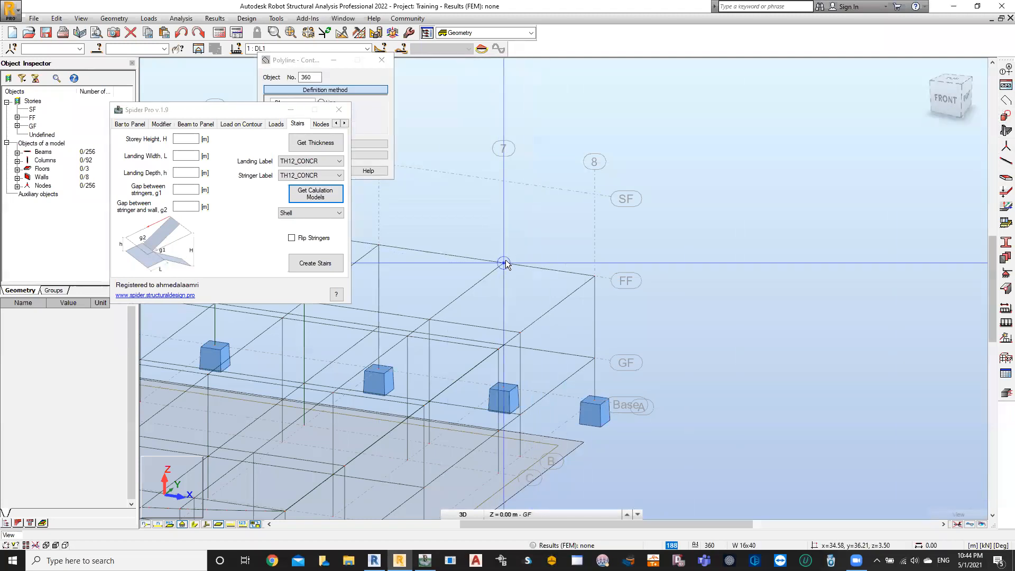
{"action": "left_click", "coordinate": [594, 276]}
{"action": "left_click", "coordinate": [521, 333]}
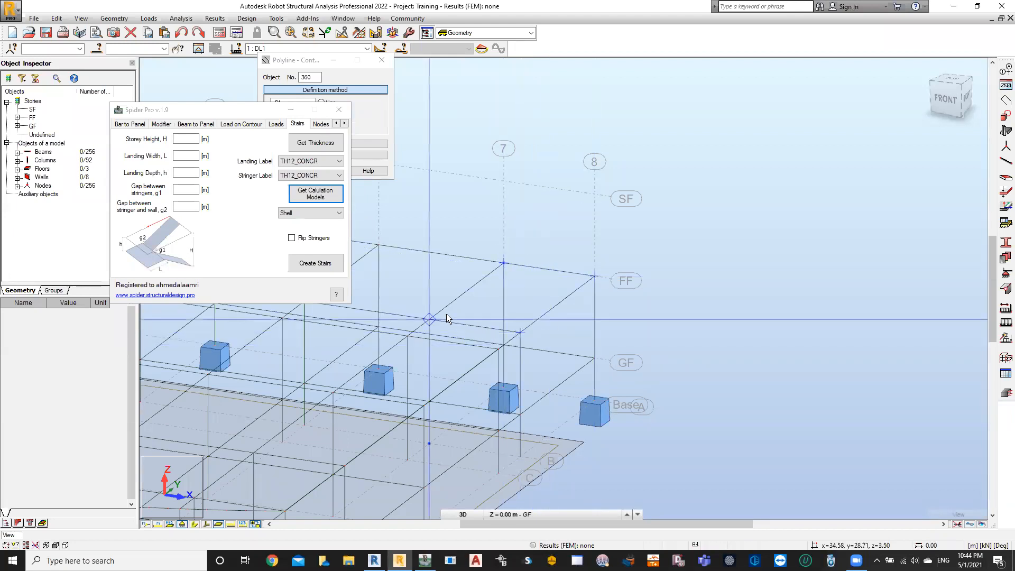
{"action": "left_click", "coordinate": [429, 319]}
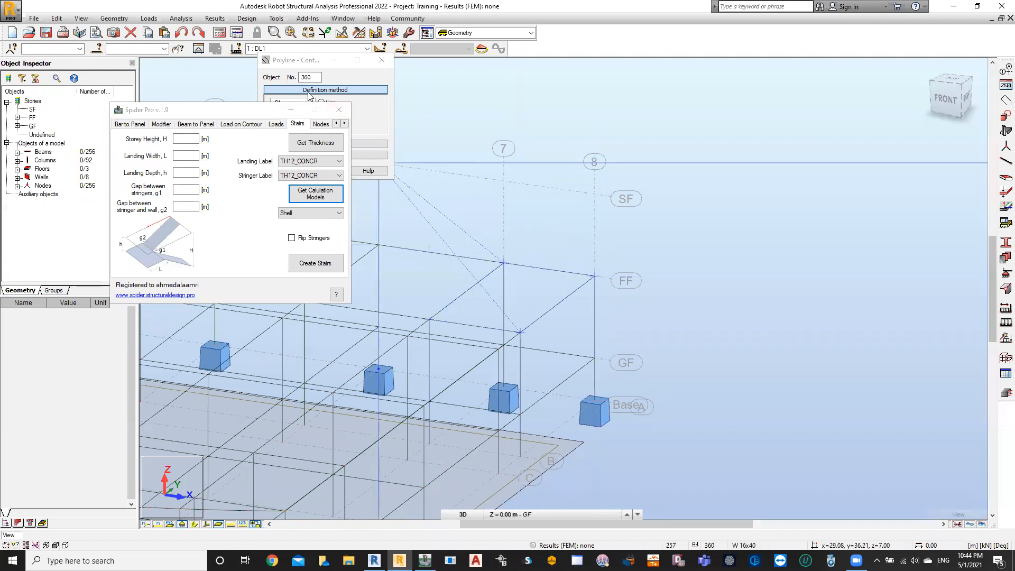
{"action": "left_click", "coordinate": [334, 60]}
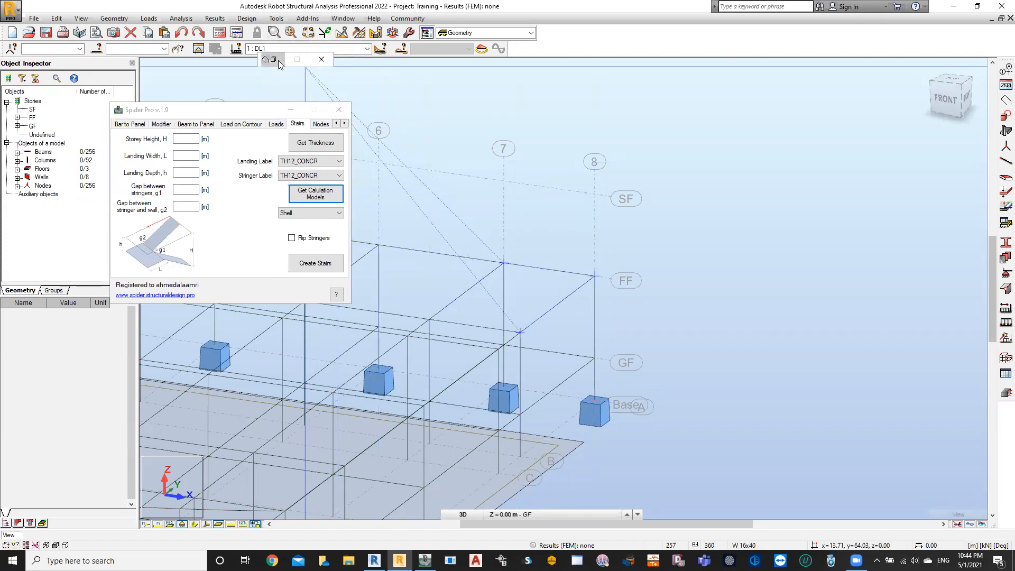
{"action": "left_click", "coordinate": [278, 61]}
{"action": "left_click", "coordinate": [334, 60]}
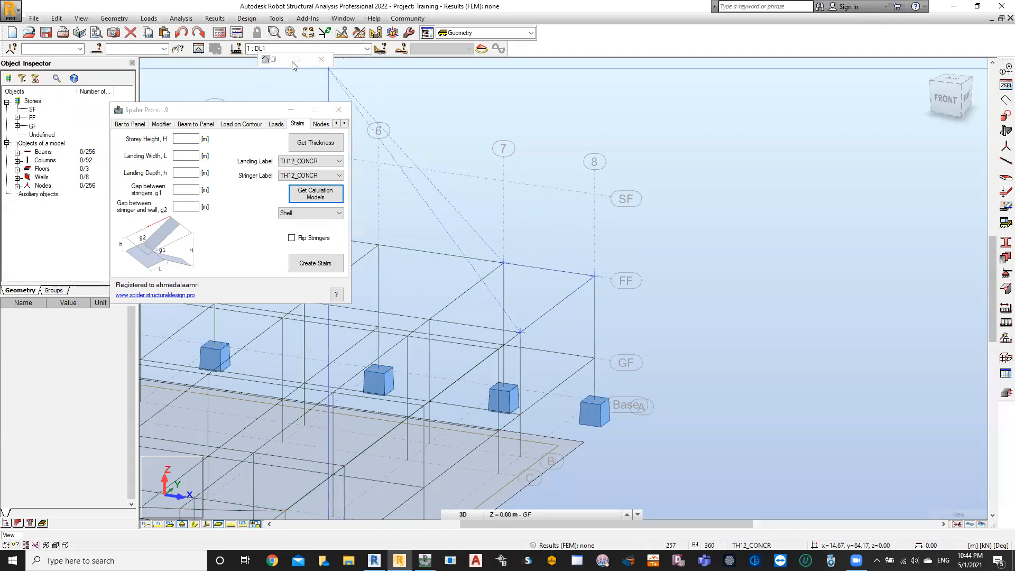
- Close the leftover contour definition and the Spider Pro window
{"action": "left_click", "coordinate": [287, 63]}
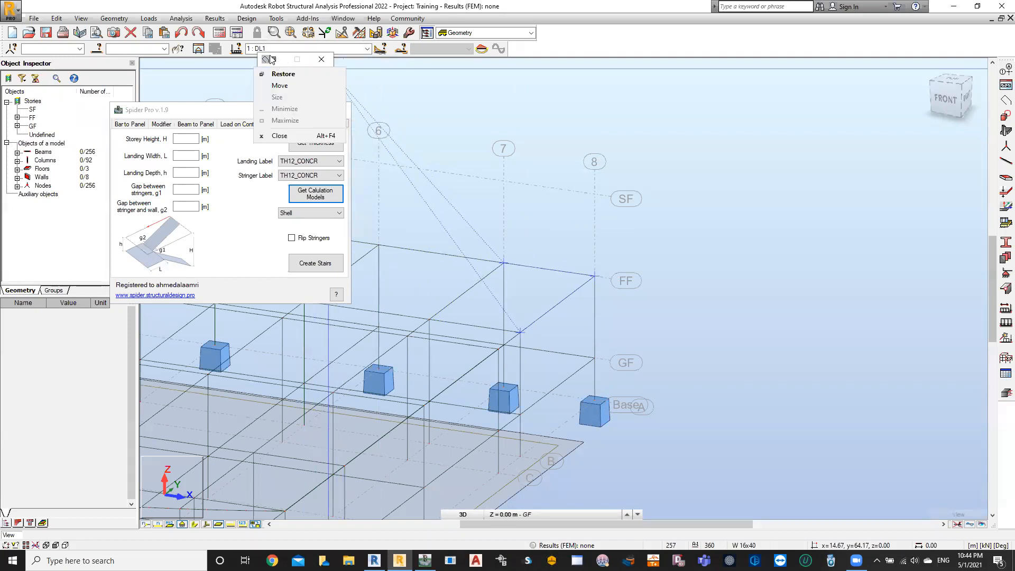
{"action": "left_click", "coordinate": [269, 59]}
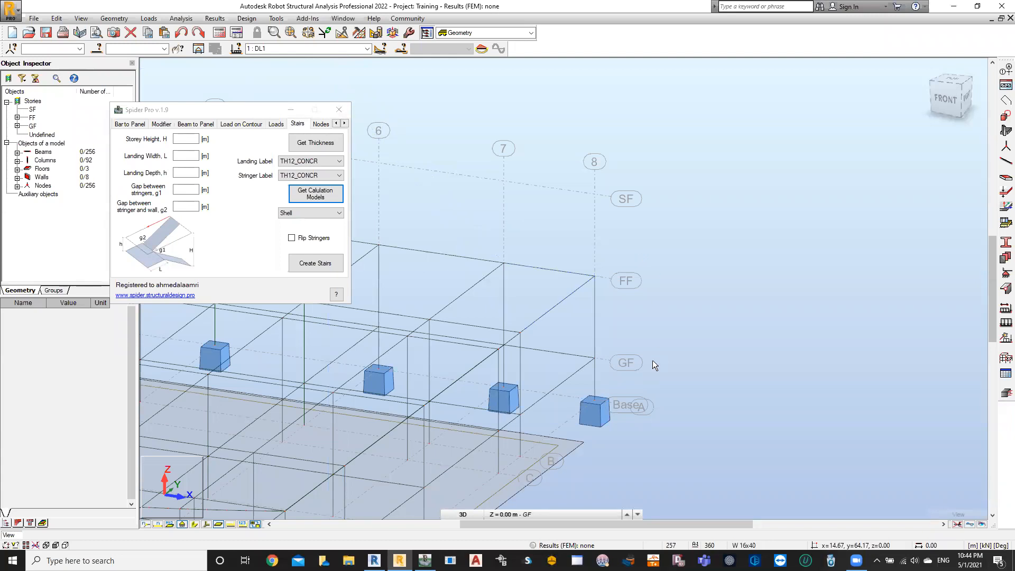
{"action": "left_click", "coordinate": [339, 110]}
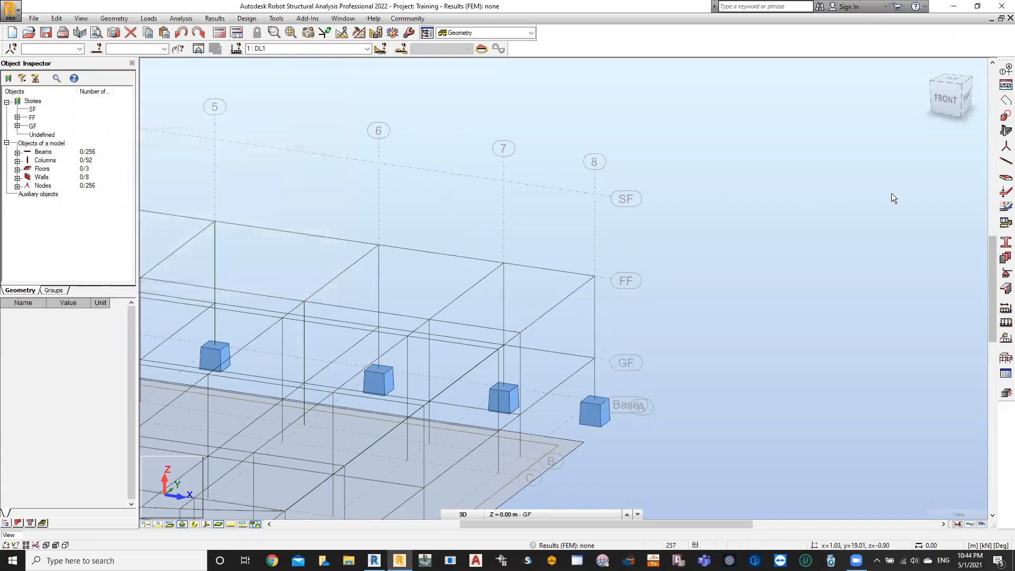
{"action": "left_click", "coordinate": [1002, 102]}
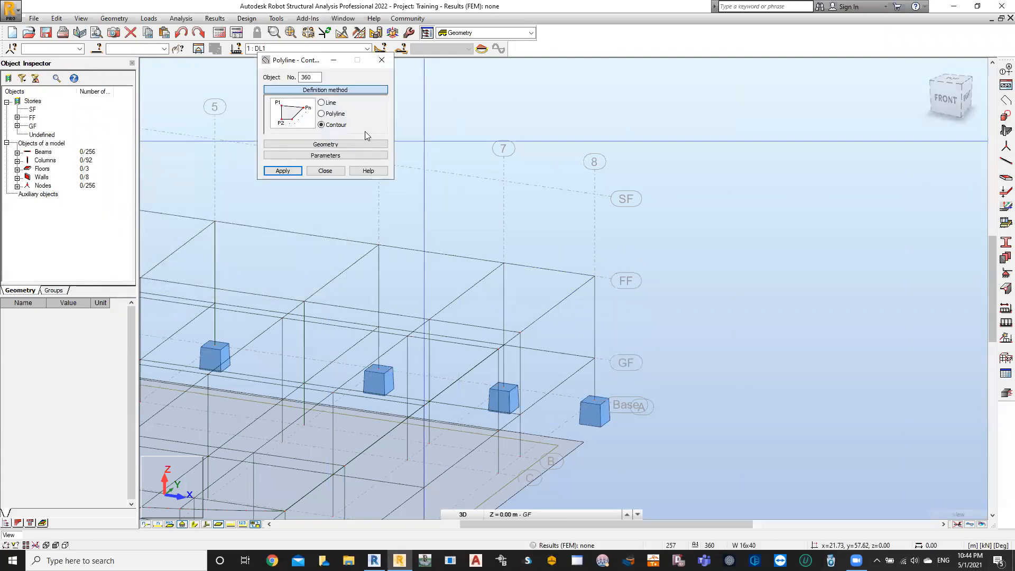
{"action": "left_click", "coordinate": [504, 263]}
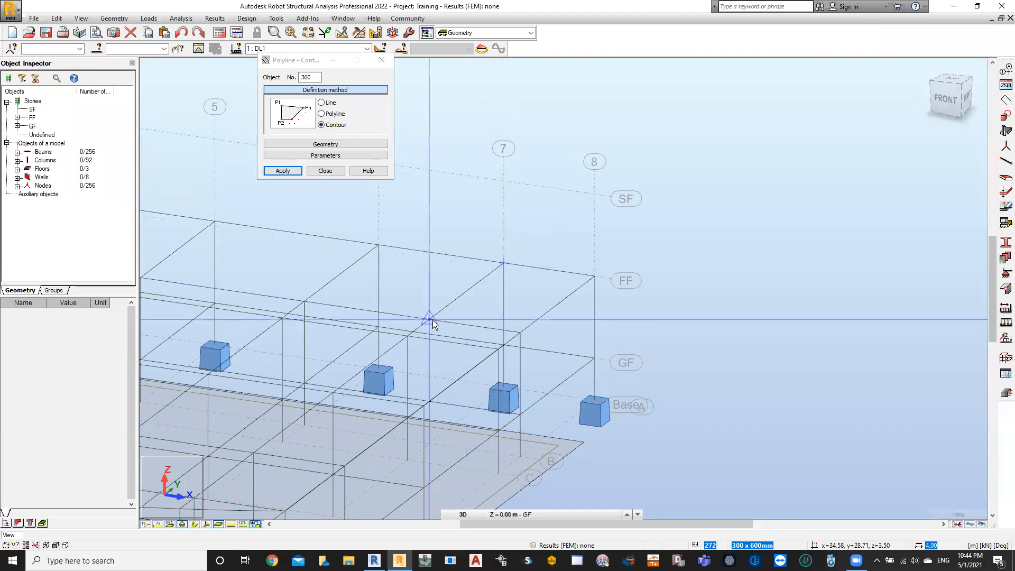
{"action": "left_click", "coordinate": [522, 330]}
{"action": "left_click", "coordinate": [595, 276]}
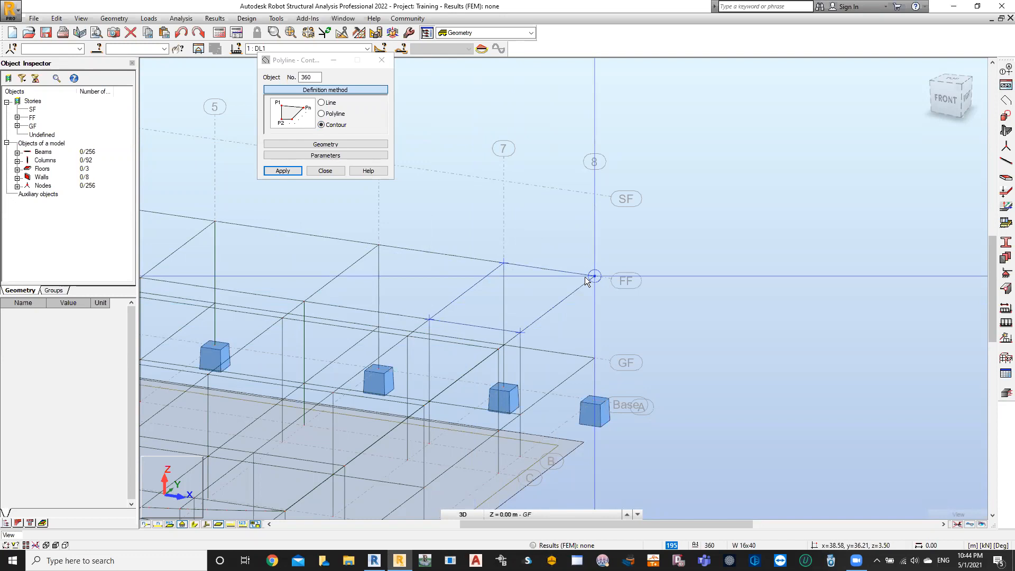
{"action": "left_click", "coordinate": [505, 261]}
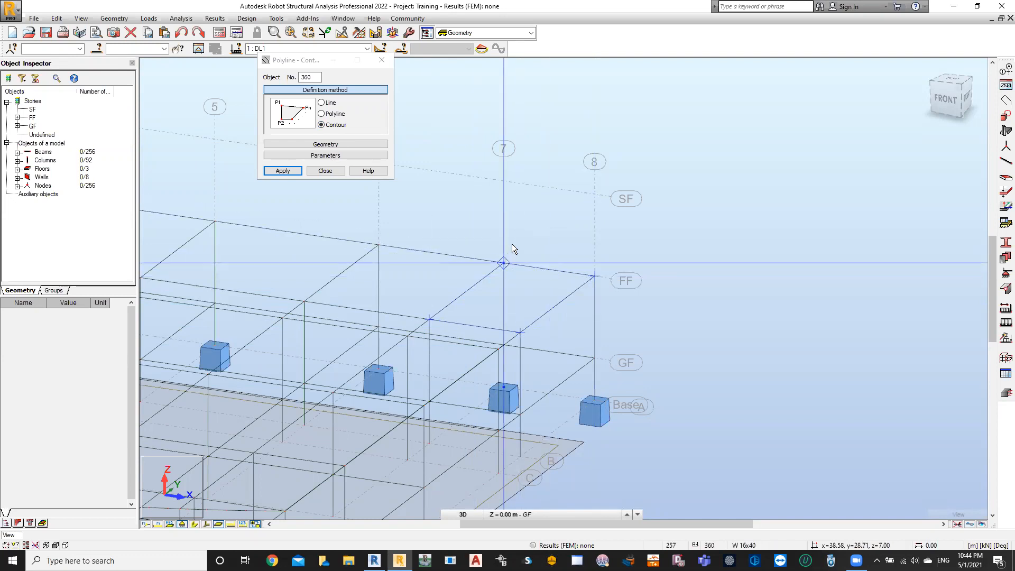
{"action": "left_click", "coordinate": [429, 320]}
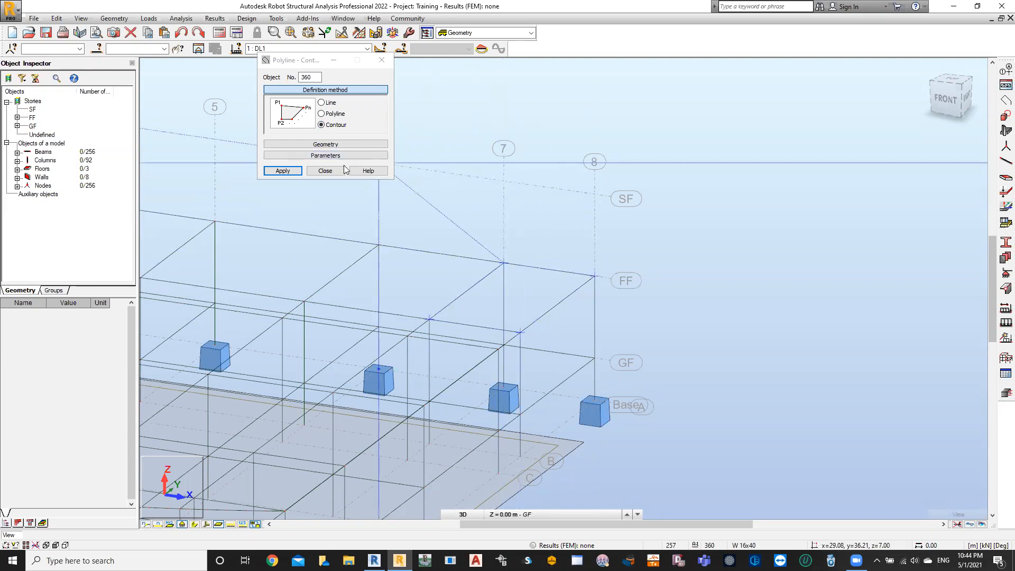
{"action": "left_click", "coordinate": [328, 170]}
- Restart the contour definition and restrict the snap settings to object endpoints
{"action": "left_click", "coordinate": [1004, 117]}
{"action": "scroll", "coordinate": [467, 263], "scroll_direction": "up", "scroll_amount": 1}
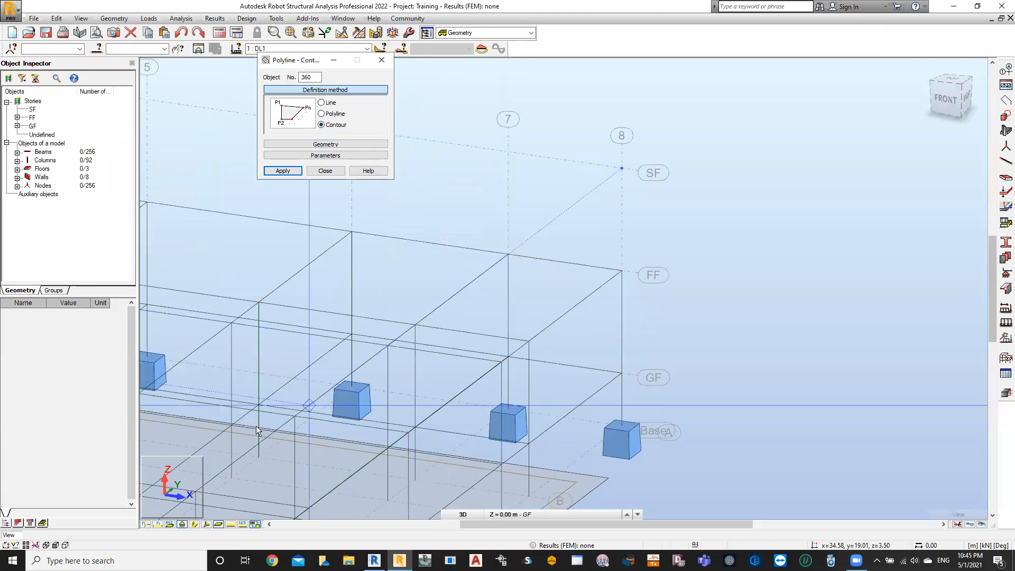
{"action": "left_click", "coordinate": [4, 544]}
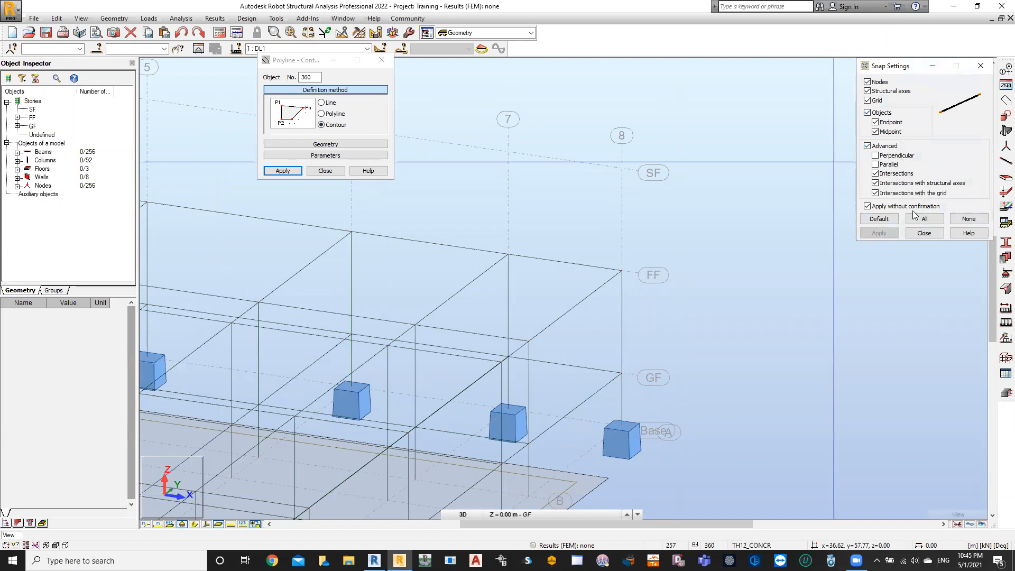
{"action": "left_click", "coordinate": [969, 218]}
{"action": "left_click", "coordinate": [881, 112]}
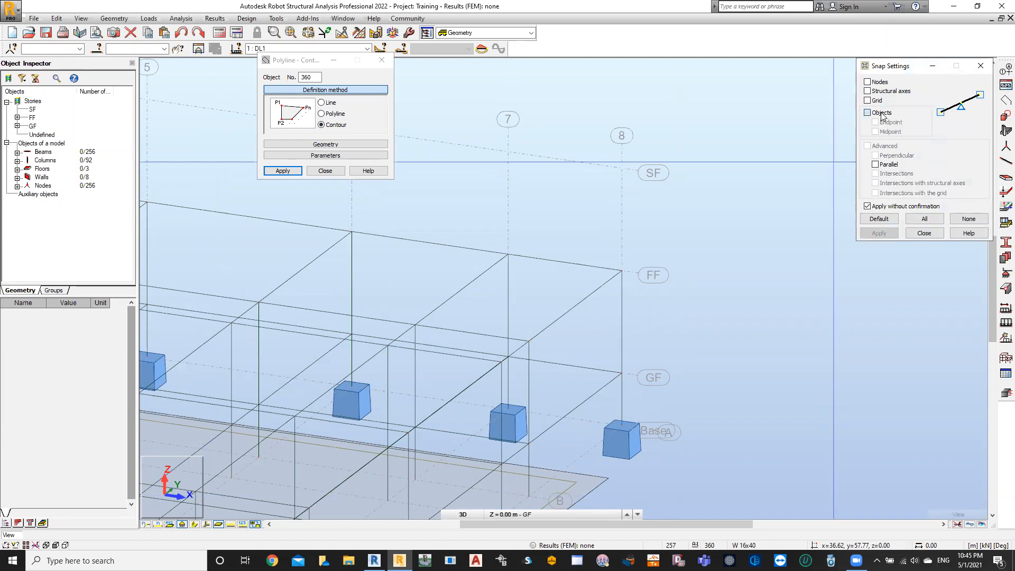
{"action": "left_click", "coordinate": [884, 122]}
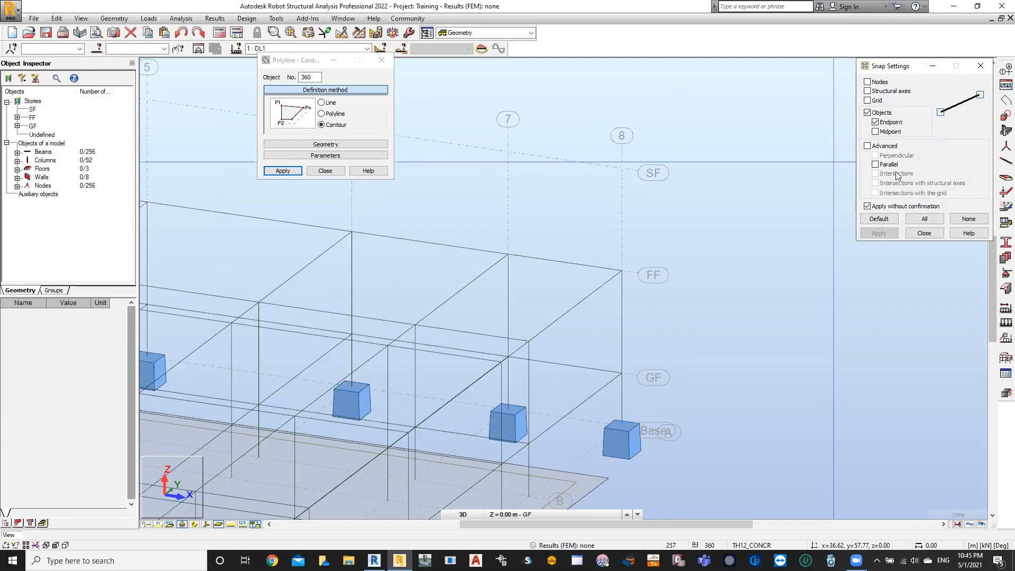
{"action": "left_click", "coordinate": [912, 233]}
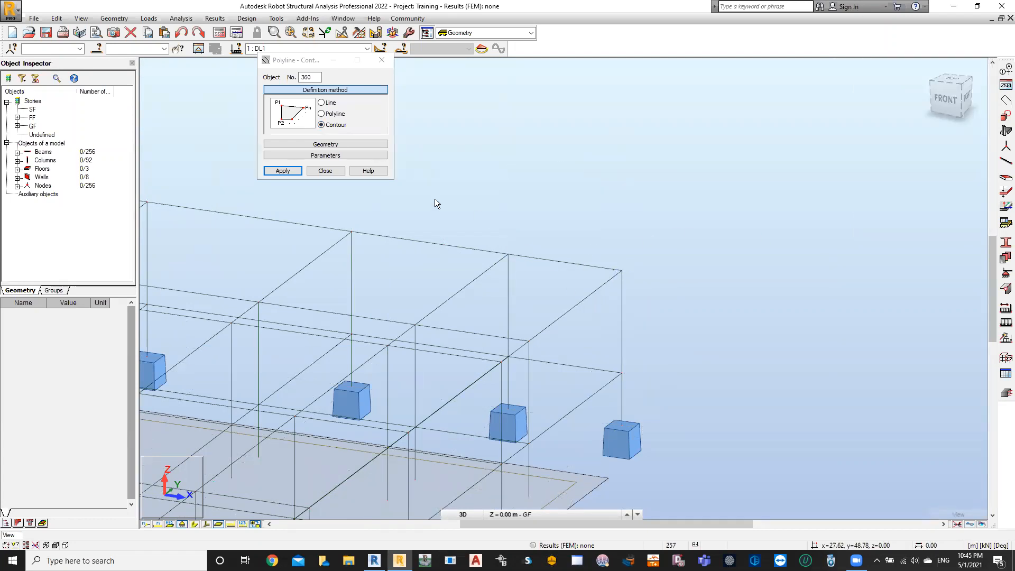
- Draw a closed contour through the four corners of the end bay between axes 7 and 8 at level FF
{"action": "left_click", "coordinate": [508, 254]}
{"action": "left_click", "coordinate": [621, 271]}
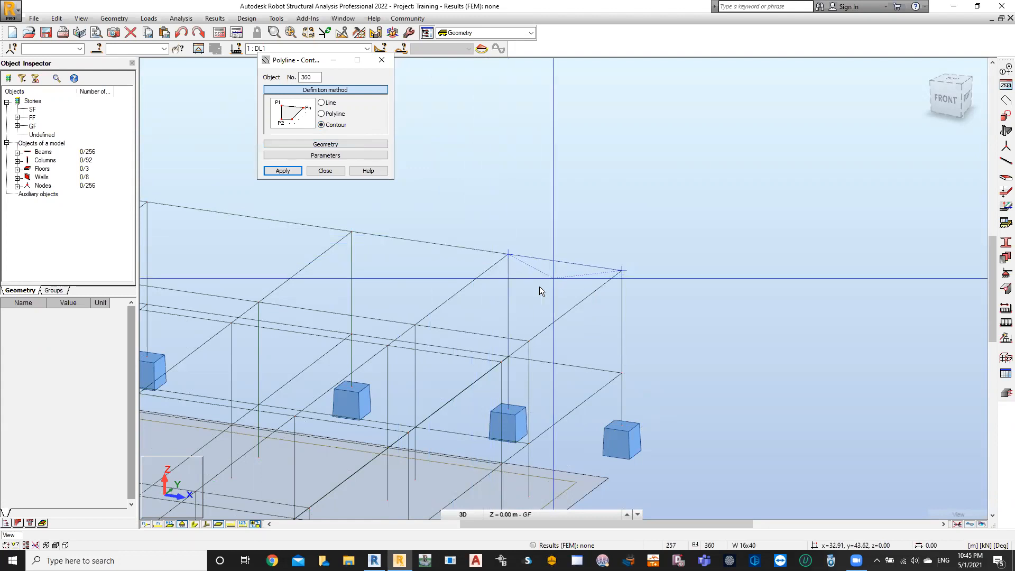
{"action": "left_click", "coordinate": [529, 342]}
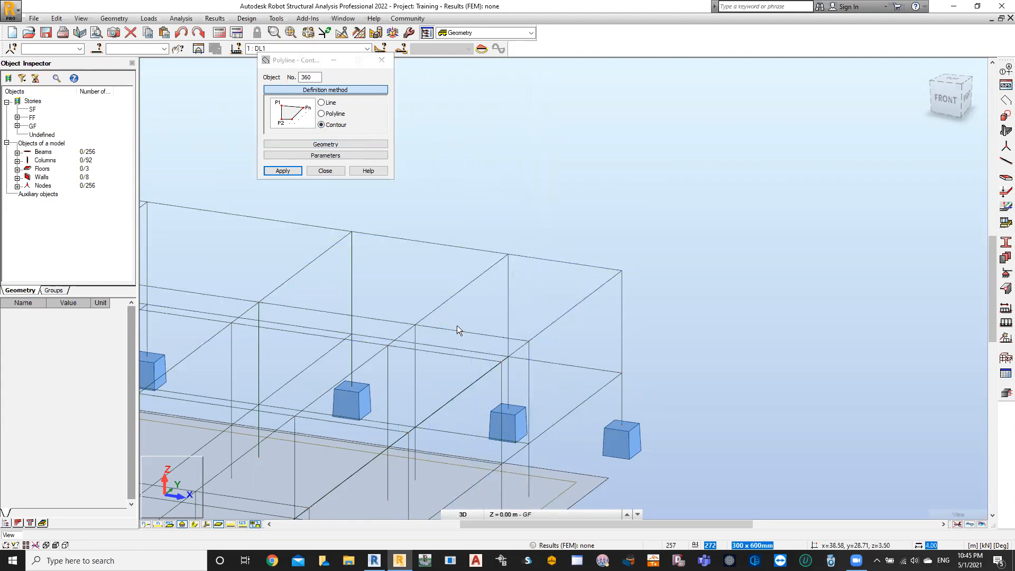
{"action": "left_click", "coordinate": [416, 324]}
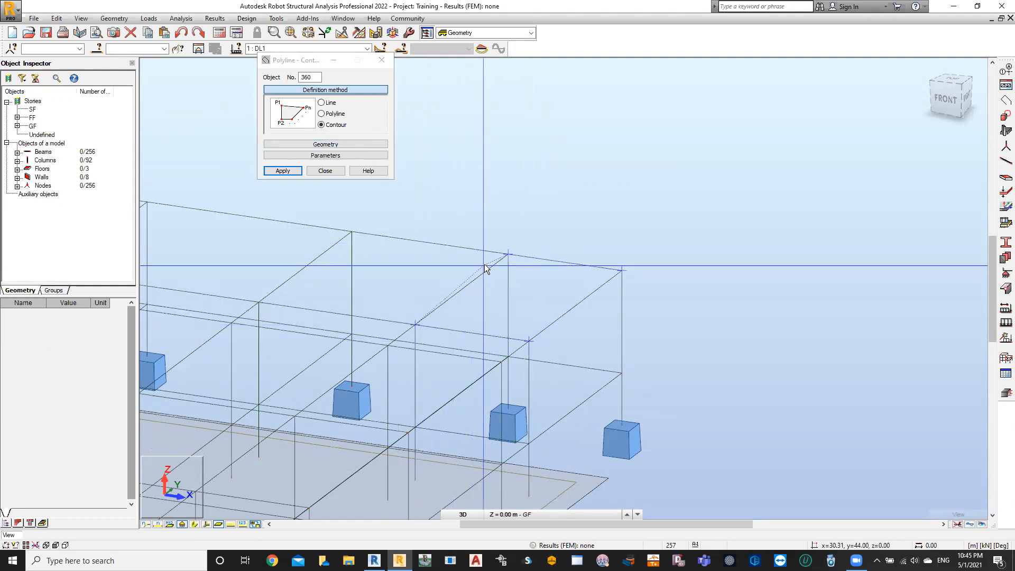
{"action": "left_click", "coordinate": [514, 265]}
{"action": "left_click", "coordinate": [325, 171]}
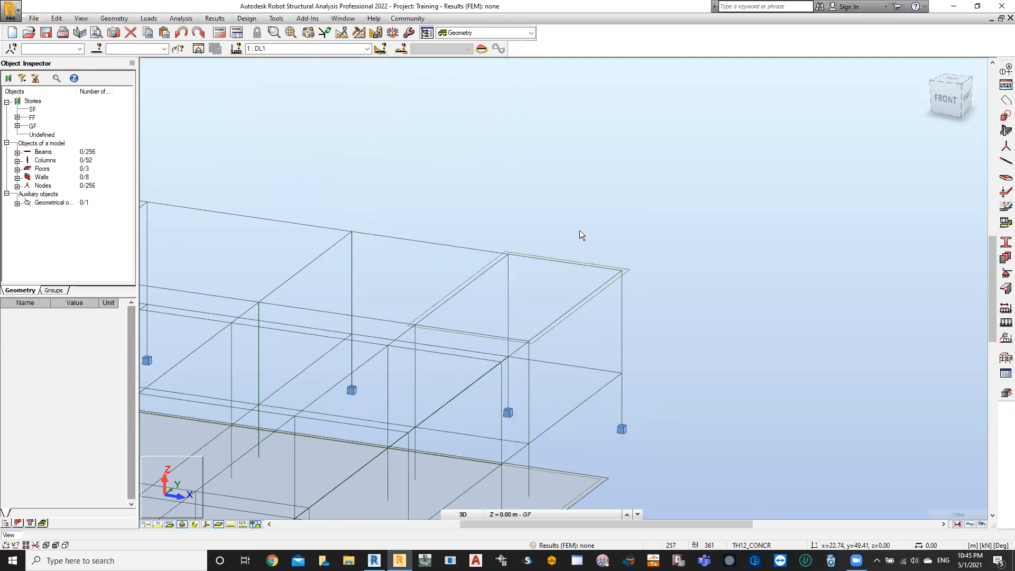
- Select the end-bay contour and bring up the stair generator in Spider Pro
{"action": "left_click", "coordinate": [627, 274]}
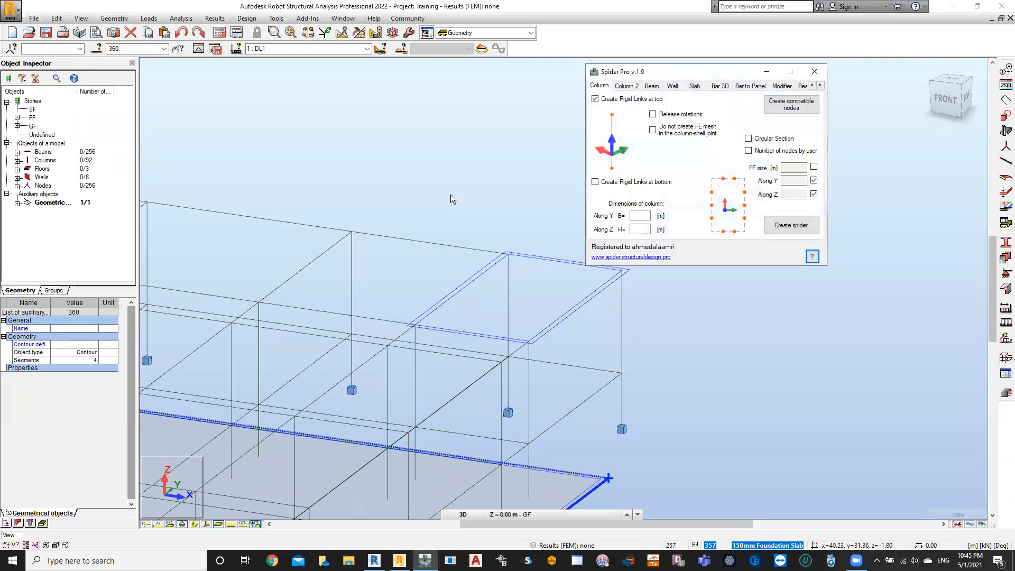
{"action": "left_click", "coordinate": [820, 85]}
{"action": "left_click", "coordinate": [820, 86]}
{"action": "left_click", "coordinate": [820, 86]}
{"action": "left_click", "coordinate": [820, 86]}
{"action": "left_click", "coordinate": [820, 85]}
{"action": "left_click", "coordinate": [820, 85]}
{"action": "left_click", "coordinate": [773, 86]}
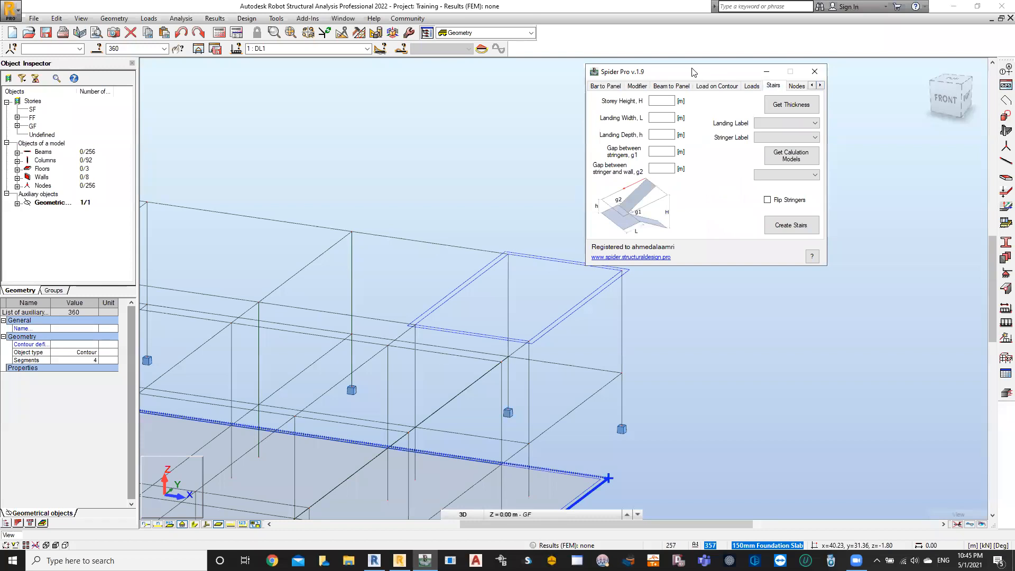
- Load the thickness labels and calculation models for the stair landing and stringers
{"action": "left_click_drag", "start_coordinate": [693, 71], "coordinate": [184, 35]}
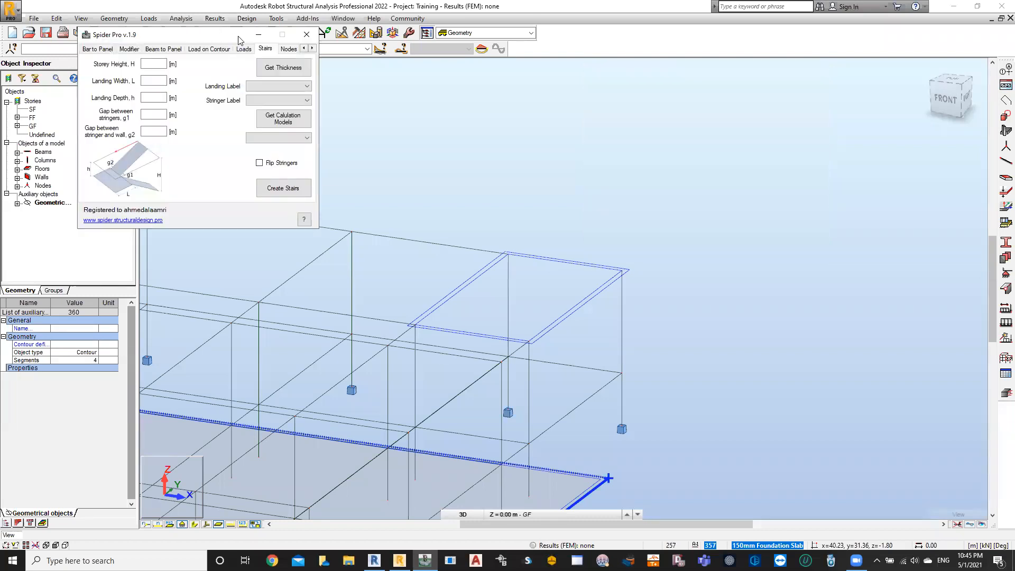
{"action": "left_click", "coordinate": [278, 69]}
{"action": "left_click", "coordinate": [283, 119]}
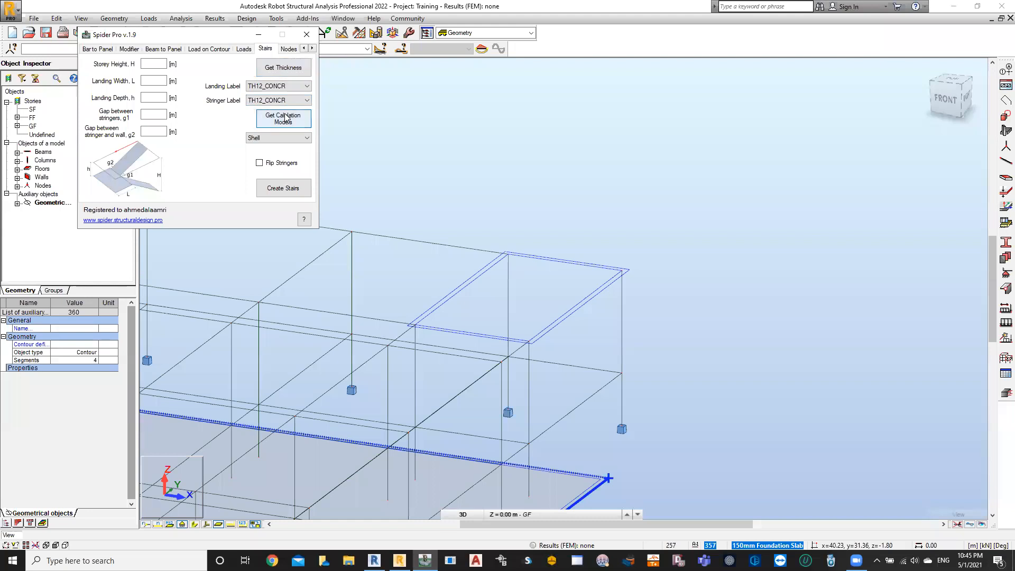
- Dimension the storey height between levels GF and FF at the corner column on axis 8
{"action": "left_click", "coordinate": [156, 65]}
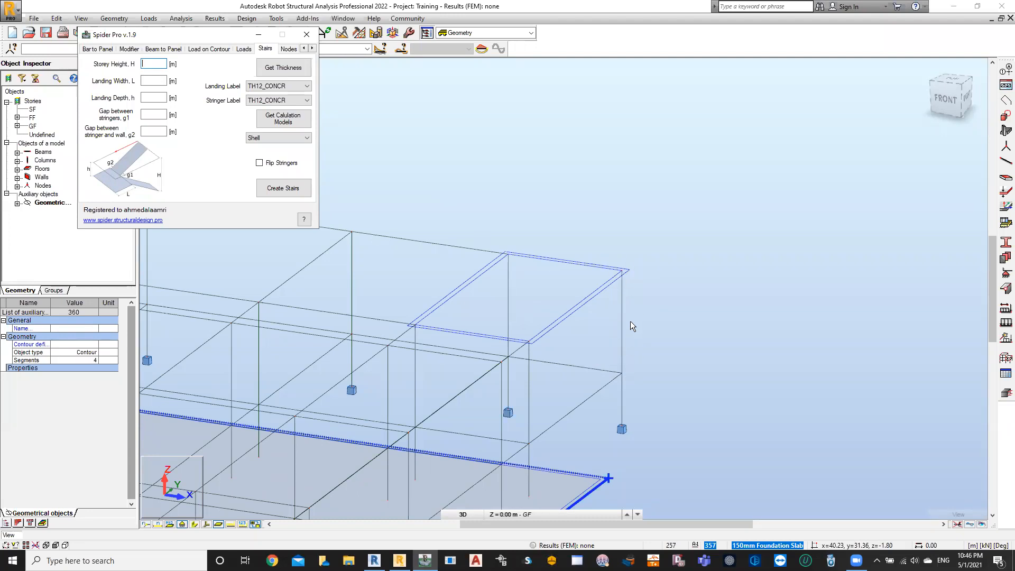
{"action": "left_click", "coordinate": [276, 19]}
{"action": "left_click", "coordinate": [301, 30]}
{"action": "left_click", "coordinate": [621, 373]}
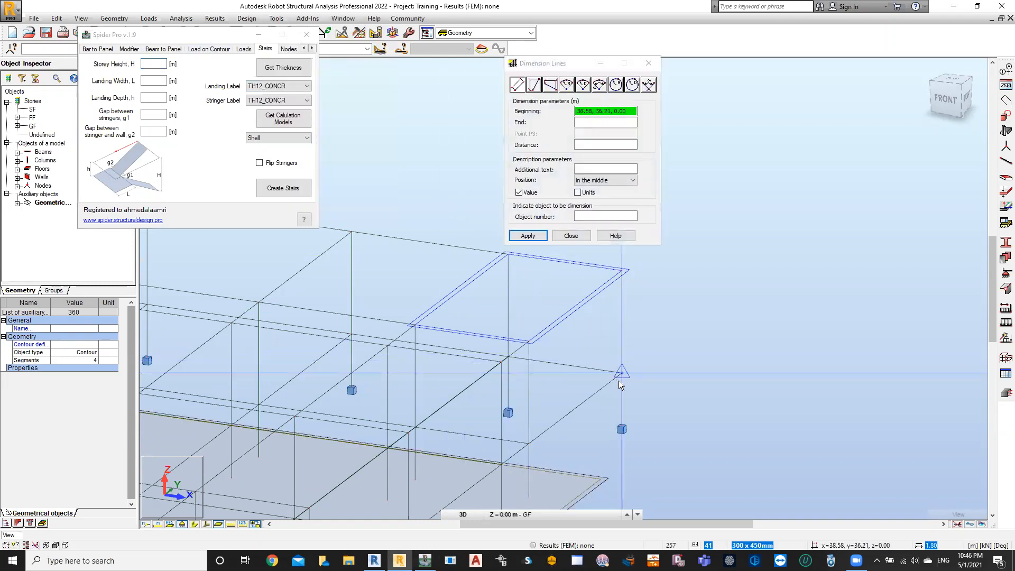
{"action": "left_click", "coordinate": [623, 271]}
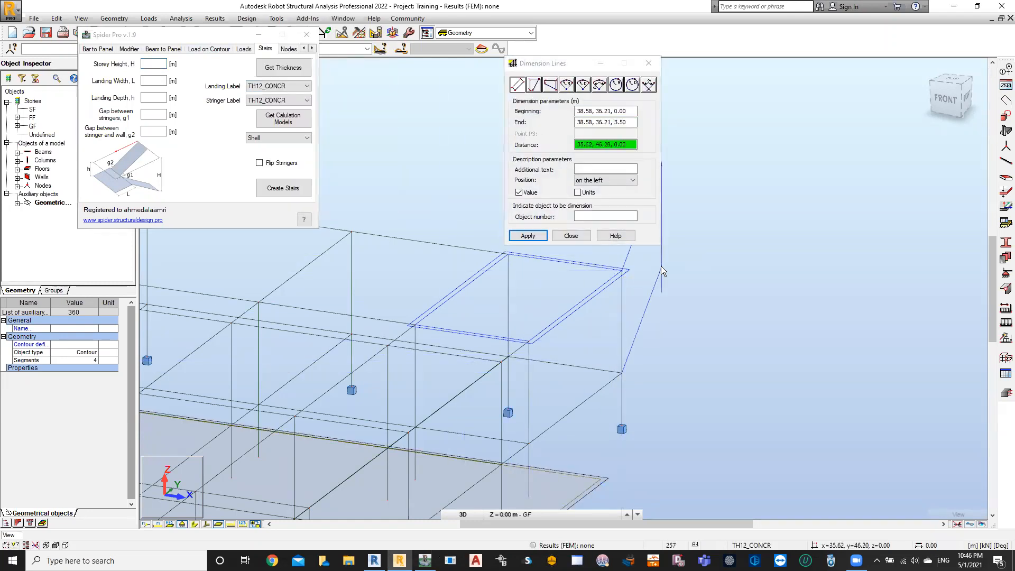
{"action": "left_click", "coordinate": [684, 337]}
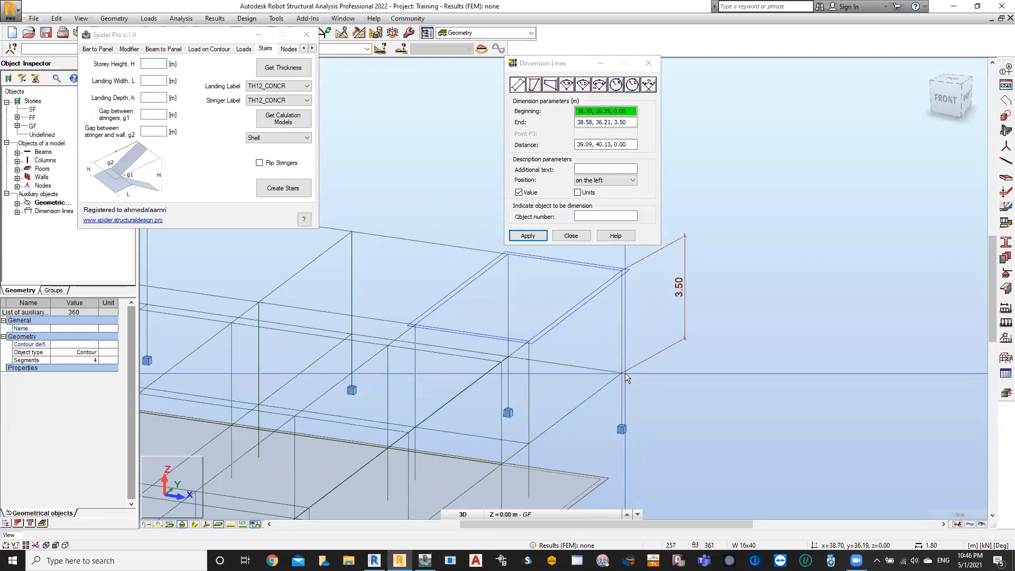
{"action": "left_click", "coordinate": [658, 67]}
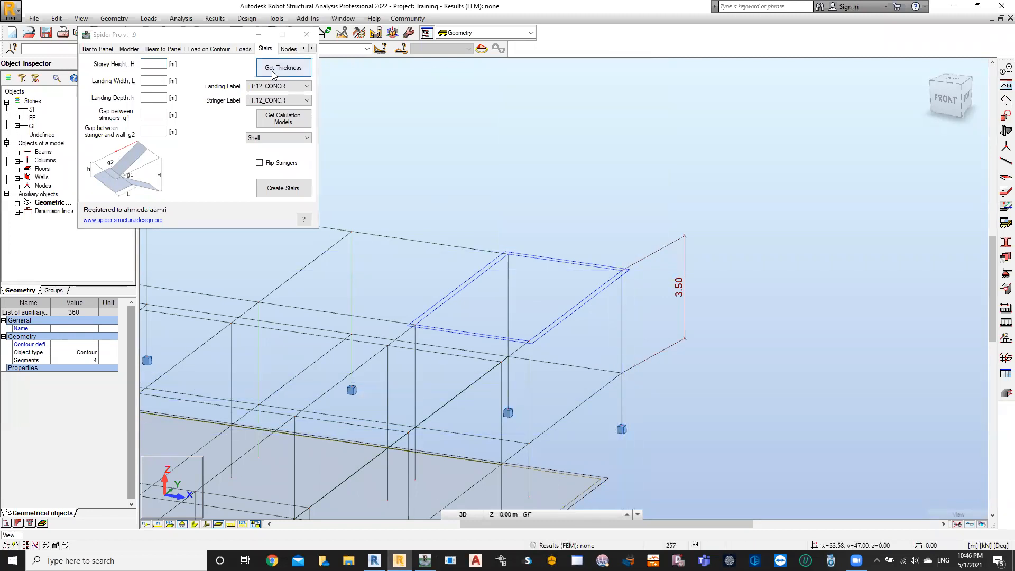
- Create stairs with storey height 3.5 m, landing width 2 m, landing depth 1.75 m, stringer gap 0.1 m and wall gap 0 m
{"action": "left_click", "coordinate": [147, 63]}
{"action": "type", "text": "3.5"}
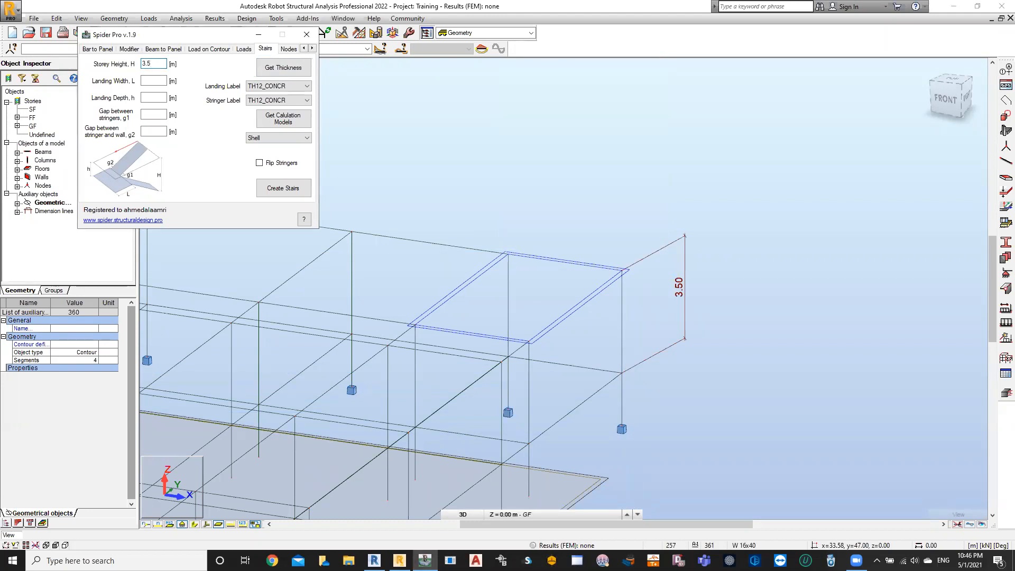
{"action": "left_click", "coordinate": [147, 81]}
{"action": "type", "text": "2"}
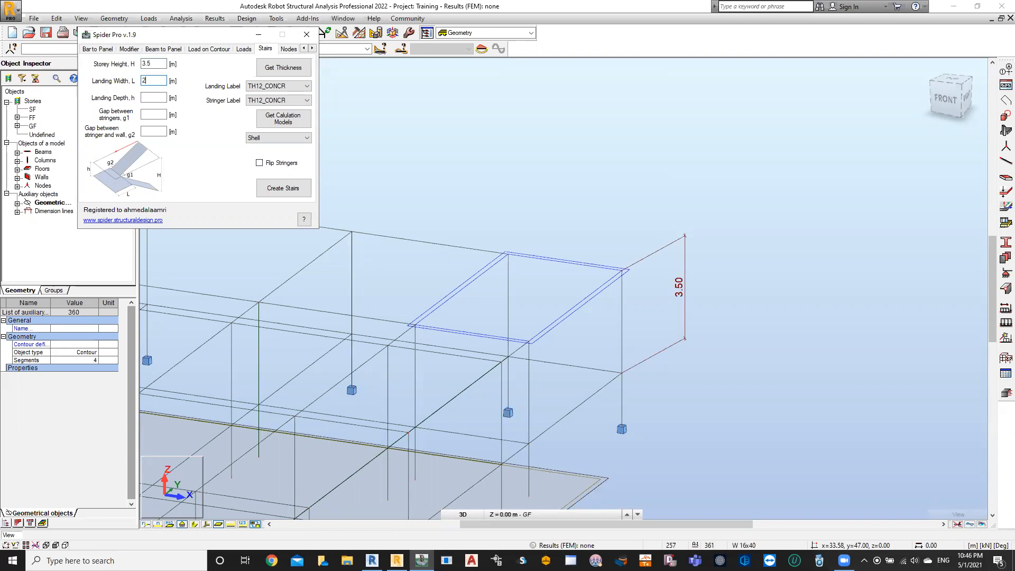
{"action": "left_click", "coordinate": [156, 98]}
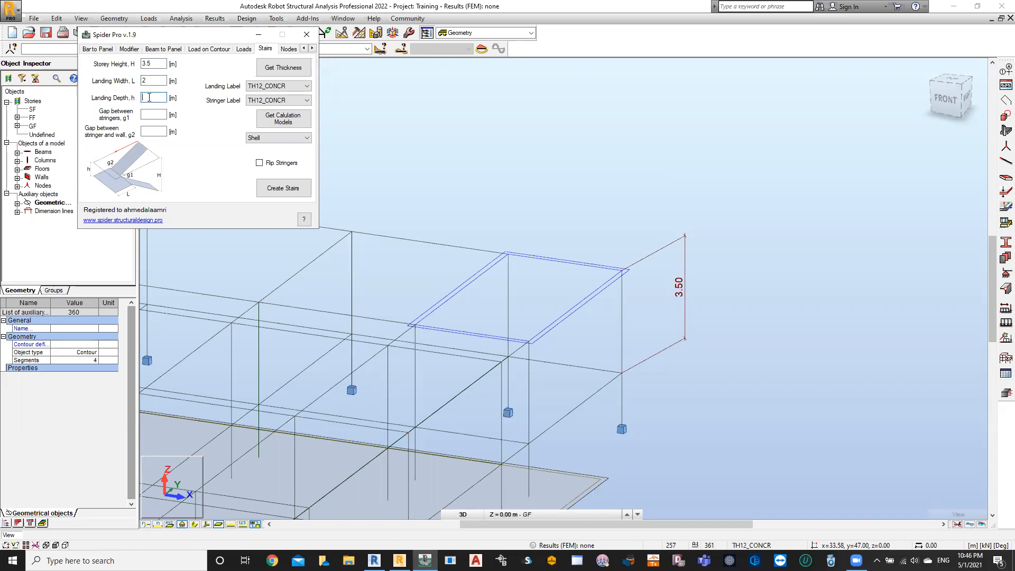
{"action": "type", "text": "1.75"}
{"action": "left_click", "coordinate": [157, 114]}
{"action": "type", "text": ".1"}
{"action": "left_click", "coordinate": [149, 130]}
{"action": "type", "text": "0"}
{"action": "left_click", "coordinate": [285, 189]}
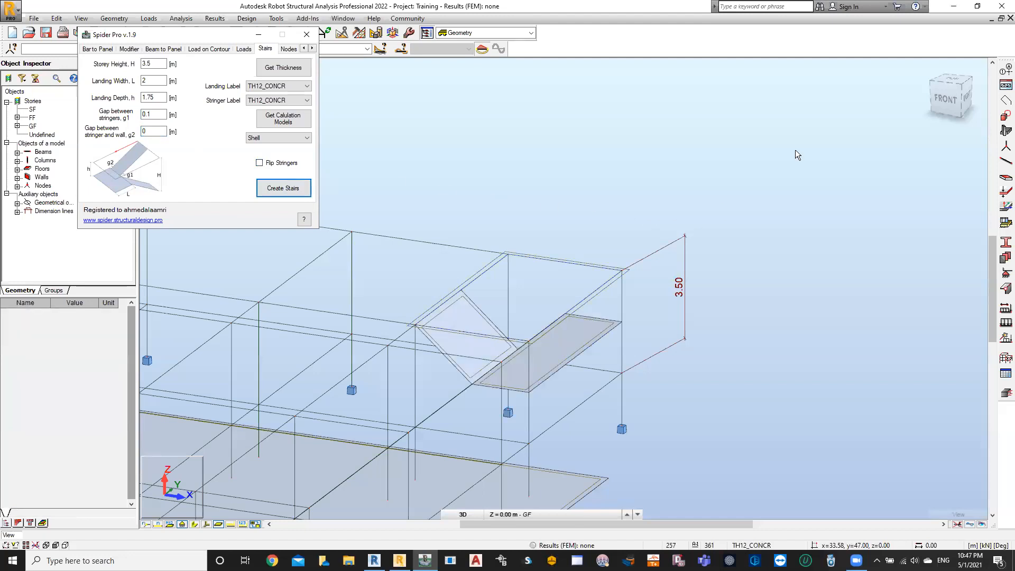
- Examine the generated landing and stringers from the building's right side, closing Spider Pro
{"action": "left_click", "coordinate": [940, 92]}
{"action": "left_click_drag", "start_coordinate": [940, 92], "coordinate": [899, 101]}
{"action": "middle_click_drag", "start_coordinate": [613, 355], "coordinate": [677, 217], "text": "shift"}
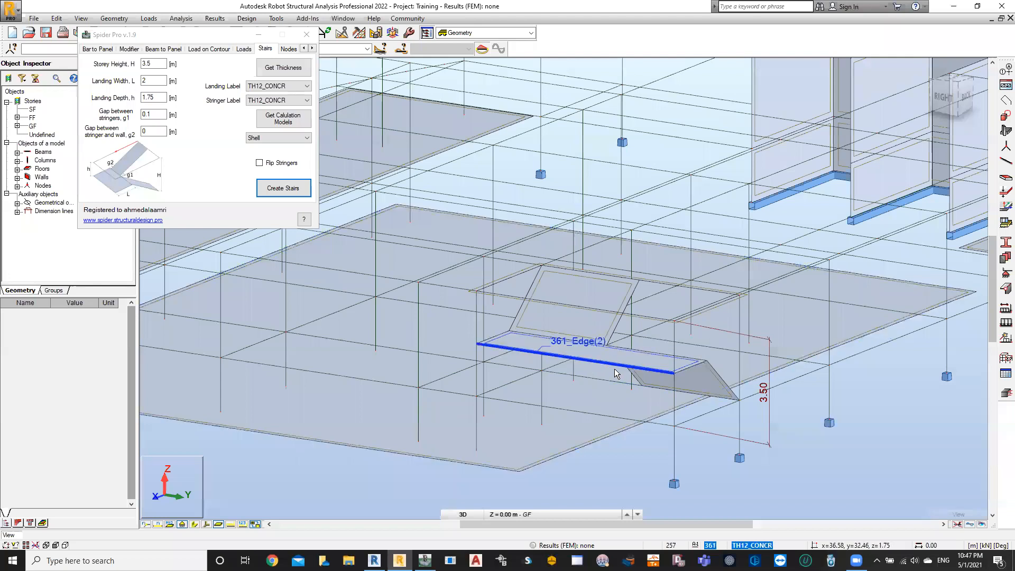
{"action": "left_click", "coordinate": [306, 35]}
{"action": "scroll", "coordinate": [464, 191], "scroll_direction": "down", "scroll_amount": 5}
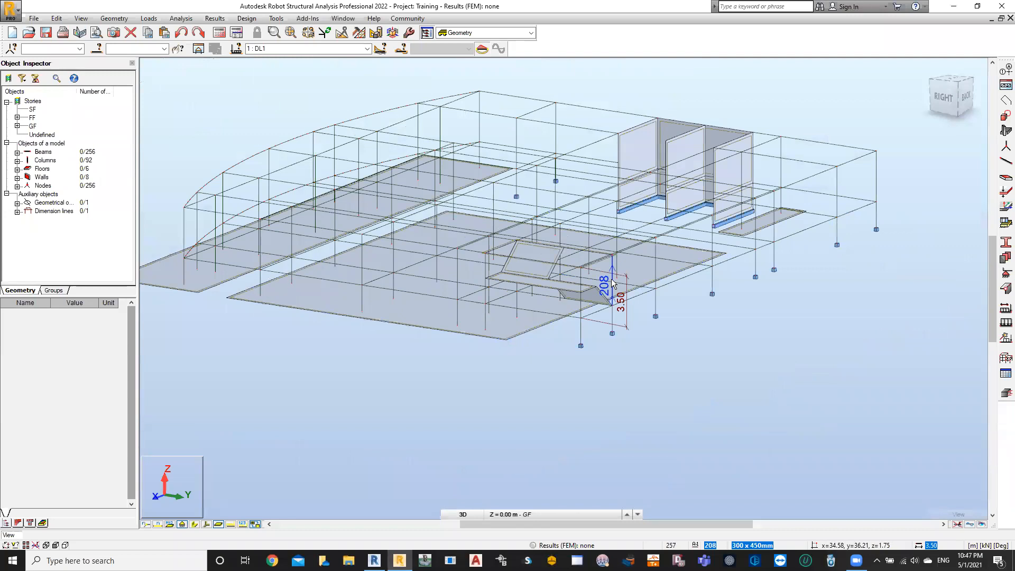
{"action": "mouse_move", "coordinate": [945, 90]}
{"action": "left_mouse_down"}
{"action": "mouse_move", "coordinate": [952, 103]}
{"action": "mouse_move", "coordinate": [939, 103]}
{"action": "left_mouse_up"}
- Undo the stair creation, clear the selection and switch to the structural model in Revit
{"action": "key", "text": "ctrl+z"}
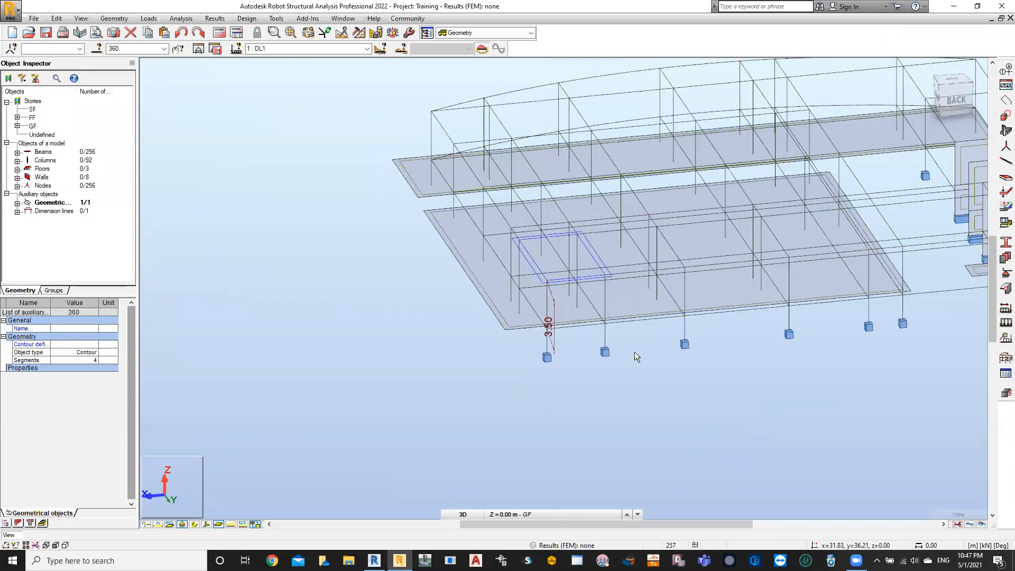
{"action": "left_click", "coordinate": [422, 335]}
{"action": "scroll", "coordinate": [435, 306], "scroll_direction": "down", "scroll_amount": 3}
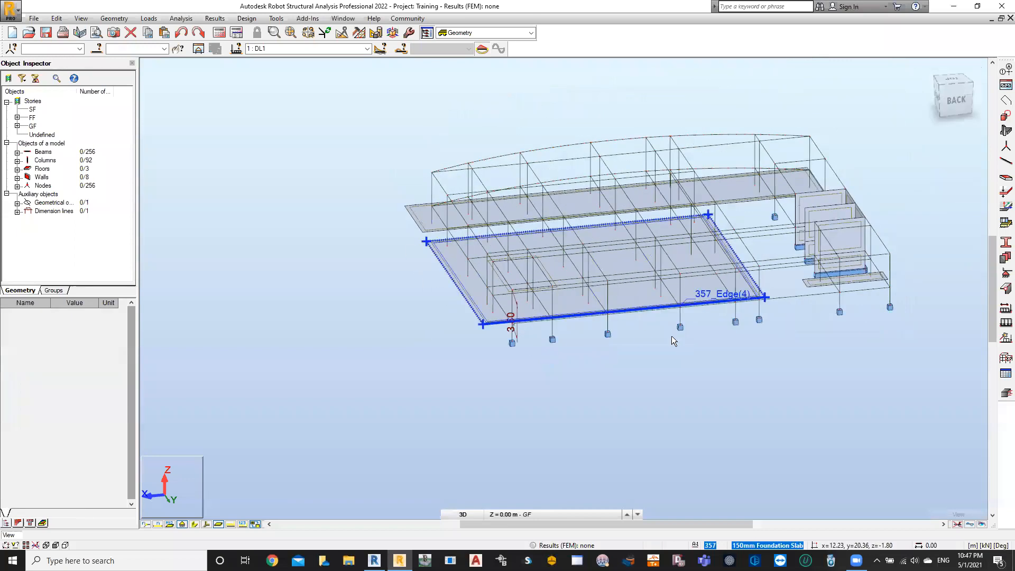
{"action": "left_click", "coordinate": [949, 7]}
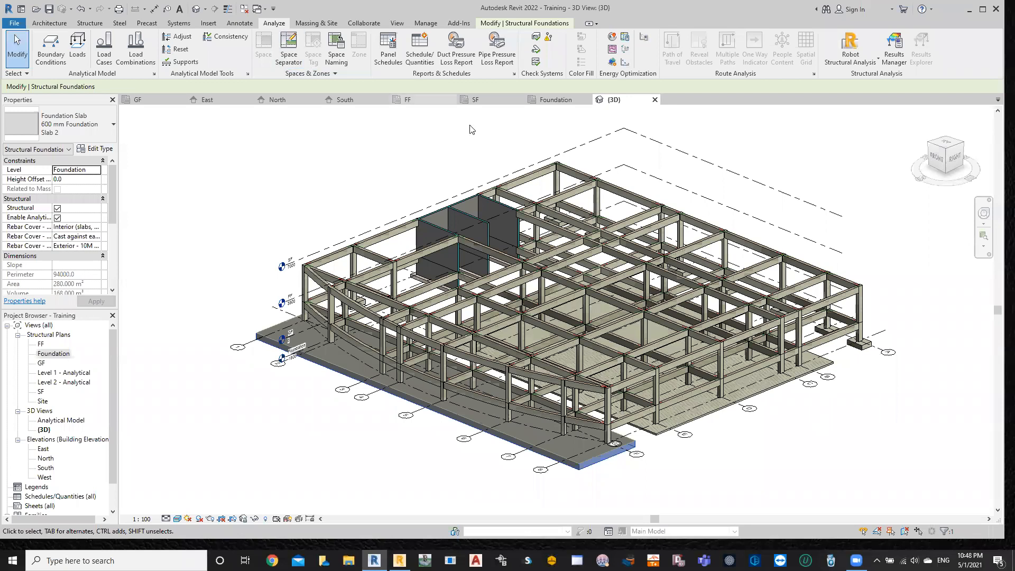
- Open the FF structural plan and save the project while starting a structural floor
{"action": "scroll", "coordinate": [521, 111], "scroll_direction": "up", "scroll_amount": 3}
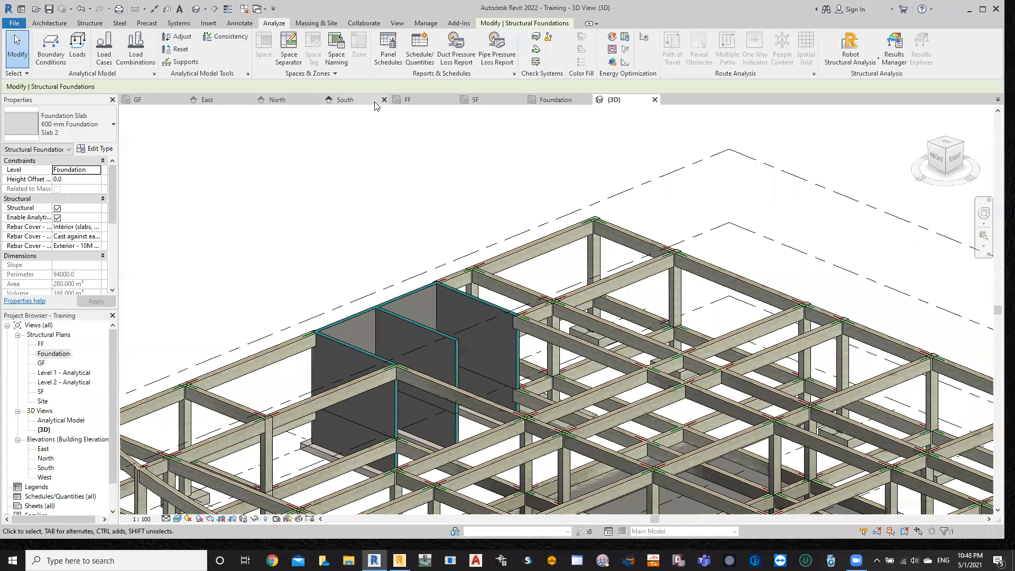
{"action": "left_click", "coordinate": [421, 97]}
{"action": "scroll", "coordinate": [451, 183], "scroll_direction": "up", "scroll_amount": 3}
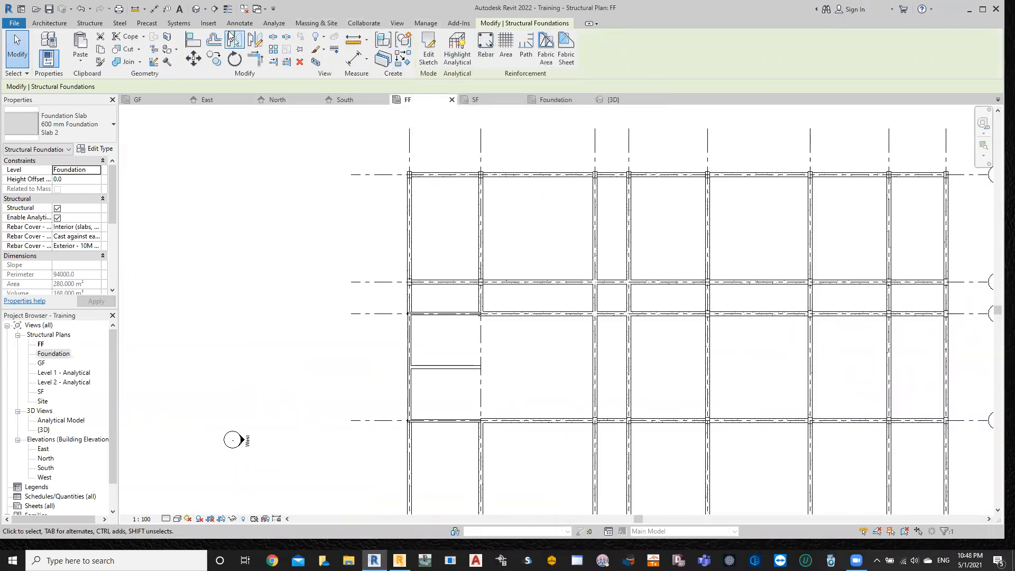
{"action": "left_click", "coordinate": [90, 23]}
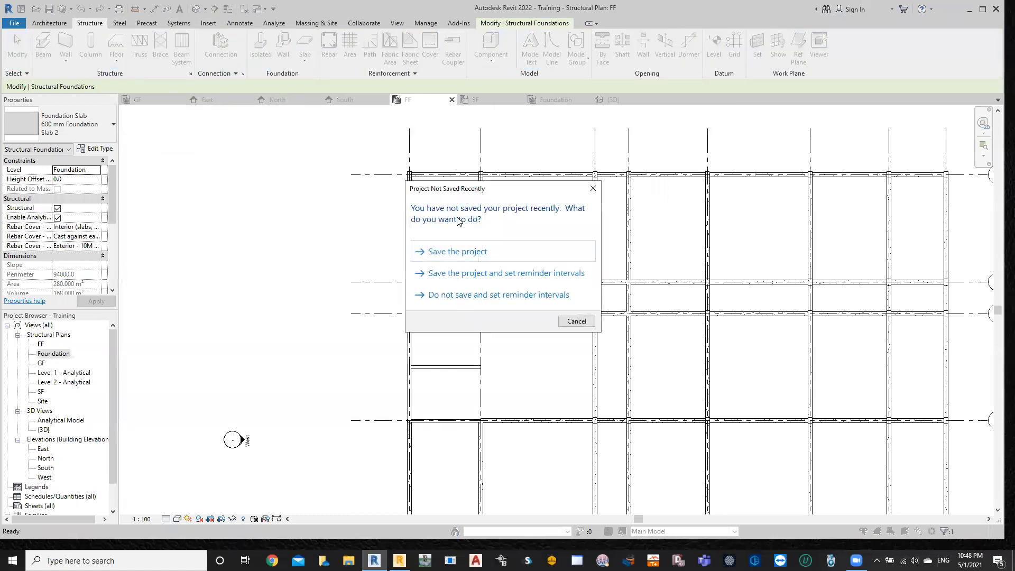
{"action": "left_click", "coordinate": [478, 256]}
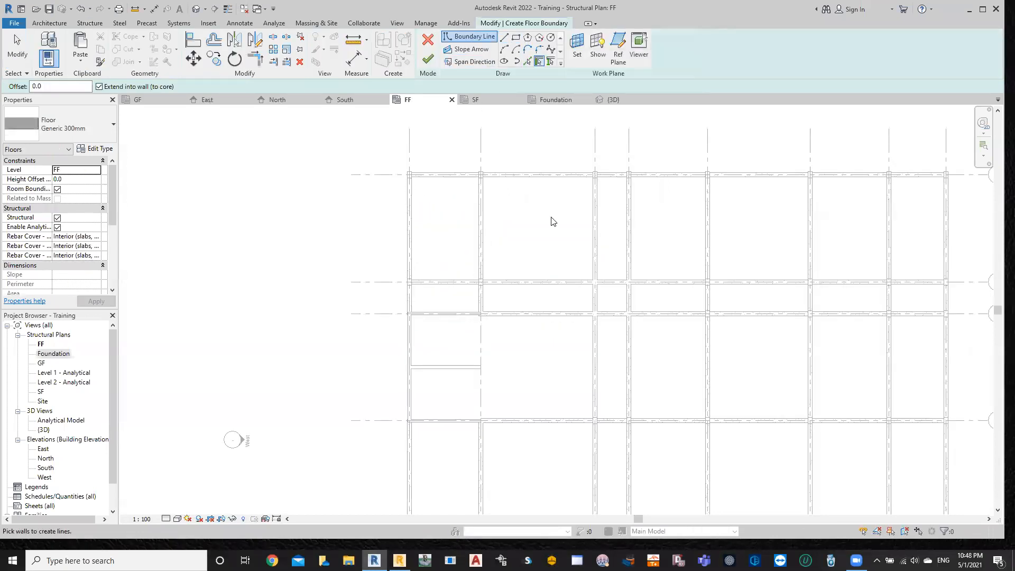
- Create a Generic 300mm structural floor on level FF with a rectangular boundary over the corner bay between grids A–B and 1–2
{"action": "scroll", "coordinate": [483, 188], "scroll_direction": "up", "scroll_amount": 2}
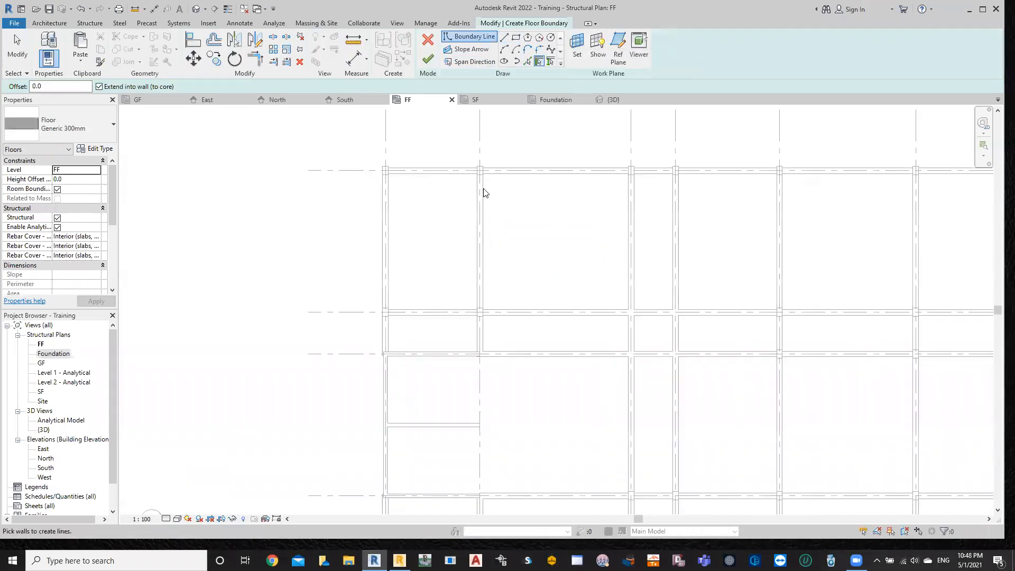
{"action": "left_click", "coordinate": [516, 38]}
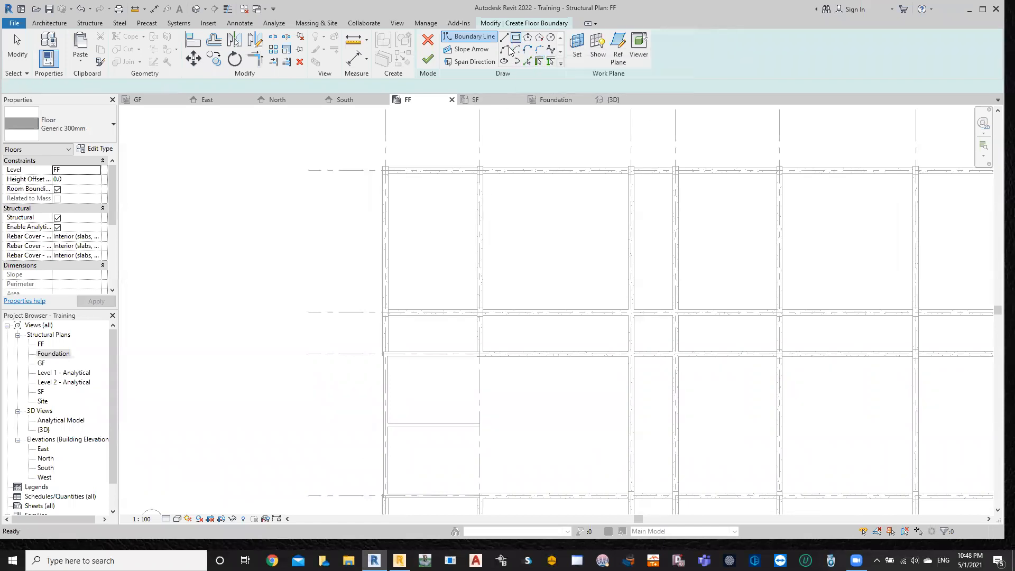
{"action": "scroll", "coordinate": [386, 168], "scroll_direction": "up", "scroll_amount": 3}
{"action": "left_click", "coordinate": [388, 170]}
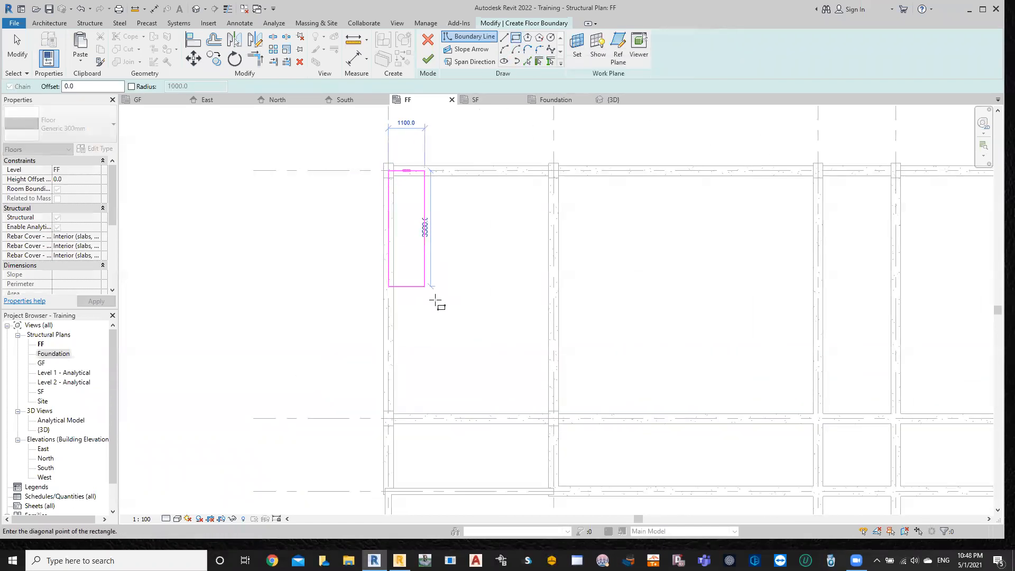
{"action": "left_click", "coordinate": [553, 419]}
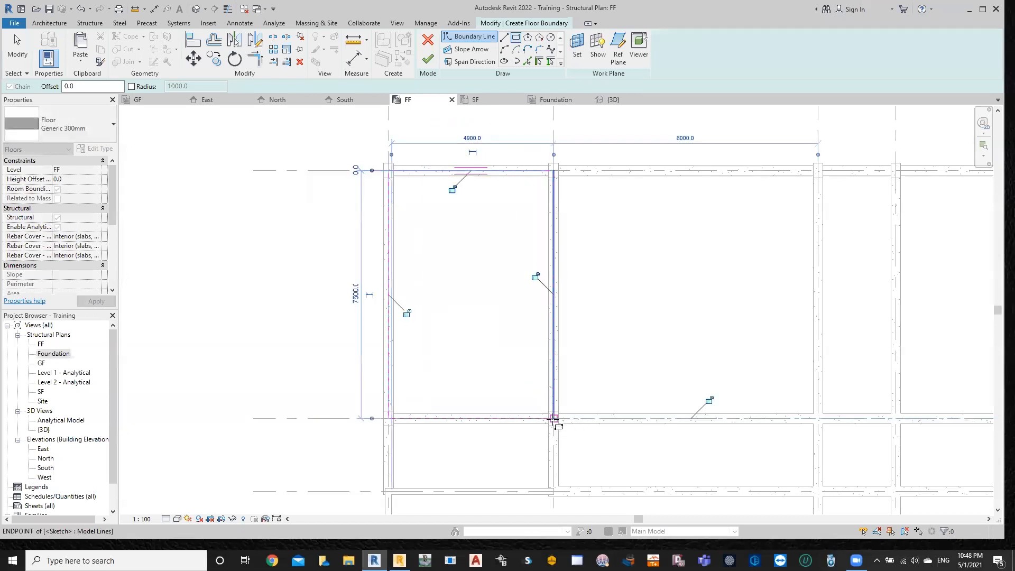
{"action": "left_click", "coordinate": [436, 57]}
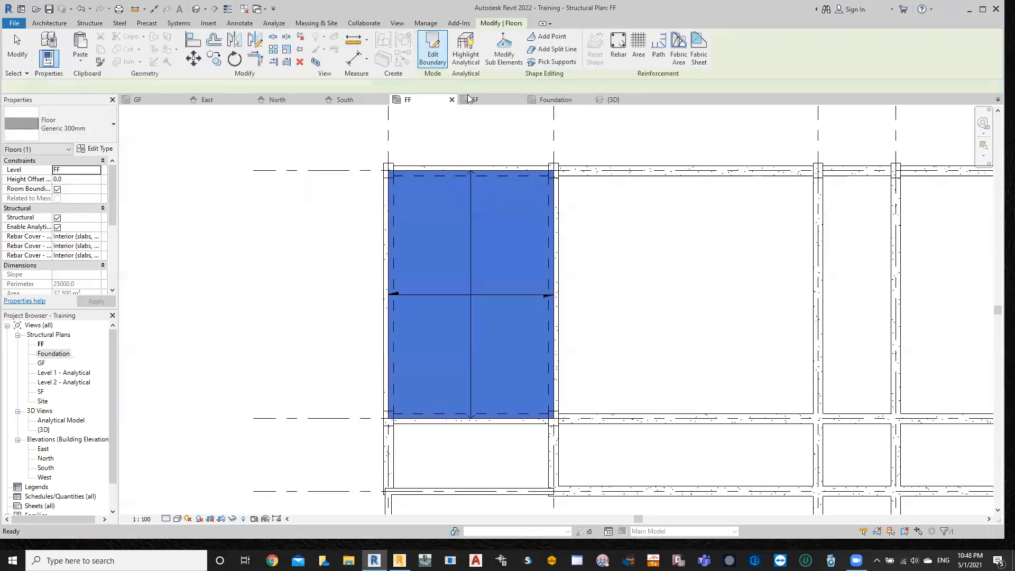
- Check the new corner floor in the 3D view against the whole building frame
{"action": "scroll", "coordinate": [516, 283], "scroll_direction": "down", "scroll_amount": 4}
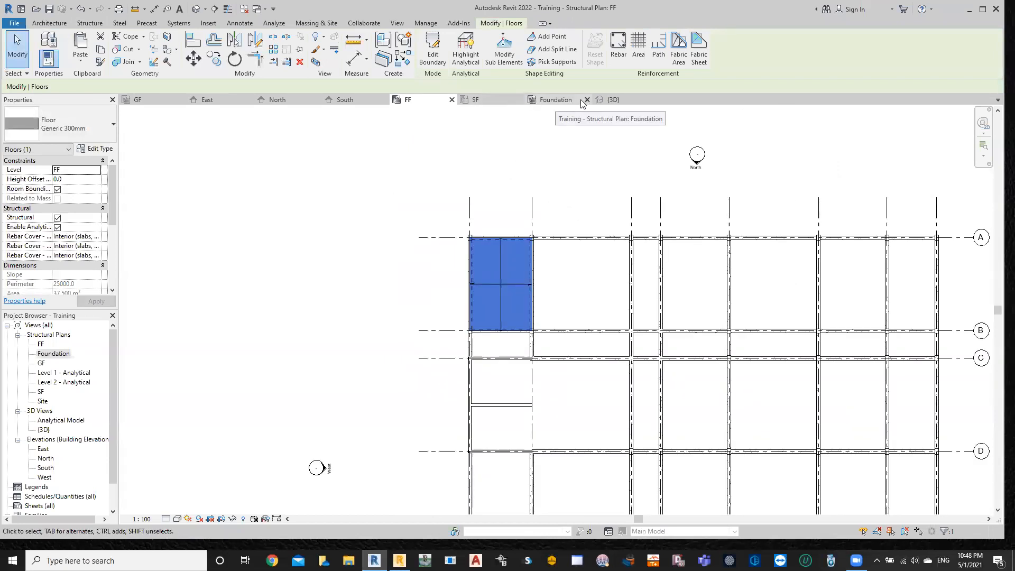
{"action": "left_click", "coordinate": [613, 100]}
{"action": "scroll", "coordinate": [634, 222], "scroll_direction": "down", "scroll_amount": 2}
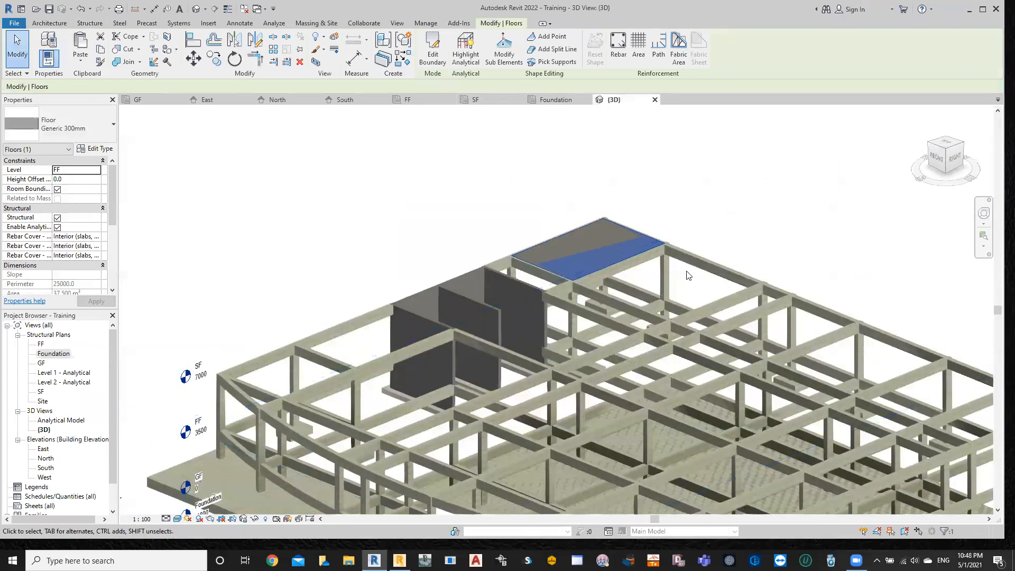
{"action": "scroll", "coordinate": [646, 228], "scroll_direction": "down", "scroll_amount": 1}
{"action": "scroll", "coordinate": [655, 211], "scroll_direction": "down", "scroll_amount": 1}
{"action": "middle_click_drag", "start_coordinate": [735, 200], "coordinate": [684, 141]}
{"action": "scroll", "coordinate": [685, 143], "scroll_direction": "down", "scroll_amount": 1}
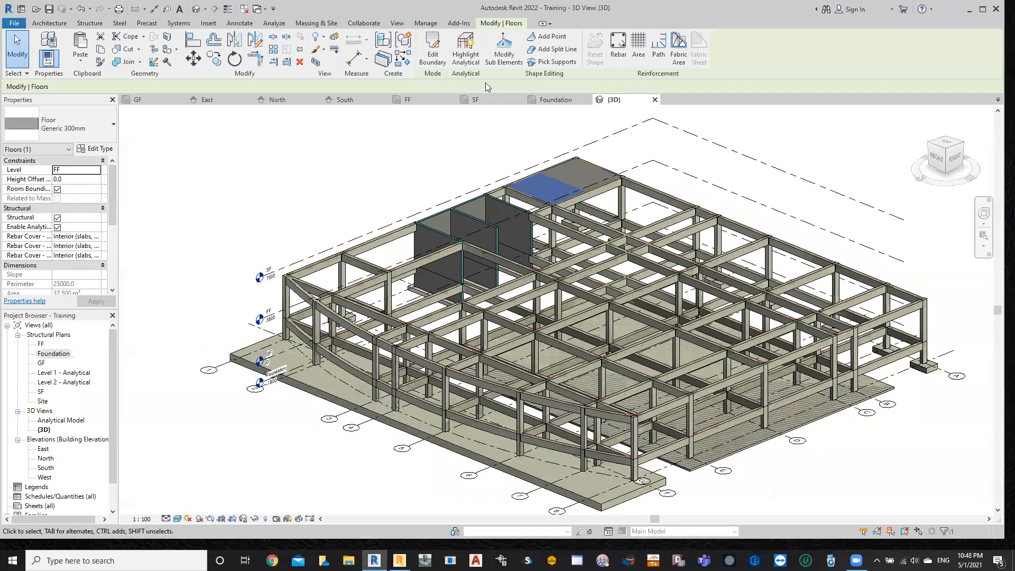
- Update the Revit model from Robot Structural Analysis by direct integration, skipping the events report
{"action": "left_click", "coordinate": [269, 25]}
{"action": "left_click", "coordinate": [846, 60]}
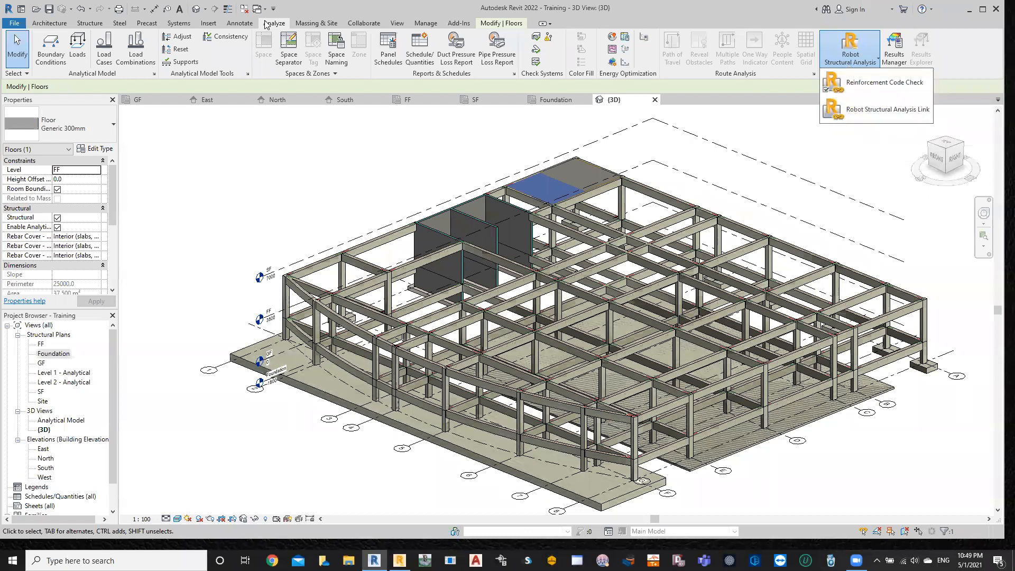
{"action": "left_click", "coordinate": [876, 118]}
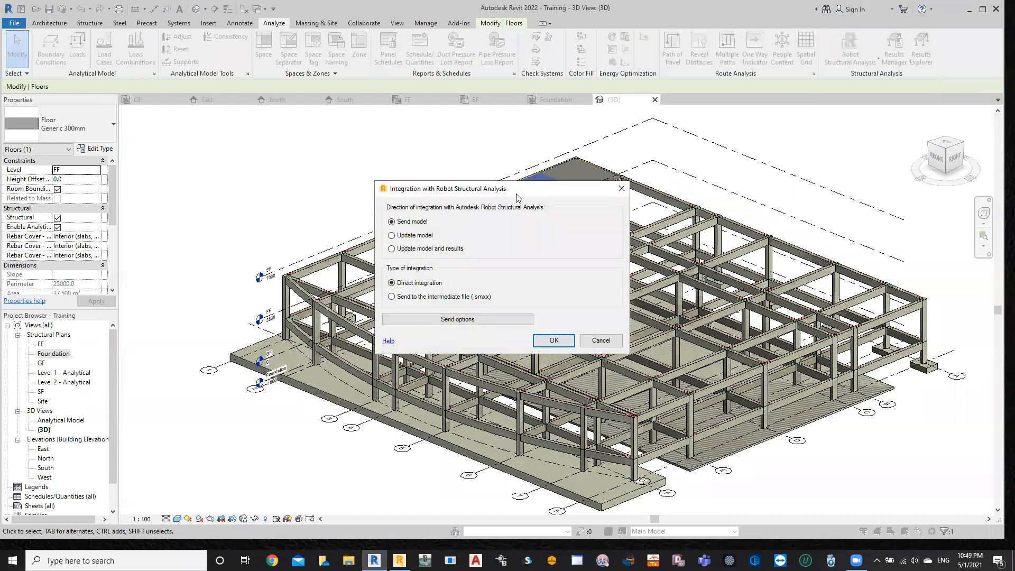
{"action": "left_click_drag", "start_coordinate": [517, 197], "coordinate": [262, 125]}
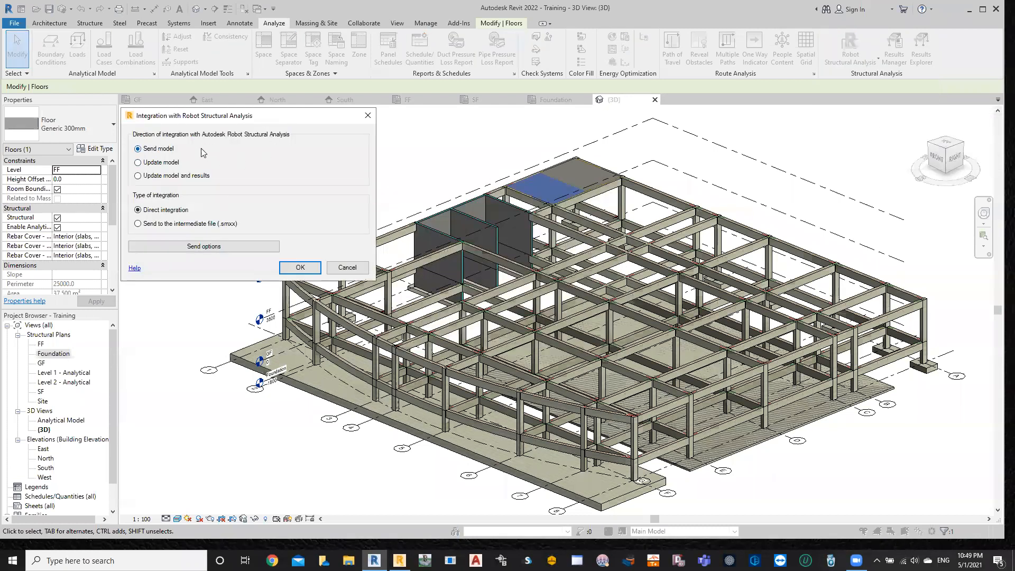
{"action": "left_click", "coordinate": [176, 165]}
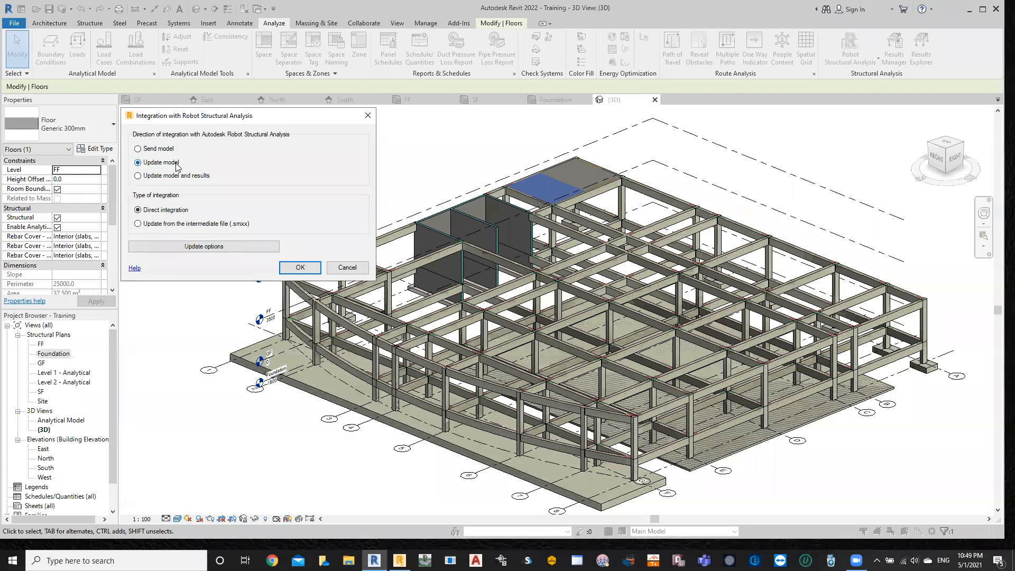
{"action": "left_click", "coordinate": [298, 267]}
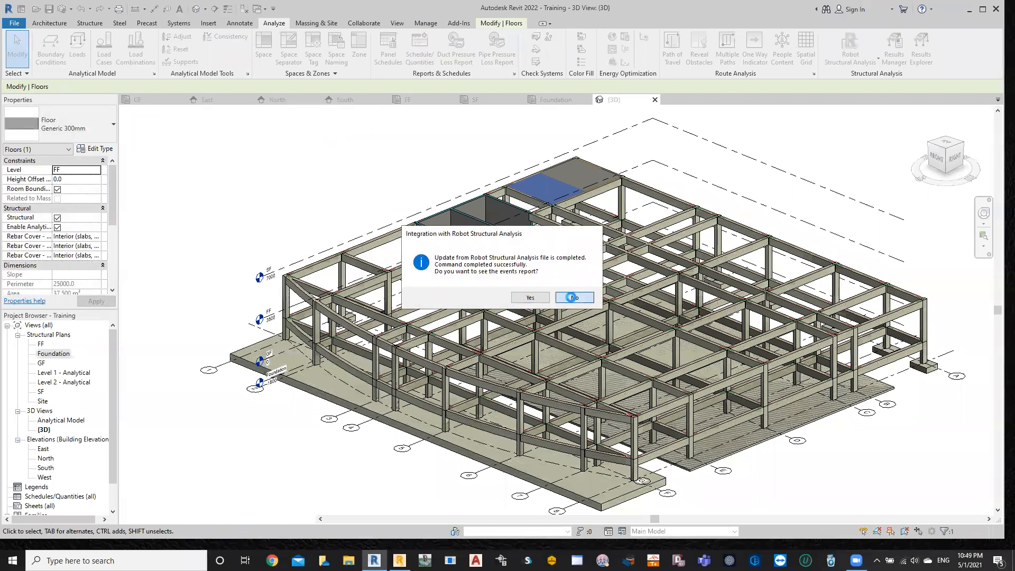
{"action": "left_click", "coordinate": [574, 297]}
- Switch to Robot Structural Analysis and inspect each floor panel of the model, looking for the newly added slab
{"action": "left_click", "coordinate": [399, 560]}
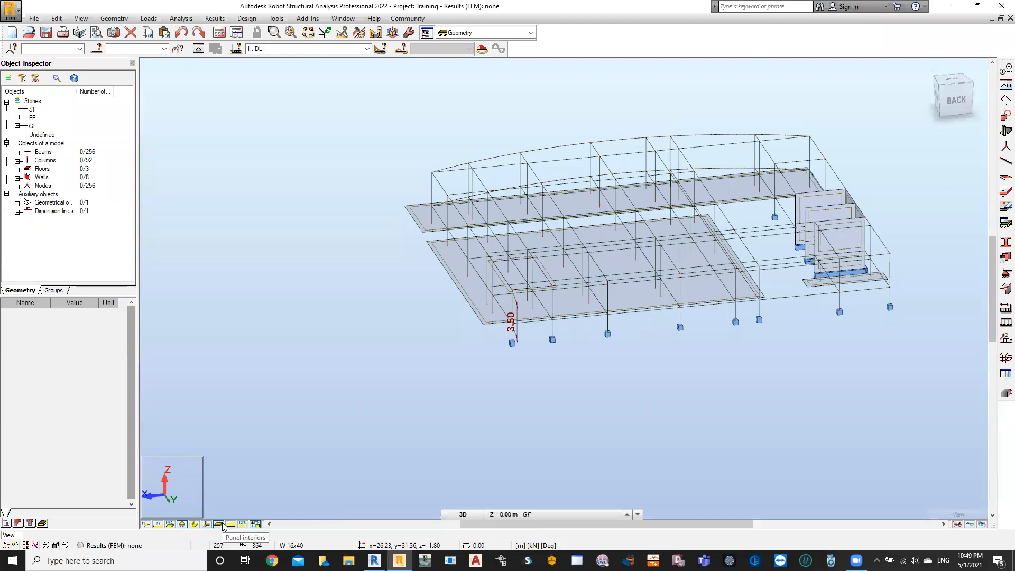
{"action": "left_click", "coordinate": [17, 169]}
{"action": "left_click", "coordinate": [51, 178]}
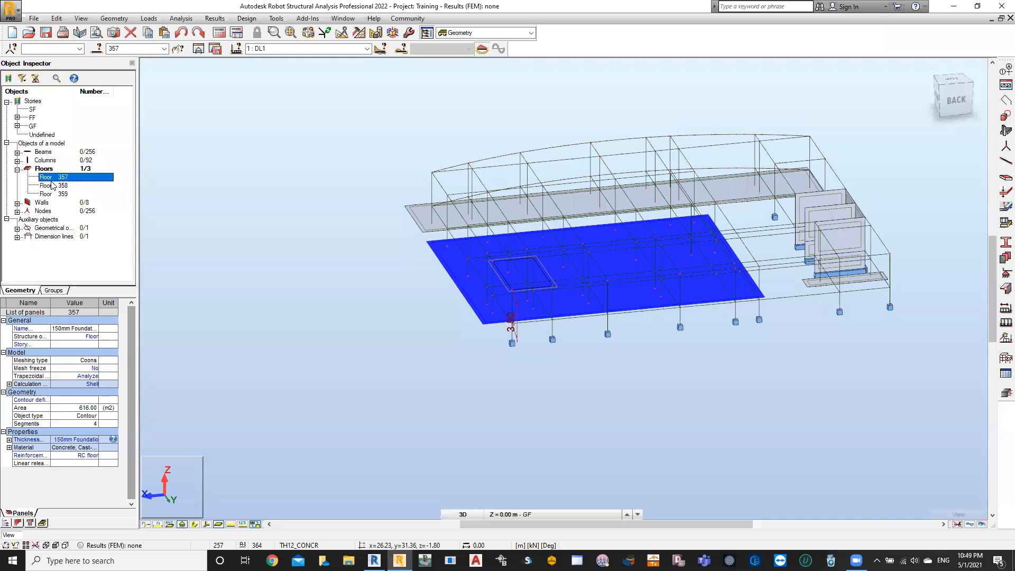
{"action": "left_click", "coordinate": [53, 186]}
{"action": "left_click", "coordinate": [56, 195]}
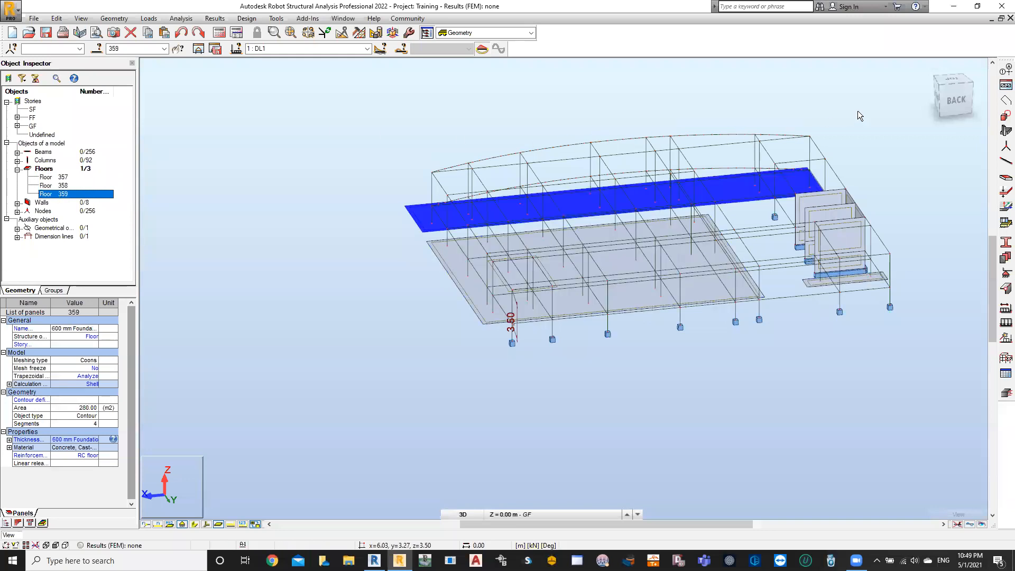
- View the model from its right side, select all its objects, and close Robot Structural Analysis to return to Revit
{"action": "left_click_drag", "start_coordinate": [954, 97], "coordinate": [554, 271]}
{"action": "scroll", "coordinate": [554, 275], "scroll_direction": "down", "scroll_amount": 4}
{"action": "key", "text": "ctrl+a"}
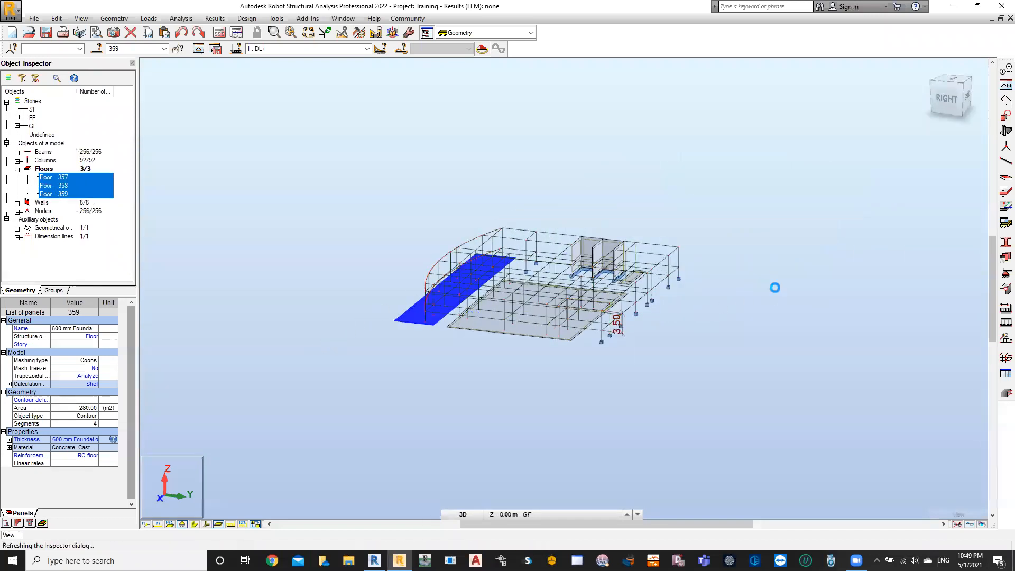
{"action": "left_click", "coordinate": [1000, 6]}
{"action": "left_click", "coordinate": [520, 305]}
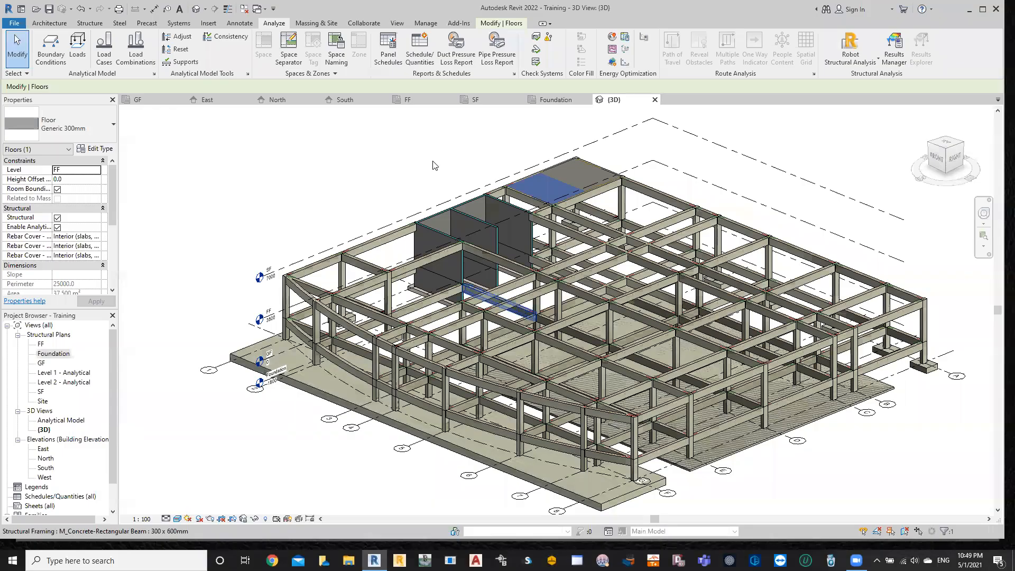
- Clear the selection and send the Revit model to Robot Structural Analysis by direct integration, skipping the events report
{"action": "left_click", "coordinate": [329, 151]}
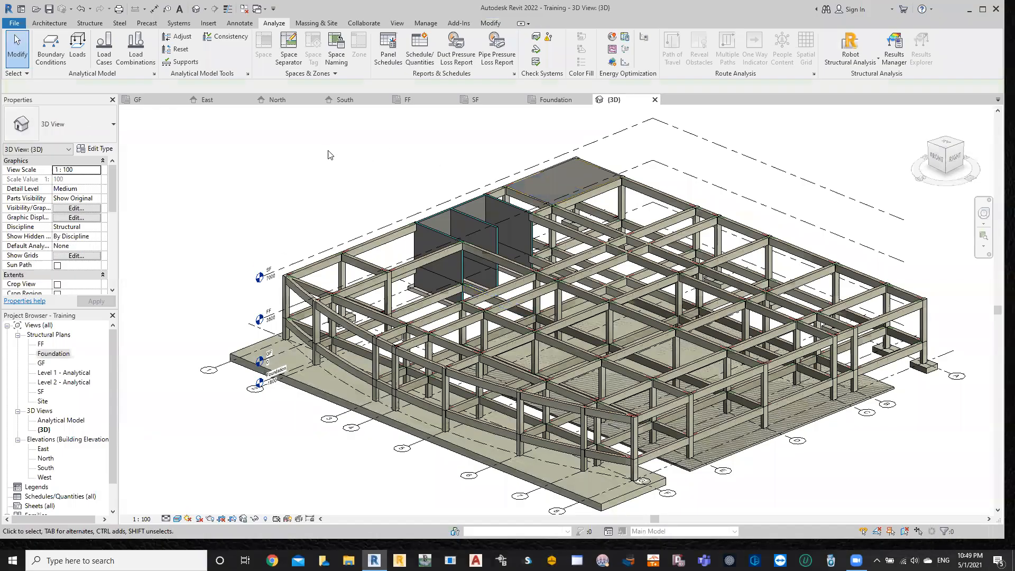
{"action": "left_click", "coordinate": [867, 62]}
{"action": "left_click", "coordinate": [878, 110]}
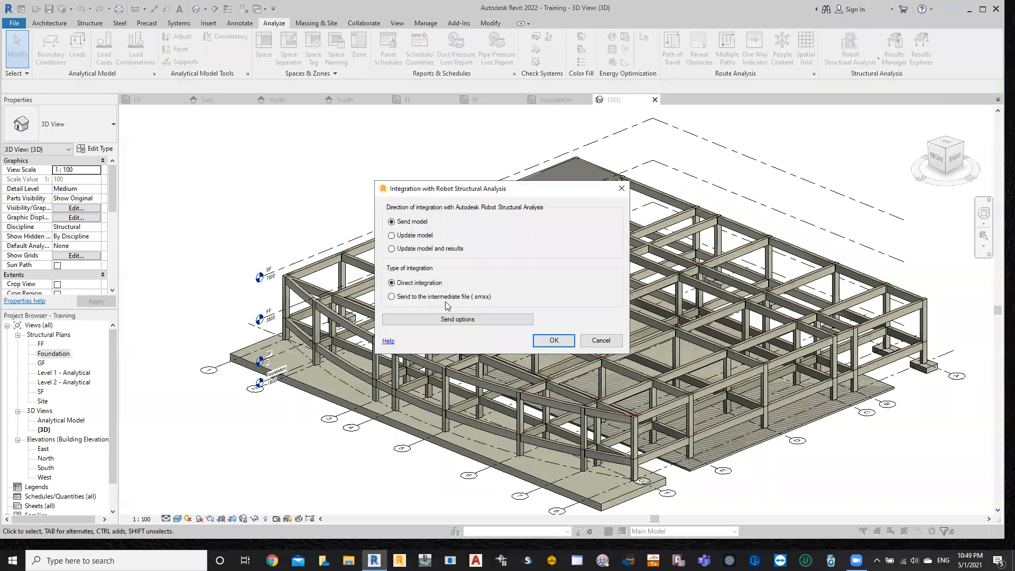
{"action": "left_click", "coordinate": [547, 339]}
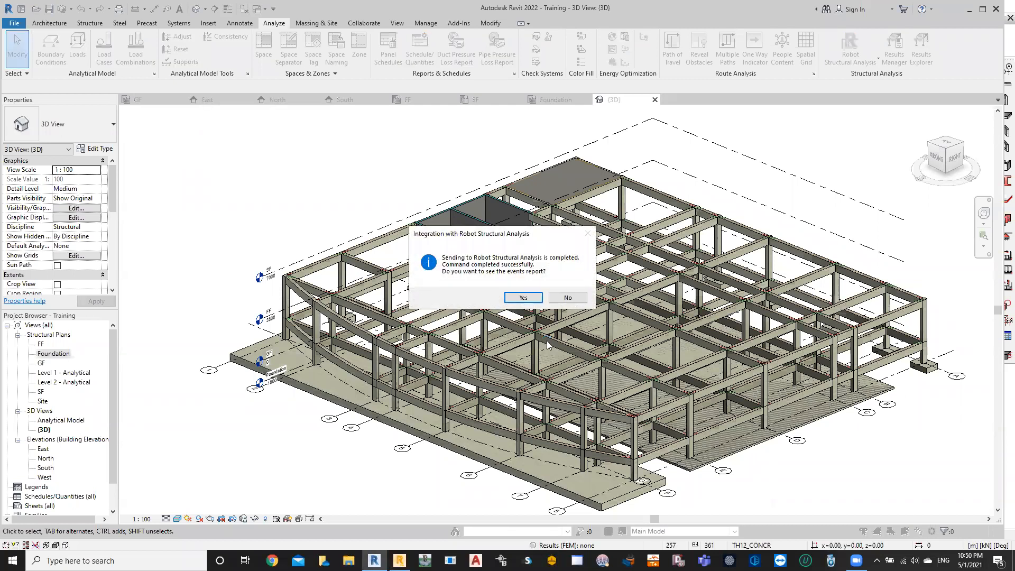
{"action": "left_click", "coordinate": [564, 297]}
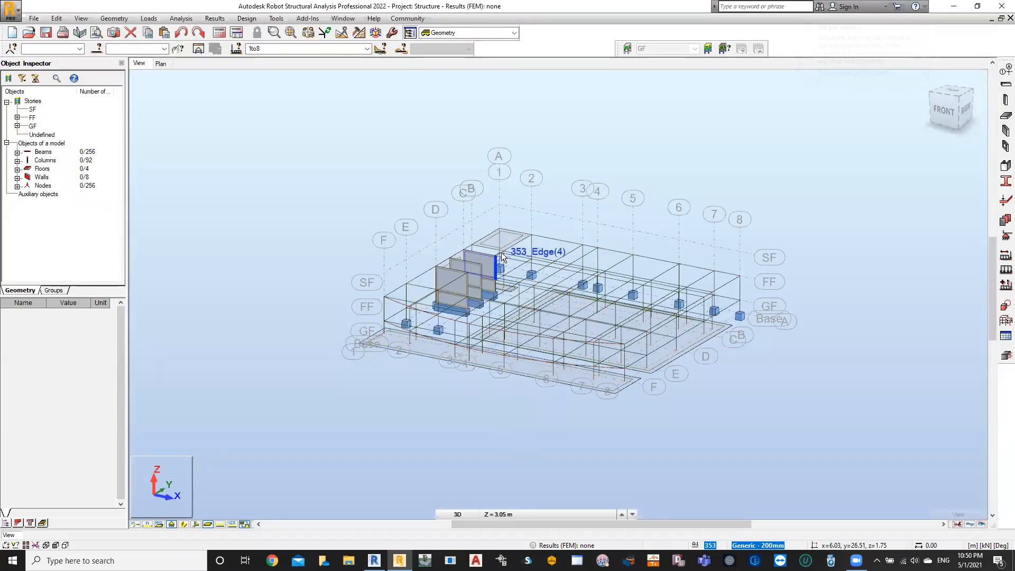
- Examine the transferred floor slab in the corner bay between grids A–B and 1–2, along with the nearby walls and columns
{"action": "scroll", "coordinate": [502, 256], "scroll_direction": "up", "scroll_amount": 5}
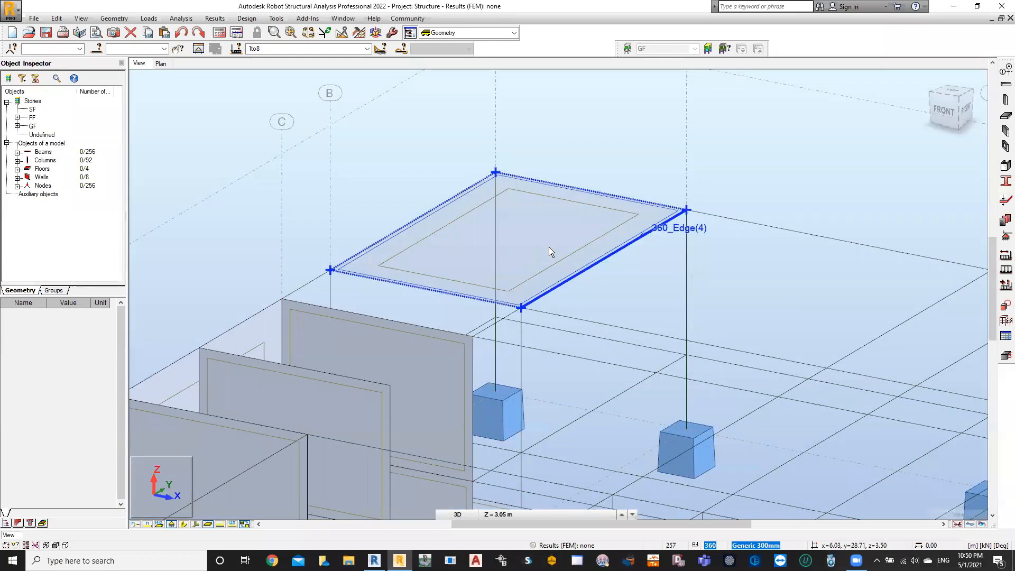
{"action": "scroll", "coordinate": [530, 255], "scroll_direction": "down", "scroll_amount": 1}
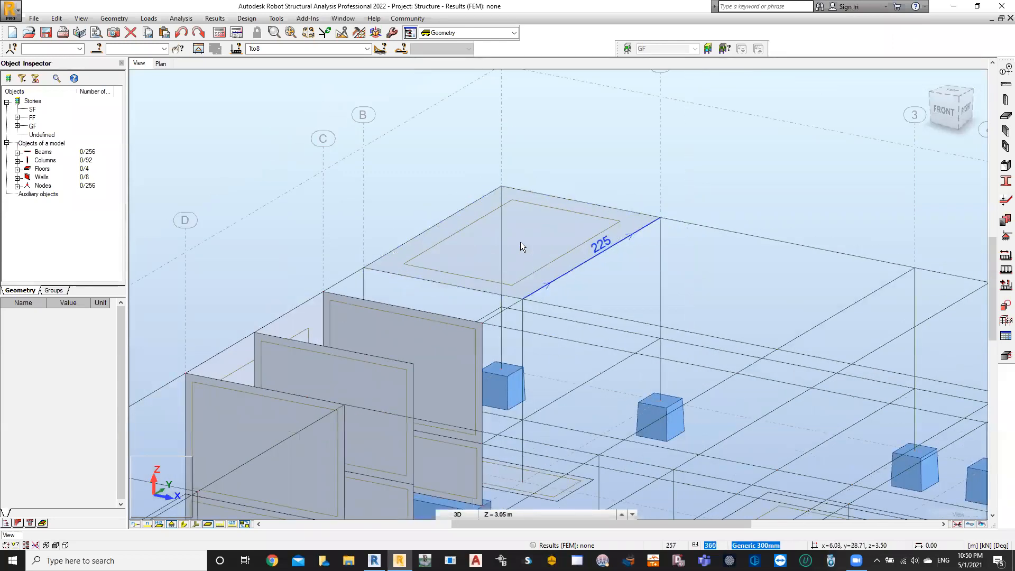
{"action": "scroll", "coordinate": [545, 274], "scroll_direction": "down", "scroll_amount": 2}
{"action": "scroll", "coordinate": [529, 256], "scroll_direction": "down", "scroll_amount": 1}
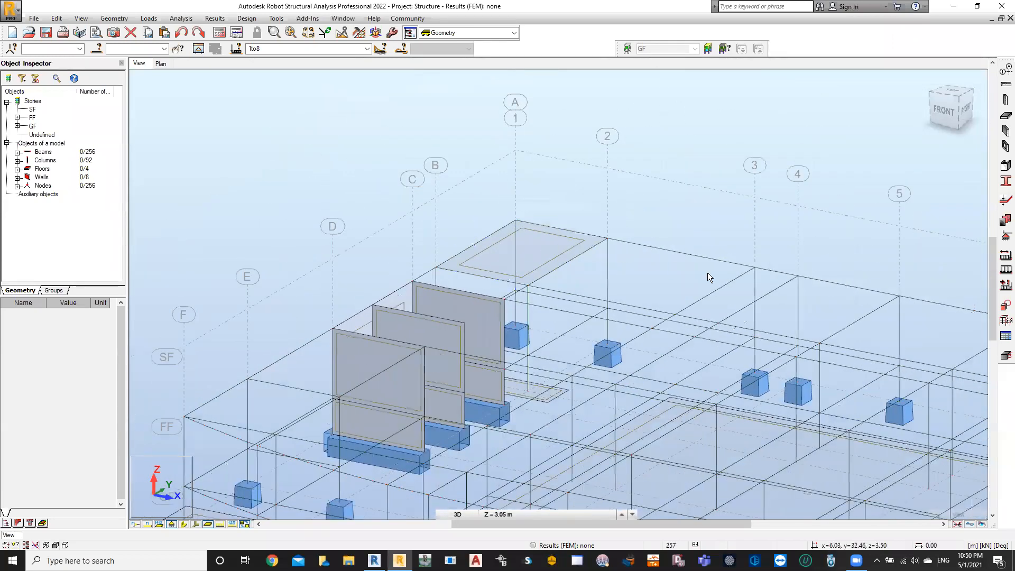
{"action": "scroll", "coordinate": [544, 252], "scroll_direction": "up", "scroll_amount": 2}
{"action": "scroll", "coordinate": [576, 242], "scroll_direction": "down", "scroll_amount": 3}
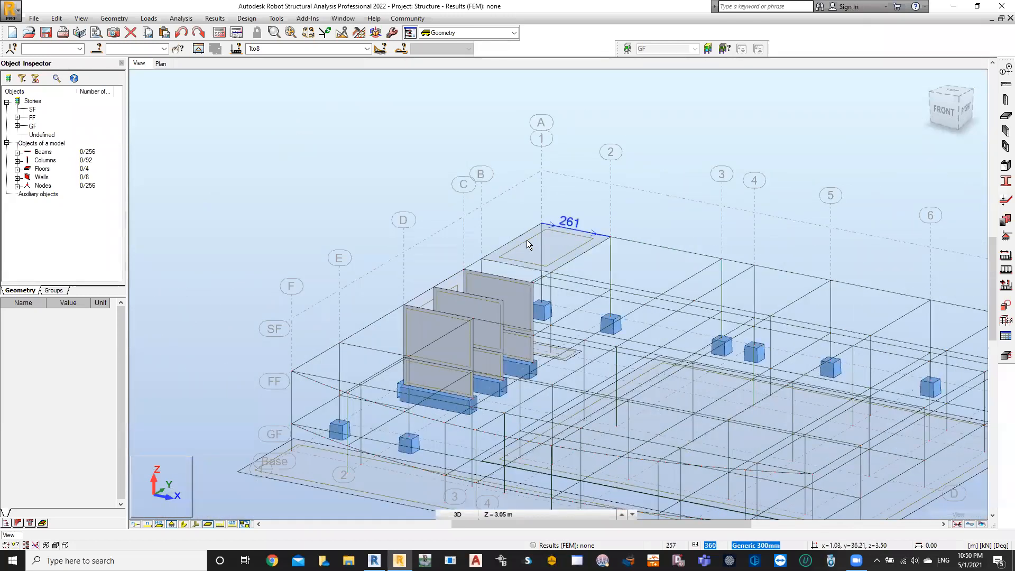
{"action": "scroll", "coordinate": [527, 239], "scroll_direction": "down", "scroll_amount": 2}
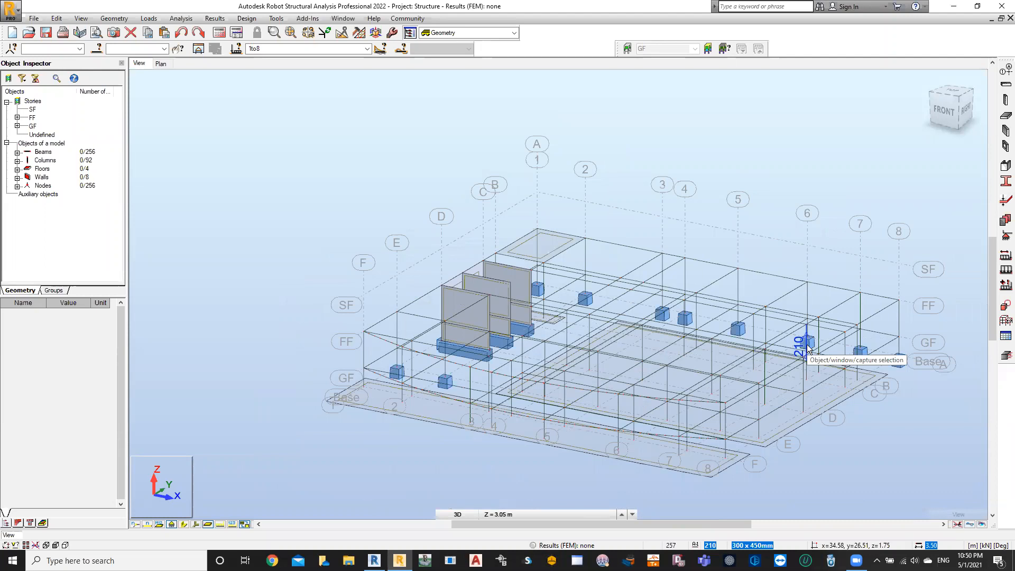
{"action": "scroll", "coordinate": [528, 253], "scroll_direction": "up", "scroll_amount": 2}
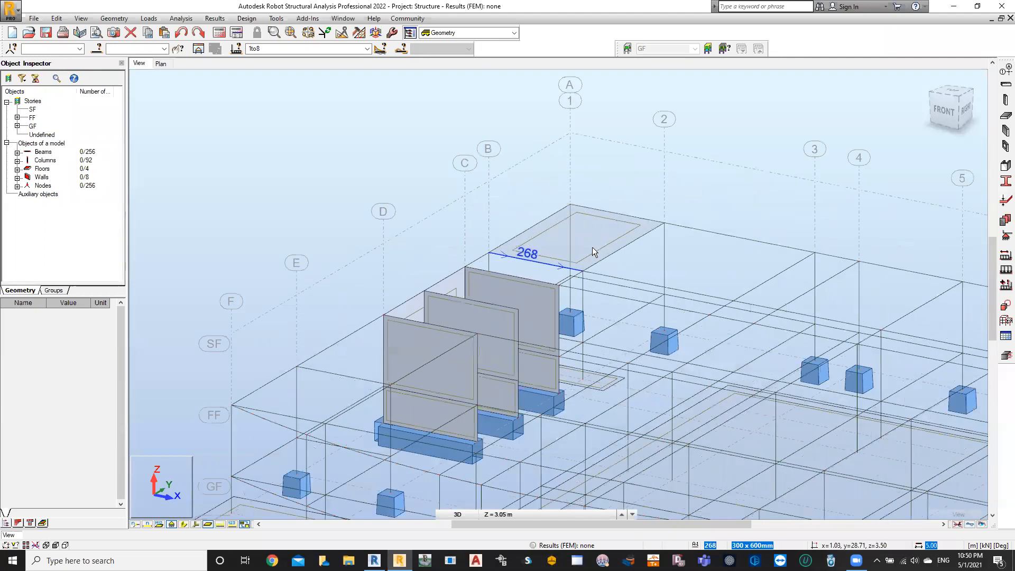
{"action": "scroll", "coordinate": [614, 247], "scroll_direction": "up", "scroll_amount": 1}
{"action": "scroll", "coordinate": [634, 249], "scroll_direction": "up", "scroll_amount": 1}
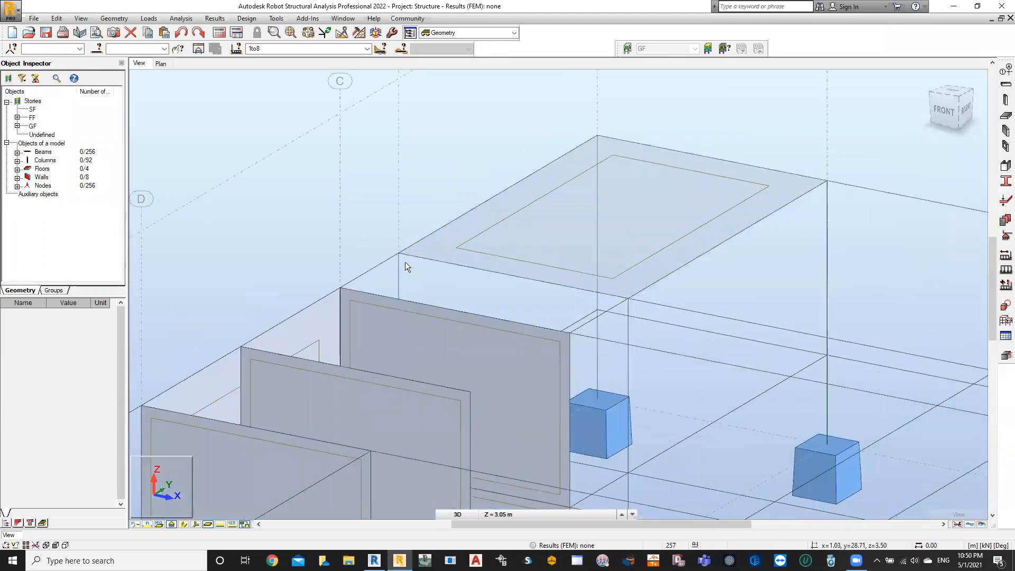
{"action": "scroll", "coordinate": [400, 264], "scroll_direction": "up", "scroll_amount": 1}
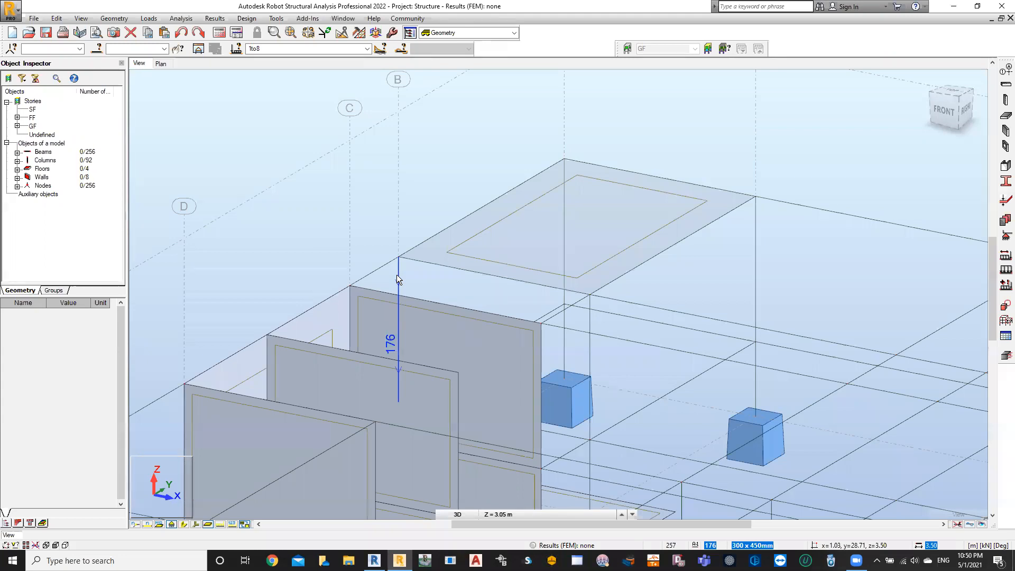
{"action": "scroll", "coordinate": [398, 280], "scroll_direction": "down", "scroll_amount": 3}
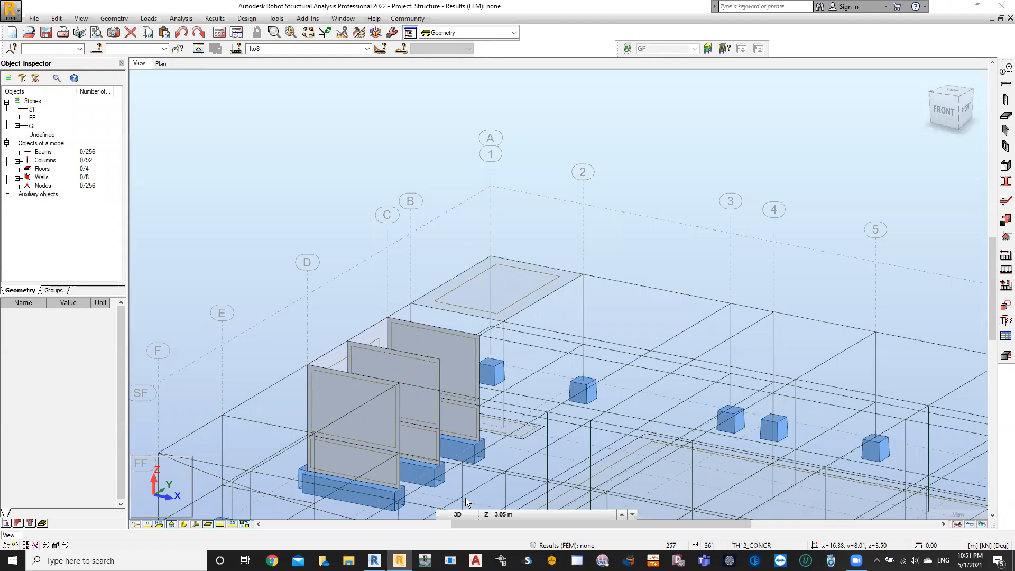
- Switch to Revit and save the project as Training.rvt in the Test folder
{"action": "left_click", "coordinate": [956, 7]}
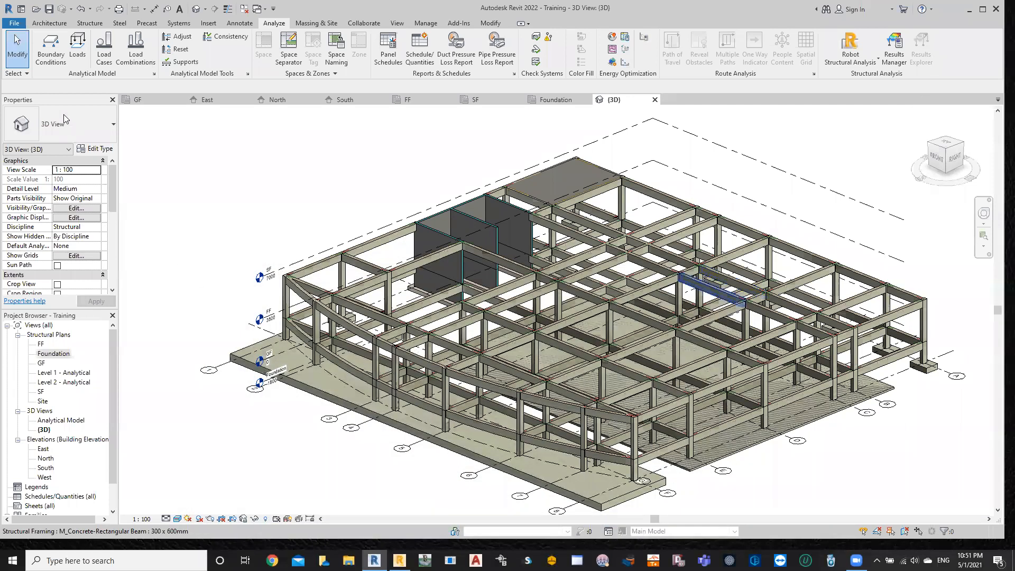
{"action": "left_click", "coordinate": [14, 24]}
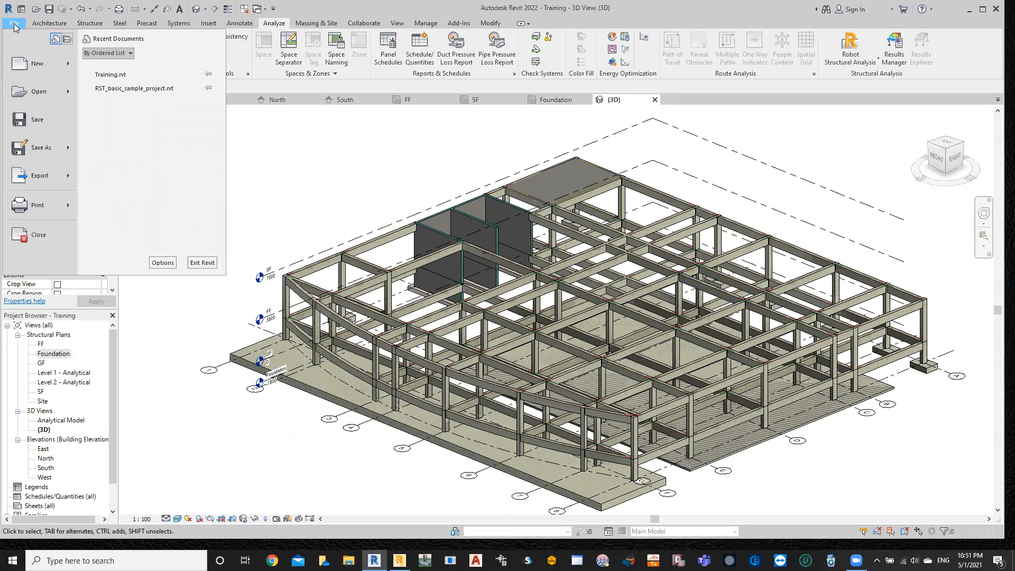
{"action": "mouse_move", "coordinate": [37, 154]}
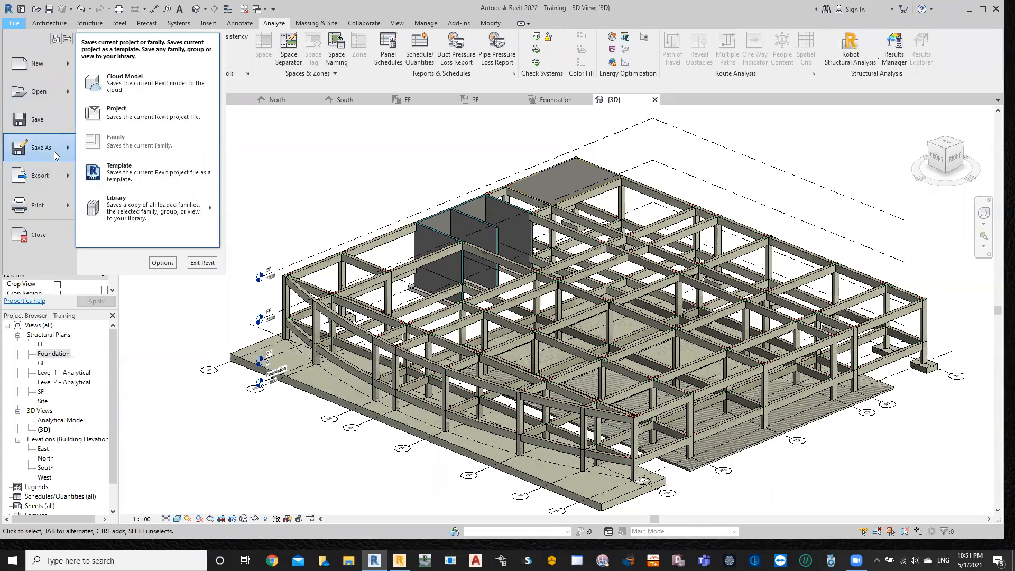
{"action": "left_click", "coordinate": [122, 112]}
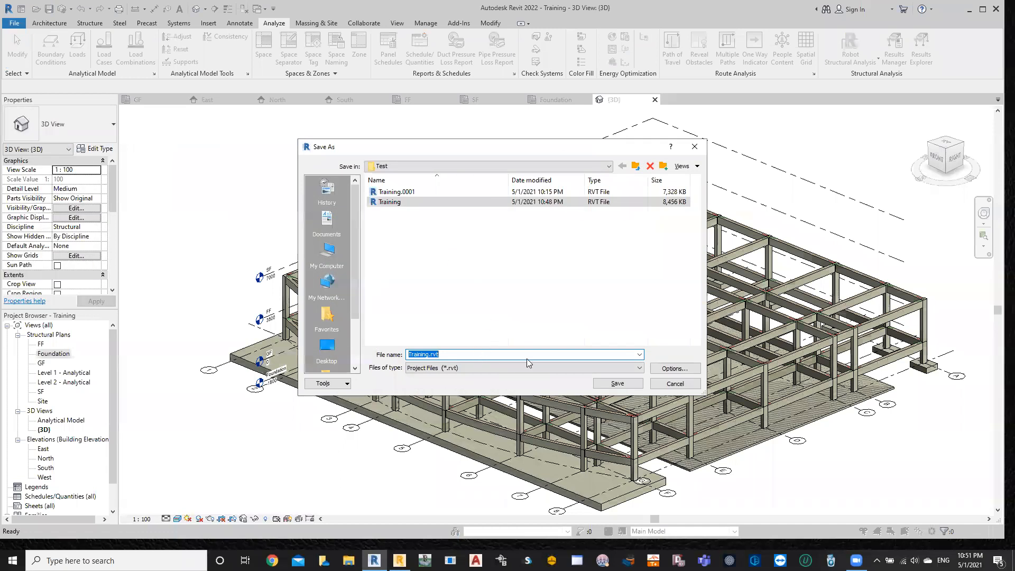
{"action": "left_click", "coordinate": [616, 383]}
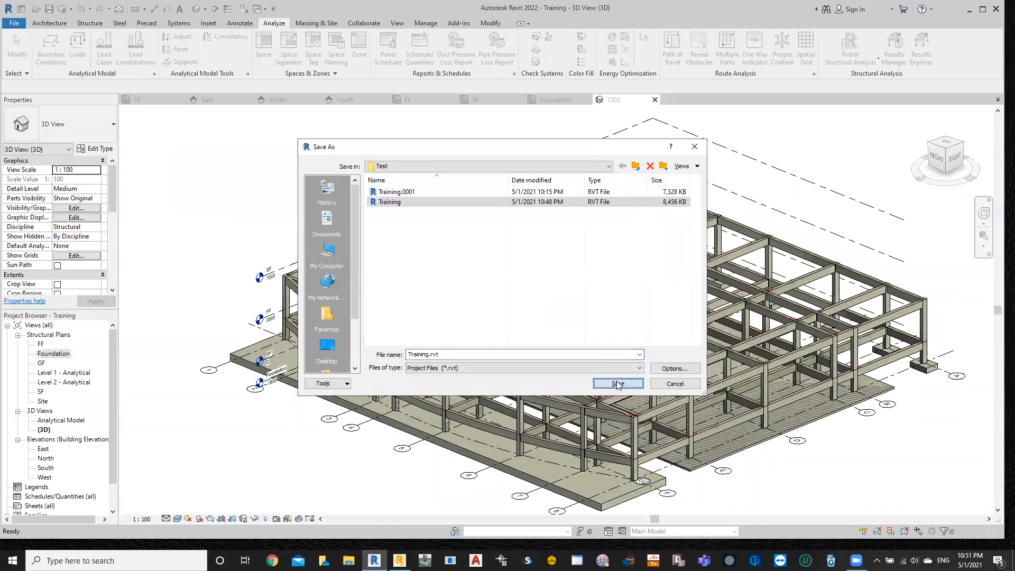
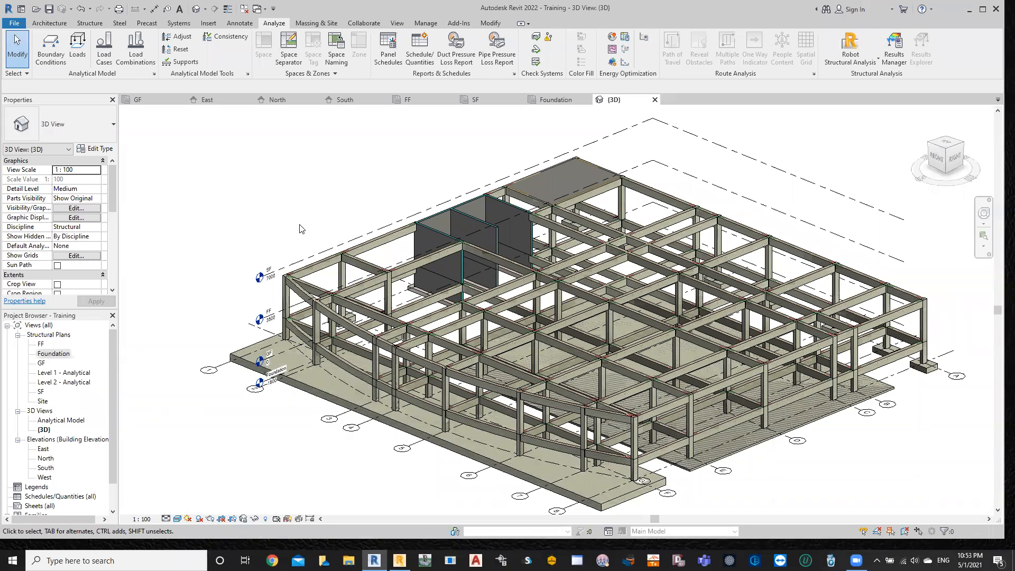
- Examine the beam and column layout on the FF structural plan, including the curved edge beam and the full grid extent
{"action": "scroll", "coordinate": [430, 339], "scroll_direction": "up", "scroll_amount": 5}
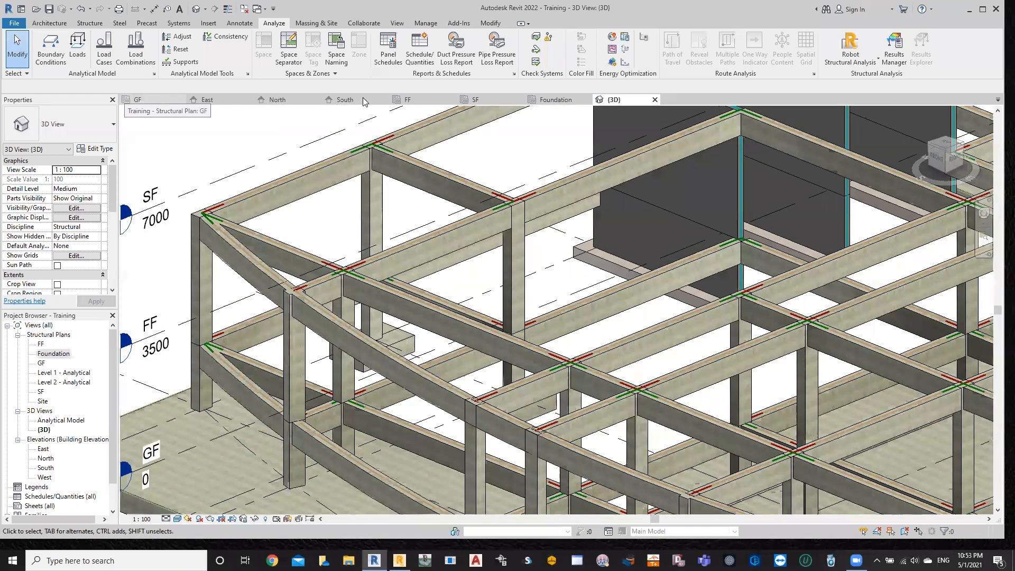
{"action": "left_click", "coordinate": [407, 99]}
{"action": "scroll", "coordinate": [625, 329], "scroll_direction": "down", "scroll_amount": 2}
{"action": "scroll", "coordinate": [540, 391], "scroll_direction": "up", "scroll_amount": 4}
{"action": "scroll", "coordinate": [510, 341], "scroll_direction": "up", "scroll_amount": 3}
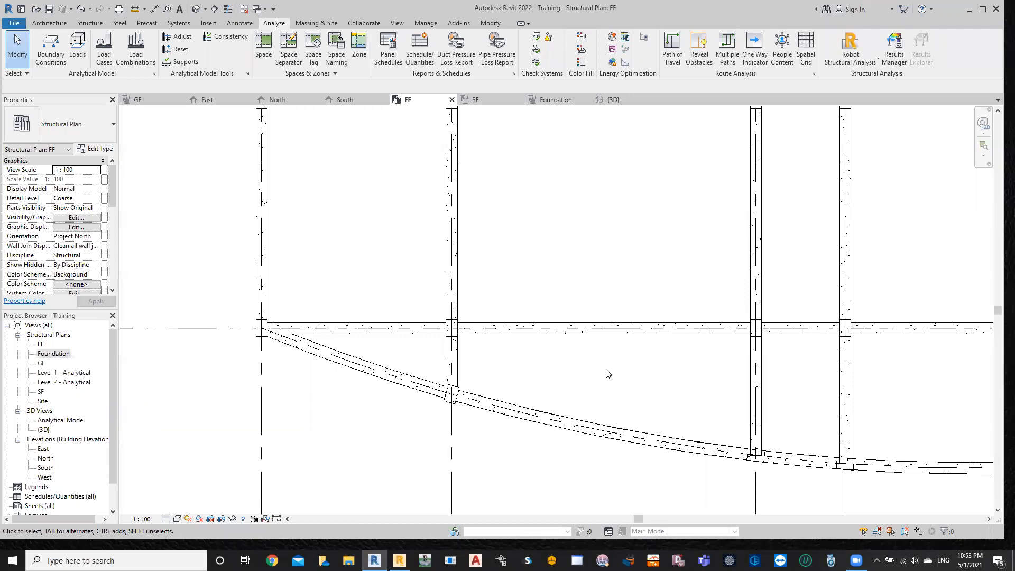
{"action": "scroll", "coordinate": [605, 374], "scroll_direction": "down", "scroll_amount": 5}
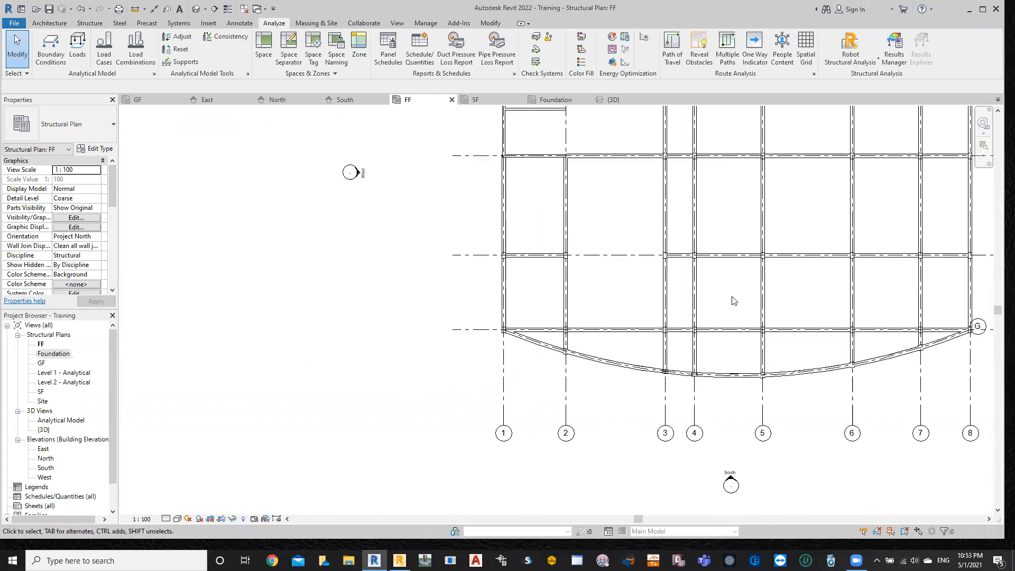
{"action": "scroll", "coordinate": [610, 365], "scroll_direction": "down", "scroll_amount": 3}
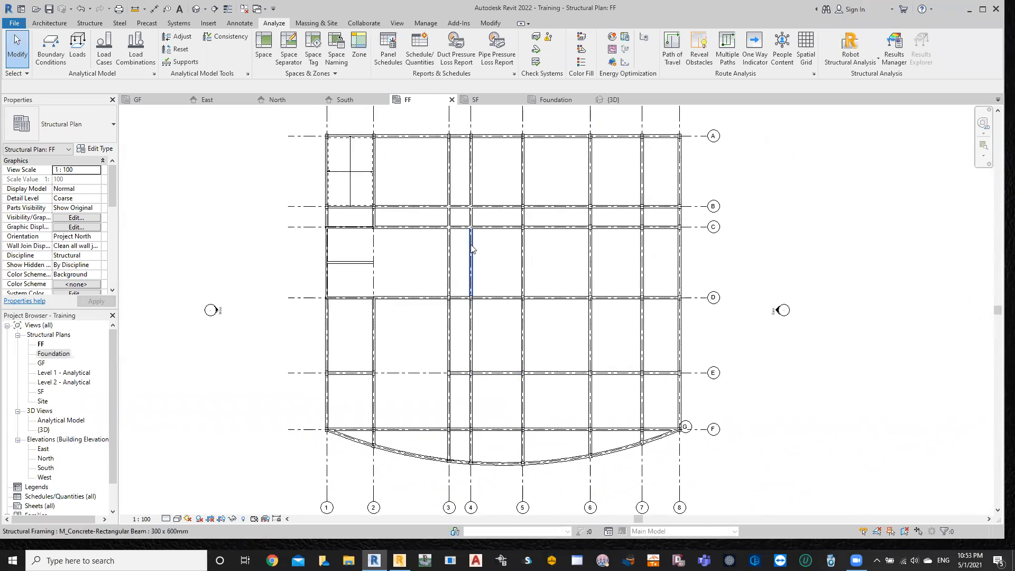
{"action": "scroll", "coordinate": [470, 249], "scroll_direction": "down", "scroll_amount": 3}
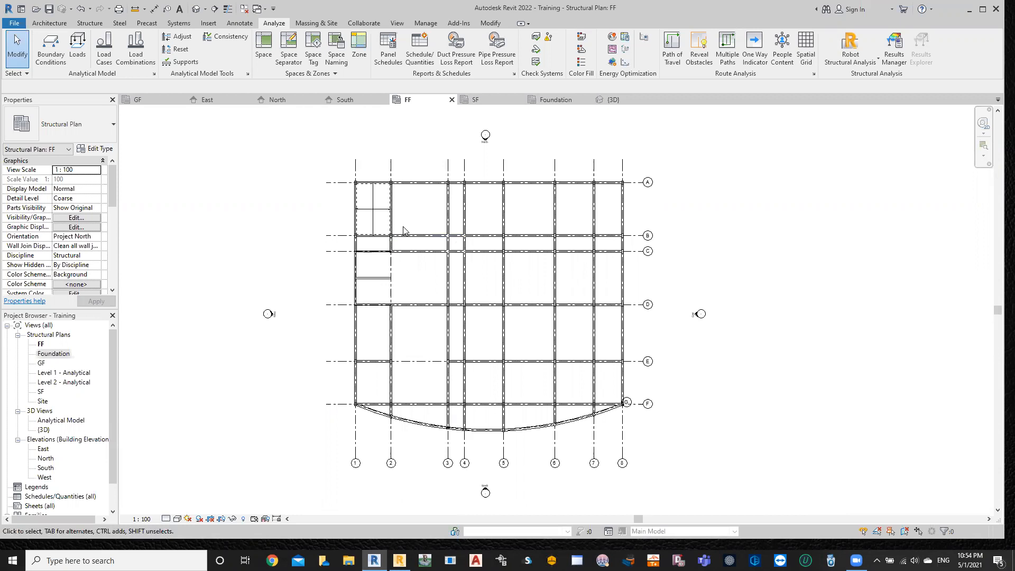
- Create a new project from the Metric-Structural Template
{"action": "left_click", "coordinate": [19, 26]}
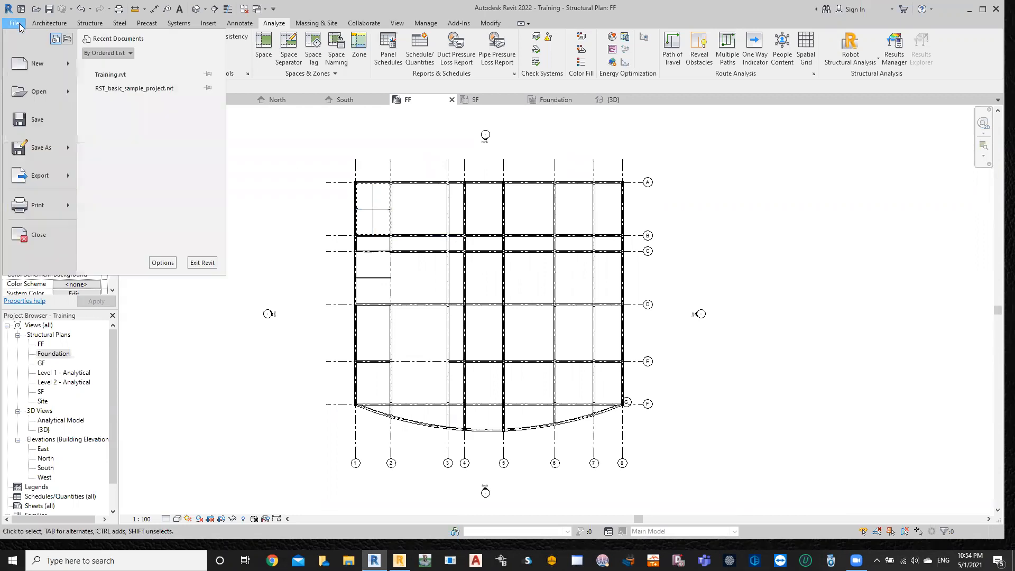
{"action": "left_click", "coordinate": [38, 73]}
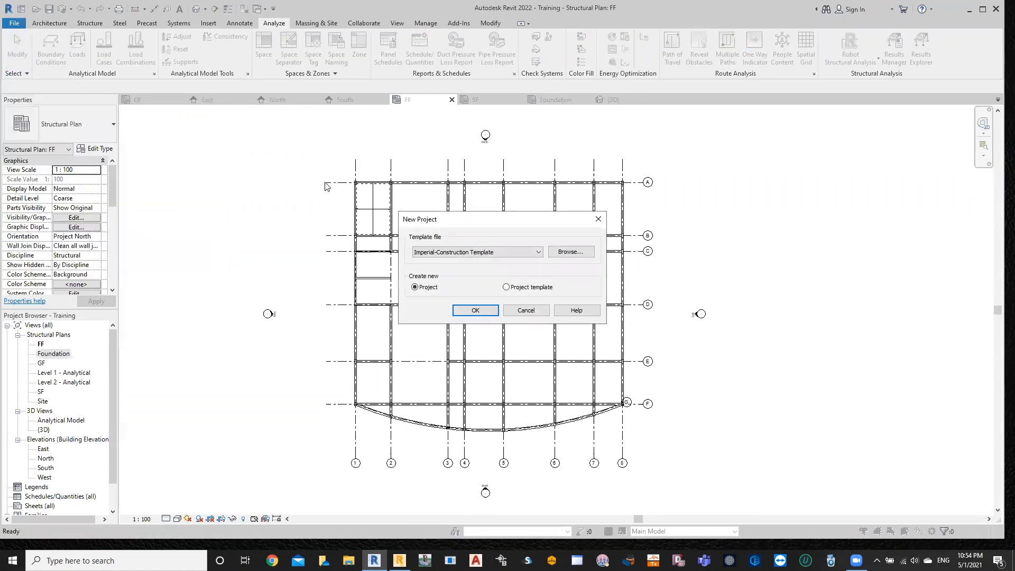
{"action": "left_click", "coordinate": [436, 251]}
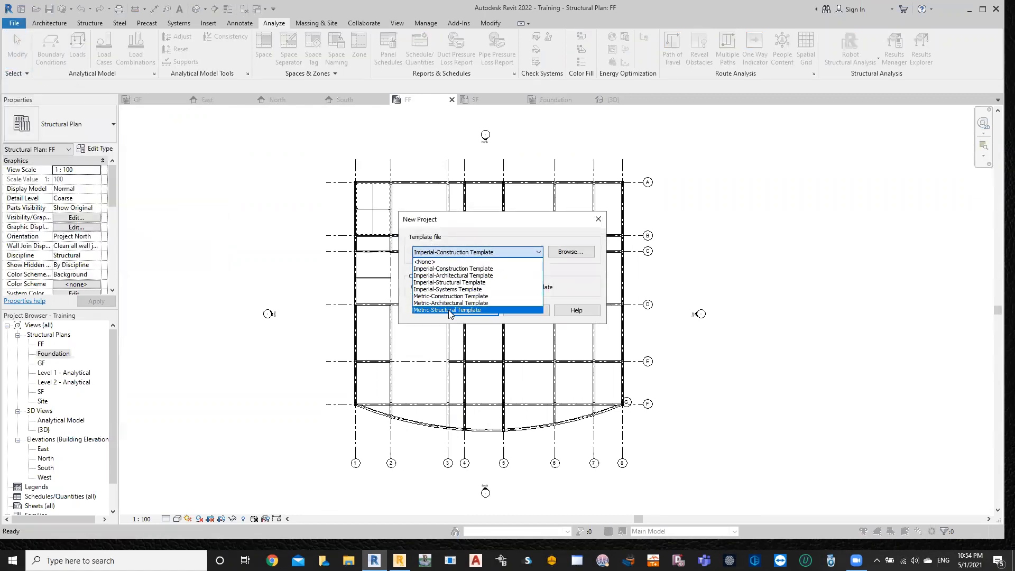
{"action": "left_click", "coordinate": [450, 310]}
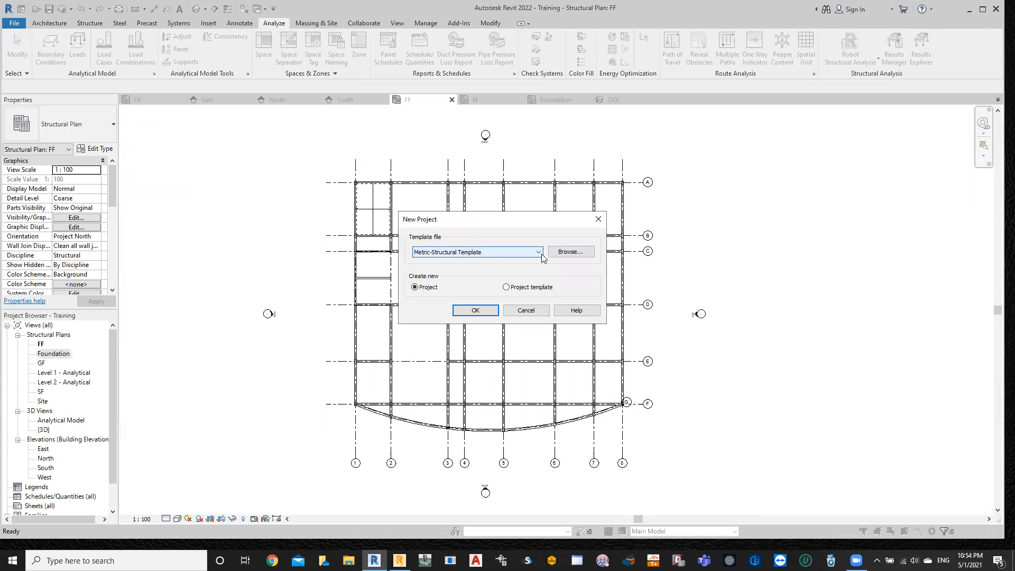
{"action": "left_click", "coordinate": [476, 310]}
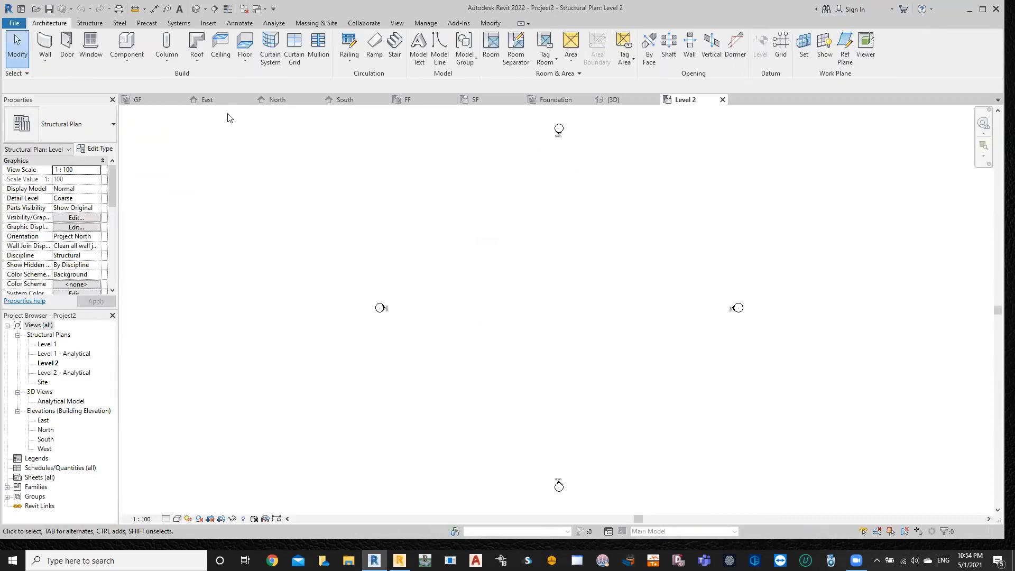
- Close all open views of the Training project, keeping only the new project's Level 2 plan
{"action": "left_click", "coordinate": [180, 100]}
{"action": "left_click", "coordinate": [181, 100]}
{"action": "left_click", "coordinate": [180, 99]}
{"action": "left_click", "coordinate": [181, 100]}
{"action": "left_click", "coordinate": [181, 99]}
{"action": "left_click", "coordinate": [180, 99]}
{"action": "left_click", "coordinate": [181, 99]}
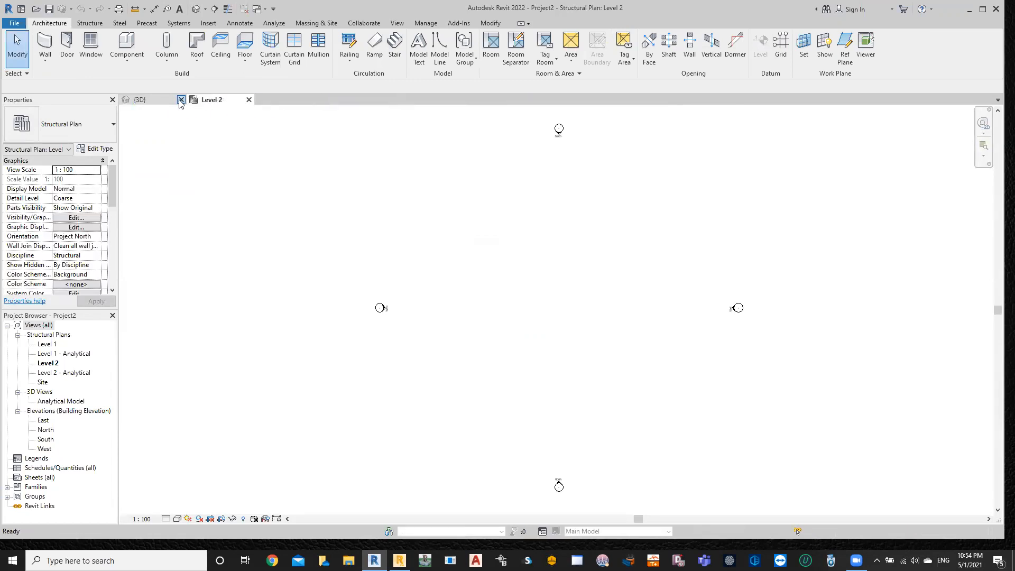
{"action": "left_click", "coordinate": [181, 99]}
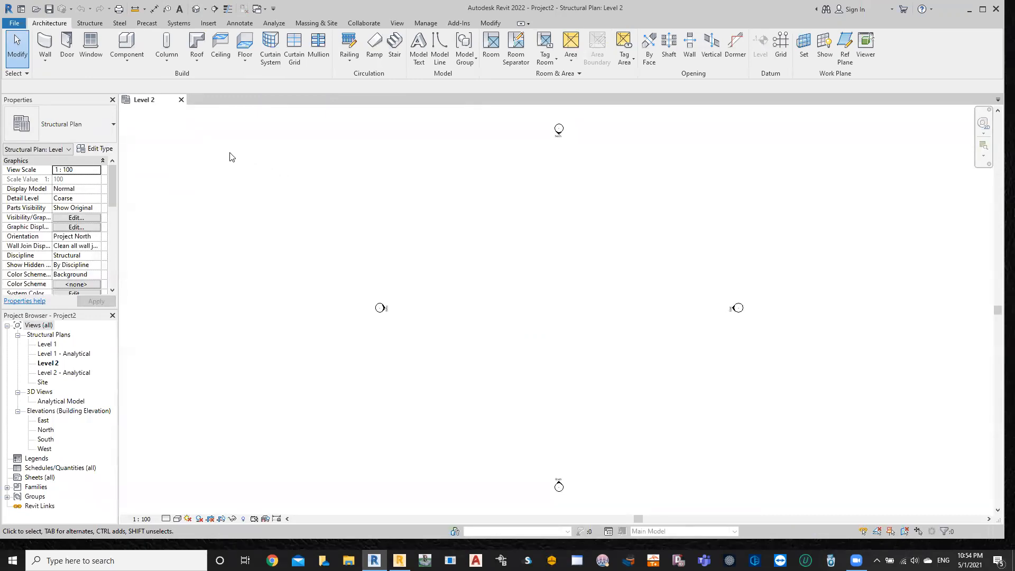
- Import the CAD drawing RESORT 2 - Floor Plan - ground floor.dwg from the Desktop into the Level 2 plan
{"action": "left_click", "coordinate": [209, 23]}
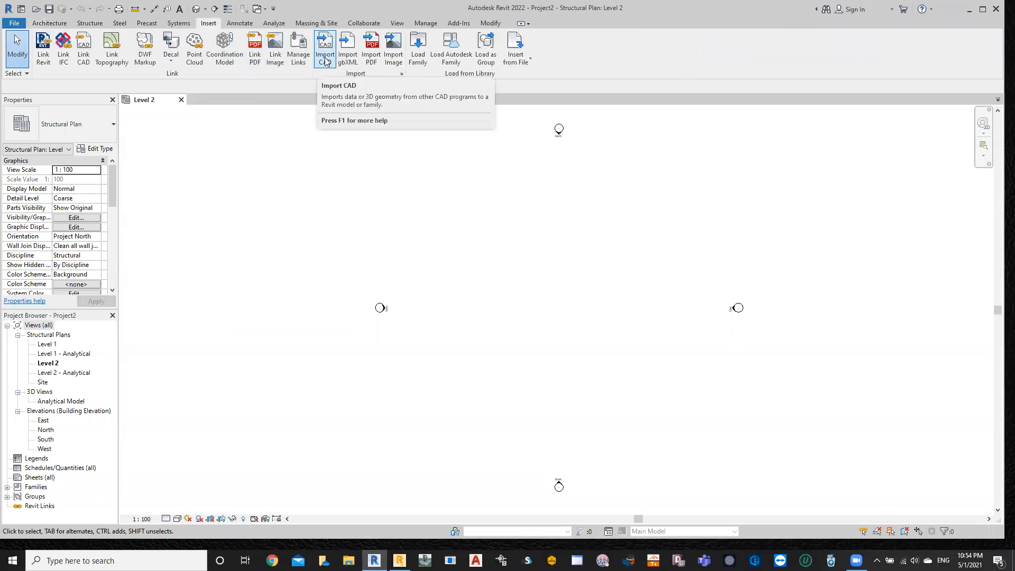
{"action": "left_click", "coordinate": [324, 59]}
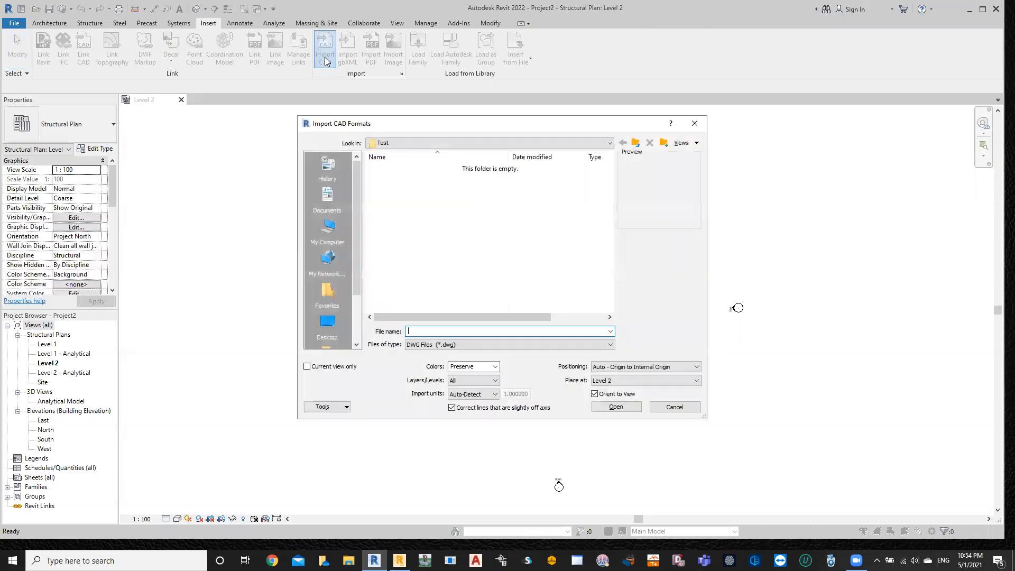
{"action": "left_click", "coordinate": [327, 323]}
{"action": "scroll", "coordinate": [449, 218], "scroll_direction": "down", "scroll_amount": 1}
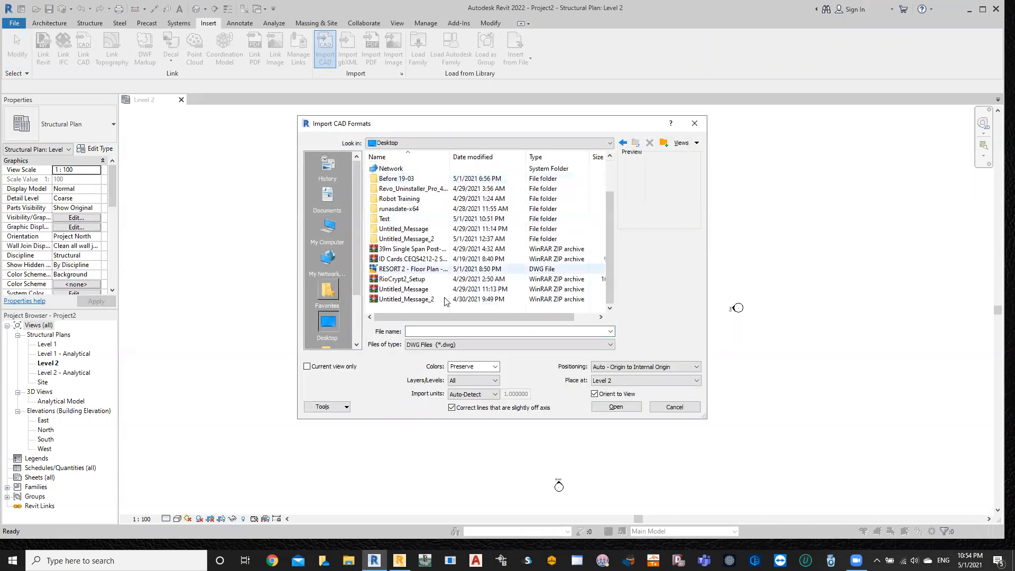
{"action": "double_click", "coordinate": [411, 269]}
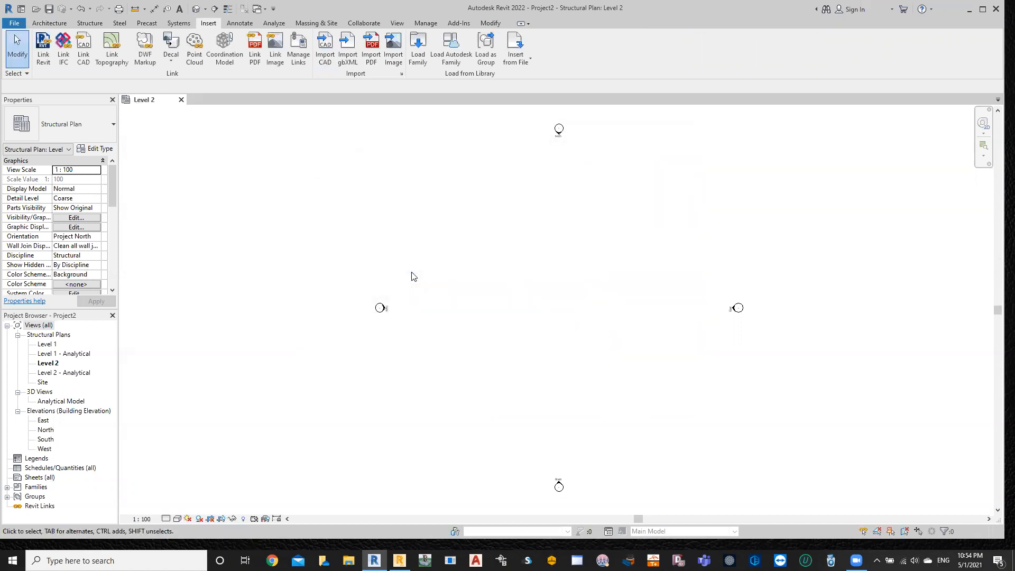
- Locate the imported resort floor plan on Level 2 and examine its beam and column layout
{"action": "scroll", "coordinate": [479, 277], "scroll_direction": "down", "scroll_amount": 5}
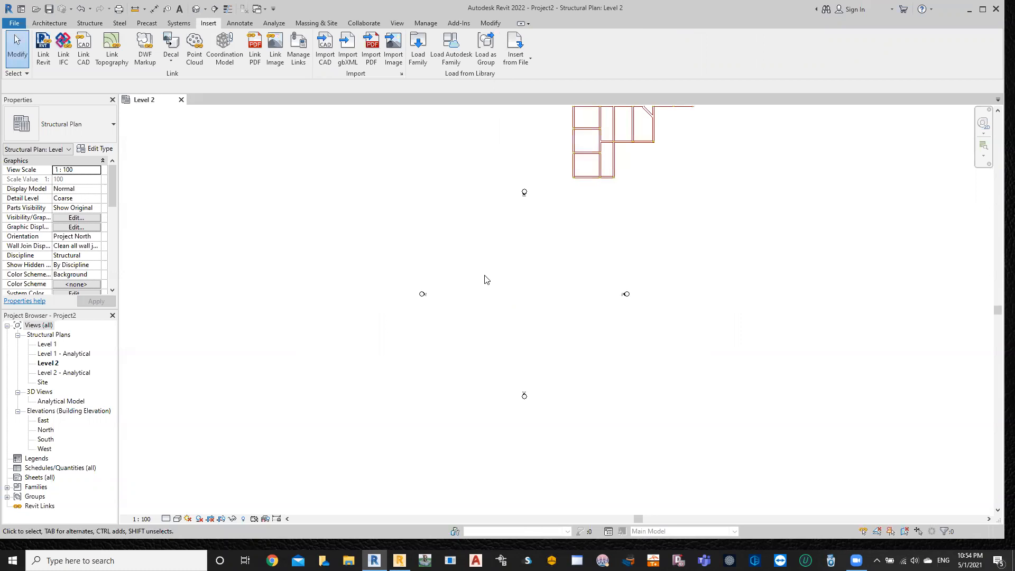
{"action": "middle_click_drag", "start_coordinate": [689, 190], "coordinate": [614, 331]}
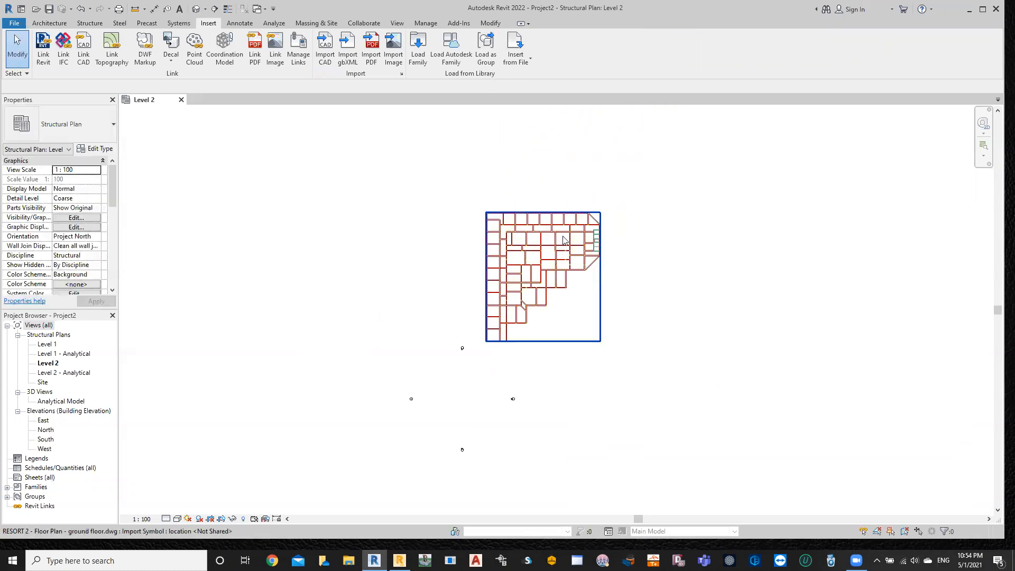
{"action": "scroll", "coordinate": [562, 238], "scroll_direction": "up", "scroll_amount": 2}
{"action": "scroll", "coordinate": [383, 205], "scroll_direction": "up", "scroll_amount": 3}
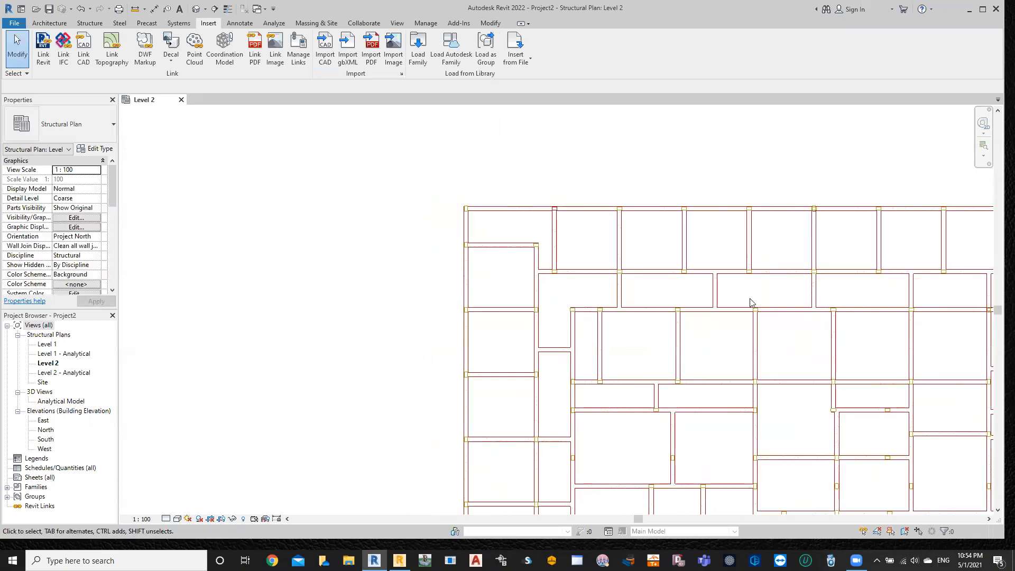
{"action": "scroll", "coordinate": [419, 182], "scroll_direction": "down", "scroll_amount": 2}
{"action": "scroll", "coordinate": [335, 162], "scroll_direction": "down", "scroll_amount": 1}
{"action": "middle_click_drag", "start_coordinate": [451, 288], "coordinate": [537, 258]}
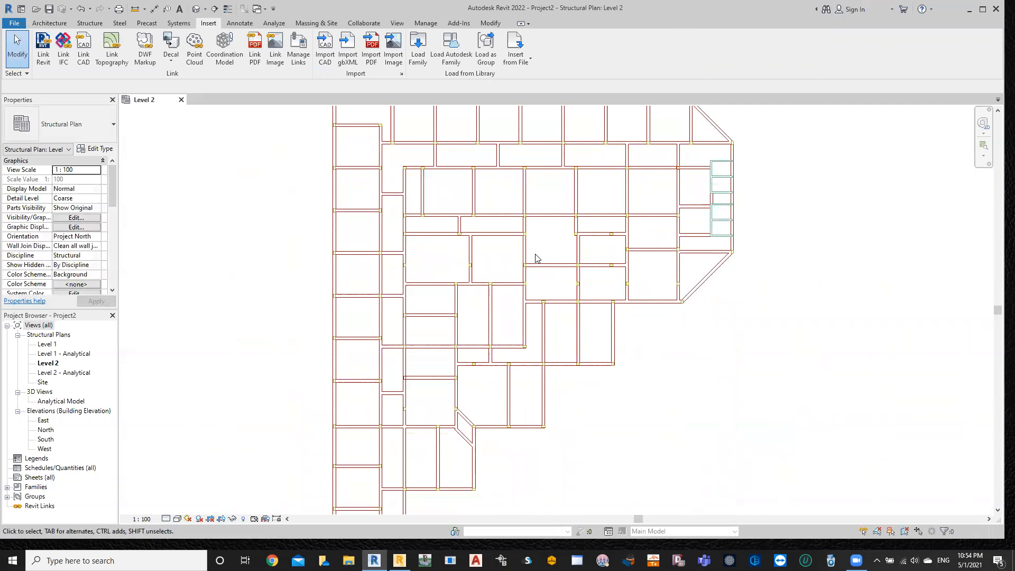
{"action": "scroll", "coordinate": [537, 259], "scroll_direction": "down", "scroll_amount": 1}
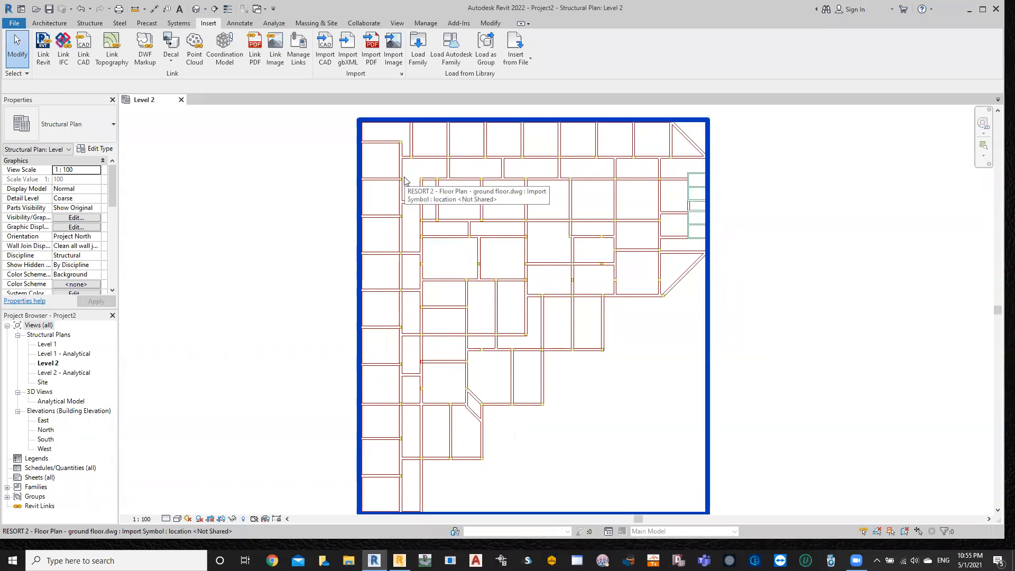
{"action": "left_click", "coordinate": [94, 24]}
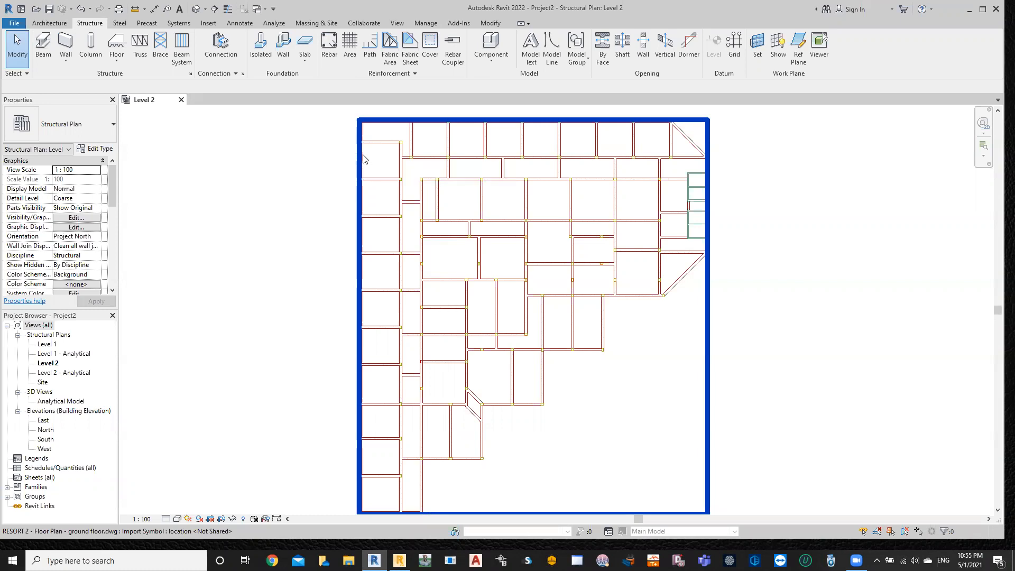
{"action": "left_click", "coordinate": [733, 45]}
{"action": "scroll", "coordinate": [338, 135], "scroll_direction": "up", "scroll_amount": 6}
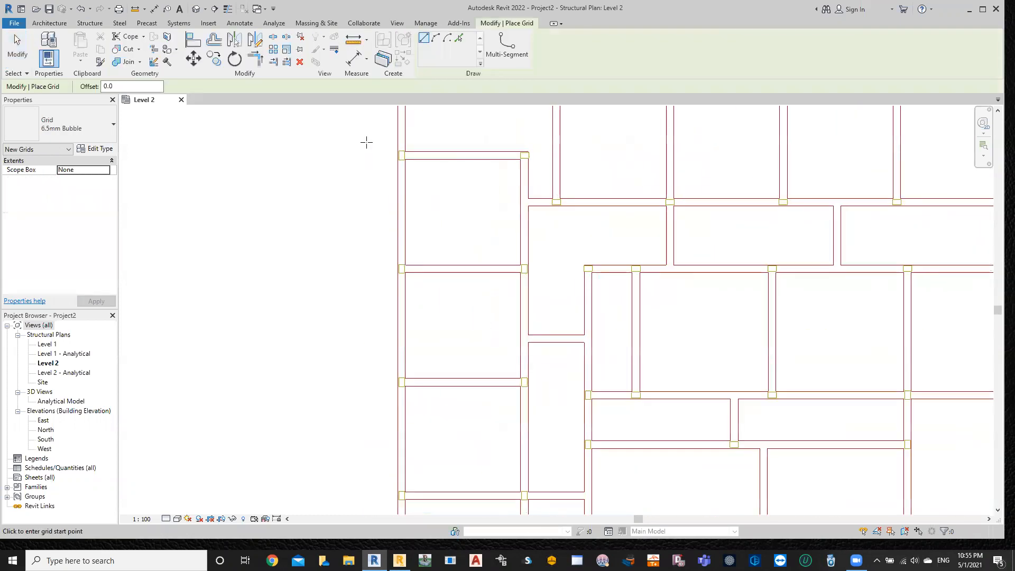
{"action": "scroll", "coordinate": [335, 338], "scroll_direction": "up", "scroll_amount": 5}
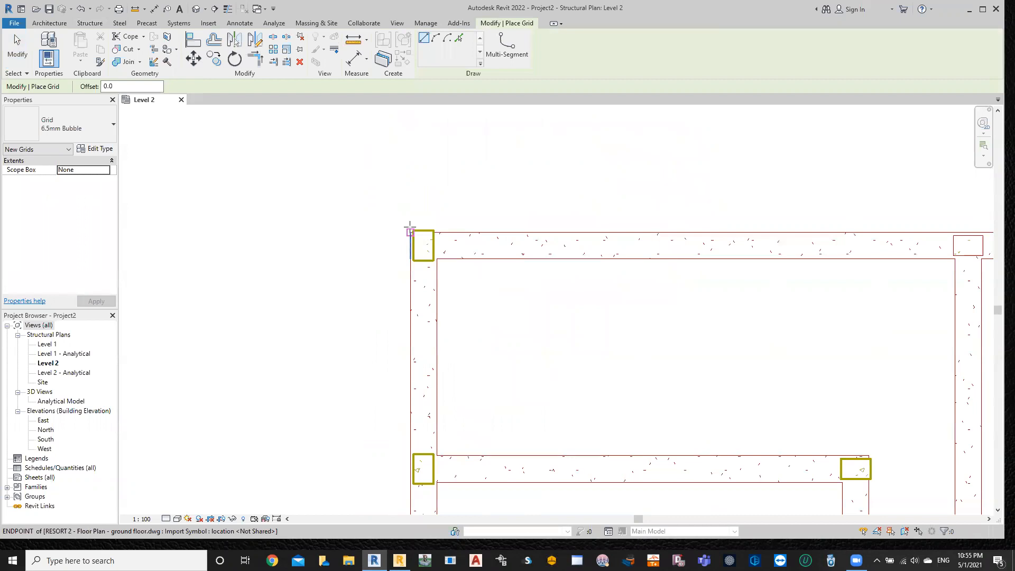
{"action": "left_click", "coordinate": [410, 233]}
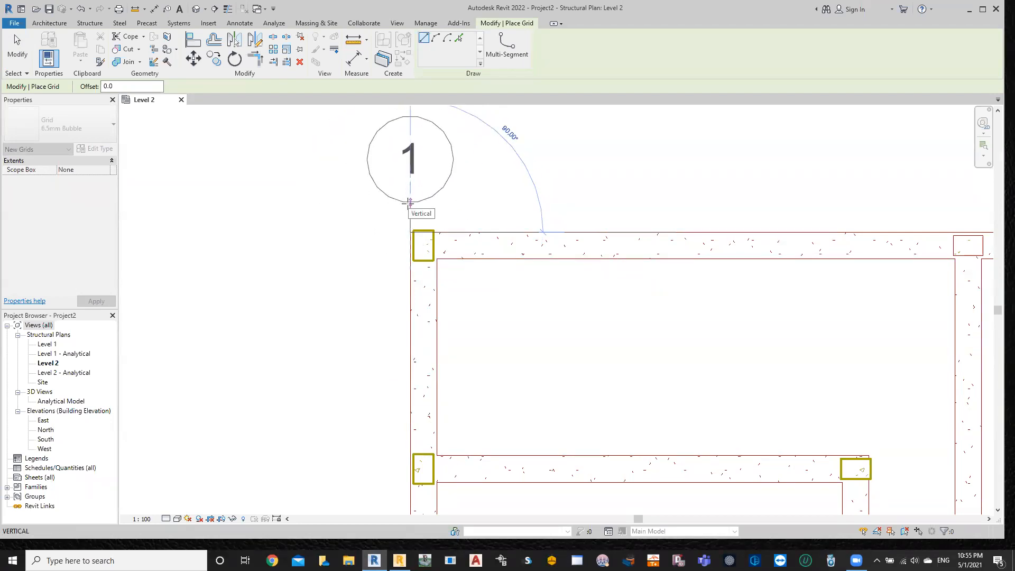
{"action": "key", "text": "Escape"}
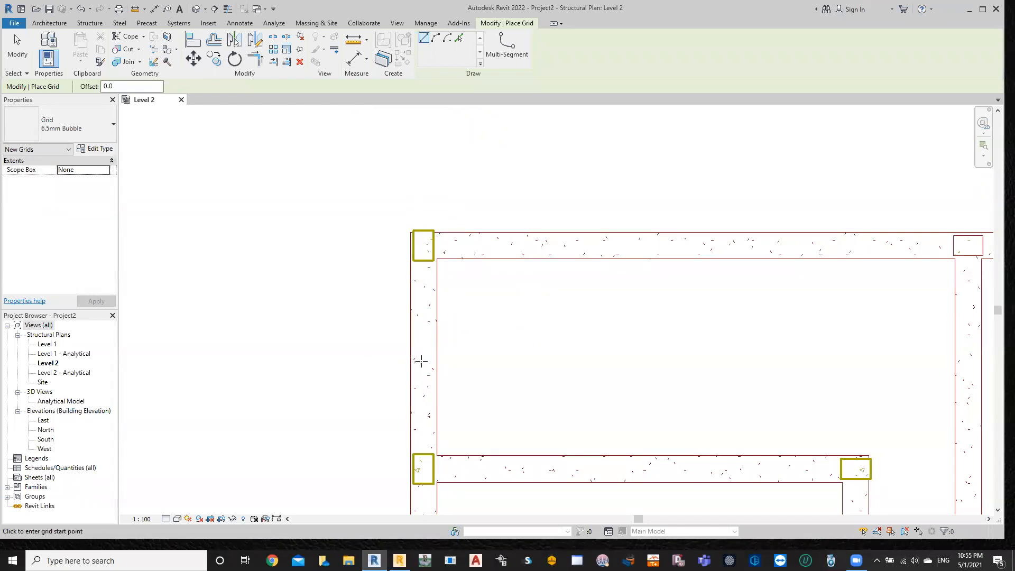
{"action": "key", "text": "Escape"}
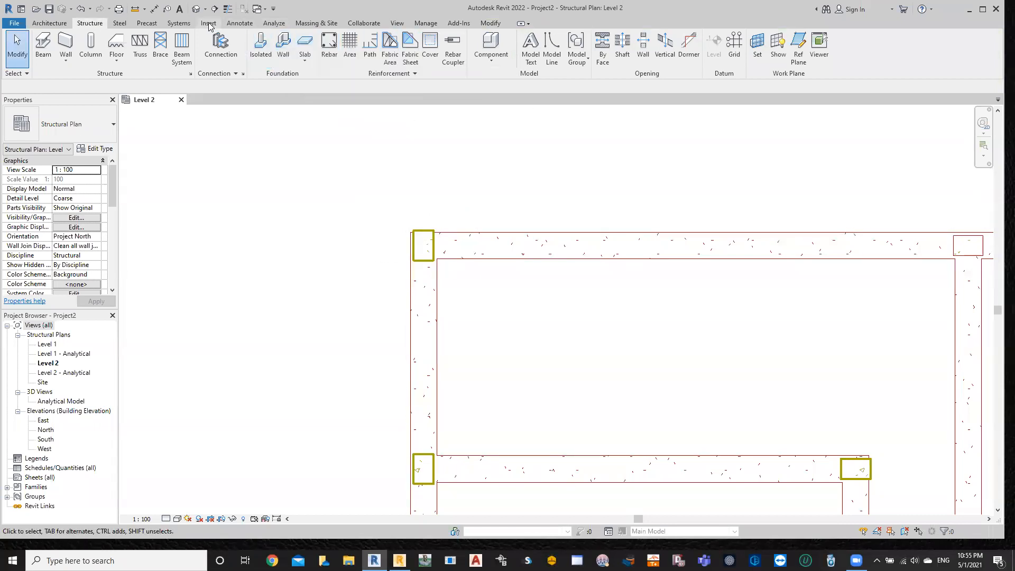
- Measure the width of the vertical beam below the plan's upper-left corner column
{"action": "left_click", "coordinate": [154, 8]}
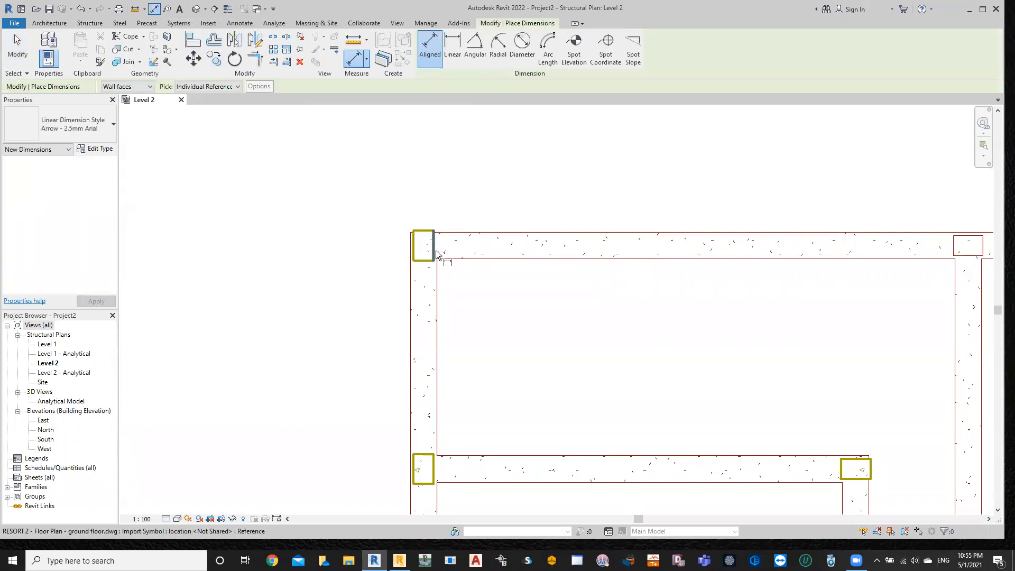
{"action": "left_click", "coordinate": [135, 8]}
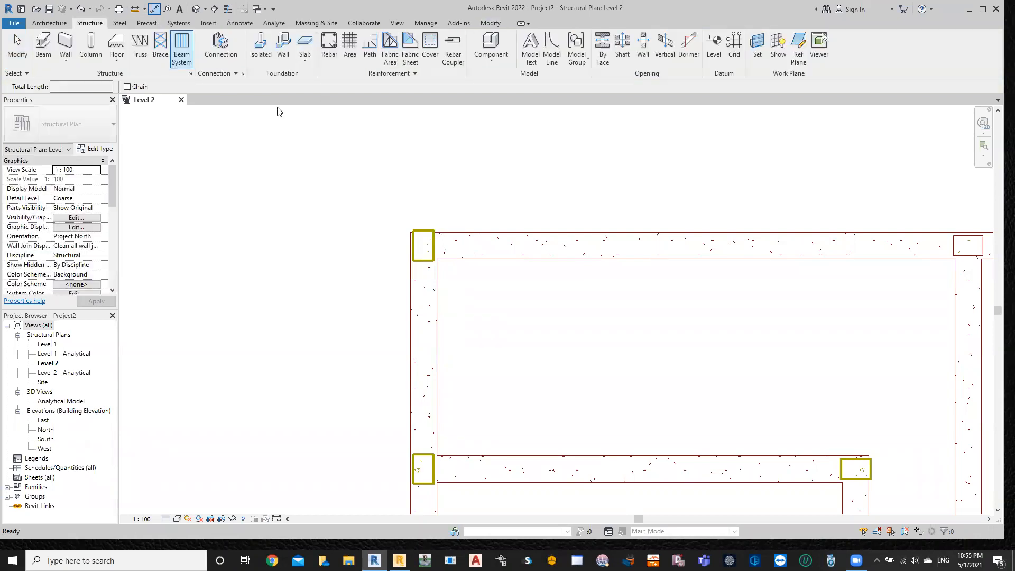
{"action": "left_click", "coordinate": [438, 258]}
{"action": "left_click", "coordinate": [409, 259]}
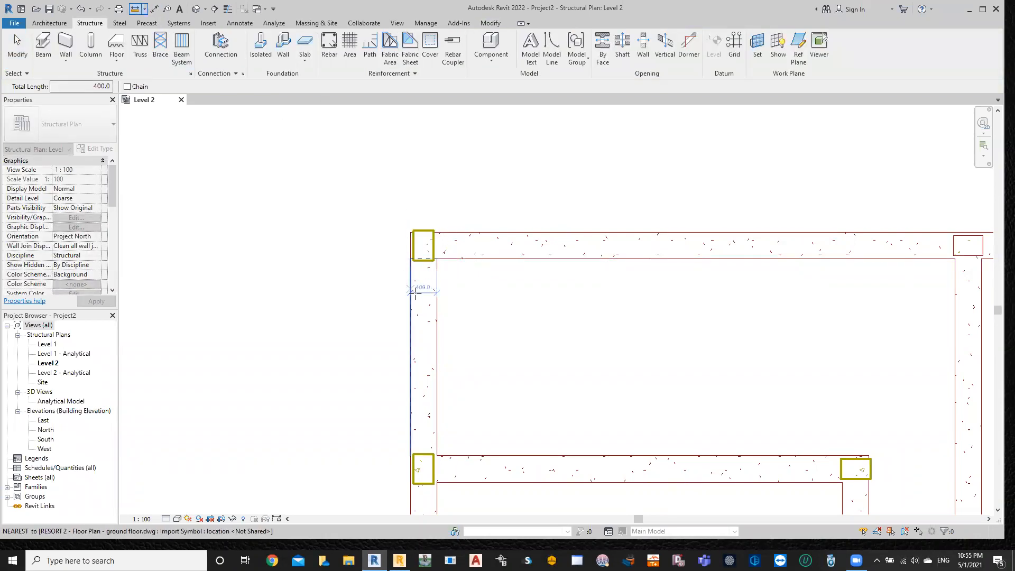
{"action": "scroll", "coordinate": [421, 299], "scroll_direction": "up", "scroll_amount": 3}
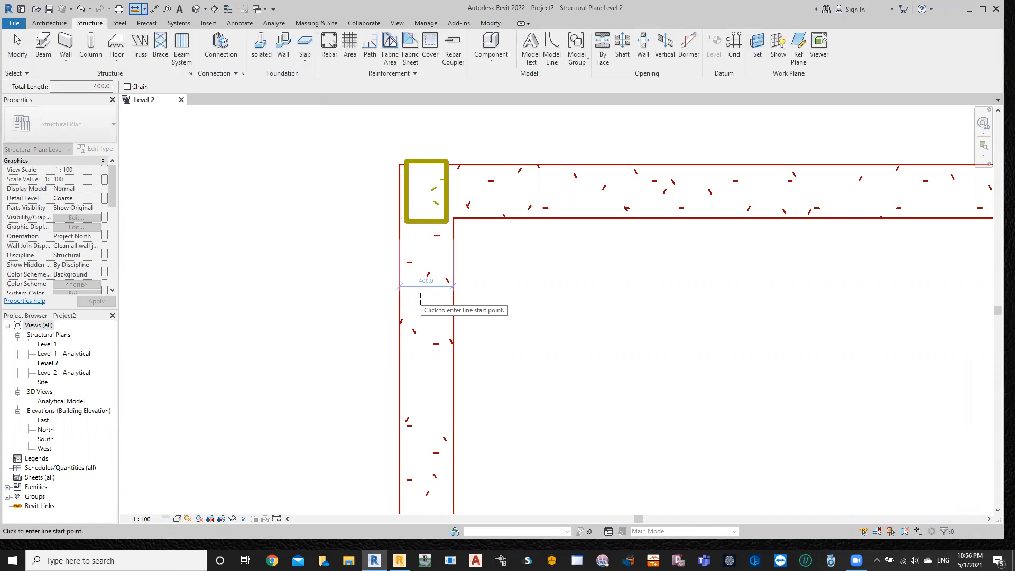
{"action": "scroll", "coordinate": [420, 299], "scroll_direction": "down", "scroll_amount": 2}
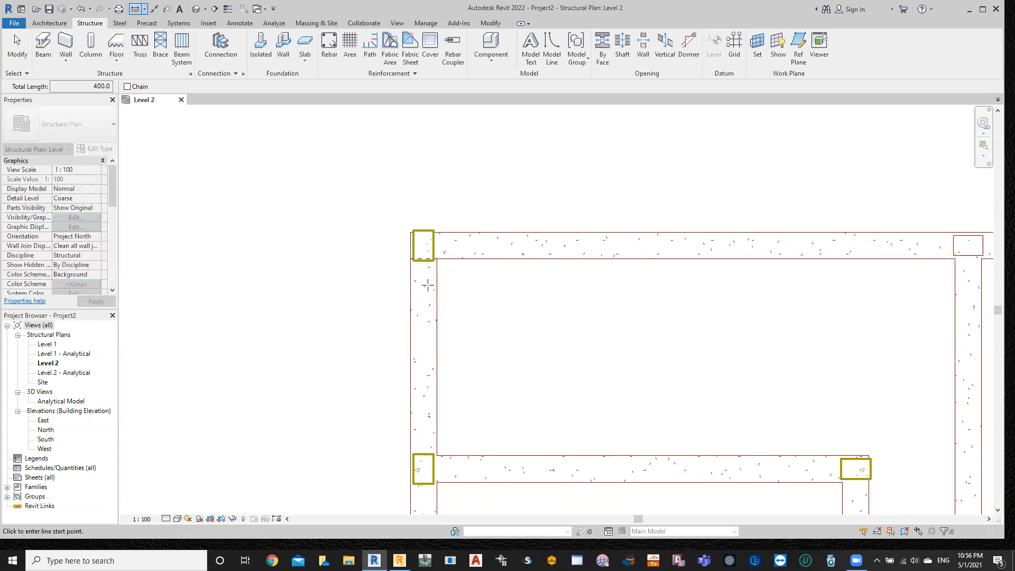
{"action": "scroll", "coordinate": [410, 259], "scroll_direction": "up", "scroll_amount": 2}
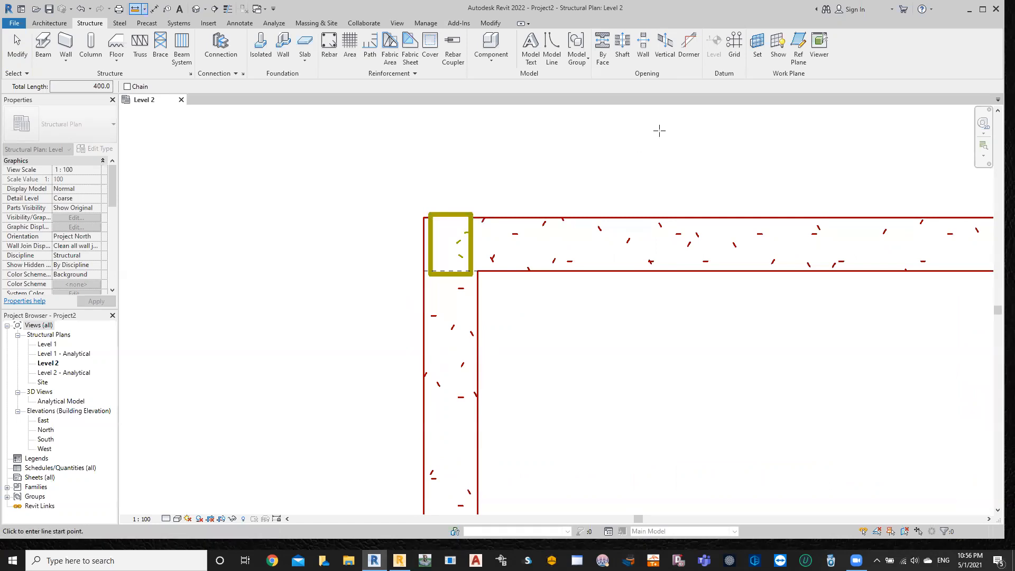
- Start a straight grid line with an offset of 200
{"action": "left_click", "coordinate": [733, 48]}
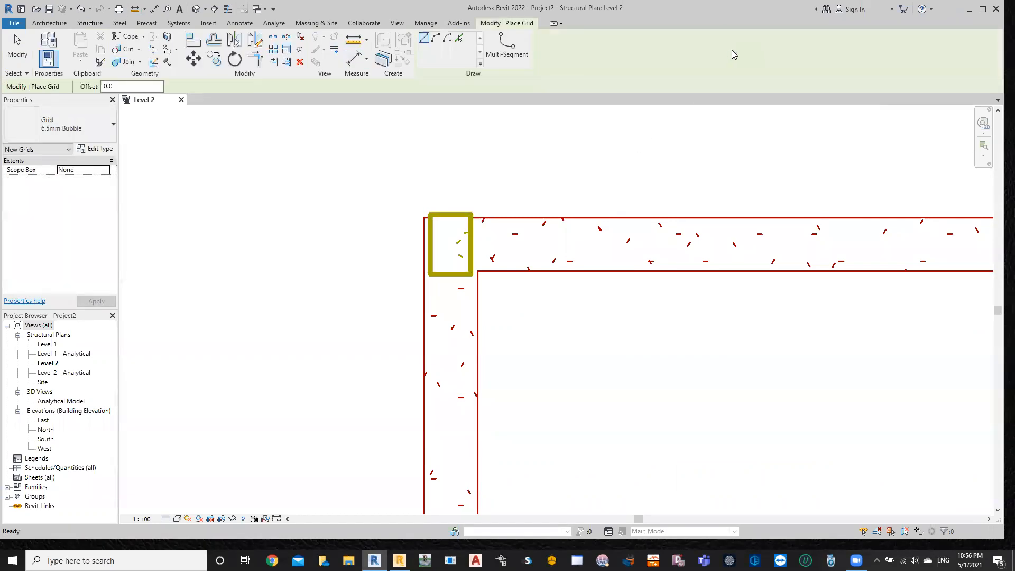
{"action": "left_click", "coordinate": [108, 87]}
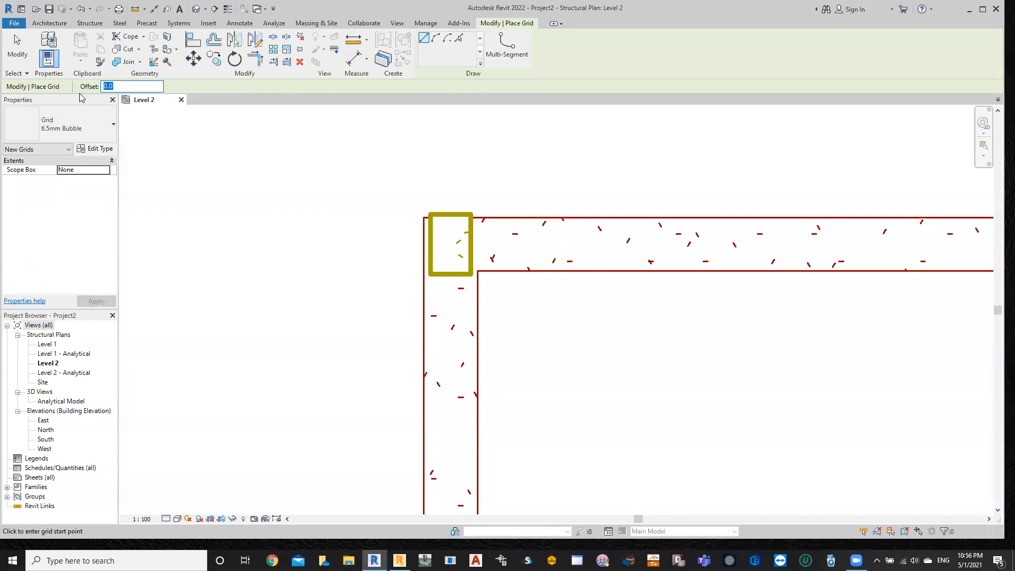
{"action": "type", "text": "20"}
{"action": "left_click", "coordinate": [423, 217]}
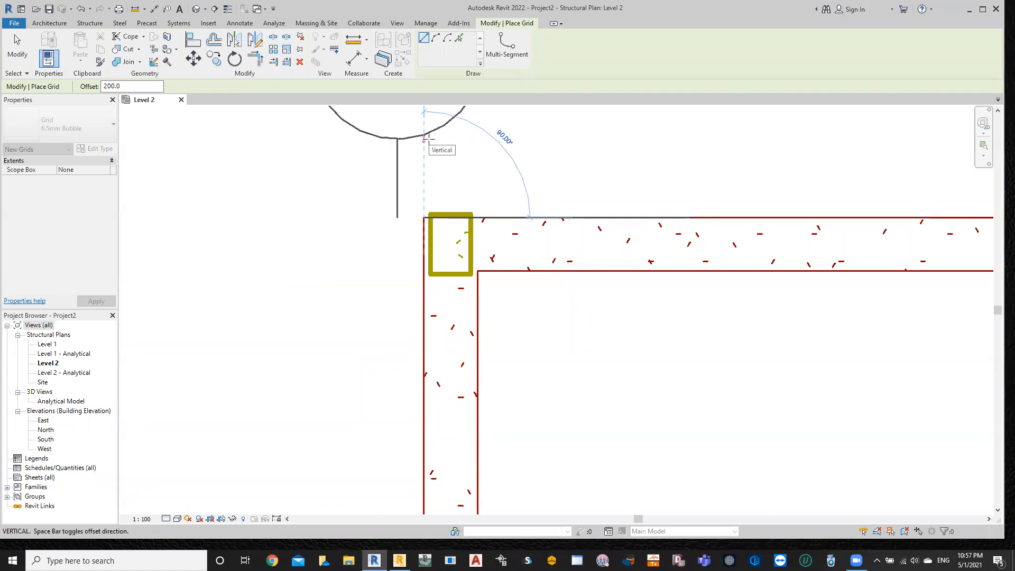
{"action": "key", "text": "Escape"}
{"action": "left_click", "coordinate": [141, 87]}
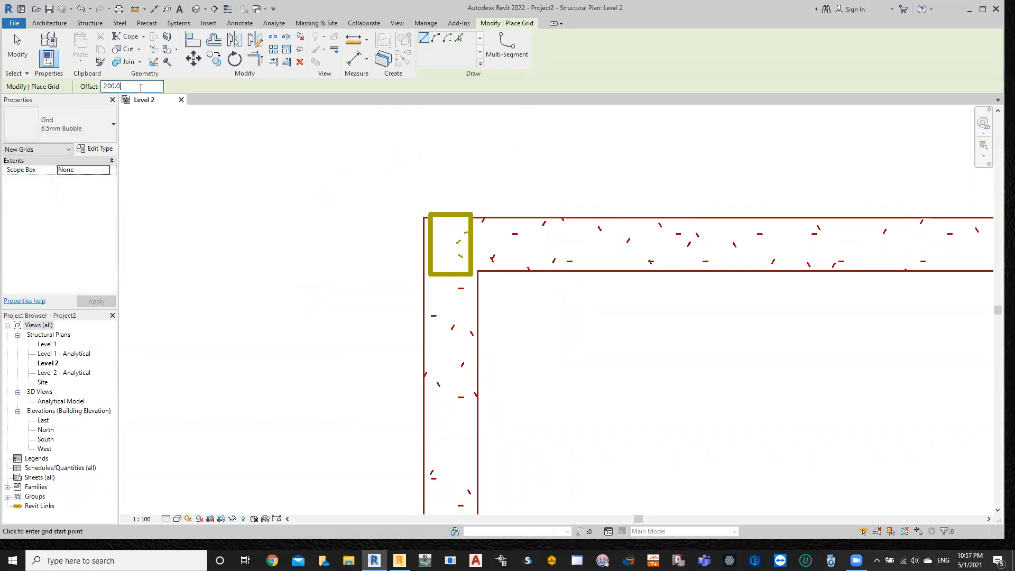
{"action": "left_click", "coordinate": [423, 217]}
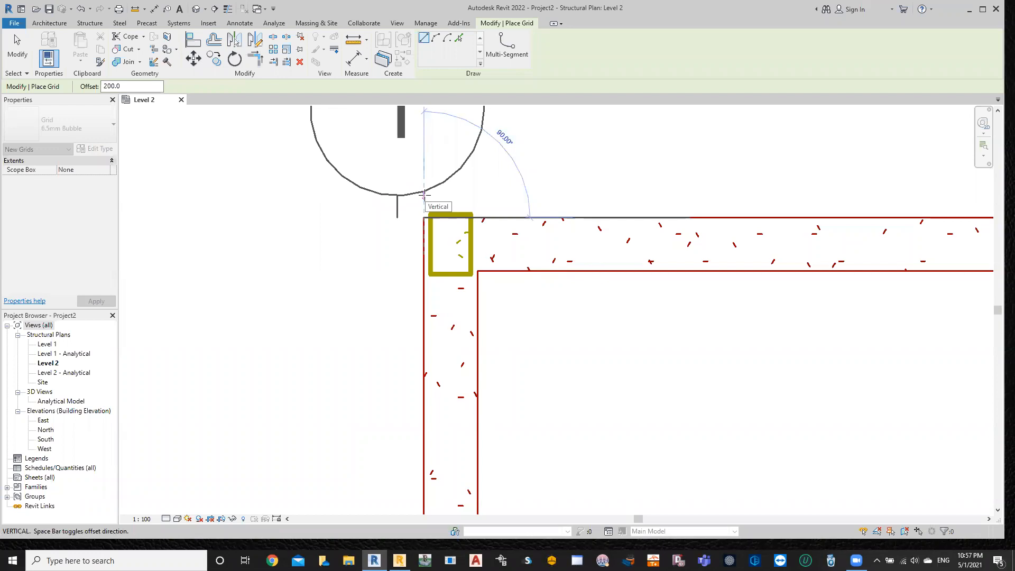
{"action": "key", "text": "Escape"}
- Set the grid offset to -200 and draw a short vertical grid line upward from the plan's upper-left outer corner
{"action": "left_click", "coordinate": [106, 86]}
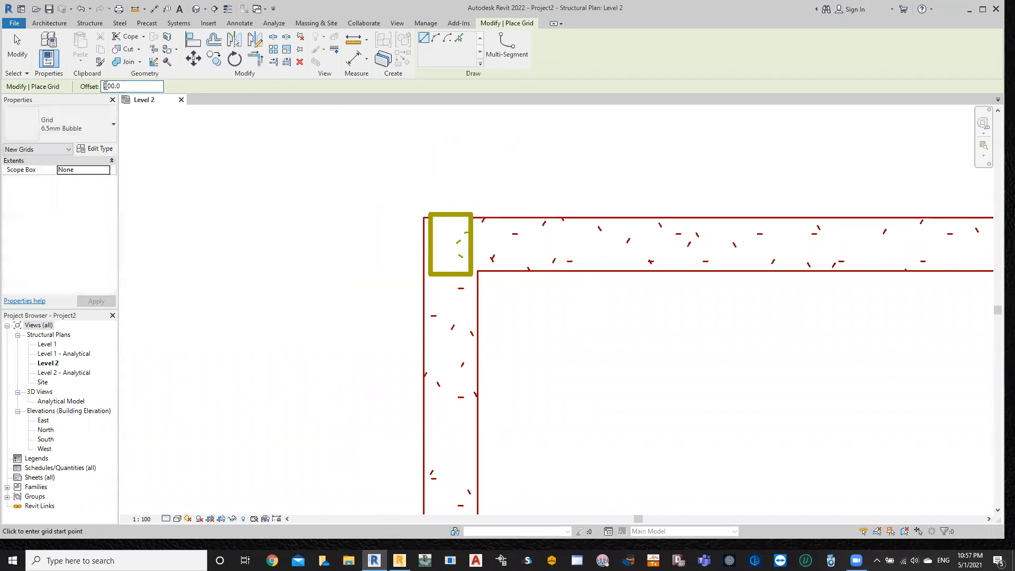
{"action": "type", "text": "-"}
{"action": "left_click", "coordinate": [424, 217]}
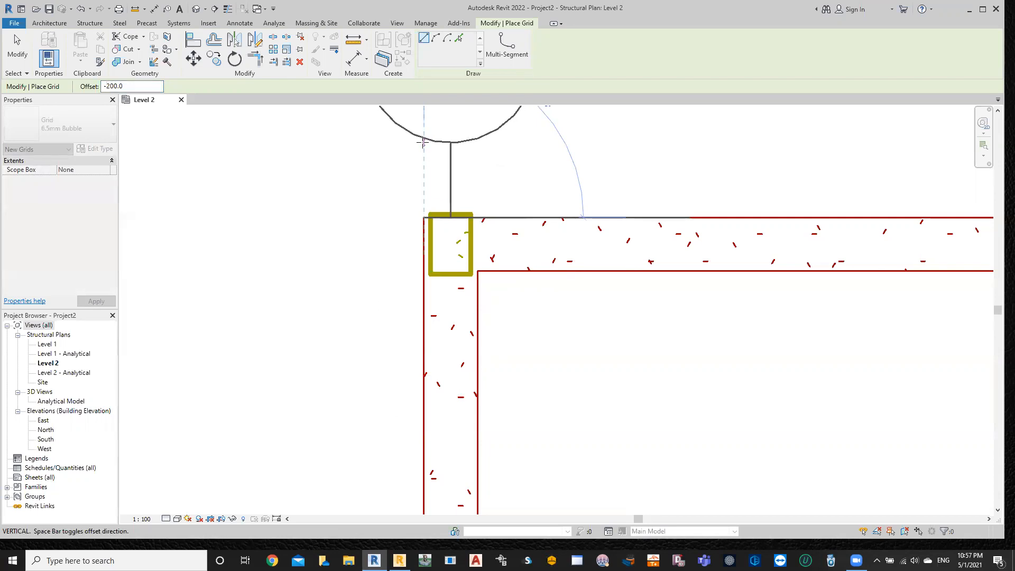
{"action": "left_click", "coordinate": [423, 144]}
{"action": "scroll", "coordinate": [453, 185], "scroll_direction": "down", "scroll_amount": 4}
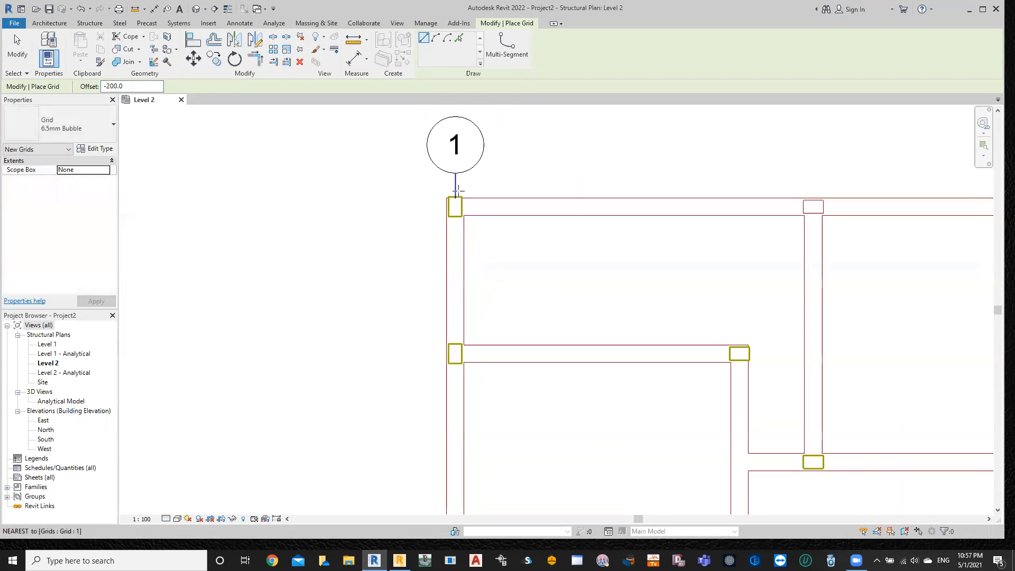
{"action": "key", "text": "Escape"}
{"action": "key", "text": "Escape"}
- Extend the lower end of grid 1 down past the bottom edge of the floor plan
{"action": "left_click", "coordinate": [455, 193]}
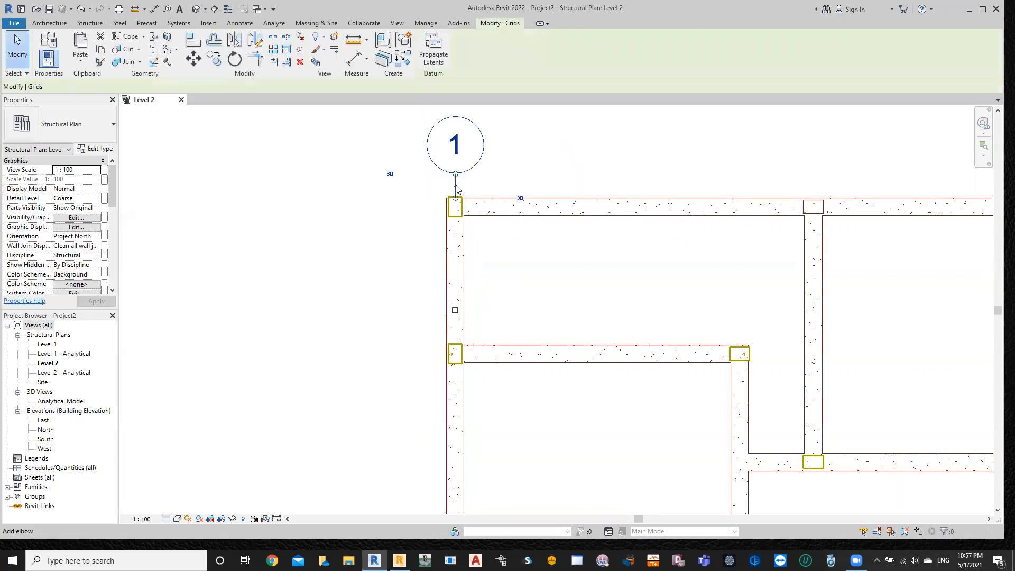
{"action": "scroll", "coordinate": [460, 489], "scroll_direction": "down", "scroll_amount": 3}
{"action": "middle_click_drag", "start_coordinate": [460, 489], "coordinate": [412, 193]}
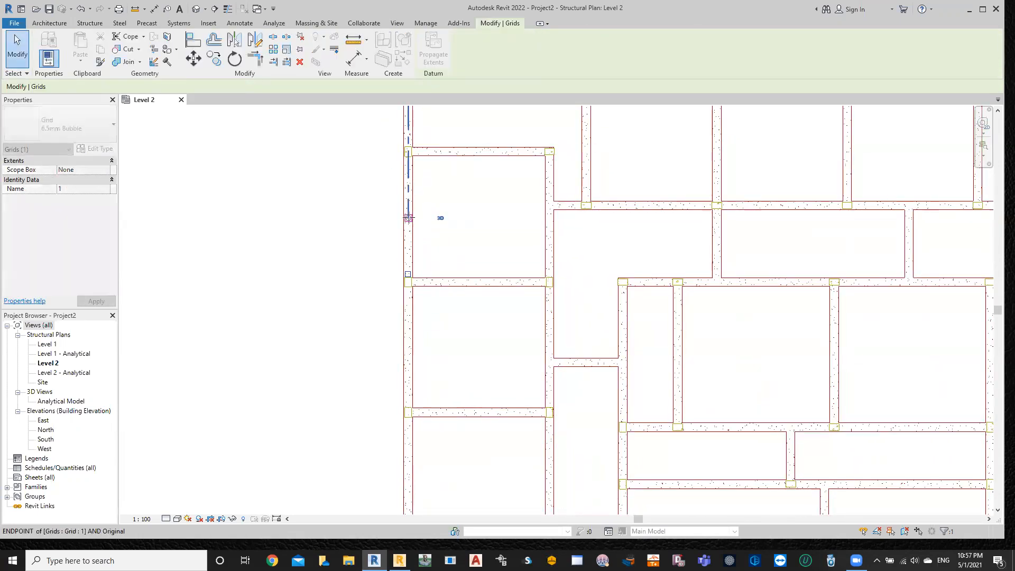
{"action": "scroll", "coordinate": [400, 468], "scroll_direction": "down", "scroll_amount": 2}
{"action": "middle_click_drag", "start_coordinate": [404, 465], "coordinate": [404, 175]}
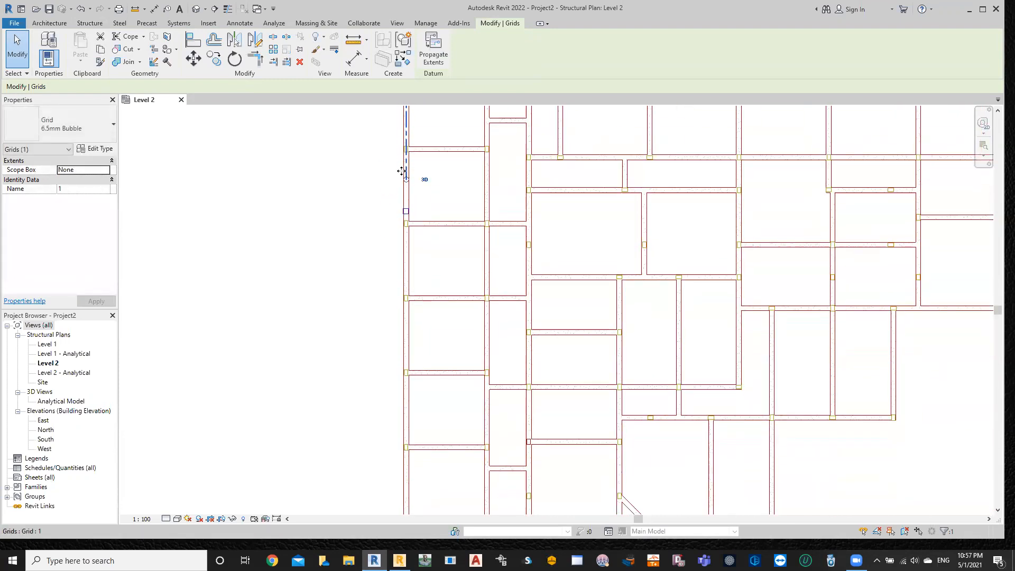
{"action": "scroll", "coordinate": [386, 486], "scroll_direction": "down", "scroll_amount": 2}
{"action": "middle_click_drag", "start_coordinate": [385, 487], "coordinate": [349, 421]}
{"action": "scroll", "coordinate": [392, 316], "scroll_direction": "down", "scroll_amount": 2}
{"action": "scroll", "coordinate": [391, 316], "scroll_direction": "up", "scroll_amount": 2}
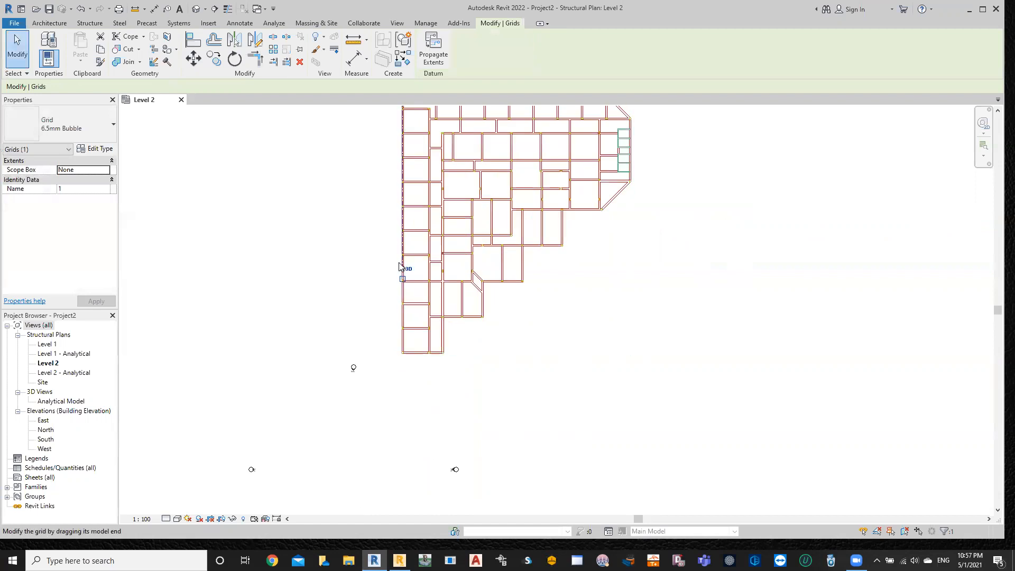
{"action": "left_click_drag", "start_coordinate": [402, 271], "coordinate": [401, 380]}
{"action": "left_click", "coordinate": [373, 481]}
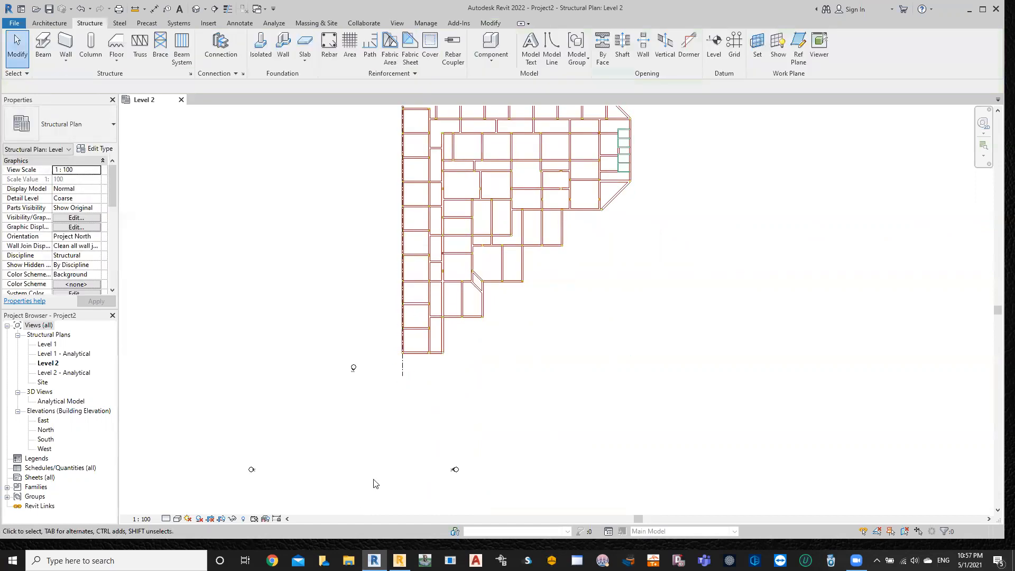
- Examine the upper end of grid 1 and the column positions across the neighbouring bays
{"action": "middle_click_drag", "start_coordinate": [555, 340], "coordinate": [575, 440]}
{"action": "scroll", "coordinate": [446, 185], "scroll_direction": "up", "scroll_amount": 3}
{"action": "scroll", "coordinate": [392, 226], "scroll_direction": "up", "scroll_amount": 1}
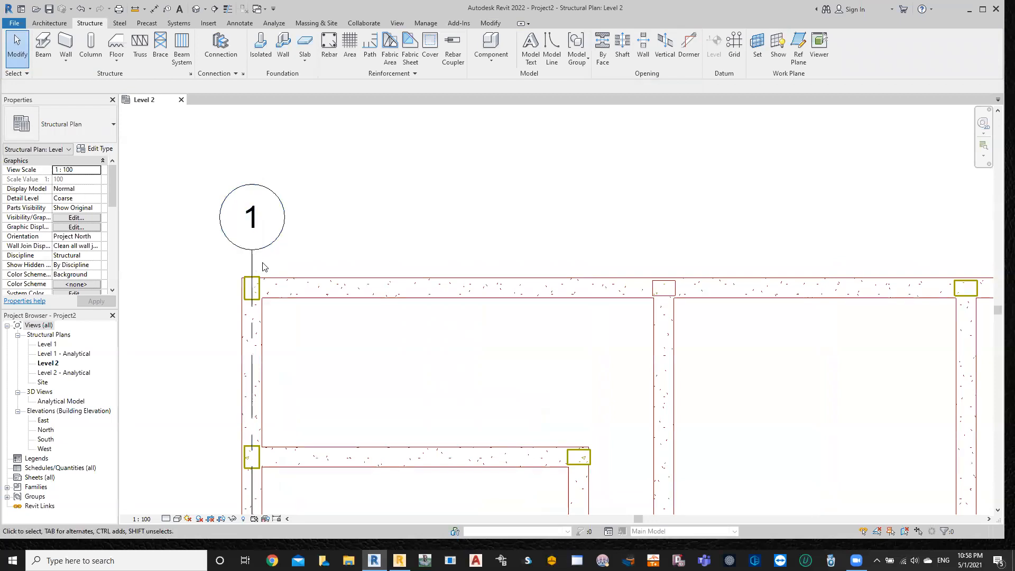
{"action": "scroll", "coordinate": [260, 267], "scroll_direction": "down", "scroll_amount": 1}
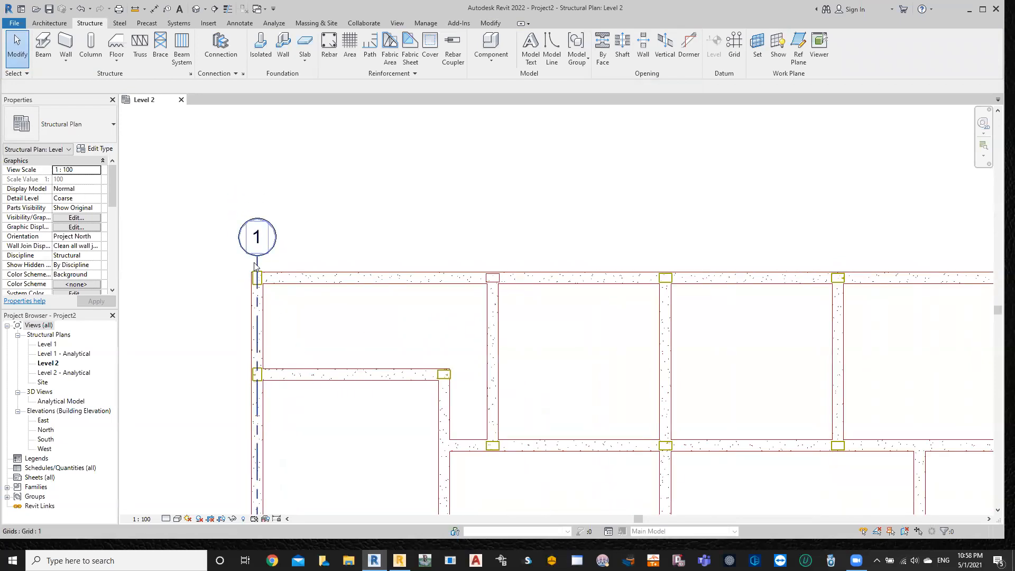
{"action": "scroll", "coordinate": [592, 345], "scroll_direction": "down", "scroll_amount": 3}
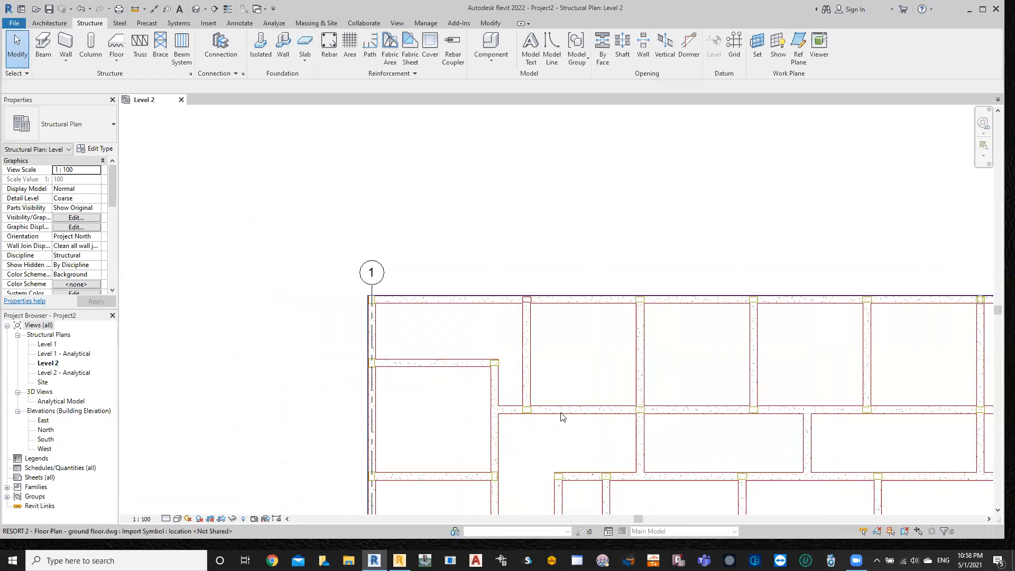
{"action": "middle_click_drag", "start_coordinate": [554, 375], "coordinate": [498, 301]}
{"action": "scroll", "coordinate": [526, 243], "scroll_direction": "up", "scroll_amount": 3}
{"action": "scroll", "coordinate": [327, 220], "scroll_direction": "up", "scroll_amount": 1}
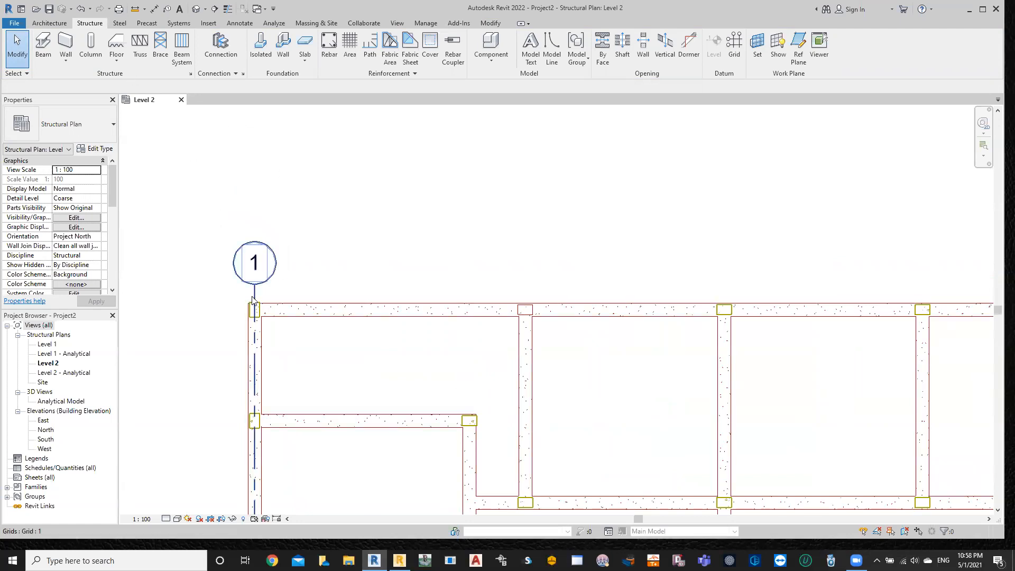
- Copy grid 1 from the inner corner of its beam to the column at the right end of the short horizontal beam
{"action": "left_click", "coordinate": [254, 296]}
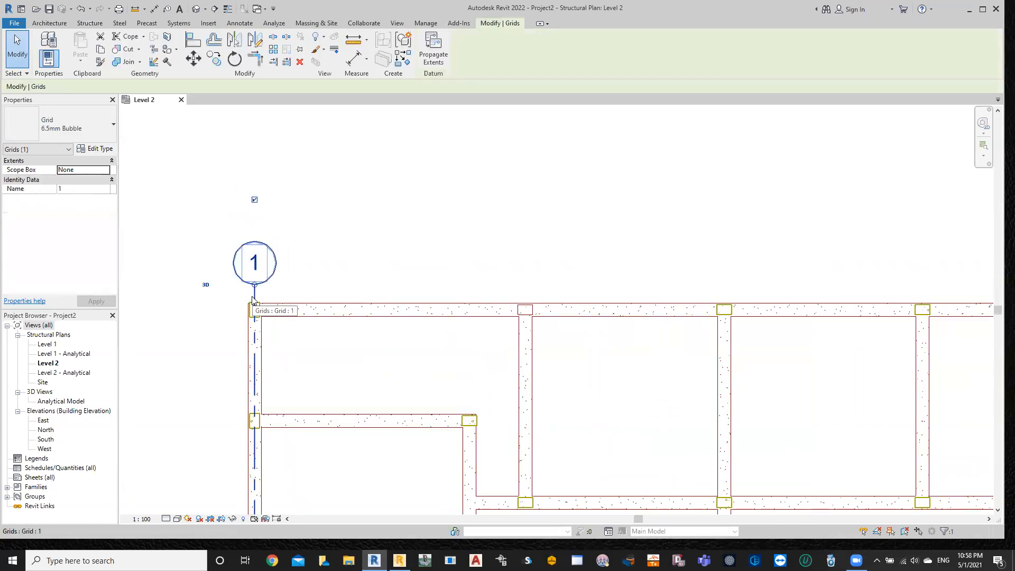
{"action": "left_click", "coordinate": [214, 59]}
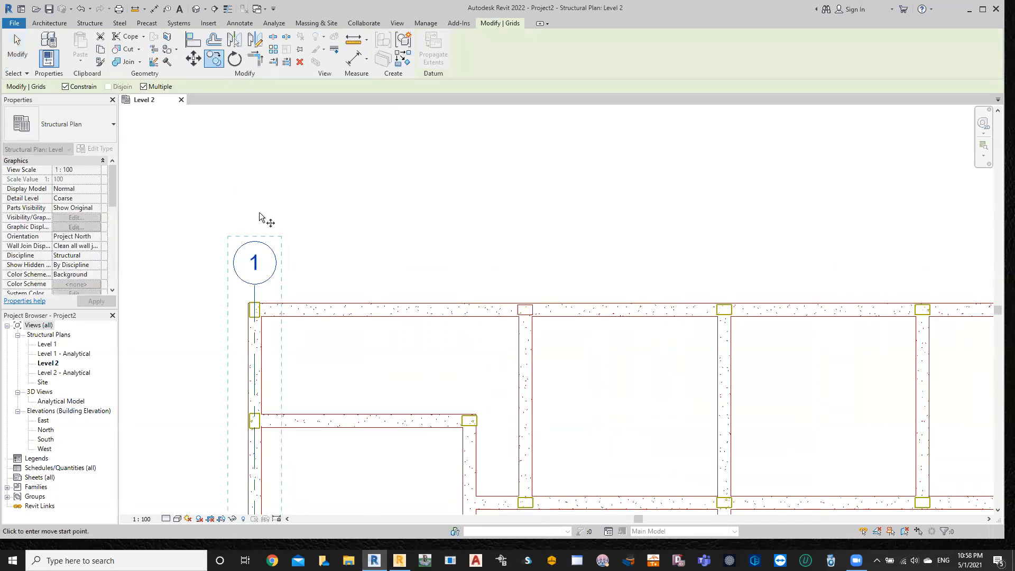
{"action": "scroll", "coordinate": [255, 308], "scroll_direction": "up", "scroll_amount": 2}
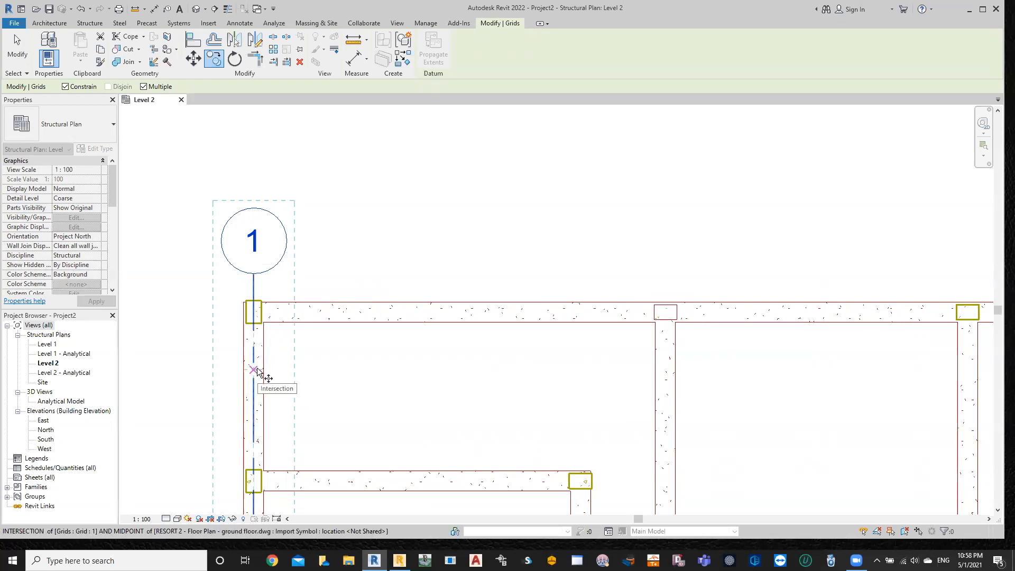
{"action": "left_click", "coordinate": [264, 322]}
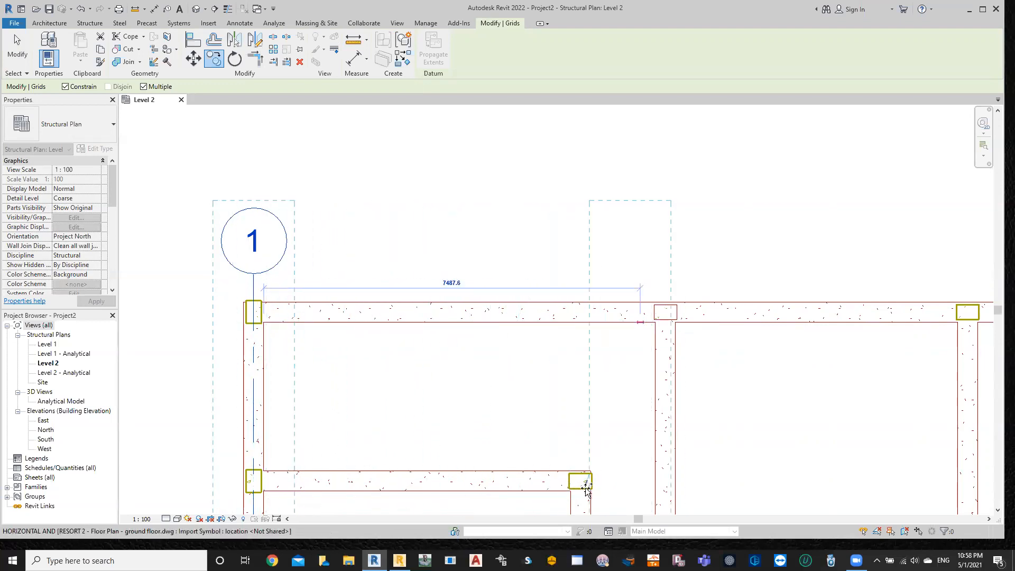
{"action": "scroll", "coordinate": [591, 495], "scroll_direction": "down", "scroll_amount": 5}
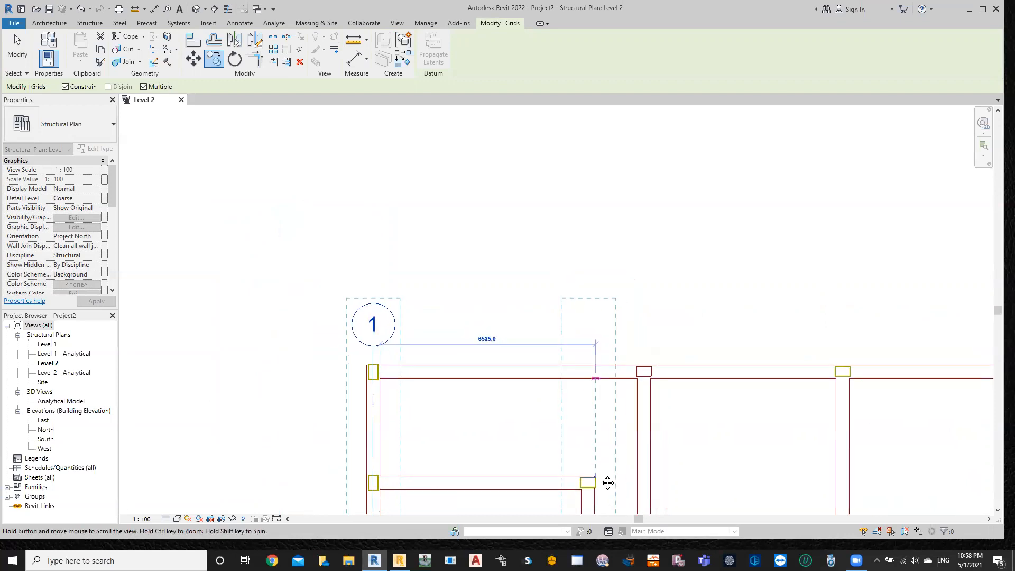
{"action": "scroll", "coordinate": [573, 425], "scroll_direction": "up", "scroll_amount": 5}
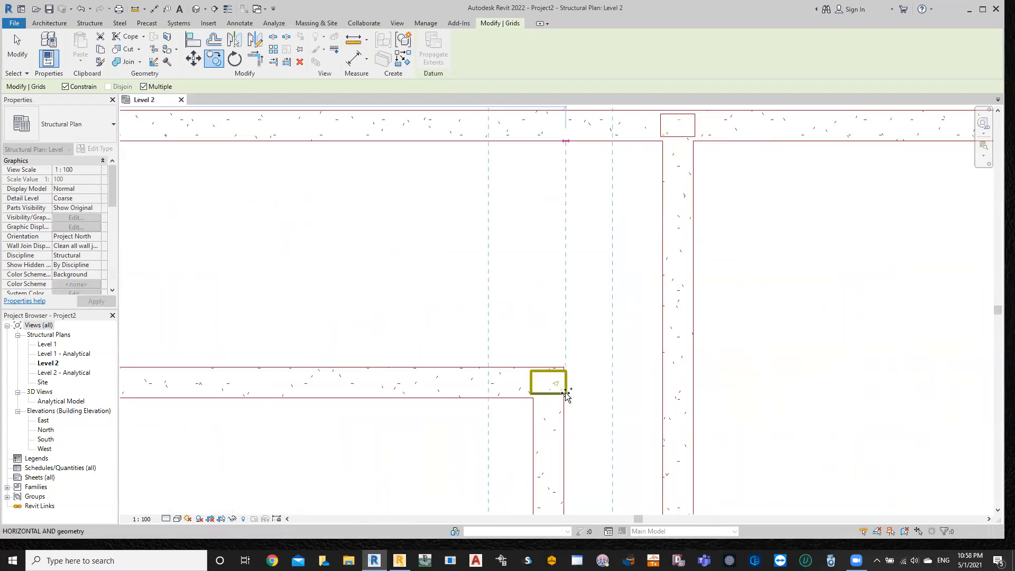
{"action": "scroll", "coordinate": [546, 431], "scroll_direction": "down", "scroll_amount": 1}
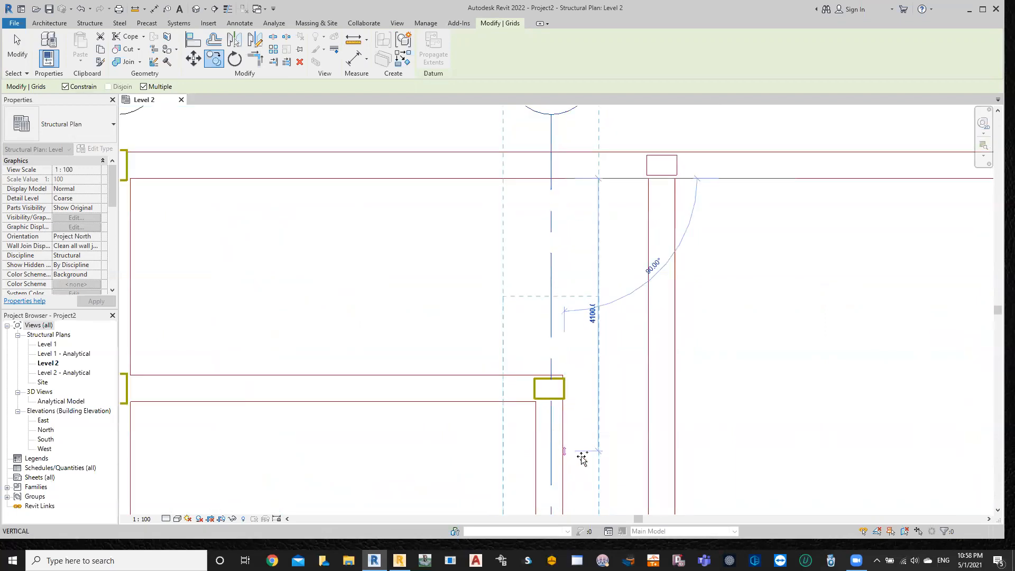
- Place three more copies of the grid on the next three columns along the plan's upper edge and finish copying
{"action": "left_click", "coordinate": [675, 180]}
{"action": "scroll", "coordinate": [679, 184], "scroll_direction": "down", "scroll_amount": 2}
{"action": "middle_click_drag", "start_coordinate": [768, 270], "coordinate": [440, 235]}
{"action": "left_click", "coordinate": [599, 166]}
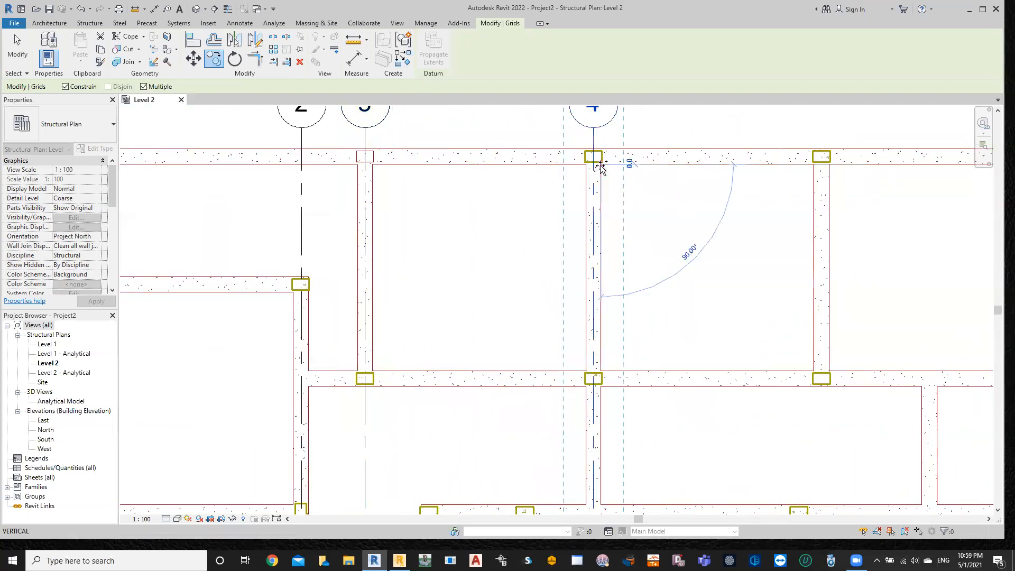
{"action": "left_click", "coordinate": [828, 167]}
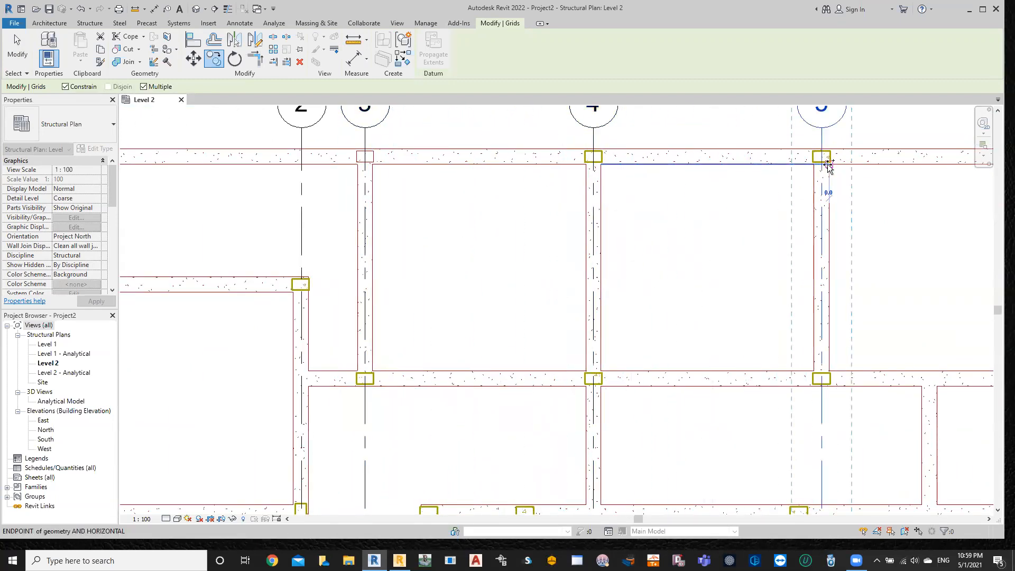
{"action": "scroll", "coordinate": [830, 191], "scroll_direction": "down", "scroll_amount": 3}
{"action": "middle_click_drag", "start_coordinate": [862, 245], "coordinate": [820, 182]}
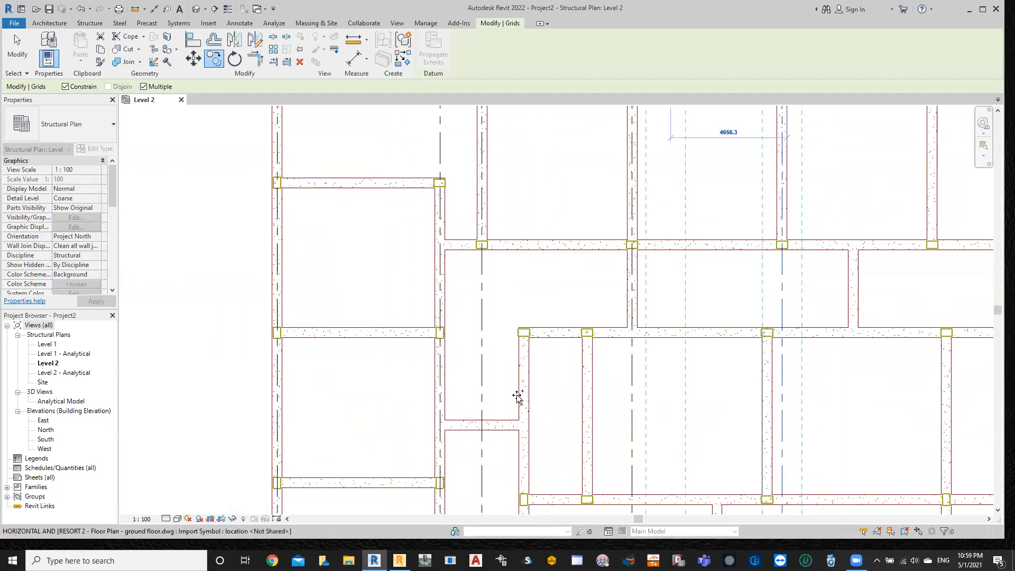
{"action": "scroll", "coordinate": [503, 370], "scroll_direction": "down", "scroll_amount": 2}
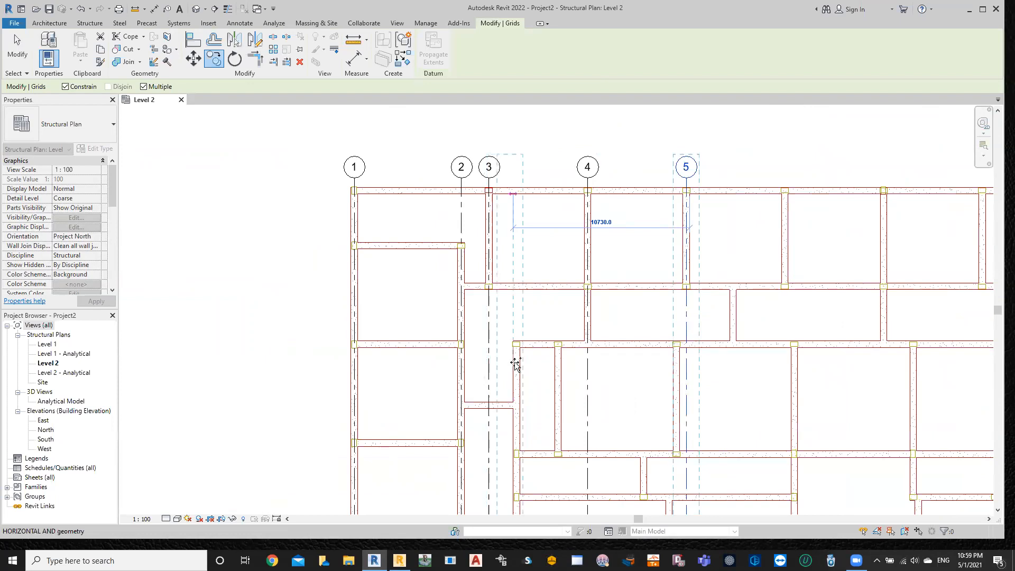
{"action": "key", "text": "Escape"}
{"action": "key", "text": "Escape"}
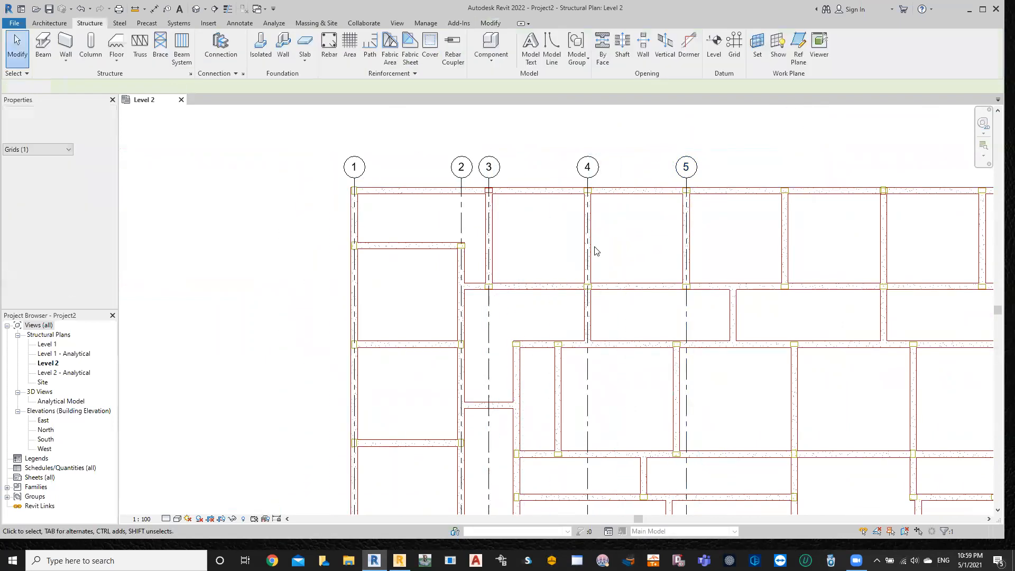
- Delete grids 4 and 5 from the floor plan
{"action": "left_click_drag", "start_coordinate": [709, 175], "coordinate": [562, 164]}
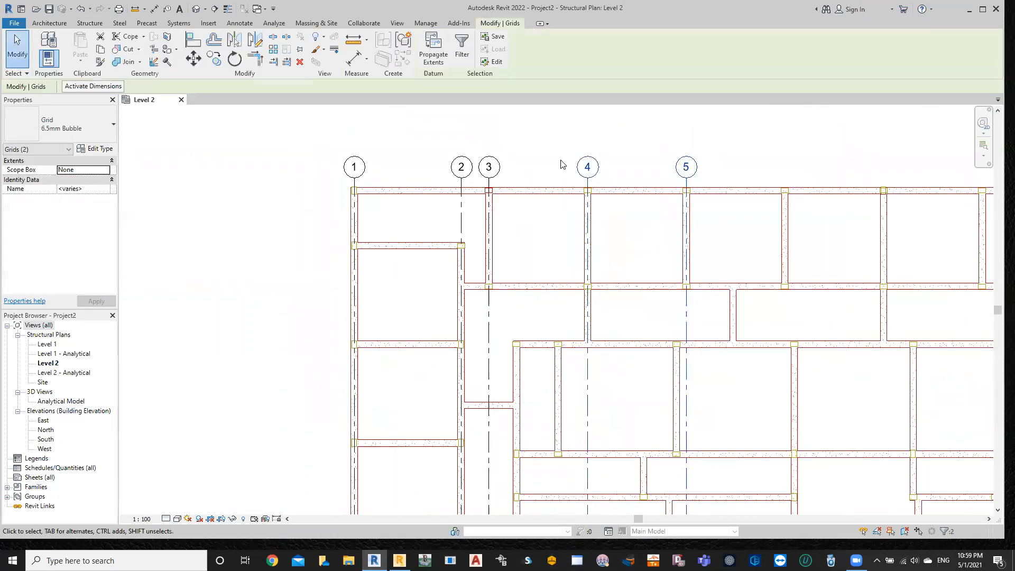
{"action": "key", "text": "Delete"}
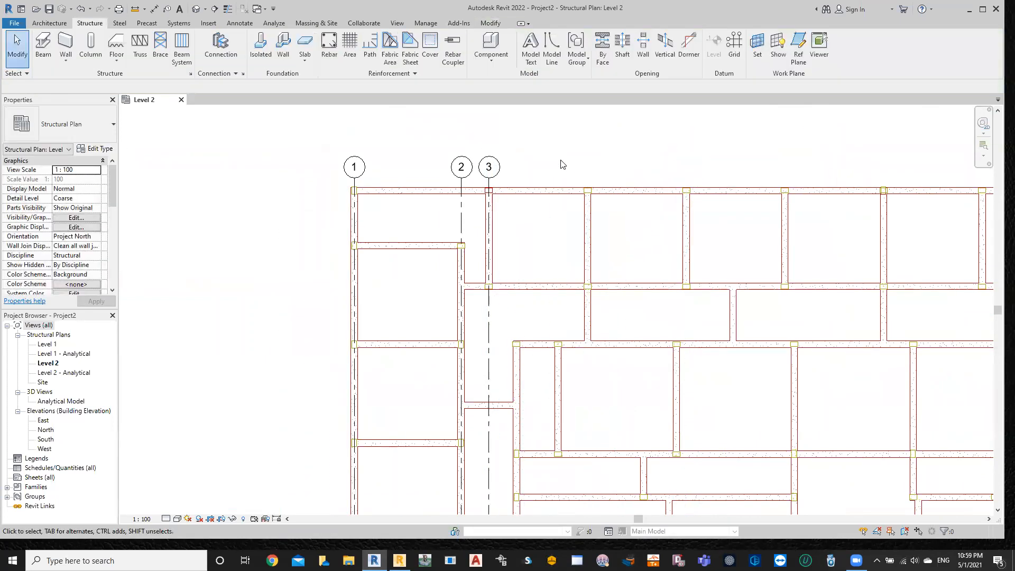
{"action": "left_click", "coordinate": [489, 186]}
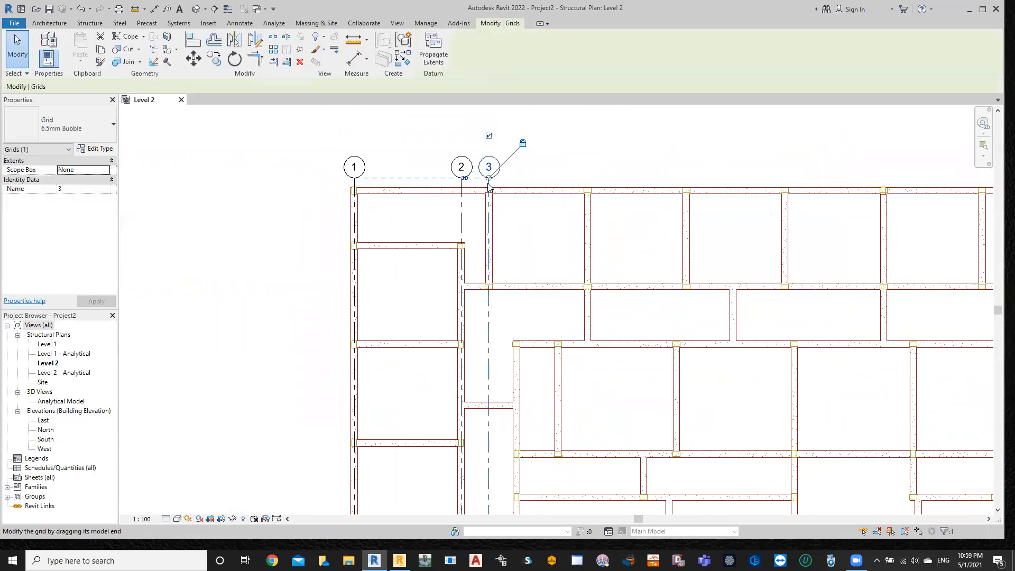
{"action": "left_click", "coordinate": [213, 58]}
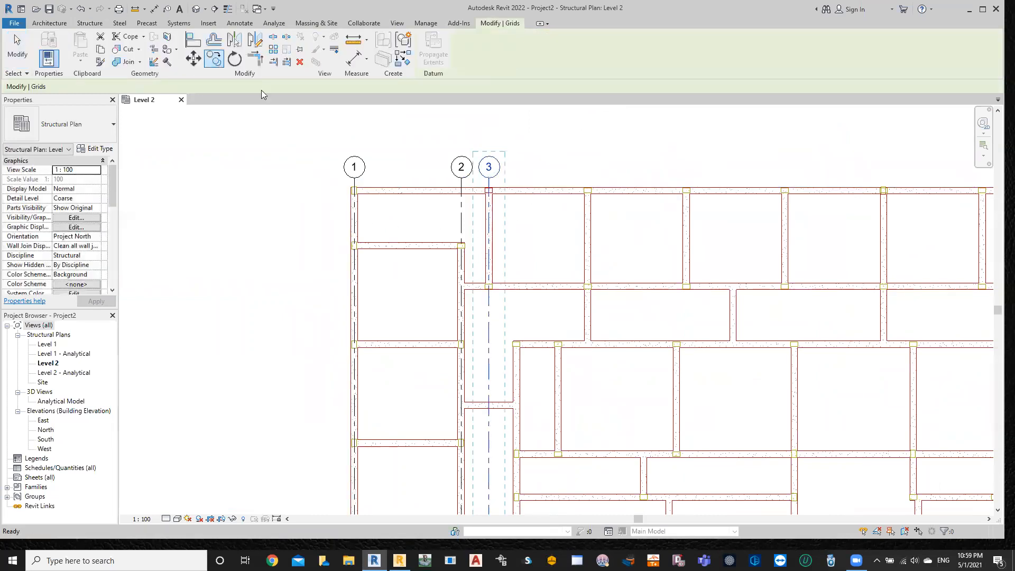
{"action": "scroll", "coordinate": [539, 392], "scroll_direction": "up", "scroll_amount": 3}
{"action": "scroll", "coordinate": [540, 392], "scroll_direction": "down", "scroll_amount": 1}
{"action": "scroll", "coordinate": [500, 195], "scroll_direction": "up", "scroll_amount": 1}
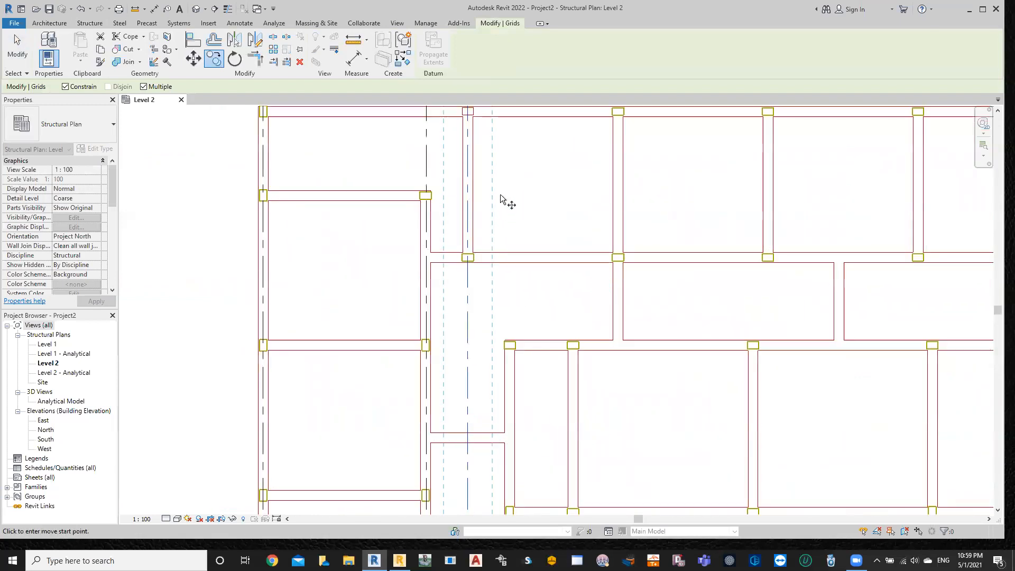
{"action": "scroll", "coordinate": [496, 186], "scroll_direction": "down", "scroll_amount": 1}
{"action": "middle_click_drag", "start_coordinate": [502, 178], "coordinate": [507, 244]}
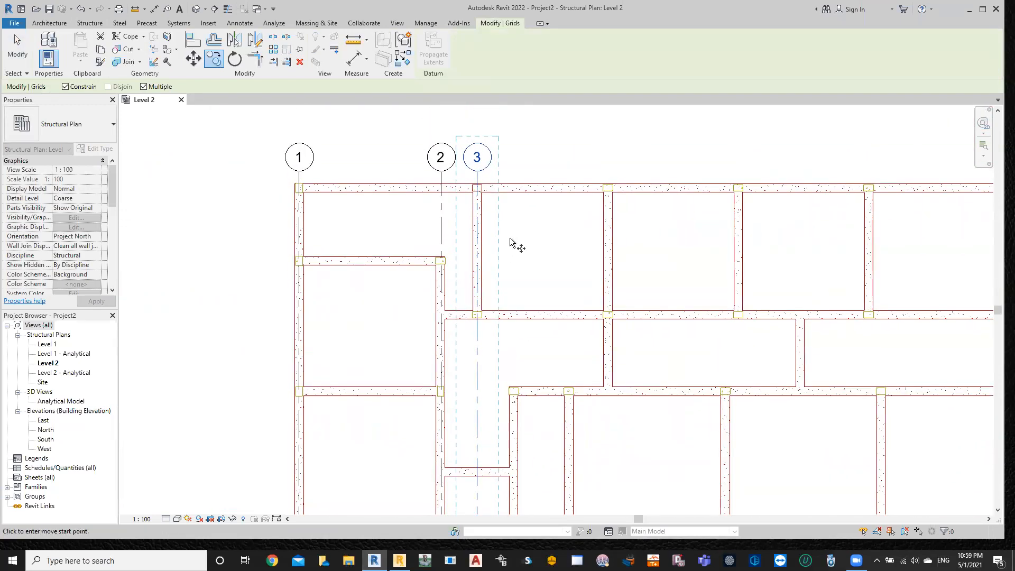
- Copy grid 1 from the plan's upper-left beam corner to the outer beam corner at the first column of the inner row beyond grid 3
{"action": "left_click", "coordinate": [299, 188]}
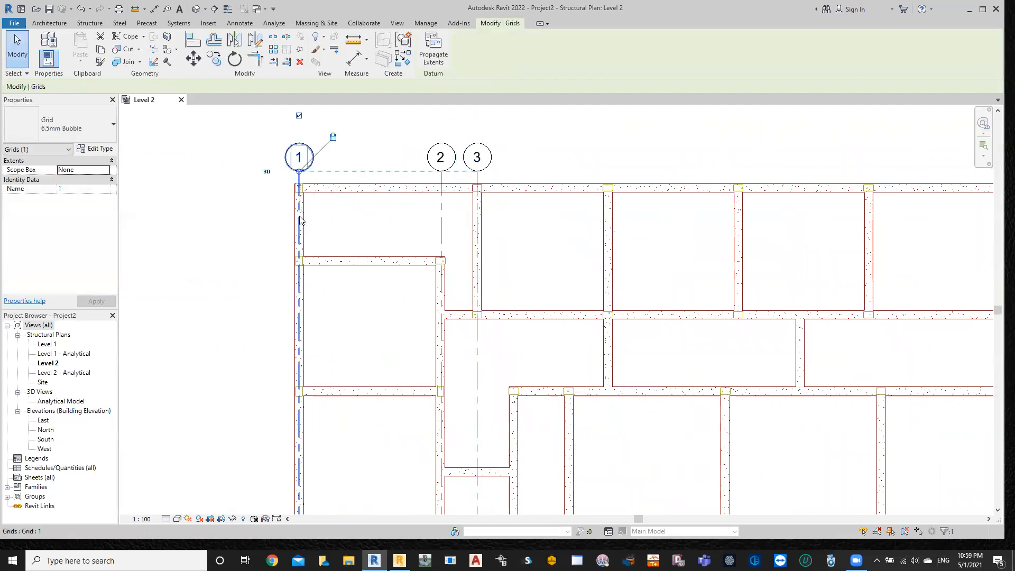
{"action": "left_click", "coordinate": [214, 58]}
{"action": "scroll", "coordinate": [304, 202], "scroll_direction": "up", "scroll_amount": 2}
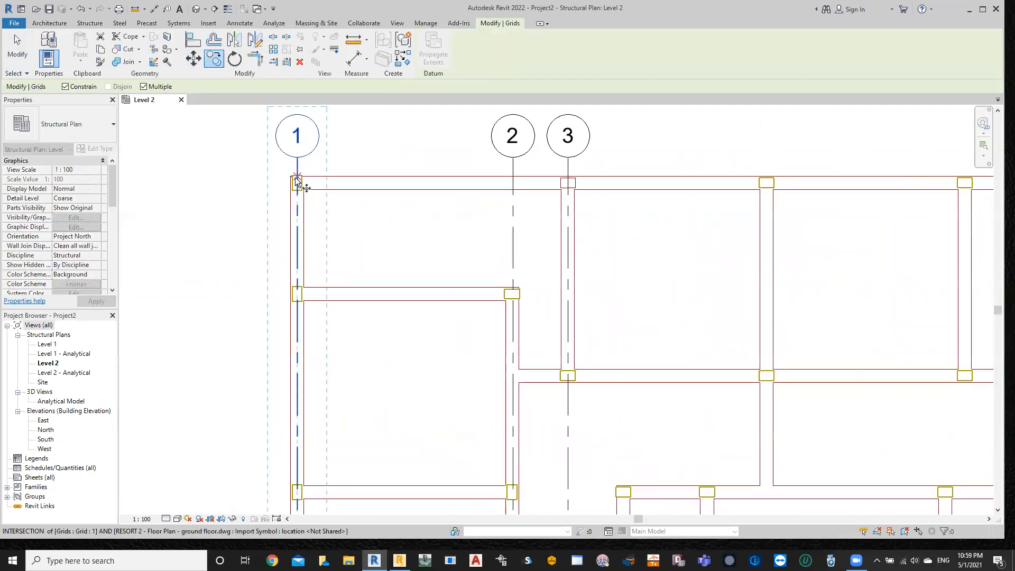
{"action": "left_click", "coordinate": [292, 187]}
{"action": "scroll", "coordinate": [578, 442], "scroll_direction": "down", "scroll_amount": 3}
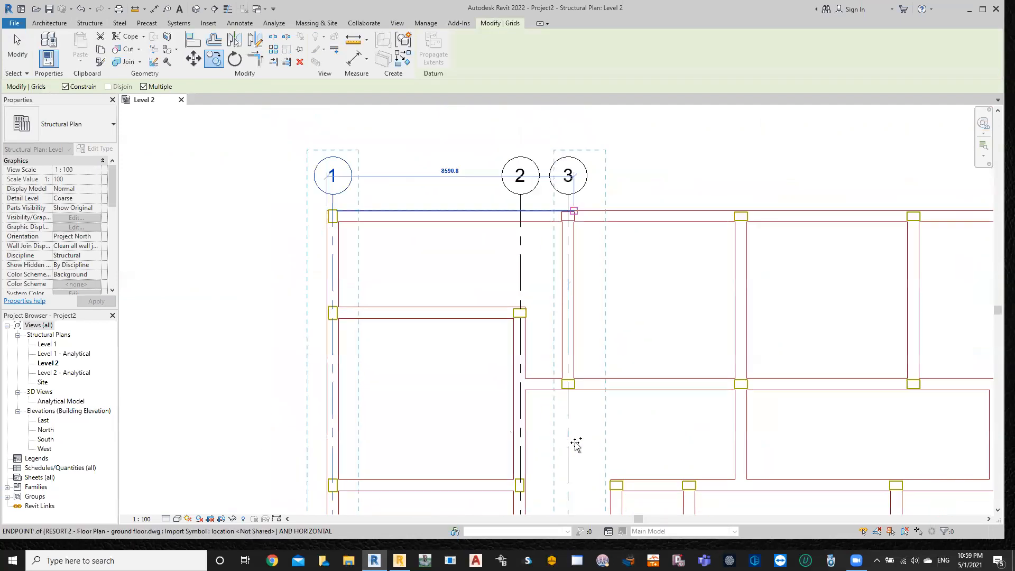
{"action": "scroll", "coordinate": [569, 373], "scroll_direction": "up", "scroll_amount": 3}
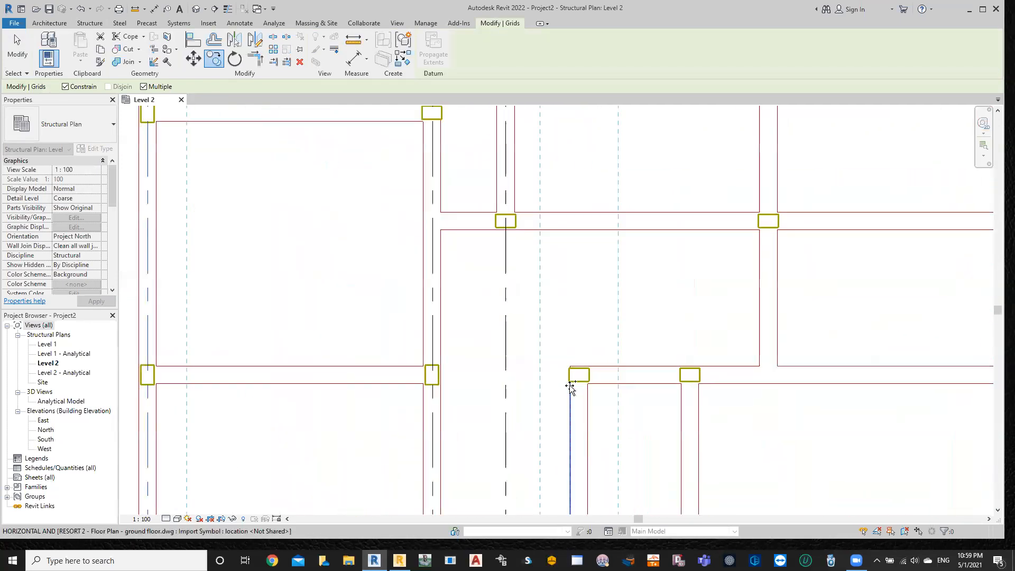
{"action": "left_click", "coordinate": [570, 365]}
{"action": "scroll", "coordinate": [643, 418], "scroll_direction": "down", "scroll_amount": 2}
{"action": "key", "text": "Escape"}
{"action": "key", "text": "Escape"}
{"action": "scroll", "coordinate": [443, 182], "scroll_direction": "up", "scroll_amount": 2}
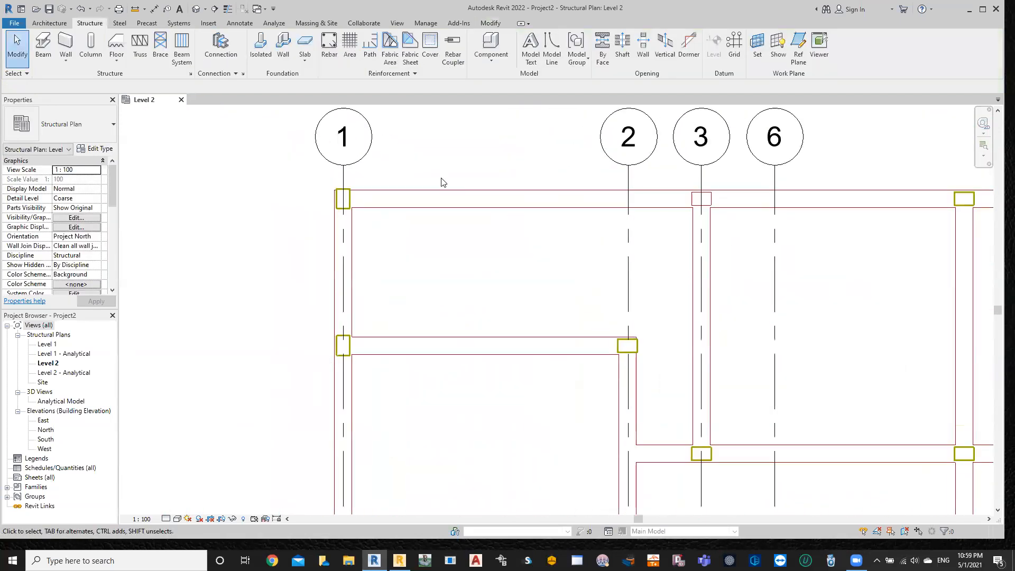
{"action": "scroll", "coordinate": [350, 184], "scroll_direction": "up", "scroll_amount": 2}
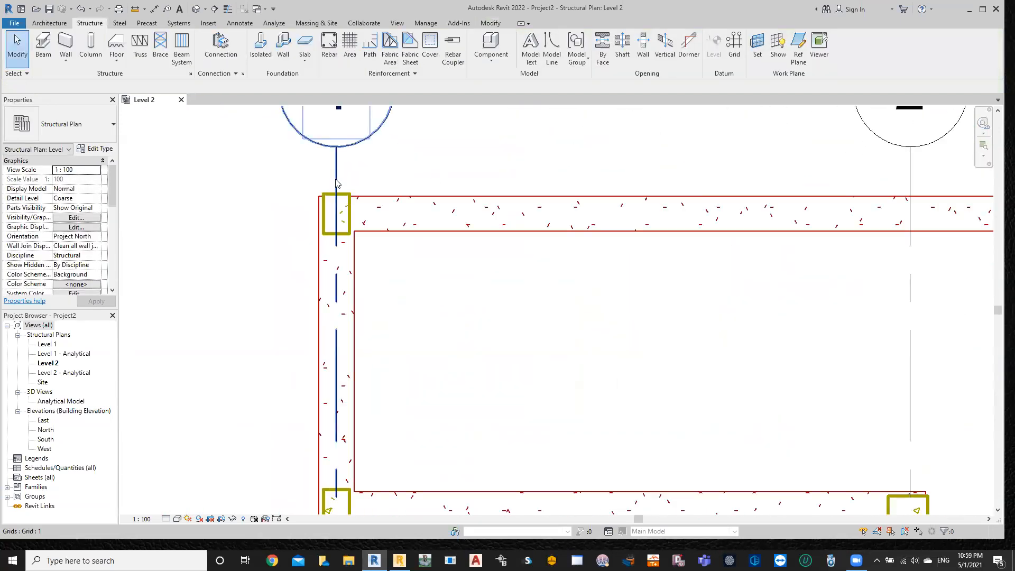
{"action": "left_click", "coordinate": [336, 182]}
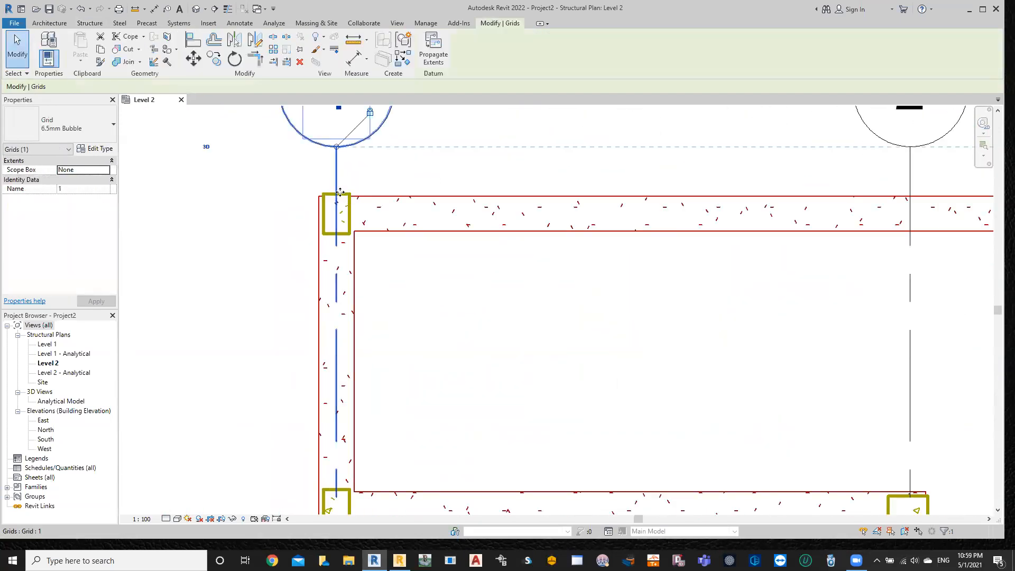
{"action": "left_click", "coordinate": [214, 58]}
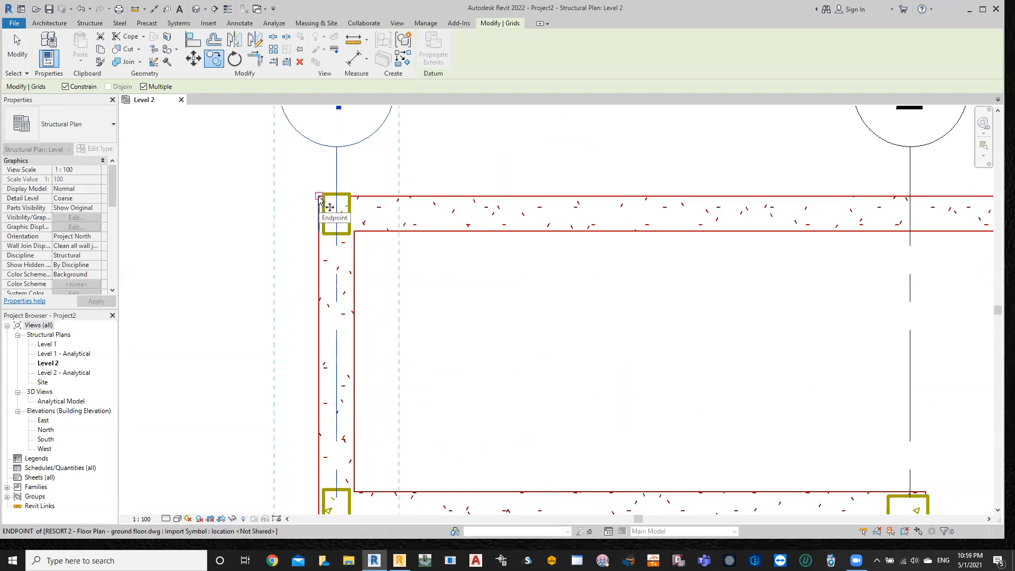
{"action": "scroll", "coordinate": [354, 196], "scroll_direction": "down", "scroll_amount": 3}
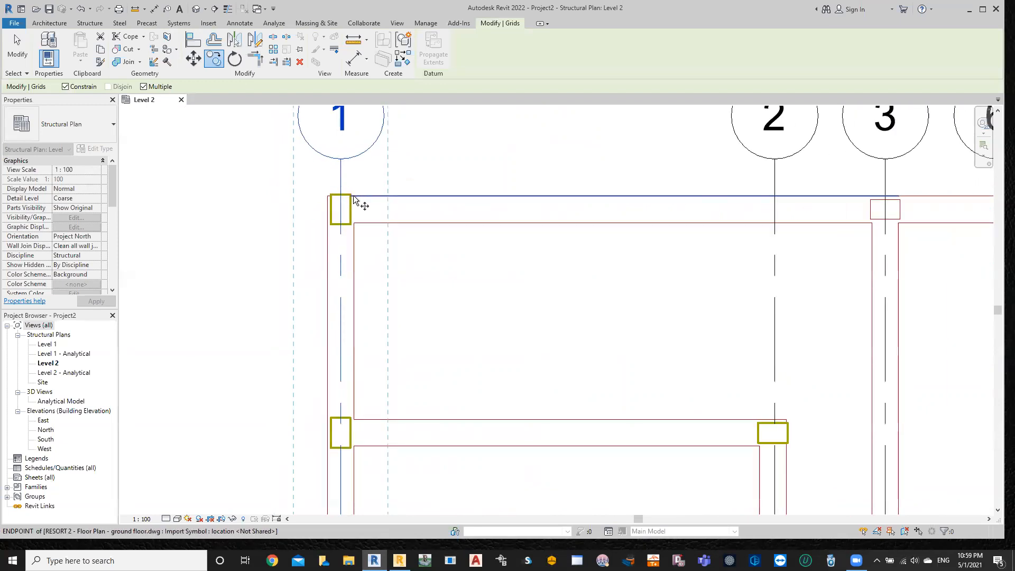
{"action": "key", "text": "Escape"}
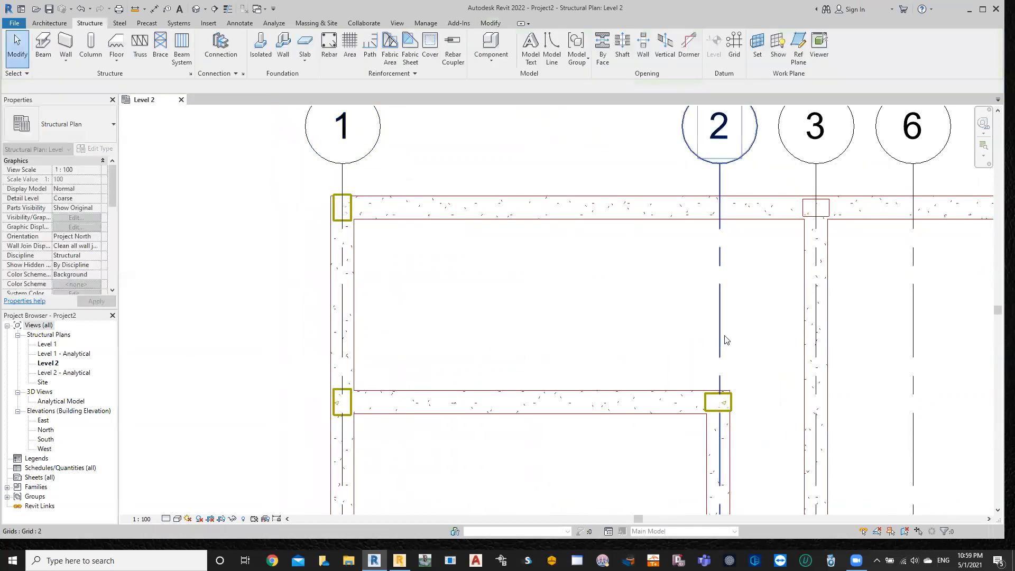
- Delete grids 2, 3 and 6 so that only grid 1 is left
{"action": "left_click", "coordinate": [719, 330]}
{"action": "key", "text": "Delete"}
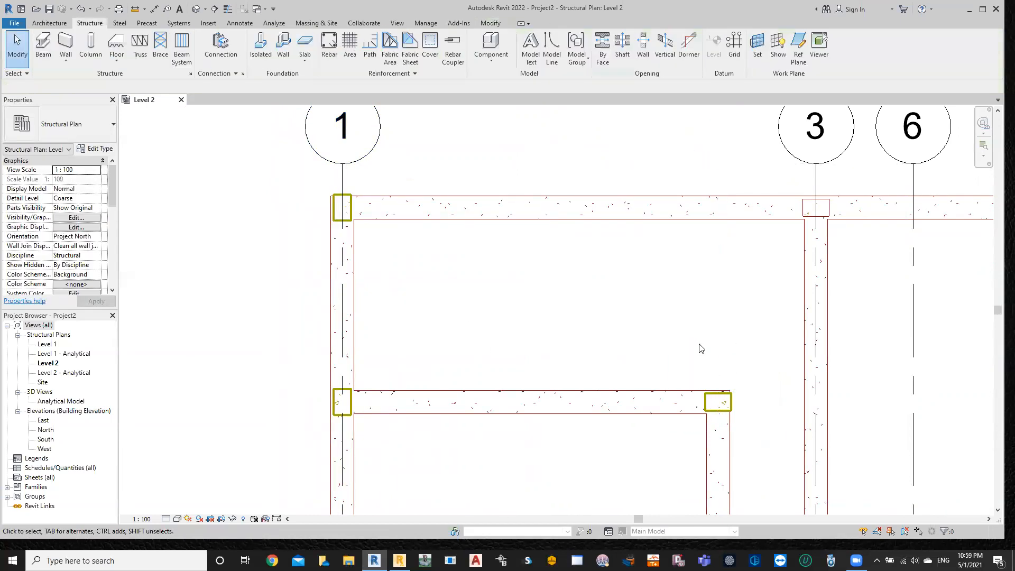
{"action": "left_click", "coordinate": [342, 182]}
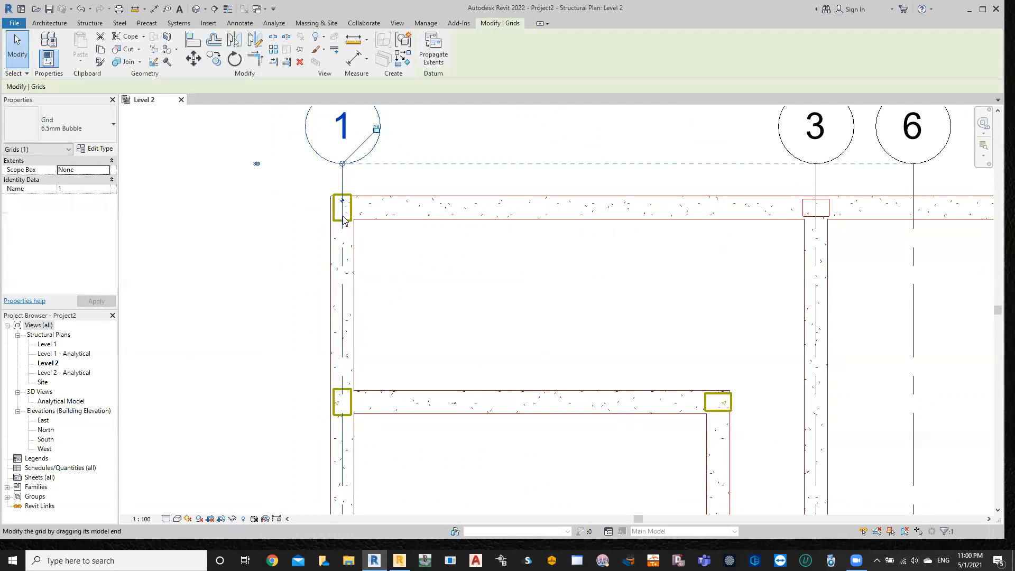
{"action": "scroll", "coordinate": [696, 194], "scroll_direction": "down", "scroll_amount": 1}
{"action": "left_click_drag", "start_coordinate": [879, 187], "coordinate": [770, 180]}
{"action": "key", "text": "Delete"}
- Copy grid 1 from the plan's upper-left beam corner to the matching edge of the vertical beam at the short horizontal beam's right end
{"action": "scroll", "coordinate": [740, 338], "scroll_direction": "down", "scroll_amount": 3}
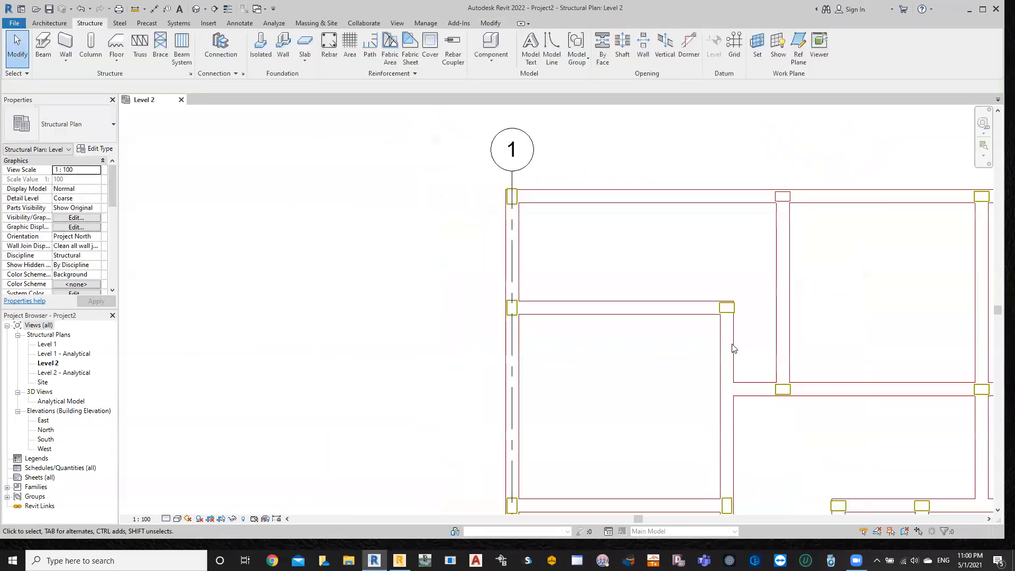
{"action": "scroll", "coordinate": [709, 397], "scroll_direction": "down", "scroll_amount": 1}
{"action": "middle_click_drag", "start_coordinate": [711, 401], "coordinate": [571, 348]}
{"action": "scroll", "coordinate": [574, 310], "scroll_direction": "down", "scroll_amount": 1}
{"action": "scroll", "coordinate": [577, 310], "scroll_direction": "up", "scroll_amount": 3}
{"action": "middle_click_drag", "start_coordinate": [522, 315], "coordinate": [508, 408]}
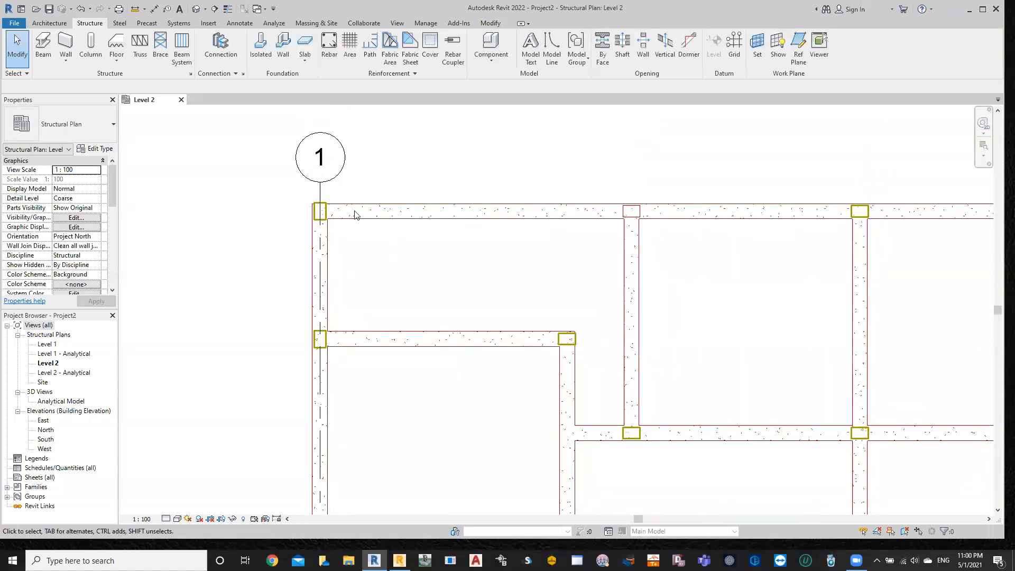
{"action": "left_click", "coordinate": [323, 197]}
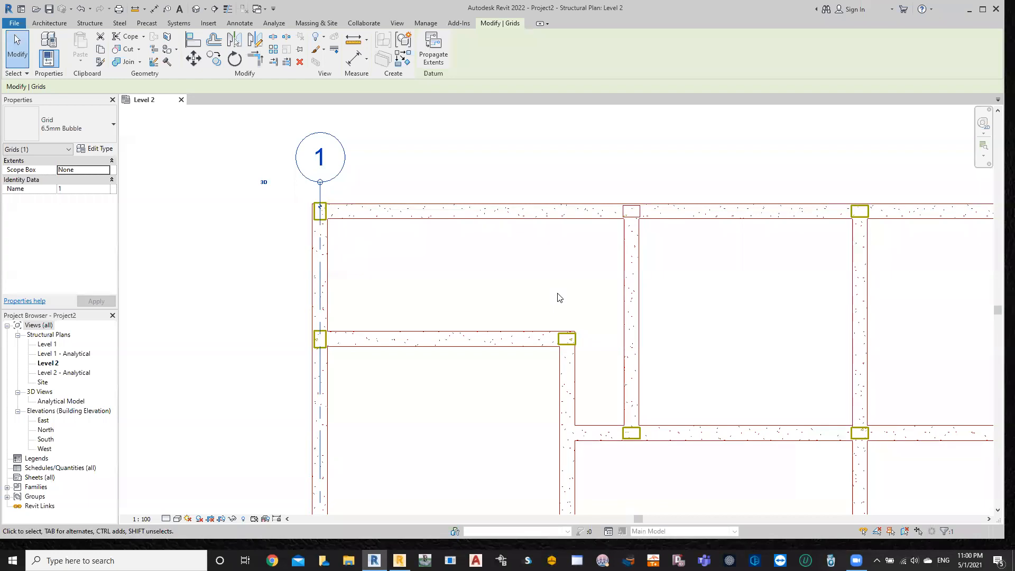
{"action": "left_click", "coordinate": [214, 58]}
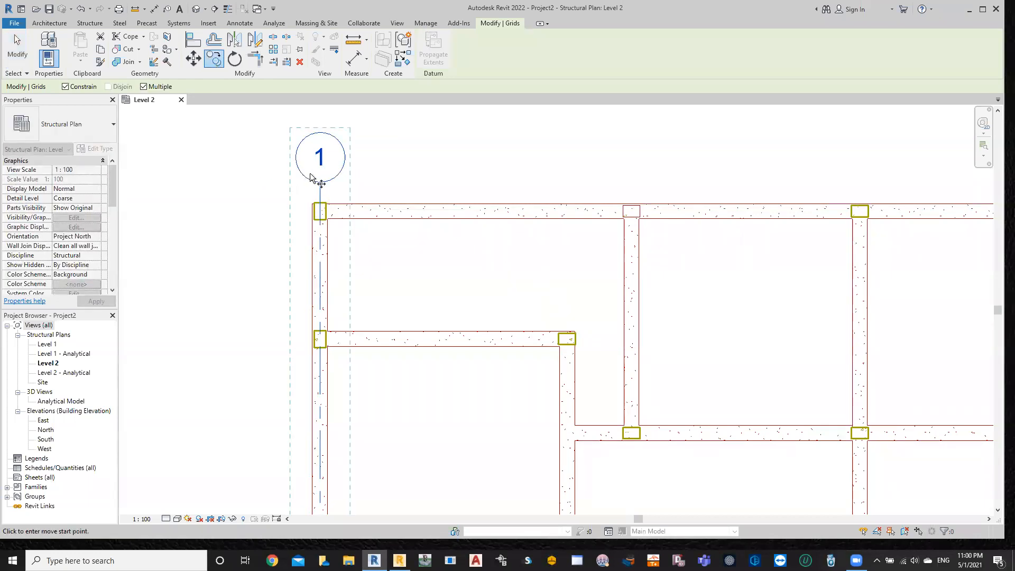
{"action": "left_click", "coordinate": [312, 204]}
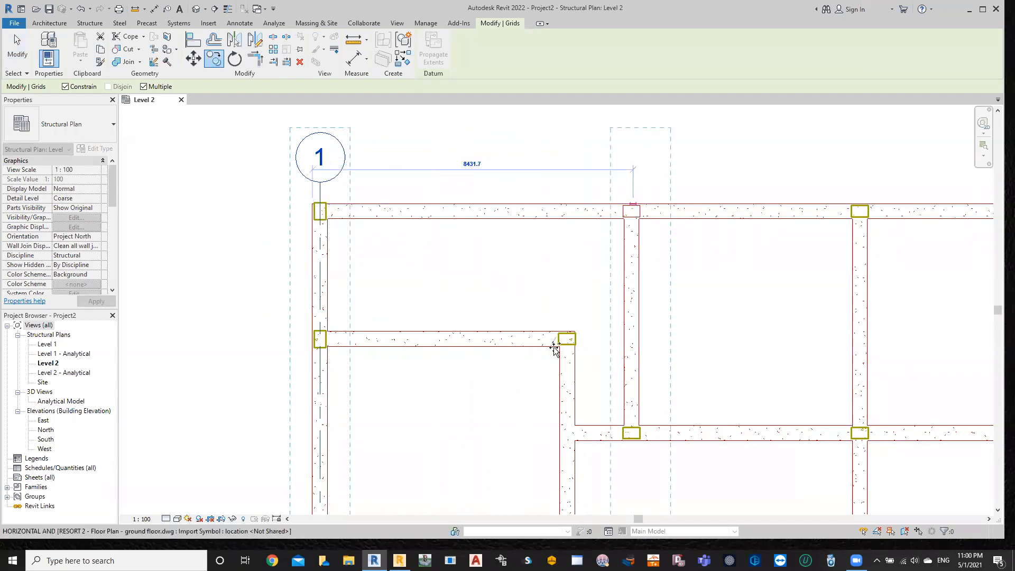
{"action": "scroll", "coordinate": [561, 349], "scroll_direction": "up", "scroll_amount": 5}
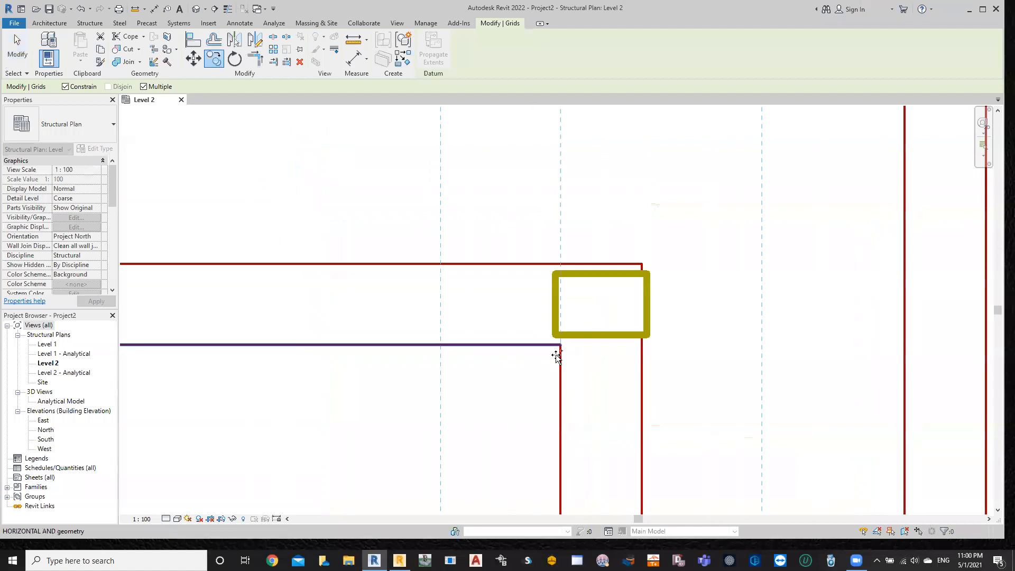
{"action": "left_click", "coordinate": [561, 346]}
{"action": "key", "text": "Escape"}
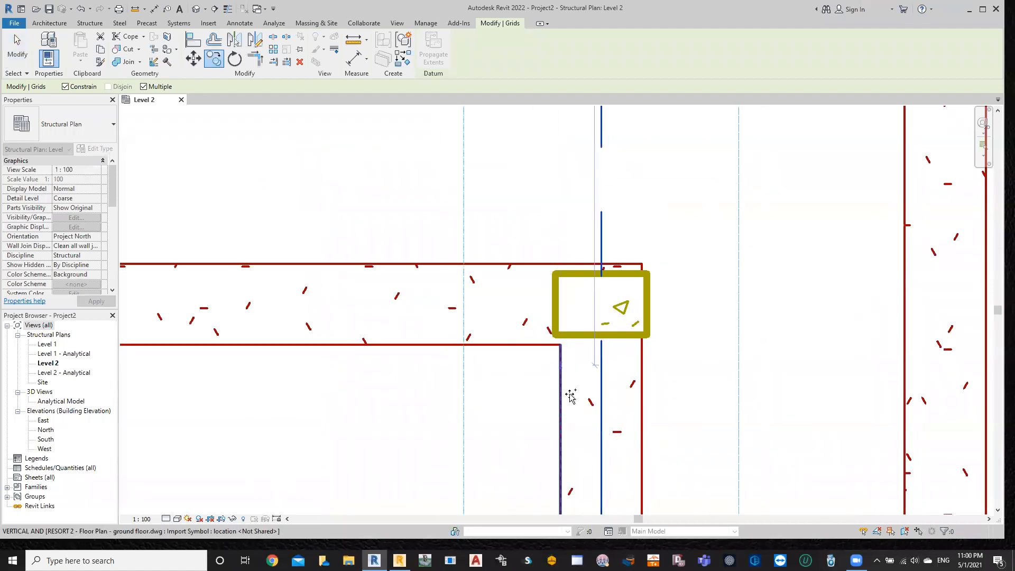
- Rename the copied grid as 2
{"action": "scroll", "coordinate": [621, 412], "scroll_direction": "down", "scroll_amount": 3}
{"action": "scroll", "coordinate": [652, 455], "scroll_direction": "down", "scroll_amount": 4}
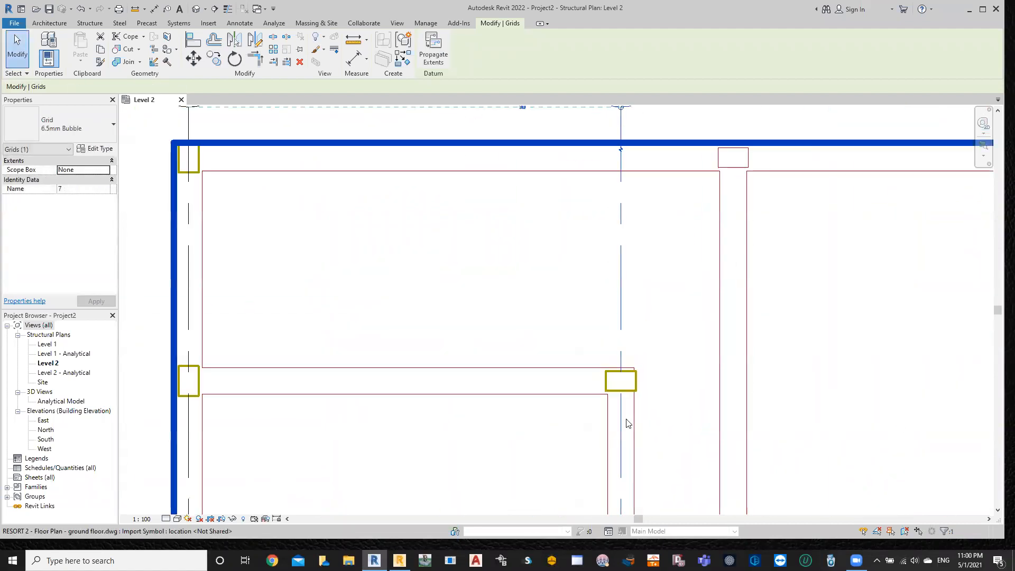
{"action": "left_click", "coordinate": [636, 209]}
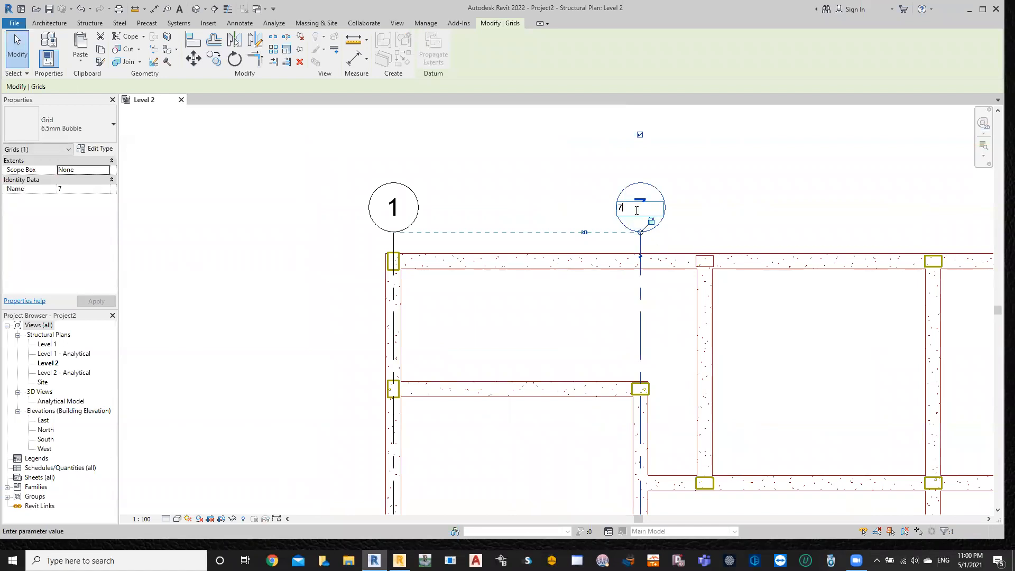
{"action": "key", "text": "Return"}
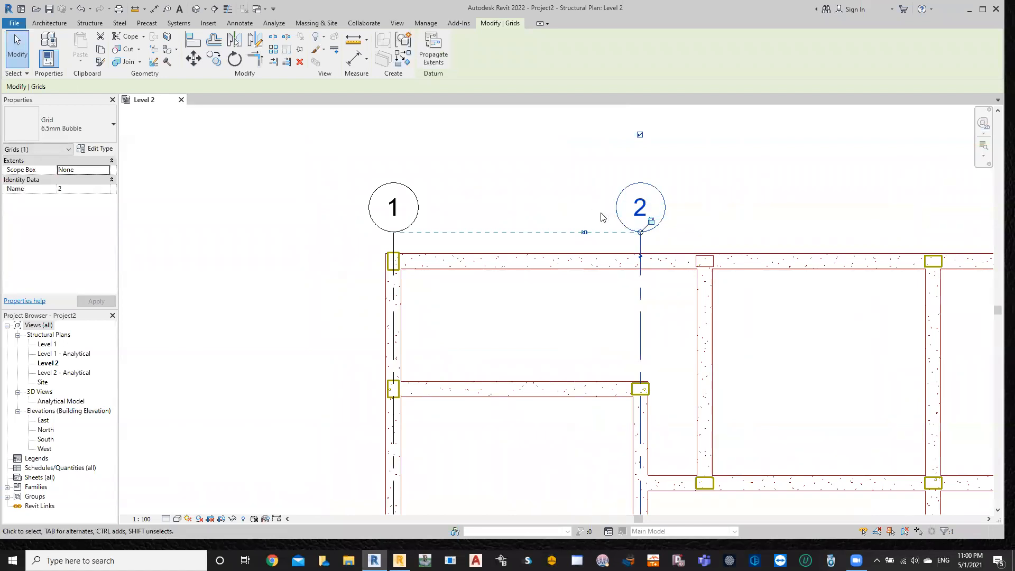
{"action": "left_click", "coordinate": [780, 205]}
- Try to copy grid 2 from the short horizontal beam's end corner to the inner corner of the next vertical beam at the upper beam
{"action": "scroll", "coordinate": [686, 416], "scroll_direction": "down", "scroll_amount": 1}
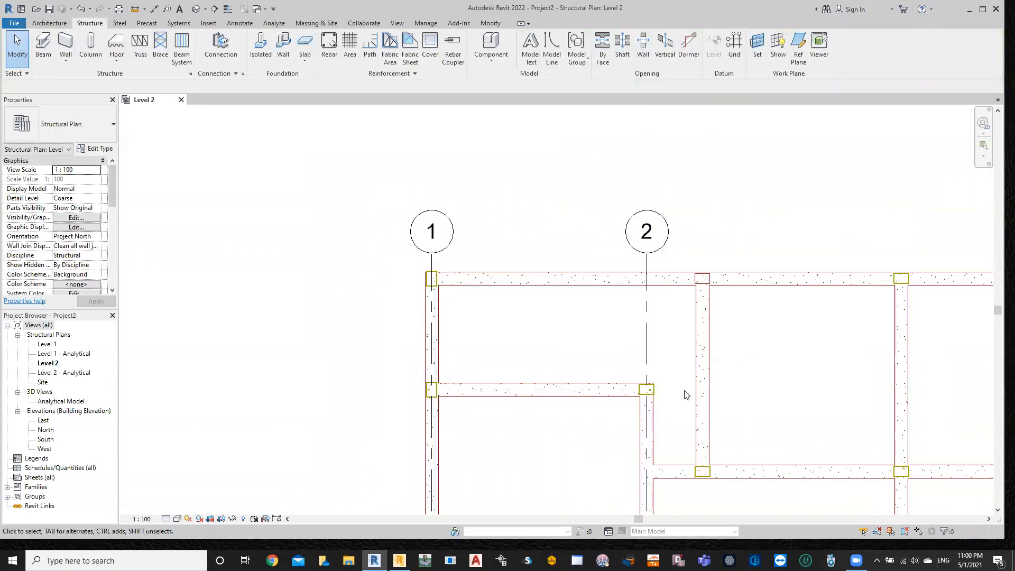
{"action": "mouse_move", "coordinate": [682, 379]}
{"action": "middle_mouse_down"}
{"action": "mouse_move", "coordinate": [588, 272]}
{"action": "mouse_move", "coordinate": [516, 267]}
{"action": "mouse_move", "coordinate": [503, 301]}
{"action": "middle_mouse_up"}
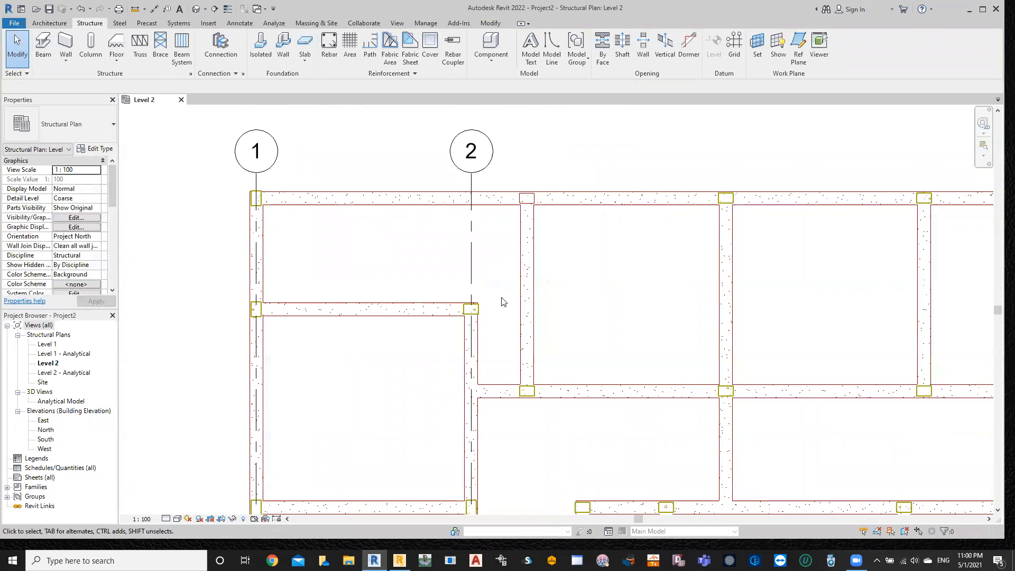
{"action": "left_click", "coordinate": [467, 282]}
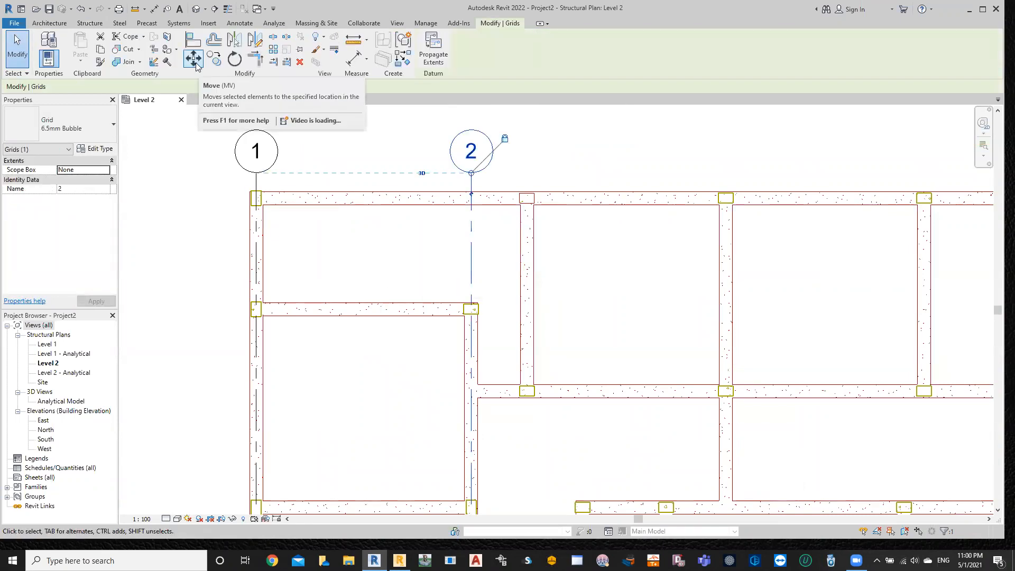
{"action": "left_click", "coordinate": [214, 59]}
{"action": "scroll", "coordinate": [455, 344], "scroll_direction": "up", "scroll_amount": 2}
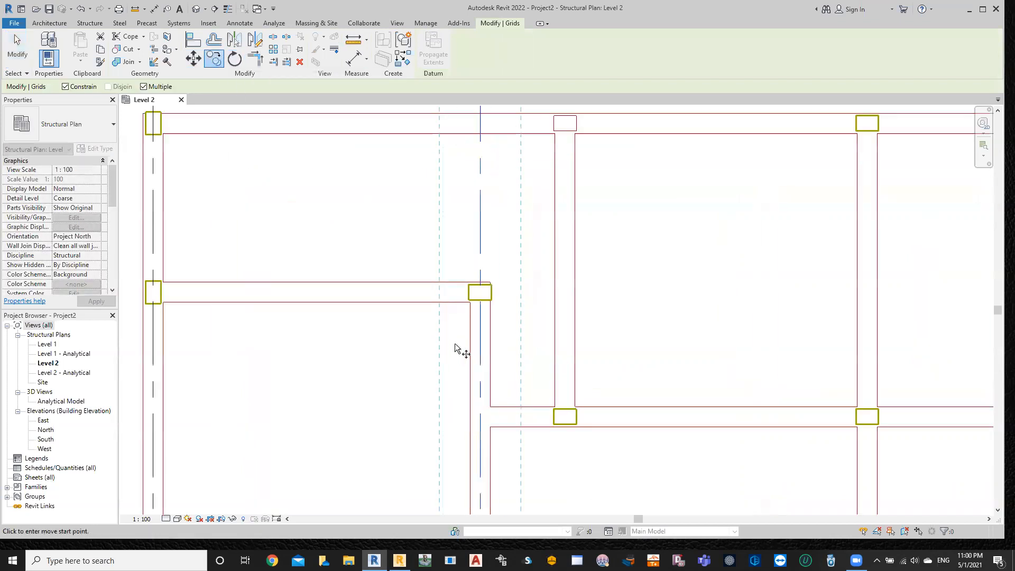
{"action": "scroll", "coordinate": [454, 343], "scroll_direction": "down", "scroll_amount": 1}
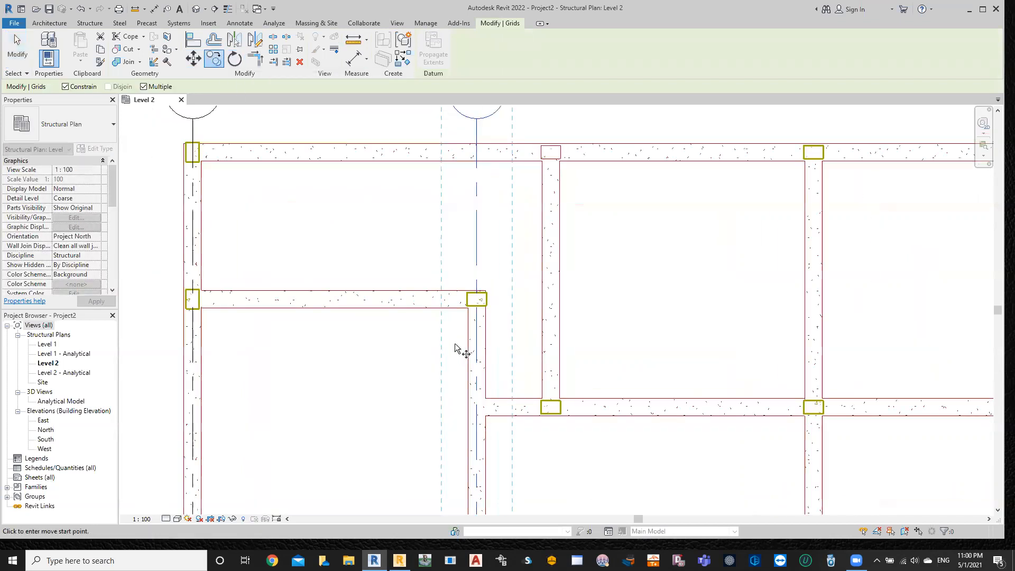
{"action": "left_click", "coordinate": [485, 292]}
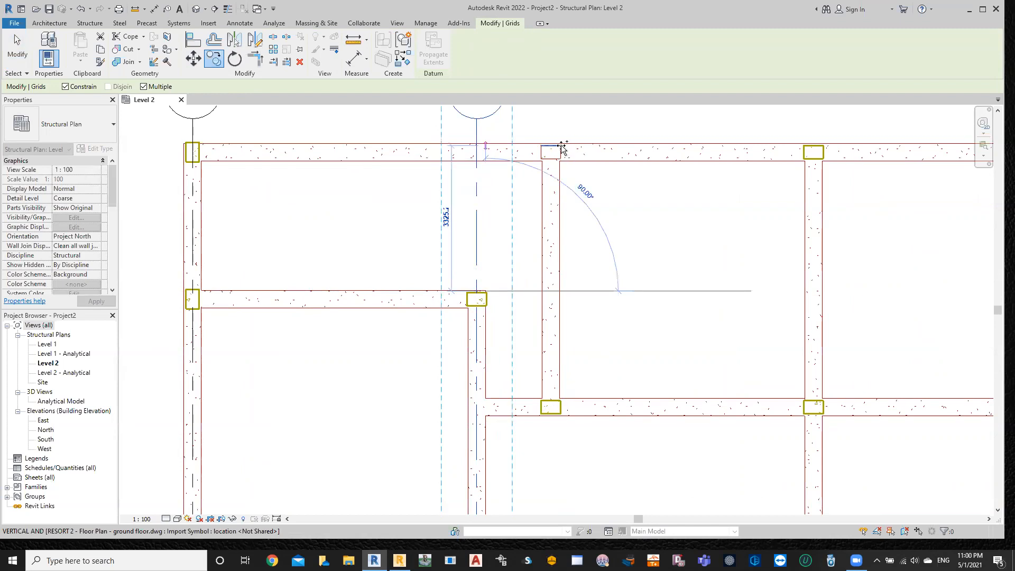
{"action": "scroll", "coordinate": [562, 146], "scroll_direction": "up", "scroll_amount": 4}
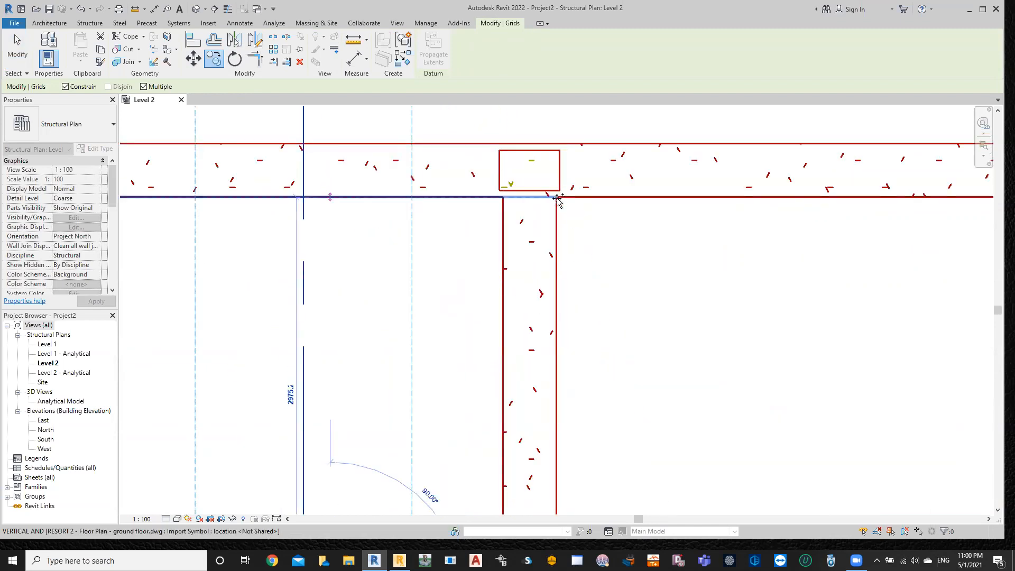
{"action": "scroll", "coordinate": [558, 199], "scroll_direction": "up", "scroll_amount": 3}
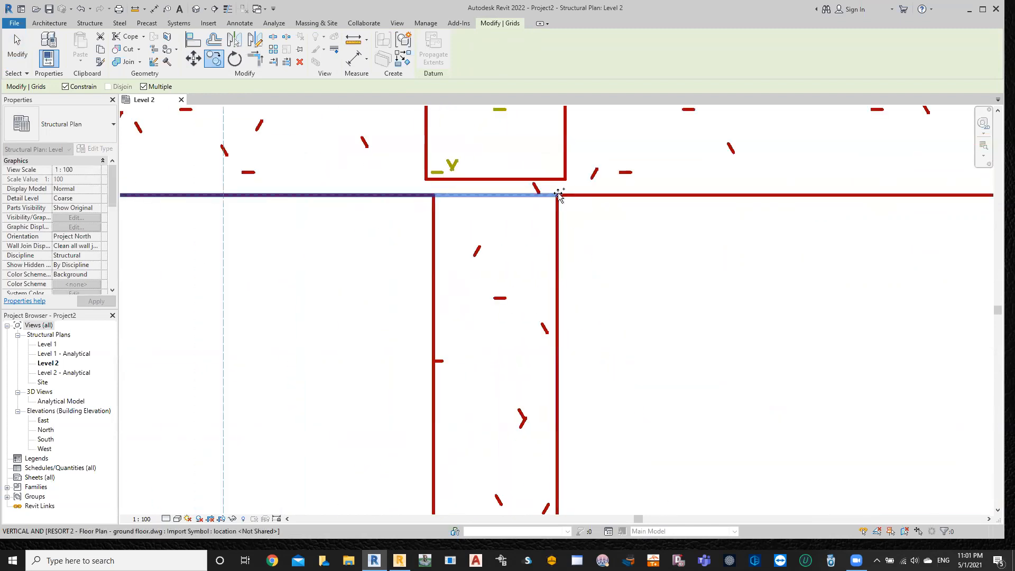
{"action": "scroll", "coordinate": [557, 198], "scroll_direction": "down", "scroll_amount": 3}
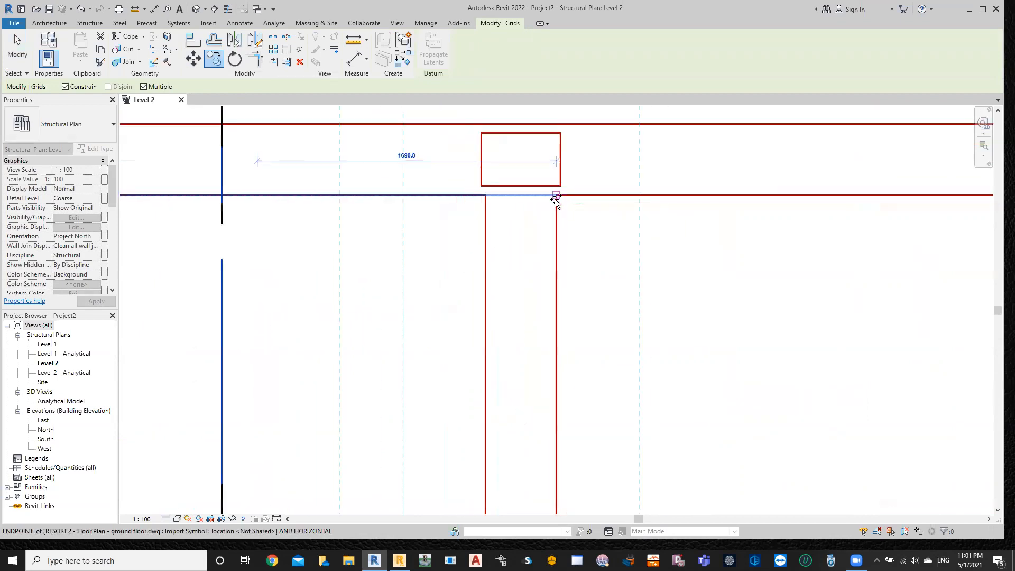
{"action": "scroll", "coordinate": [556, 225], "scroll_direction": "down", "scroll_amount": 2}
{"action": "key", "text": "Escape"}
{"action": "key", "text": "Escape"}
- Try again to copy the grid lying over grid 2 from the short beam's end corner to the next vertical beam's inner corner
{"action": "left_click", "coordinate": [430, 307]}
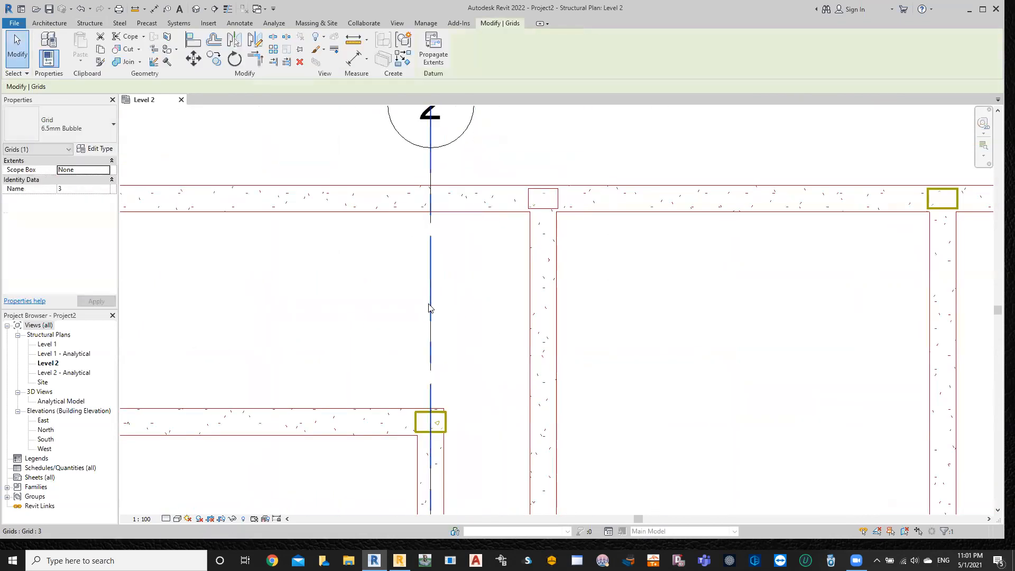
{"action": "left_click", "coordinate": [216, 64]}
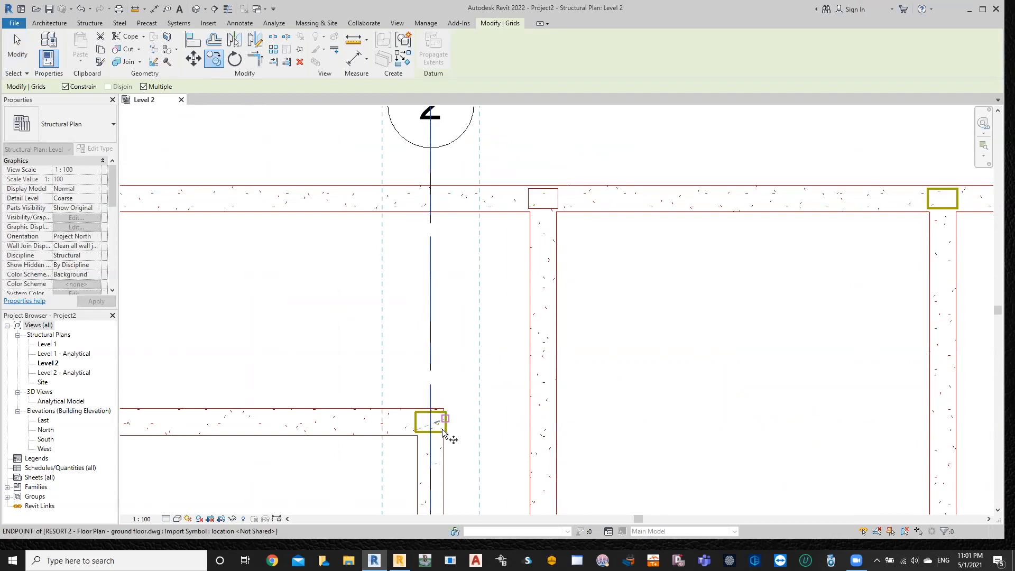
{"action": "scroll", "coordinate": [443, 437], "scroll_direction": "up", "scroll_amount": 1}
{"action": "left_click", "coordinate": [444, 410]}
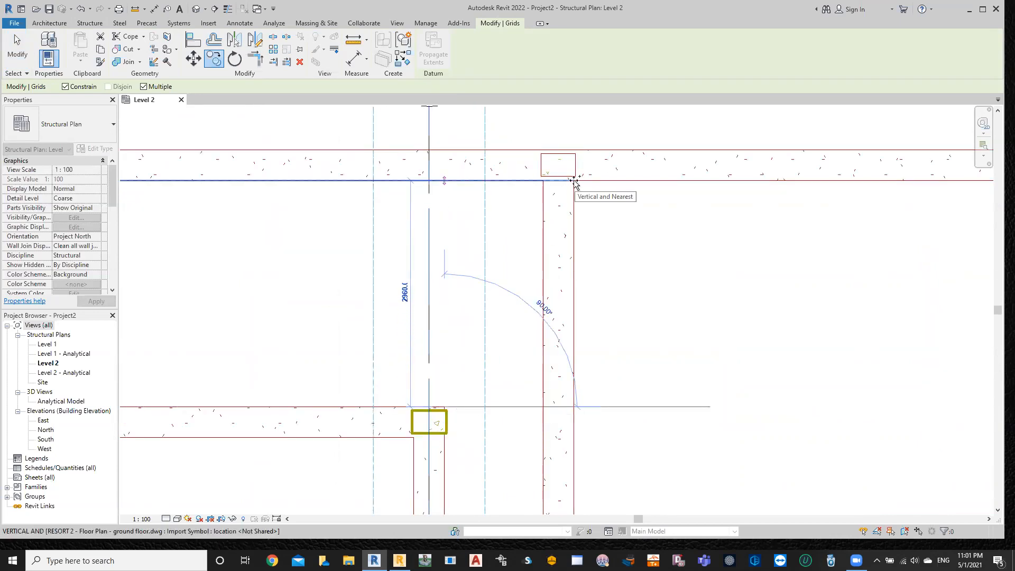
{"action": "scroll", "coordinate": [574, 181], "scroll_direction": "up", "scroll_amount": 4}
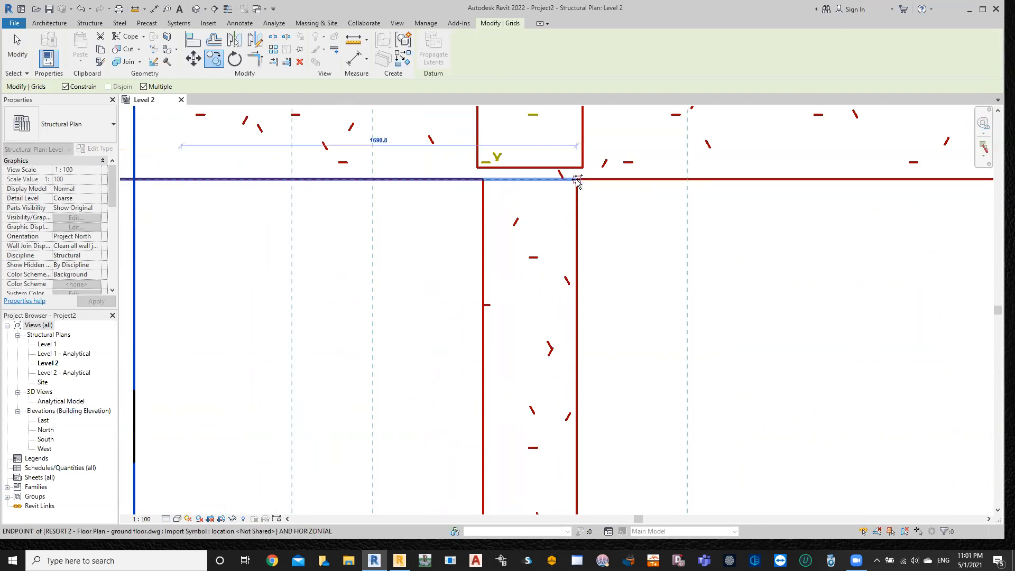
{"action": "key", "text": "Escape"}
{"action": "key", "text": "Escape"}
{"action": "scroll", "coordinate": [497, 299], "scroll_direction": "down", "scroll_amount": 5}
{"action": "middle_click_drag", "start_coordinate": [350, 301], "coordinate": [551, 275]}
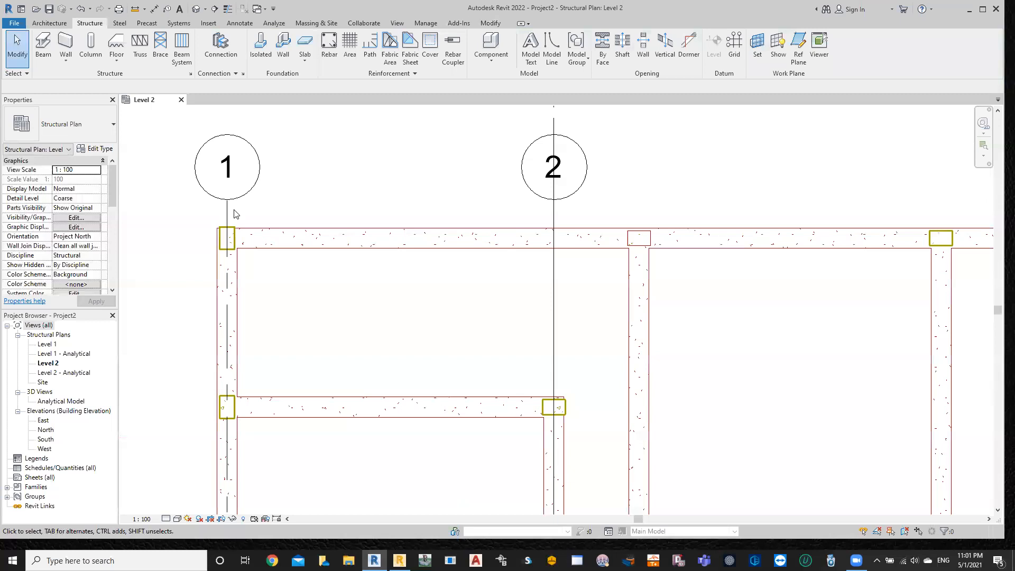
- Copy the grid lying over grid 2 from the upper beam's outer edge to the centre of the next column
{"action": "left_click", "coordinate": [554, 221]}
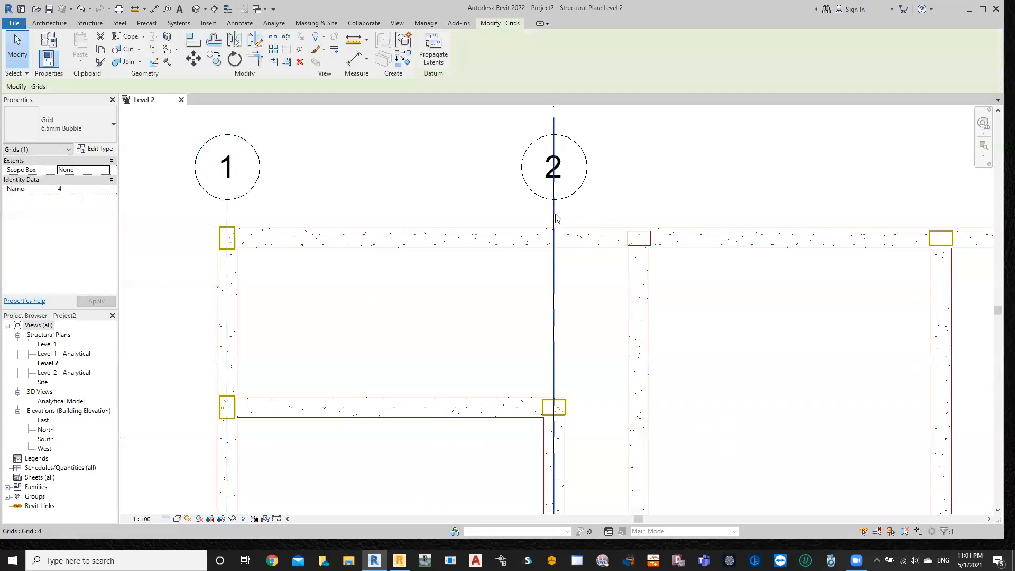
{"action": "left_click", "coordinate": [214, 58]}
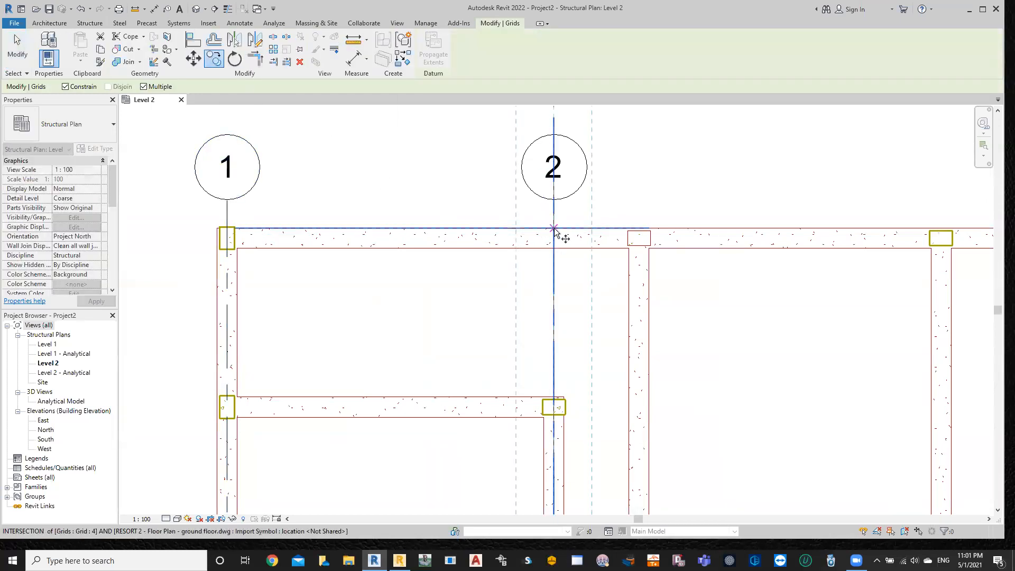
{"action": "left_click", "coordinate": [554, 231]}
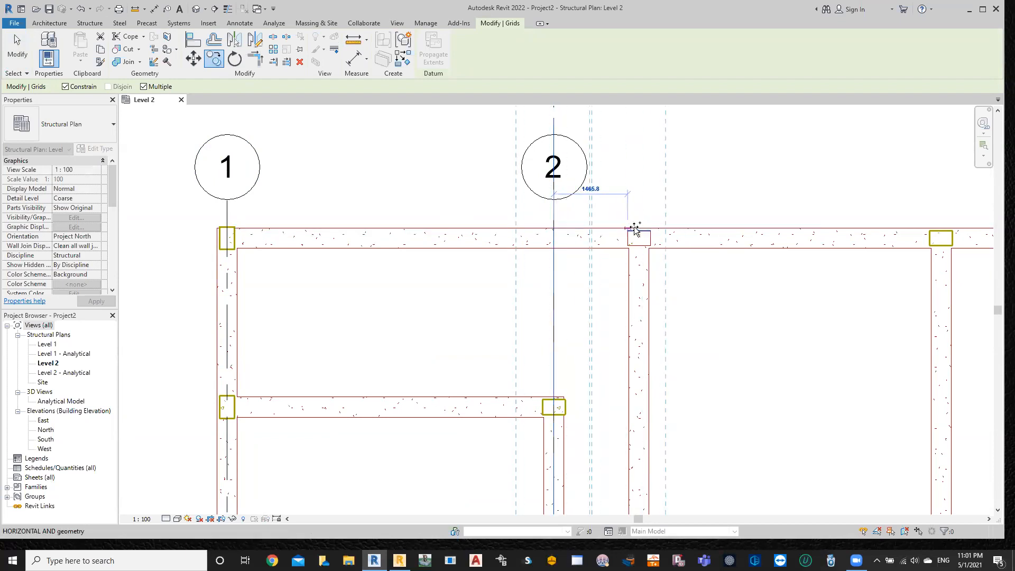
{"action": "scroll", "coordinate": [639, 231], "scroll_direction": "up", "scroll_amount": 3}
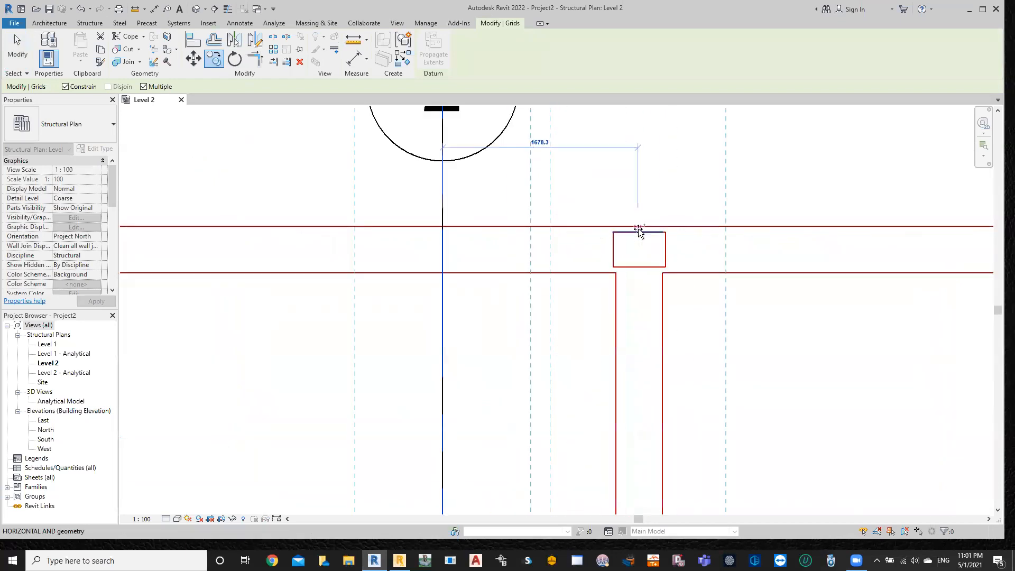
{"action": "left_click", "coordinate": [639, 240]}
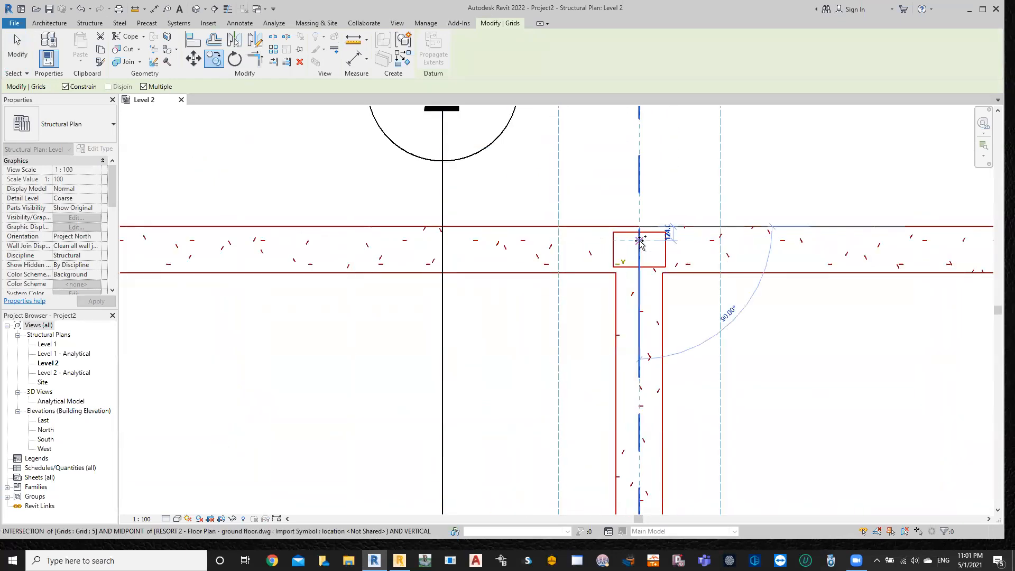
{"action": "scroll", "coordinate": [734, 298], "scroll_direction": "down", "scroll_amount": 3}
{"action": "middle_click_drag", "start_coordinate": [773, 352], "coordinate": [608, 305]}
{"action": "scroll", "coordinate": [607, 305], "scroll_direction": "down", "scroll_amount": 4}
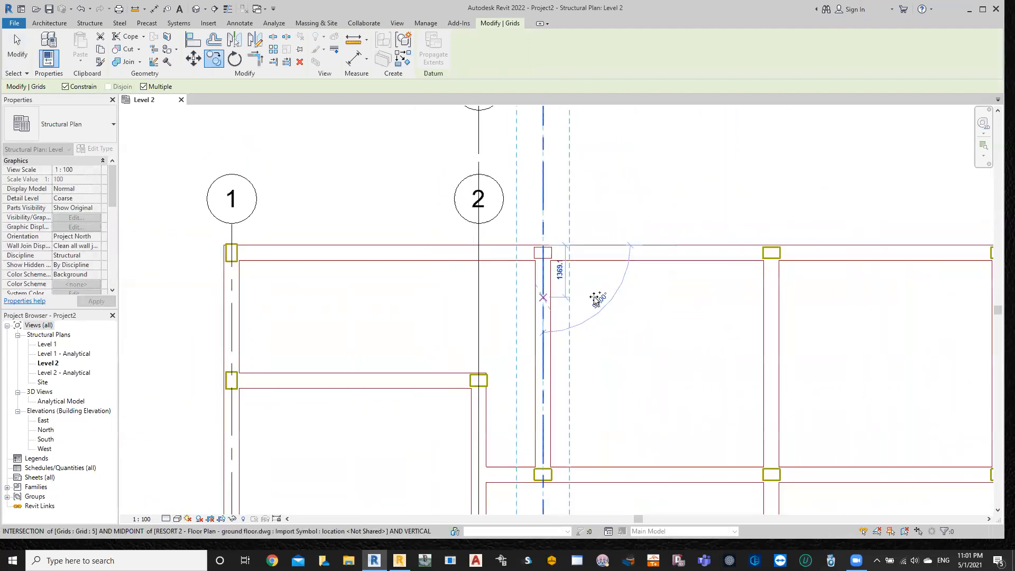
{"action": "key", "text": "Escape"}
{"action": "key", "text": "Escape"}
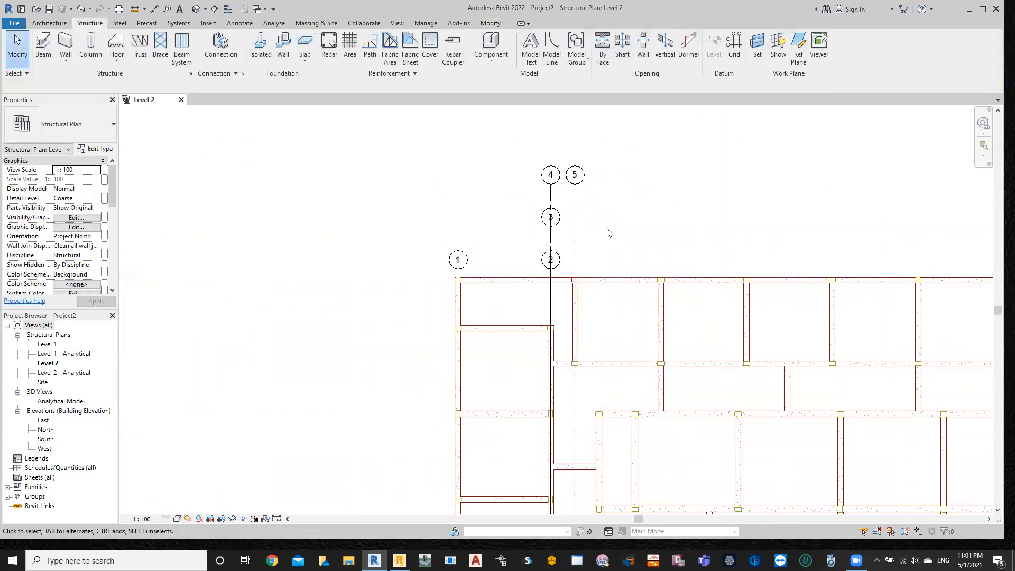
- Delete the extra grids 3, 4 and 5 so that only grids 1 and 2 are left
{"action": "scroll", "coordinate": [596, 258], "scroll_direction": "up", "scroll_amount": 8}
{"action": "scroll", "coordinate": [540, 220], "scroll_direction": "down", "scroll_amount": 6}
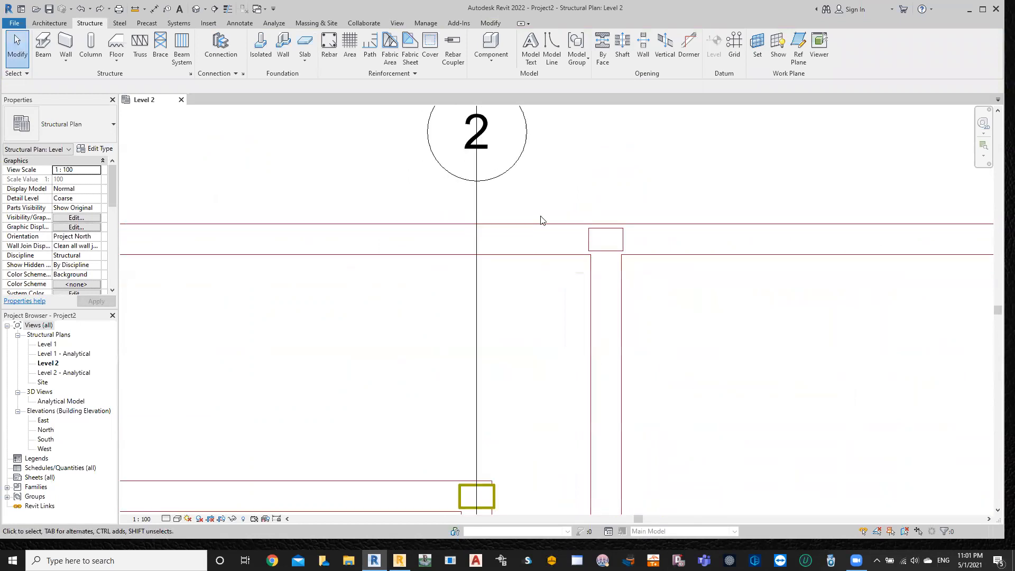
{"action": "scroll", "coordinate": [577, 165], "scroll_direction": "down", "scroll_amount": 1}
{"action": "middle_click_drag", "start_coordinate": [581, 167], "coordinate": [552, 291]}
{"action": "scroll", "coordinate": [551, 291], "scroll_direction": "down", "scroll_amount": 1}
{"action": "left_click_drag", "start_coordinate": [535, 257], "coordinate": [474, 215]}
{"action": "key", "text": "Delete"}
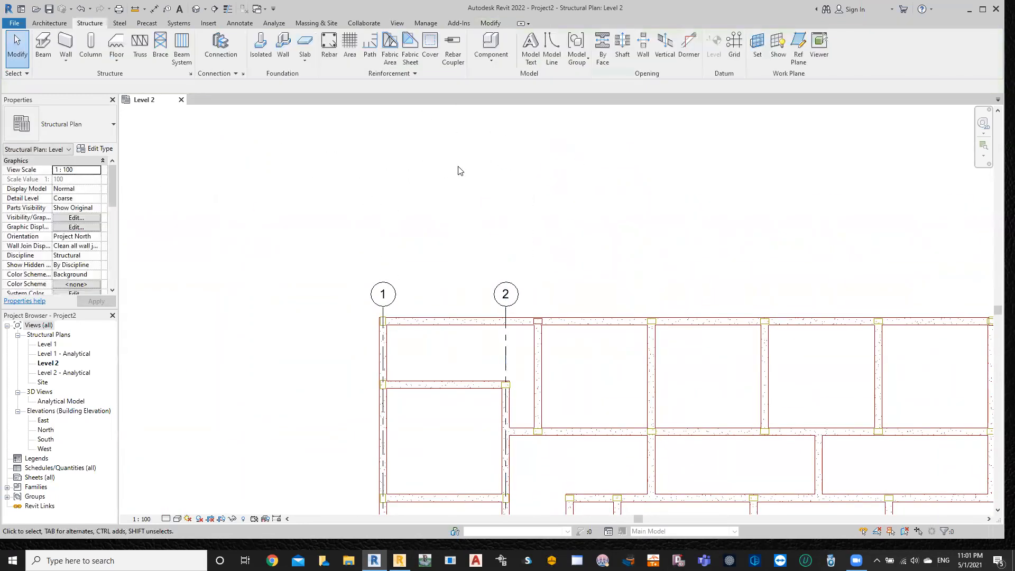
- Copy grid 2 from its intersection with the upper beam's outer edge to the centre of the next column on that beam
{"action": "scroll", "coordinate": [493, 330], "scroll_direction": "up", "scroll_amount": 3}
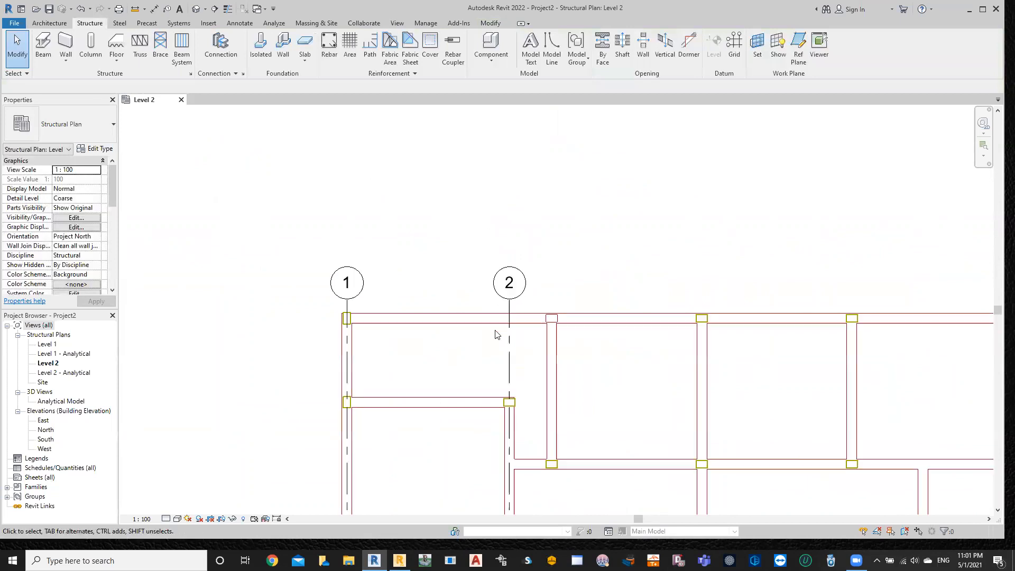
{"action": "left_click", "coordinate": [516, 303]}
{"action": "key", "text": "c"}
{"action": "key", "text": "o"}
{"action": "scroll", "coordinate": [521, 310], "scroll_direction": "up", "scroll_amount": 3}
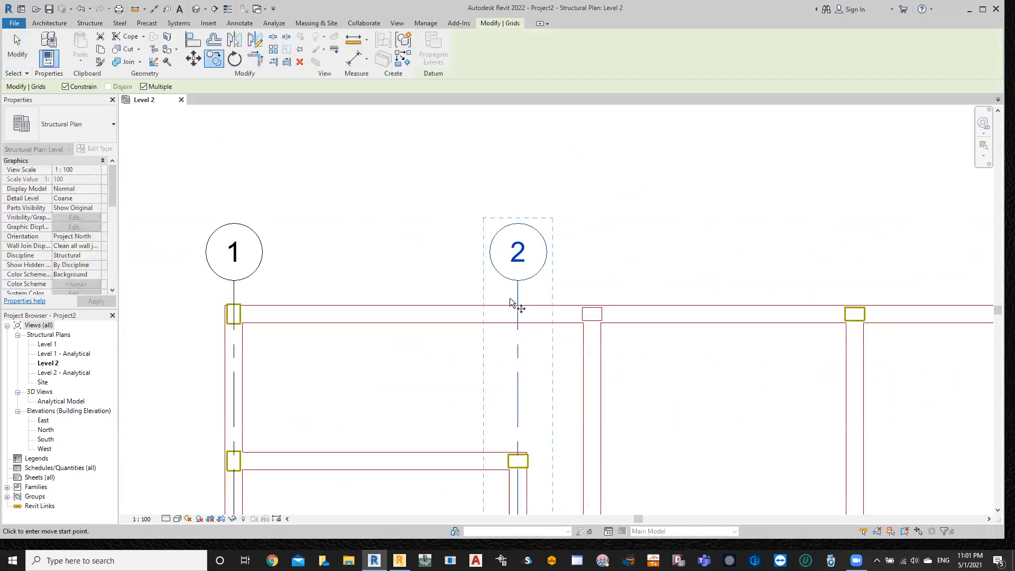
{"action": "left_click", "coordinate": [523, 312]}
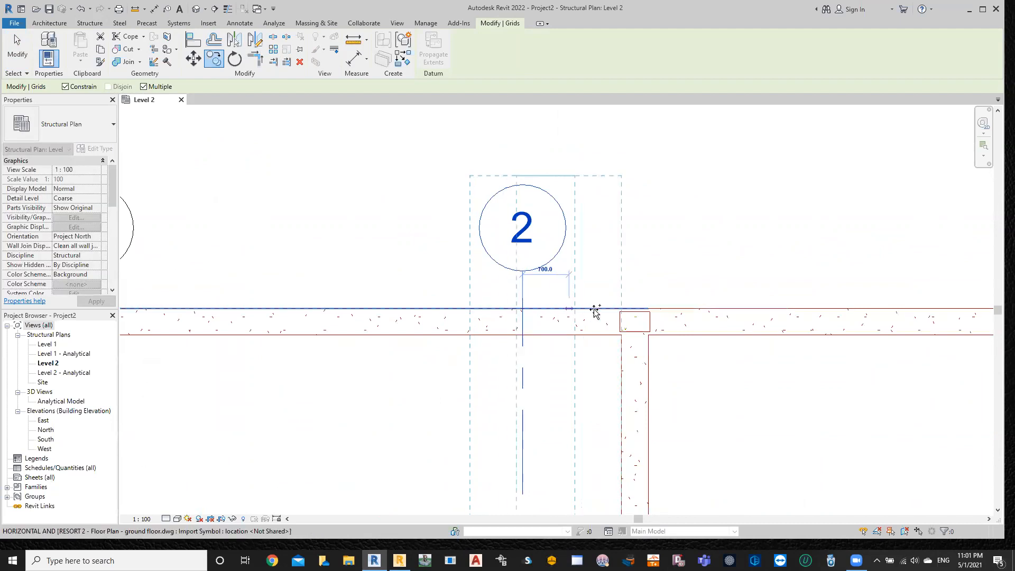
{"action": "scroll", "coordinate": [635, 313], "scroll_direction": "up", "scroll_amount": 2}
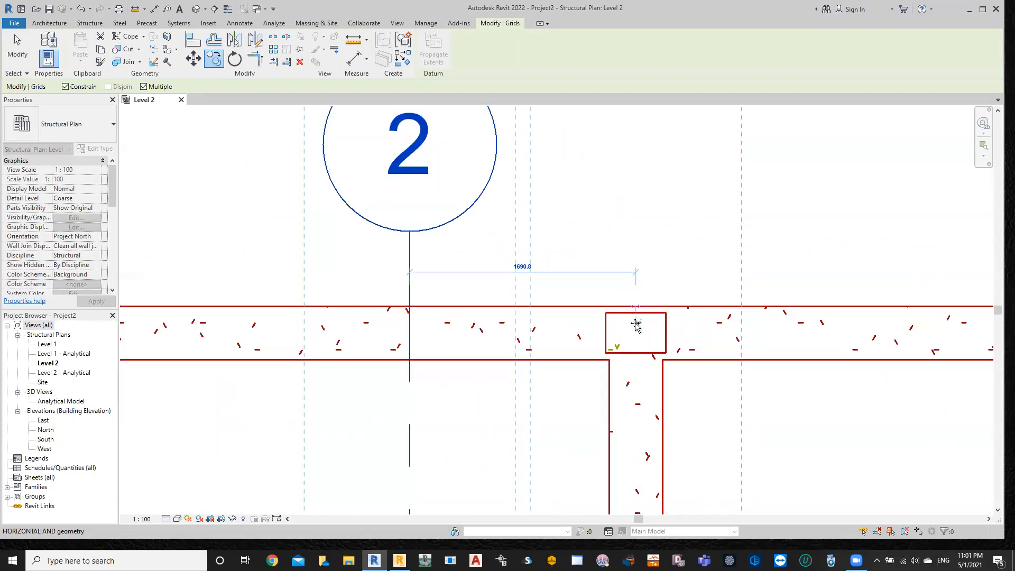
{"action": "left_click", "coordinate": [636, 325]}
{"action": "key", "text": "Escape"}
{"action": "scroll", "coordinate": [652, 190], "scroll_direction": "down", "scroll_amount": 2}
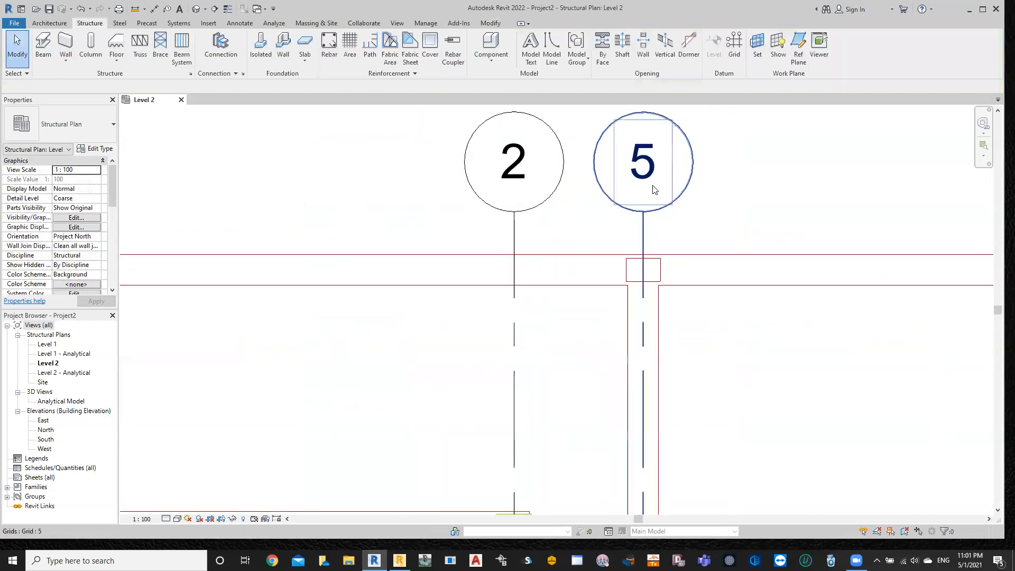
- Rename the copied grid as 3
{"action": "left_click", "coordinate": [654, 187]}
{"action": "left_click", "coordinate": [654, 186]}
{"action": "type", "text": "3"}
{"action": "key", "text": "Return"}
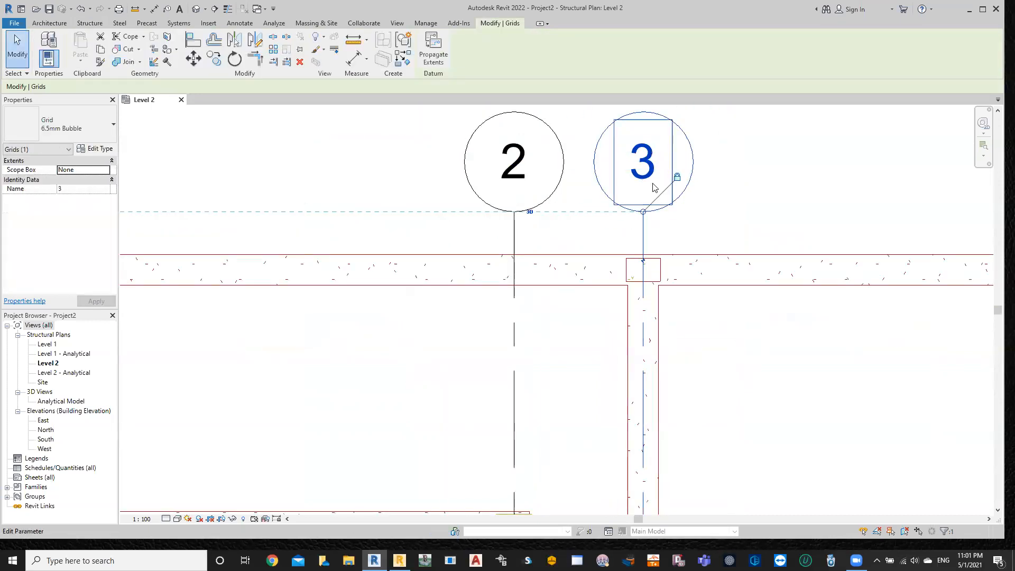
- Try to draw a horizontal grid along the upper beam's outer edge from its corner beside grid 1, with a 200 offset
{"action": "scroll", "coordinate": [691, 333], "scroll_direction": "down", "scroll_amount": 5}
{"action": "scroll", "coordinate": [735, 385], "scroll_direction": "down", "scroll_amount": 3}
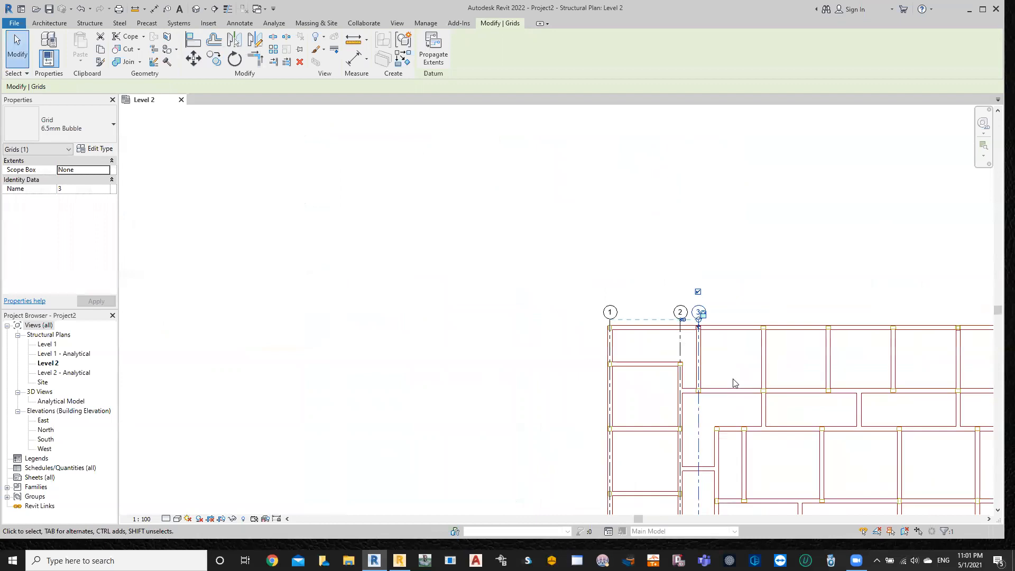
{"action": "middle_click_drag", "start_coordinate": [735, 384], "coordinate": [608, 106]}
{"action": "scroll", "coordinate": [608, 157], "scroll_direction": "down", "scroll_amount": 3}
{"action": "middle_click_drag", "start_coordinate": [609, 249], "coordinate": [607, 444]}
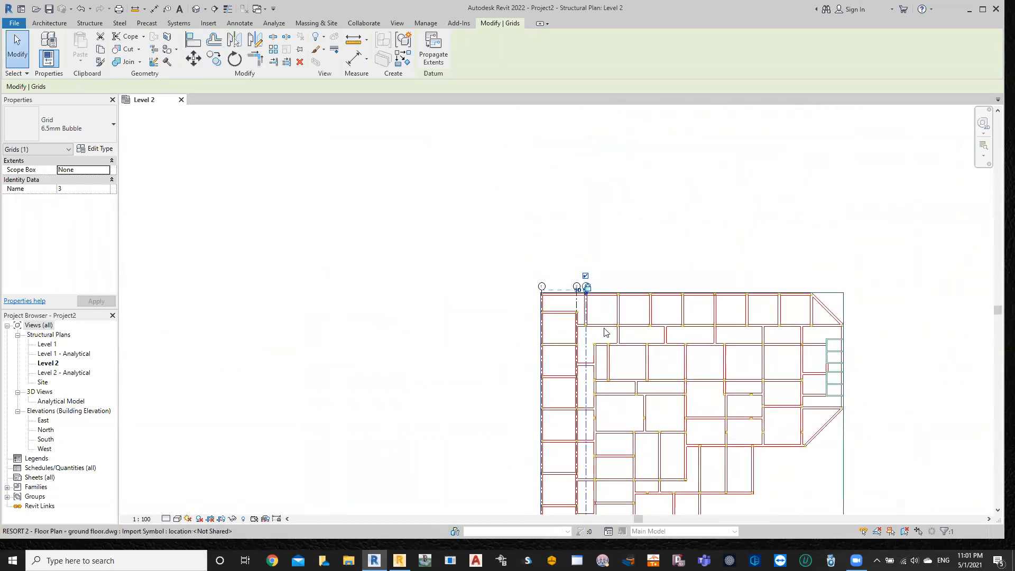
{"action": "scroll", "coordinate": [623, 277], "scroll_direction": "up", "scroll_amount": 2}
{"action": "scroll", "coordinate": [619, 286], "scroll_direction": "up", "scroll_amount": 2}
{"action": "scroll", "coordinate": [608, 301], "scroll_direction": "down", "scroll_amount": 1}
{"action": "middle_click_drag", "start_coordinate": [607, 302], "coordinate": [411, 205]}
{"action": "left_click", "coordinate": [411, 205]}
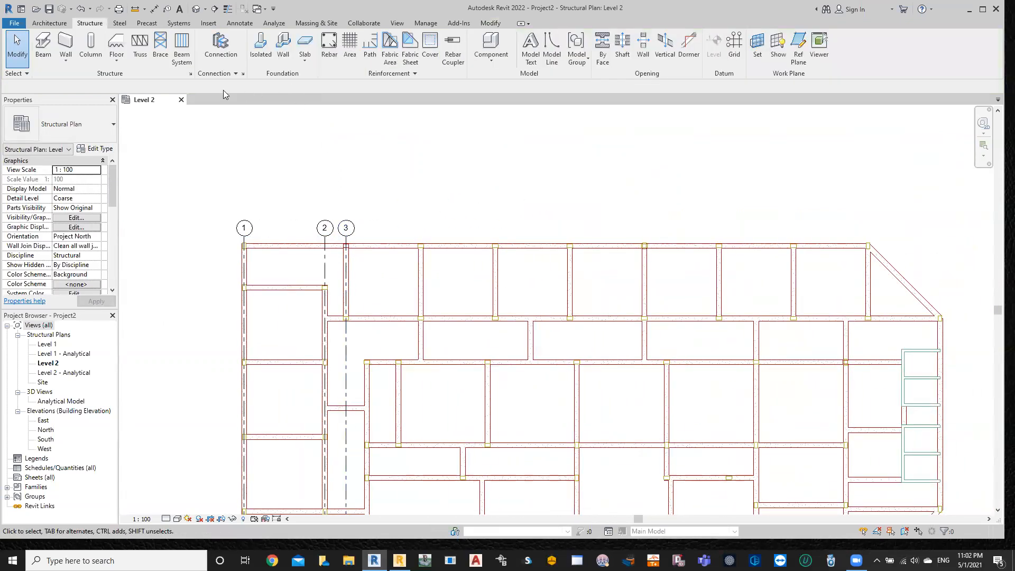
{"action": "left_click", "coordinate": [733, 44]}
{"action": "scroll", "coordinate": [222, 254], "scroll_direction": "up", "scroll_amount": 5}
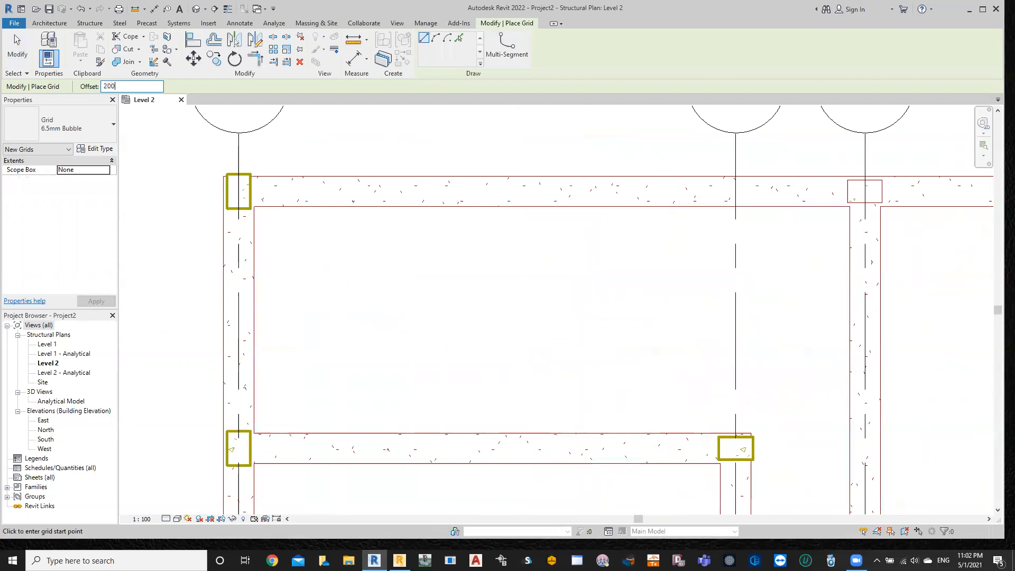
{"action": "left_click", "coordinate": [222, 176]}
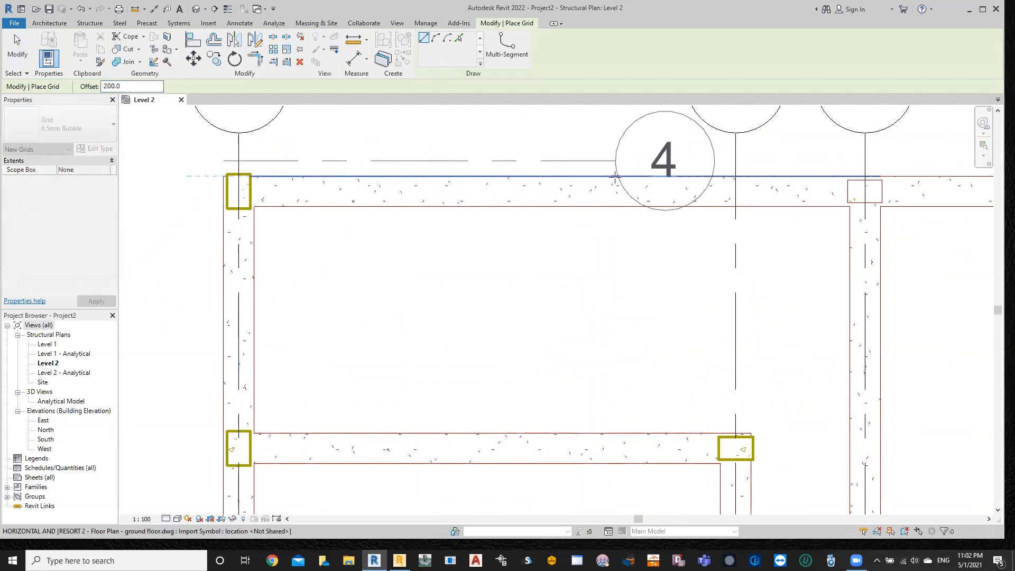
{"action": "key", "text": "Escape"}
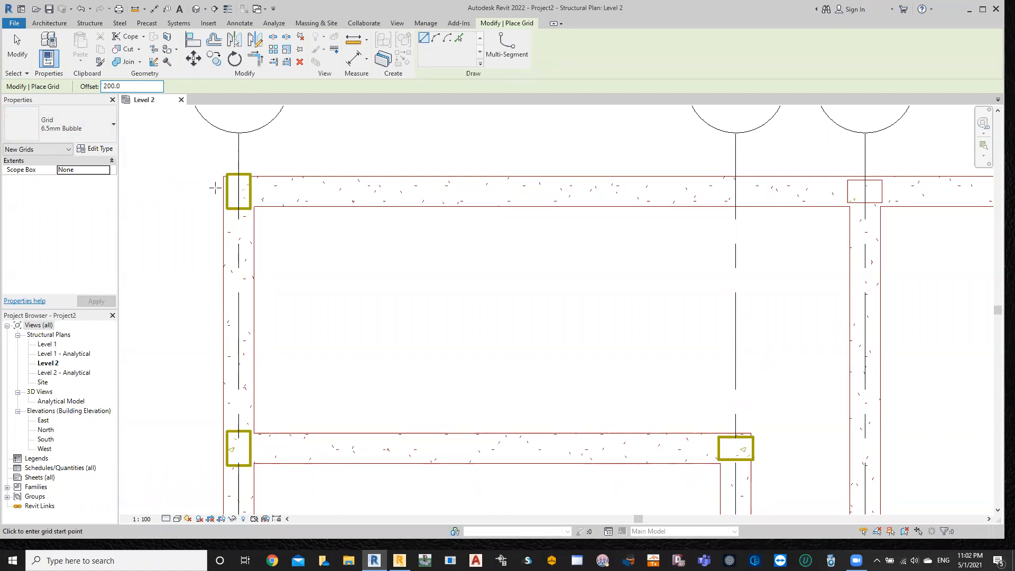
{"action": "left_click", "coordinate": [223, 176]}
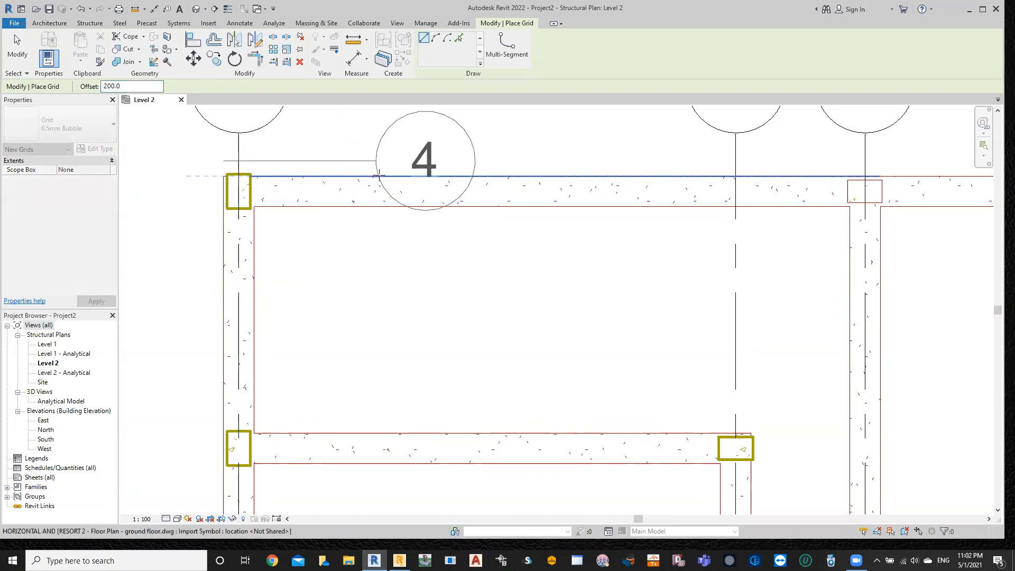
{"action": "key", "text": "Escape"}
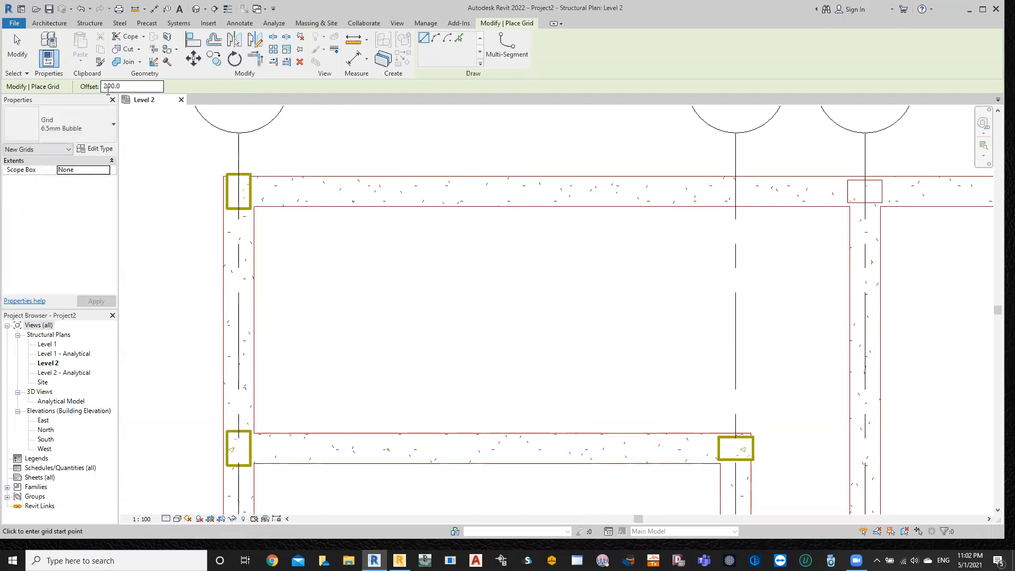
- Draw a horizontal grid along the upper beam from its corner beside grid 1 to beyond the building's far end, with offset -200
{"action": "left_click", "coordinate": [222, 176]}
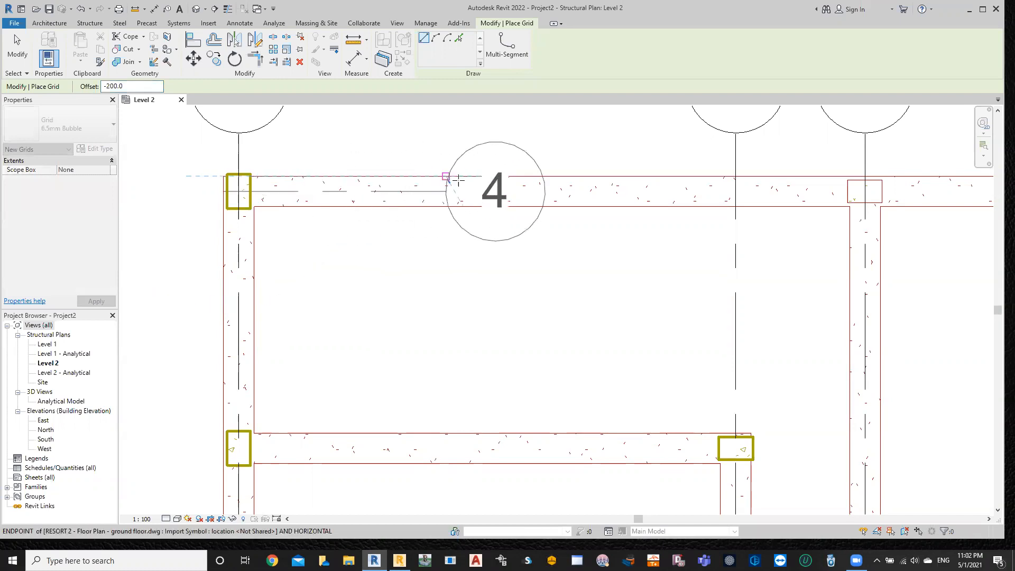
{"action": "scroll", "coordinate": [654, 183], "scroll_direction": "down", "scroll_amount": 4}
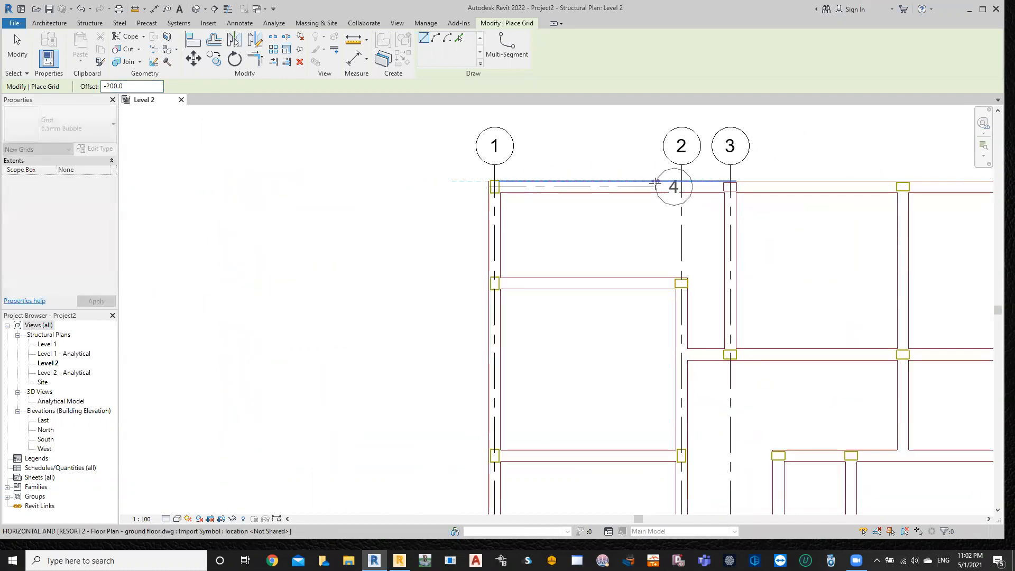
{"action": "scroll", "coordinate": [656, 183], "scroll_direction": "down", "scroll_amount": 2}
{"action": "middle_click_drag", "start_coordinate": [643, 189], "coordinate": [317, 182]}
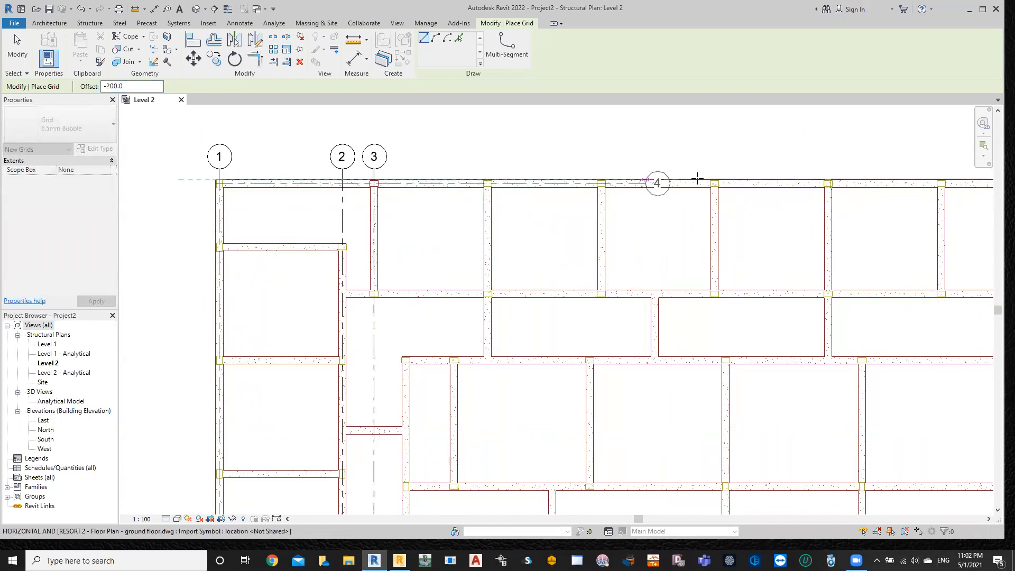
{"action": "scroll", "coordinate": [697, 179], "scroll_direction": "down", "scroll_amount": 1}
{"action": "scroll", "coordinate": [709, 181], "scroll_direction": "down", "scroll_amount": 3}
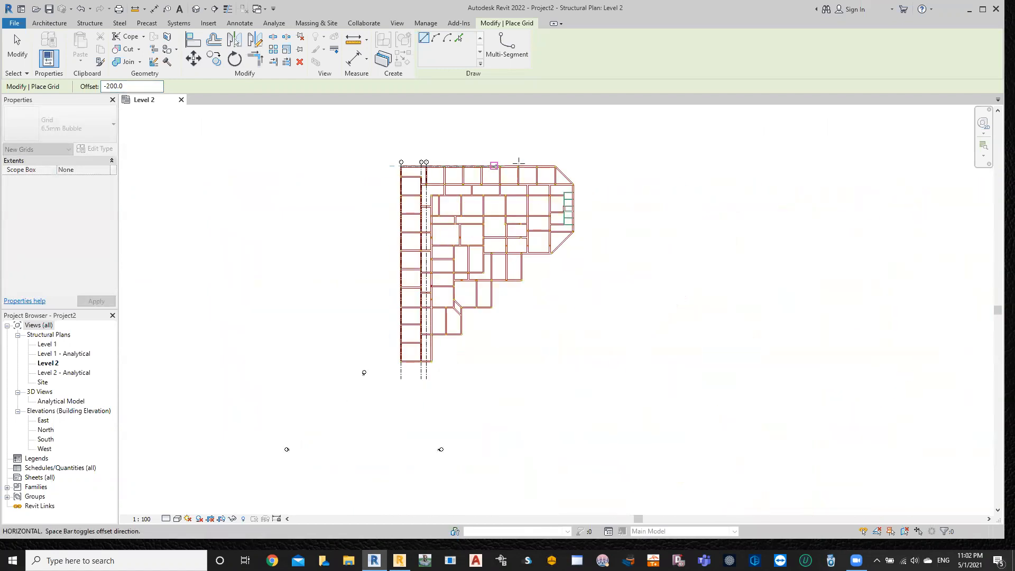
{"action": "left_click", "coordinate": [588, 169]}
{"action": "key", "text": "Escape"}
{"action": "key", "text": "Escape"}
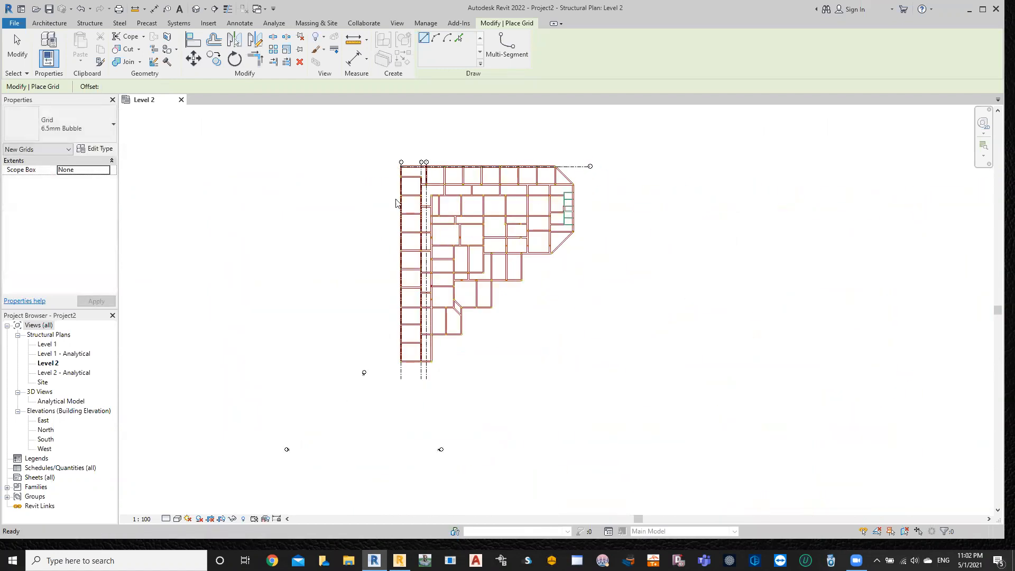
- Extend the bubble-less end of the horizontal grid outward past grid 1
{"action": "scroll", "coordinate": [397, 177], "scroll_direction": "up", "scroll_amount": 3}
{"action": "scroll", "coordinate": [421, 166], "scroll_direction": "up", "scroll_amount": 3}
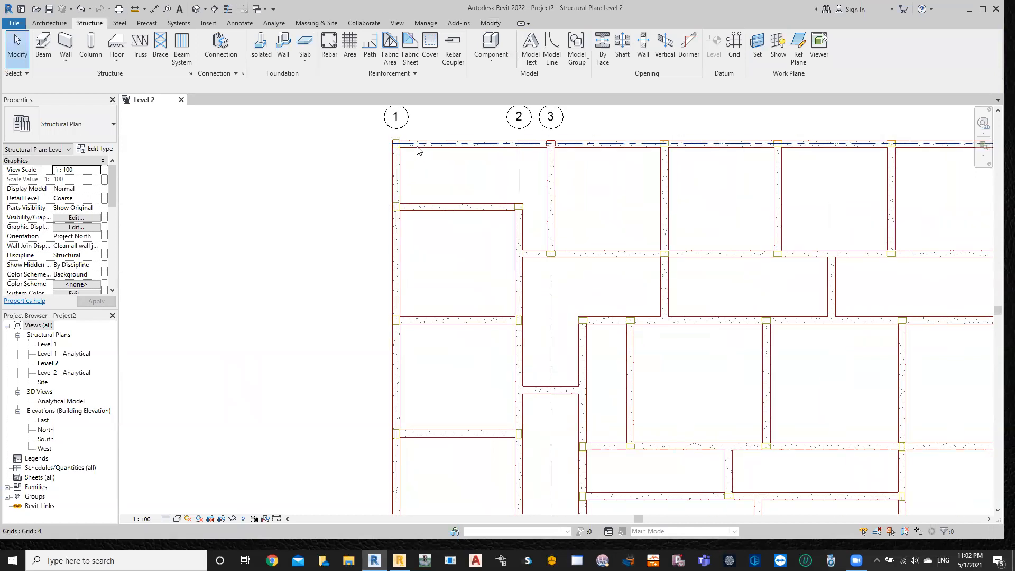
{"action": "left_click", "coordinate": [411, 154]}
{"action": "left_click_drag", "start_coordinate": [392, 146], "coordinate": [317, 142]}
{"action": "key", "text": "Escape"}
- Start a structural beam using the M_Concrete-Rectangular Beam 300 x 600mm type
{"action": "scroll", "coordinate": [355, 201], "scroll_direction": "down", "scroll_amount": 3}
{"action": "middle_click_drag", "start_coordinate": [611, 221], "coordinate": [586, 246]}
{"action": "middle_click_drag", "start_coordinate": [411, 210], "coordinate": [400, 251]}
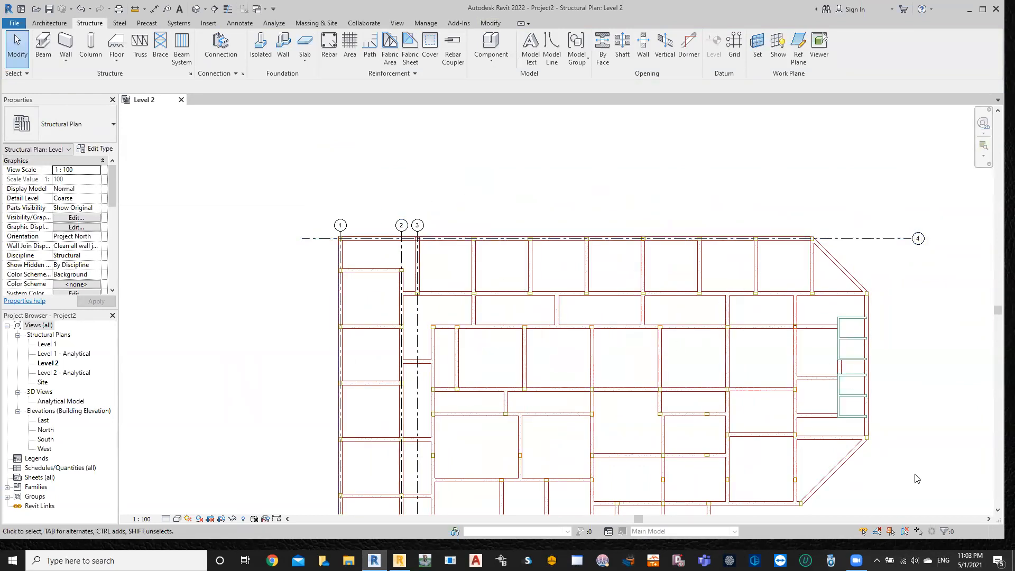
{"action": "scroll", "coordinate": [362, 233], "scroll_direction": "up", "scroll_amount": 2}
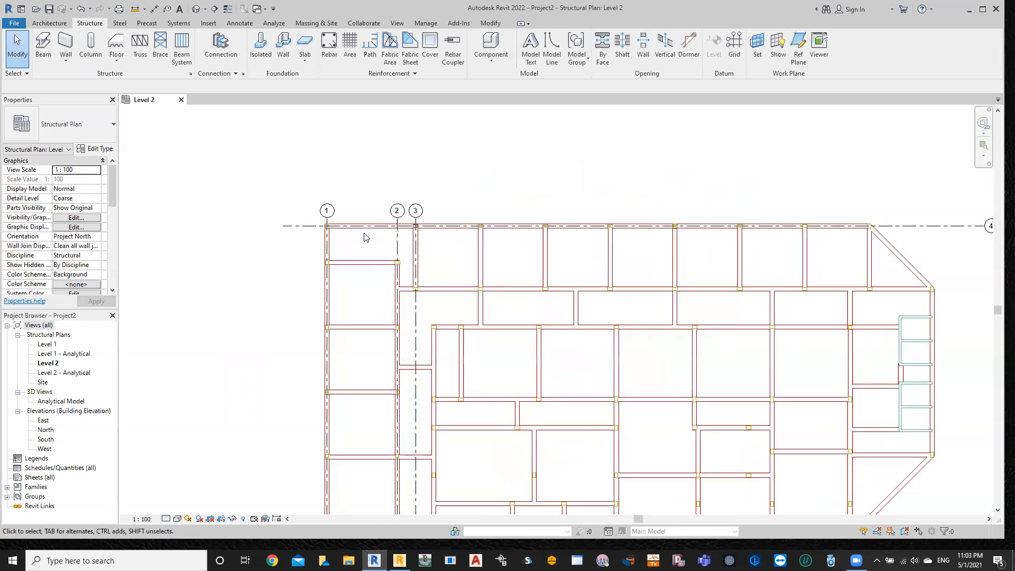
{"action": "scroll", "coordinate": [319, 150], "scroll_direction": "up", "scroll_amount": 3}
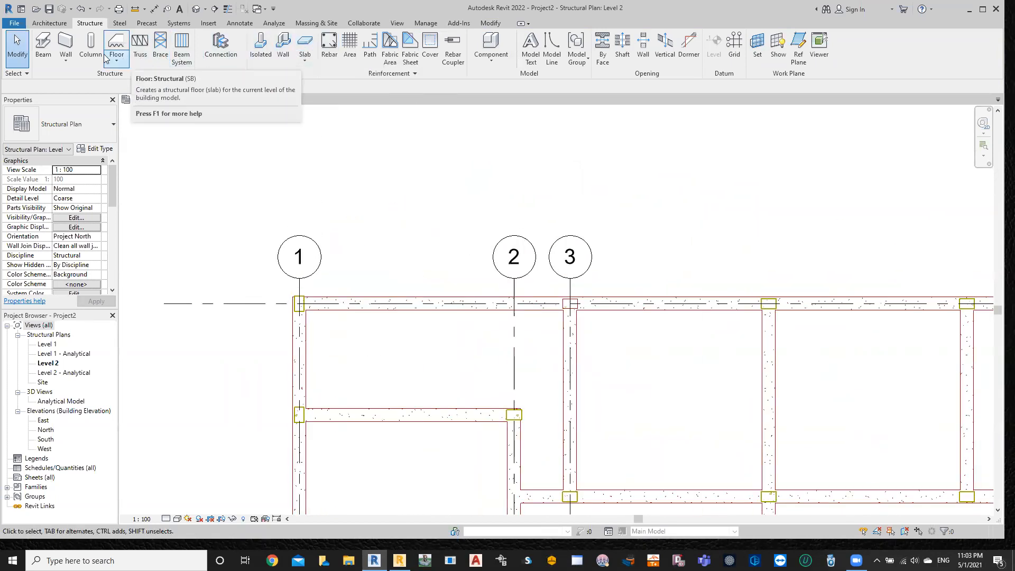
{"action": "left_click", "coordinate": [43, 43]}
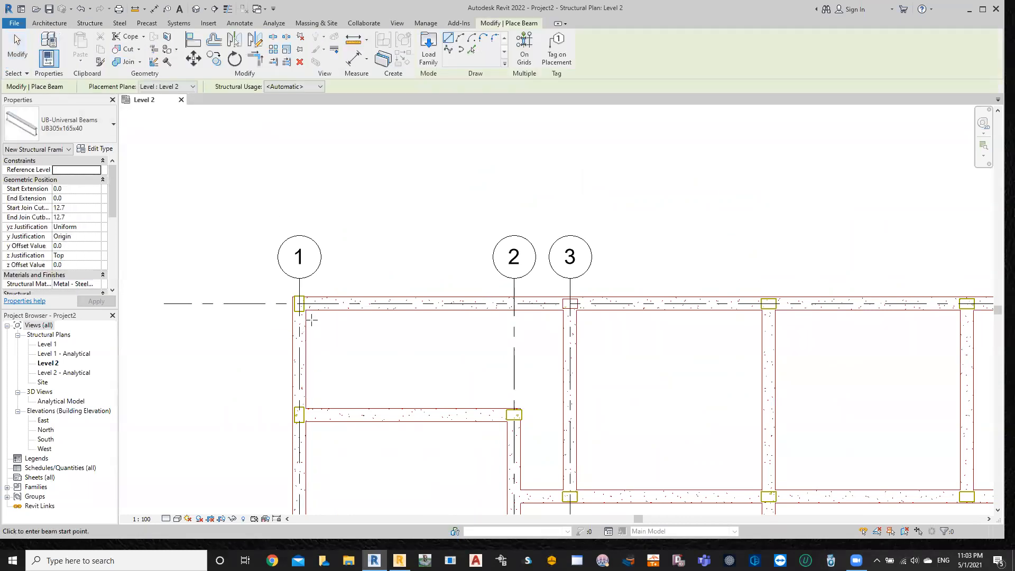
{"action": "left_click", "coordinate": [100, 132]}
{"action": "left_click", "coordinate": [42, 182]}
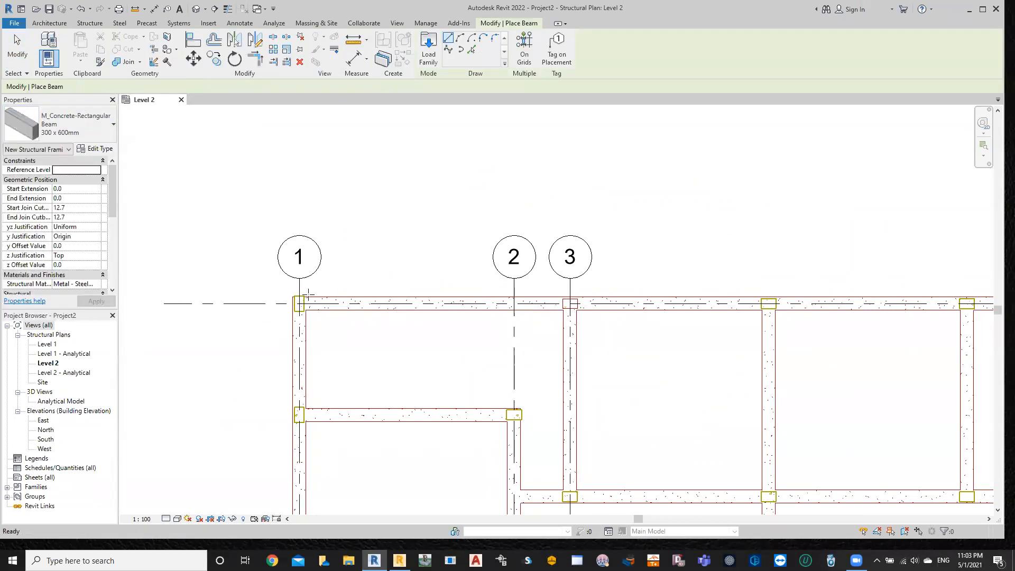
{"action": "scroll", "coordinate": [299, 305], "scroll_direction": "up", "scroll_amount": 3}
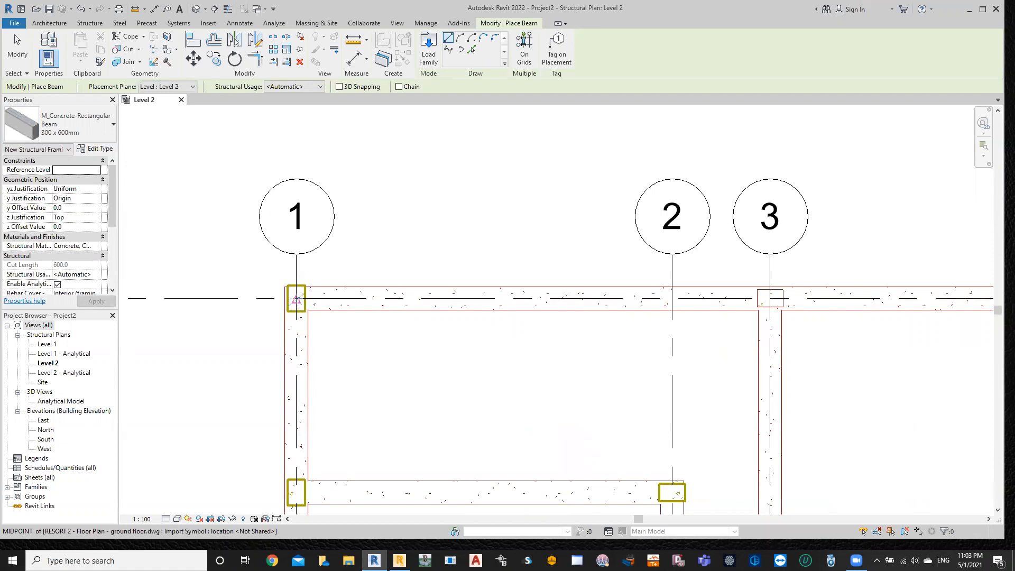
- Try to place beams on grids 1, 2, 3 and the horizontal grid all at once
{"action": "left_click", "coordinate": [524, 50]}
{"action": "scroll", "coordinate": [634, 265], "scroll_direction": "down", "scroll_amount": 3}
{"action": "left_click_drag", "start_coordinate": [712, 223], "coordinate": [438, 277]}
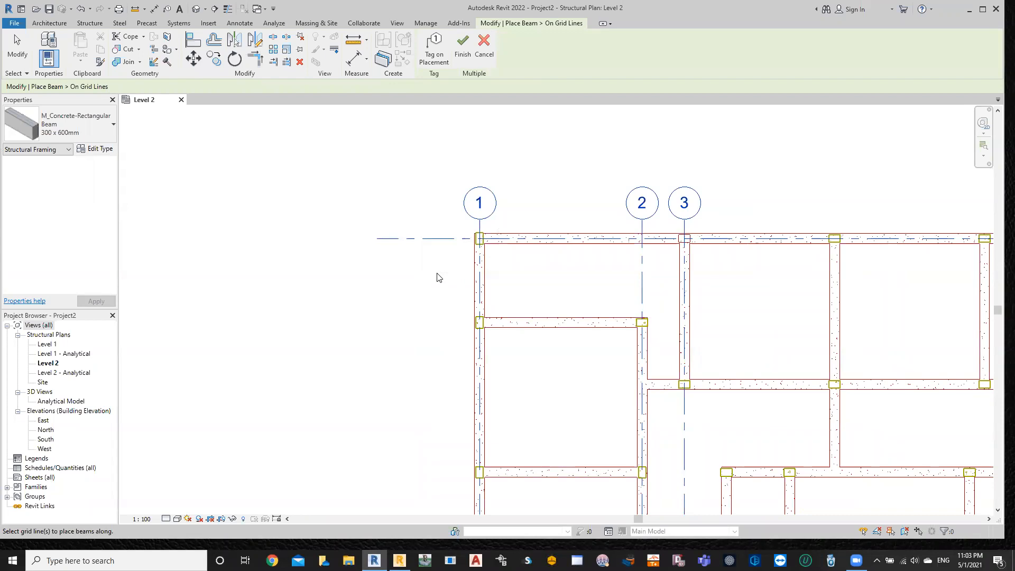
{"action": "left_click", "coordinate": [462, 47]}
{"action": "left_click", "coordinate": [550, 292]}
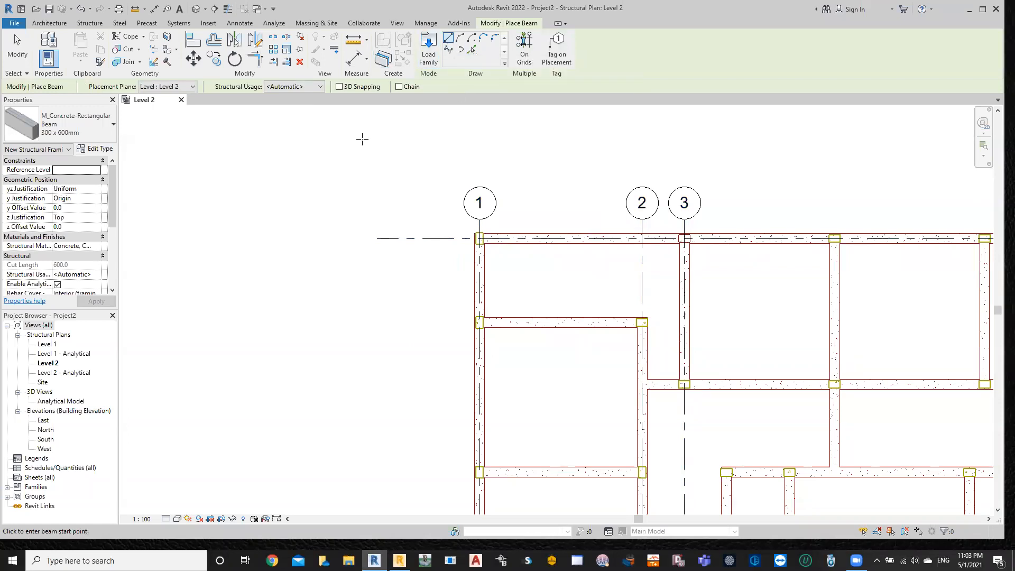
- Place a 300 x 600mm concrete beam along the horizontal grid from grid 1 to grid 3
{"action": "left_click", "coordinate": [90, 22]}
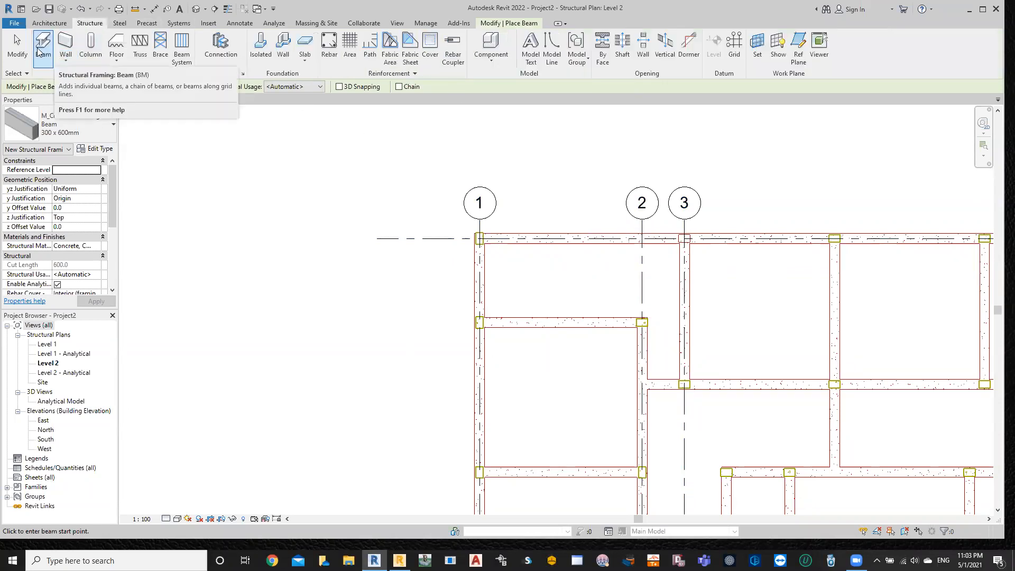
{"action": "scroll", "coordinate": [520, 249], "scroll_direction": "up", "scroll_amount": 3}
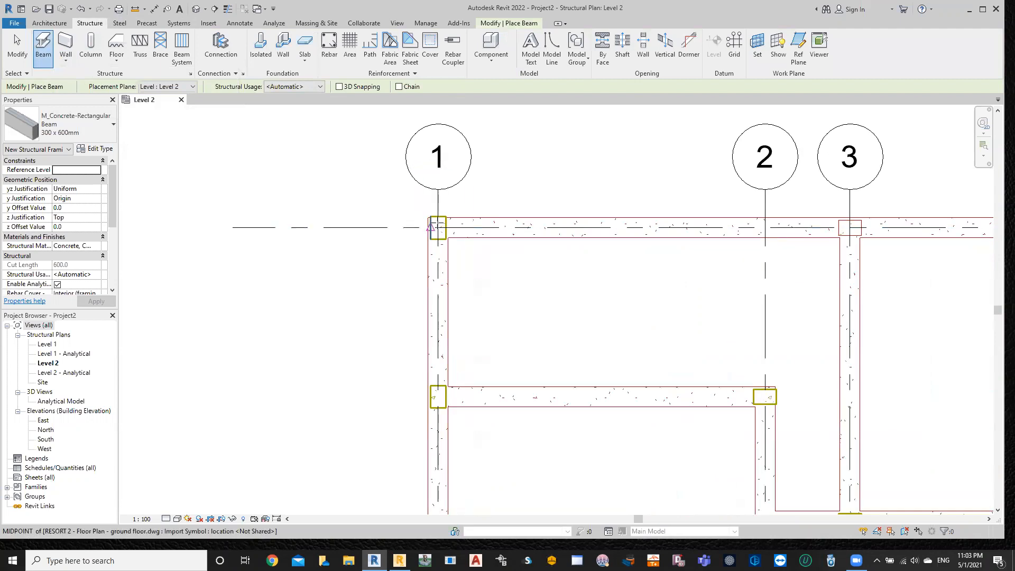
{"action": "left_click", "coordinate": [432, 227]}
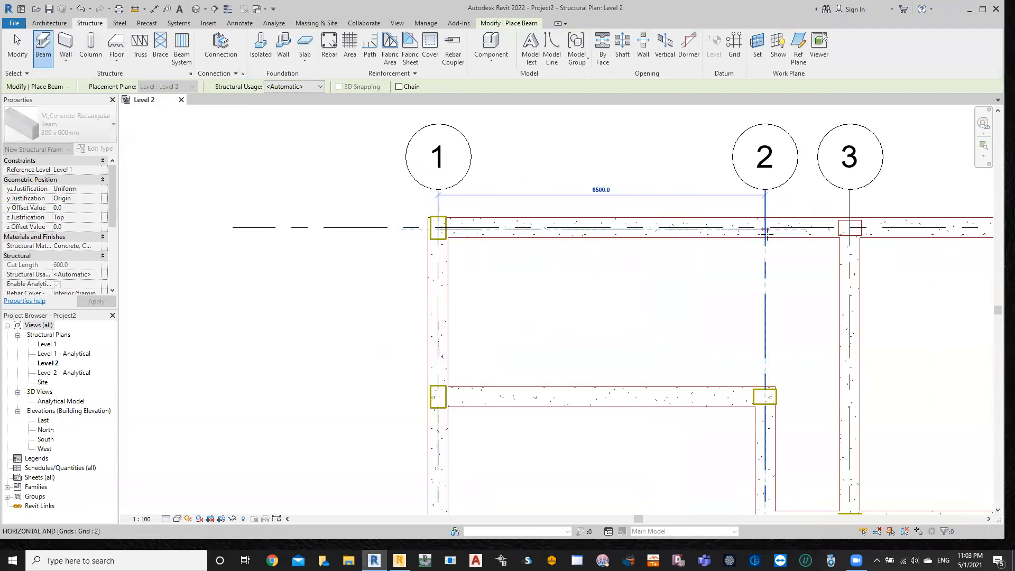
{"action": "scroll", "coordinate": [849, 232], "scroll_direction": "up", "scroll_amount": 2}
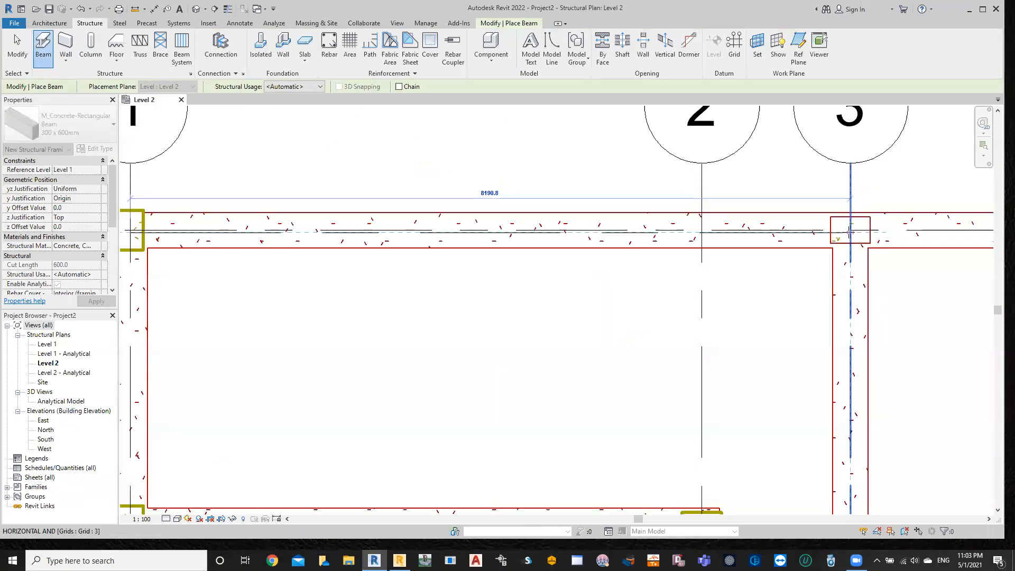
{"action": "left_click", "coordinate": [849, 232]}
{"action": "scroll", "coordinate": [511, 392], "scroll_direction": "down", "scroll_amount": 2}
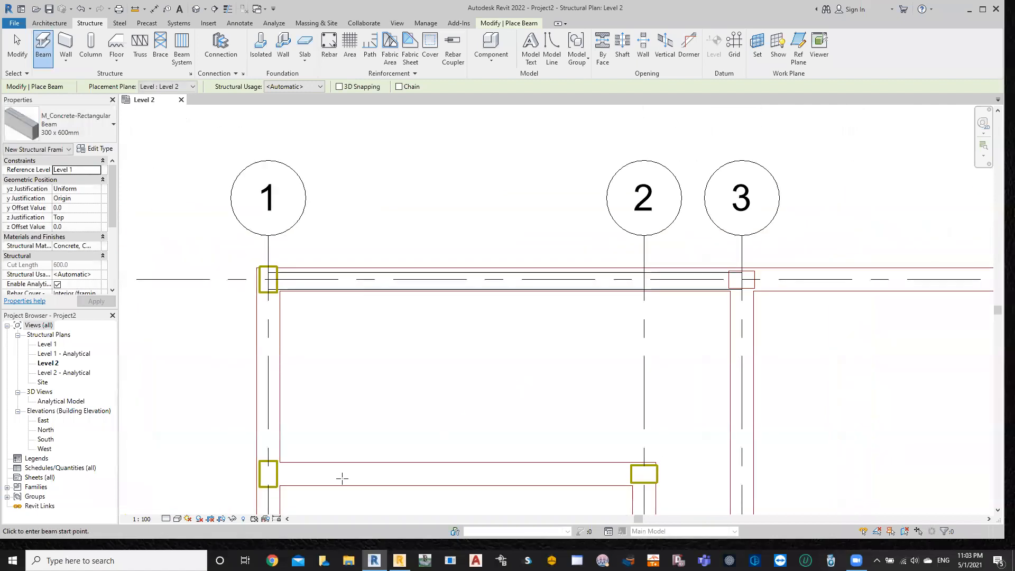
- Change the Level 2 plan's visual style to show the beam with filled surfaces
{"action": "left_click", "coordinate": [179, 520]}
{"action": "left_click", "coordinate": [192, 503]}
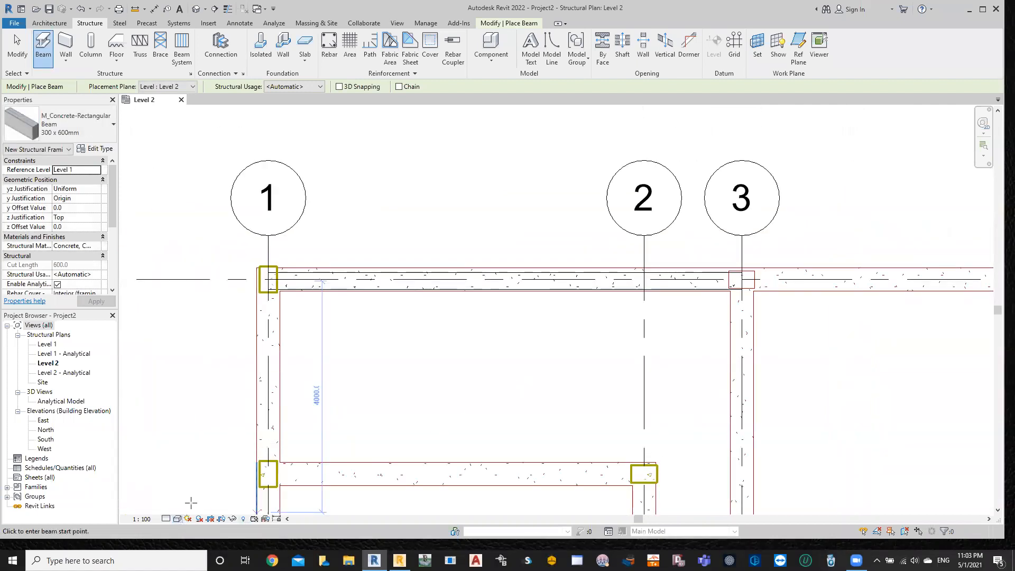
{"action": "scroll", "coordinate": [571, 349], "scroll_direction": "down", "scroll_amount": 2}
{"action": "scroll", "coordinate": [590, 339], "scroll_direction": "down", "scroll_amount": 3}
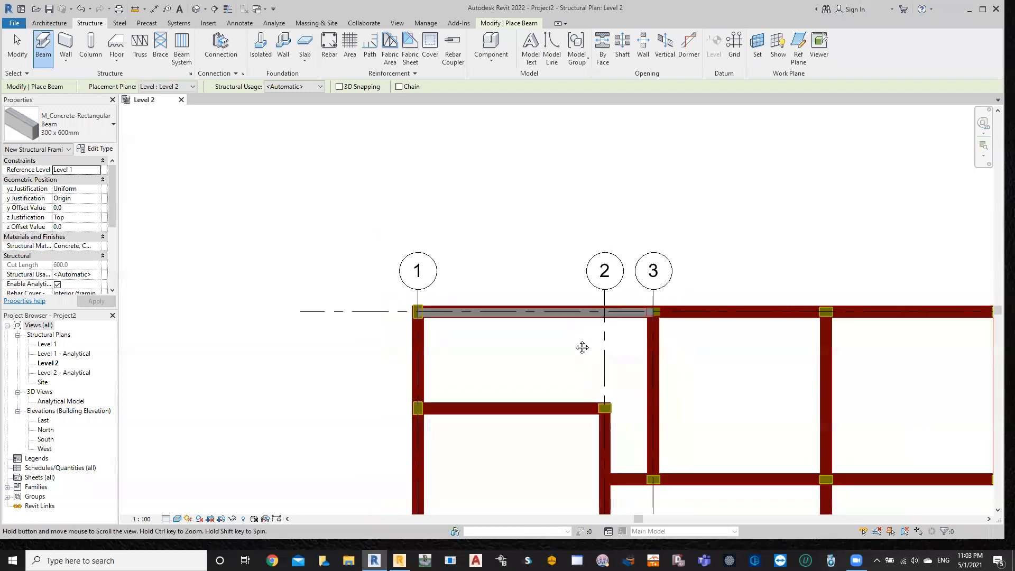
{"action": "middle_click_drag", "start_coordinate": [583, 347], "coordinate": [442, 317]}
{"action": "scroll", "coordinate": [461, 301], "scroll_direction": "down", "scroll_amount": 2}
{"action": "scroll", "coordinate": [462, 301], "scroll_direction": "down", "scroll_amount": 2}
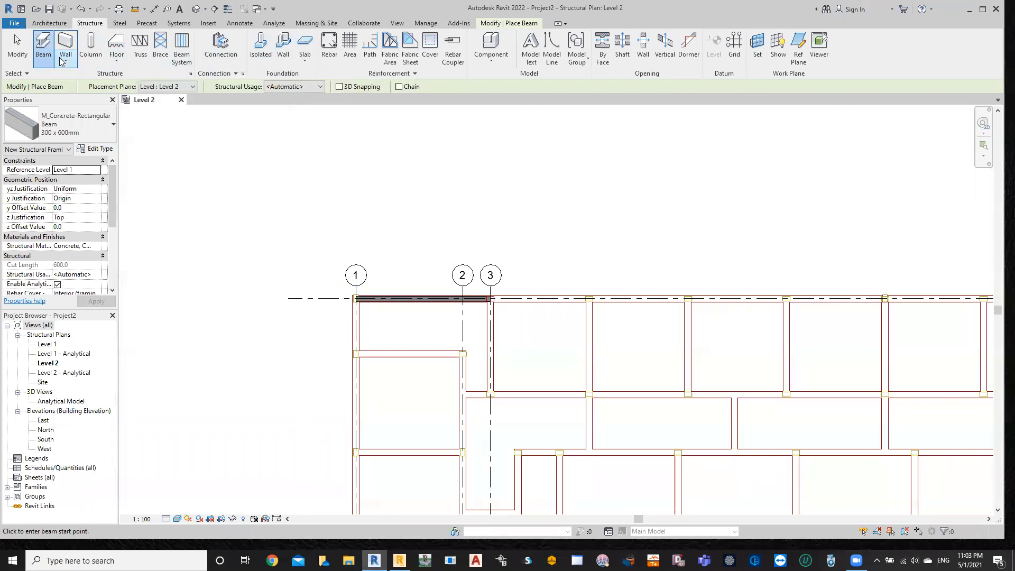
- Place an M_Concrete-Rectangular-Column 300 x 450mm on grid 1 at the end of the new beam
{"action": "left_click", "coordinate": [90, 45]}
{"action": "scroll", "coordinate": [330, 309], "scroll_direction": "up", "scroll_amount": 2}
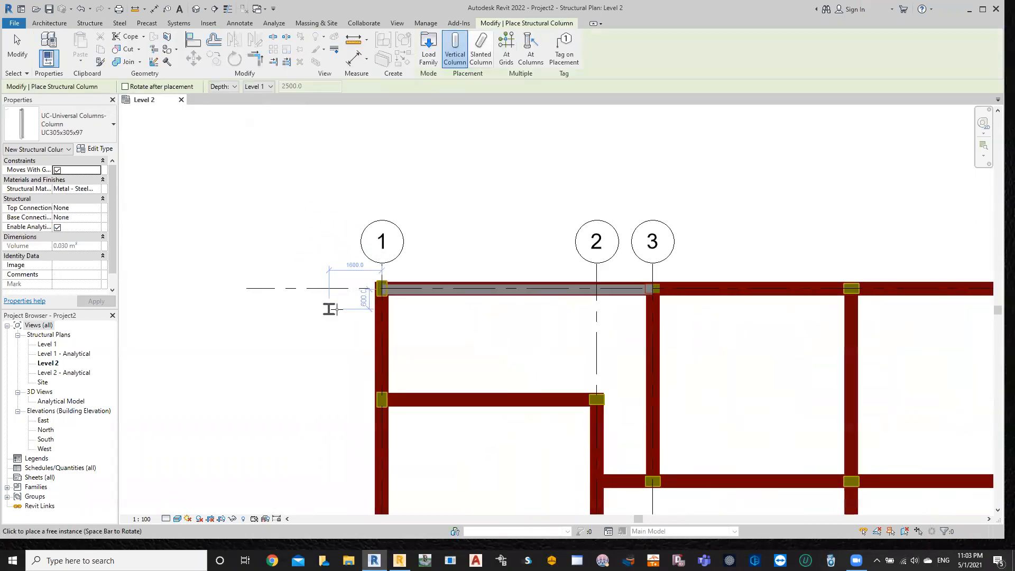
{"action": "scroll", "coordinate": [331, 310], "scroll_direction": "up", "scroll_amount": 4}
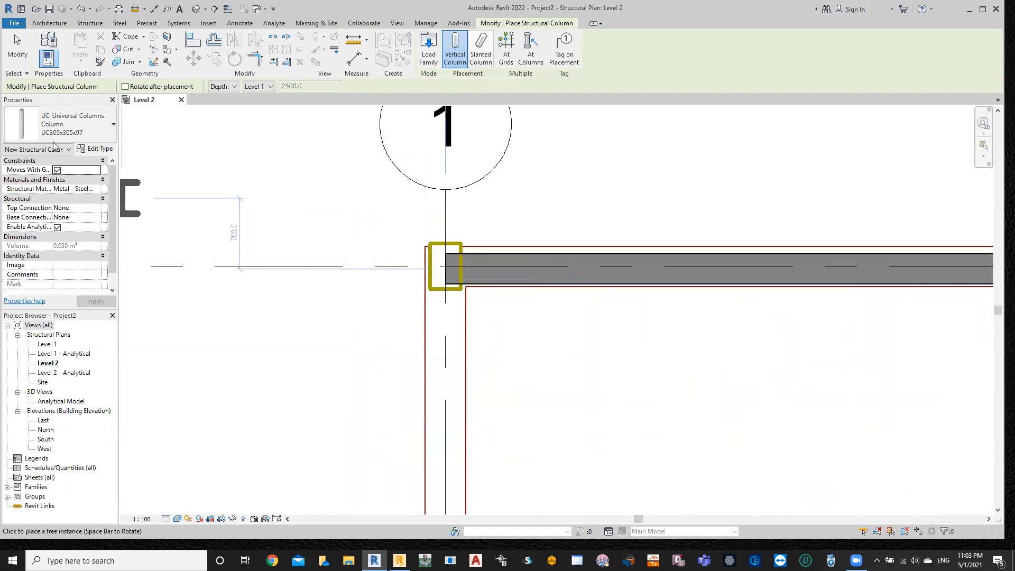
{"action": "left_click", "coordinate": [53, 127]}
{"action": "left_click", "coordinate": [64, 180]}
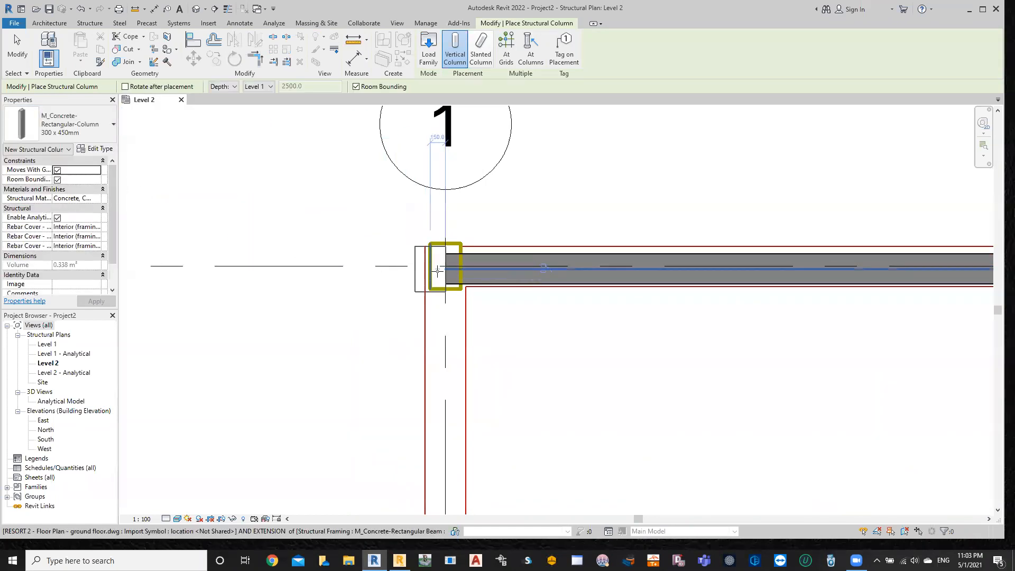
{"action": "scroll", "coordinate": [438, 271], "scroll_direction": "up", "scroll_amount": 2}
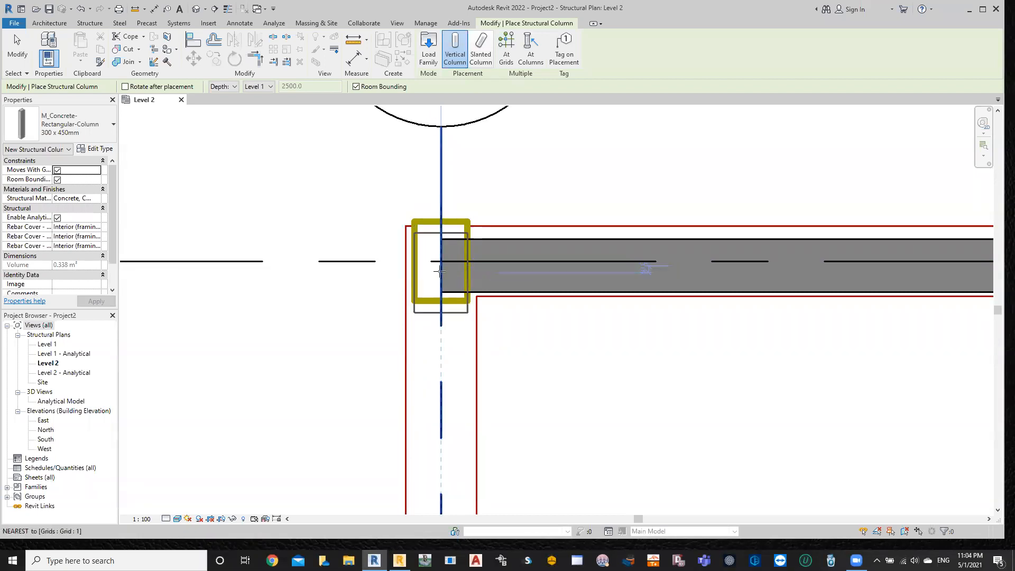
{"action": "left_click", "coordinate": [439, 271]}
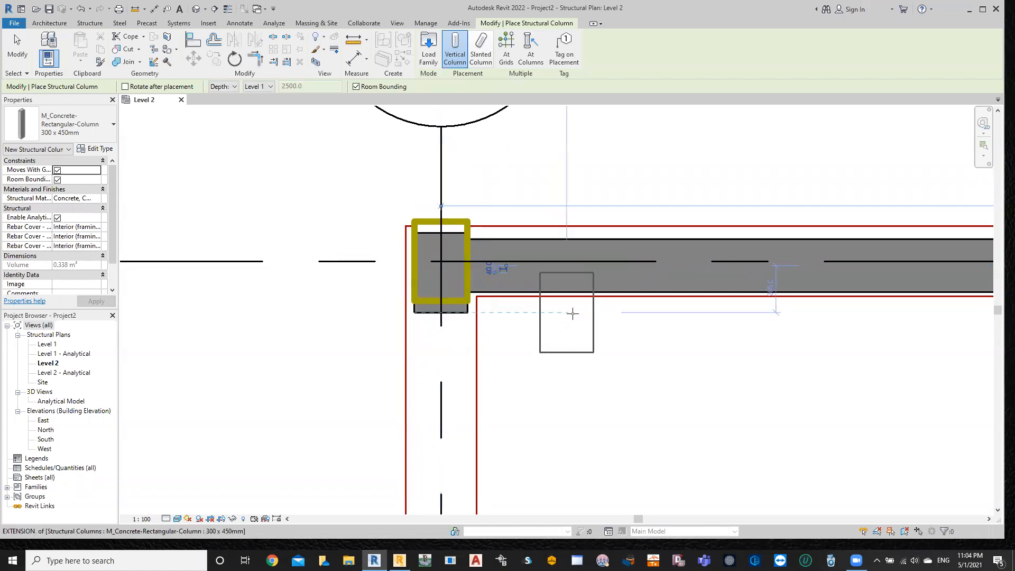
- End column placement and inspect the beam and column in the default 3D view from a low angle
{"action": "key", "text": "Escape"}
{"action": "scroll", "coordinate": [613, 336], "scroll_direction": "down", "scroll_amount": 2}
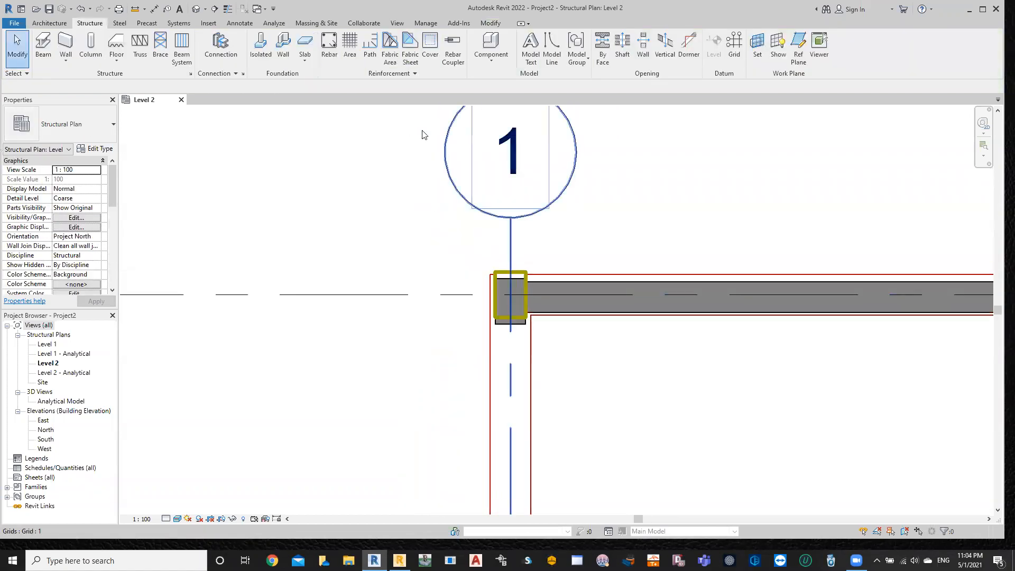
{"action": "left_click", "coordinate": [205, 8]}
{"action": "left_click", "coordinate": [235, 32]}
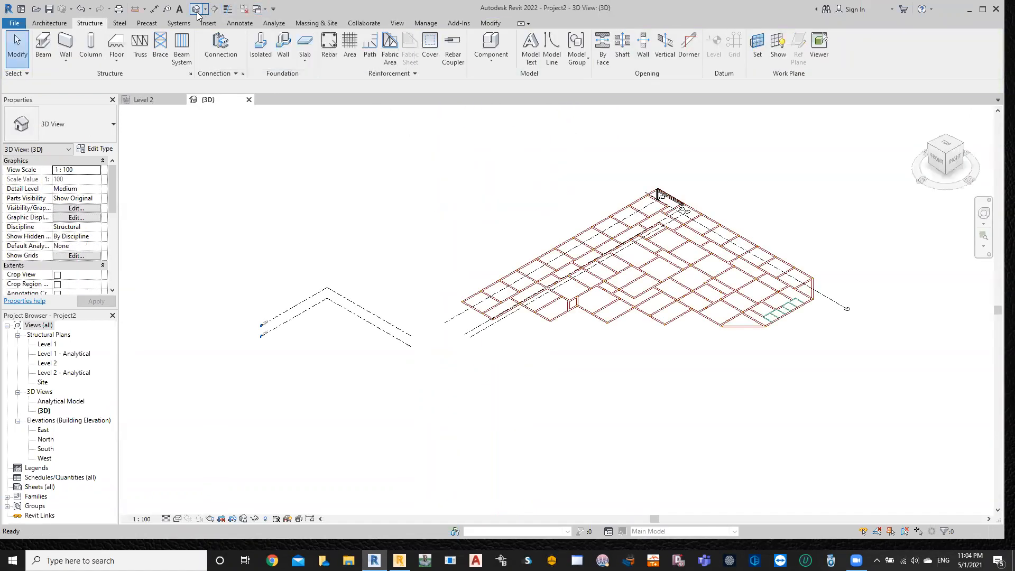
{"action": "scroll", "coordinate": [703, 184], "scroll_direction": "up", "scroll_amount": 3}
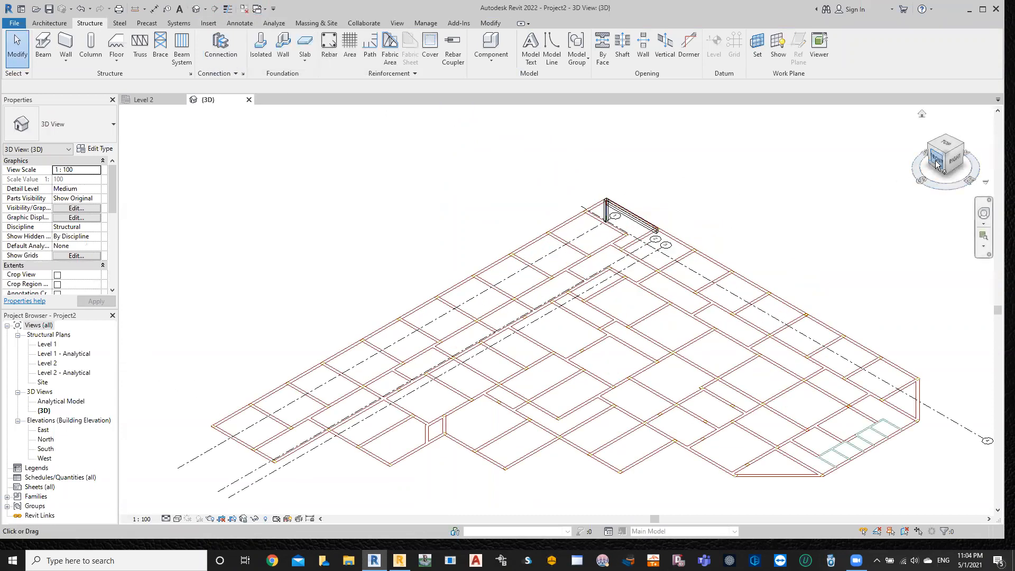
{"action": "left_click_drag", "start_coordinate": [902, 161], "coordinate": [829, 147]}
{"action": "left_click_drag", "start_coordinate": [943, 157], "coordinate": [149, 151]}
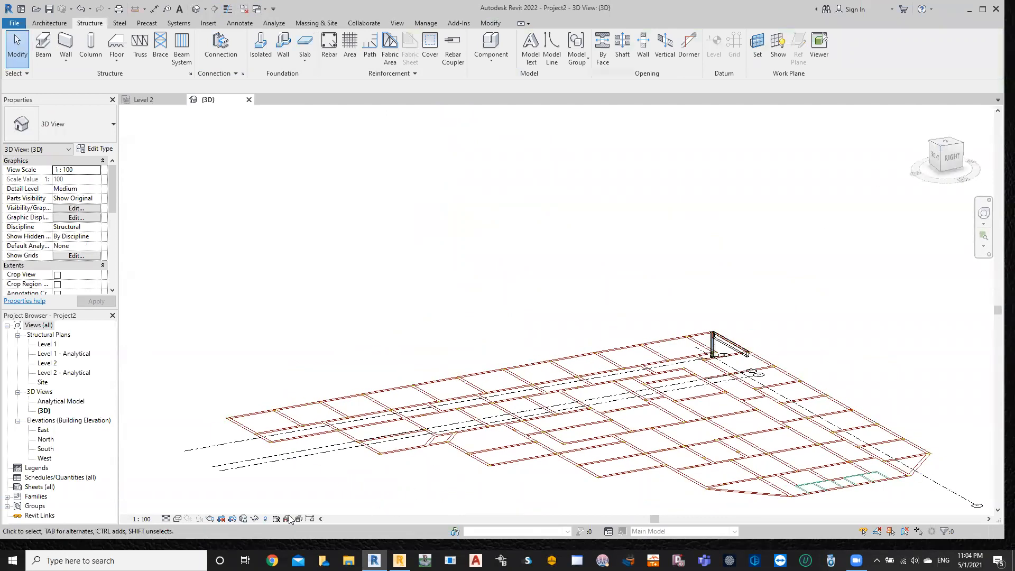
- Change the 3D view's visual style to show the beam and column with filled surfaces
{"action": "left_click", "coordinate": [177, 518]}
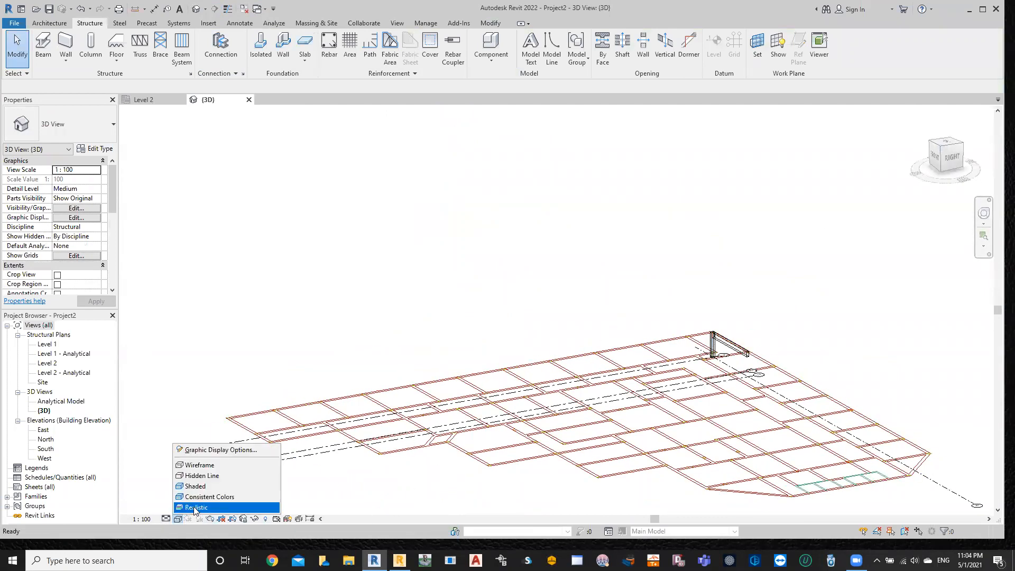
{"action": "left_click", "coordinate": [233, 496]}
{"action": "scroll", "coordinate": [594, 354], "scroll_direction": "up", "scroll_amount": 4}
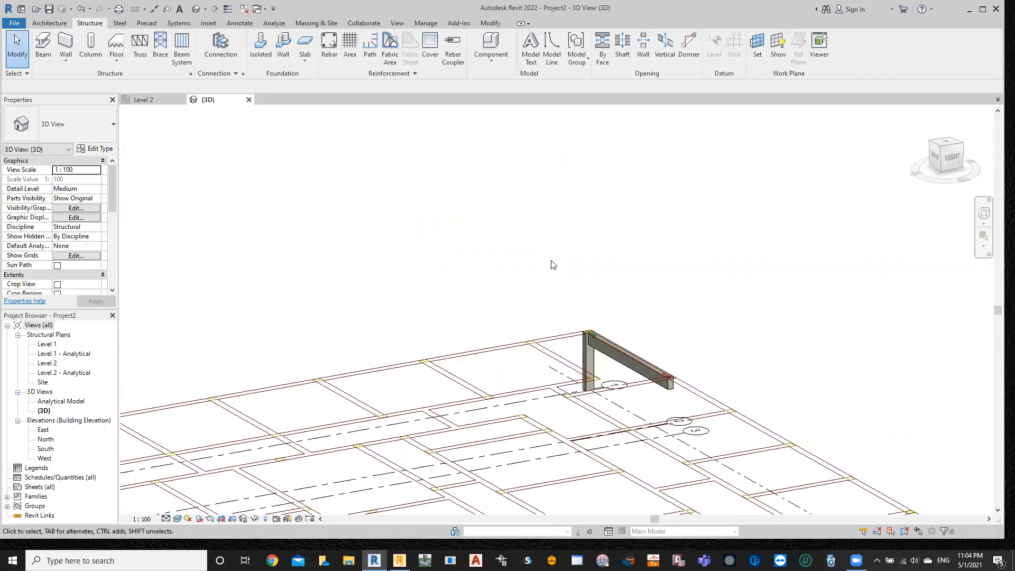
- Return to the Level 2 plan and view the whole resort layout with its grids
{"action": "left_click", "coordinate": [146, 102]}
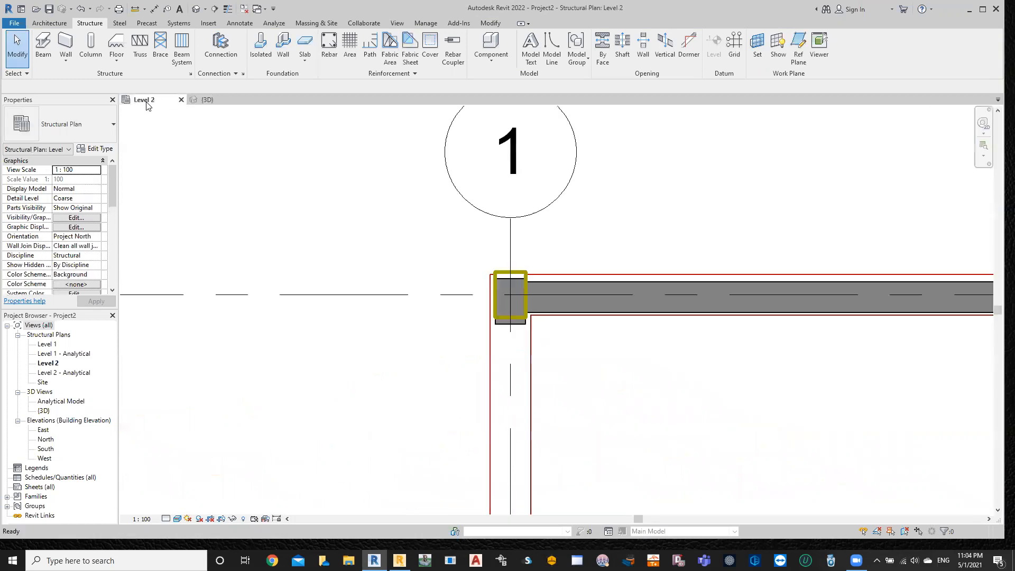
{"action": "scroll", "coordinate": [427, 338], "scroll_direction": "down", "scroll_amount": 4}
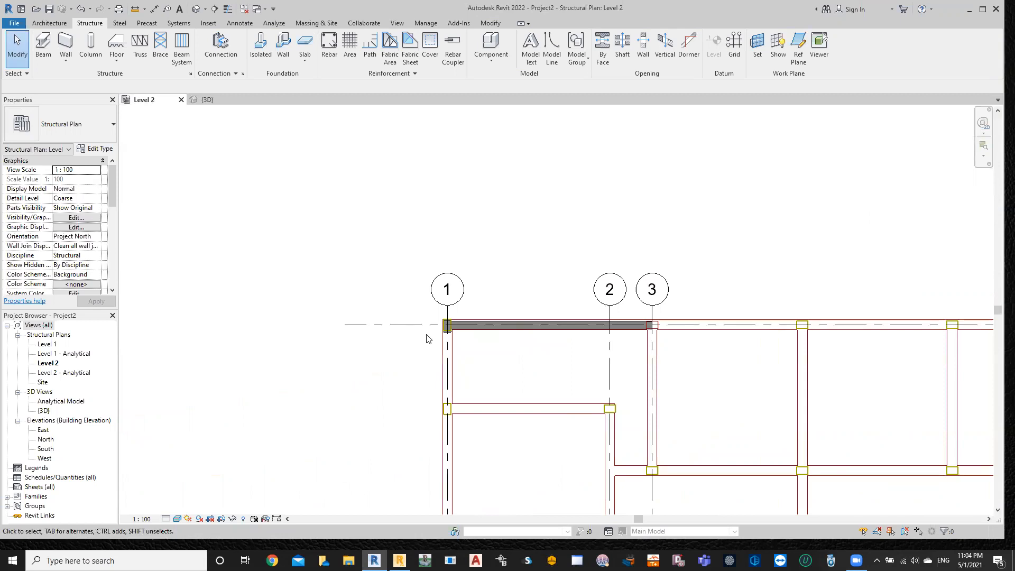
{"action": "scroll", "coordinate": [684, 404], "scroll_direction": "down", "scroll_amount": 4}
{"action": "middle_click_drag", "start_coordinate": [709, 410], "coordinate": [353, 226]}
{"action": "scroll", "coordinate": [353, 226], "scroll_direction": "down", "scroll_amount": 2}
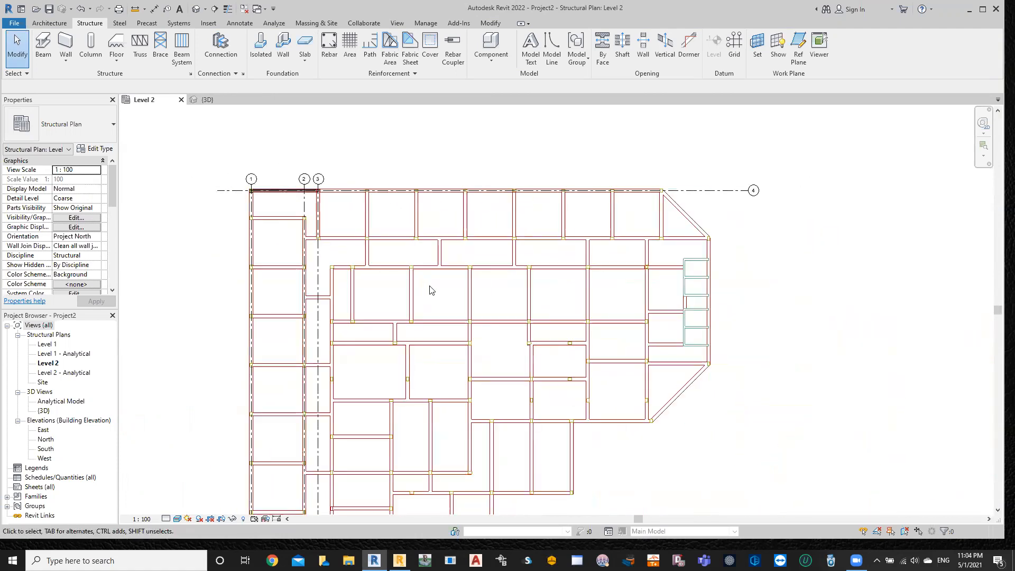
{"action": "middle_click_drag", "start_coordinate": [430, 288], "coordinate": [453, 274]}
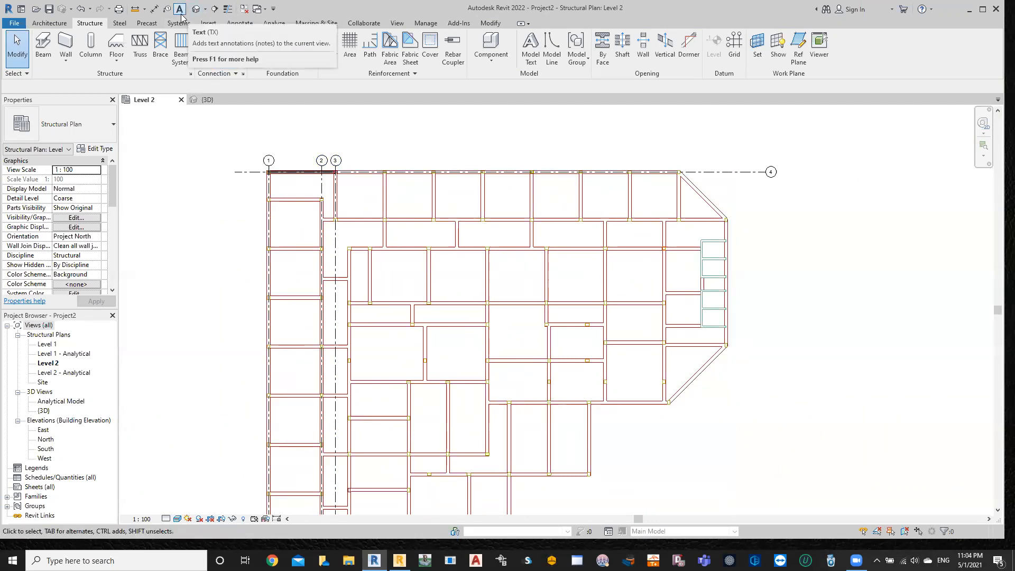
- Try to send the model to Robot Structural Analysis
{"action": "left_click", "coordinate": [274, 23]}
{"action": "left_click", "coordinate": [861, 60]}
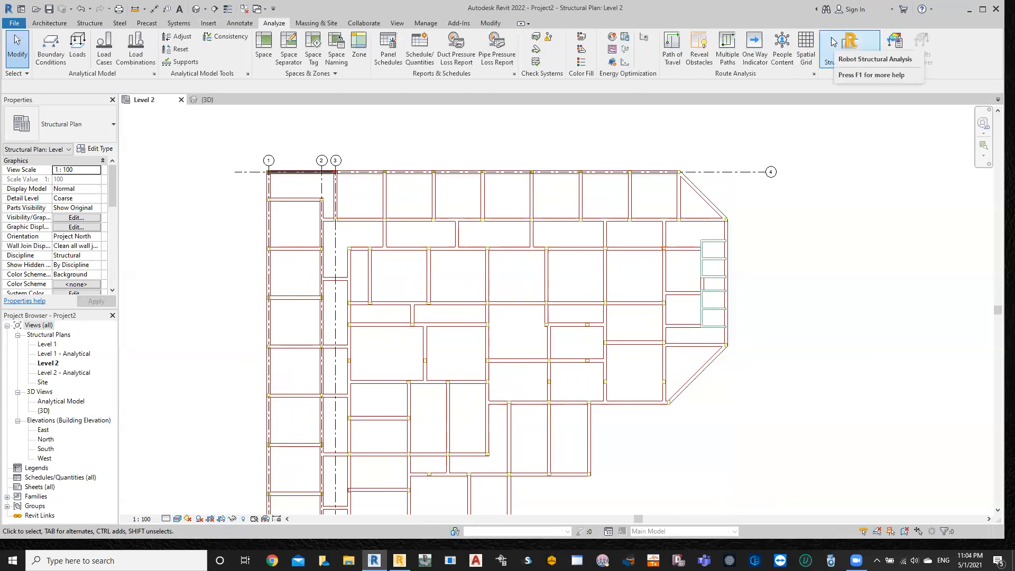
{"action": "left_click", "coordinate": [868, 121]}
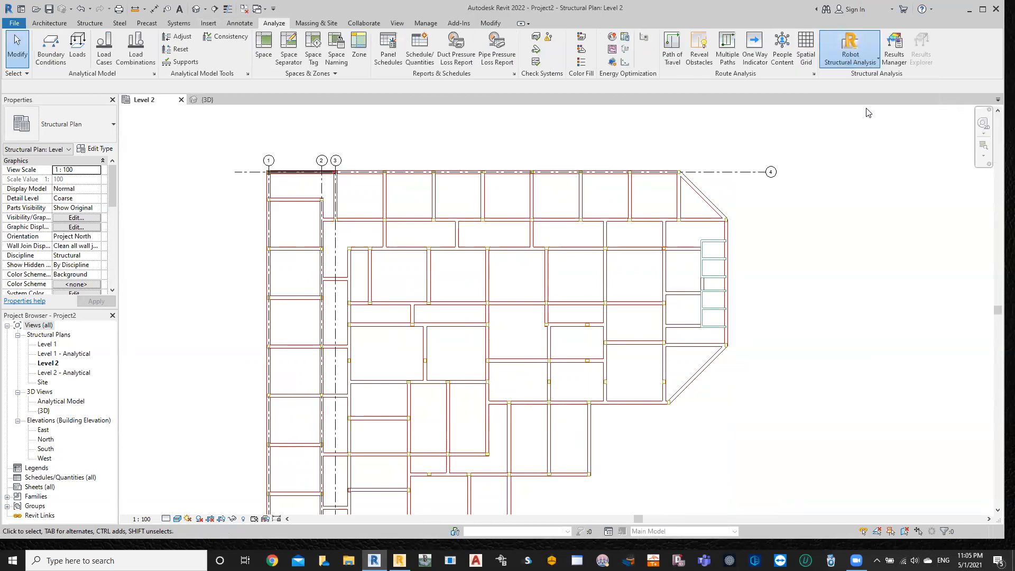
{"action": "left_click", "coordinate": [557, 342]}
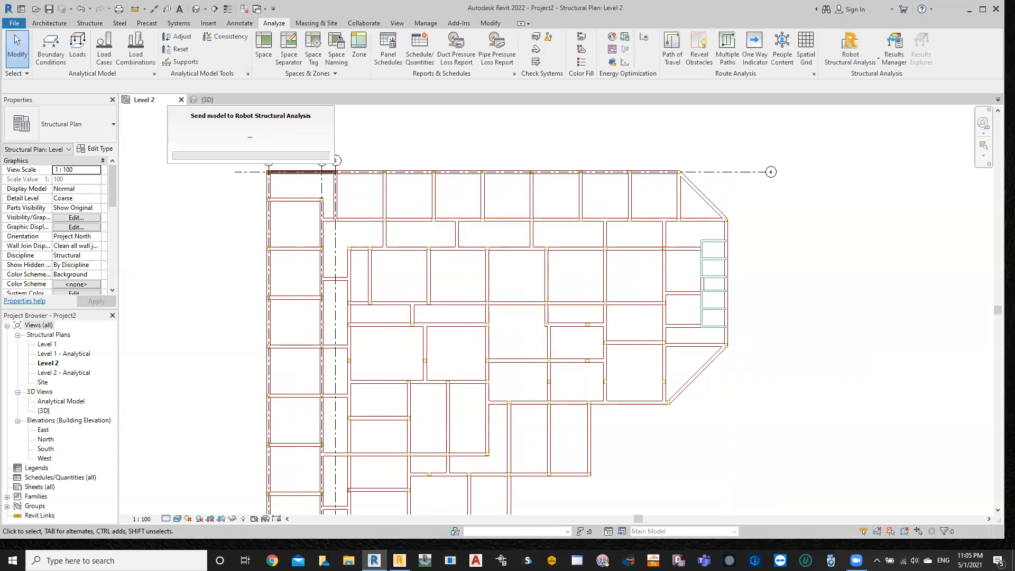
{"action": "left_click", "coordinate": [589, 319]}
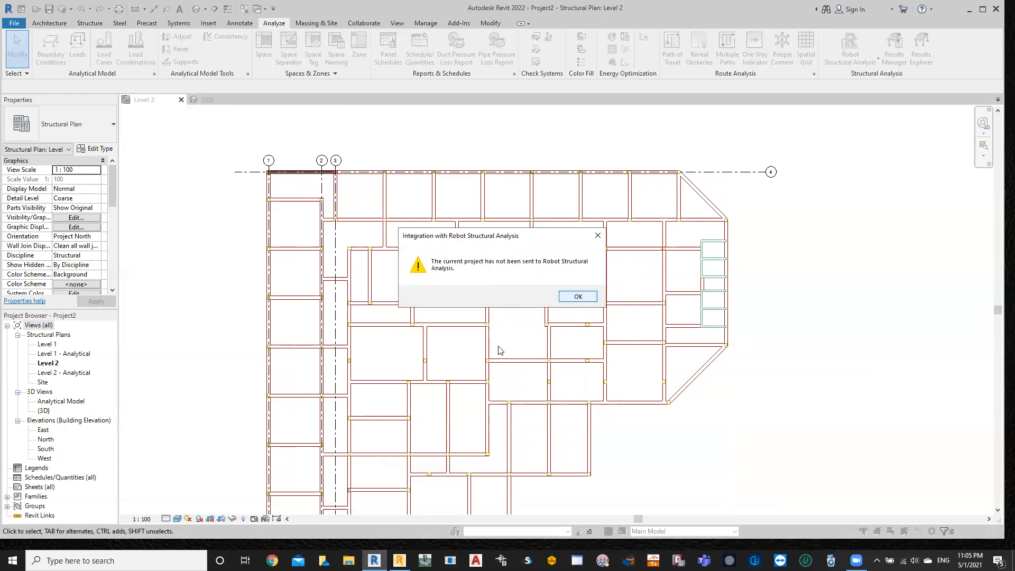
{"action": "key", "text": "Return"}
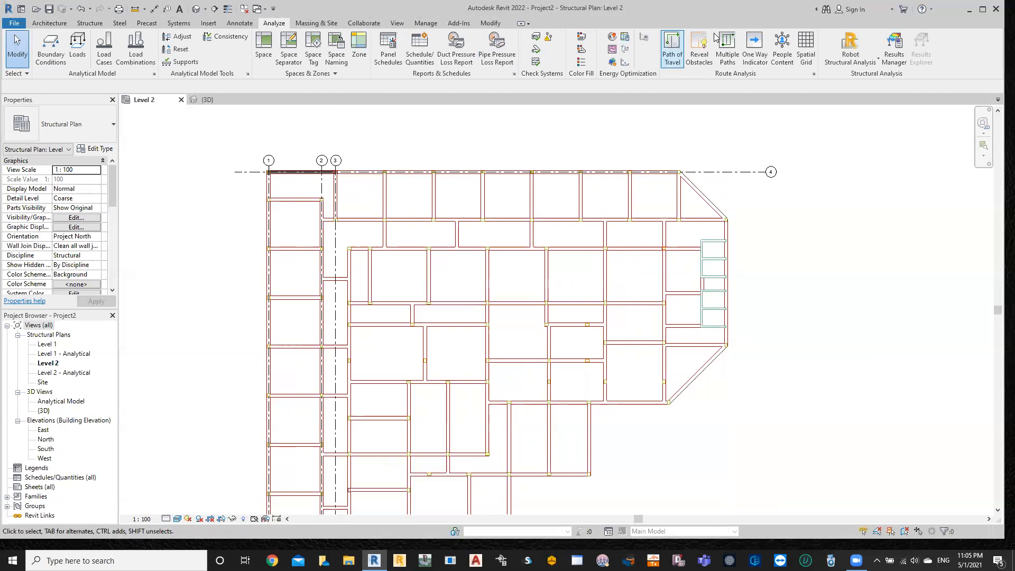
- Send the model to Robot Structural Analysis using the Send model and Direct integration options
{"action": "left_click", "coordinate": [850, 57]}
{"action": "left_click", "coordinate": [857, 111]}
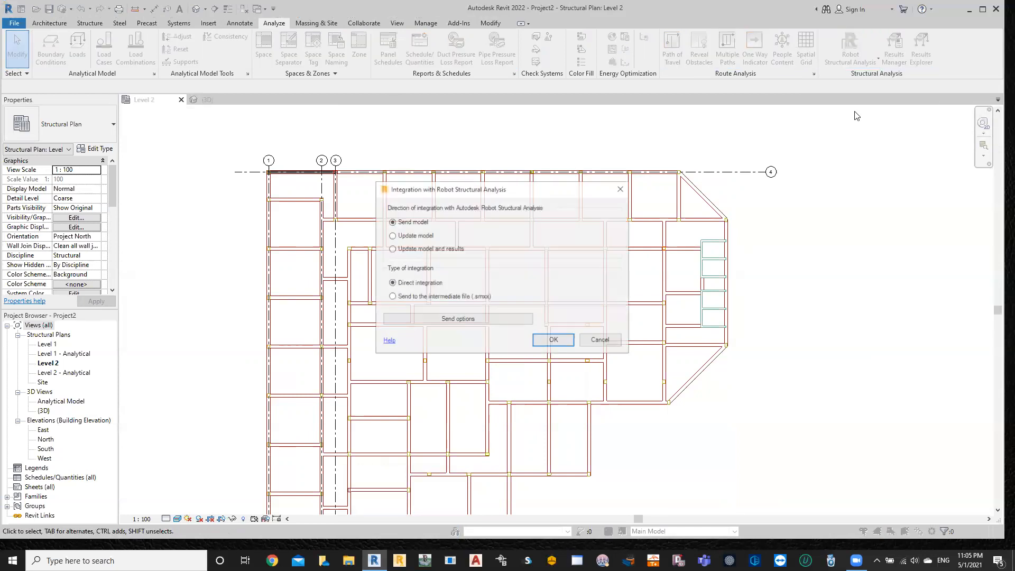
{"action": "left_click", "coordinate": [549, 339]}
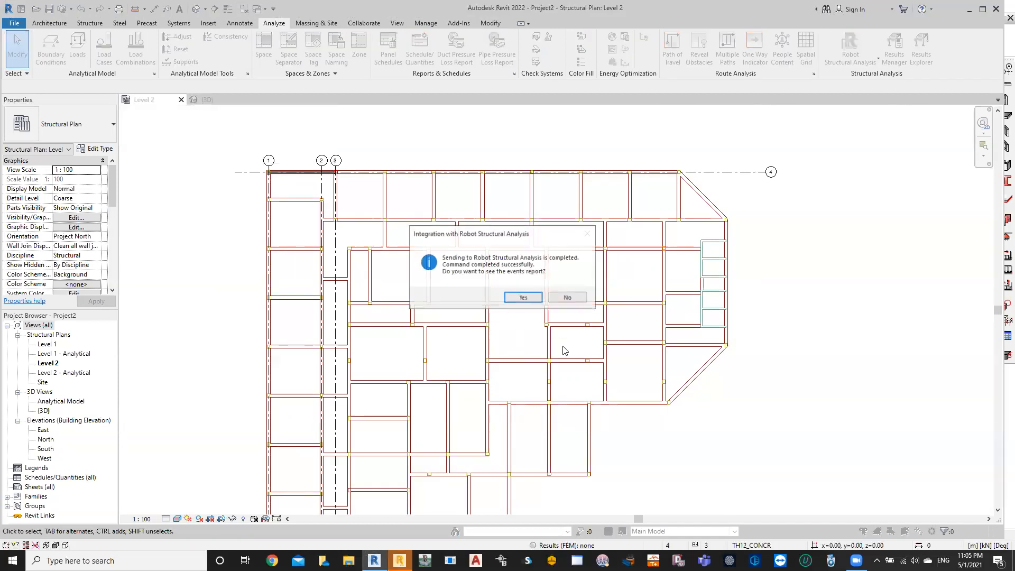
{"action": "left_click", "coordinate": [521, 296]}
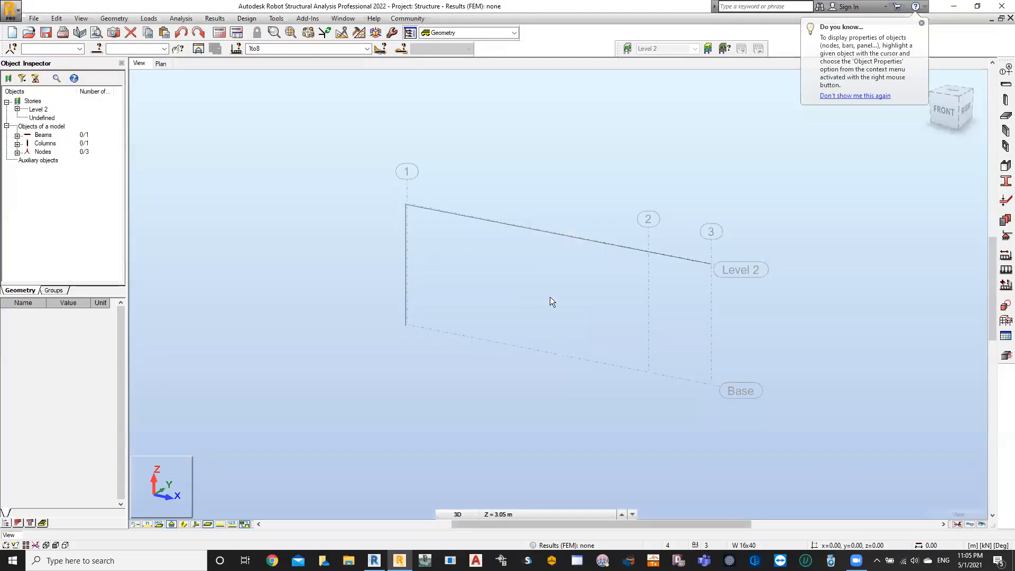
- Display the section shapes of the beam and column in Robot Structural Analysis and return to Revit
{"action": "left_click", "coordinate": [190, 522]}
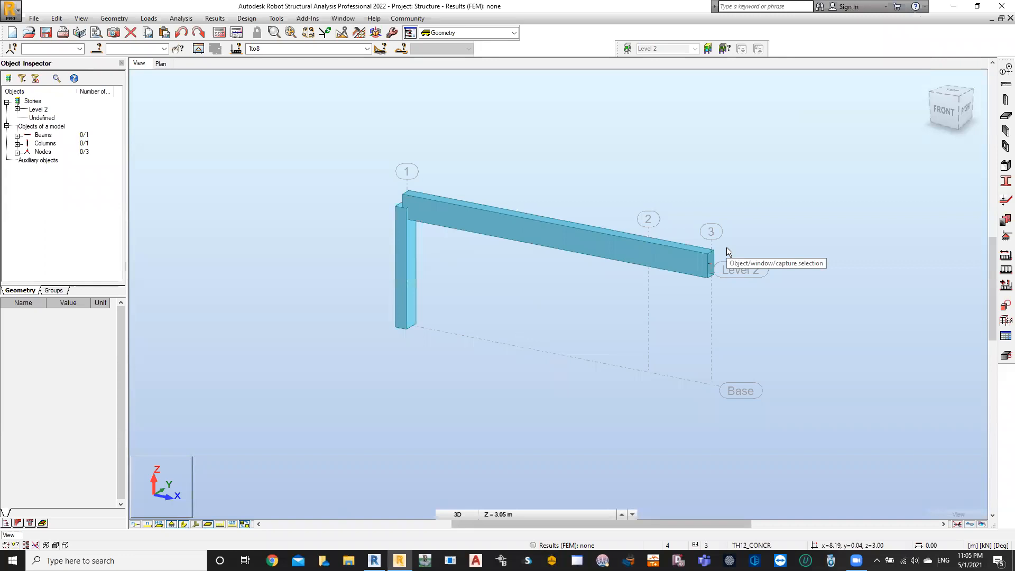
{"action": "scroll", "coordinate": [753, 338], "scroll_direction": "down", "scroll_amount": 6}
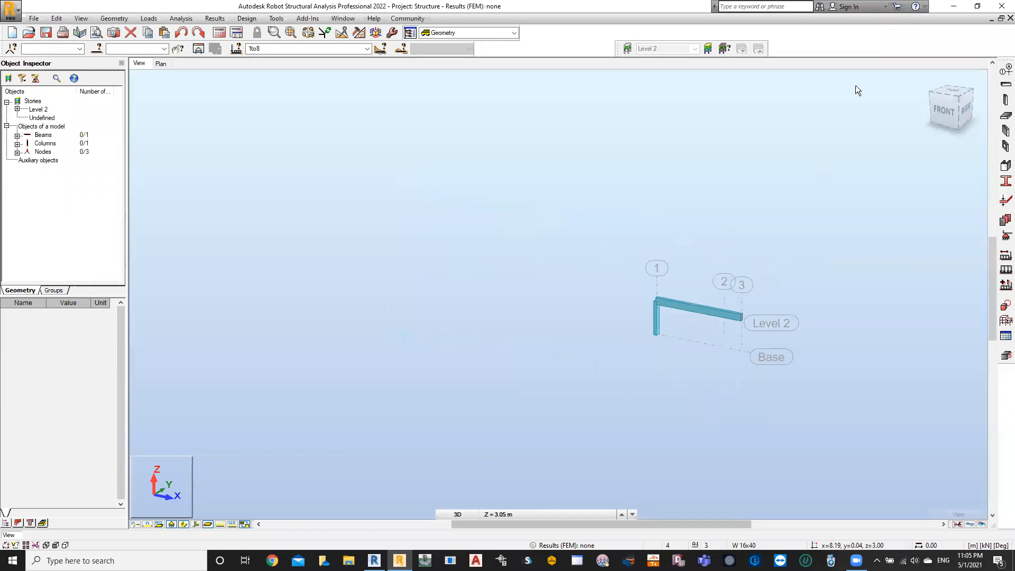
{"action": "left_click", "coordinate": [952, 5]}
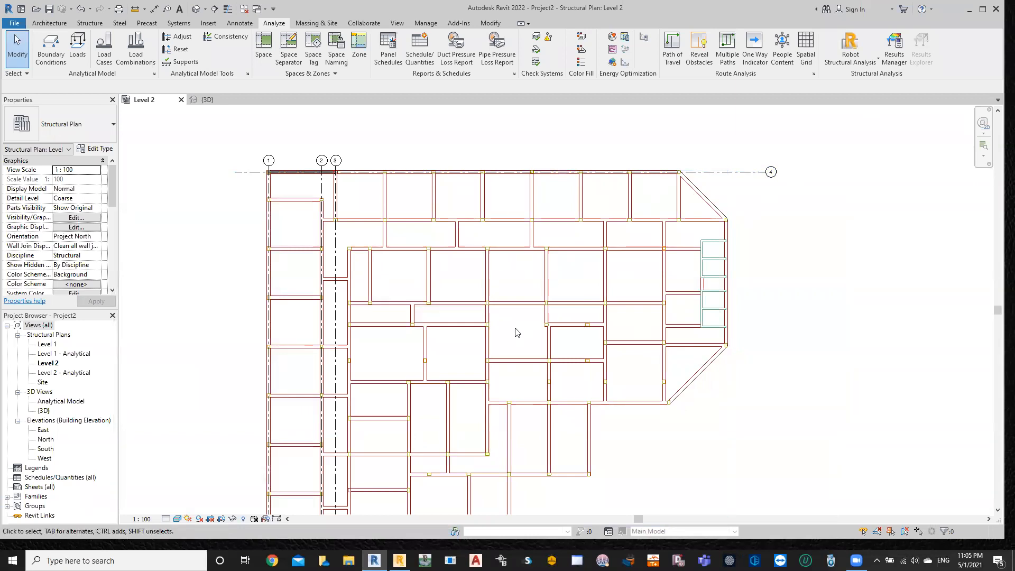
- Unpin and delete the imported RESORT 2 - Floor Plan - ground floor.dwg from the Level 2 plan
{"action": "scroll", "coordinate": [290, 172], "scroll_direction": "up", "scroll_amount": 2}
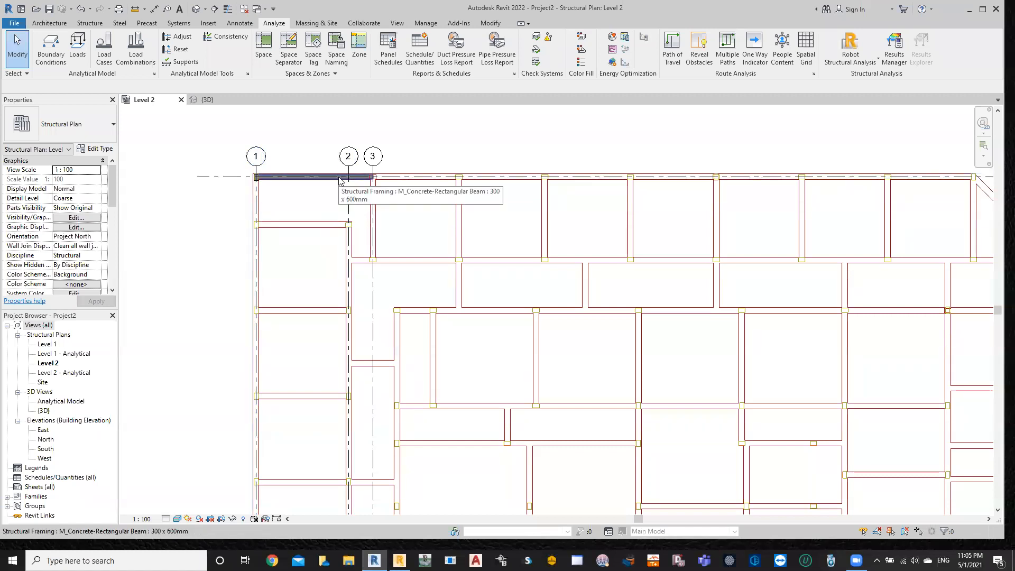
{"action": "scroll", "coordinate": [265, 180], "scroll_direction": "up", "scroll_amount": 4}
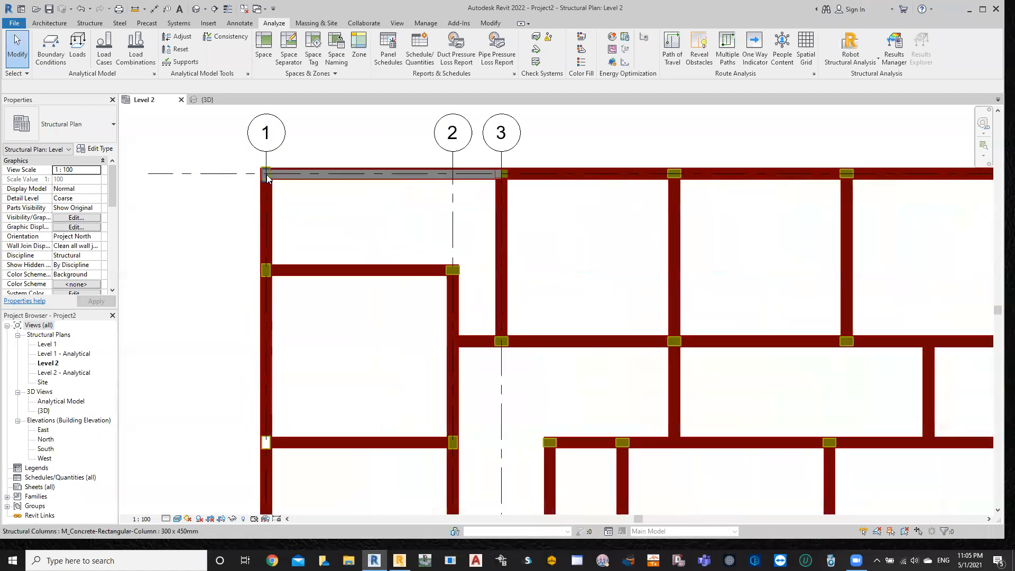
{"action": "scroll", "coordinate": [450, 239], "scroll_direction": "down", "scroll_amount": 10}
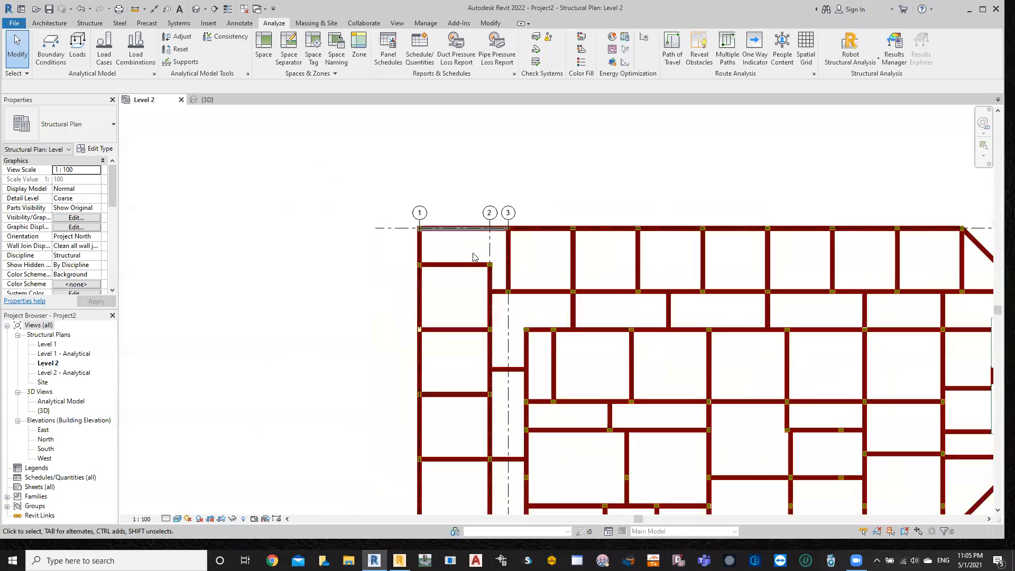
{"action": "middle_click_drag", "start_coordinate": [801, 312], "coordinate": [613, 263]}
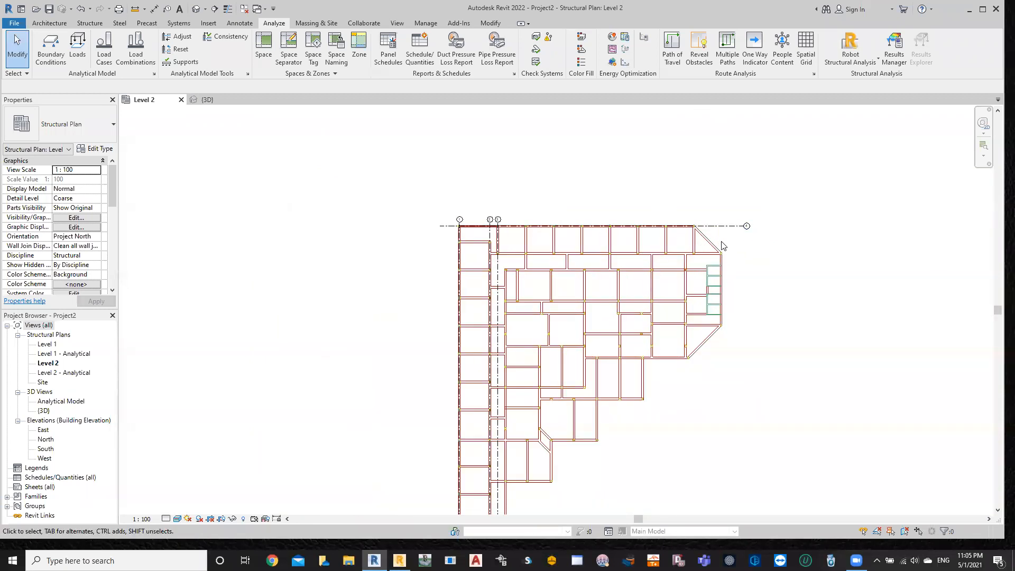
{"action": "left_click", "coordinate": [714, 279]}
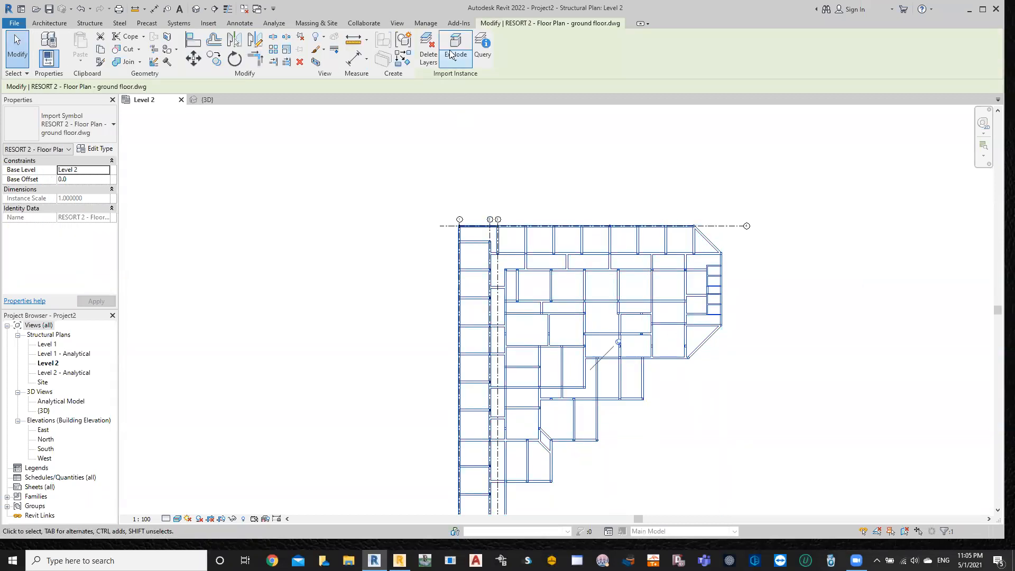
{"action": "left_click", "coordinate": [398, 24]}
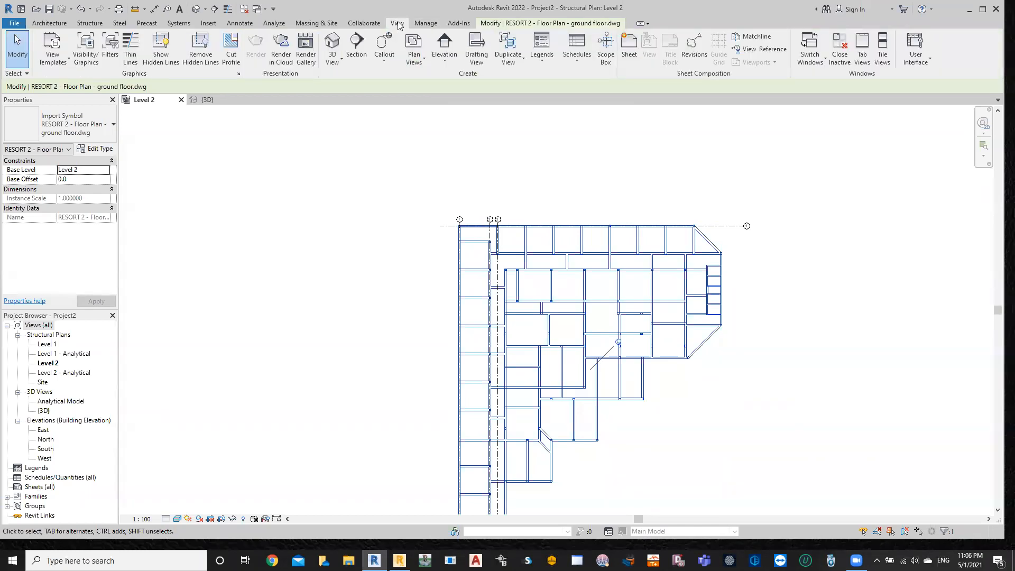
{"action": "left_click", "coordinate": [505, 24]}
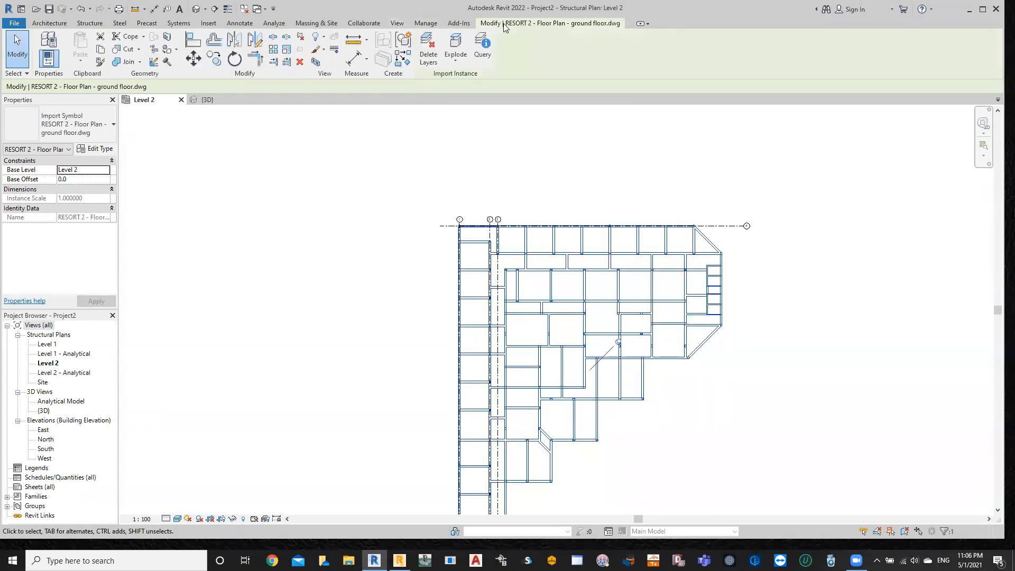
{"action": "left_click", "coordinate": [299, 39]}
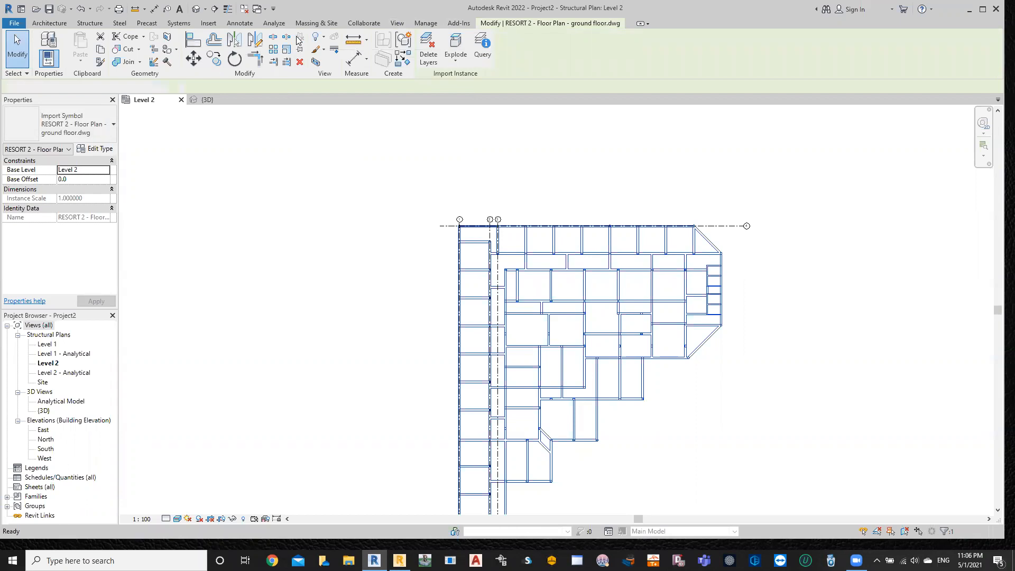
{"action": "left_click", "coordinate": [300, 62]}
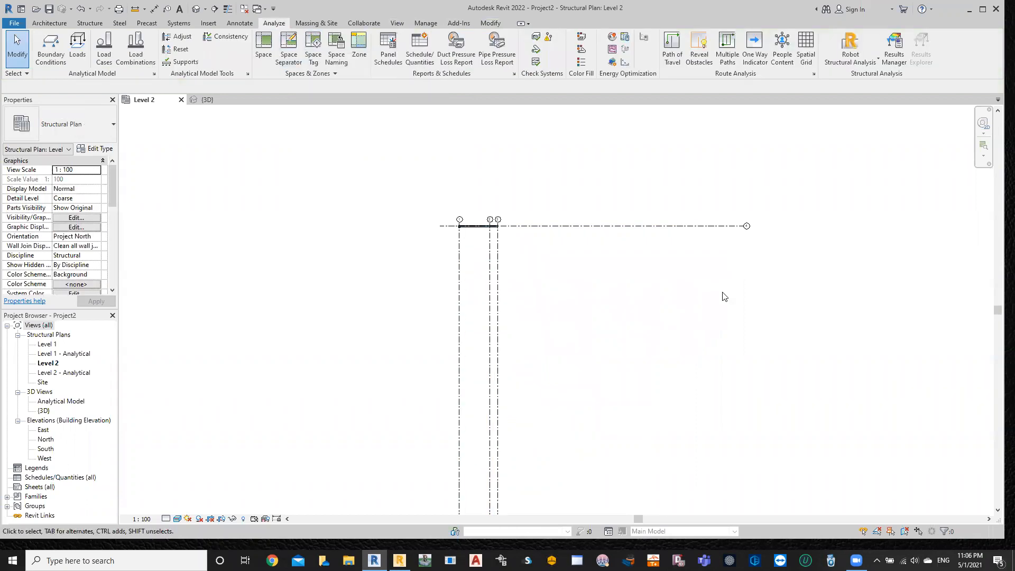
- Select the 300 x 450mm concrete column in the 3D view and open the East elevation
{"action": "scroll", "coordinate": [562, 285], "scroll_direction": "down", "scroll_amount": 1}
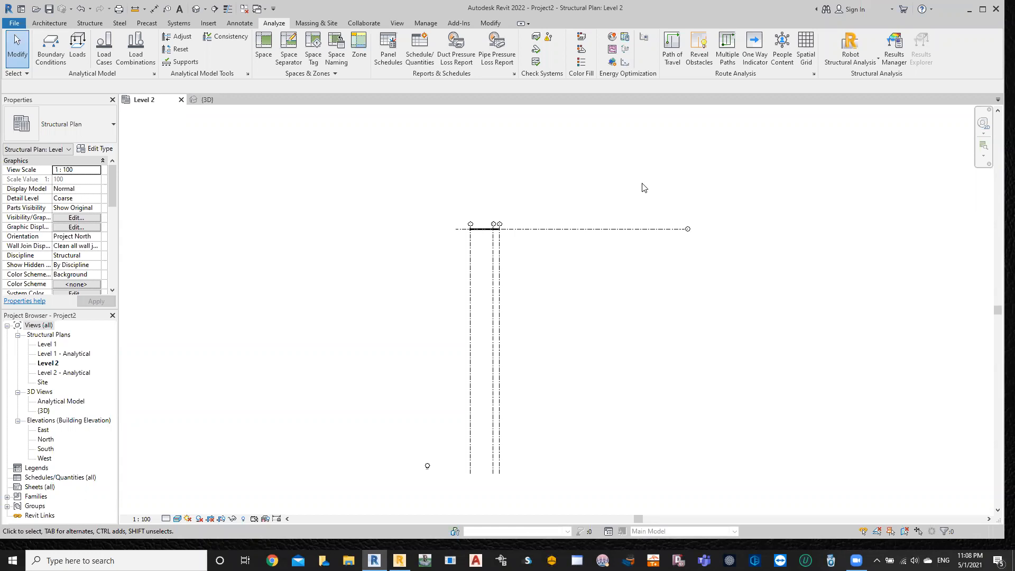
{"action": "scroll", "coordinate": [484, 226], "scroll_direction": "up", "scroll_amount": 3}
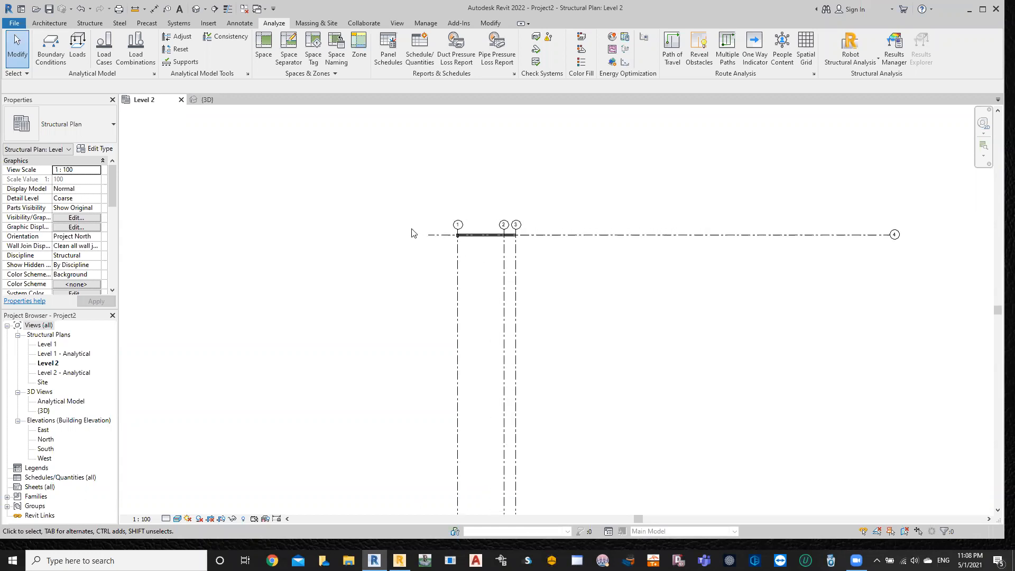
{"action": "left_click", "coordinate": [205, 100]}
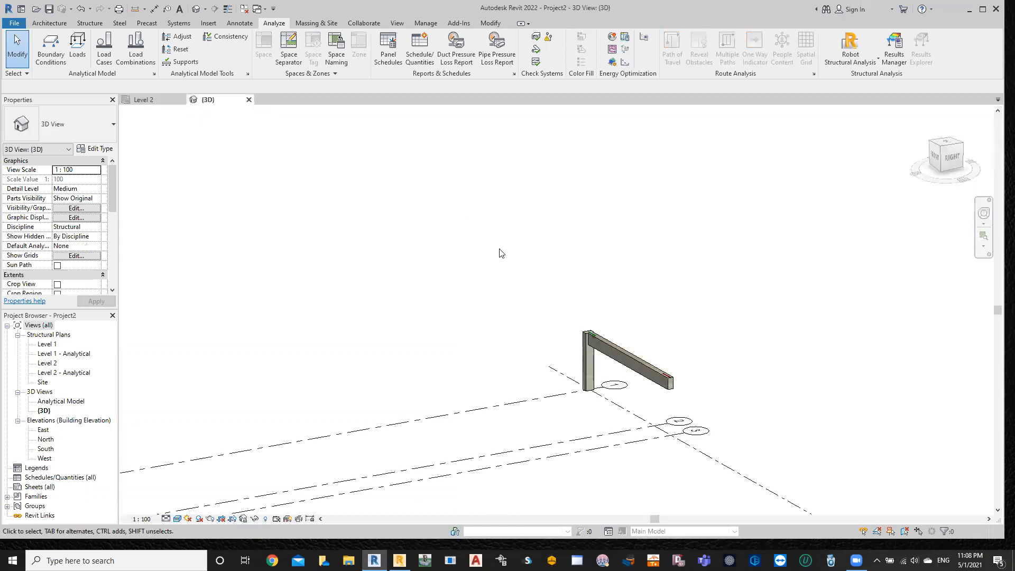
{"action": "left_click", "coordinate": [589, 372]}
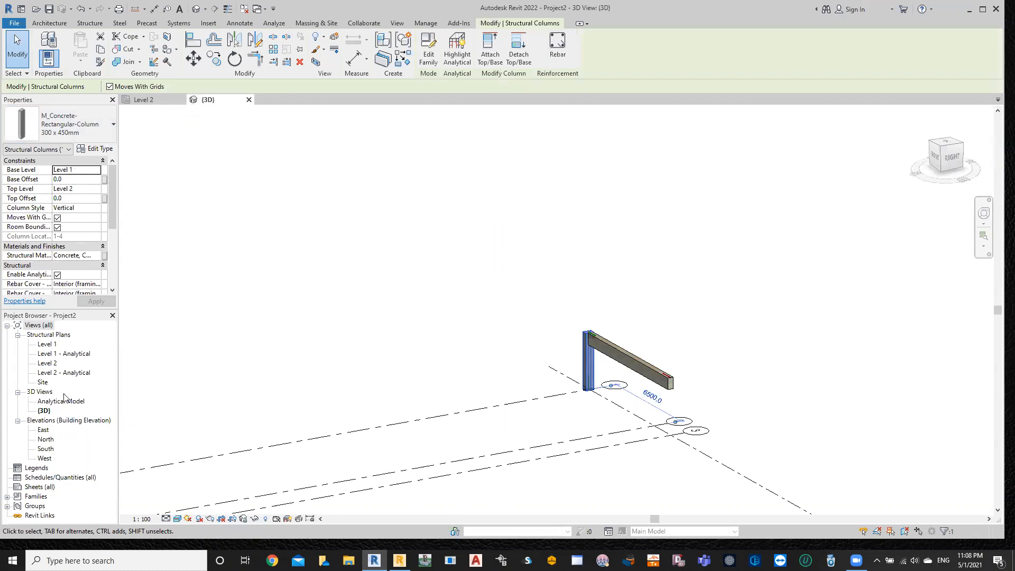
{"action": "double_click", "coordinate": [46, 430]}
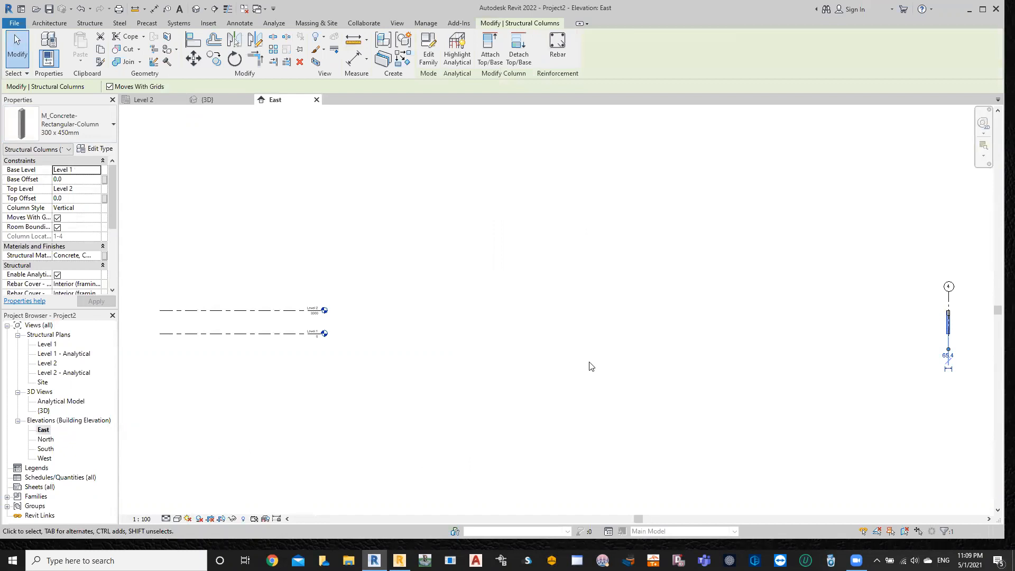
- Extend the Level 2 line in the East elevation past the column at grid 4
{"action": "scroll", "coordinate": [573, 361], "scroll_direction": "down", "scroll_amount": 2}
{"action": "scroll", "coordinate": [301, 317], "scroll_direction": "up", "scroll_amount": 2}
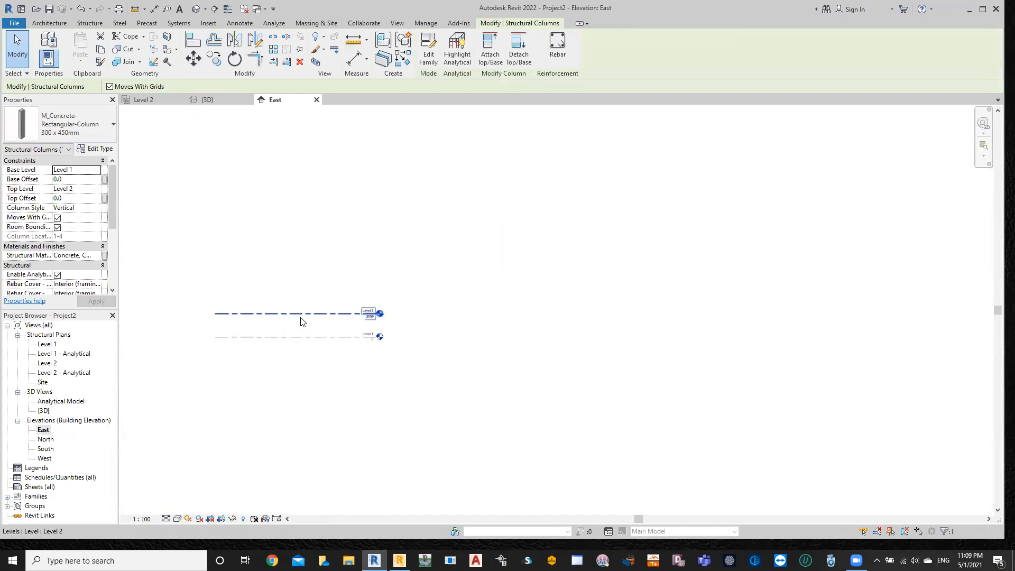
{"action": "left_click", "coordinate": [343, 314]}
{"action": "left_click_drag", "start_coordinate": [380, 313], "coordinate": [908, 371]}
{"action": "scroll", "coordinate": [908, 370], "scroll_direction": "down", "scroll_amount": 3}
{"action": "middle_click_drag", "start_coordinate": [817, 392], "coordinate": [509, 363]}
{"action": "left_click", "coordinate": [590, 313]}
{"action": "scroll", "coordinate": [621, 331], "scroll_direction": "up", "scroll_amount": 5}
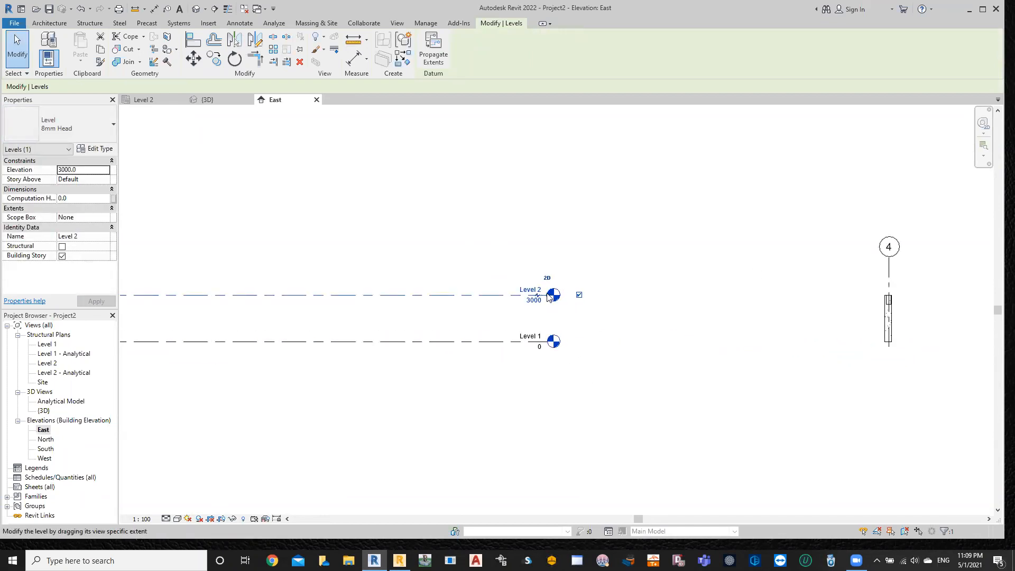
{"action": "left_click_drag", "start_coordinate": [548, 298], "coordinate": [952, 323]}
- Extend the Level 1 line past the column at grid 4, ending roughly in line with the Level 2 head
{"action": "left_click", "coordinate": [545, 344]}
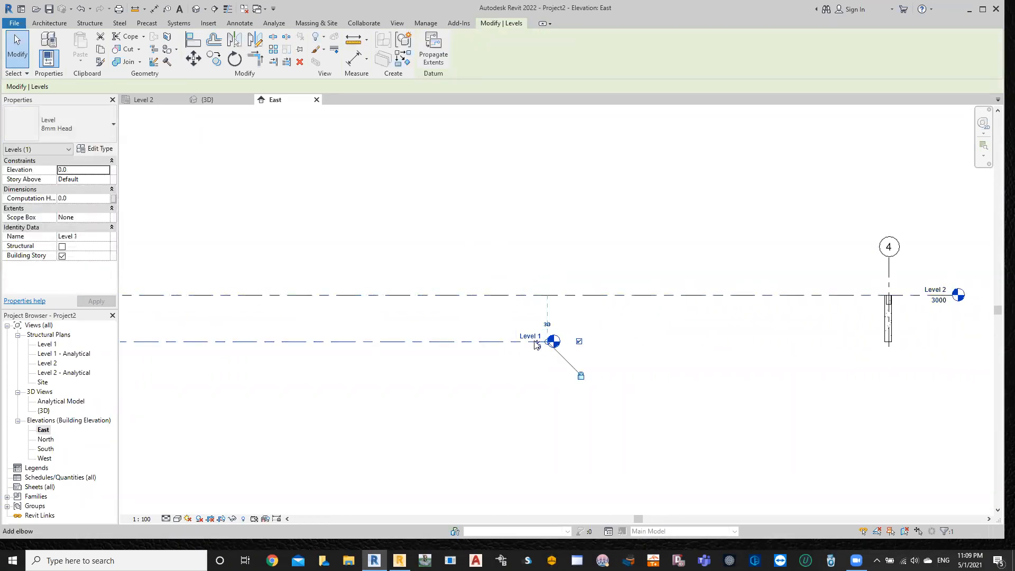
{"action": "left_click_drag", "start_coordinate": [546, 344], "coordinate": [956, 343]}
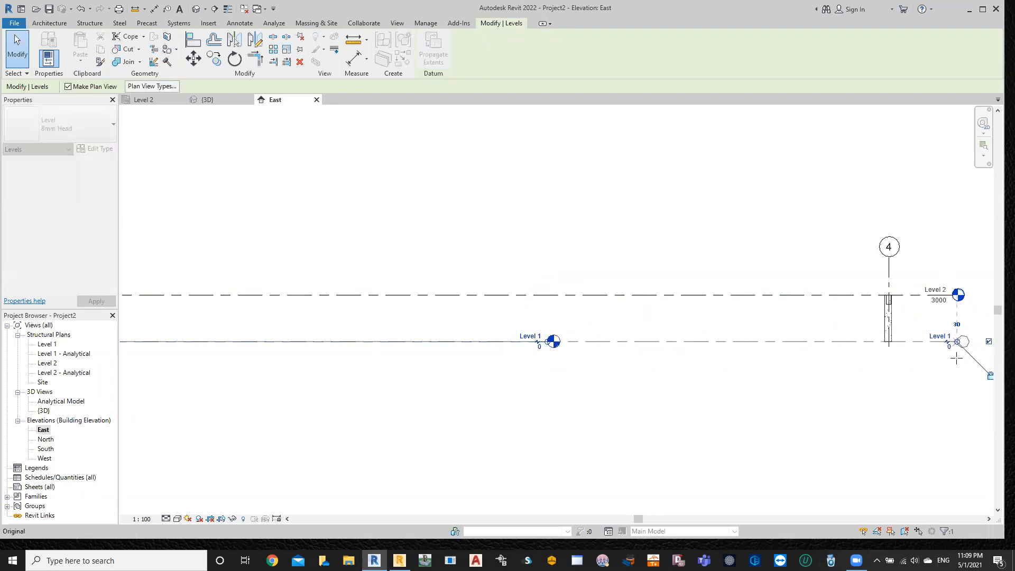
{"action": "left_click", "coordinate": [934, 381]}
{"action": "scroll", "coordinate": [929, 387], "scroll_direction": "down", "scroll_amount": 1}
{"action": "middle_click_drag", "start_coordinate": [929, 388], "coordinate": [560, 367]}
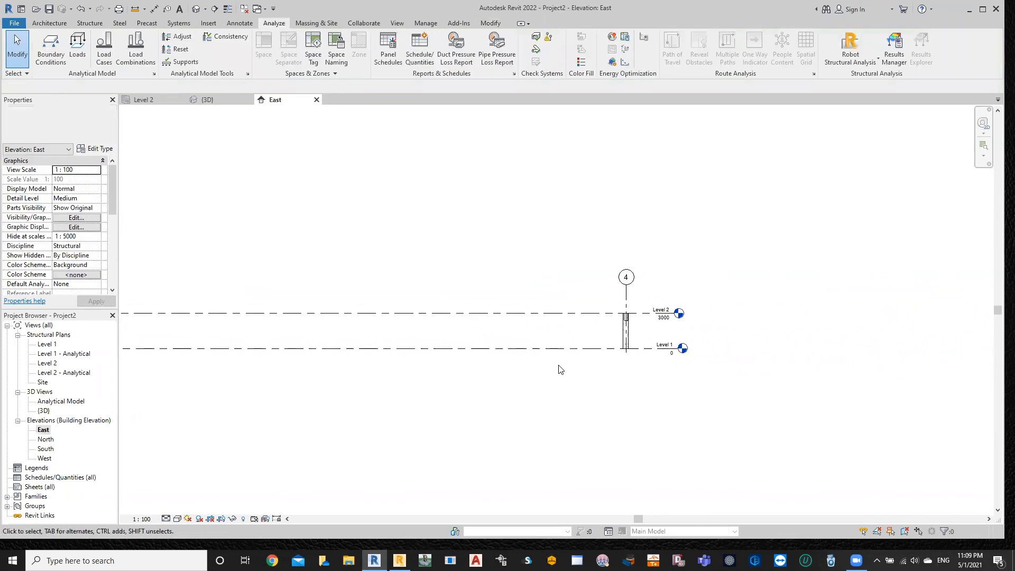
- Copy the Level 1 line 1800 mm downward to add a level below it
{"action": "scroll", "coordinate": [535, 356], "scroll_direction": "up", "scroll_amount": 3}
{"action": "left_click", "coordinate": [634, 344]}
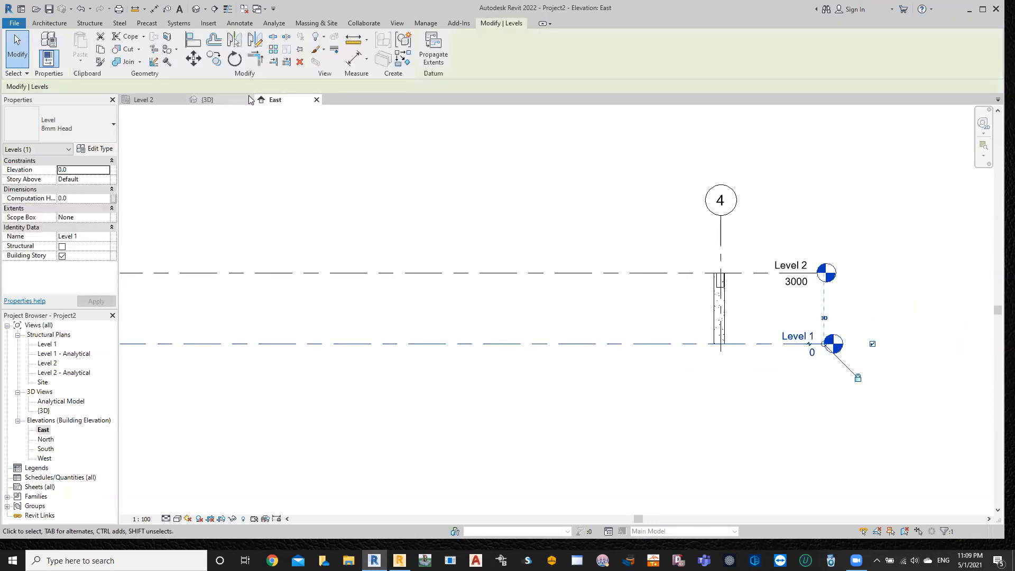
{"action": "left_click", "coordinate": [213, 66]}
{"action": "left_click", "coordinate": [645, 344]}
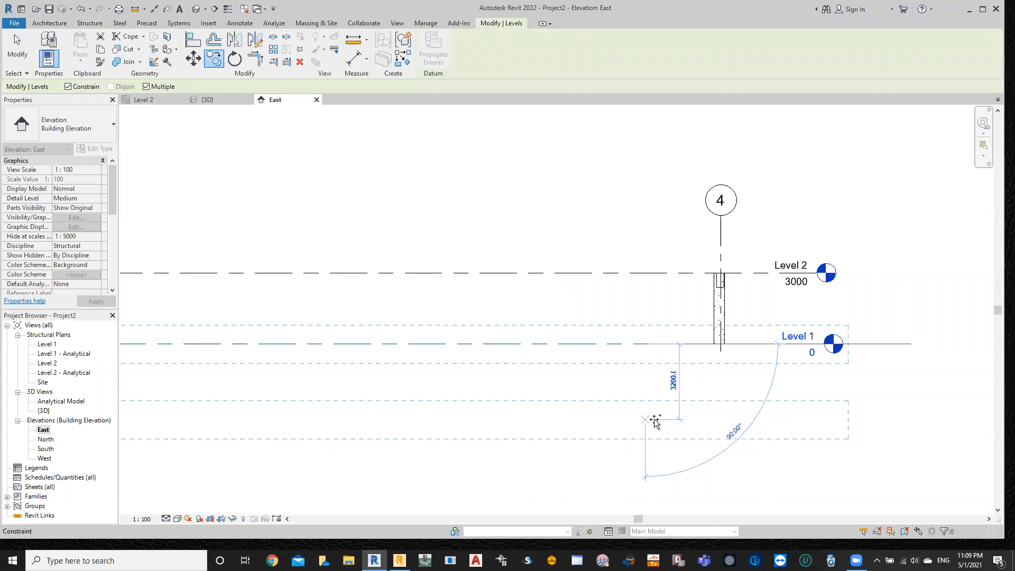
{"action": "type", "text": "1800"}
{"action": "key", "text": "Return"}
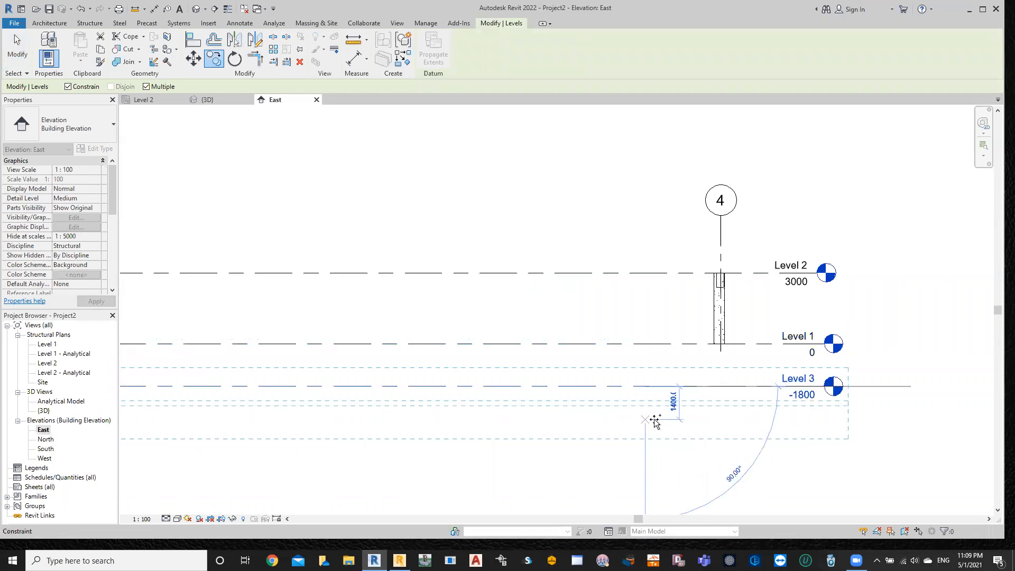
{"action": "key", "text": "Escape"}
- Copy the Level 2 line 3500 mm upward to add a level above it
{"action": "left_click", "coordinate": [656, 273]}
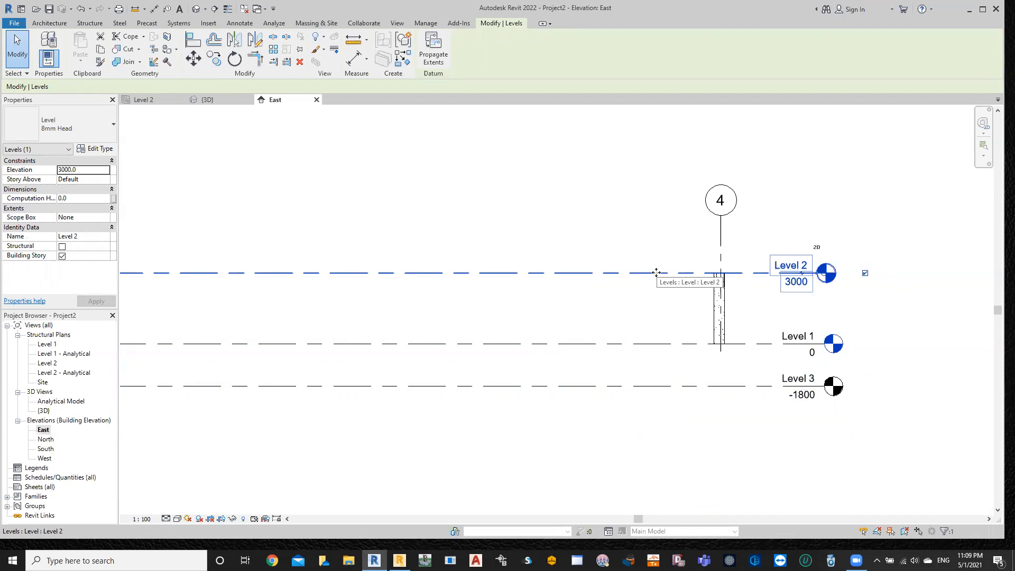
{"action": "key", "text": "c"}
{"action": "key", "text": "o"}
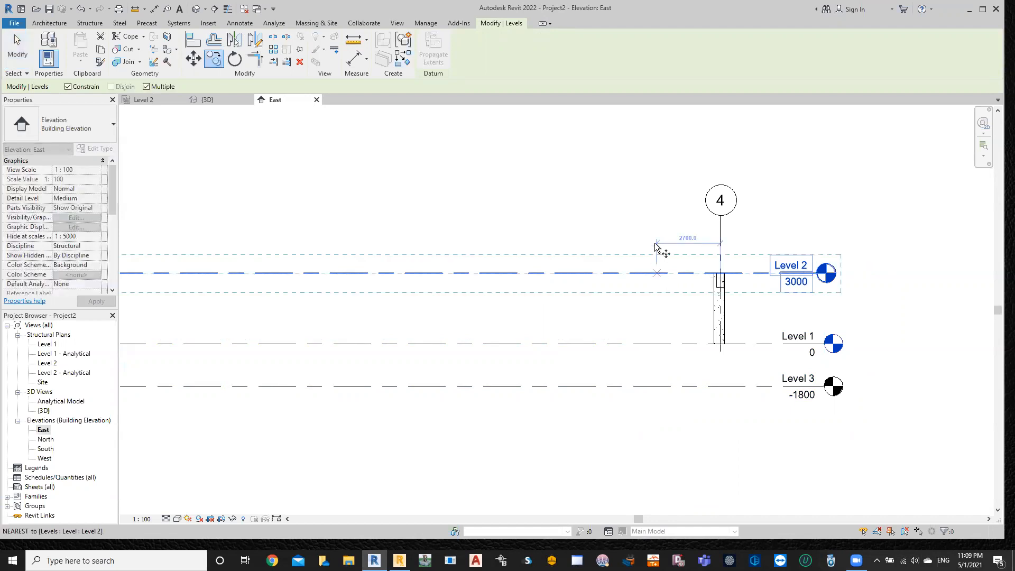
{"action": "left_click", "coordinate": [611, 273]}
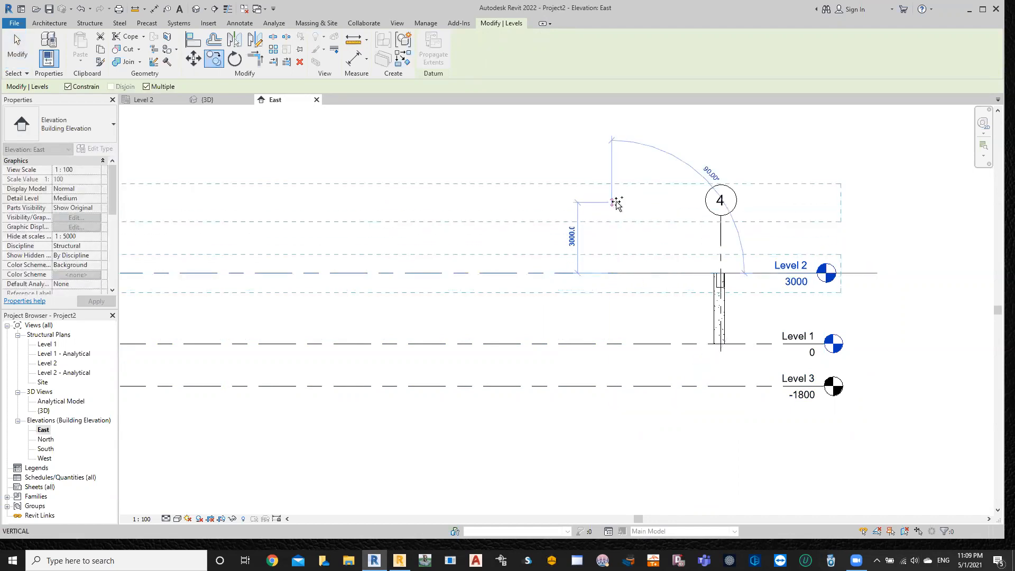
{"action": "type", "text": "3500"}
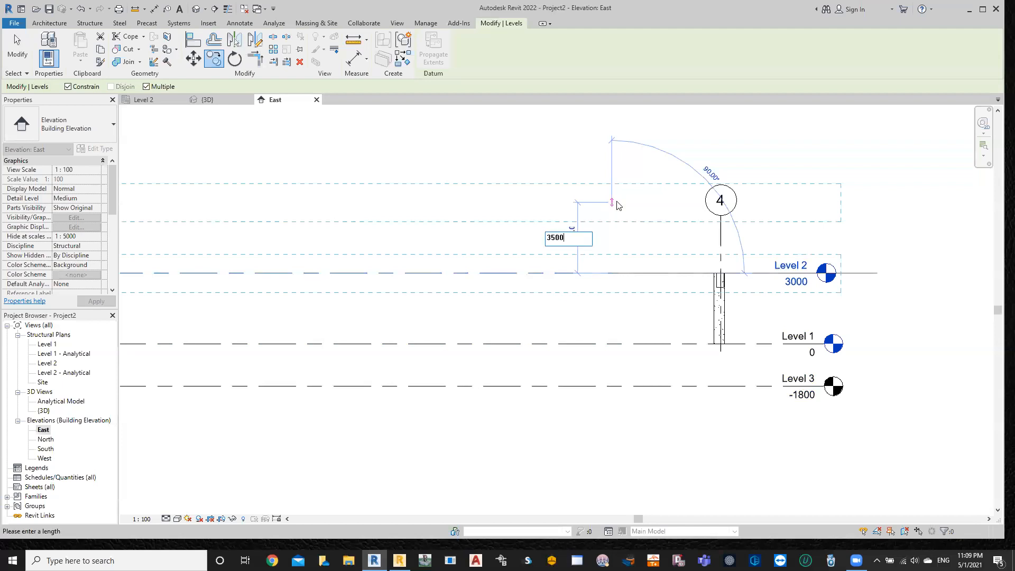
{"action": "key", "text": "Return"}
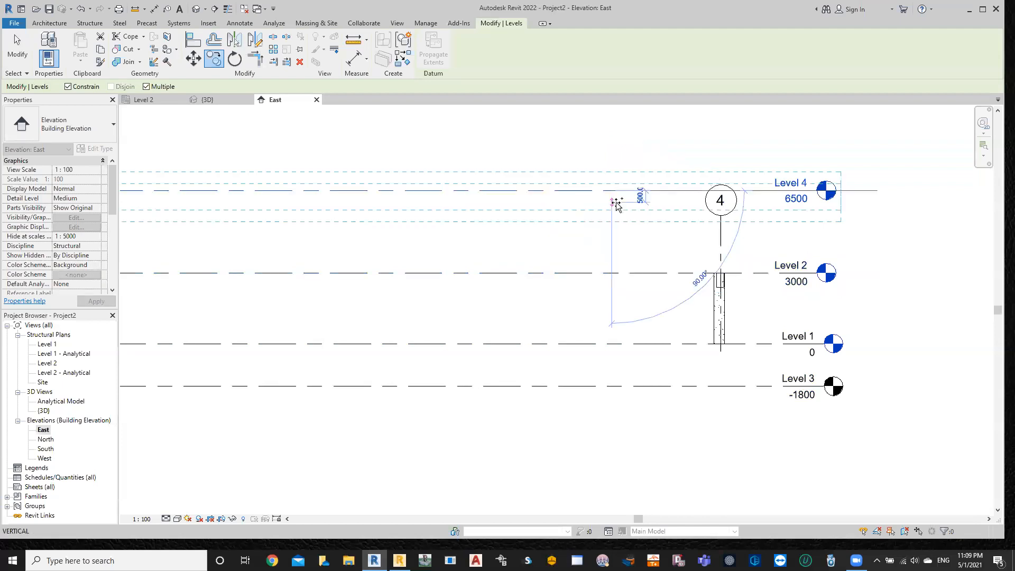
{"action": "key", "text": "Escape"}
{"action": "key", "text": "Escape"}
- Copy the 300 x 450mm concrete column to the clipboard and paste it aligned to selected levels, choosing Level 4
{"action": "left_click", "coordinate": [719, 315]}
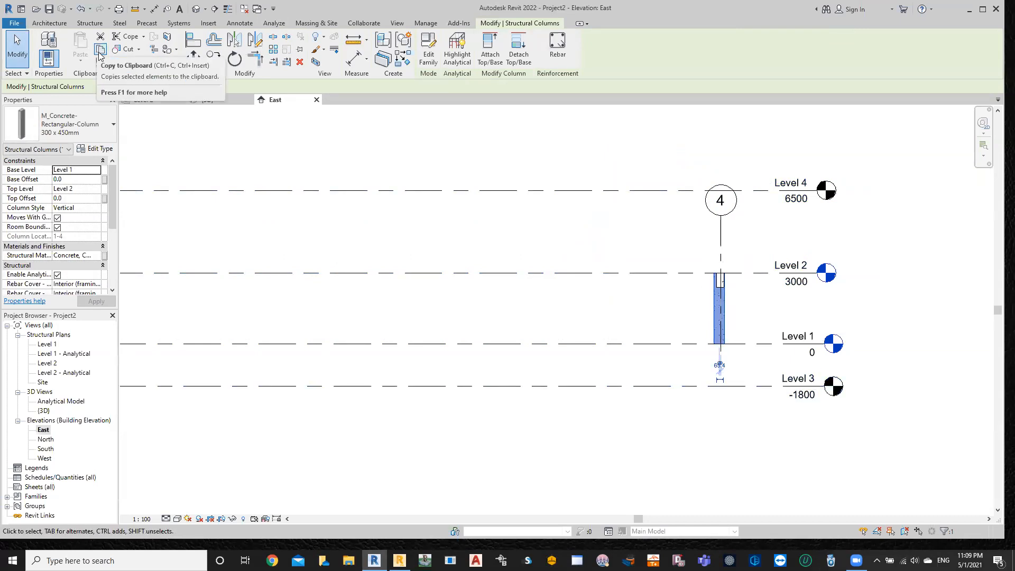
{"action": "left_click", "coordinate": [80, 60]}
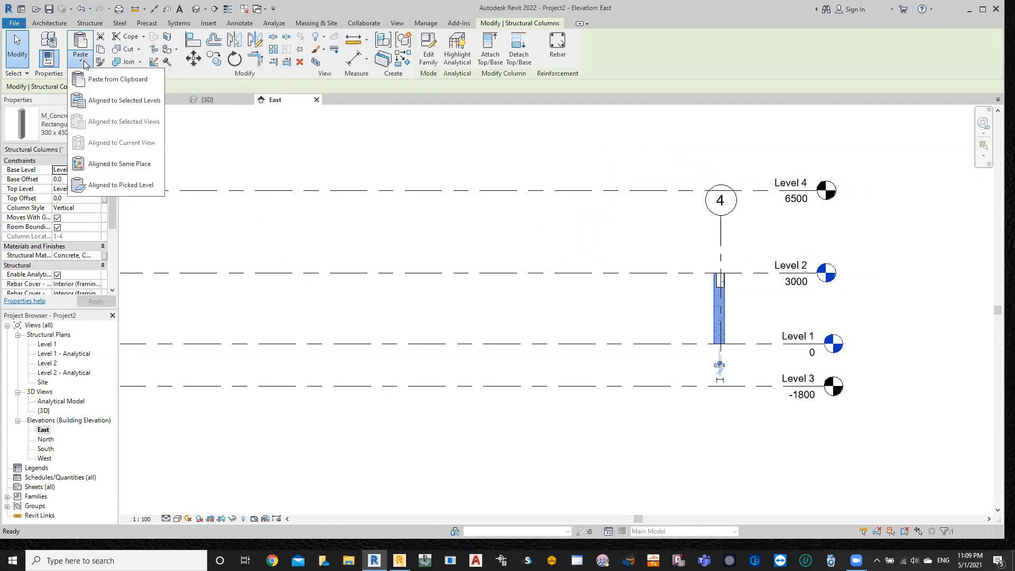
{"action": "left_click", "coordinate": [97, 101]}
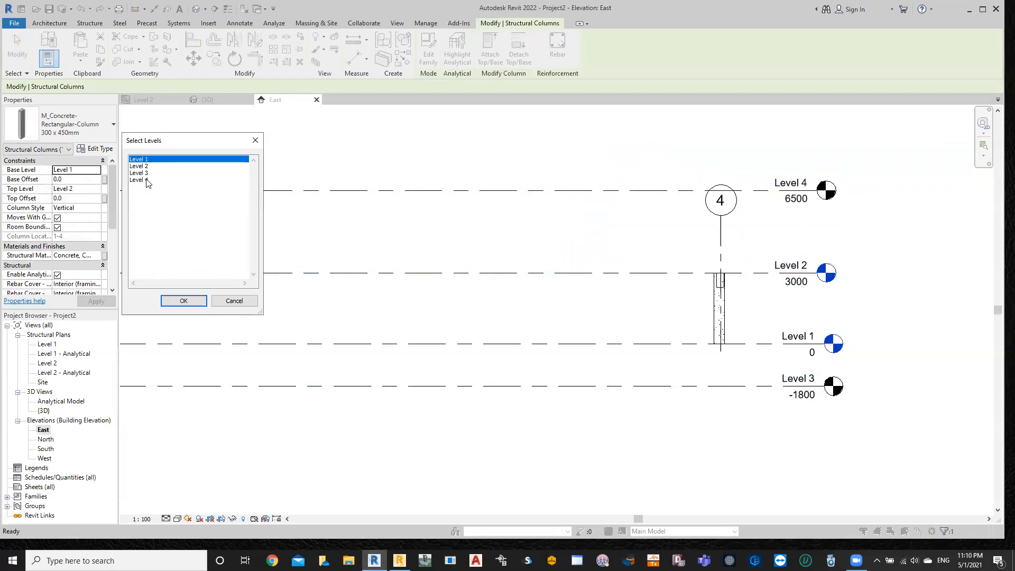
{"action": "left_click", "coordinate": [146, 181]}
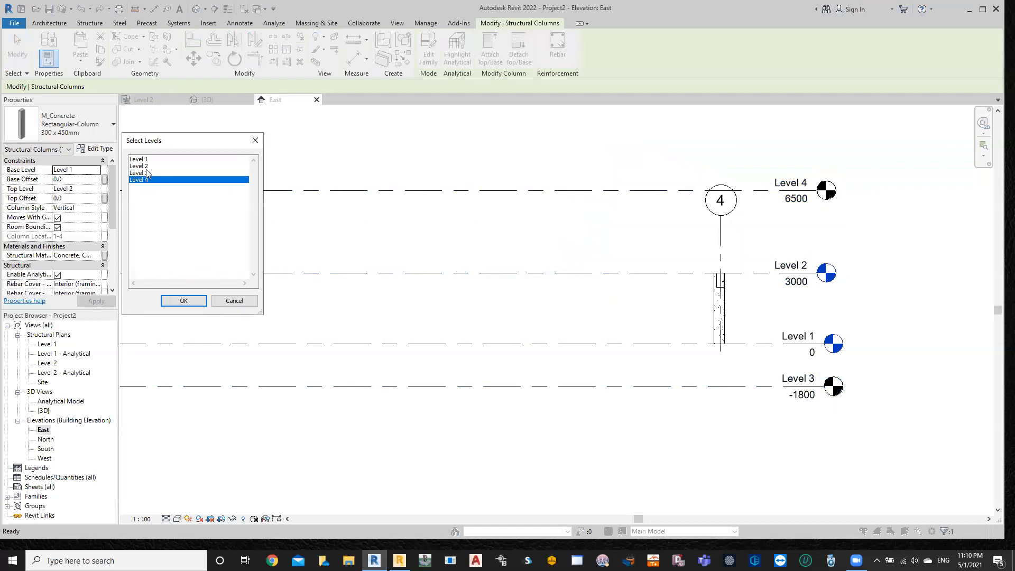
{"action": "left_click", "coordinate": [195, 299]}
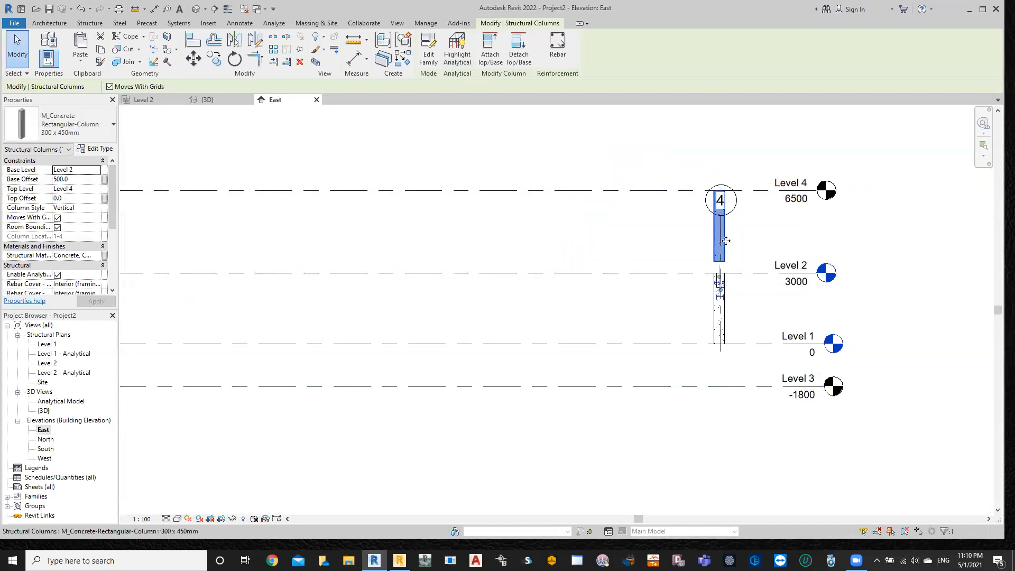
- Set the pasted upper column's base offset to 0 and apply it
{"action": "left_click", "coordinate": [81, 178]}
{"action": "type", "text": "0"}
{"action": "left_click", "coordinate": [96, 300]}
{"action": "left_click", "coordinate": [768, 475]}
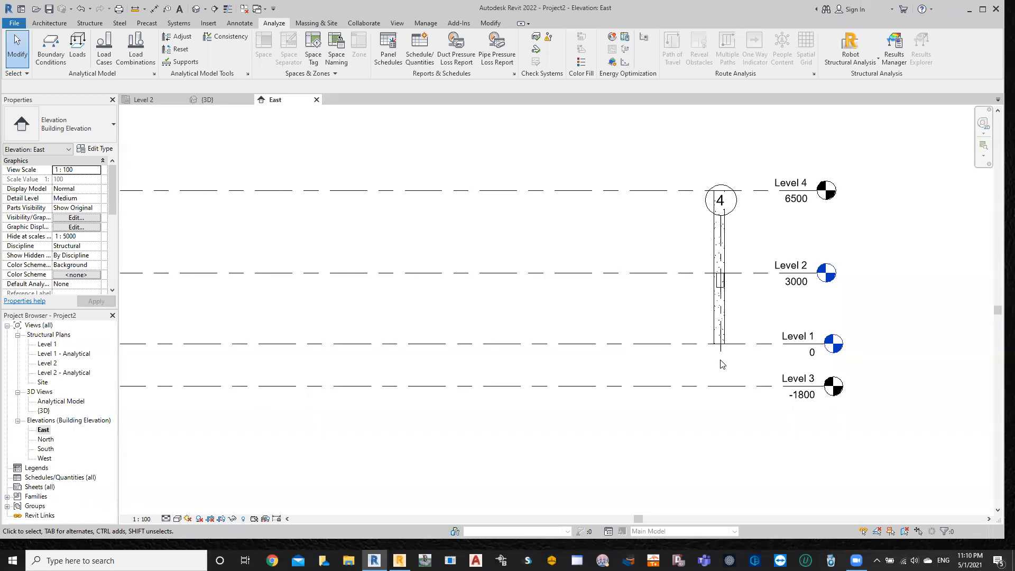
- Delete the lower concrete column between Level 1 and Level 2
{"action": "left_click", "coordinate": [721, 316]}
{"action": "key", "text": "Delete"}
{"action": "left_click", "coordinate": [968, 10]}
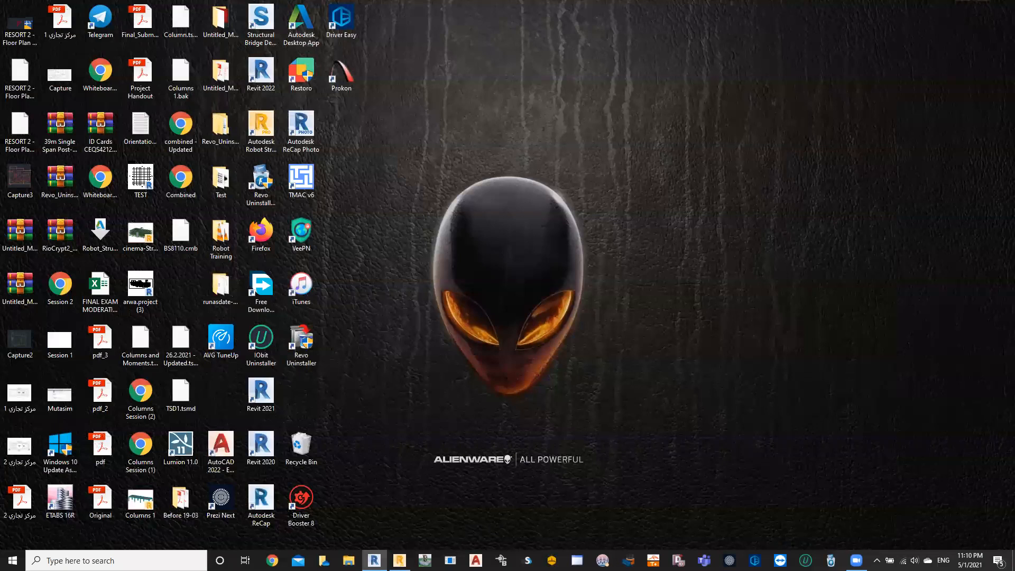
{"action": "left_click", "coordinate": [374, 560]}
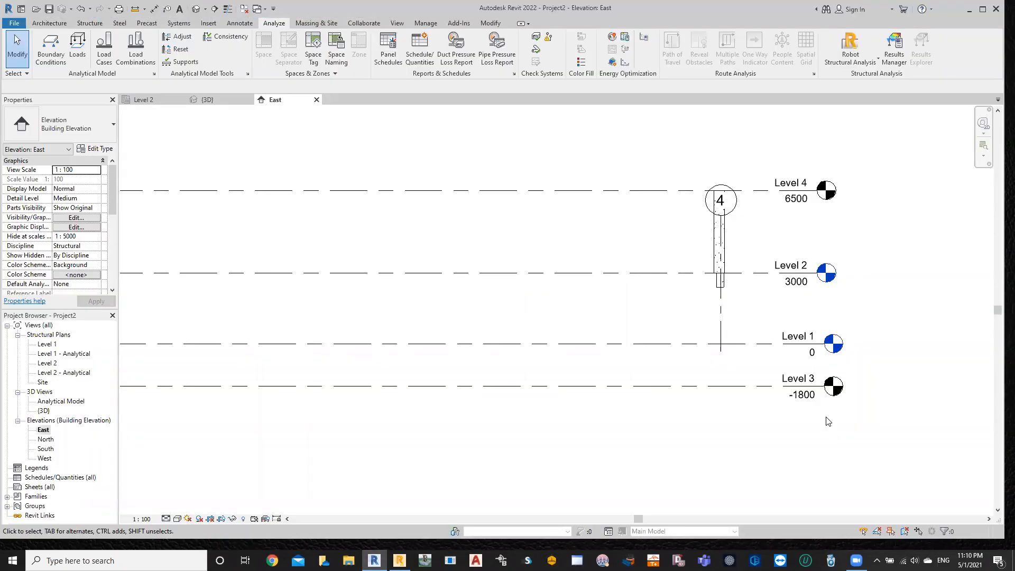